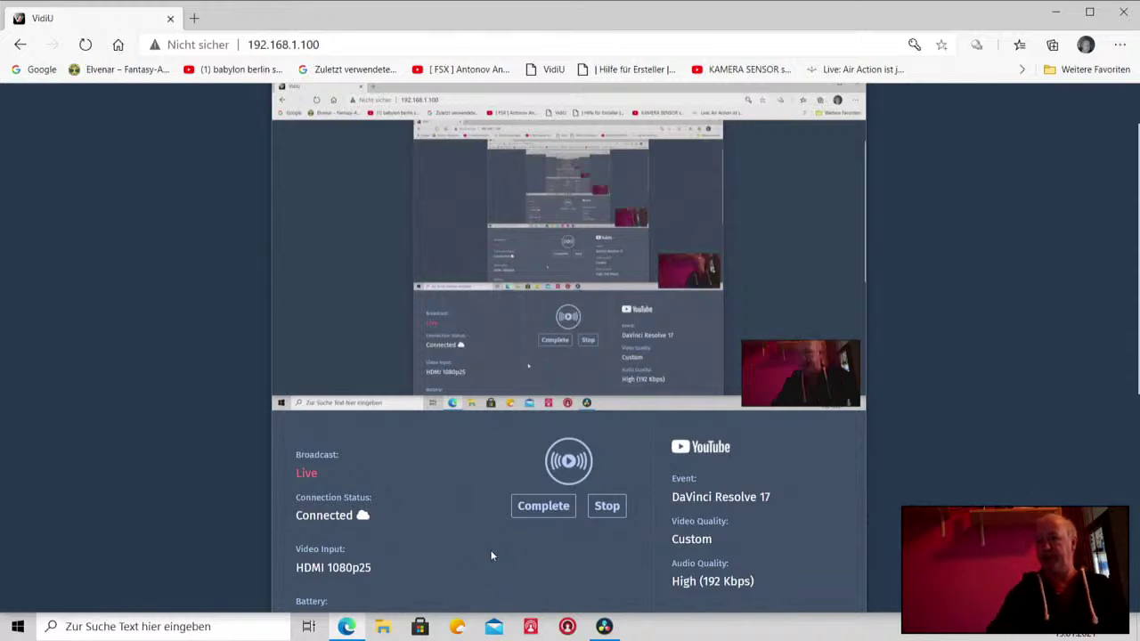
Bring up the ATEM audio mixer, showing CAM1 at -6.20 dB and MIC 1 on
click(567, 626)
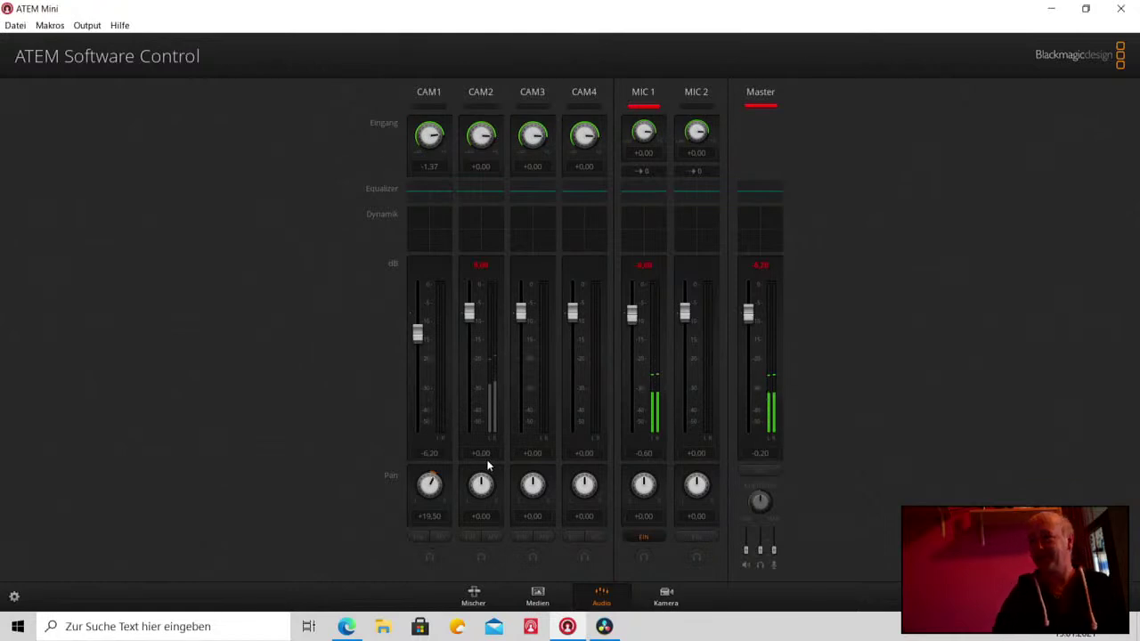
Close the ATEM mixer window and the VidiU live-stream browser page
click(1129, 7)
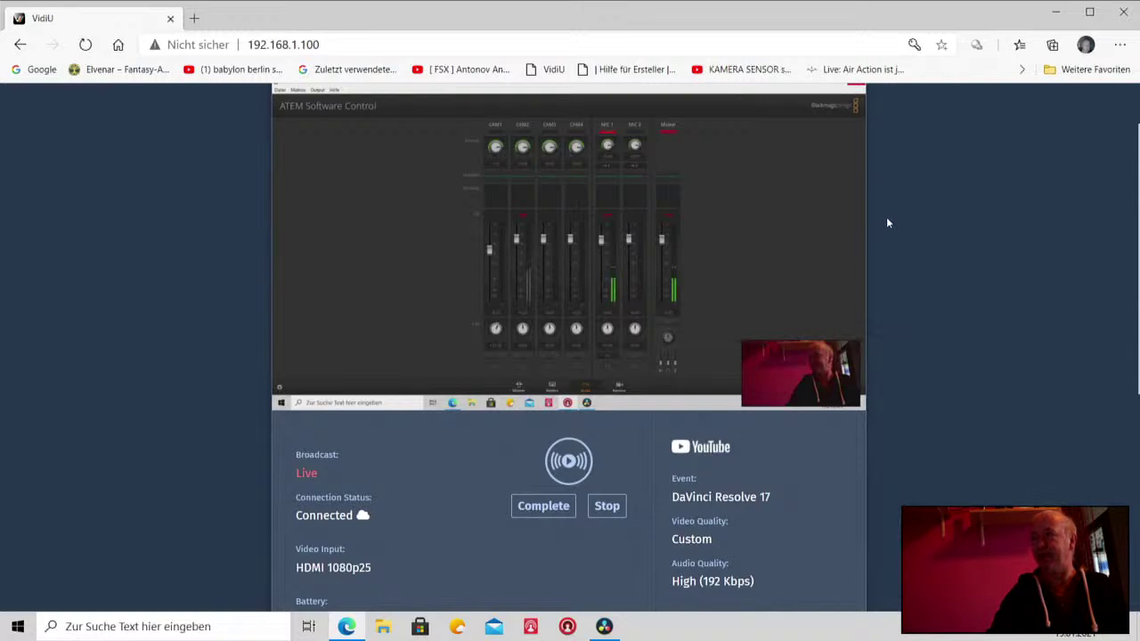
click(1131, 8)
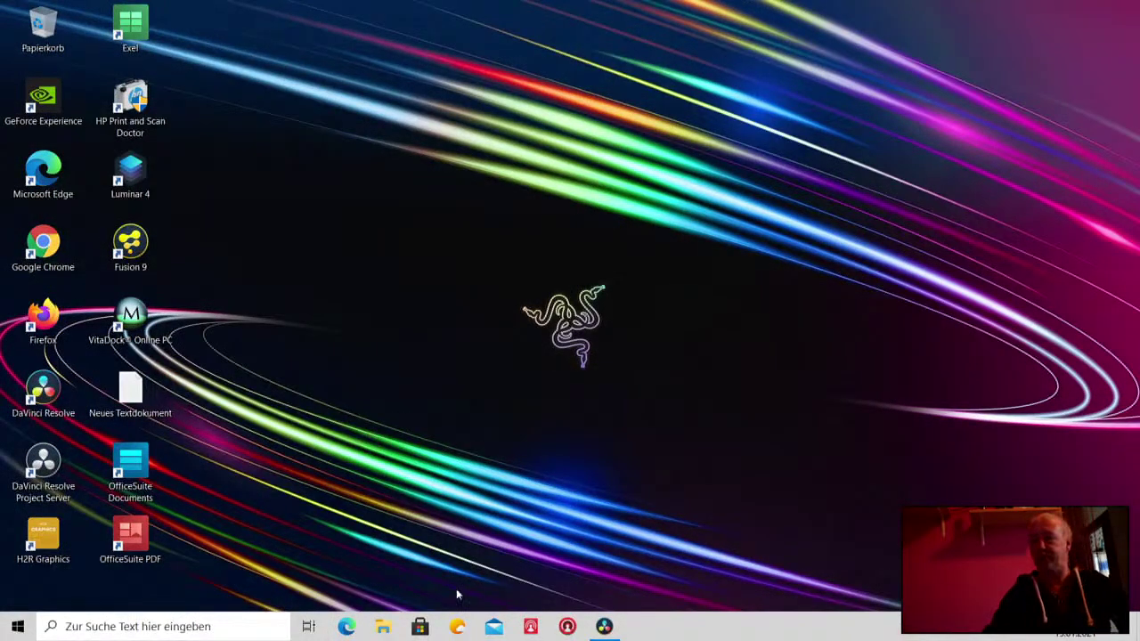
Switch to the partikel Resolve project, then launch a File Explorer window
click(605, 627)
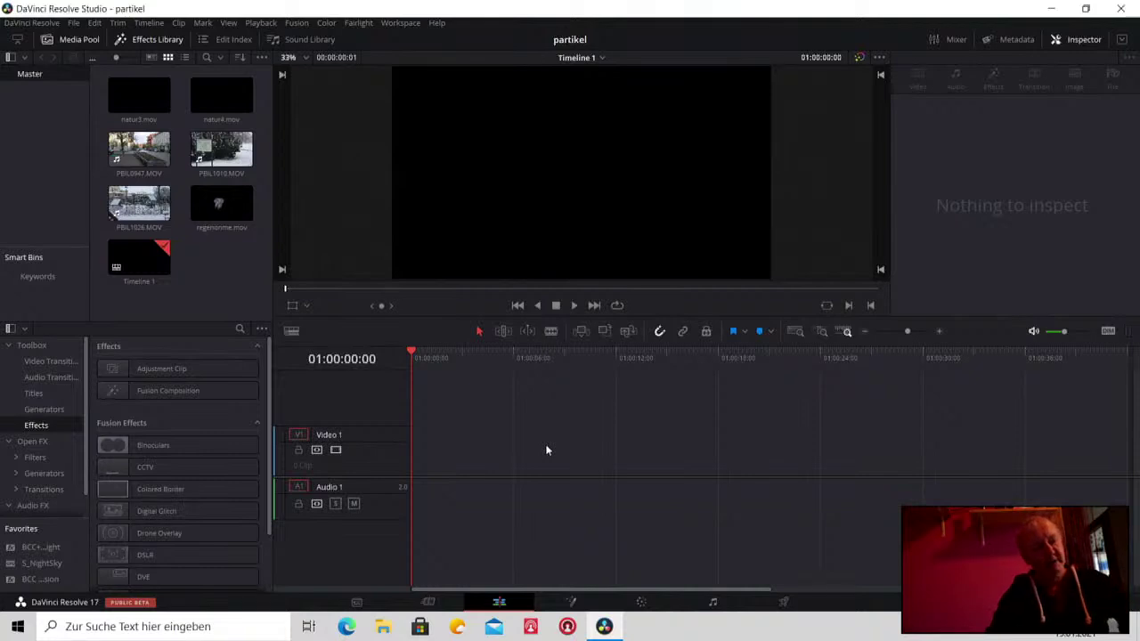
click(382, 626)
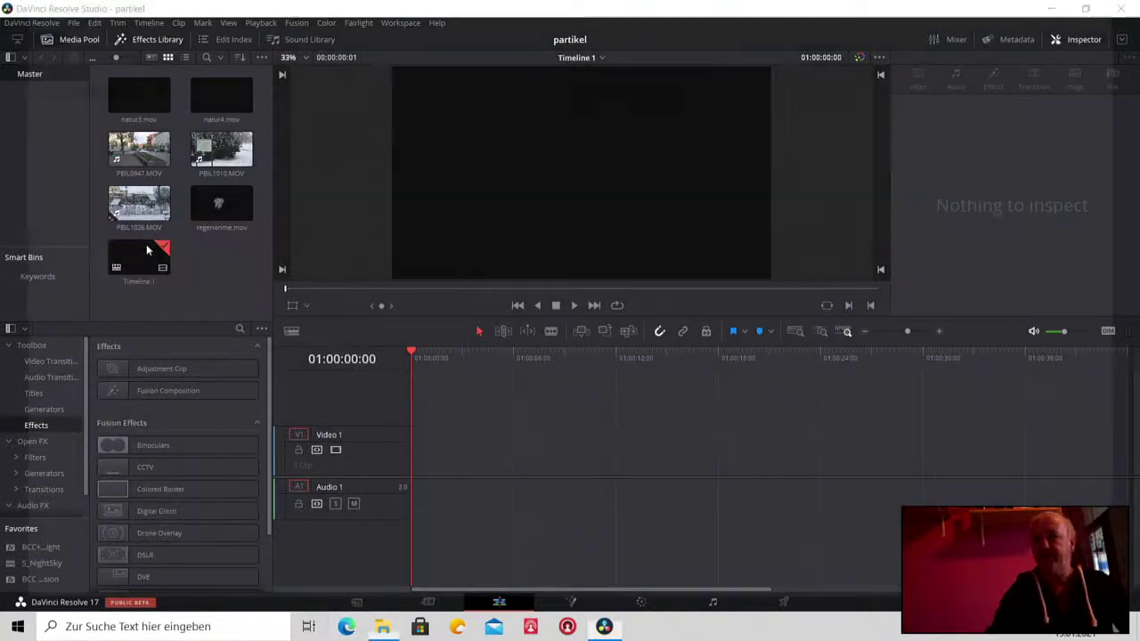
Navigate to D:\videoeffekte\3D\3dtextanimationen and play the film4ton video
click(51, 438)
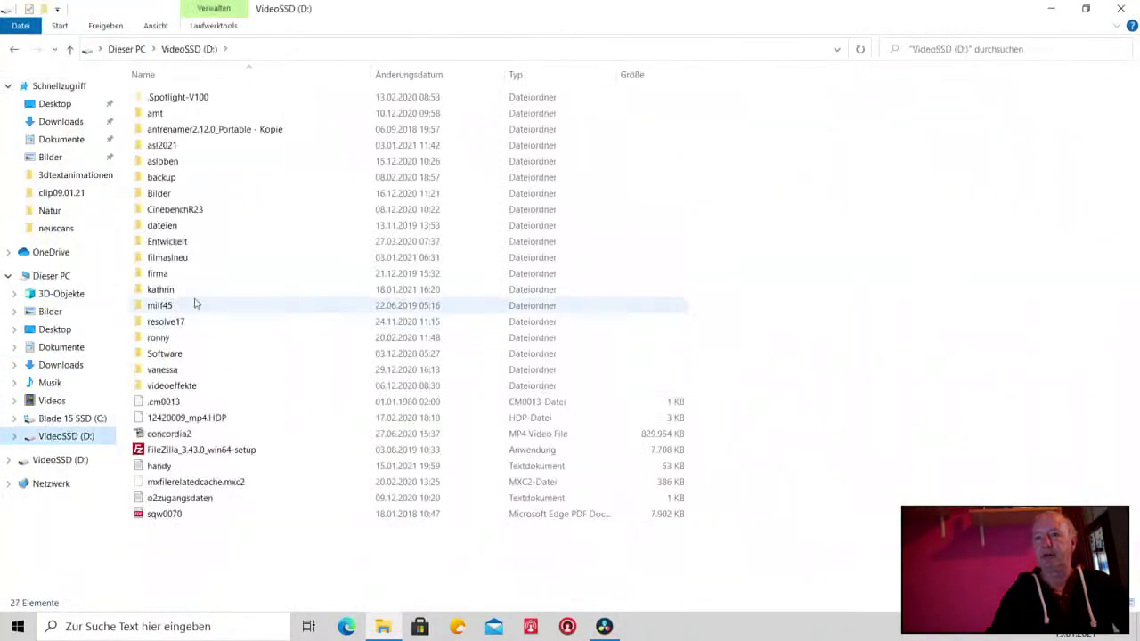
click(177, 388)
double_click(178, 392)
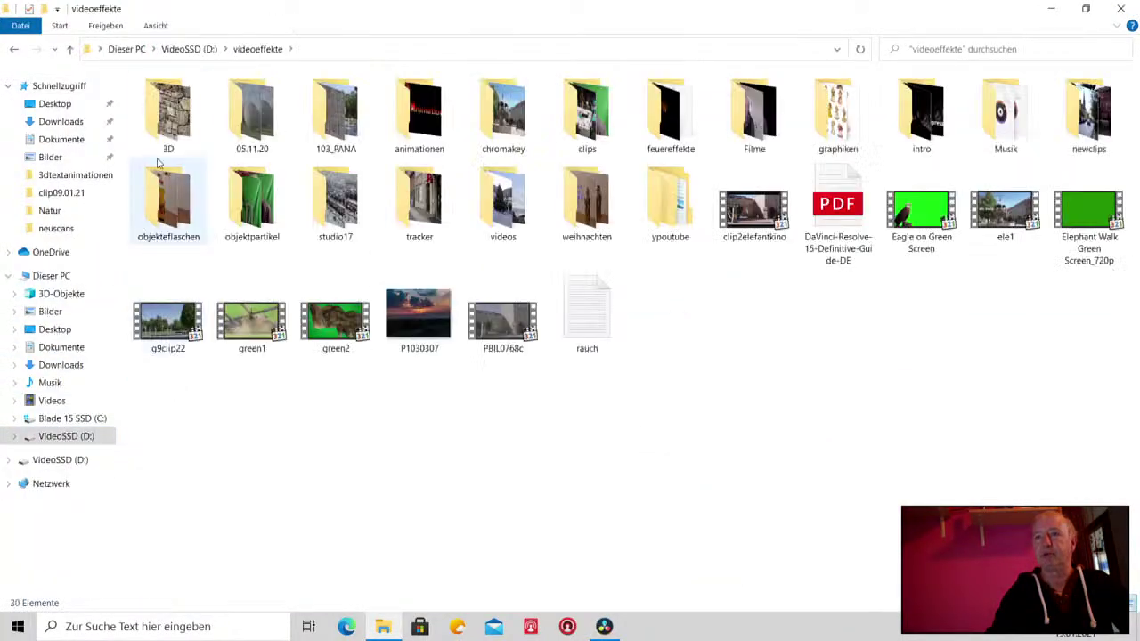
double_click(163, 134)
double_click(169, 143)
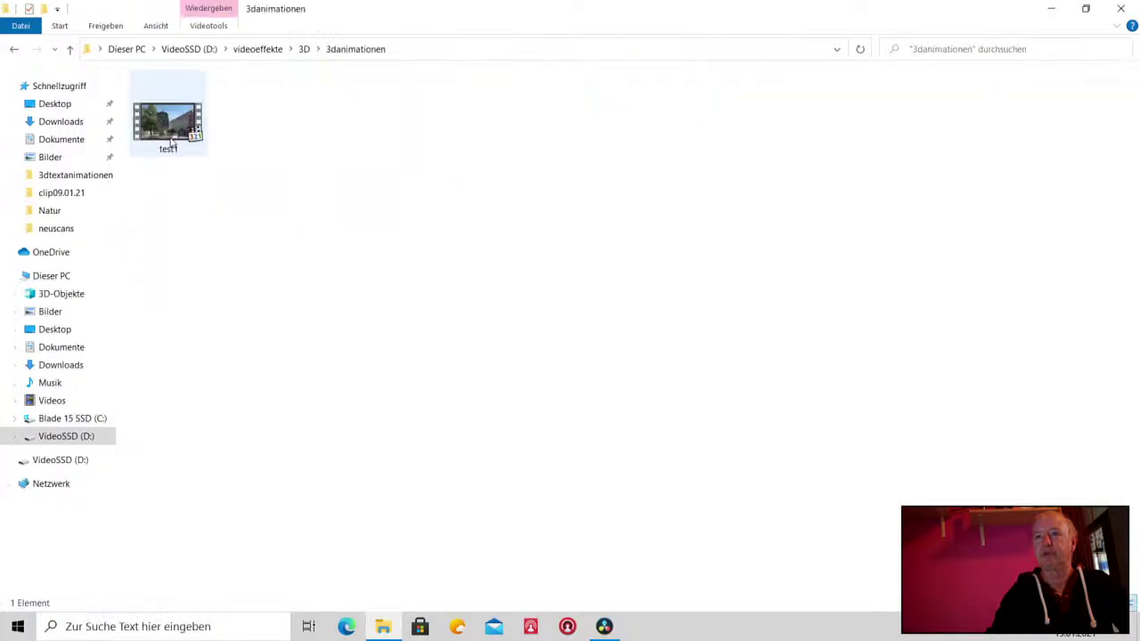
click(18, 50)
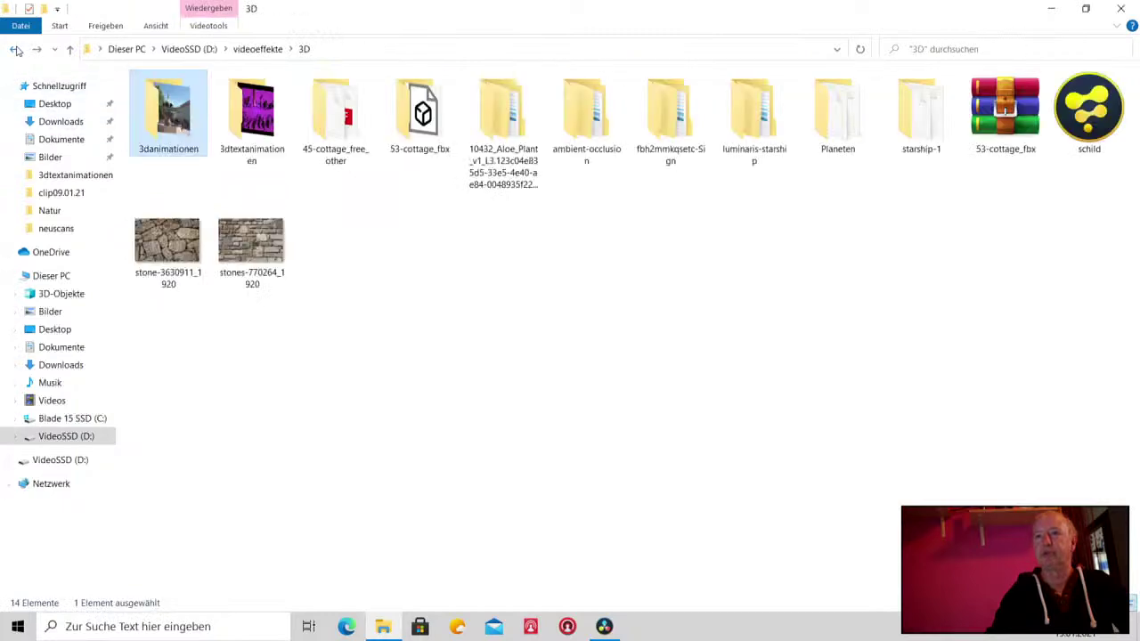
double_click(278, 134)
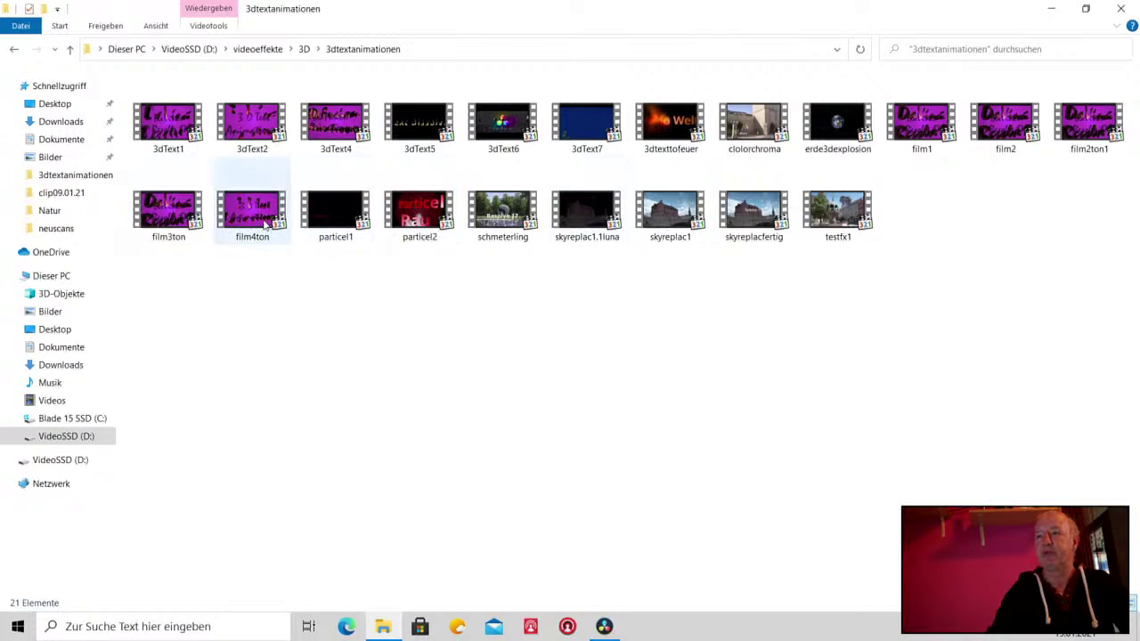
double_click(264, 224)
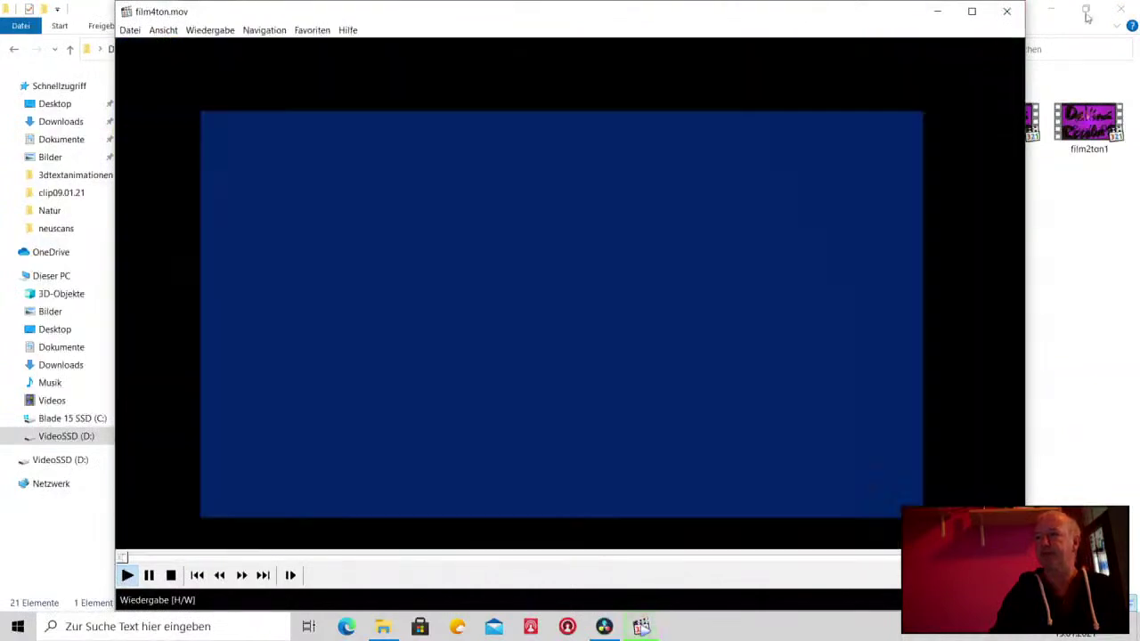
Watch film4ton.mov through, then close the player to return to 3dtextanimationen
click(1008, 12)
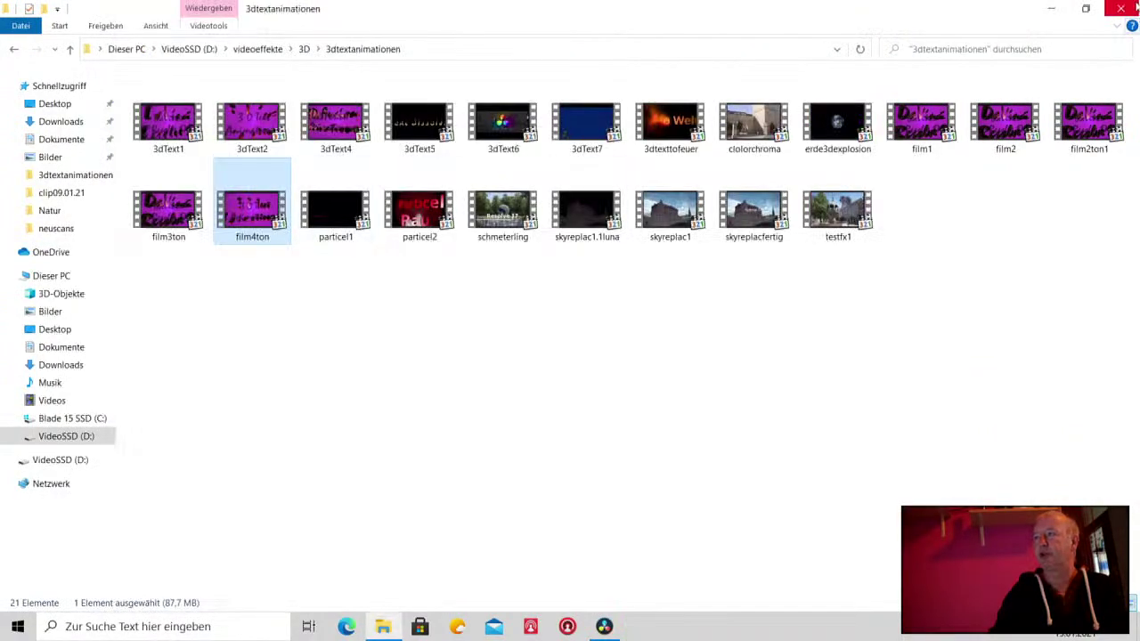
Place PBIL1010.MOV at the start of Timeline 1 and play it back
click(1130, 7)
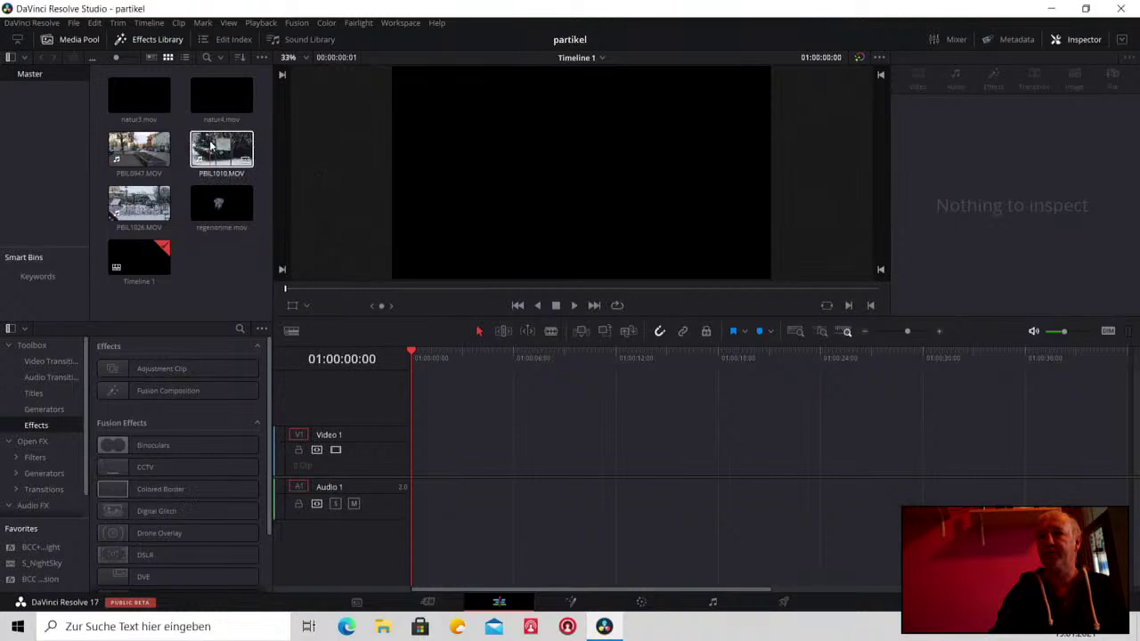
mouse_move(222, 149)
mouse_down()
mouse_move(456, 388)
mouse_move(418, 470)
mouse_up()
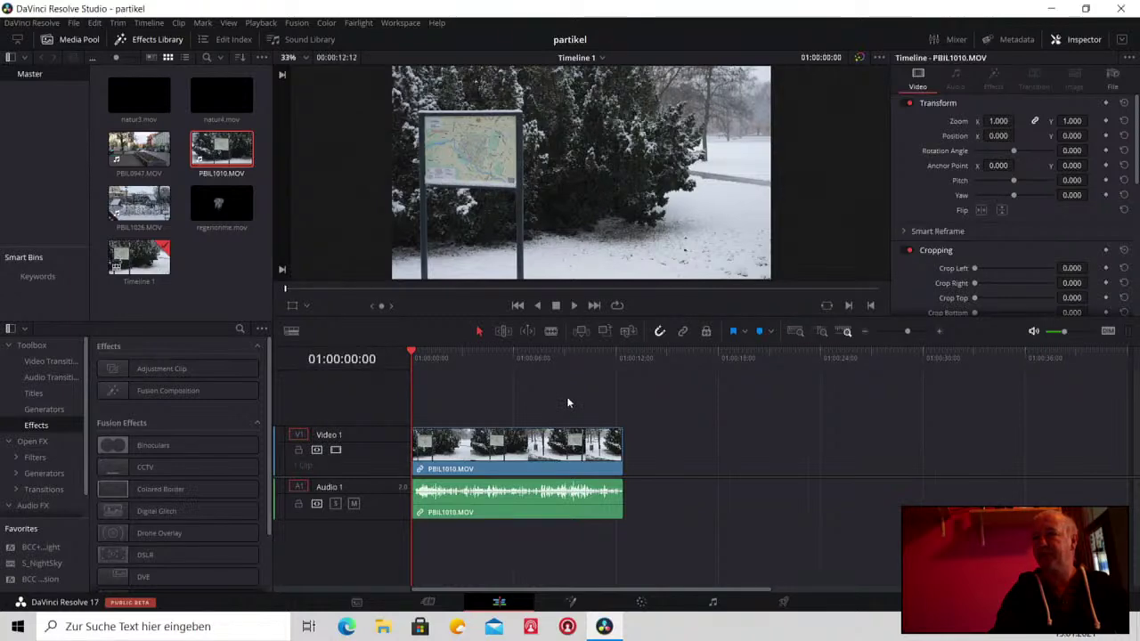
click(576, 306)
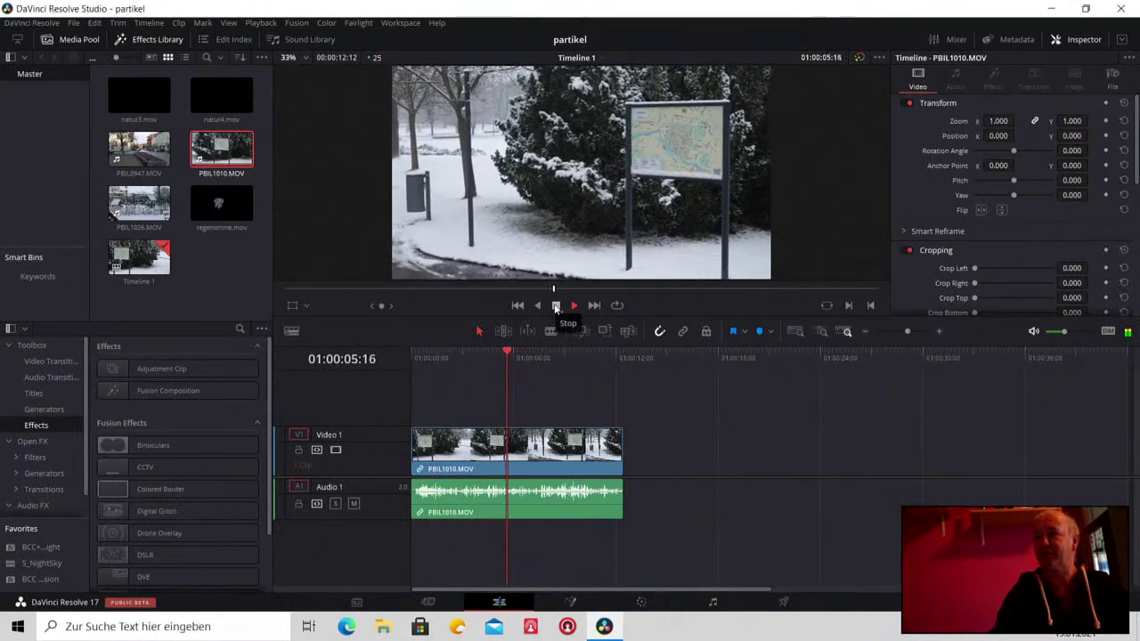
Trim the PBIL1010.MOV video clip to end at about 01:00:10:00
mouse_move(512, 357)
mouse_down()
mouse_move(430, 354)
mouse_move(566, 361)
mouse_up()
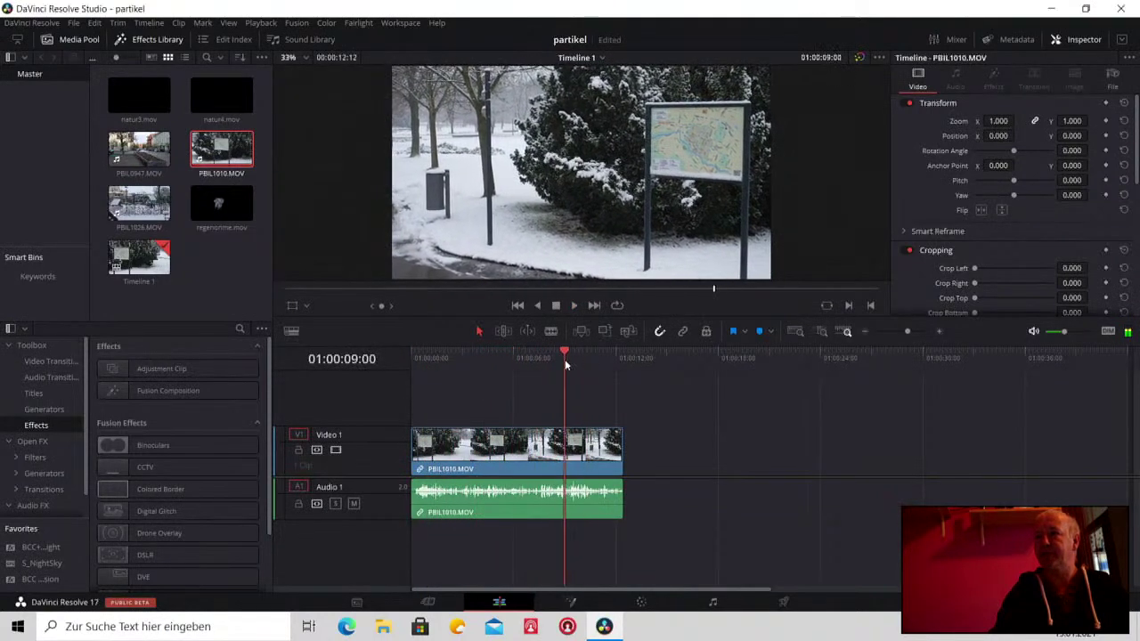
drag(565, 359, 587, 359)
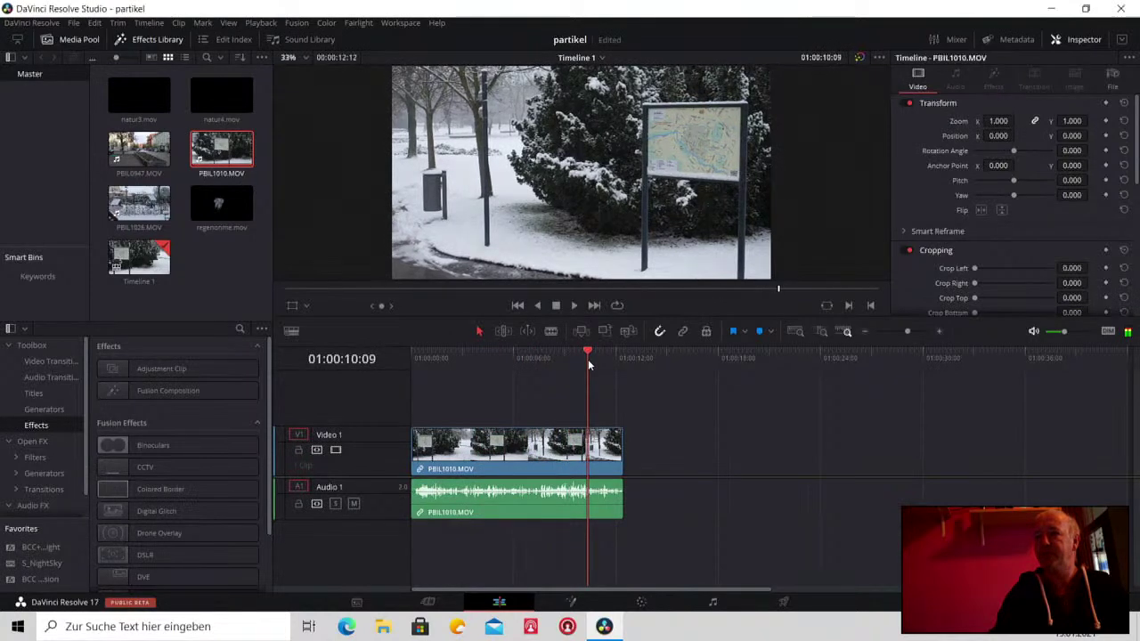
key(Left)
key(Left)
key(Left)
key(Left)
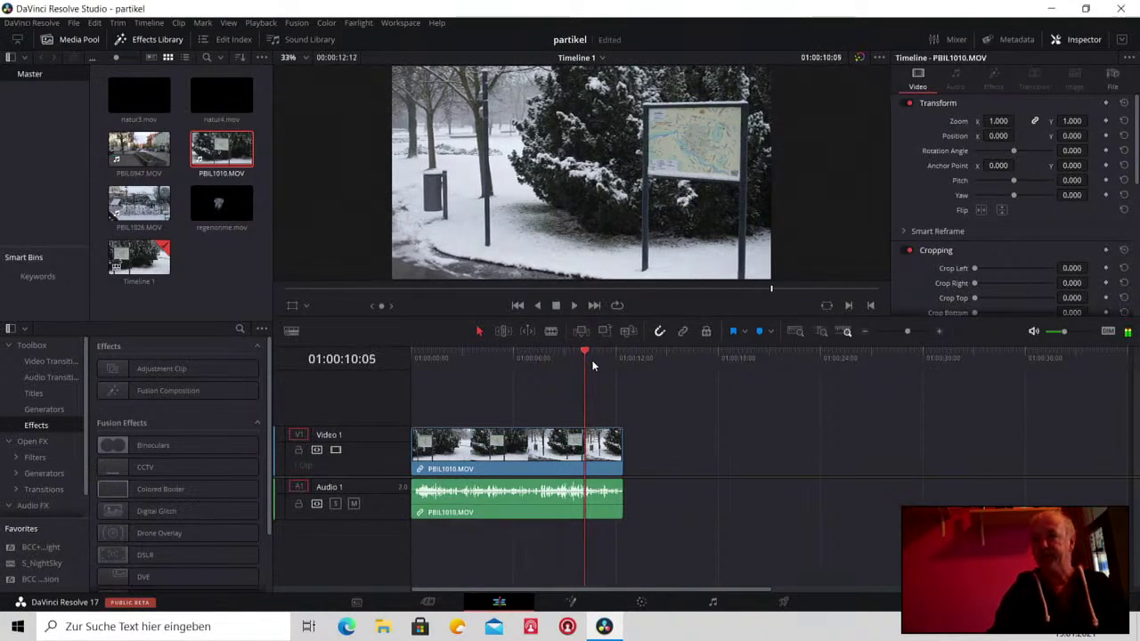
key(Left)
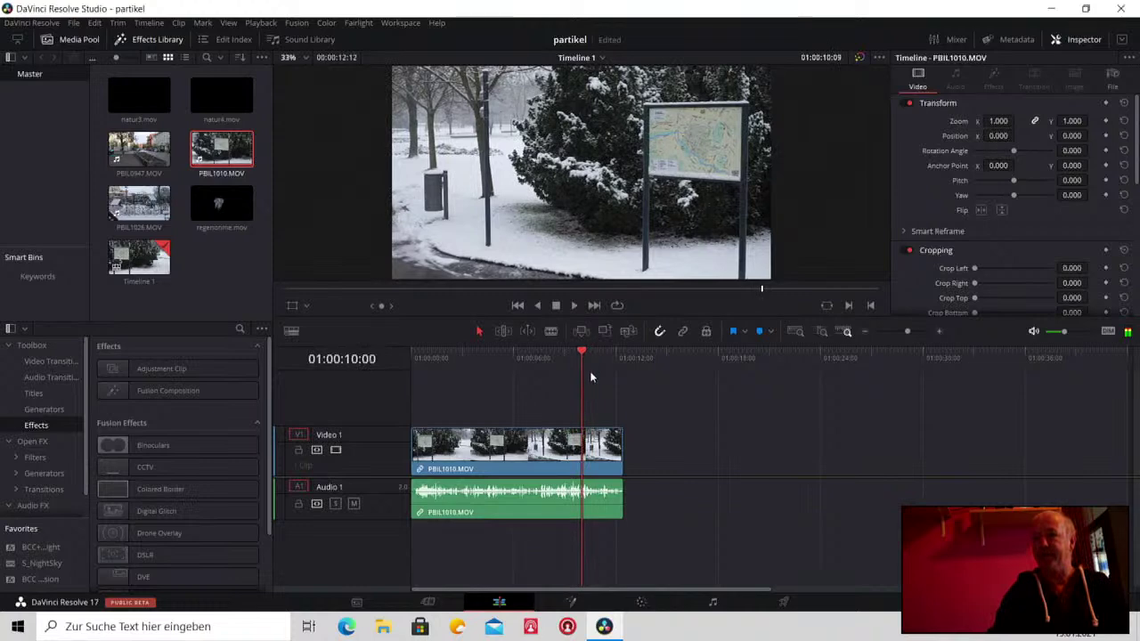
drag(623, 453, 581, 454)
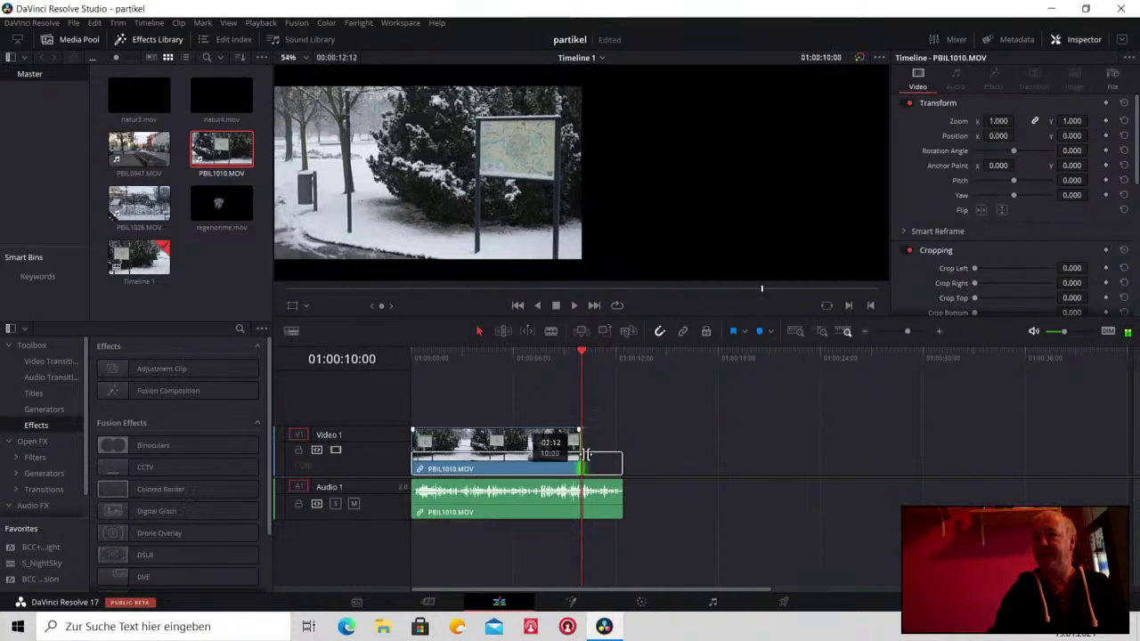
Separate the clip's audio from Audio 1 and delete it
drag(487, 506, 636, 509)
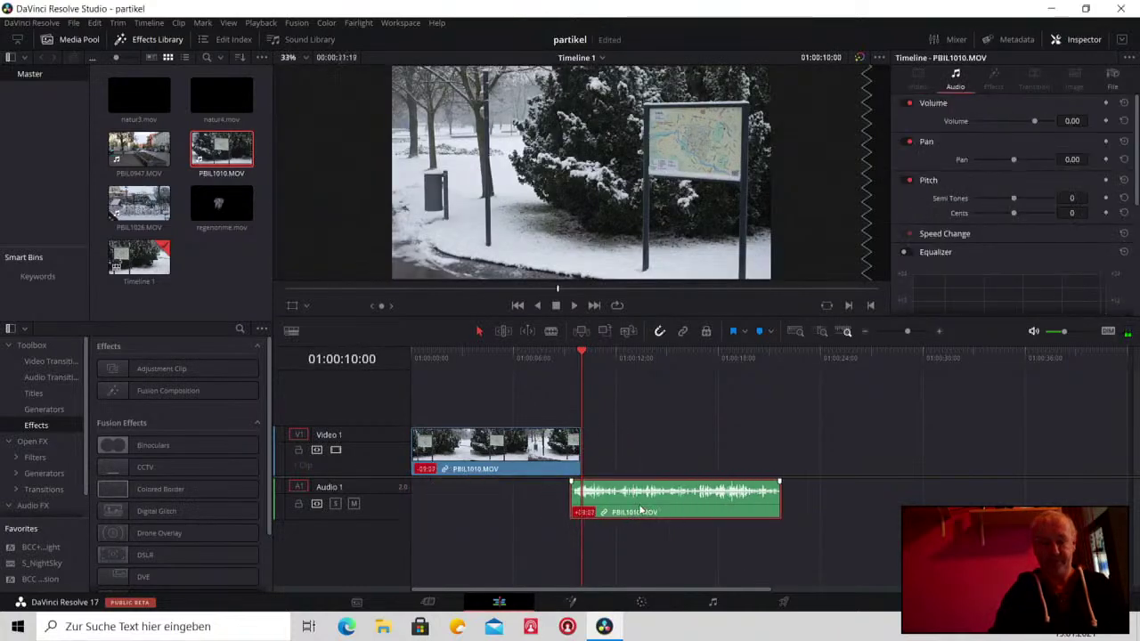
key(Up)
key(Delete)
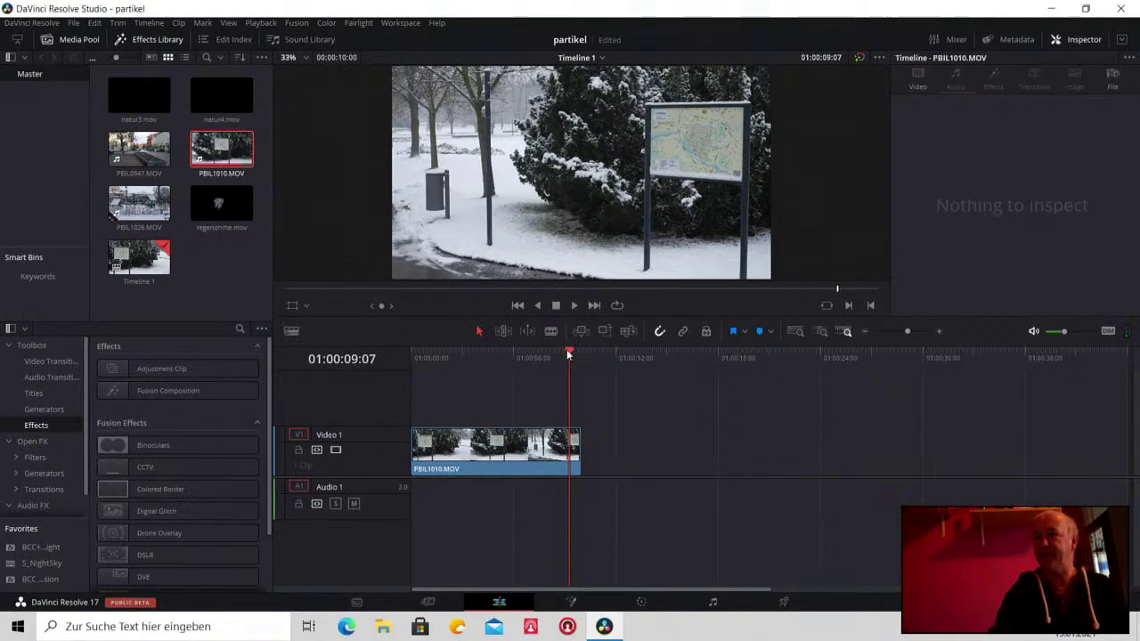
Replay the shortened clip from the start and select it on the timeline
mouse_move(570, 347)
mouse_down()
mouse_move(406, 358)
mouse_move(443, 357)
mouse_up()
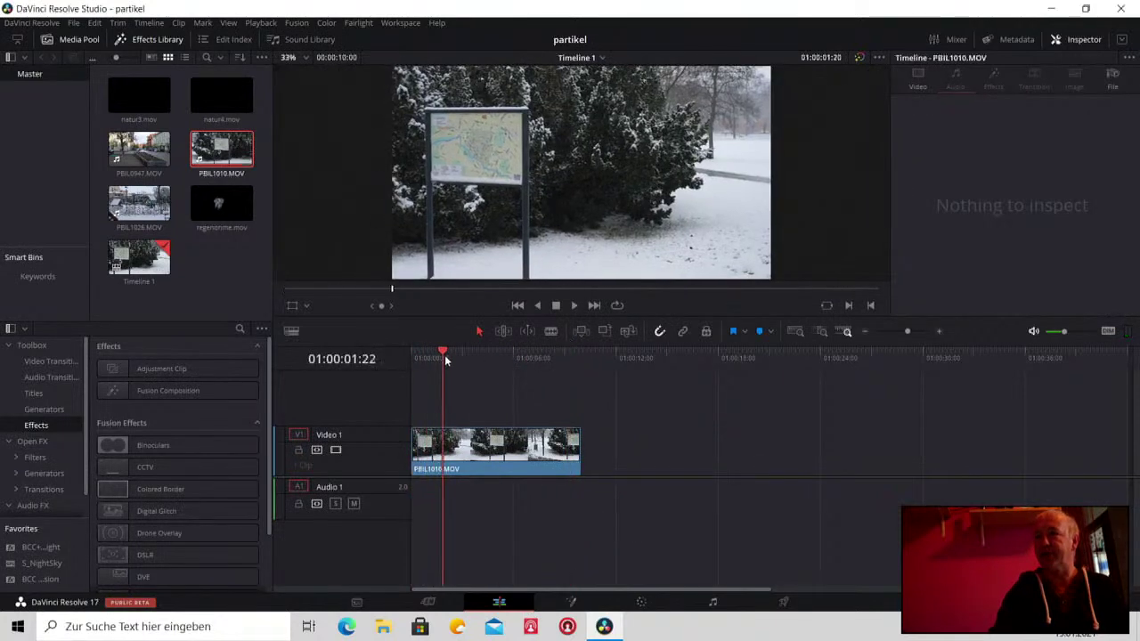
click(573, 306)
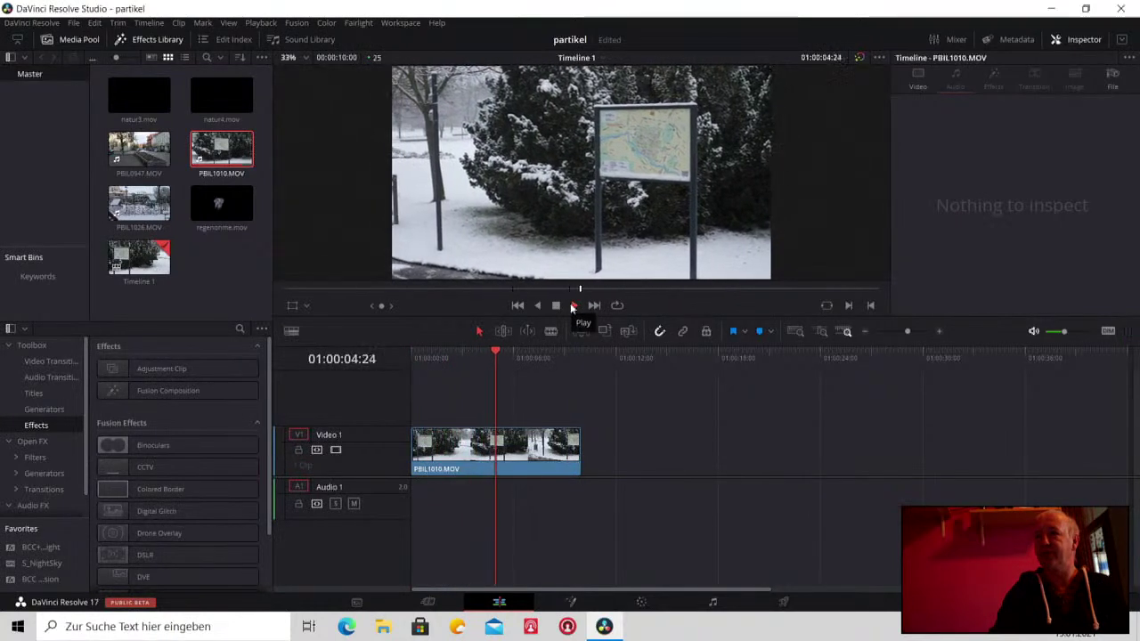
click(555, 305)
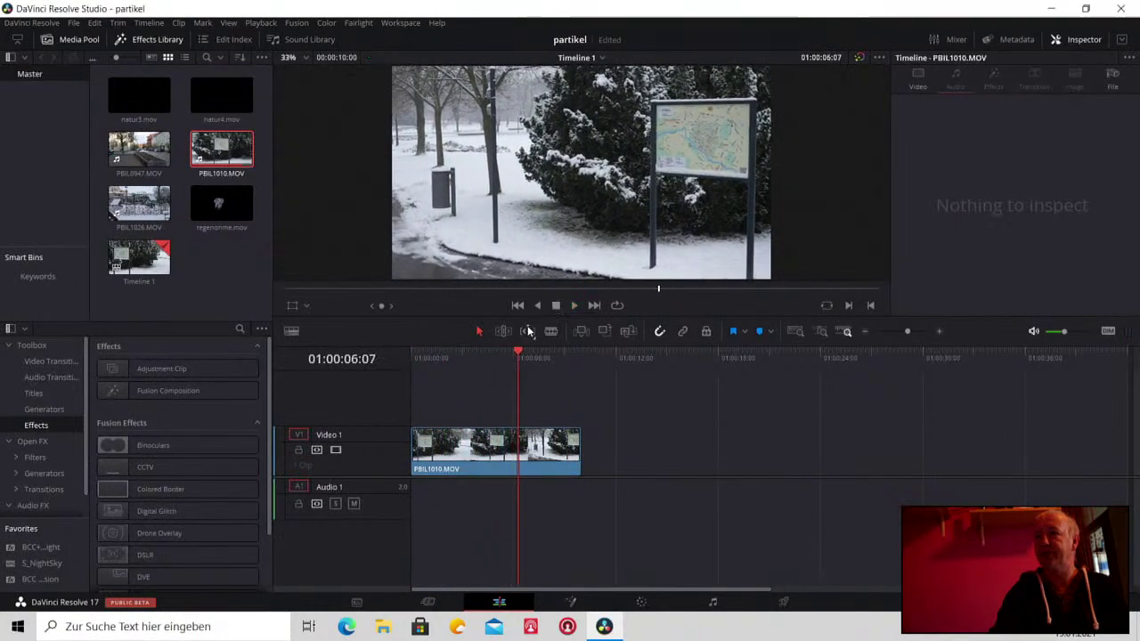
drag(521, 355, 381, 359)
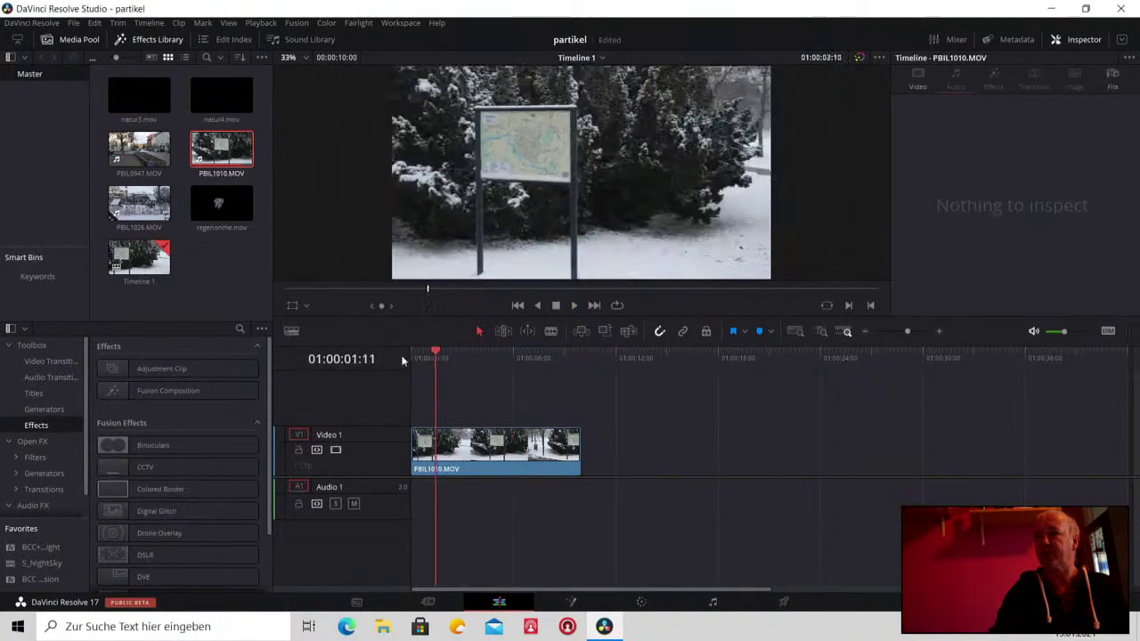
click(490, 448)
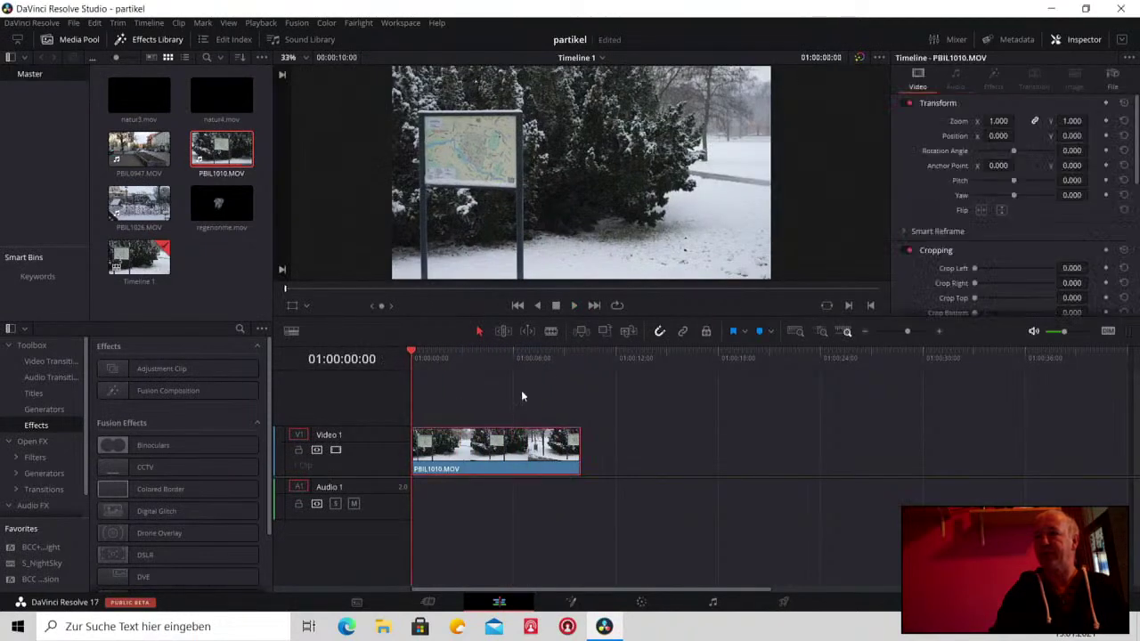
Stabilize PBIL1010.MOV in Perspective mode with zoom, then play it back to 01:00:08:01
scroll(944, 215, down, 3)
scroll(939, 214, down, 1)
scroll(937, 214, down, 2)
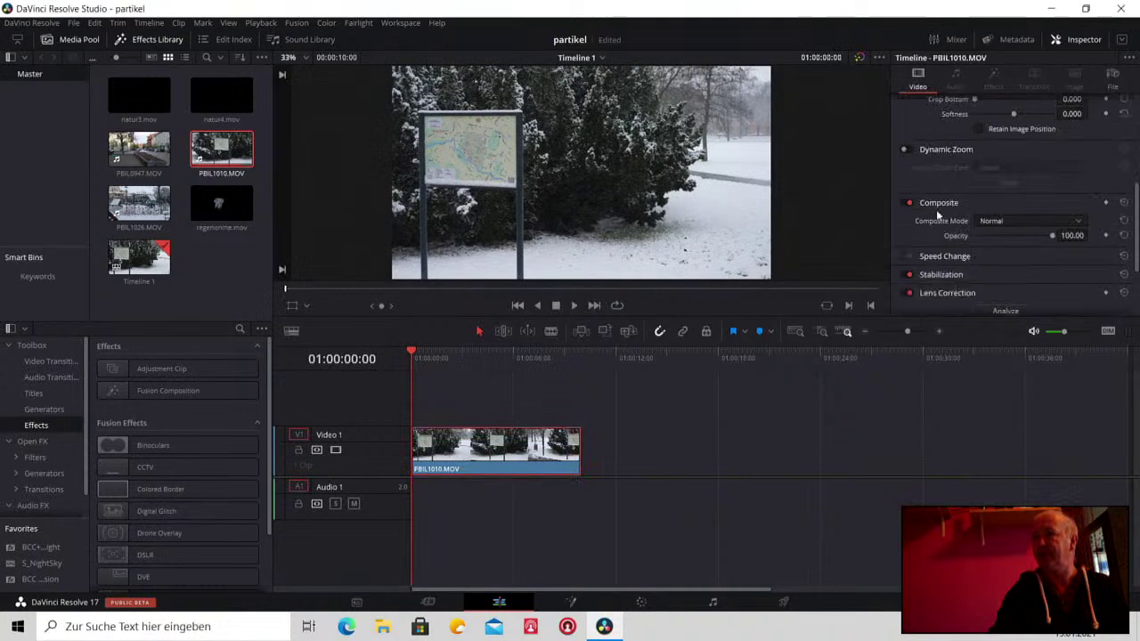
scroll(936, 213, down, 2)
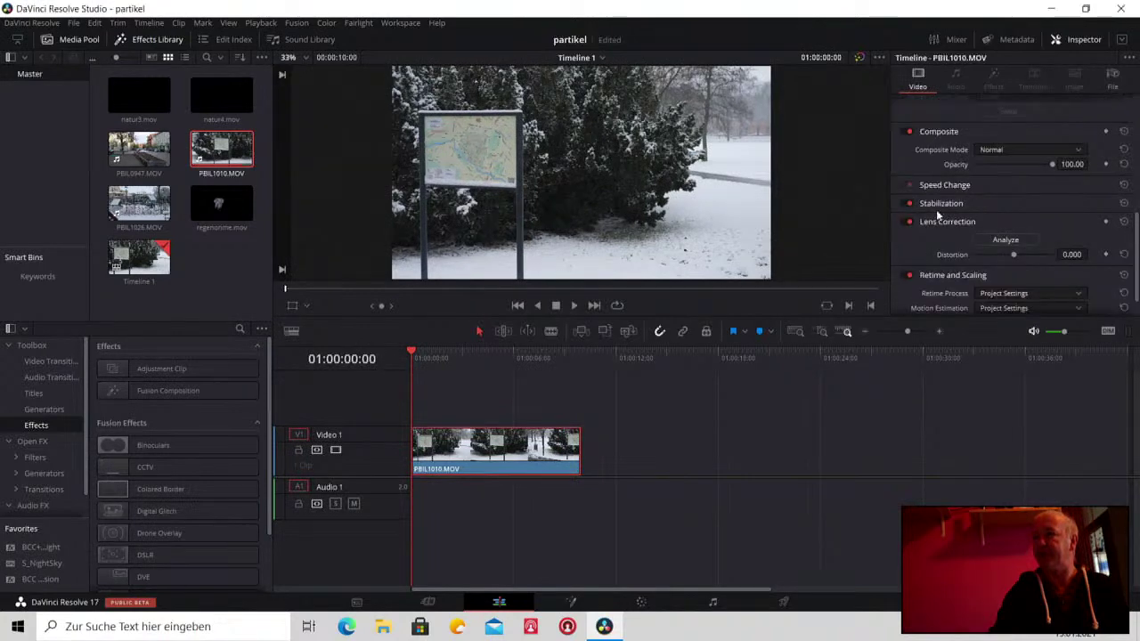
click(932, 203)
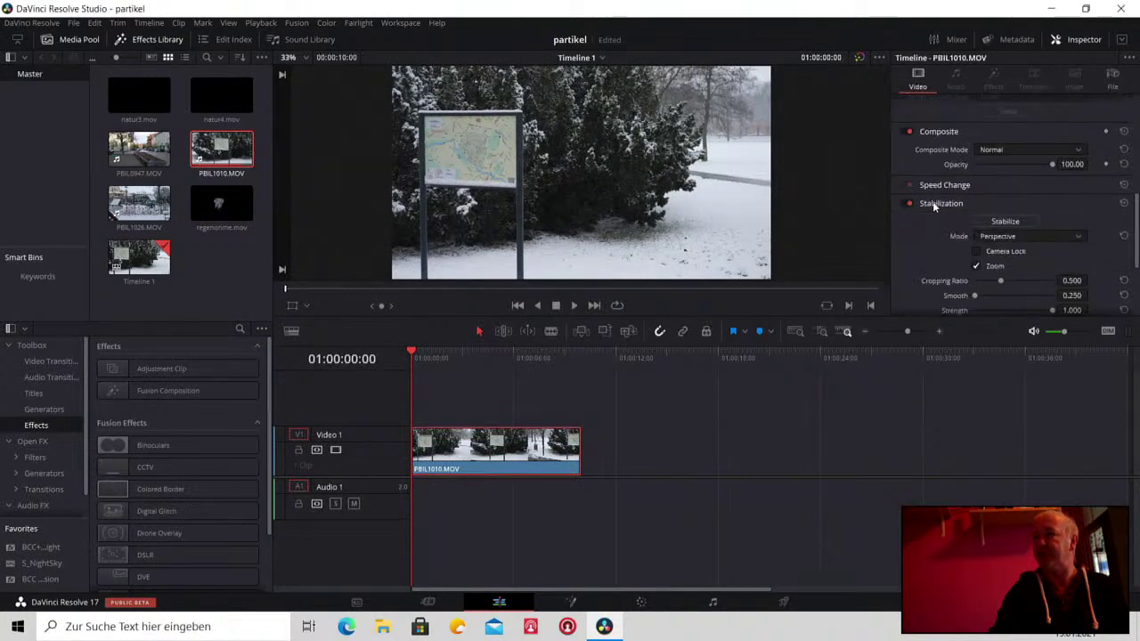
click(1015, 222)
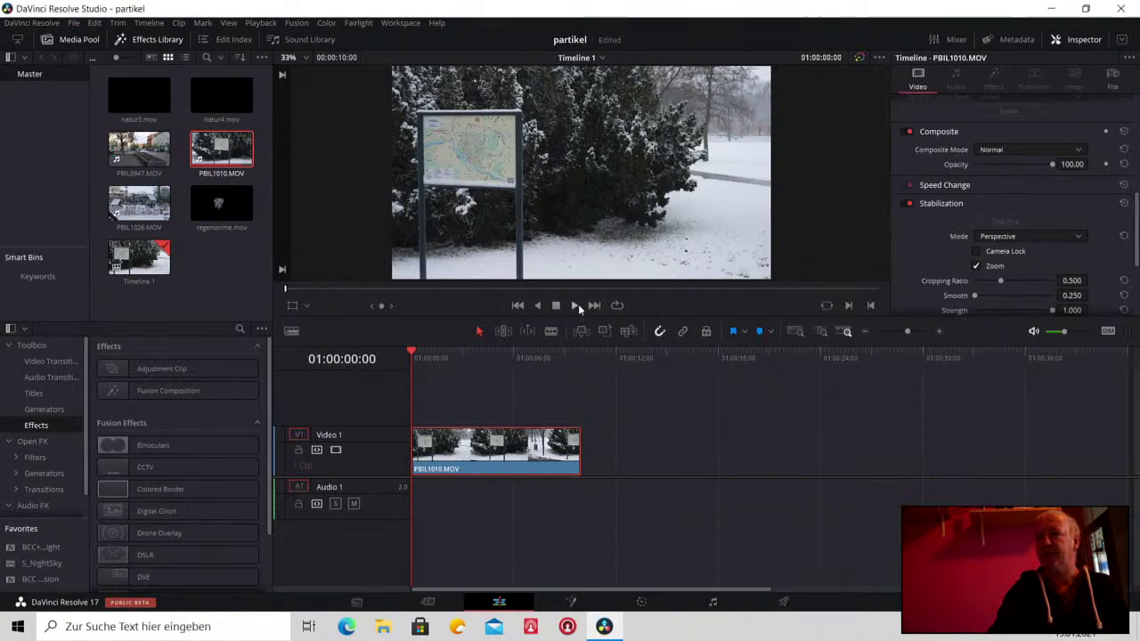
click(573, 307)
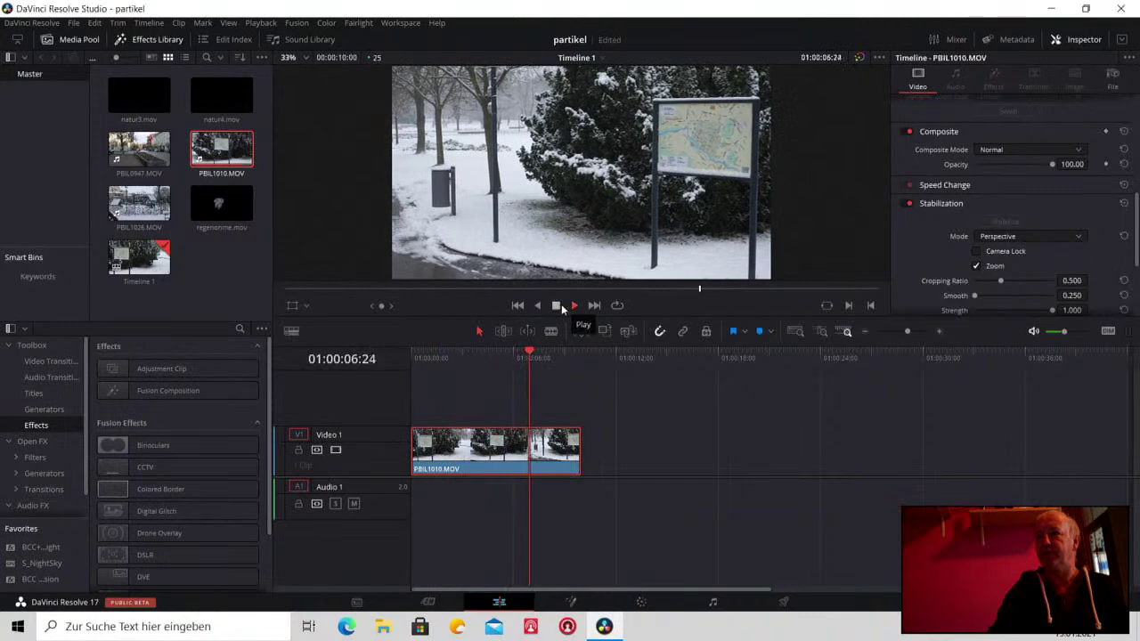
click(555, 306)
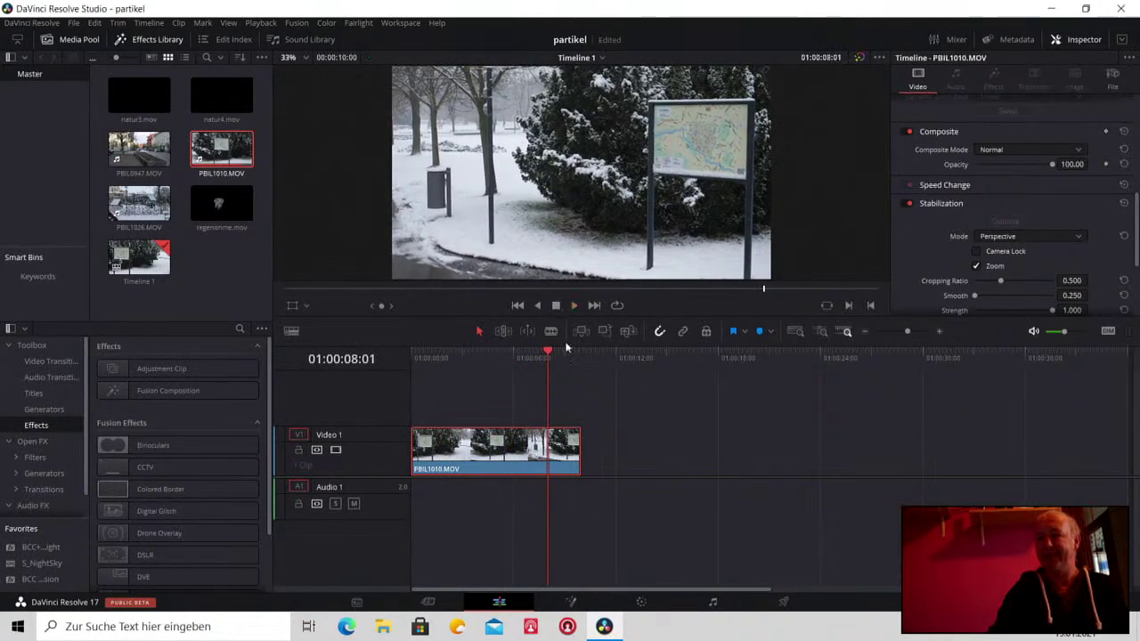
click(575, 604)
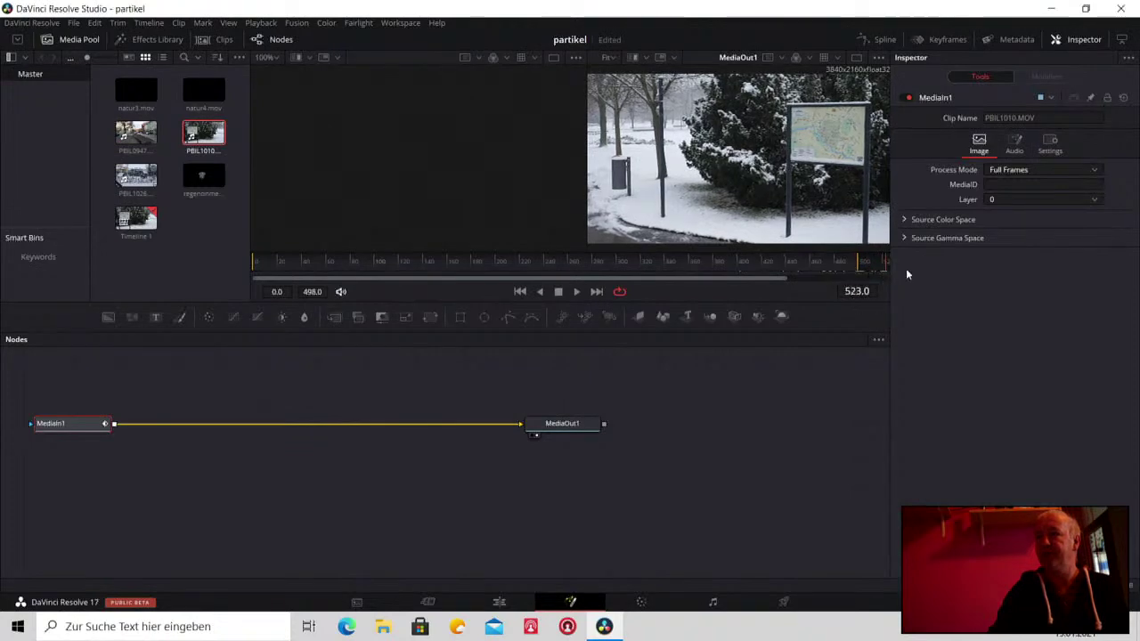
click(501, 603)
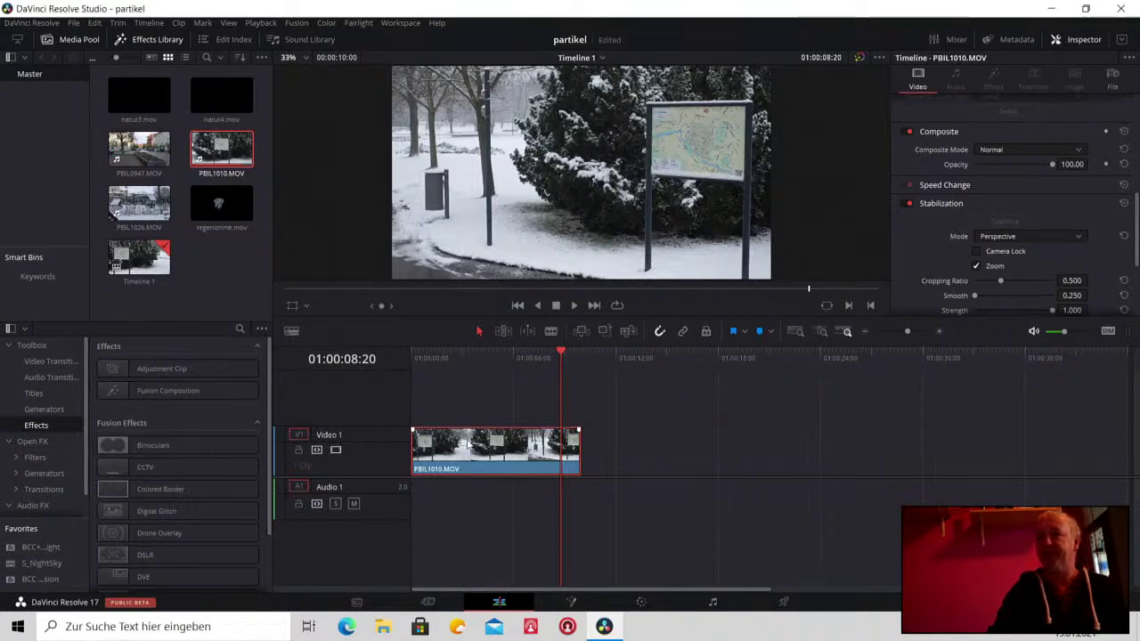
Convert the park clip via New Fusion Clip and open Fusion Clip 1 on the Fusion page
right_click(466, 438)
click(500, 92)
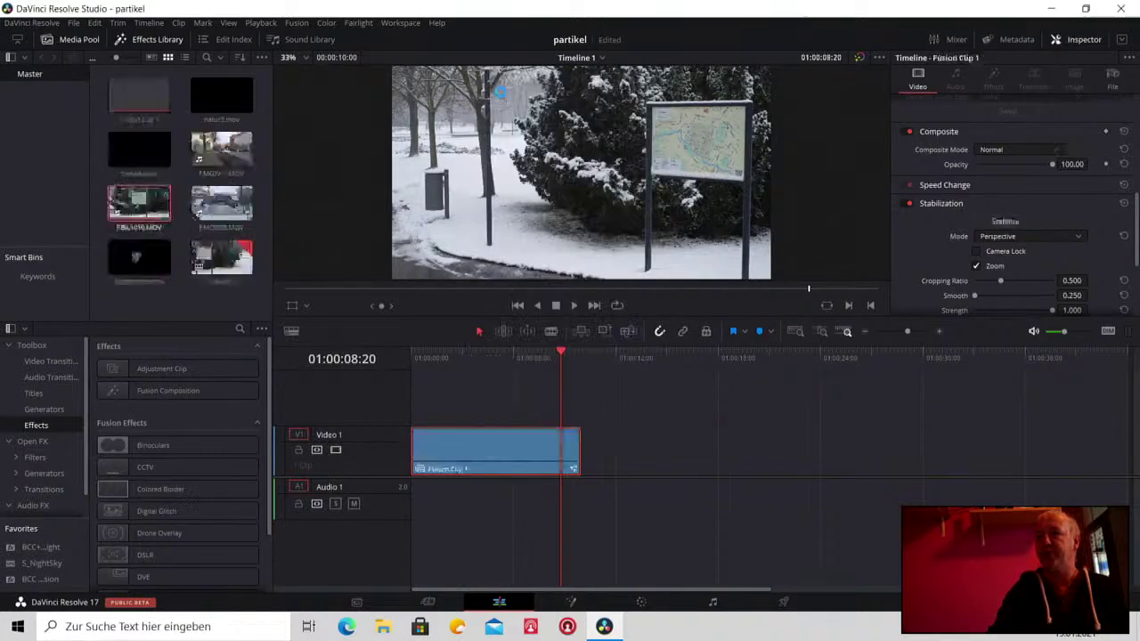
click(576, 607)
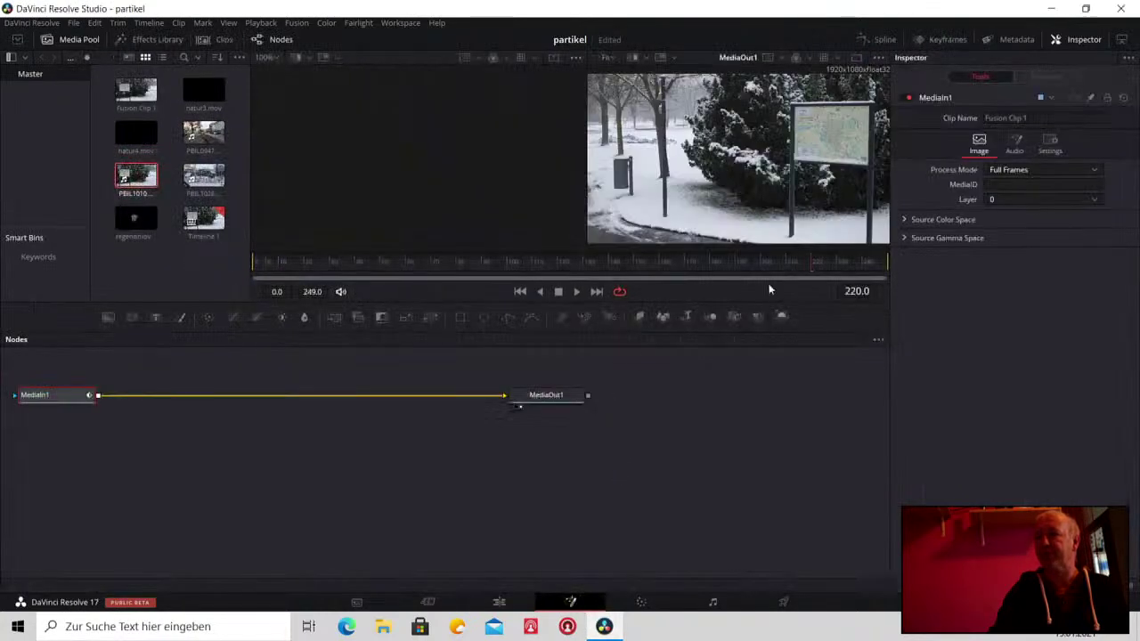
Move MediaIn1 and MediaOut1 apart in the node graph, then play from frame 0 to 152
click(523, 294)
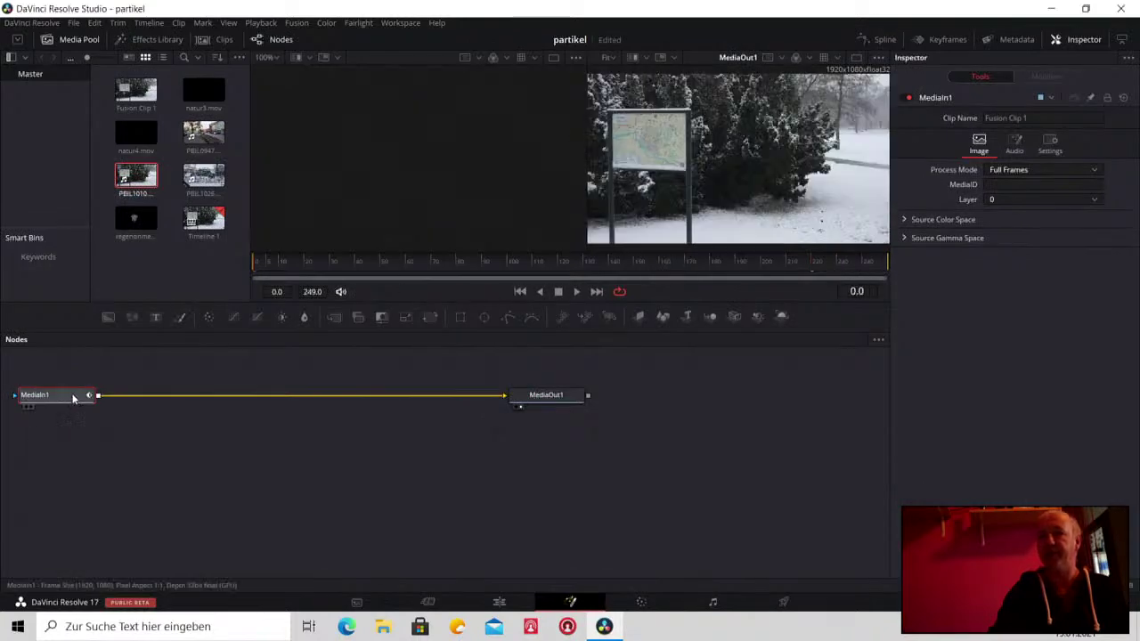
drag(74, 398, 441, 409)
drag(545, 400, 805, 423)
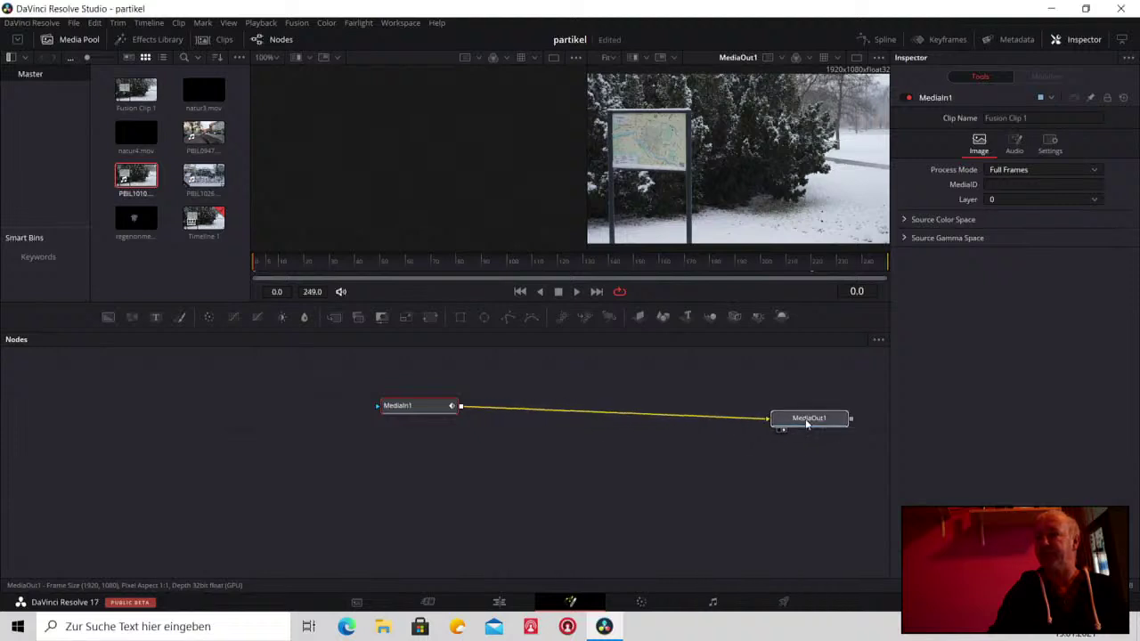
drag(407, 407, 352, 430)
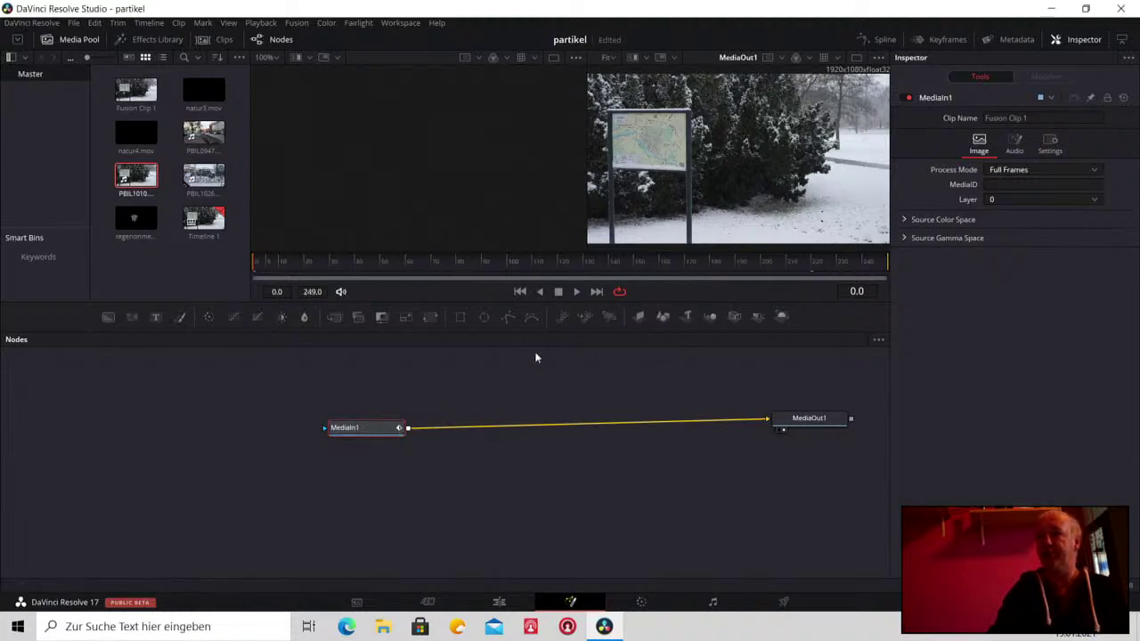
click(577, 292)
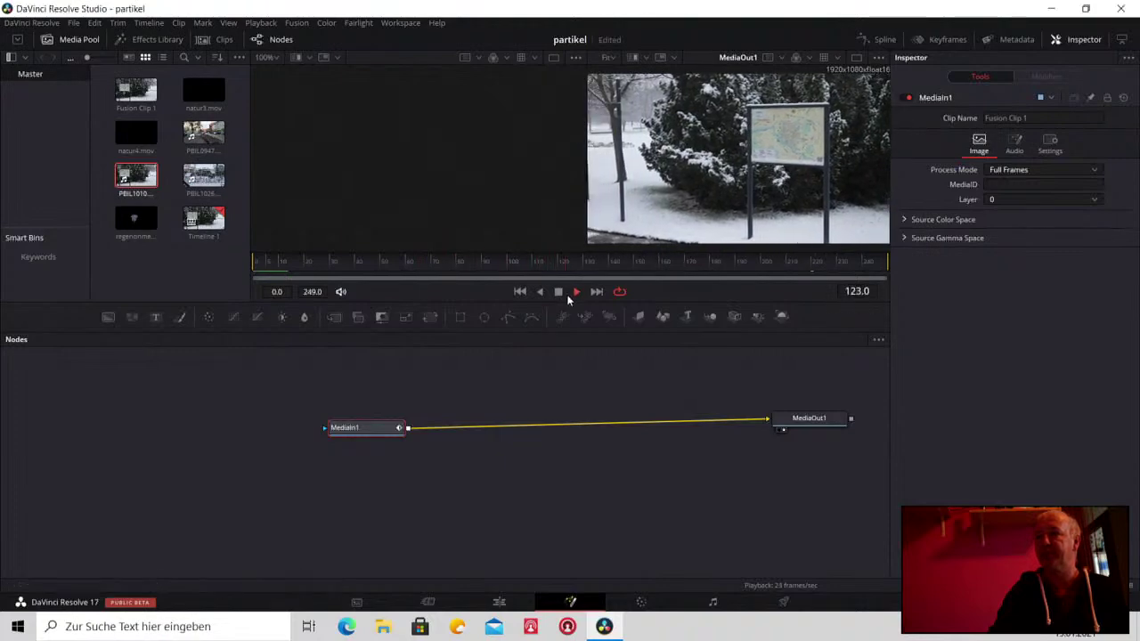
click(559, 292)
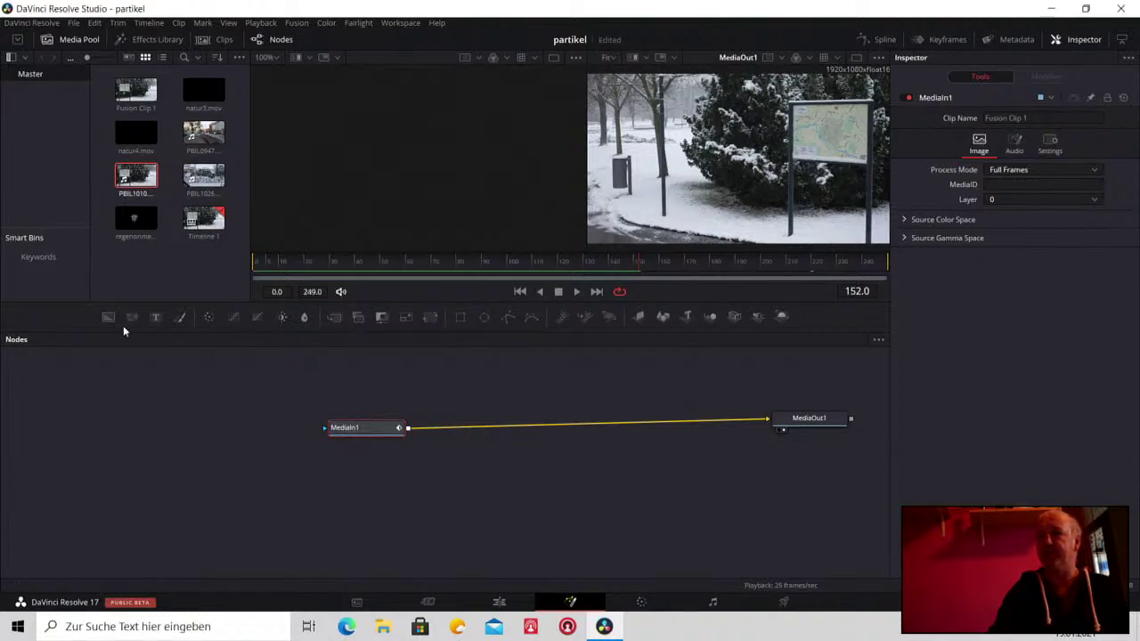
Add a Text node to the graph and enter the title 'Aschersleben', correcting a typo
drag(156, 317, 568, 392)
click(961, 203)
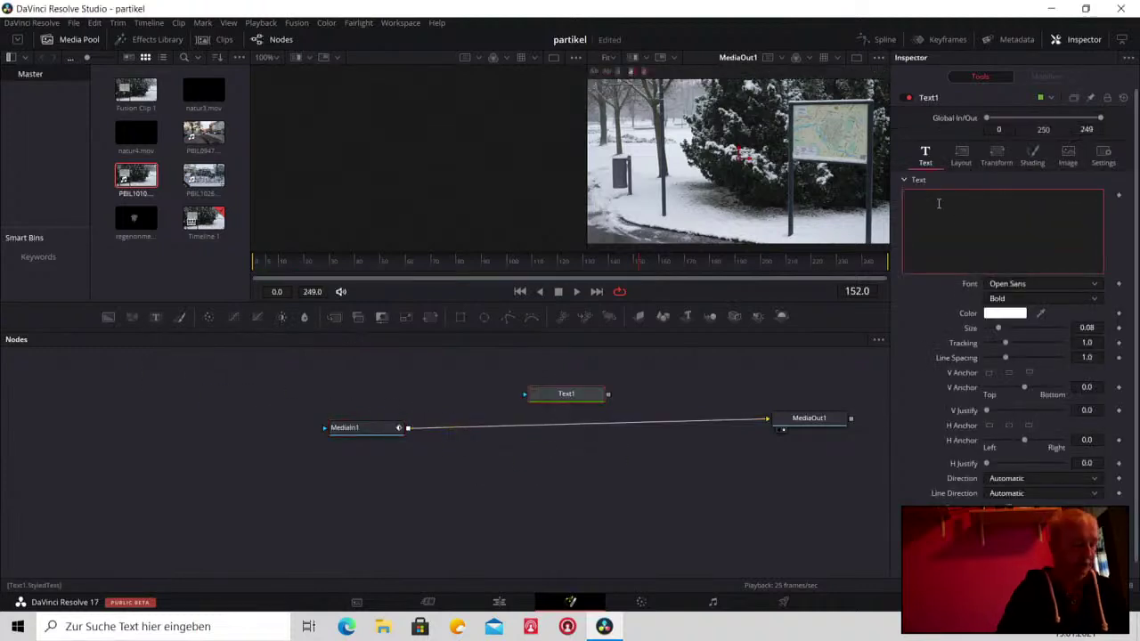
text(Asd)
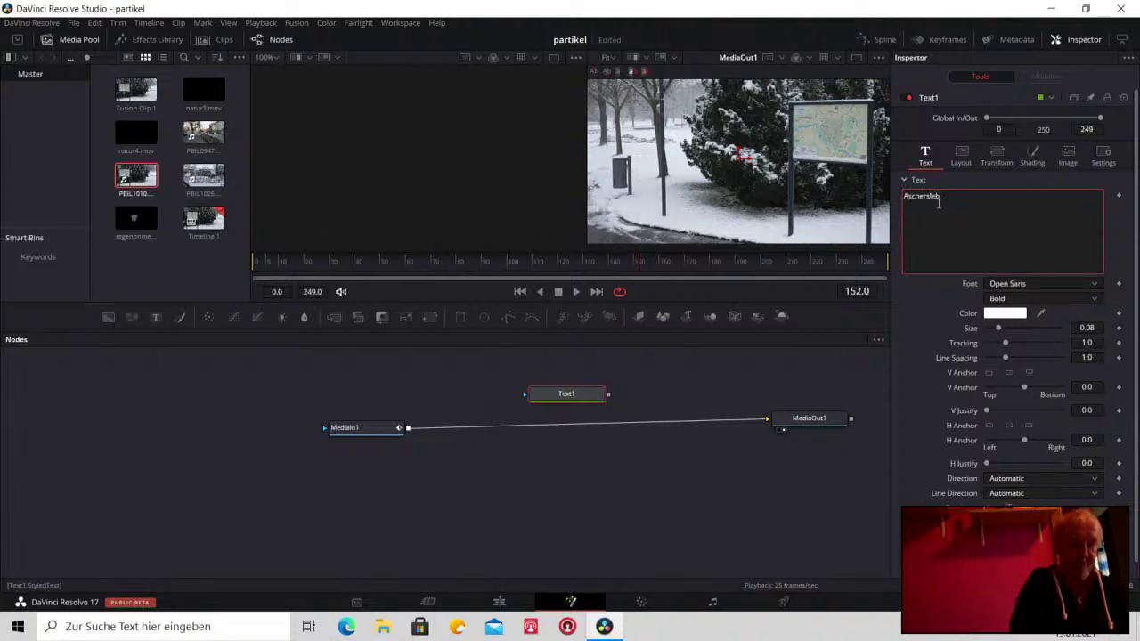
key(BackSpace)
text(chersleben)
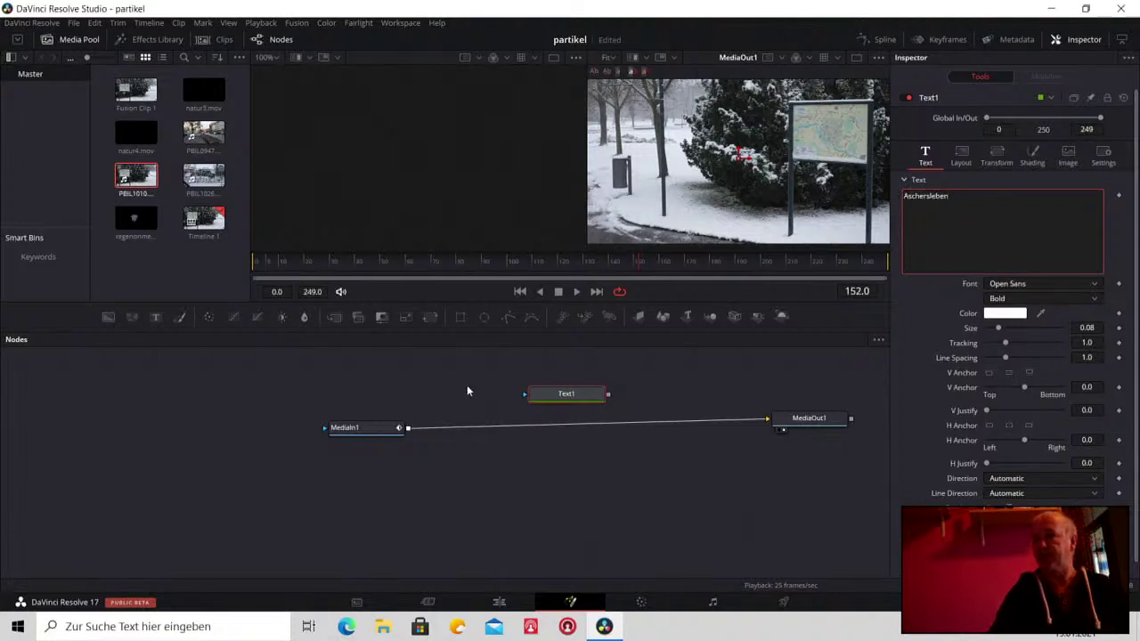
Insert a Merge node between MediaIn1 and MediaOut1 with Text1 on top, then play the result
mouse_move(334, 318)
mouse_down()
mouse_move(568, 429)
mouse_move(588, 424)
mouse_up()
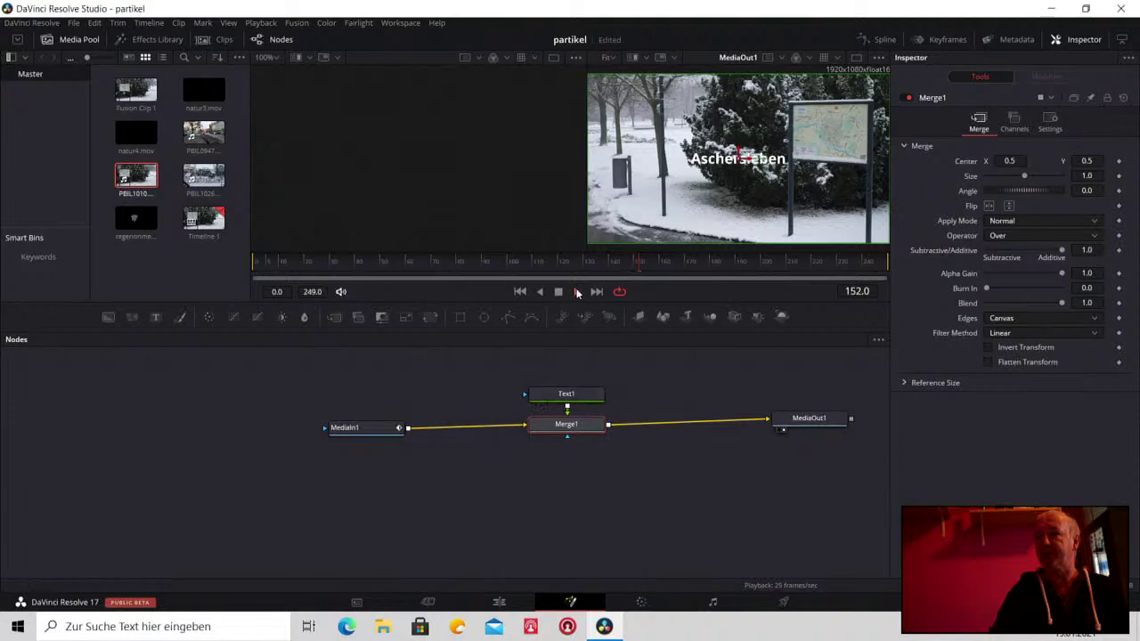
click(577, 292)
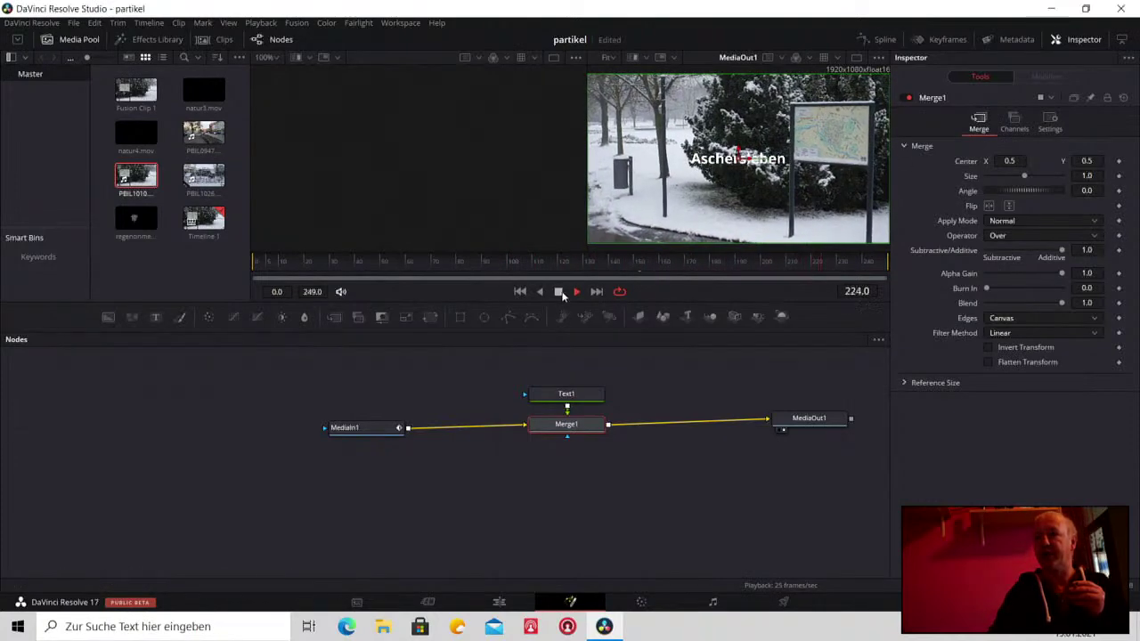
click(560, 292)
click(567, 399)
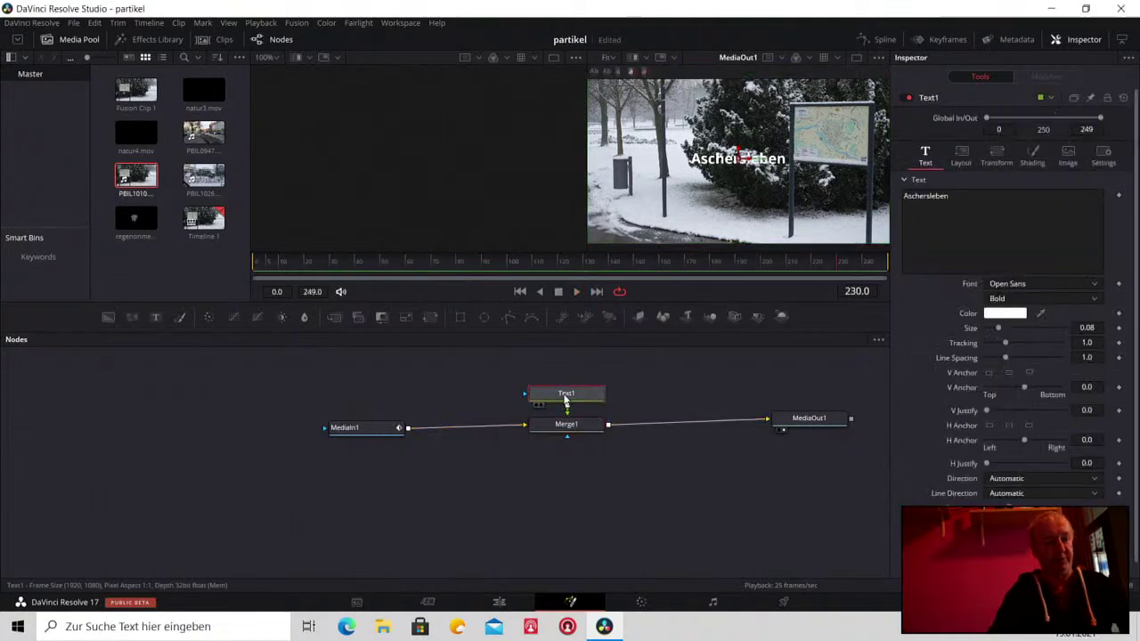
Delete the Text1 and Merge1 nodes so MediaIn1 connects straight to MediaOut1
key(Delete)
click(561, 426)
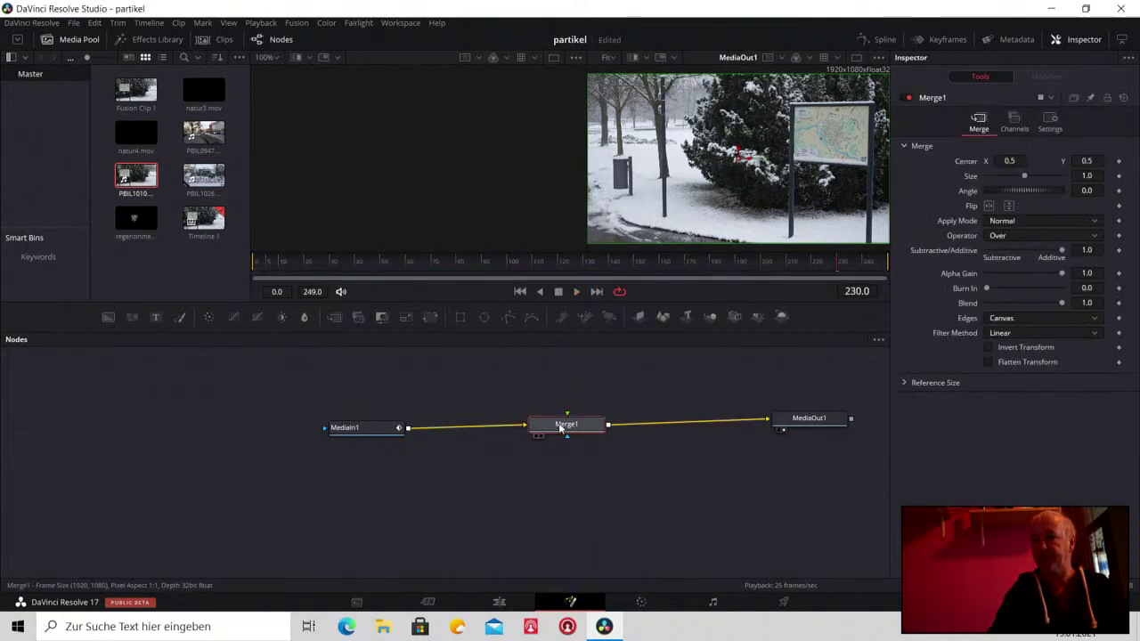
key(Delete)
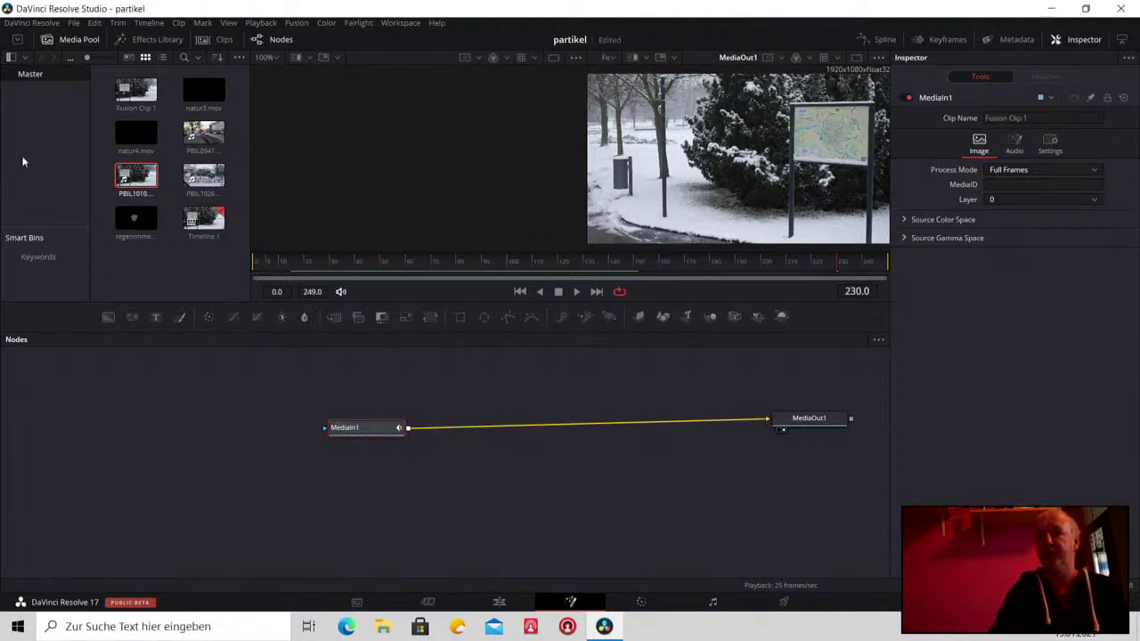
Show the Tools > Tracking category in the Effects Library
click(148, 42)
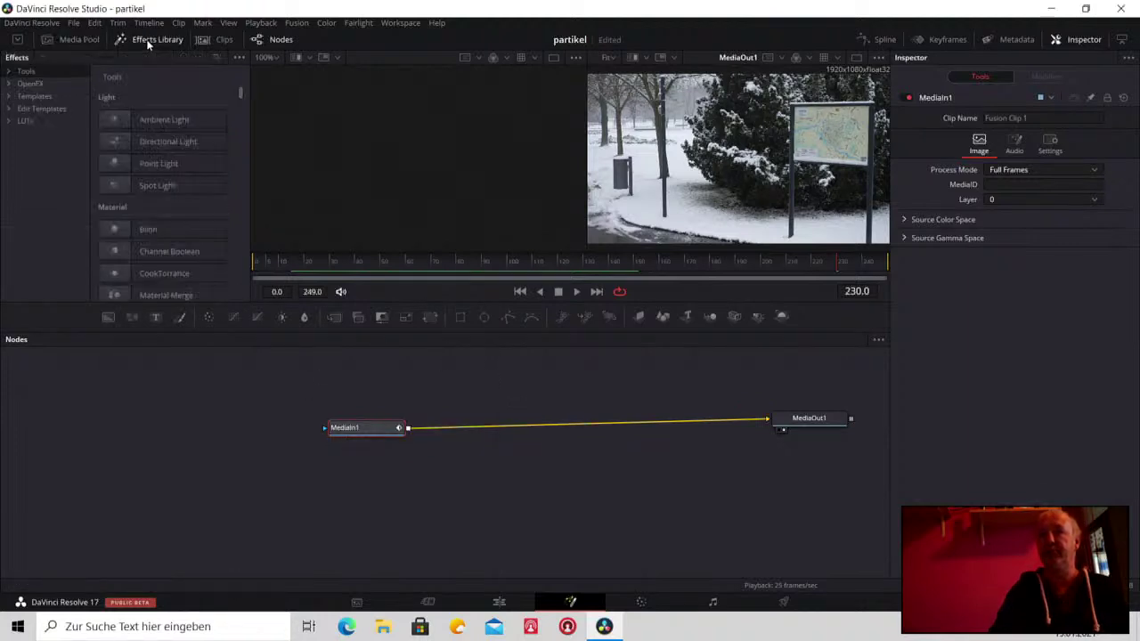
click(8, 72)
scroll(72, 154, down, 3)
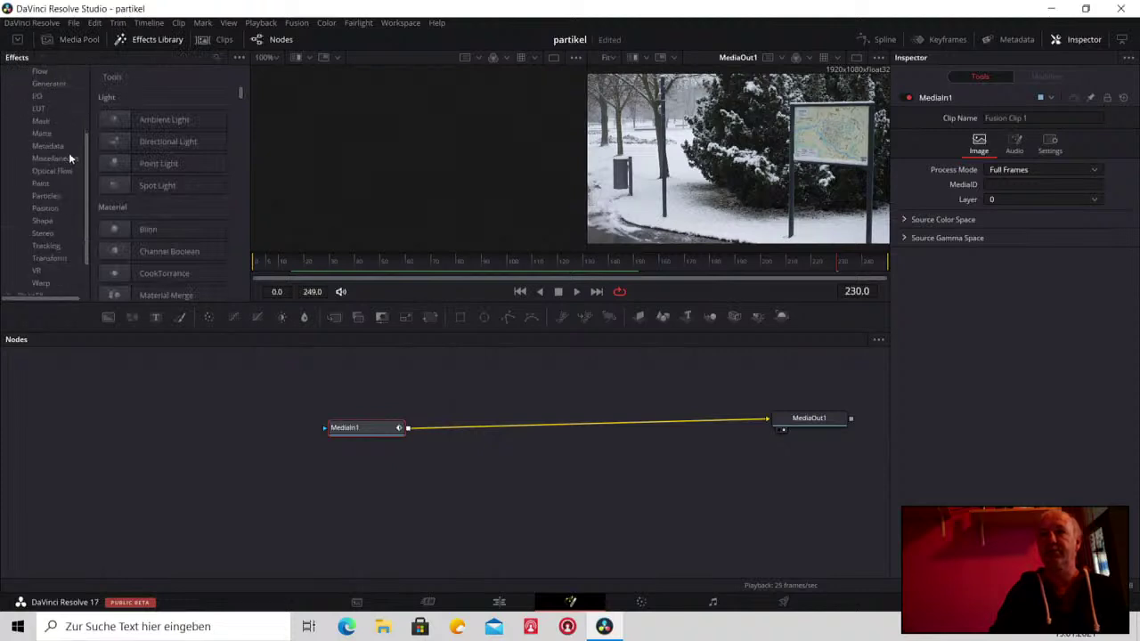
click(48, 248)
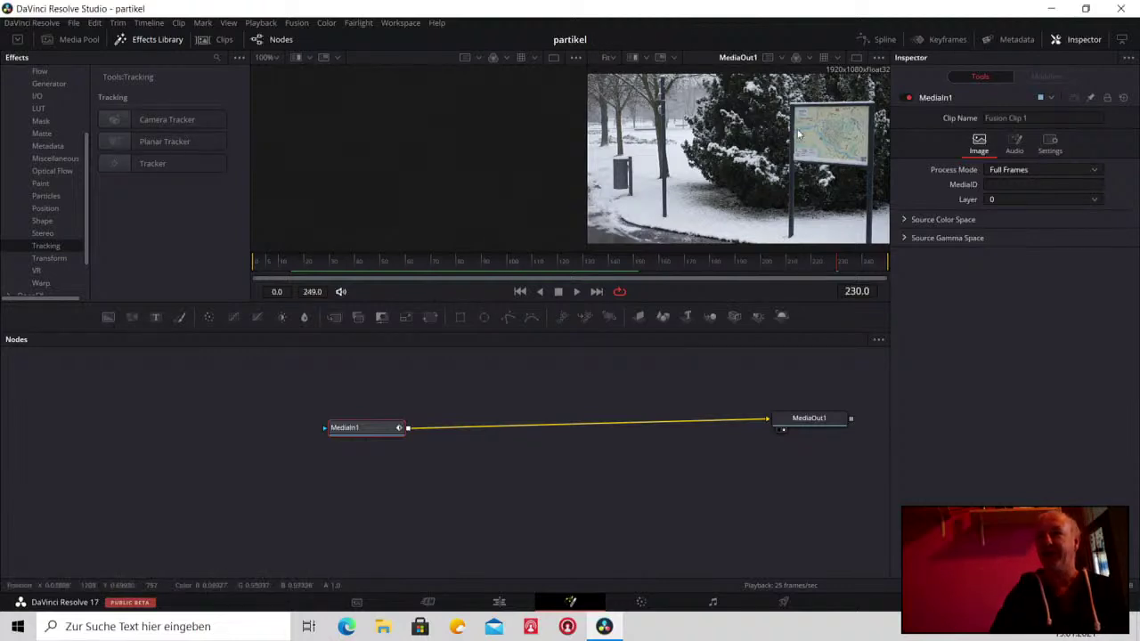
Add a Planar Tracker after MediaIn1, tidy the node layout, and return to frame 0
click(161, 140)
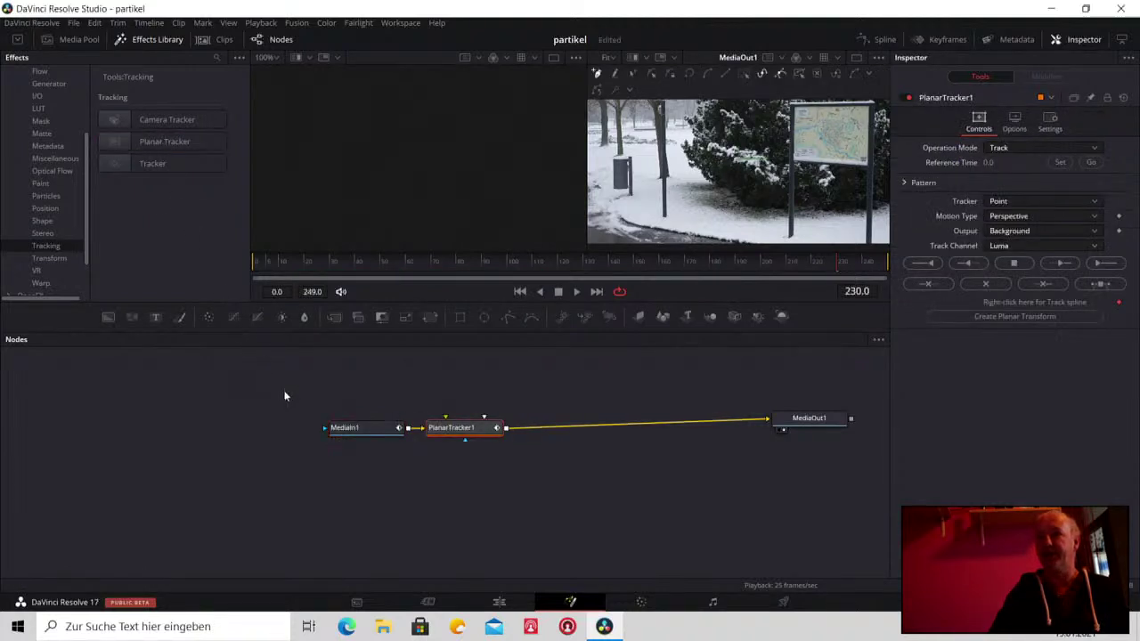
drag(364, 427, 278, 424)
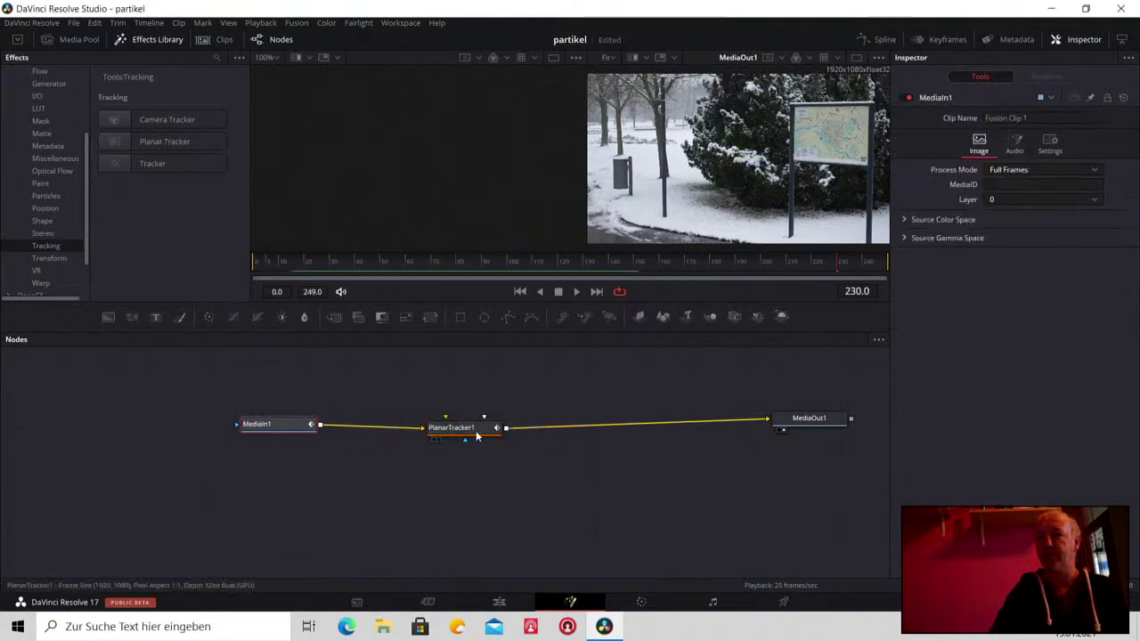
drag(477, 435, 415, 431)
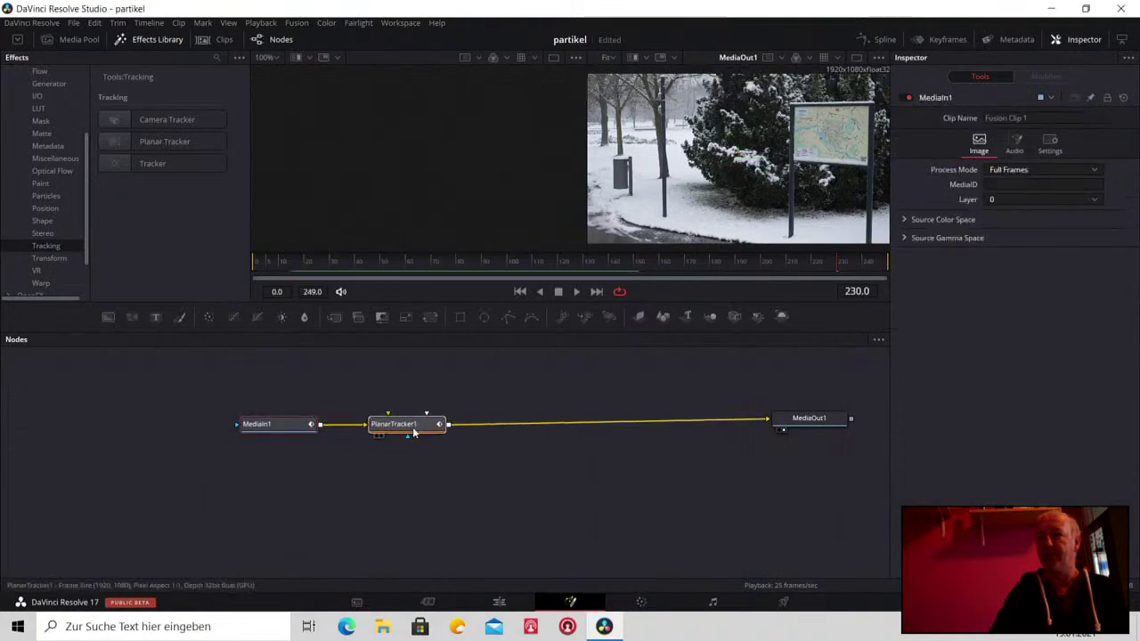
click(299, 425)
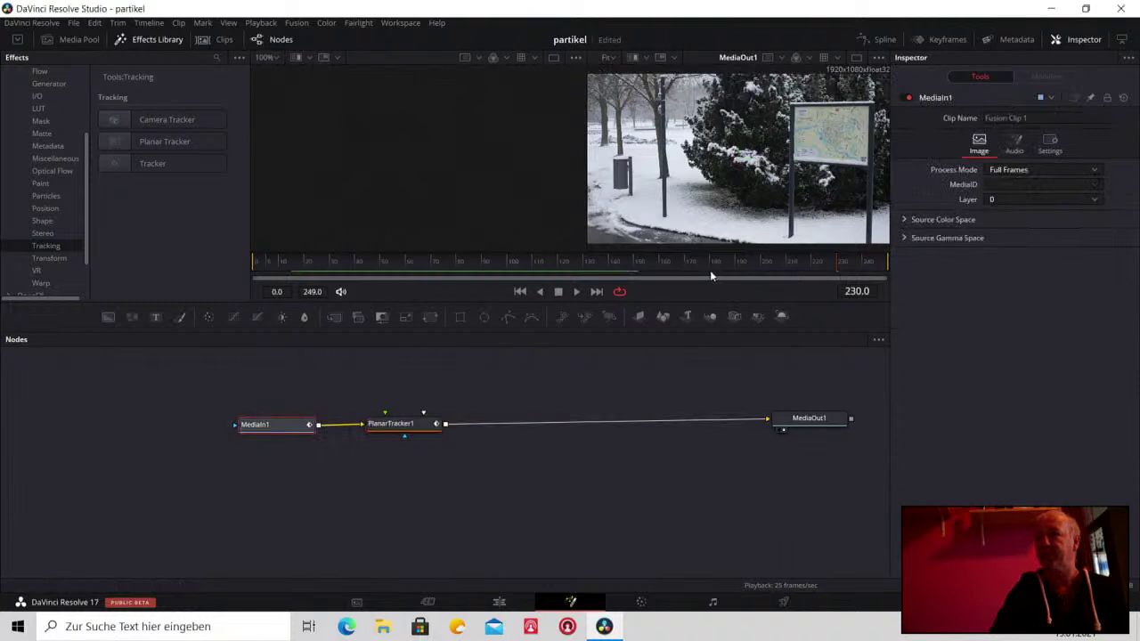
click(520, 292)
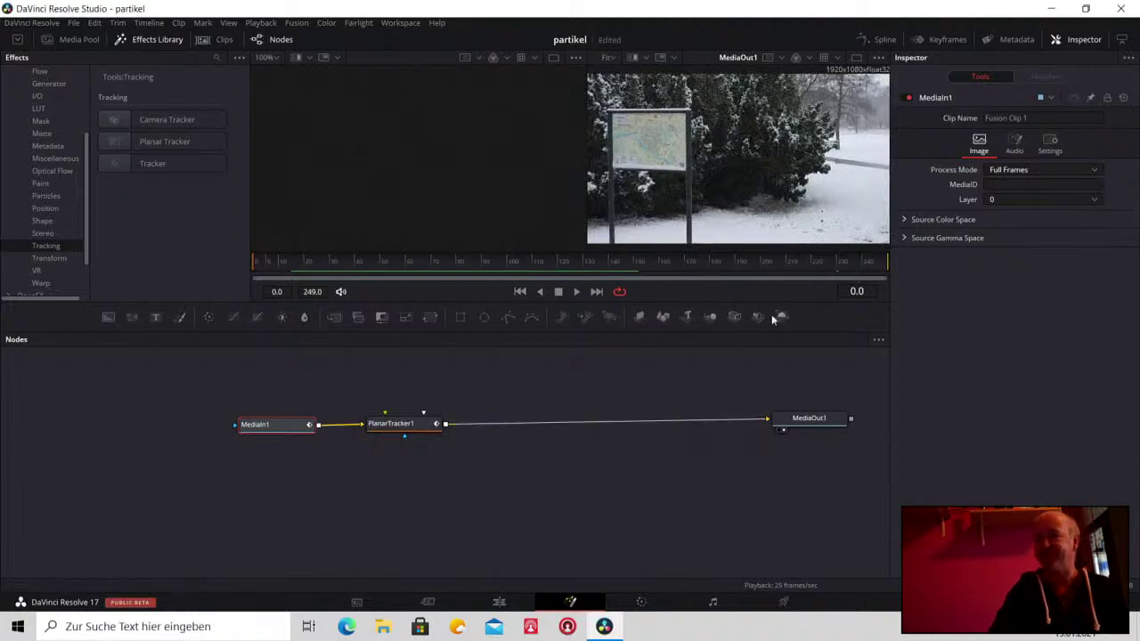
click(429, 429)
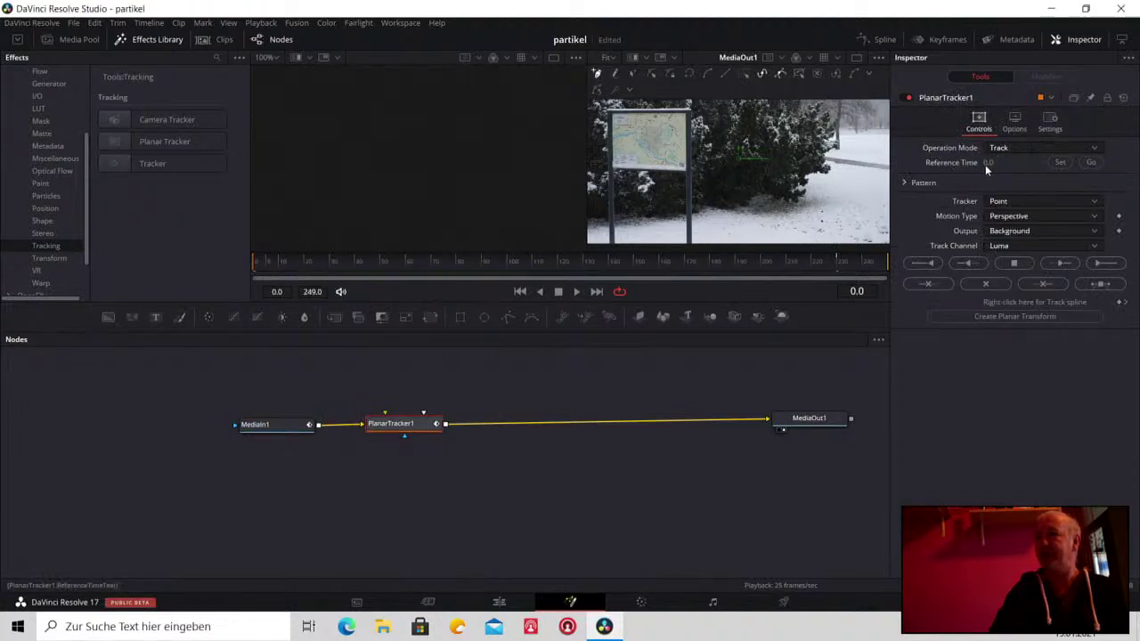
click(1058, 163)
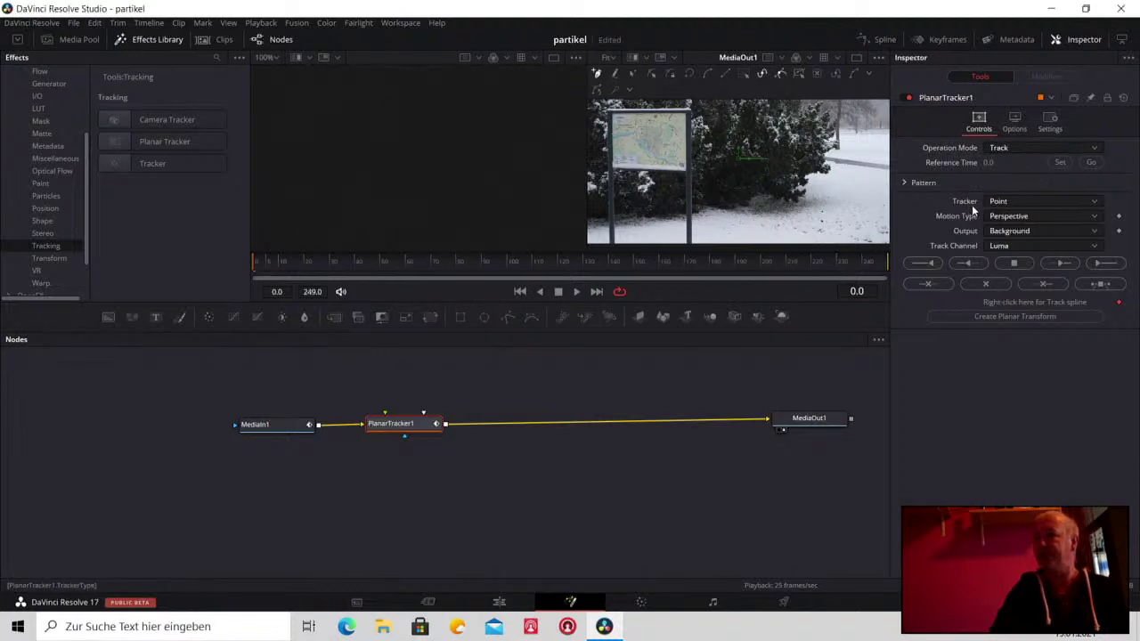
click(1039, 205)
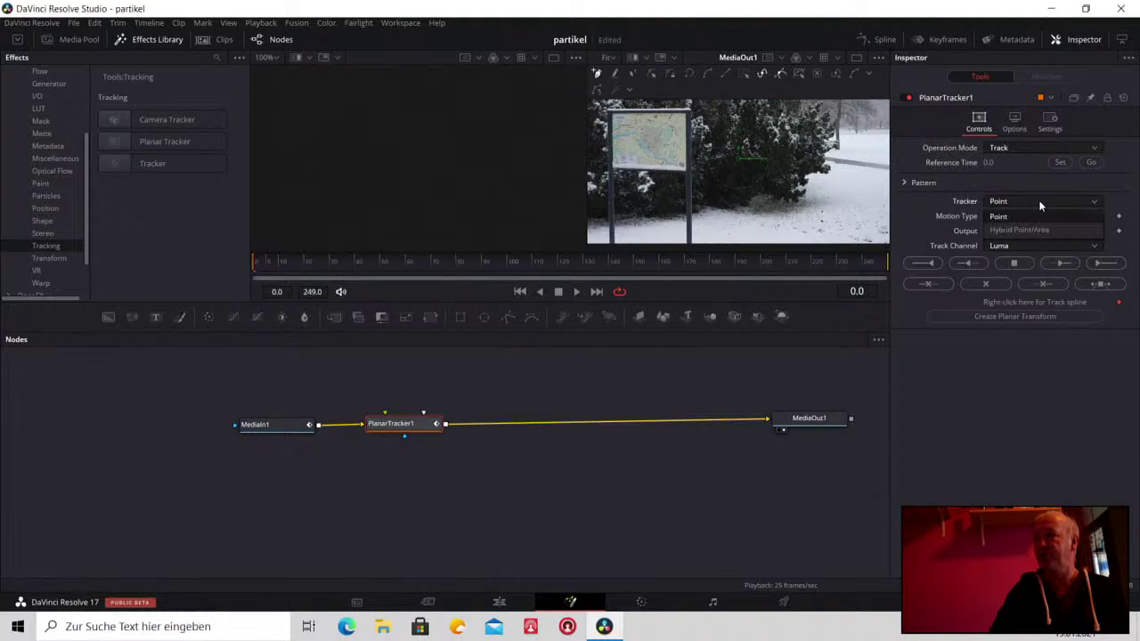
click(1040, 201)
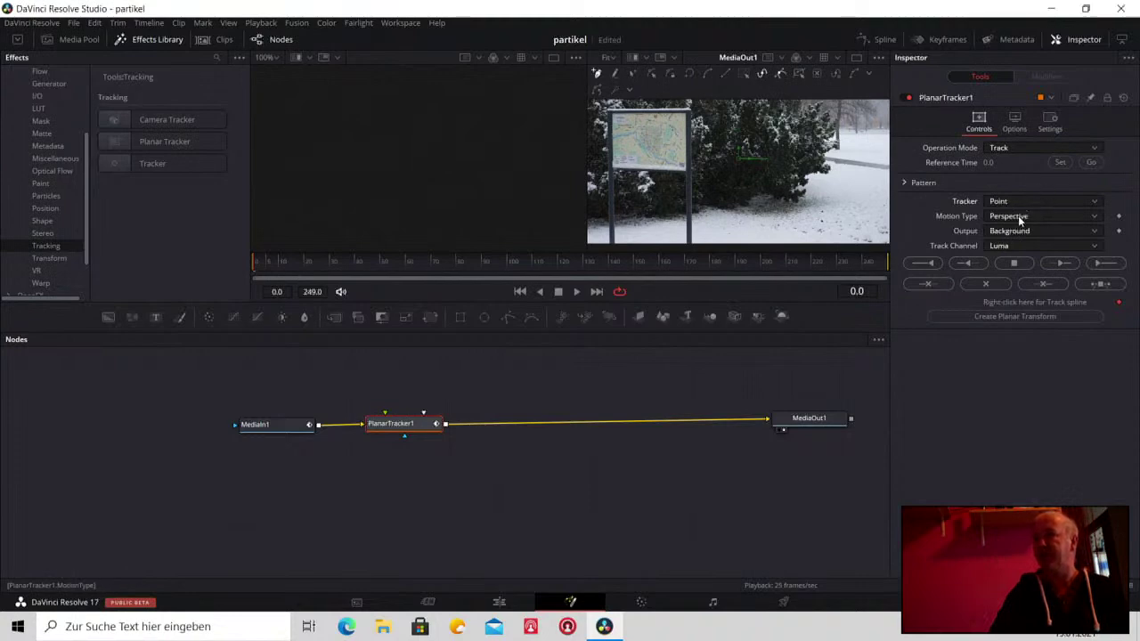
click(1018, 215)
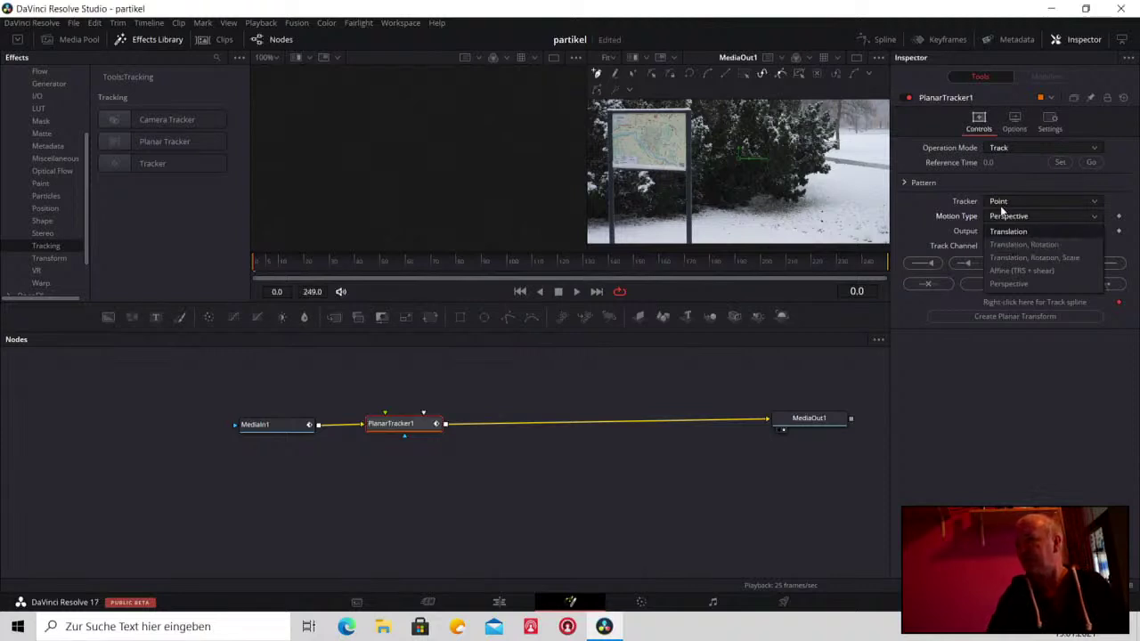
click(1000, 174)
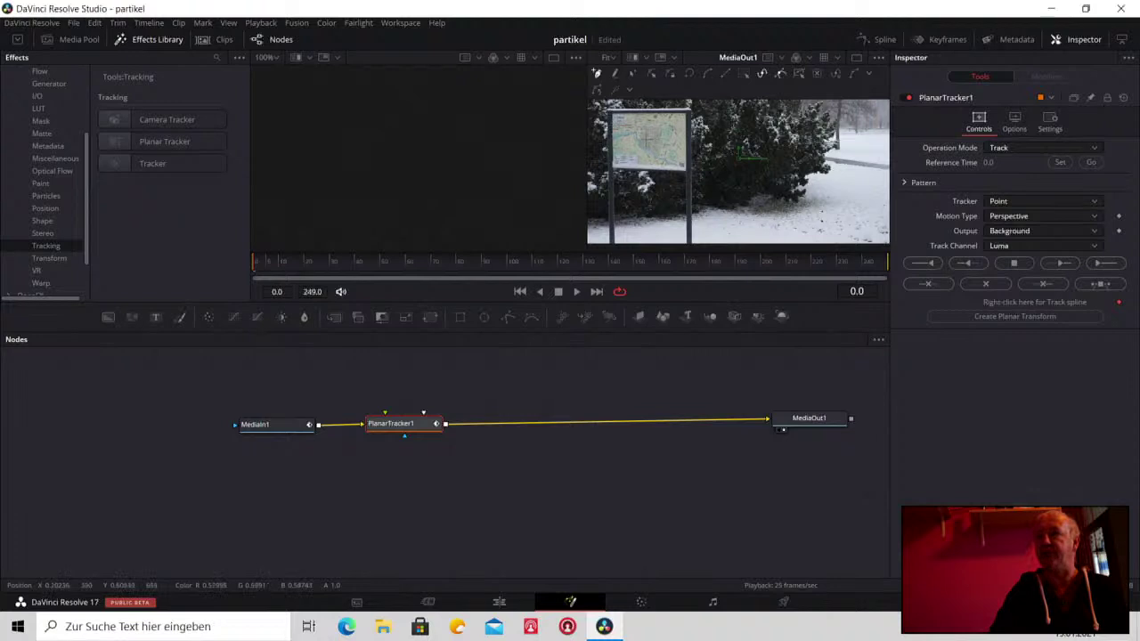
Zoom the viewer to 100% on the map sign and make the viewer taller
click(613, 57)
click(606, 114)
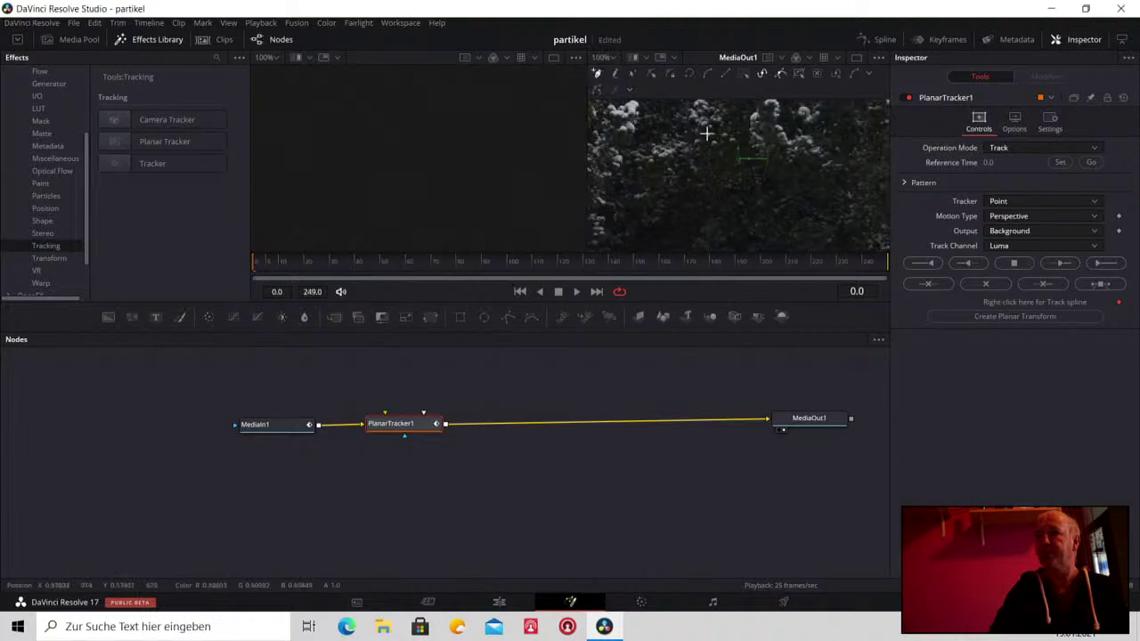
mouse_move(706, 134)
mouse_down()
mouse_move(779, 213)
mouse_move(849, 247)
mouse_up()
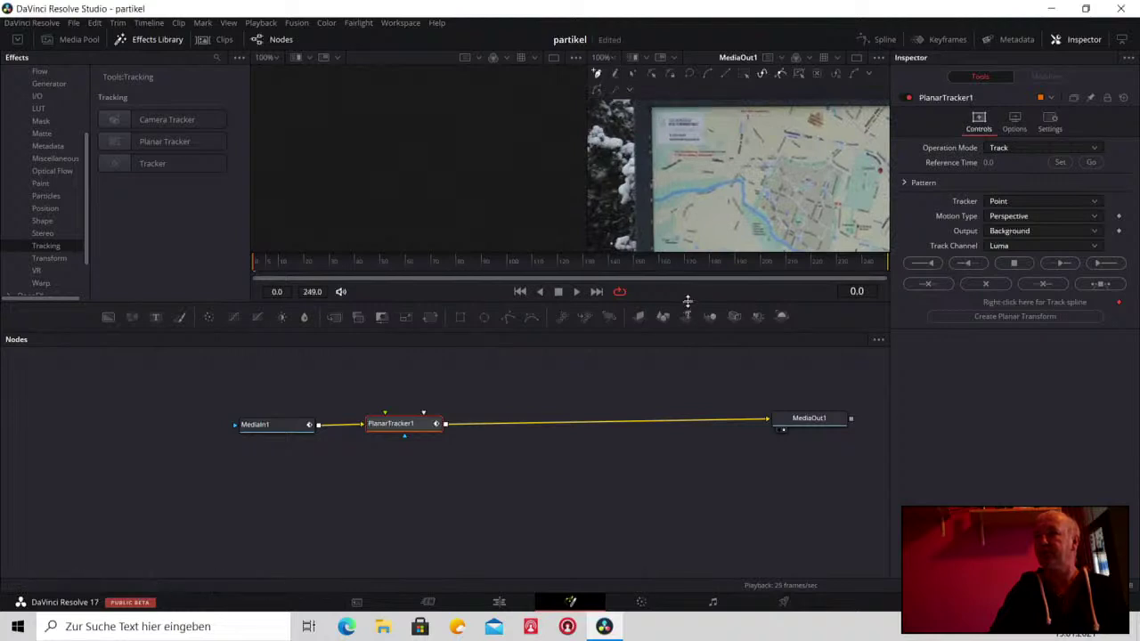
drag(687, 301, 687, 379)
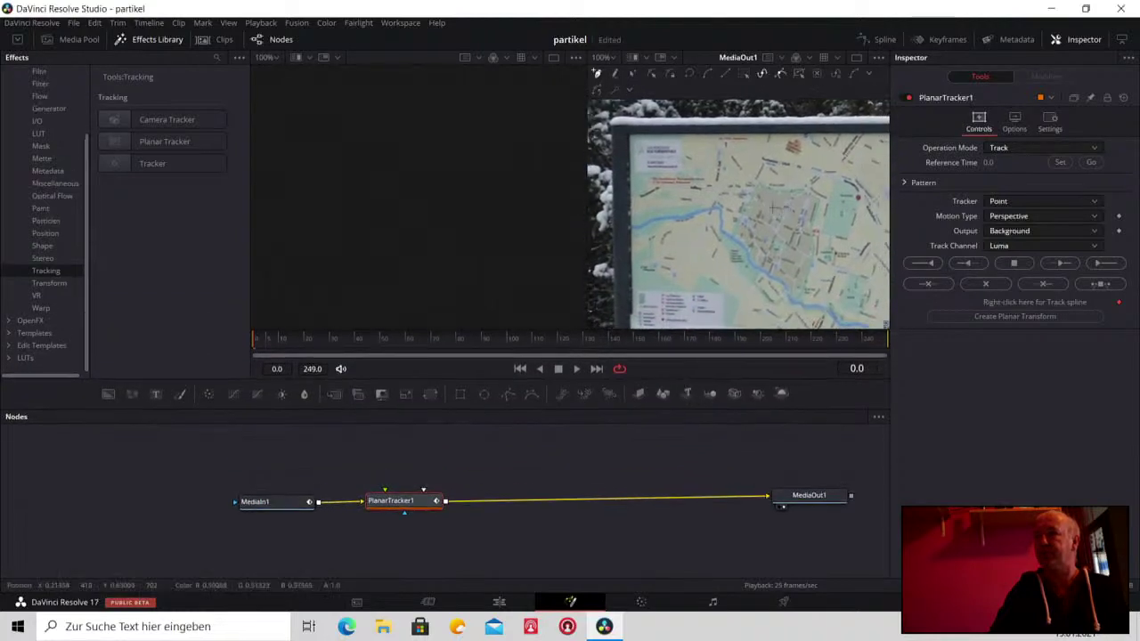
drag(773, 207, 746, 185)
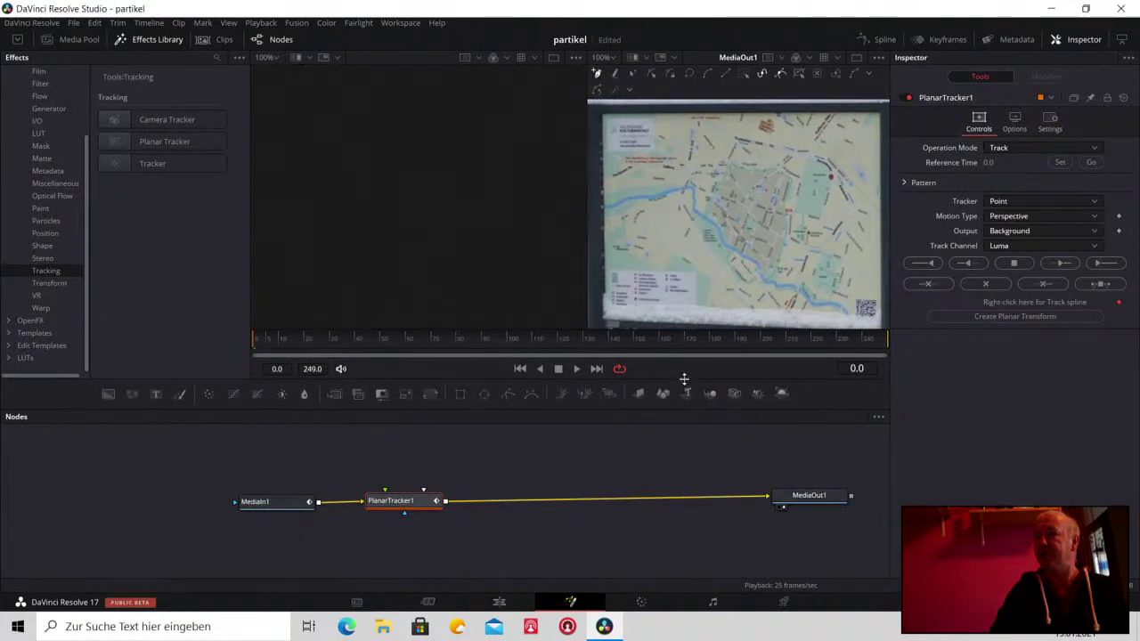
drag(684, 378, 684, 410)
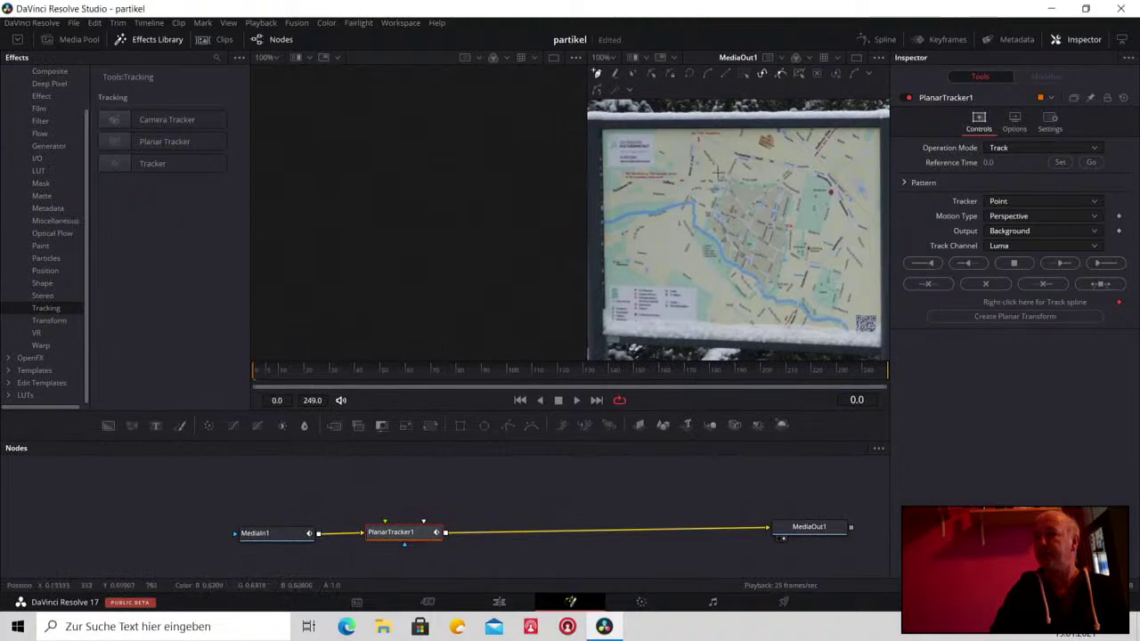
Draw a closed four-point tracking polygon around the map's corners
click(604, 128)
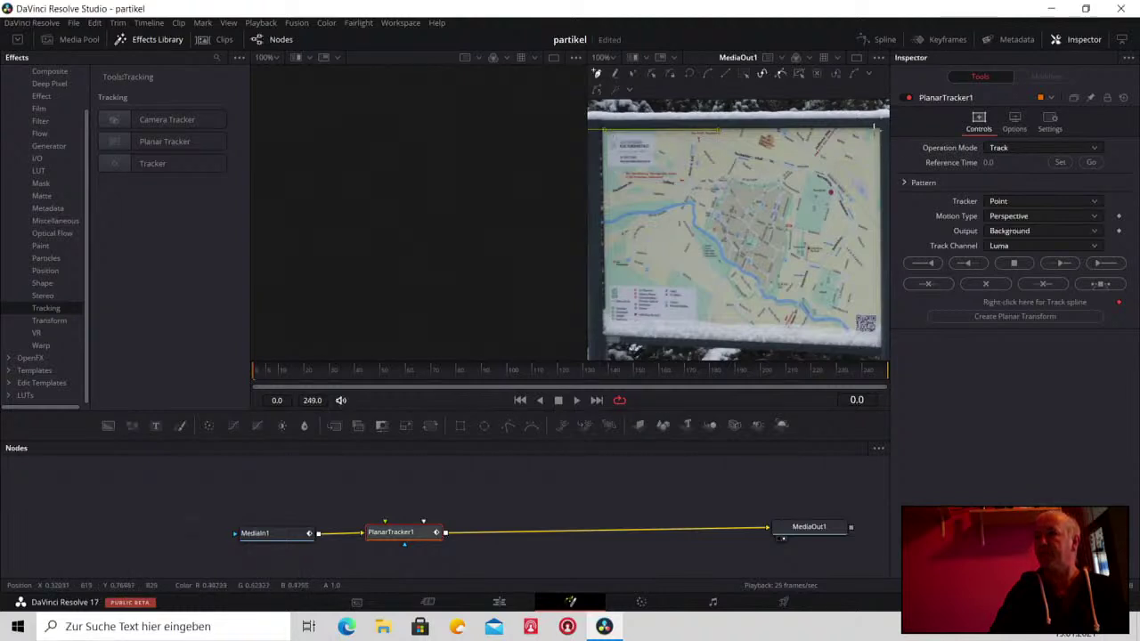
click(879, 127)
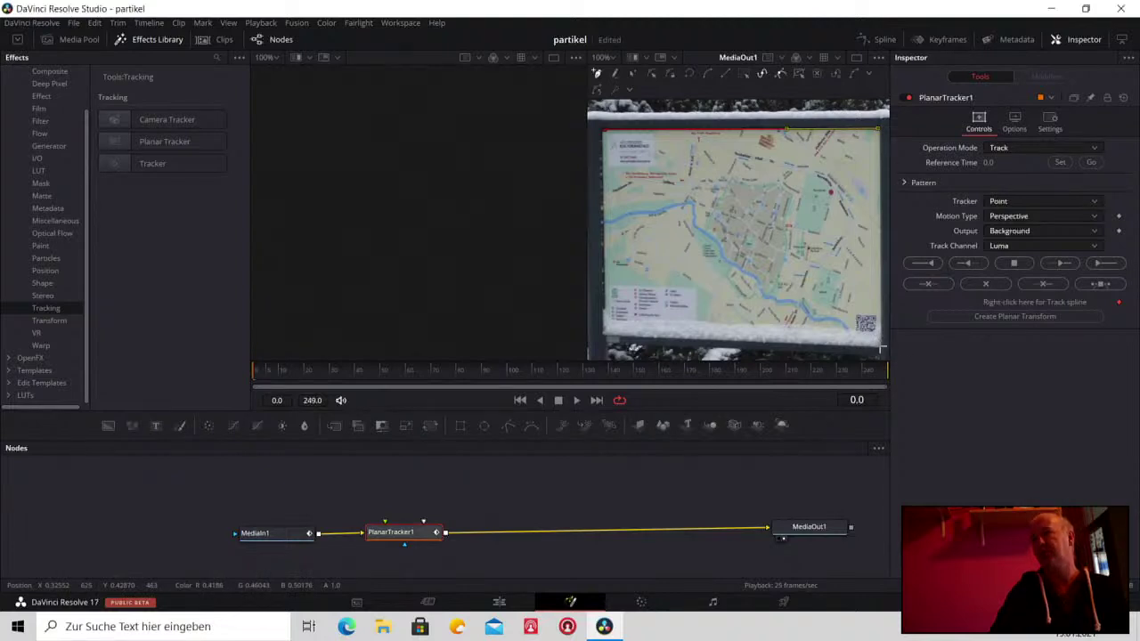
click(882, 348)
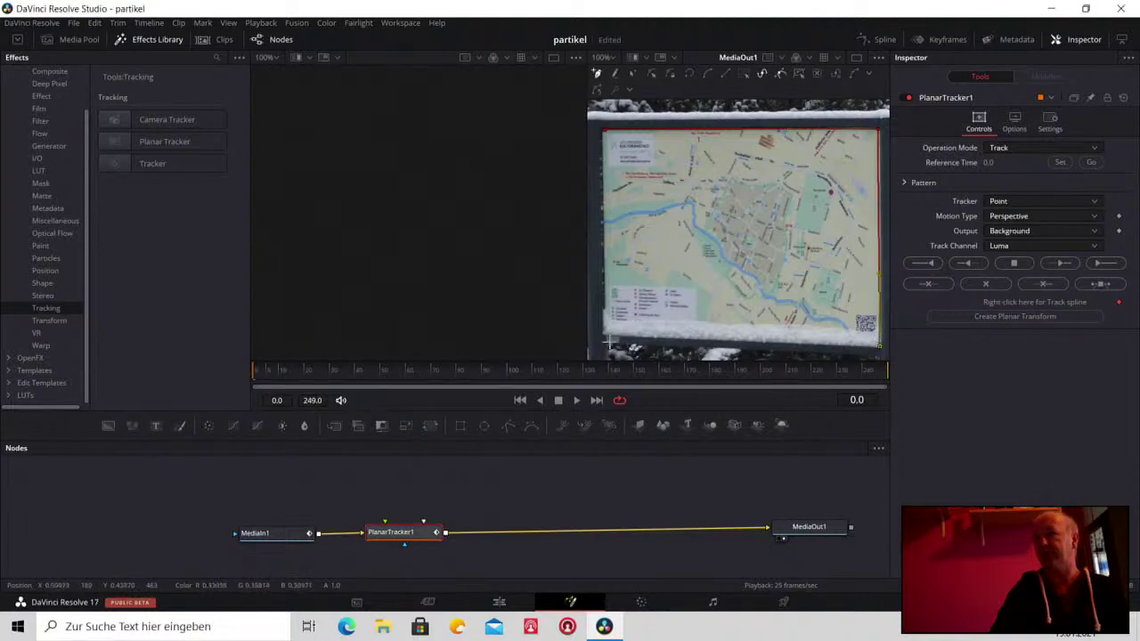
click(602, 336)
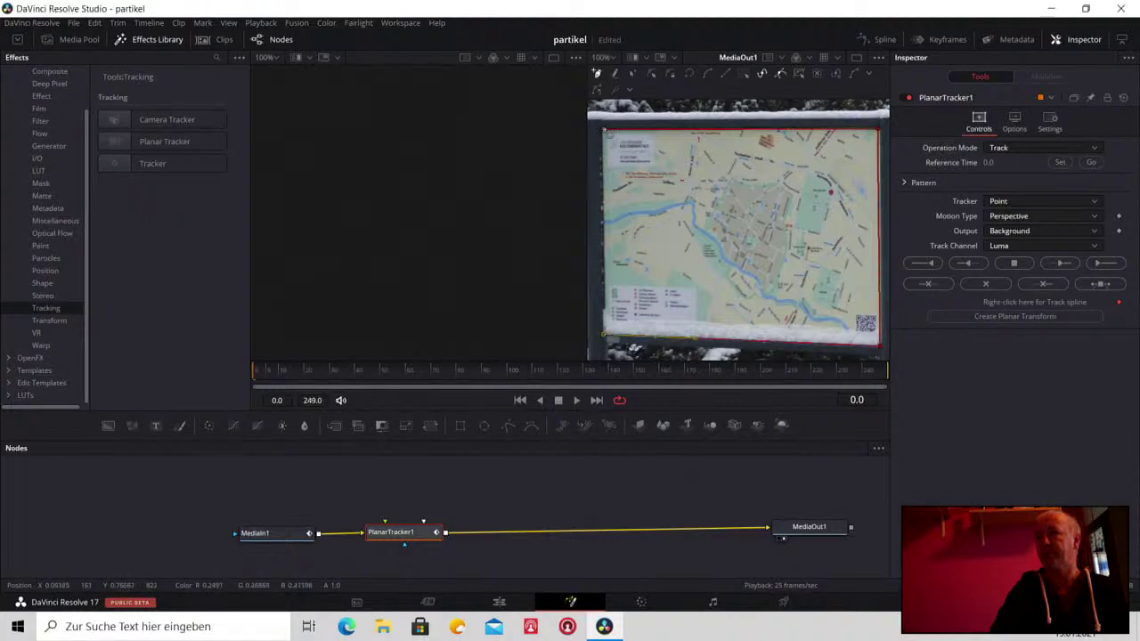
click(604, 132)
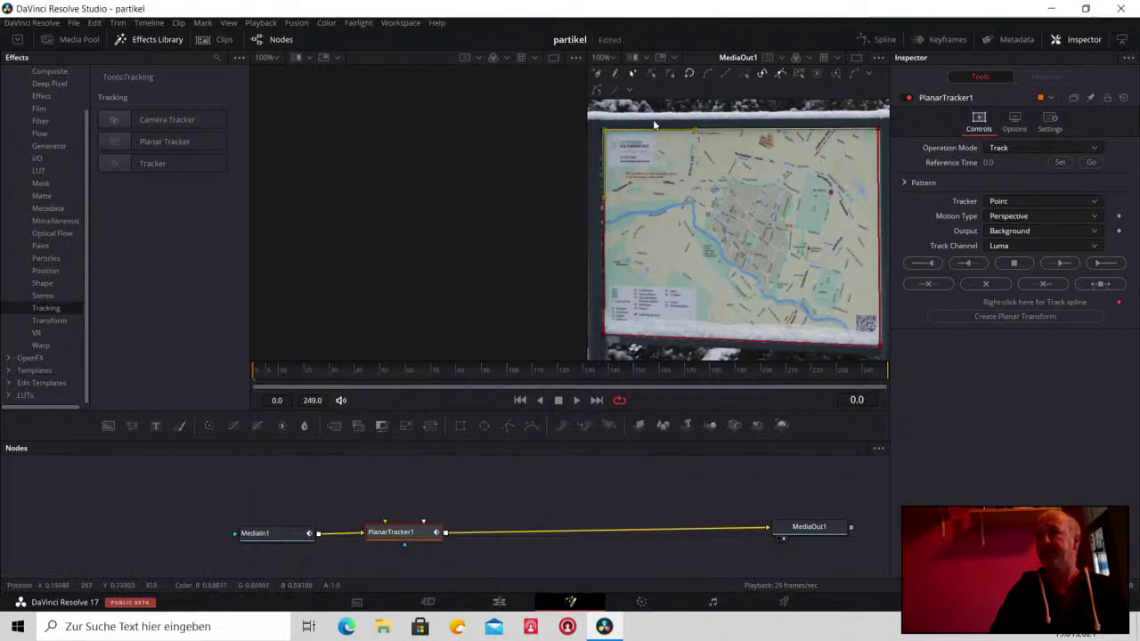
click(611, 57)
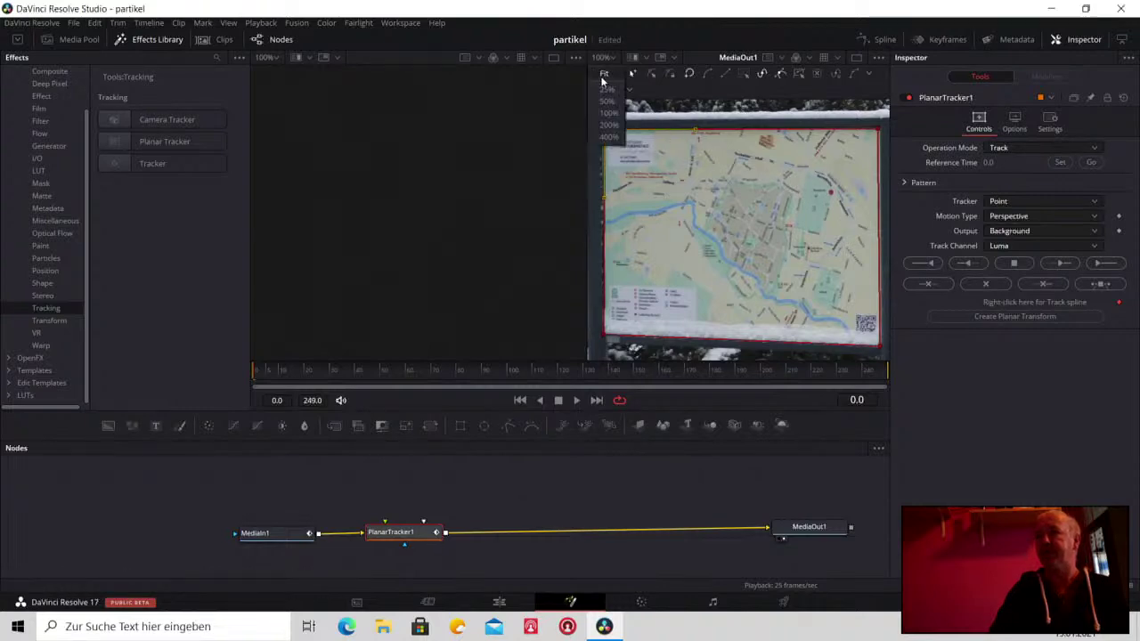
Fit the whole image in the viewer and set frame 0 as the reference time
click(604, 74)
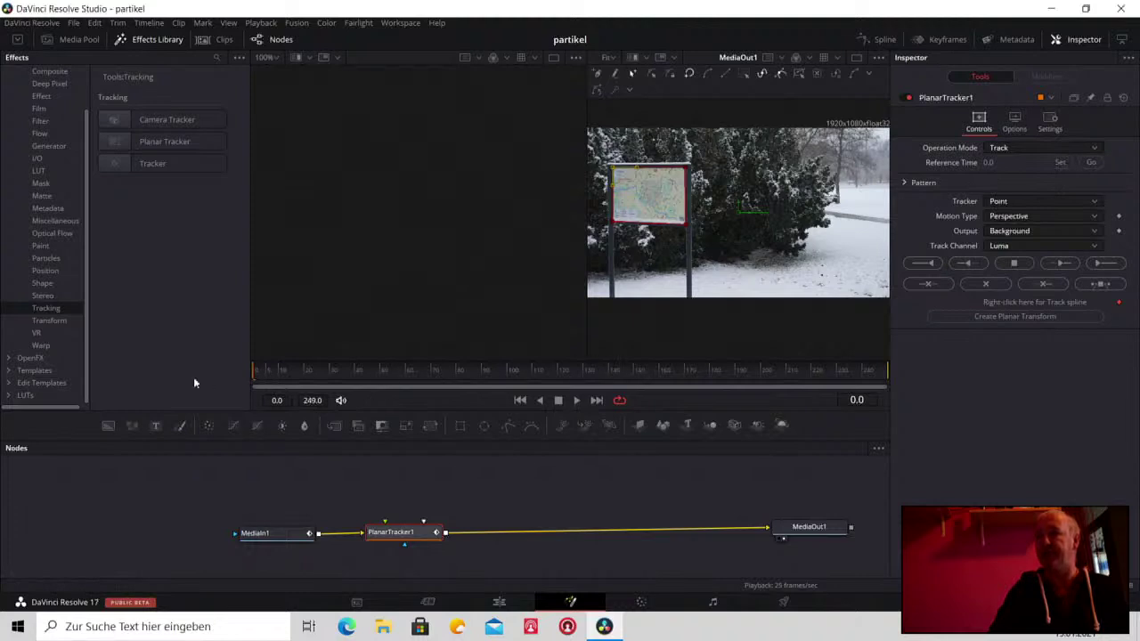
click(1060, 162)
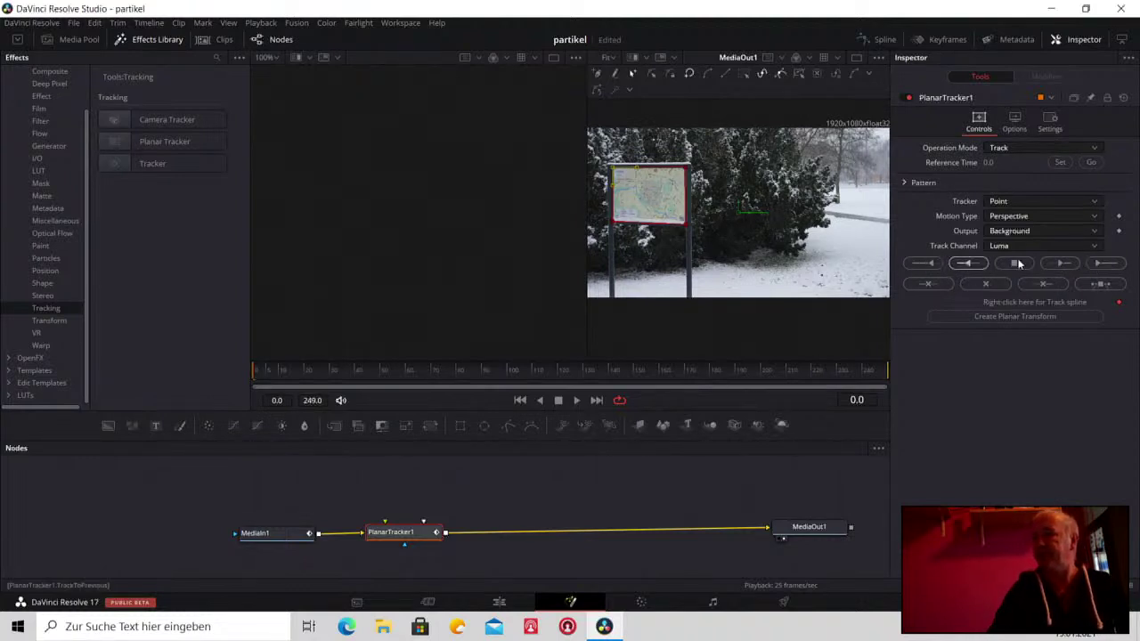
Track the map sign forward, replay from the start to frame 104, and enlarge the Nodes panel
click(1104, 264)
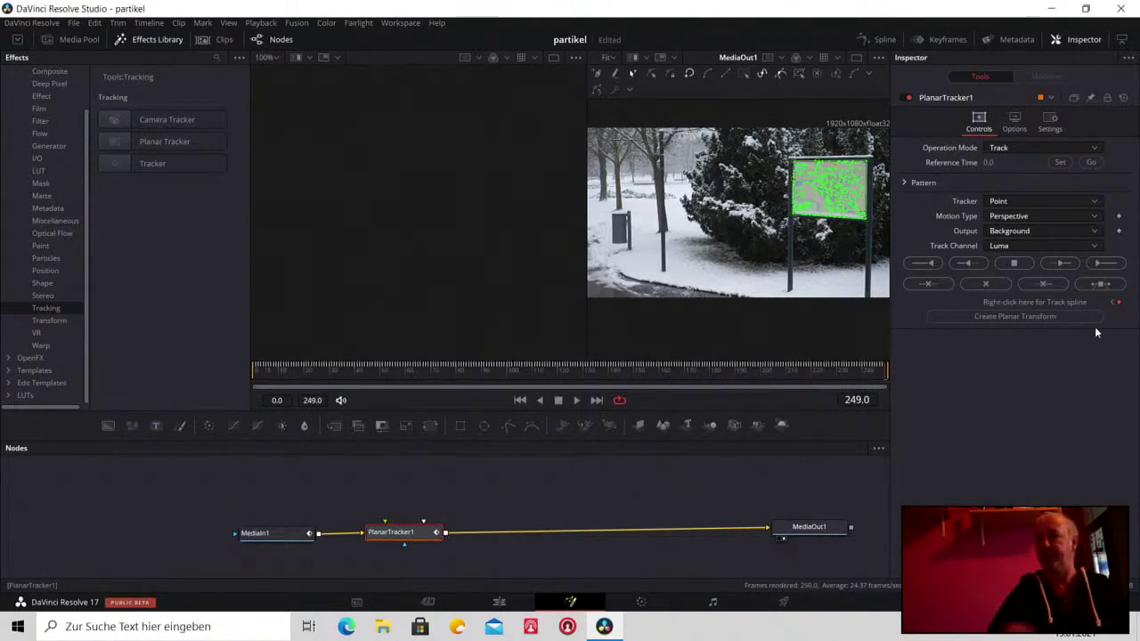
click(519, 401)
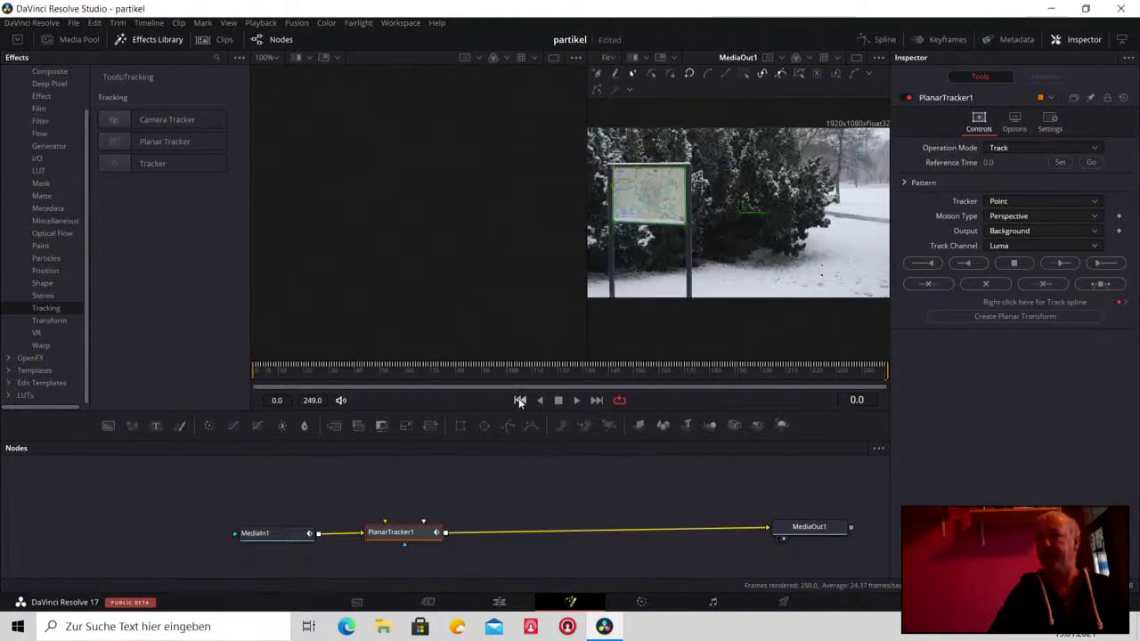
click(575, 401)
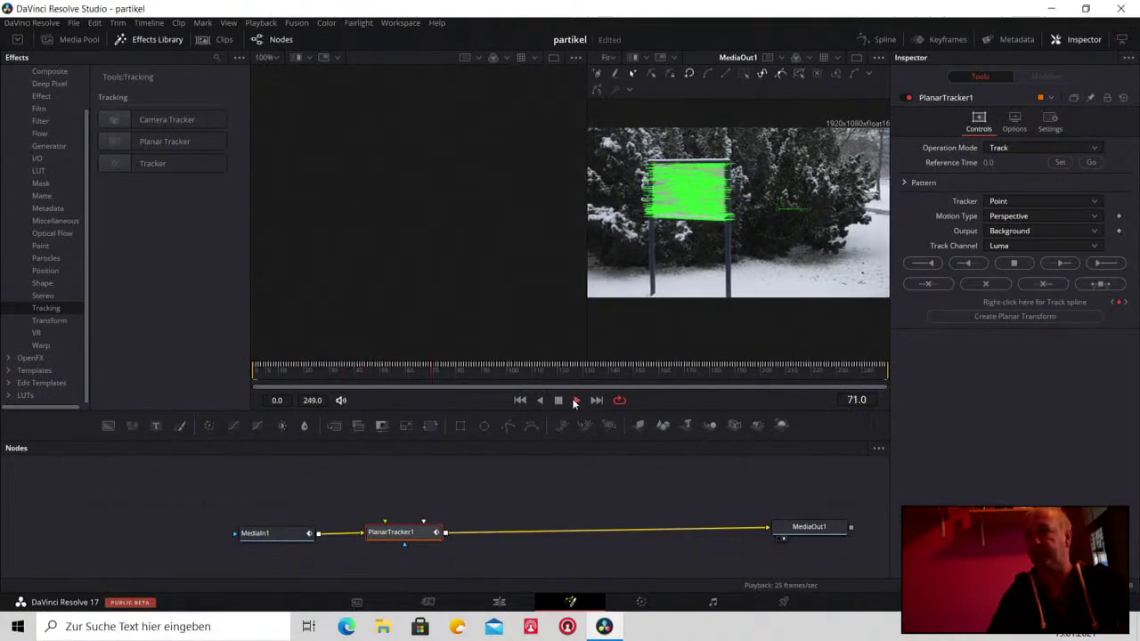
click(559, 401)
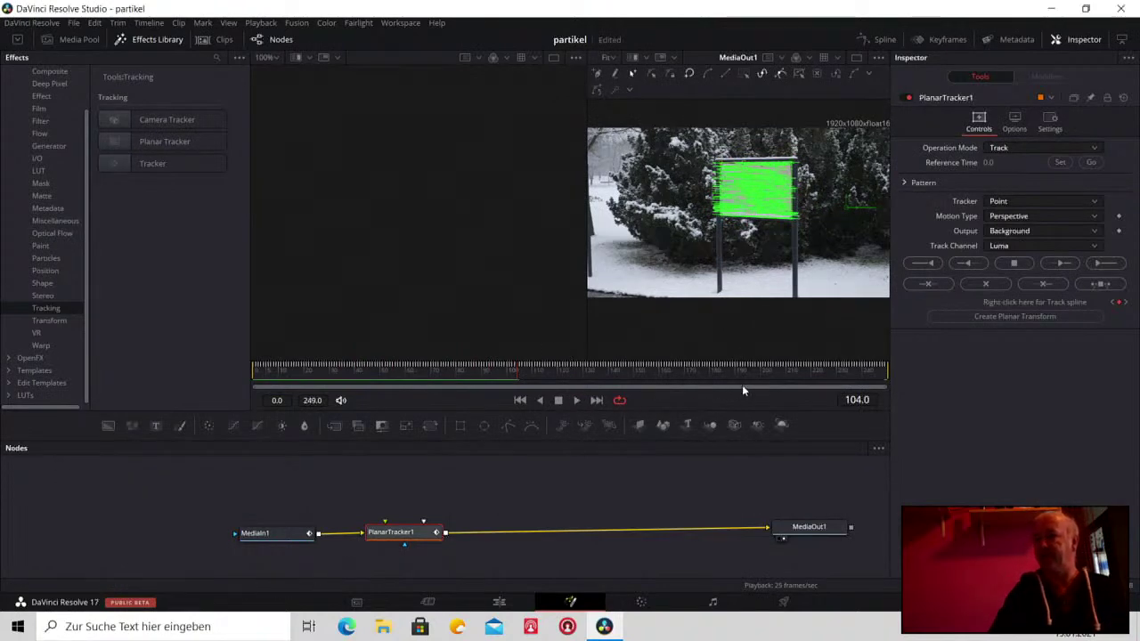
drag(738, 412, 747, 348)
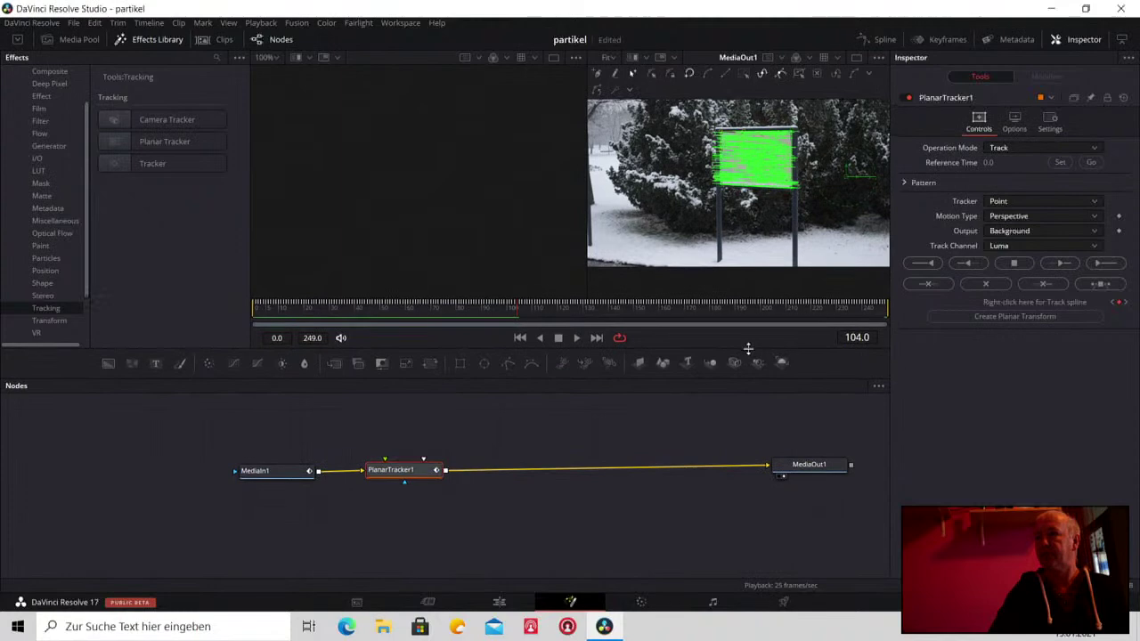
Create a PlanarTransform1 node from the track, position it, and return to frame 0
click(1021, 315)
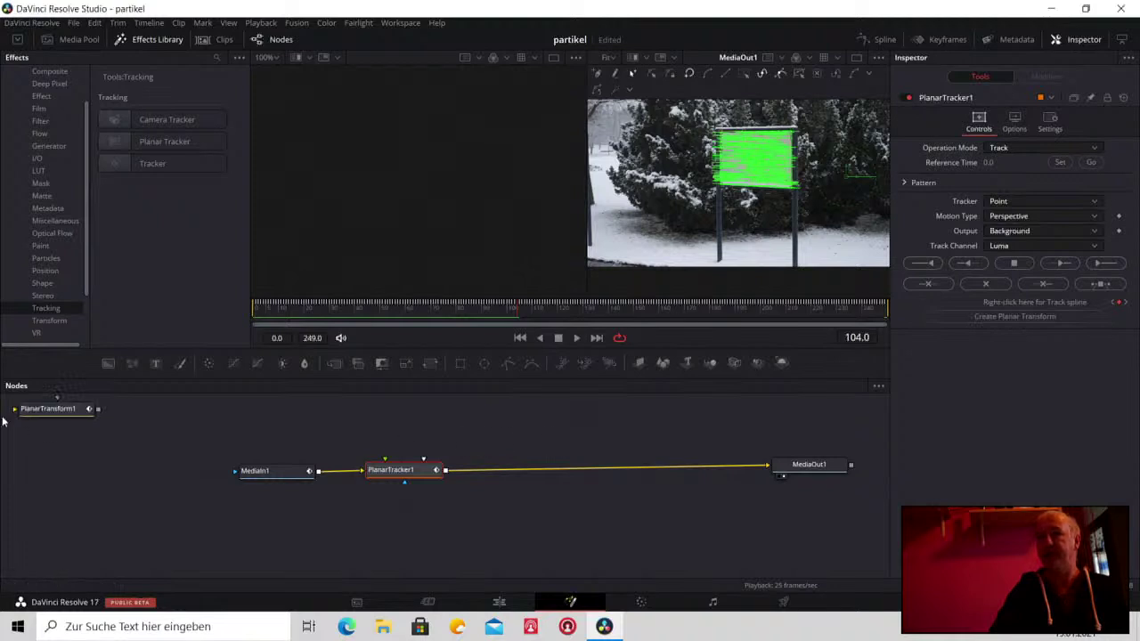
drag(58, 410, 140, 421)
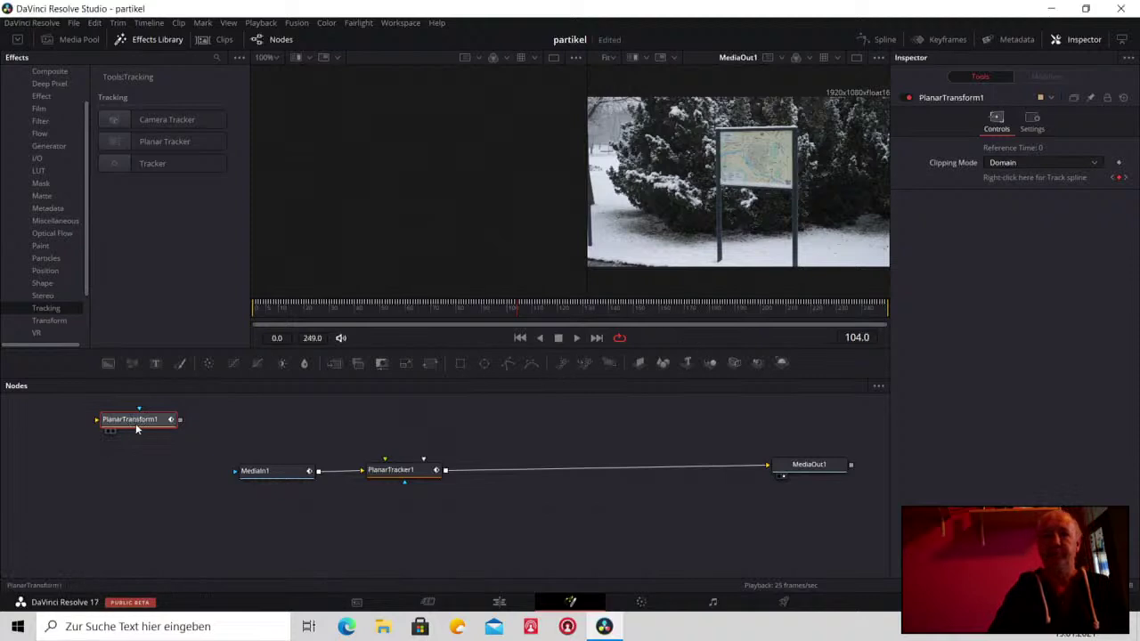
click(418, 477)
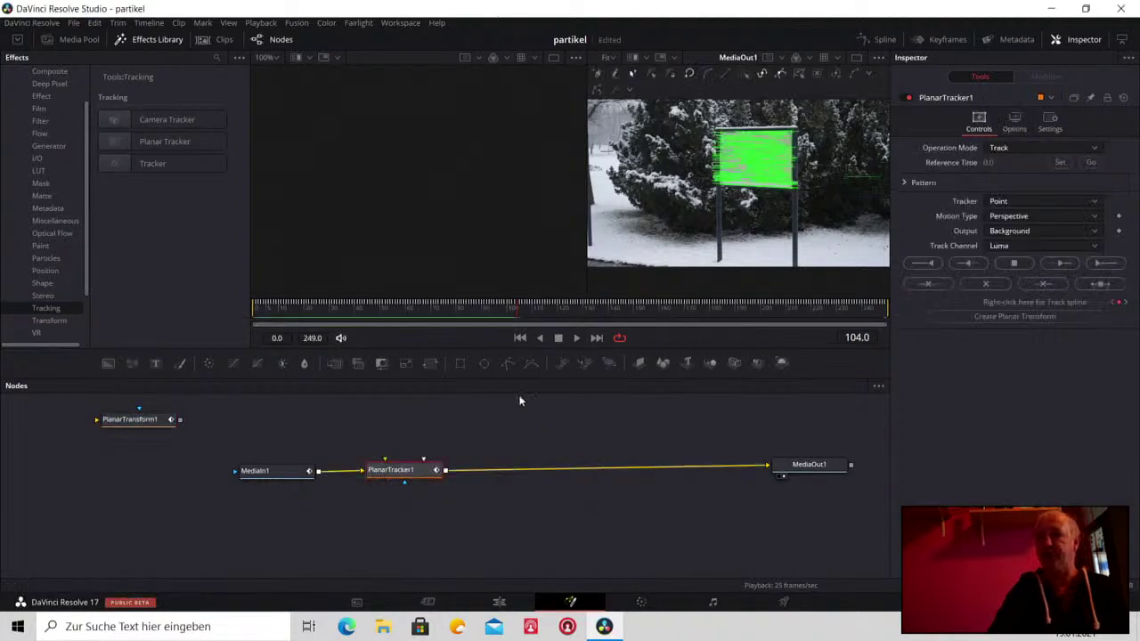
drag(518, 318, 247, 313)
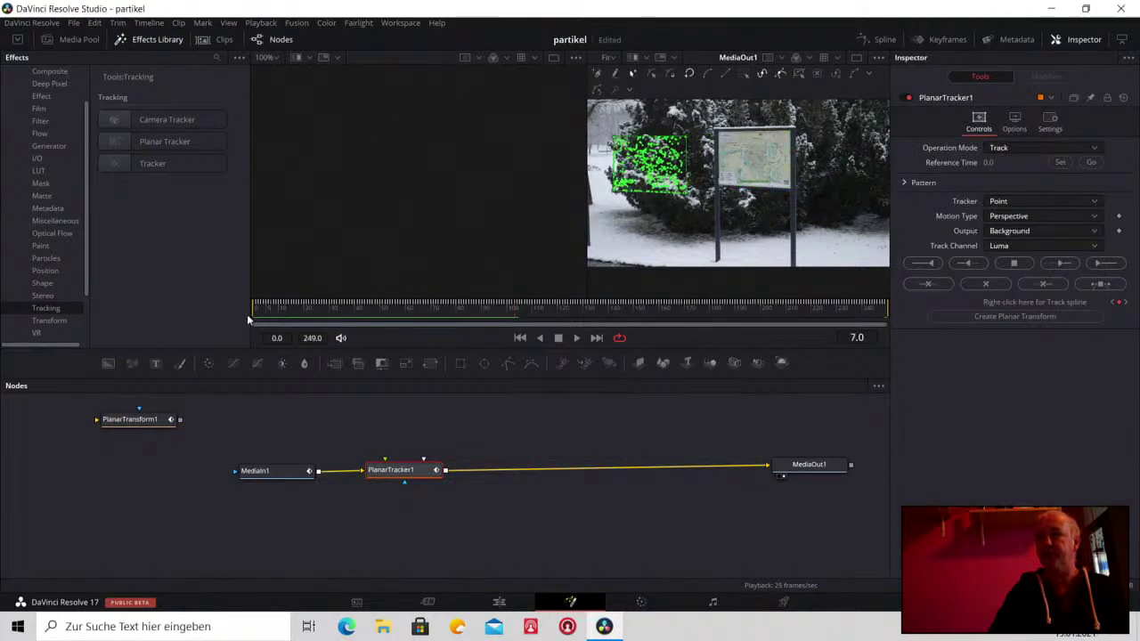
Switch PlanarTracker1's operation mode to Corner Pin
click(999, 150)
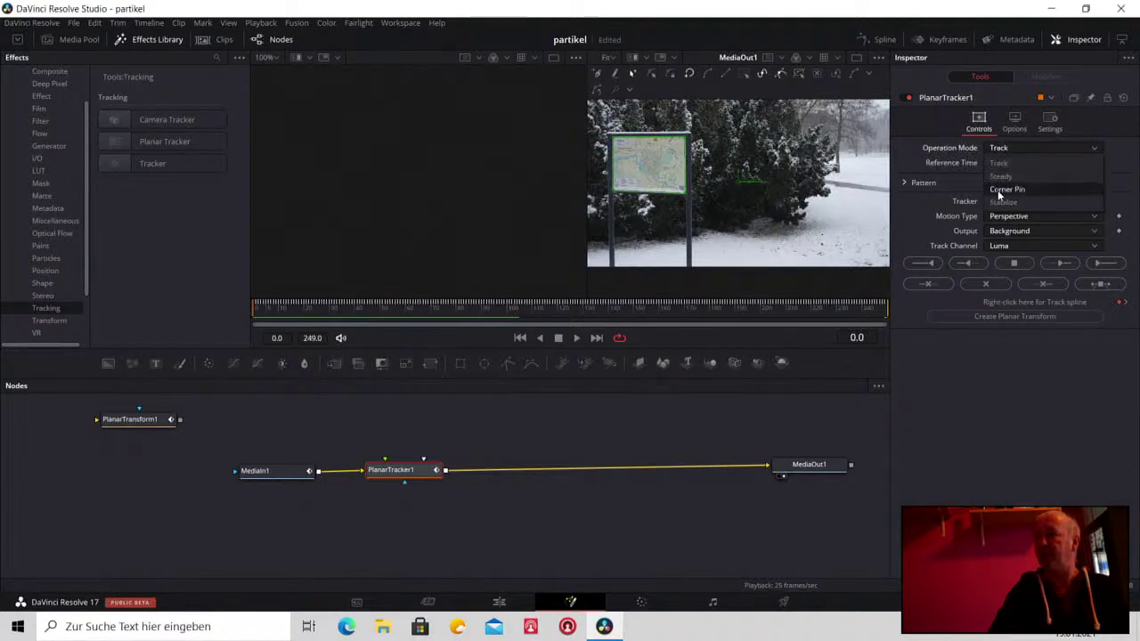
click(999, 190)
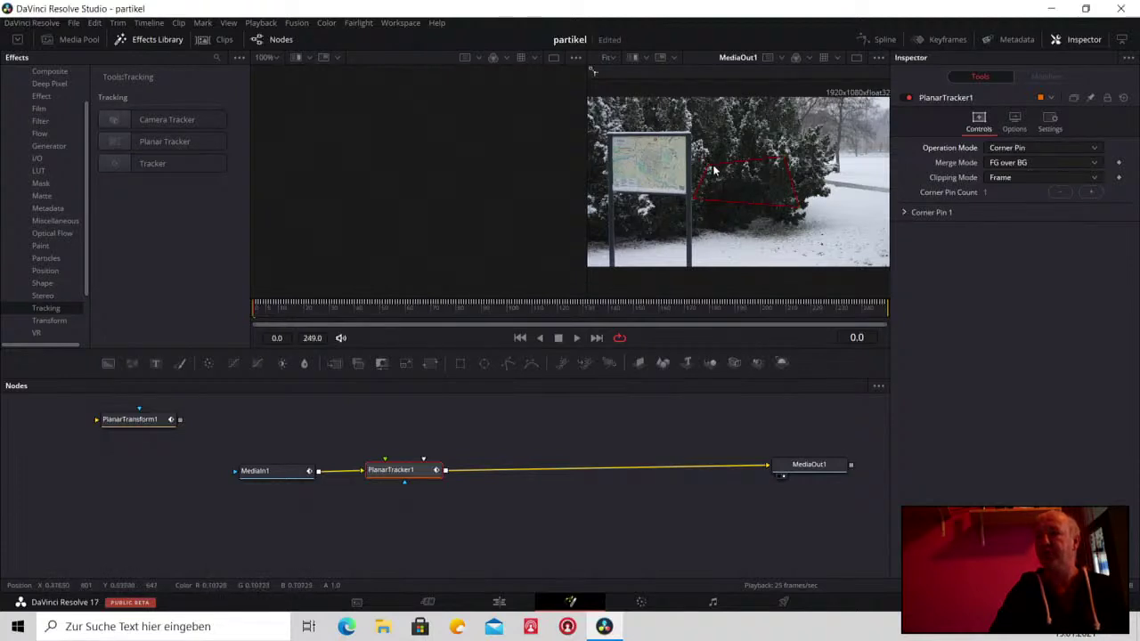
click(613, 58)
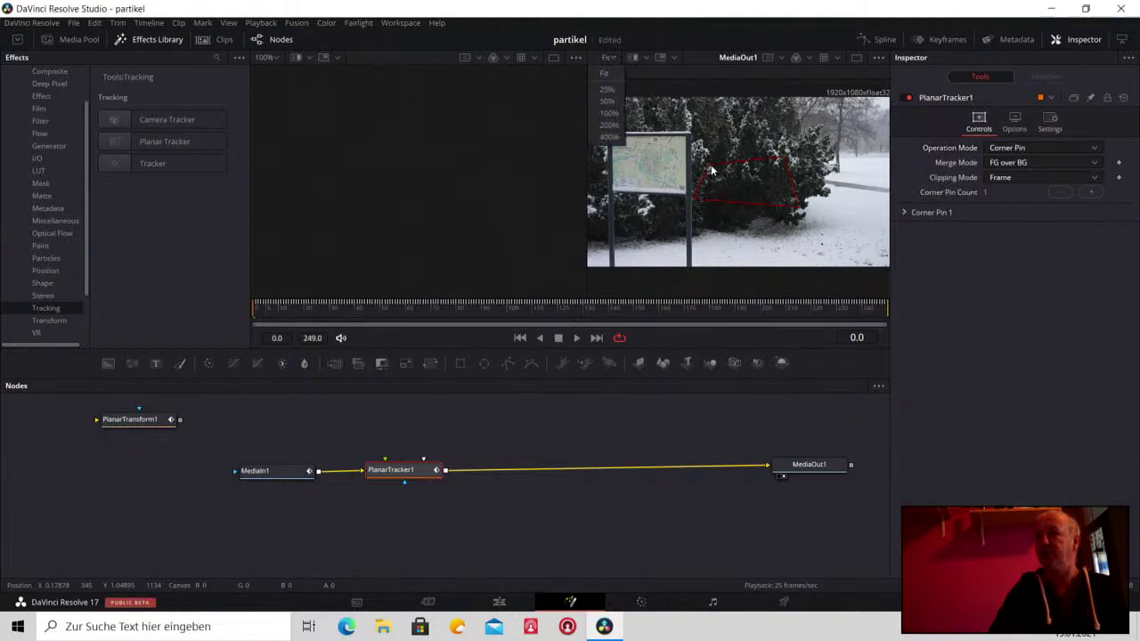
Drag all four corner-pin handles onto the corresponding corners of the map sign
drag(710, 169, 614, 142)
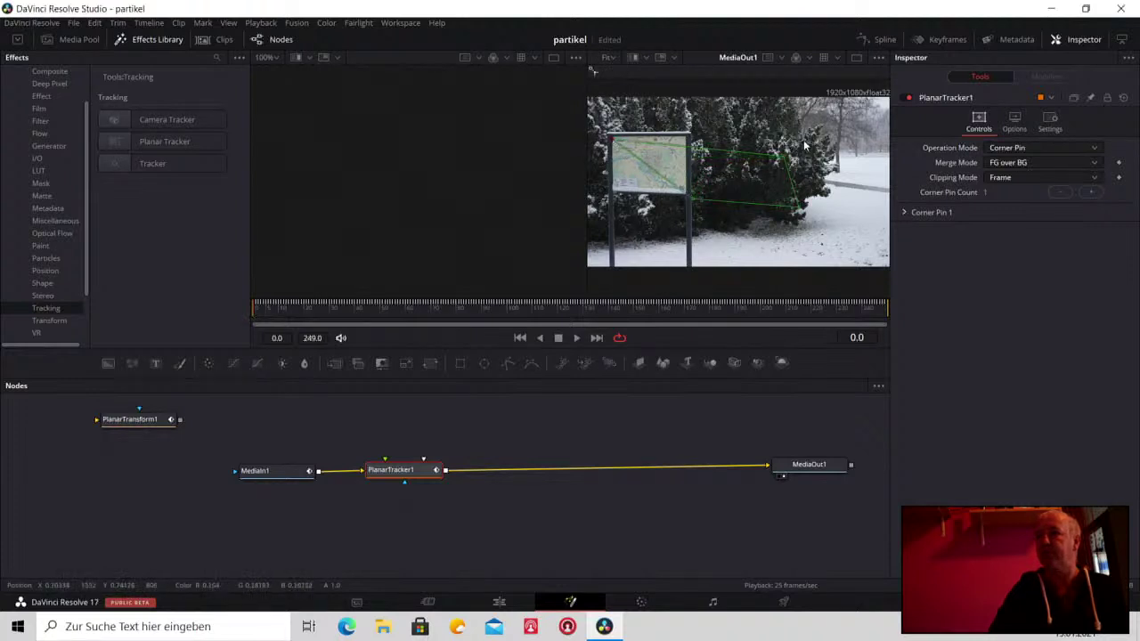
drag(784, 159, 681, 142)
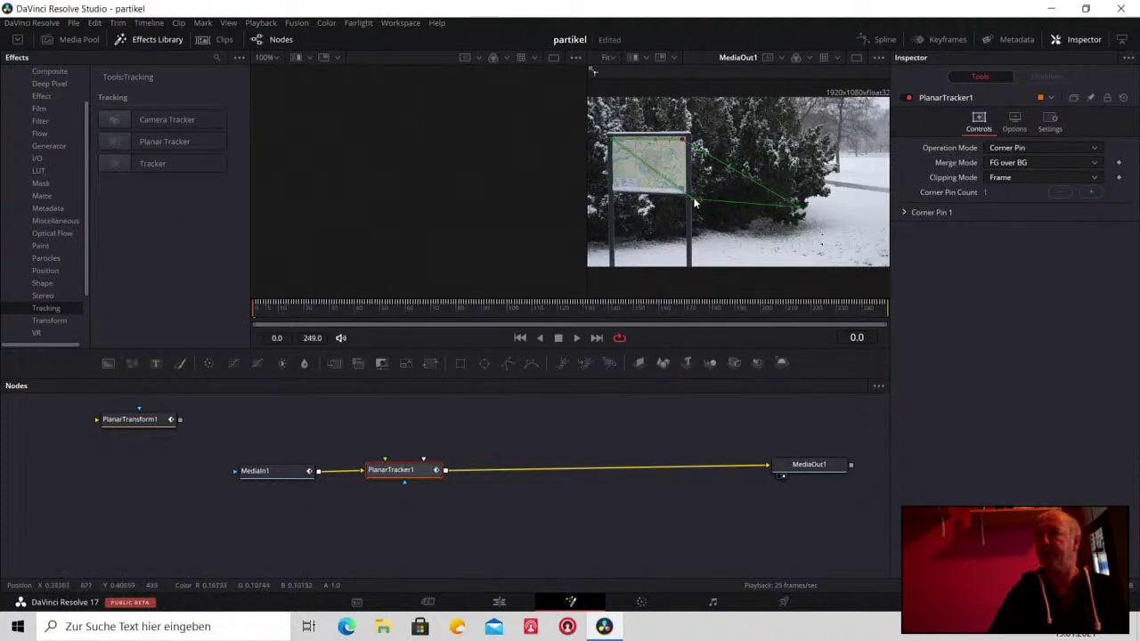
drag(695, 203, 614, 194)
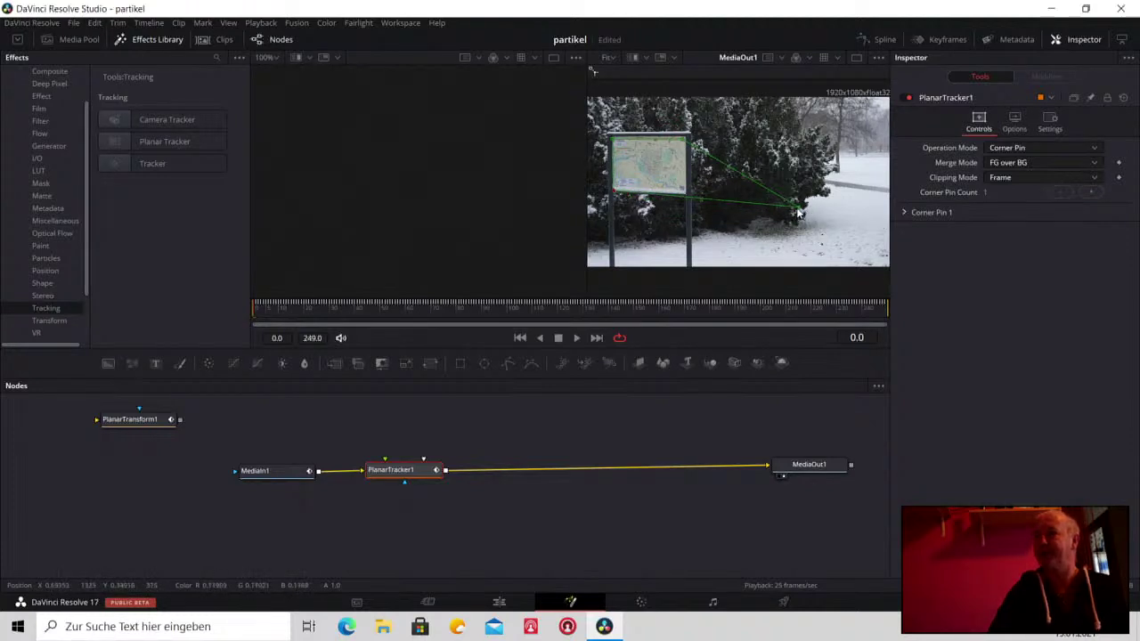
drag(797, 210, 682, 195)
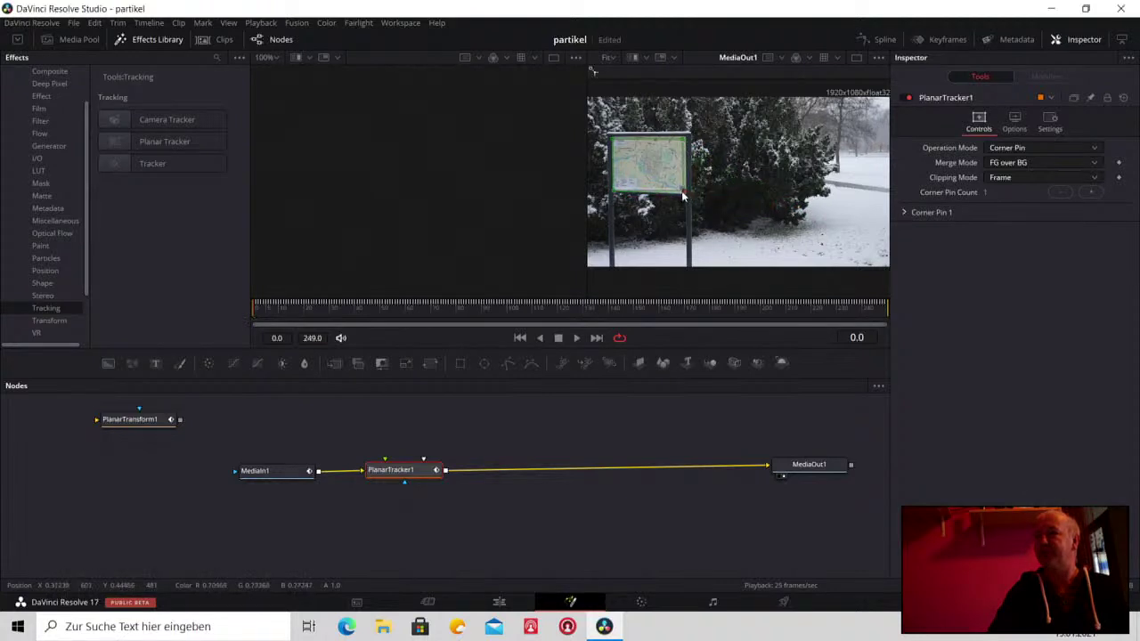
Zoom the viewer to 100% and pull the overlay's top-right corner onto the sign's top-right edge
click(613, 60)
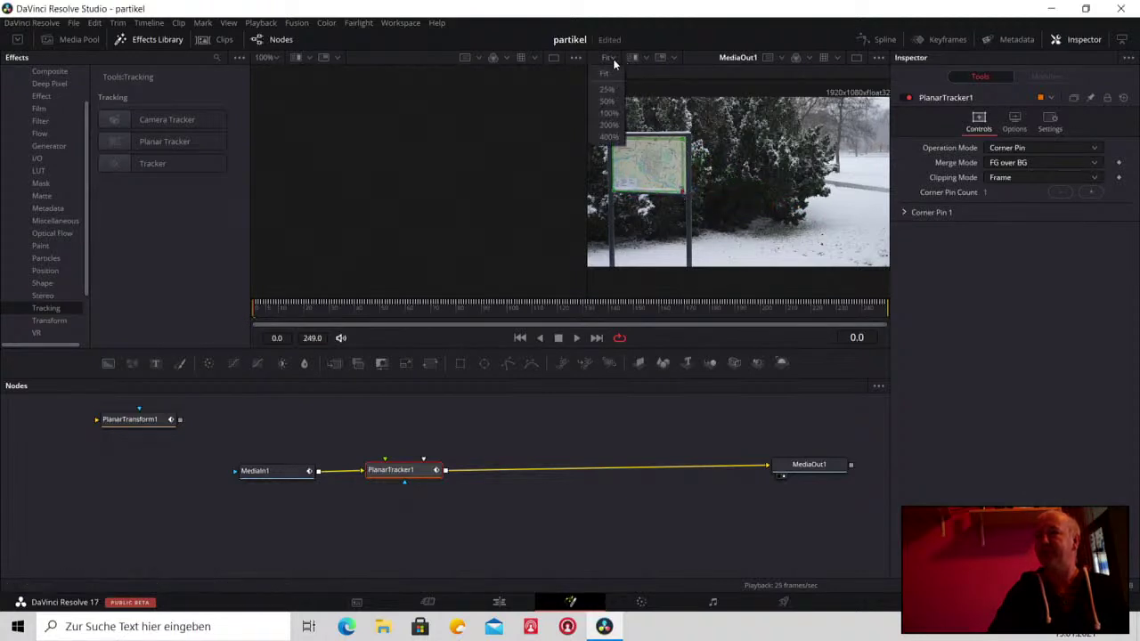
click(609, 113)
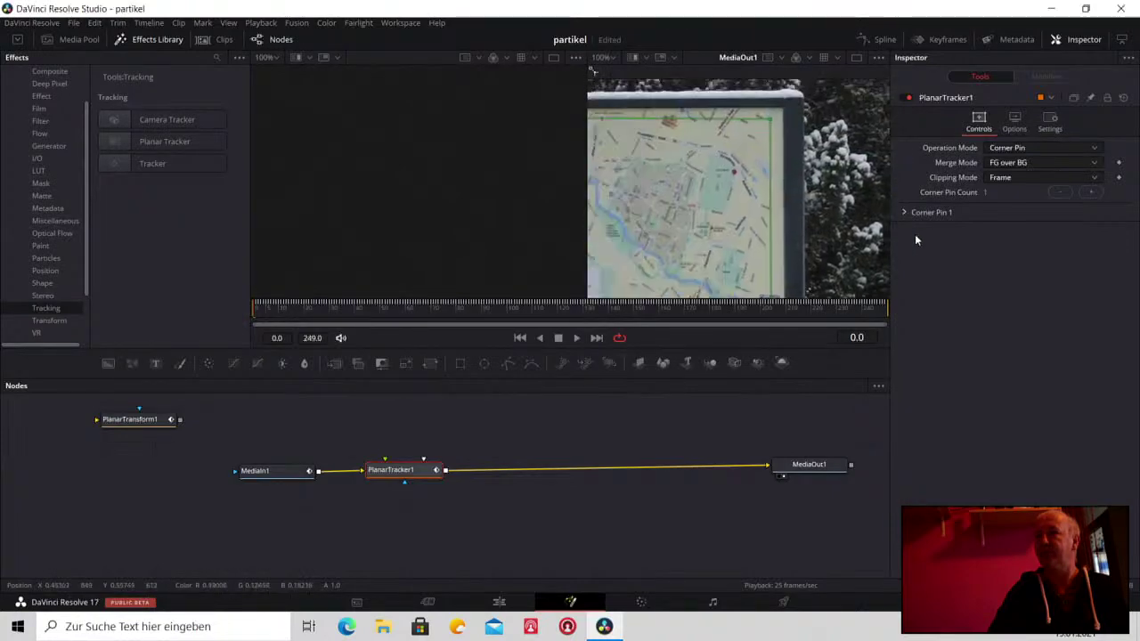
drag(788, 196, 755, 226)
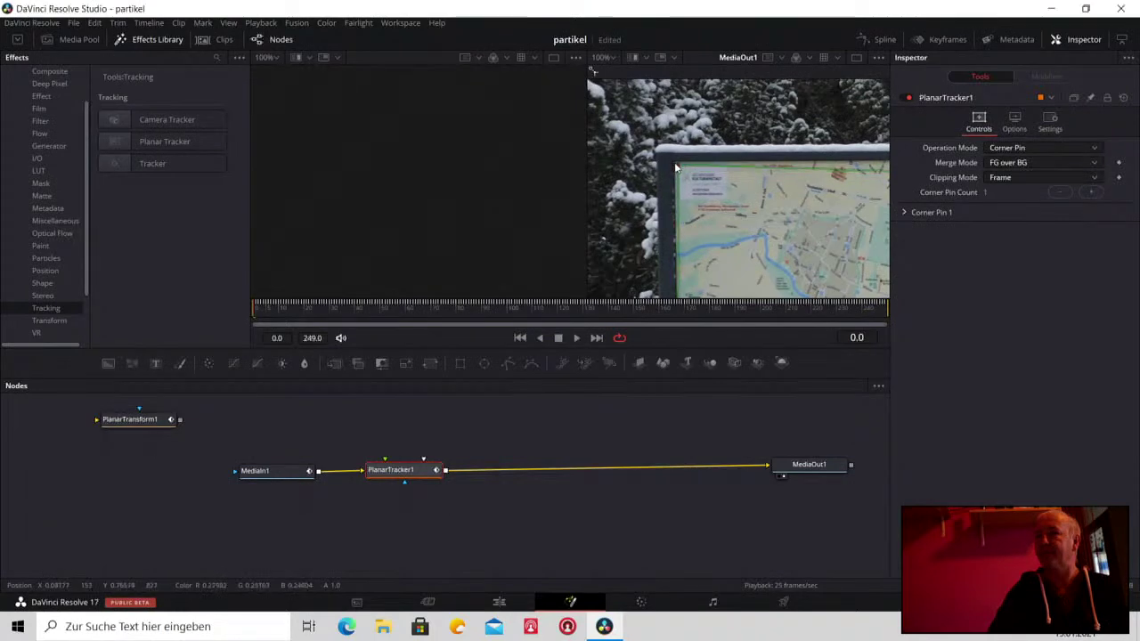
drag(675, 165, 610, 188)
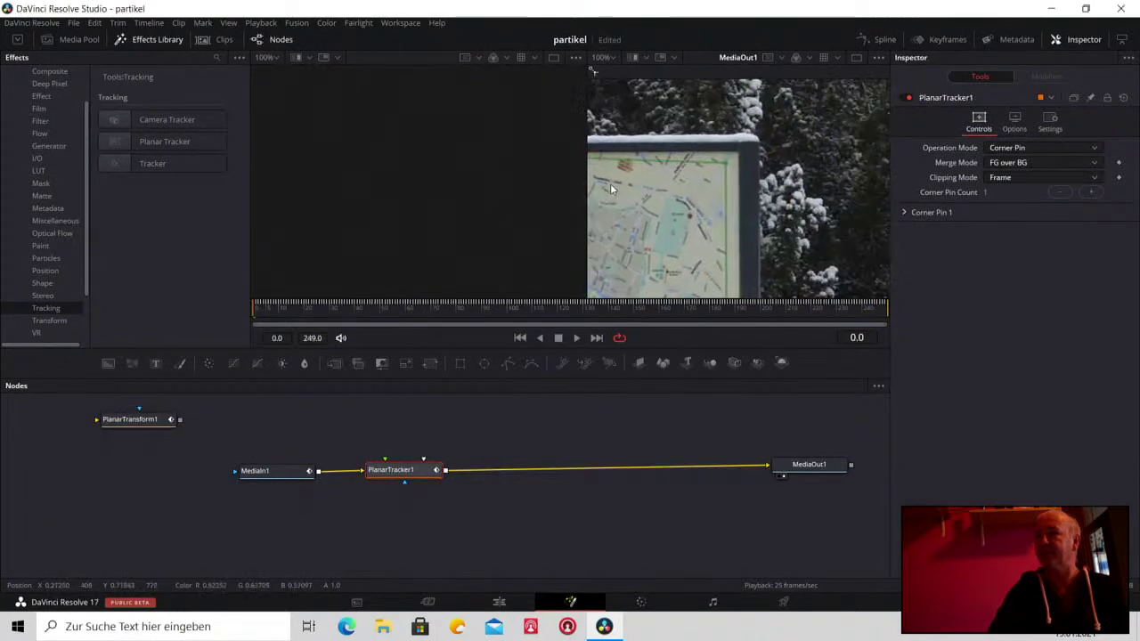
drag(723, 163, 737, 154)
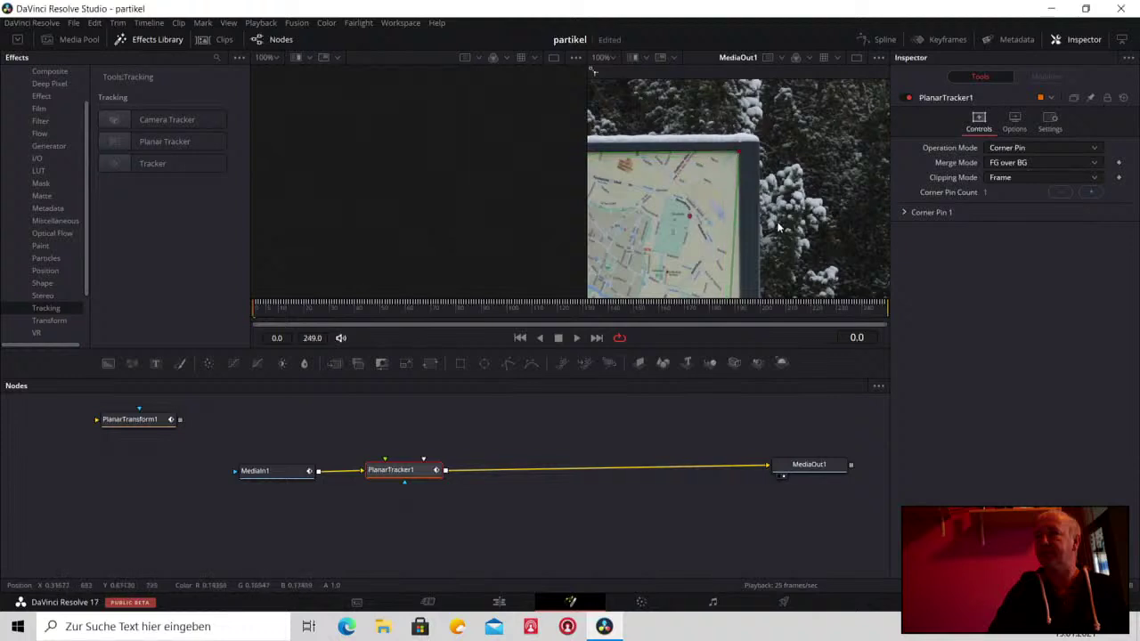
Fit the overlay's bottom-right and bottom-left corners exactly onto the sign's lower corners
drag(778, 225, 786, 139)
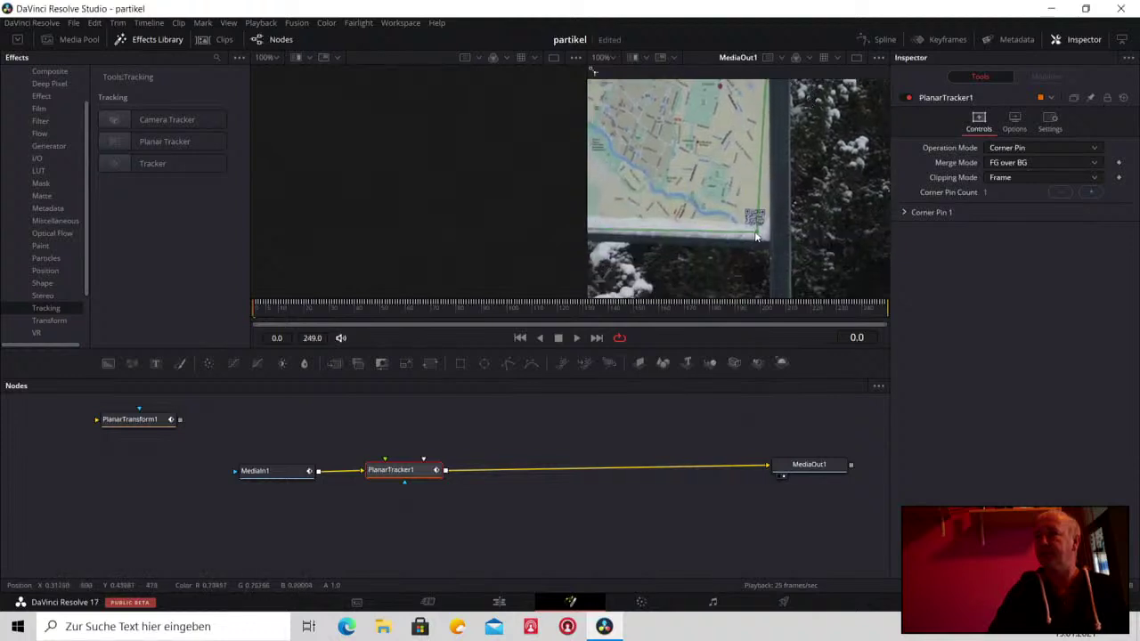
drag(755, 235, 768, 245)
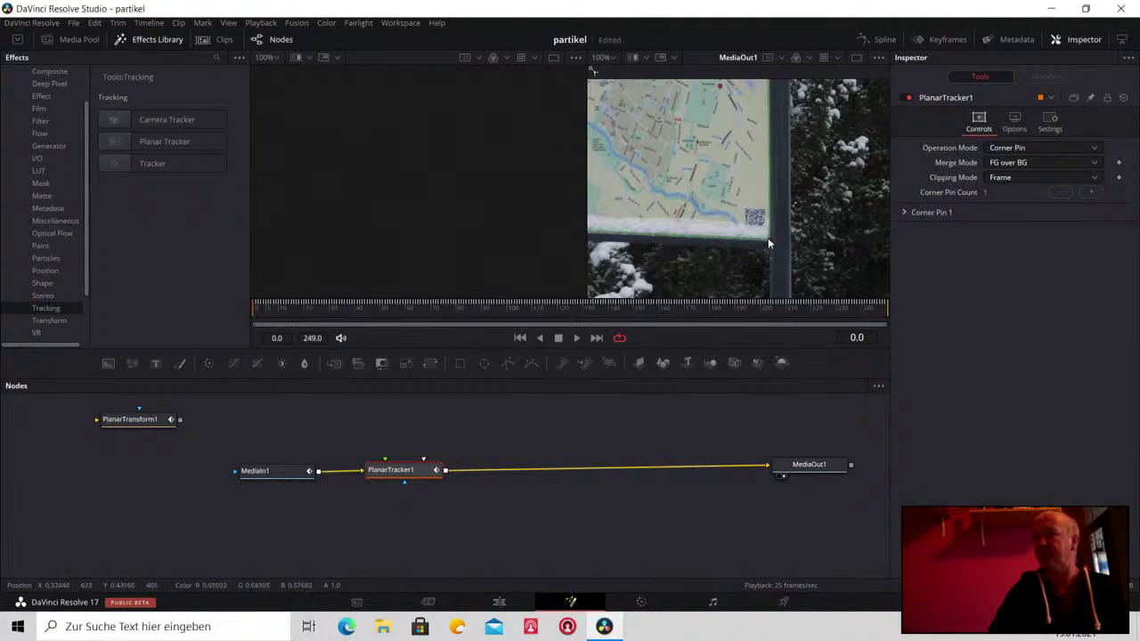
drag(662, 182, 820, 200)
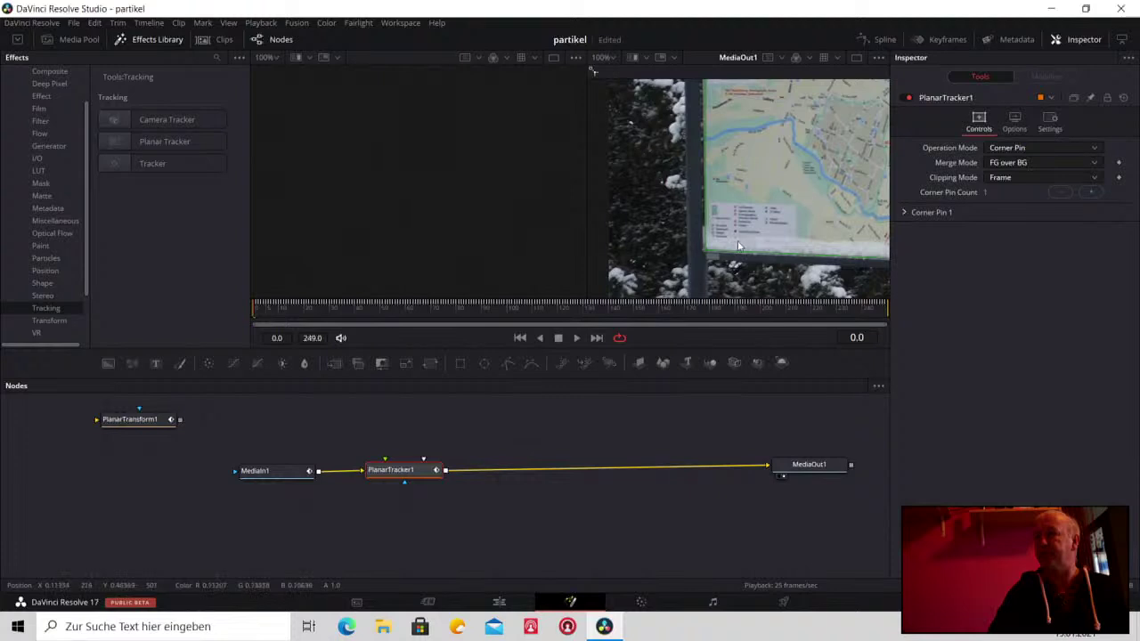
drag(703, 255, 703, 258)
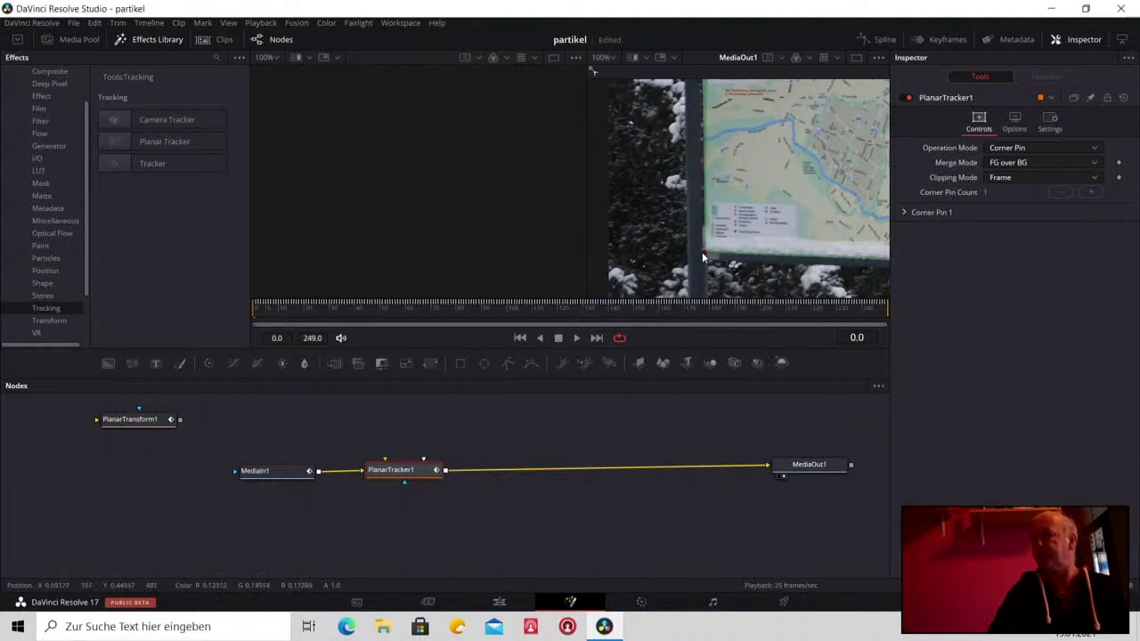
mouse_move(702, 257)
mouse_down()
mouse_move(721, 258)
mouse_move(704, 258)
mouse_up()
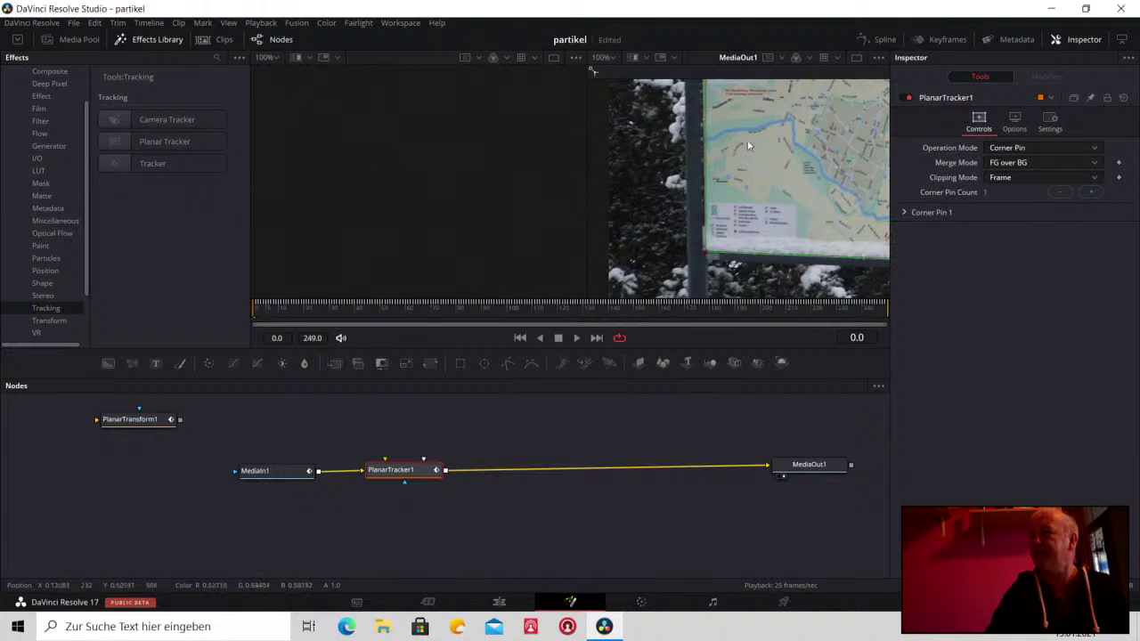
Recenter the map in the view and return the viewer zoom to Fit
scroll(751, 209, up, 5)
drag(750, 210, 645, 154)
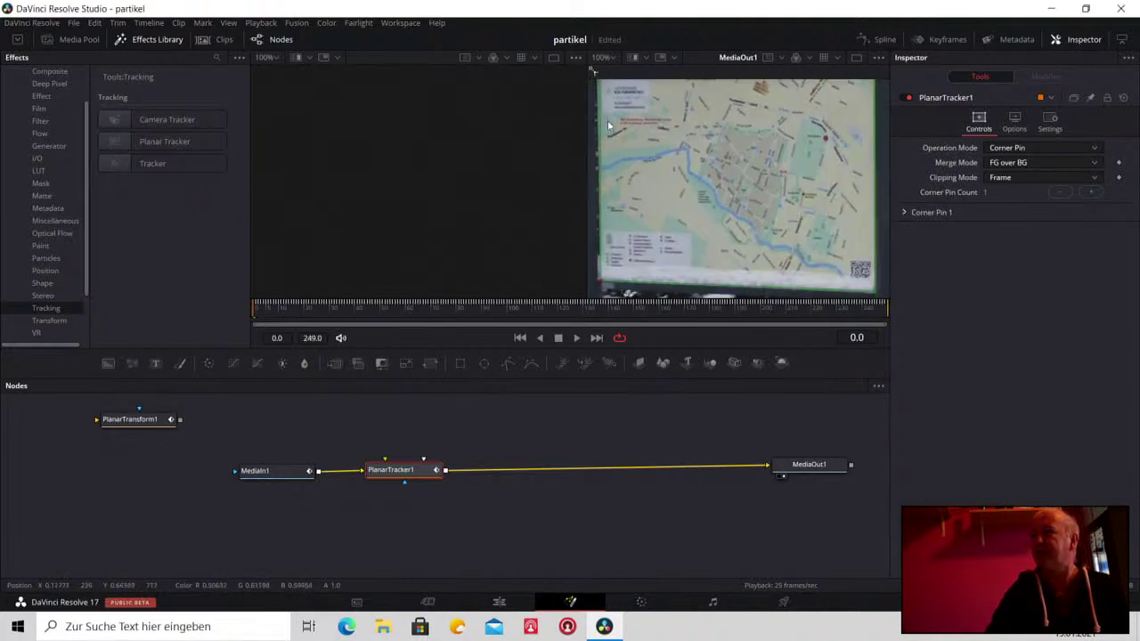
click(614, 59)
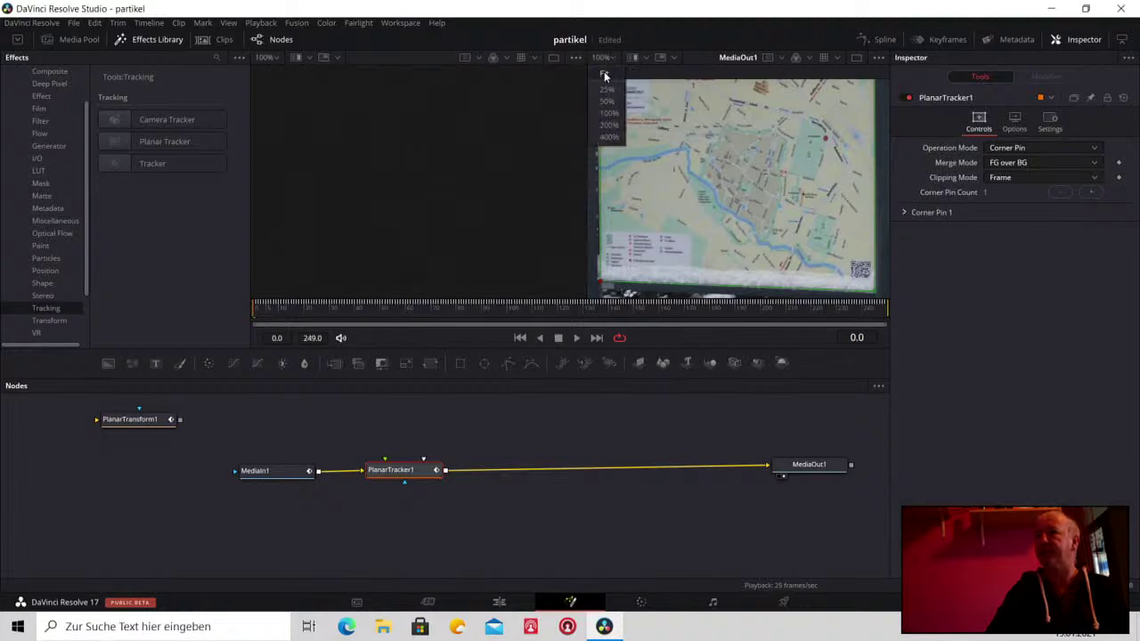
click(603, 77)
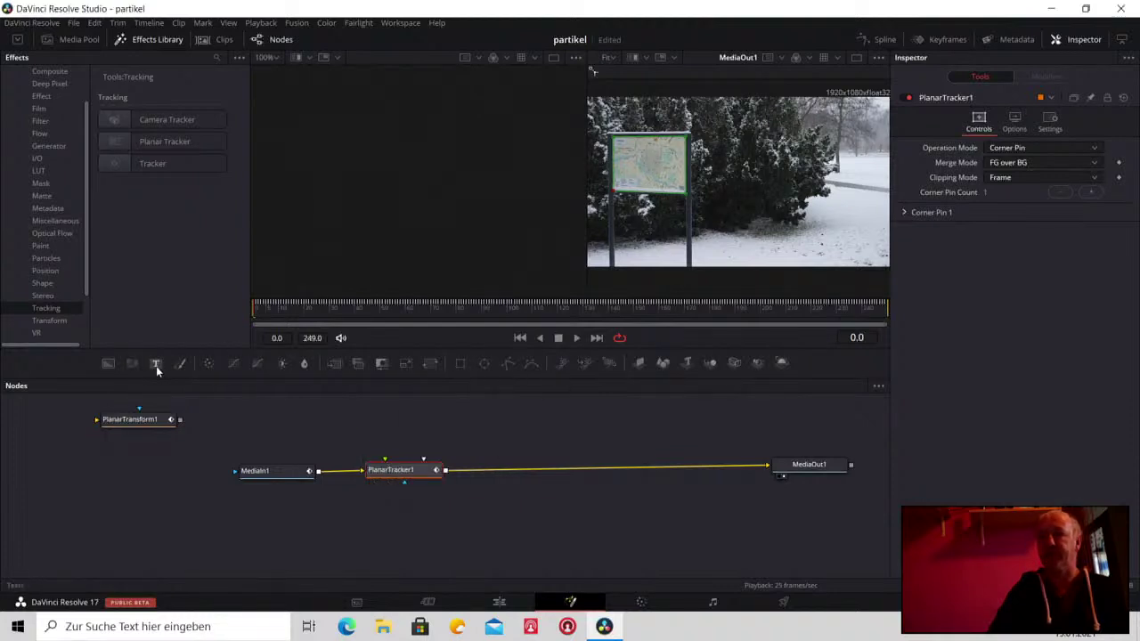
Add a Text+ node reading 'Aschersleben' and place it above PlanarTracker1
drag(155, 365, 593, 432)
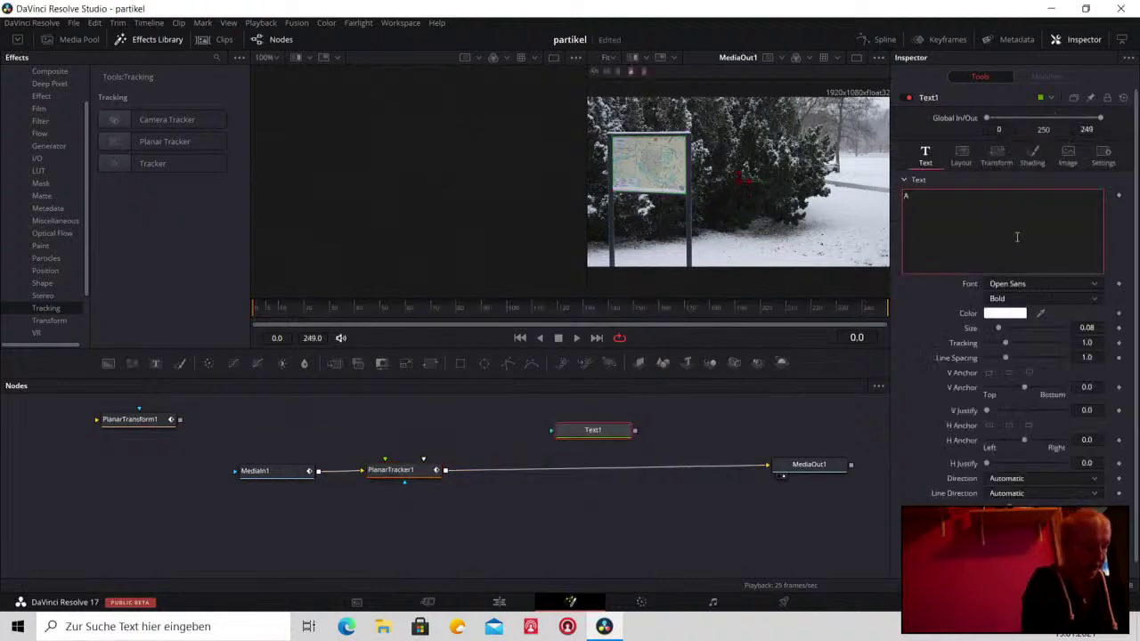
text(Aschersleben)
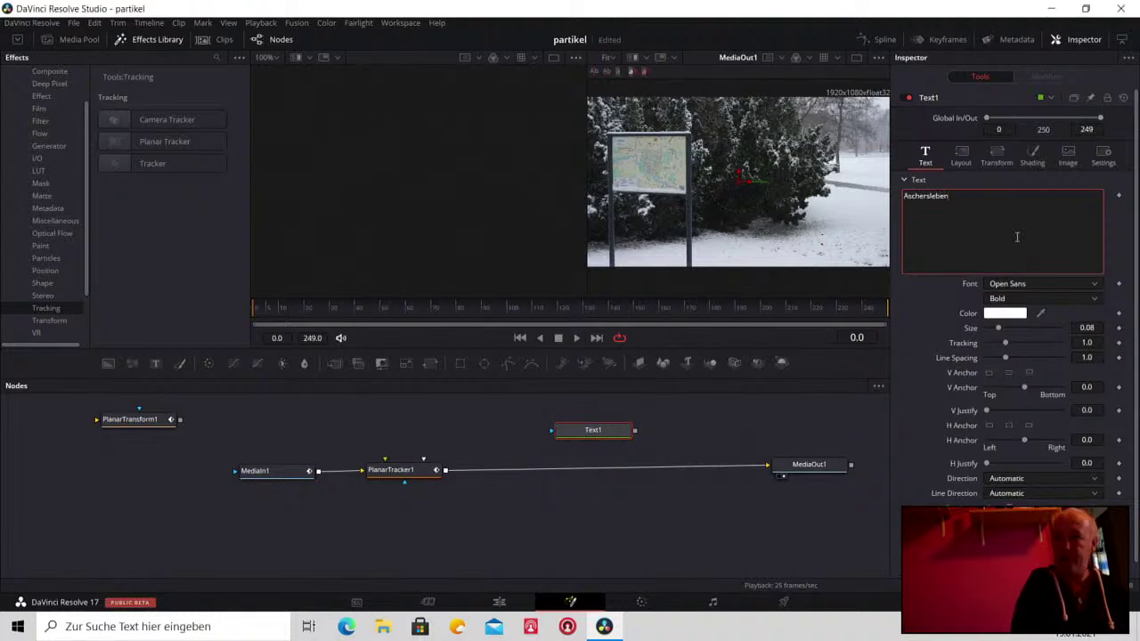
mouse_move(593, 430)
mouse_down()
mouse_move(366, 414)
mouse_move(392, 466)
mouse_up()
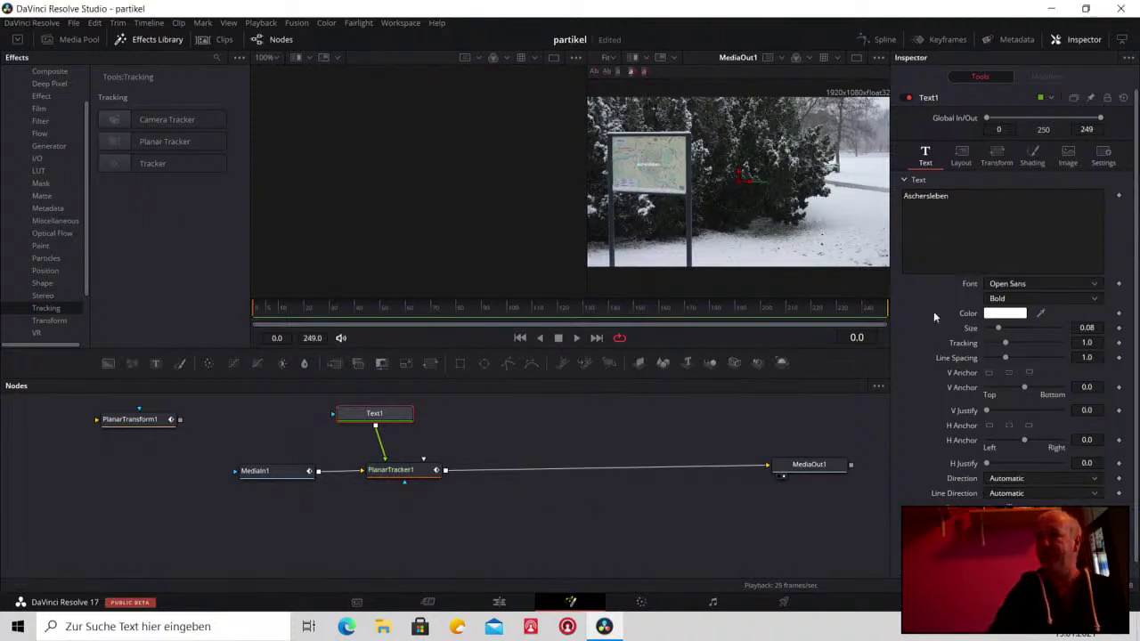
Make the Aschersleben text black for a preview, then pick white for it again
click(1015, 317)
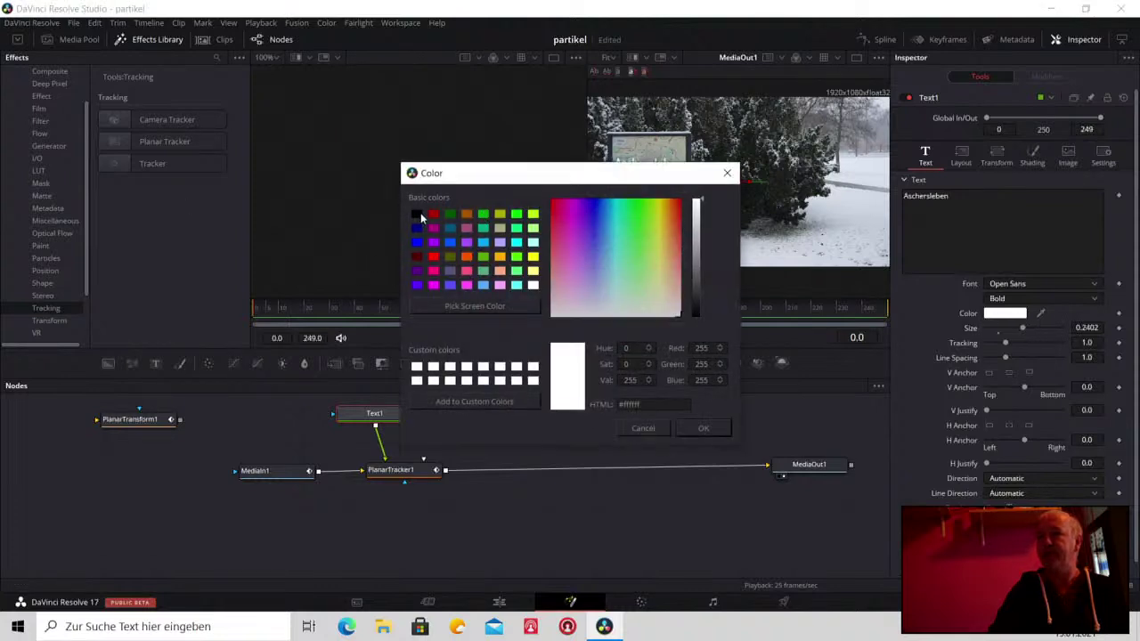
click(420, 216)
click(706, 428)
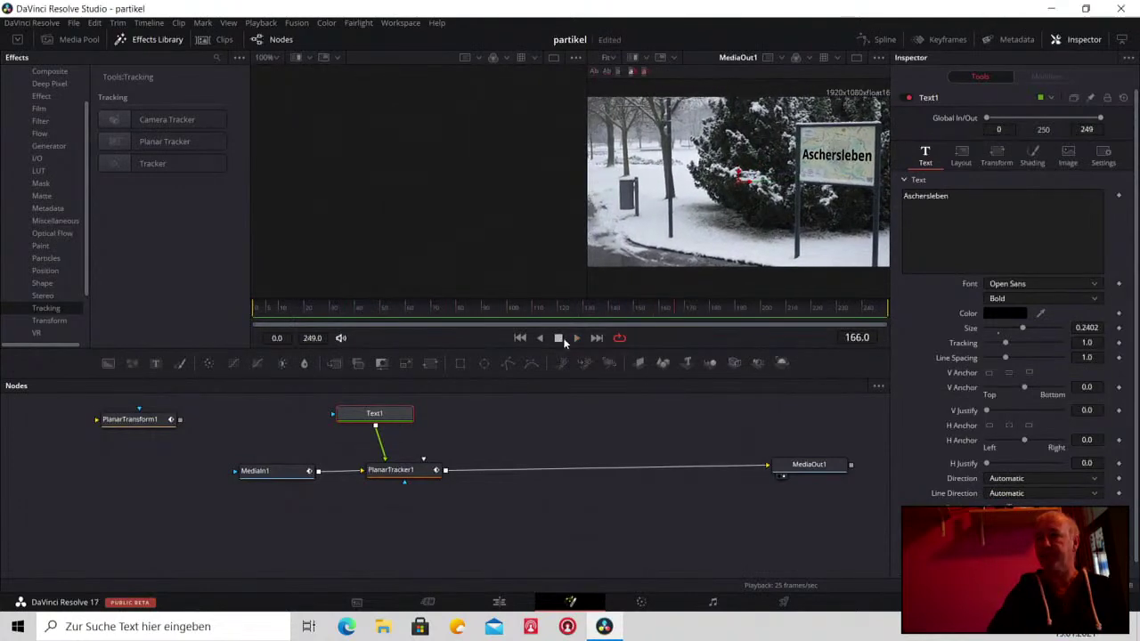
click(1012, 315)
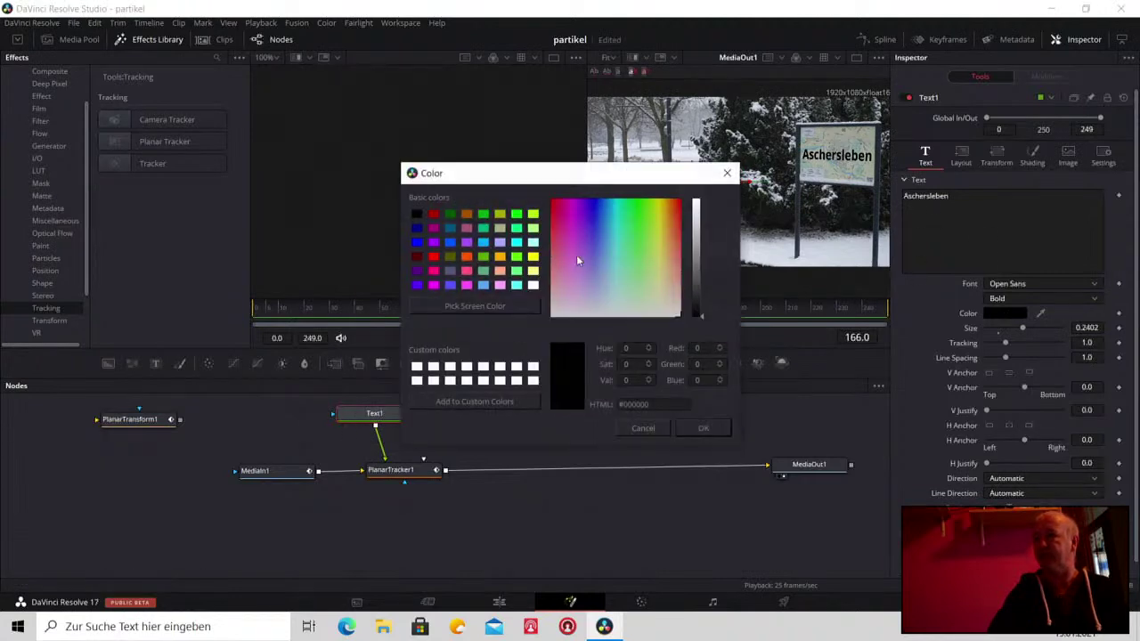
click(535, 286)
Confirm the white text colour and add a Background node and a Merge node
click(701, 428)
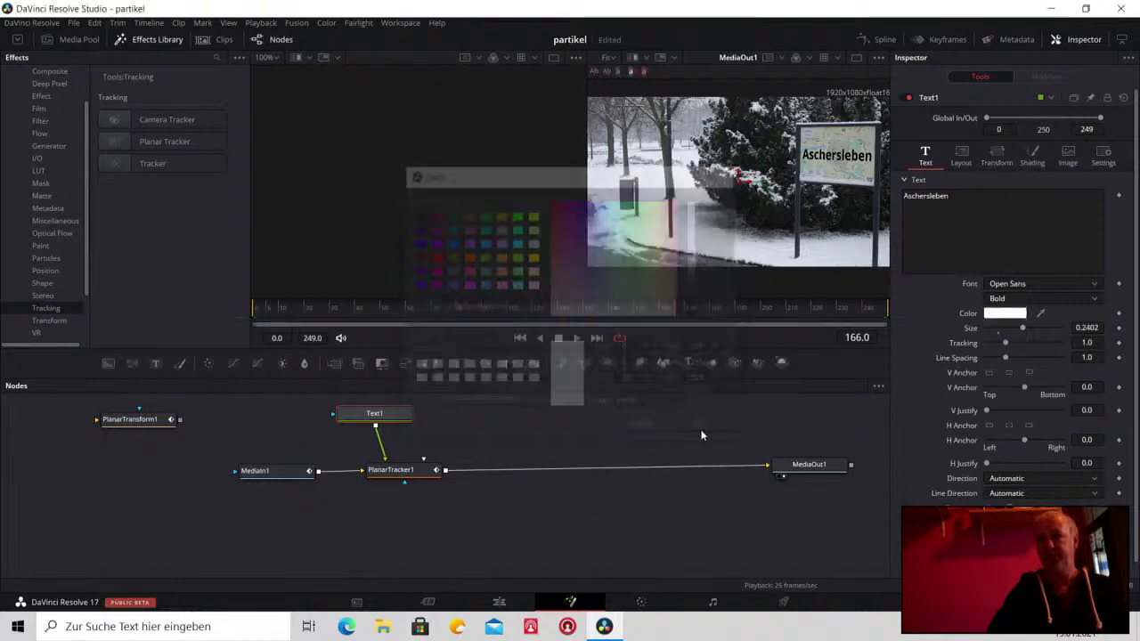
drag(111, 365, 522, 418)
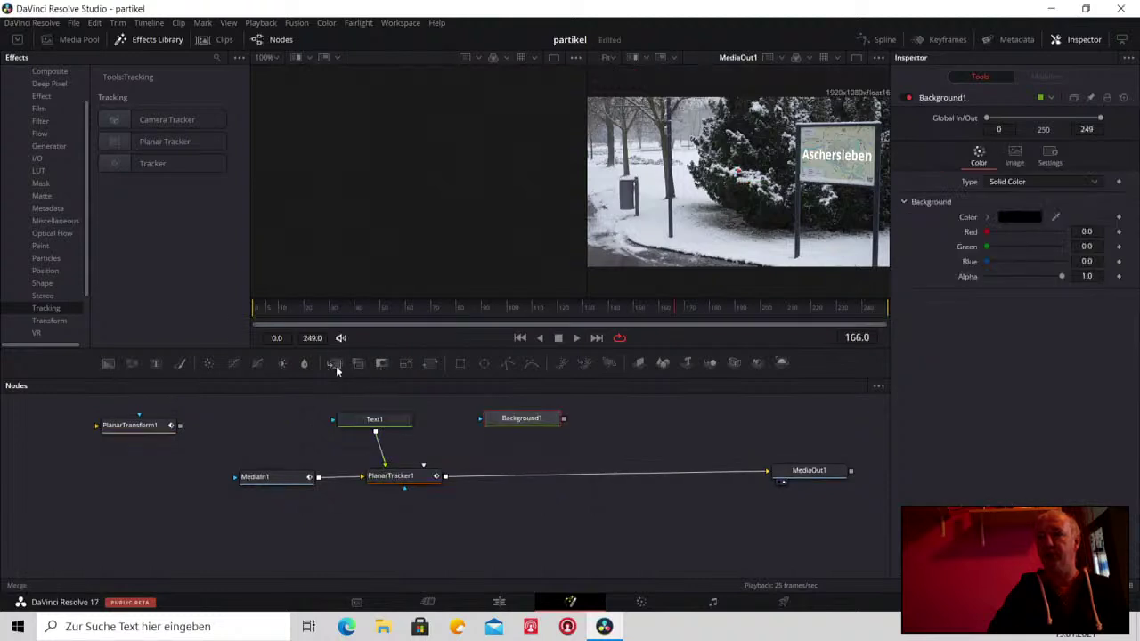
drag(335, 370, 637, 415)
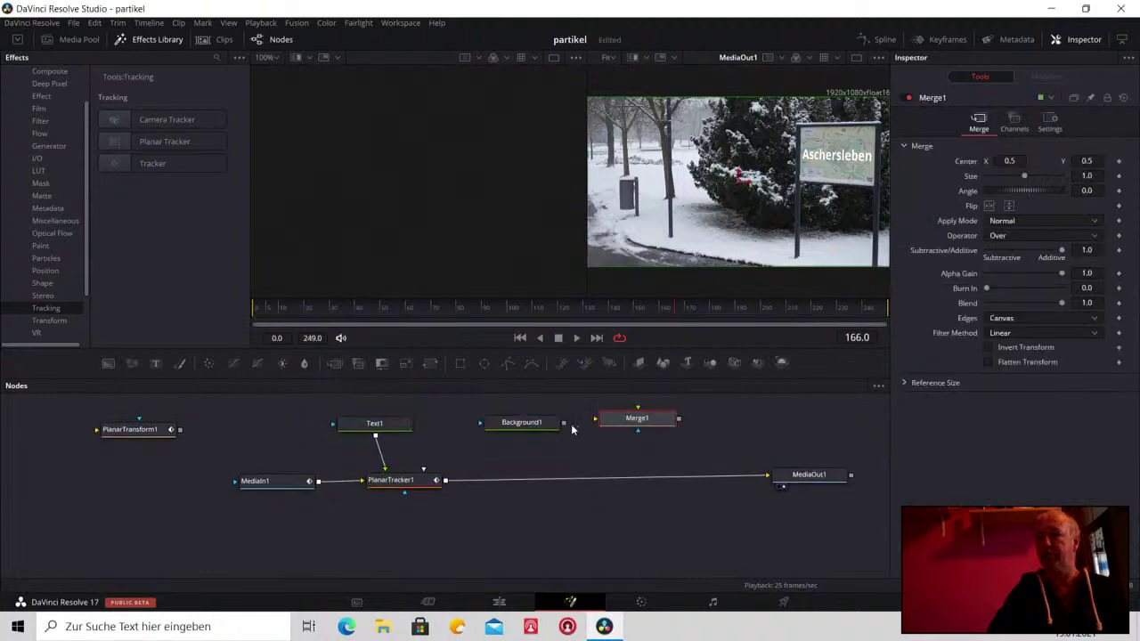
Wire Background1 into Merge1's background and Text1 into its foreground, tidying the layout
drag(563, 422, 622, 421)
drag(538, 425, 486, 420)
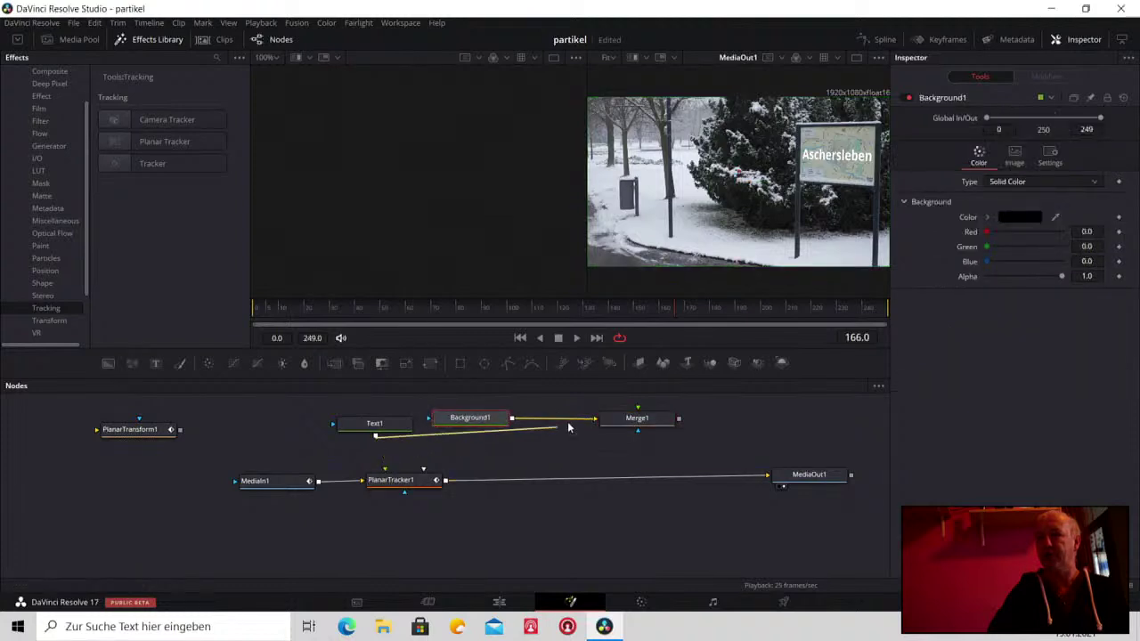
mouse_move(383, 465)
mouse_down()
mouse_move(634, 430)
mouse_move(472, 456)
mouse_up()
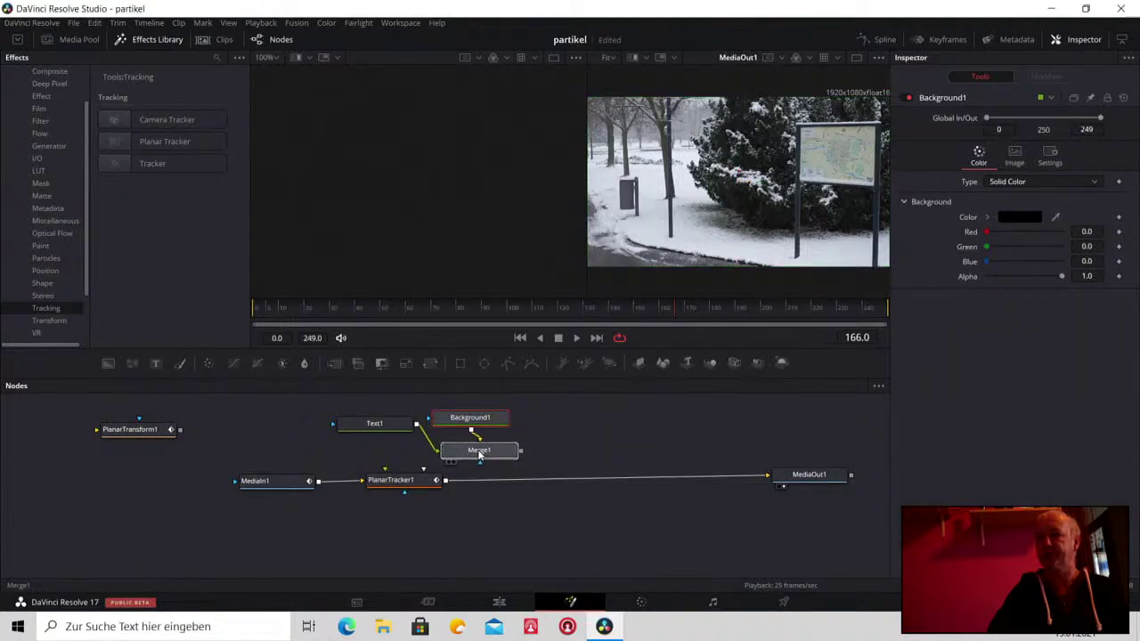
drag(395, 432, 319, 429)
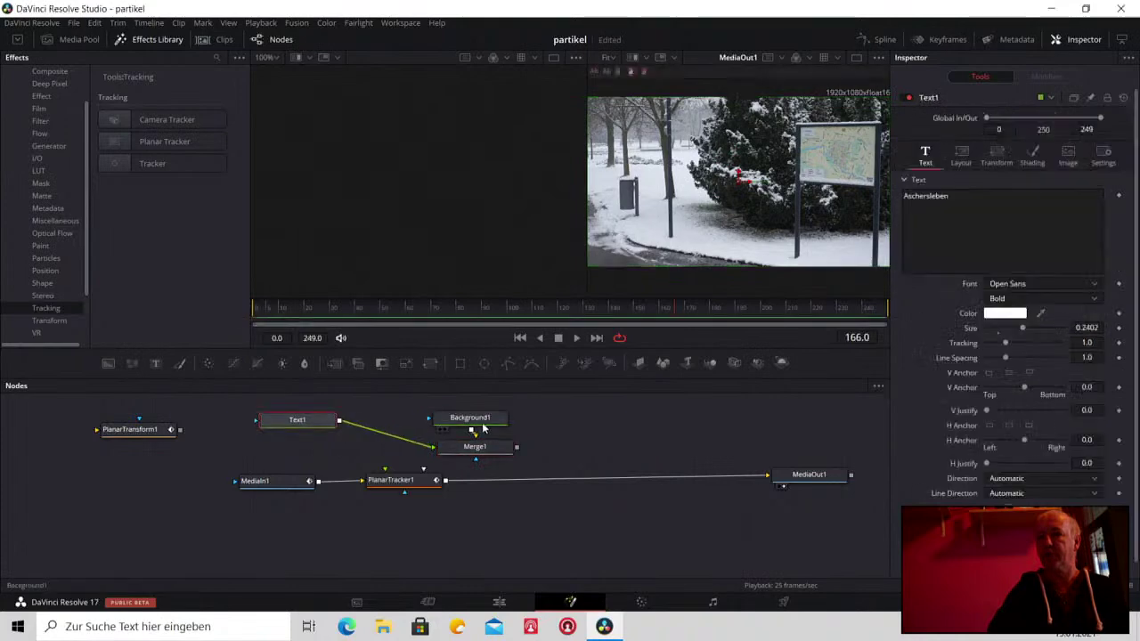
drag(471, 418, 476, 407)
mouse_move(486, 448)
mouse_down()
mouse_move(481, 436)
mouse_move(384, 480)
mouse_up()
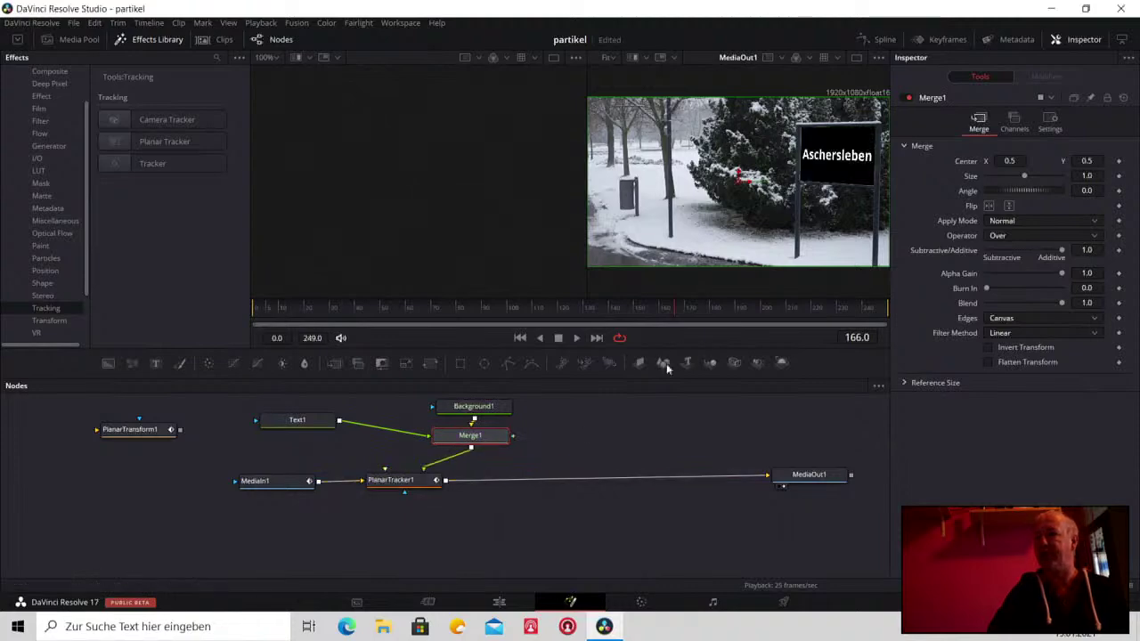
Preview from the start, stop at frame 57, then unhook Text1 and select Background1 and Merge1
click(522, 342)
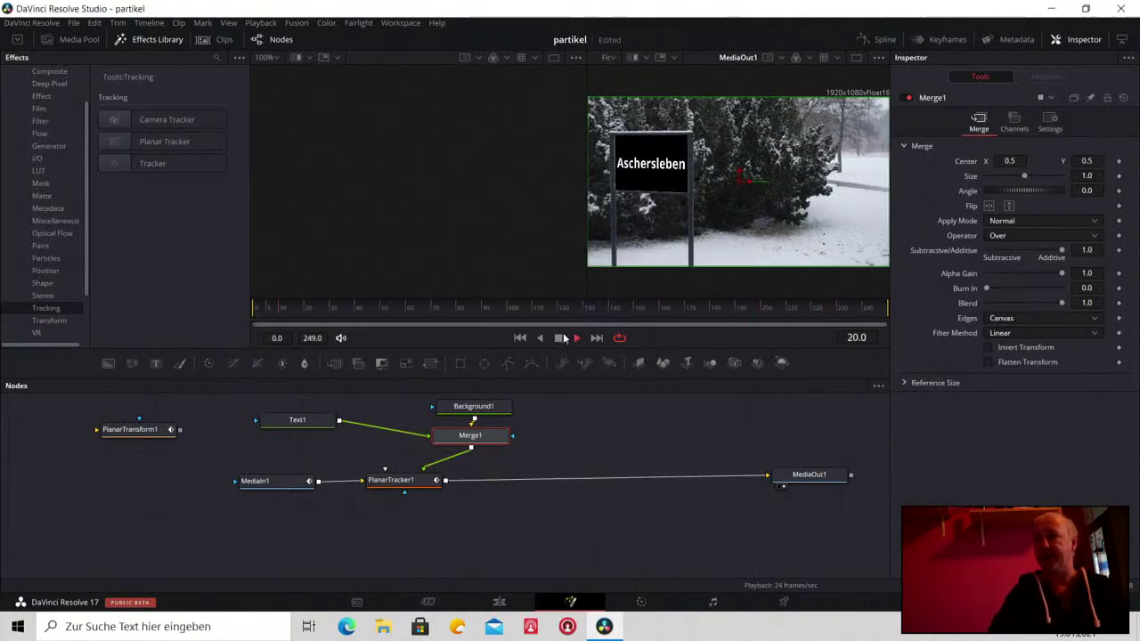
click(561, 338)
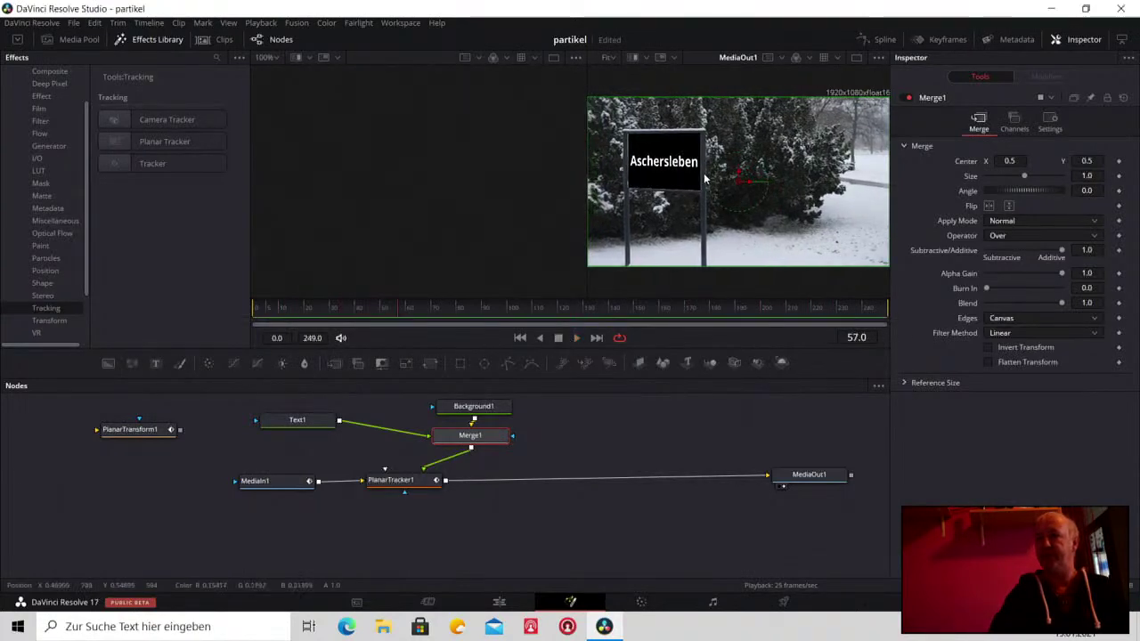
drag(486, 431, 353, 433)
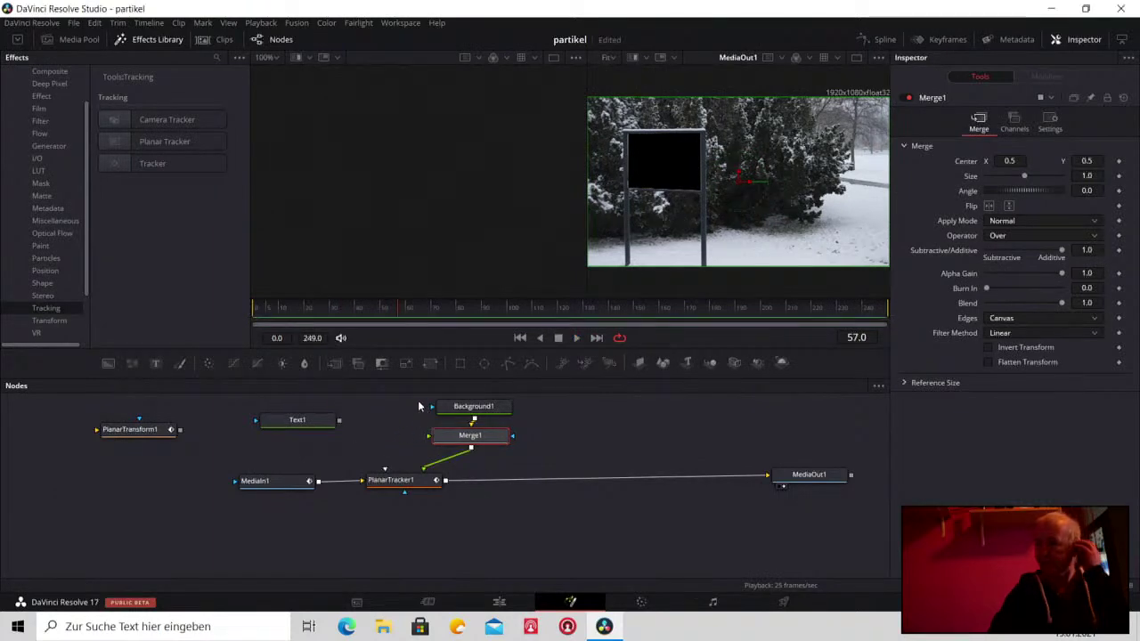
mouse_move(410, 401)
mouse_down()
mouse_move(540, 457)
mouse_move(526, 447)
mouse_up()
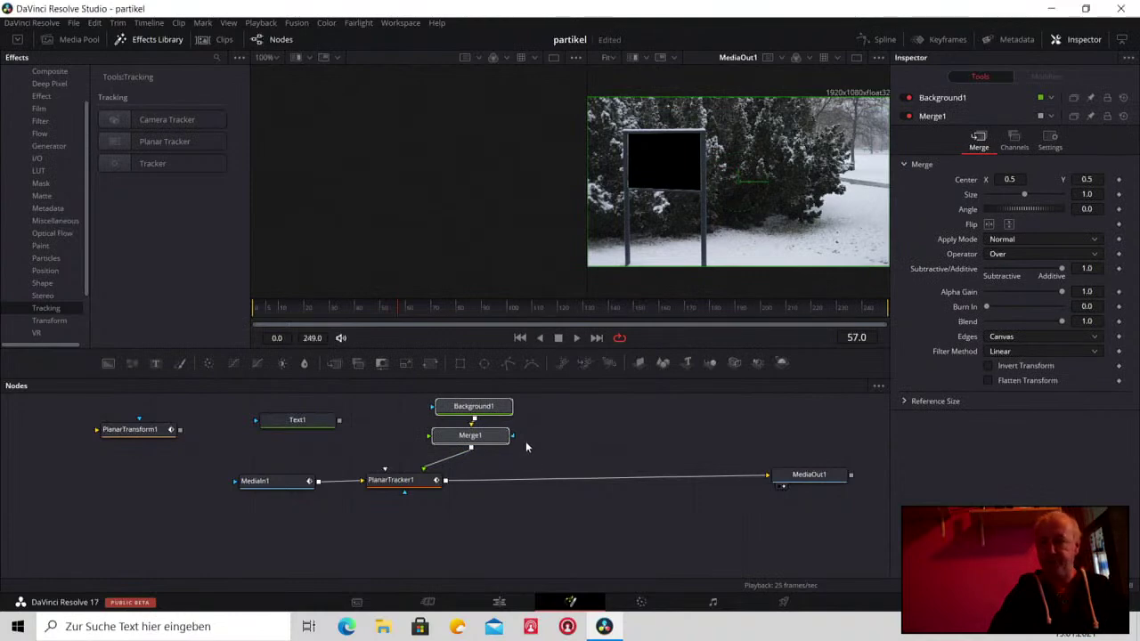
Delete the Background1 and Merge1 nodes and begin a media import from the Media Pool
key(Delete)
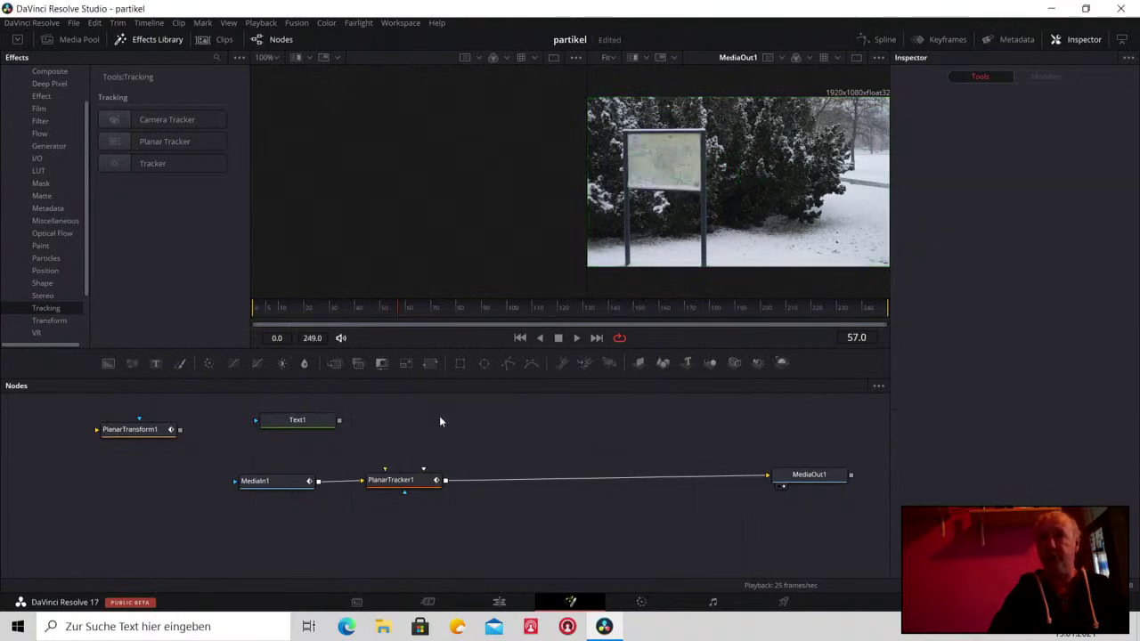
click(76, 40)
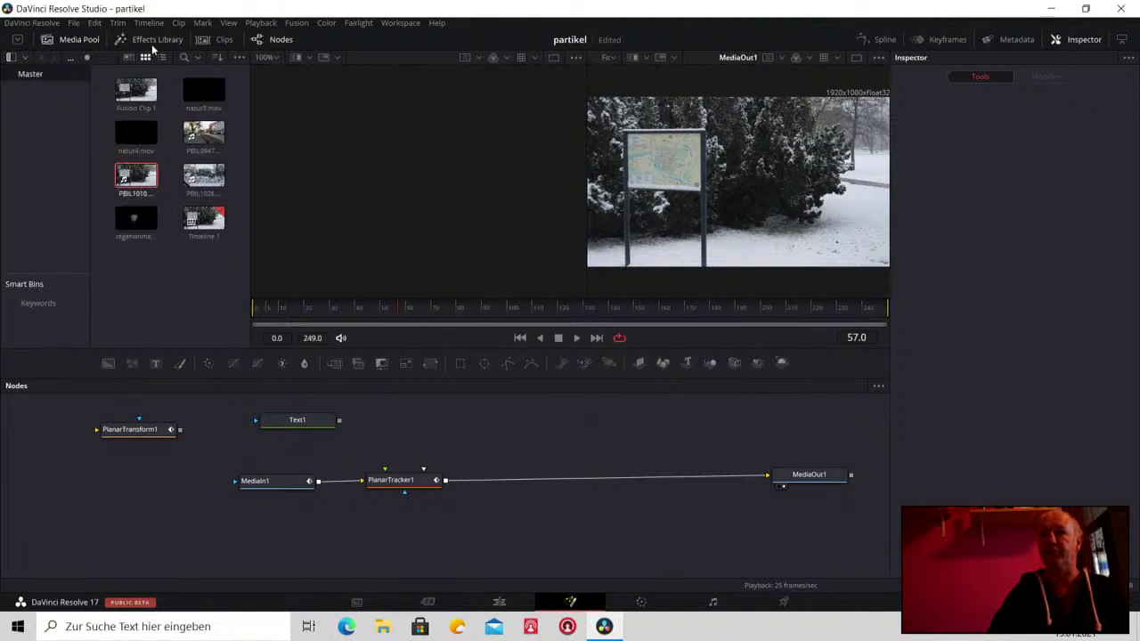
click(71, 23)
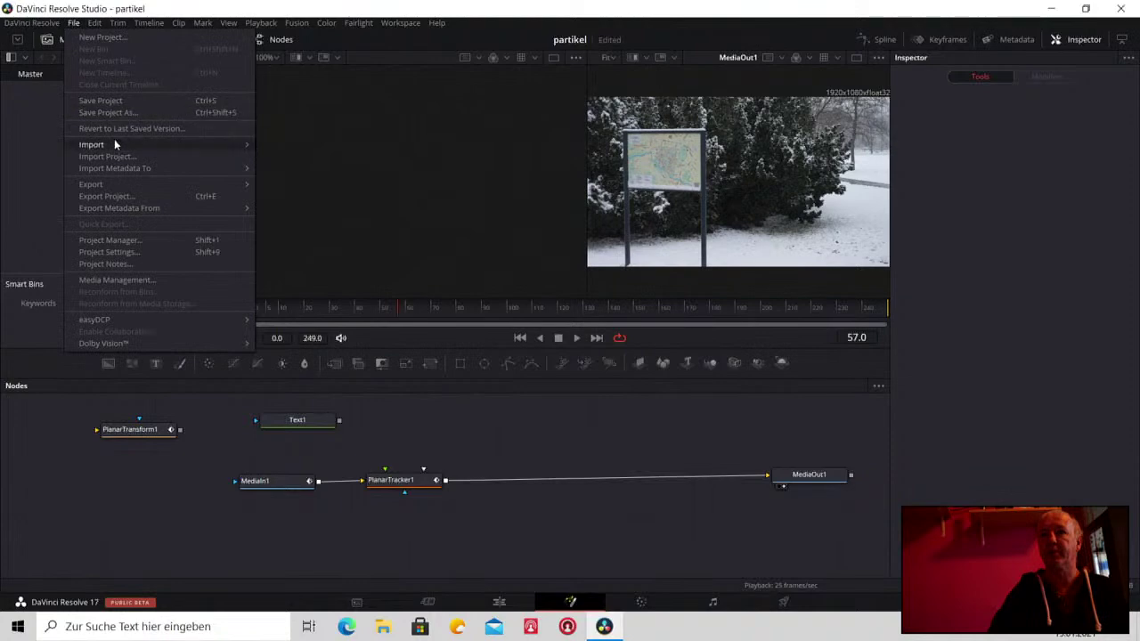
mouse_move(114, 143)
click(281, 159)
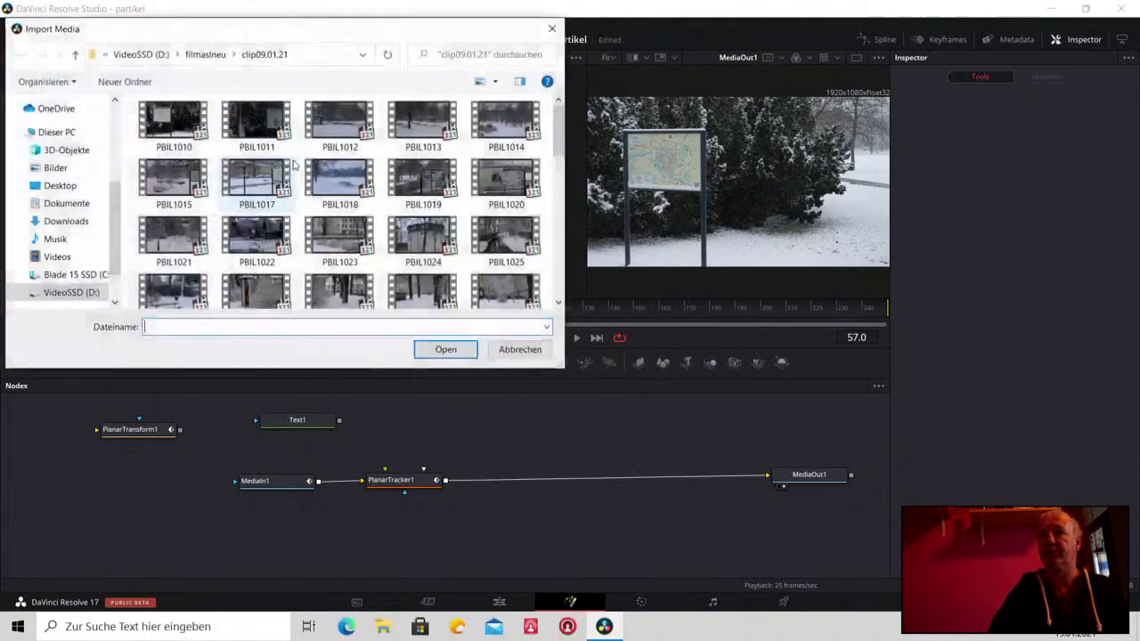
Browse to videoeffekte > graphiken > House Fire Pack > House Fire Pack and import Big_Fire_0108_1
click(204, 54)
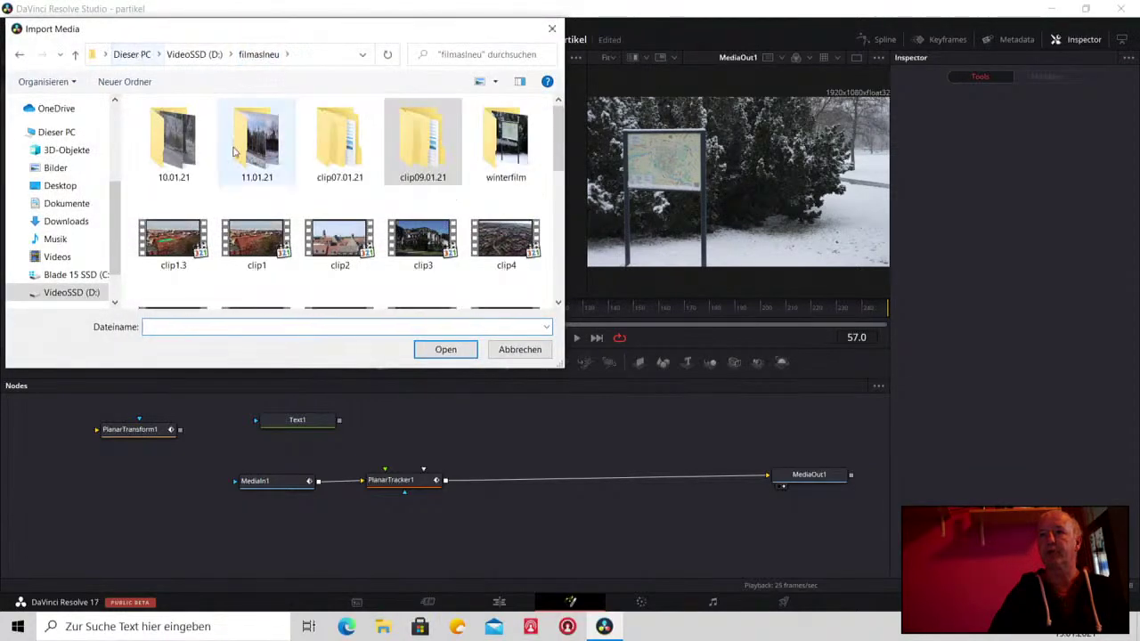
click(189, 54)
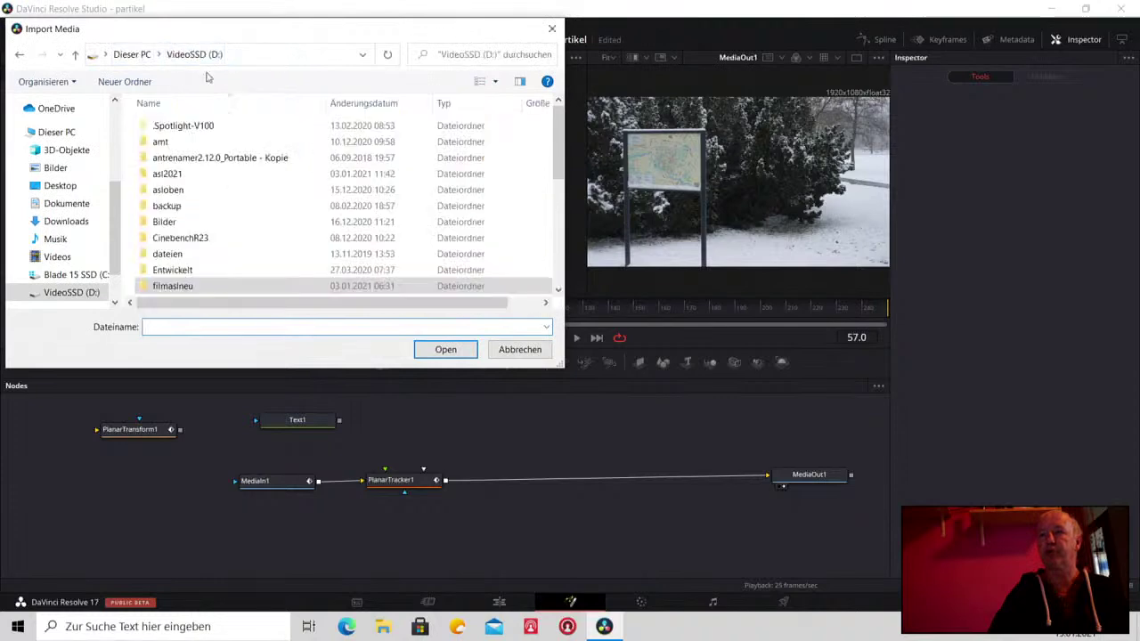
scroll(233, 204, down, 3)
scroll(197, 215, down, 1)
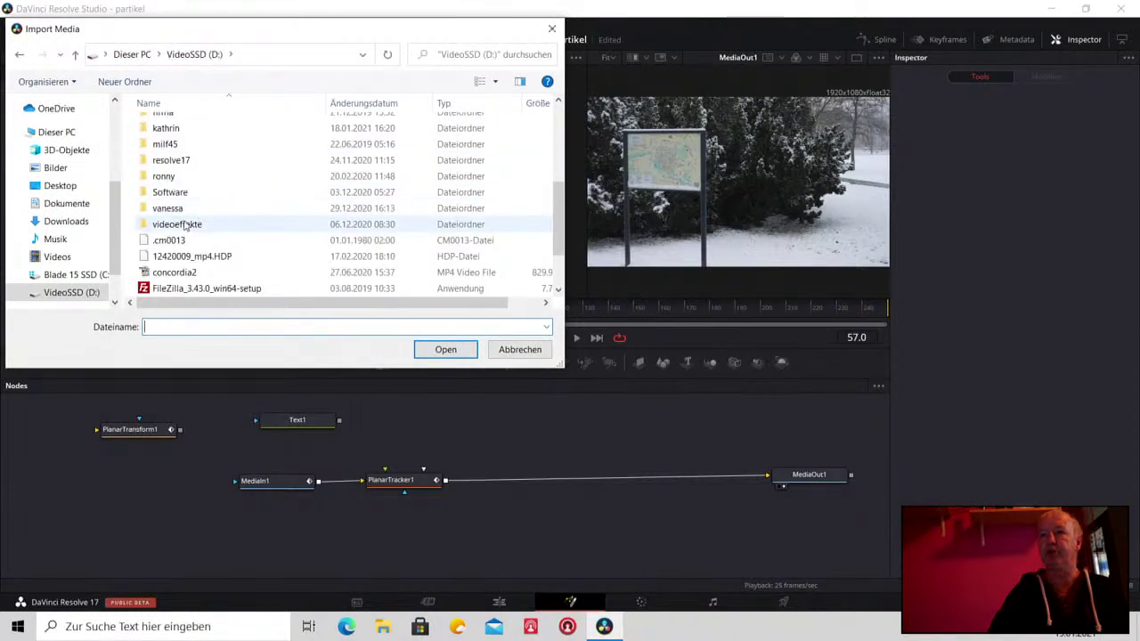
double_click(174, 223)
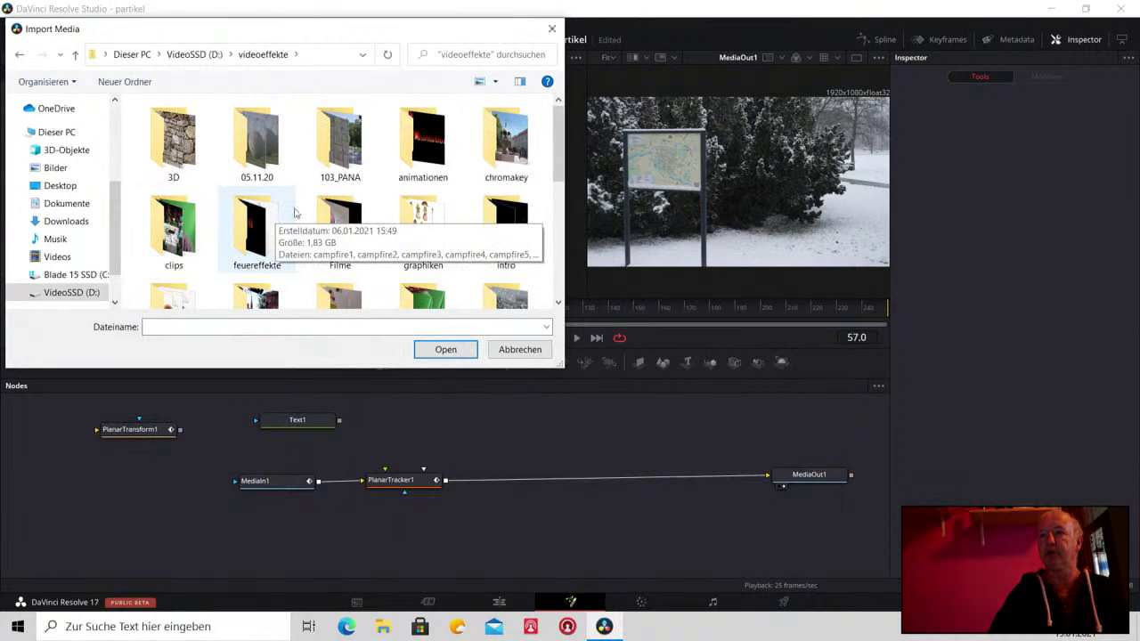
scroll(321, 214, down, 1)
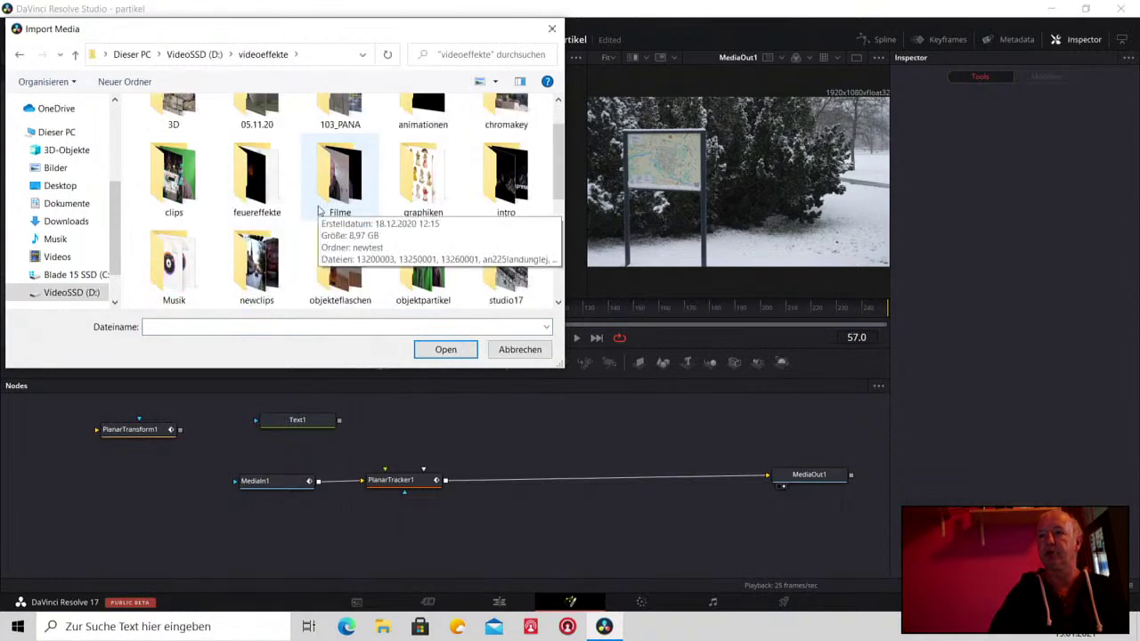
scroll(330, 205, down, 1)
scroll(329, 205, up, 1)
double_click(423, 143)
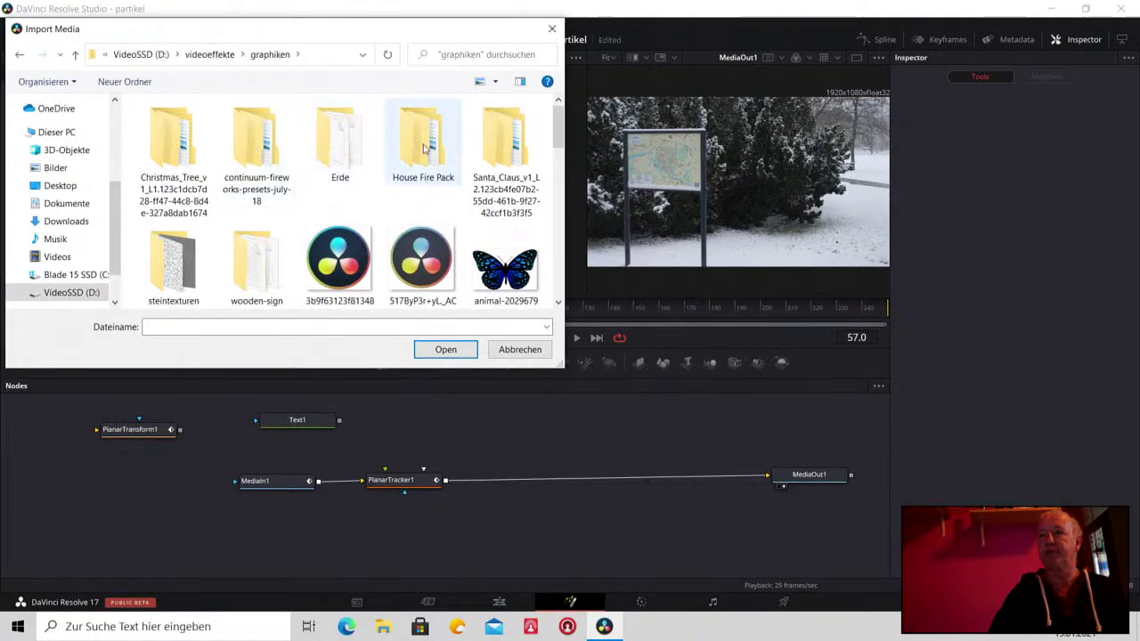
click(437, 149)
double_click(437, 149)
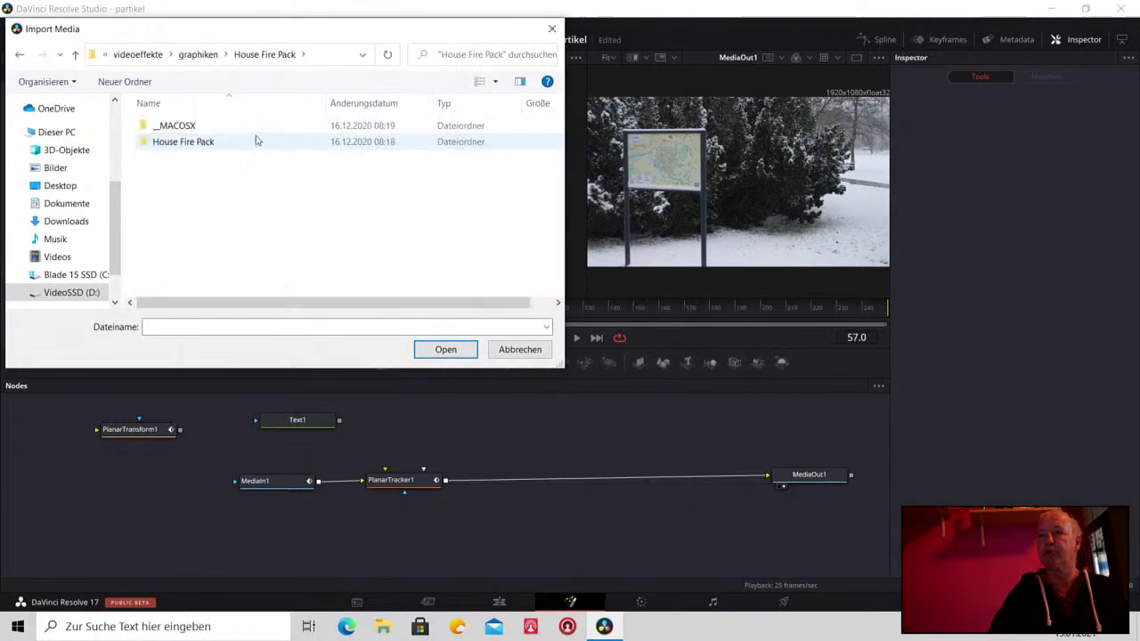
click(172, 144)
double_click(172, 145)
click(255, 174)
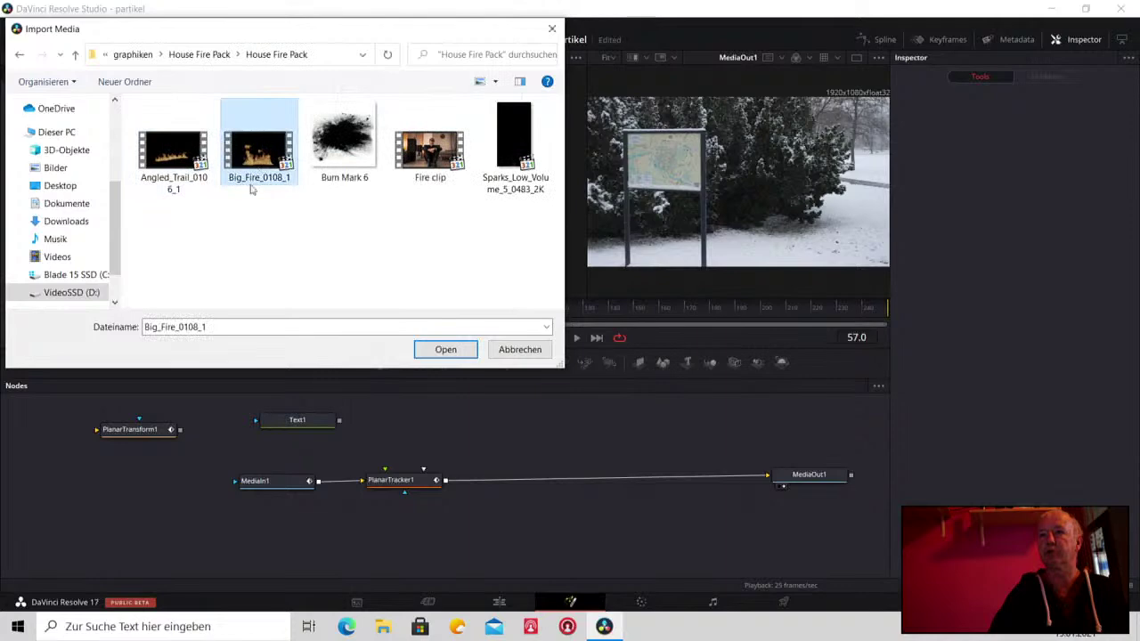
click(445, 349)
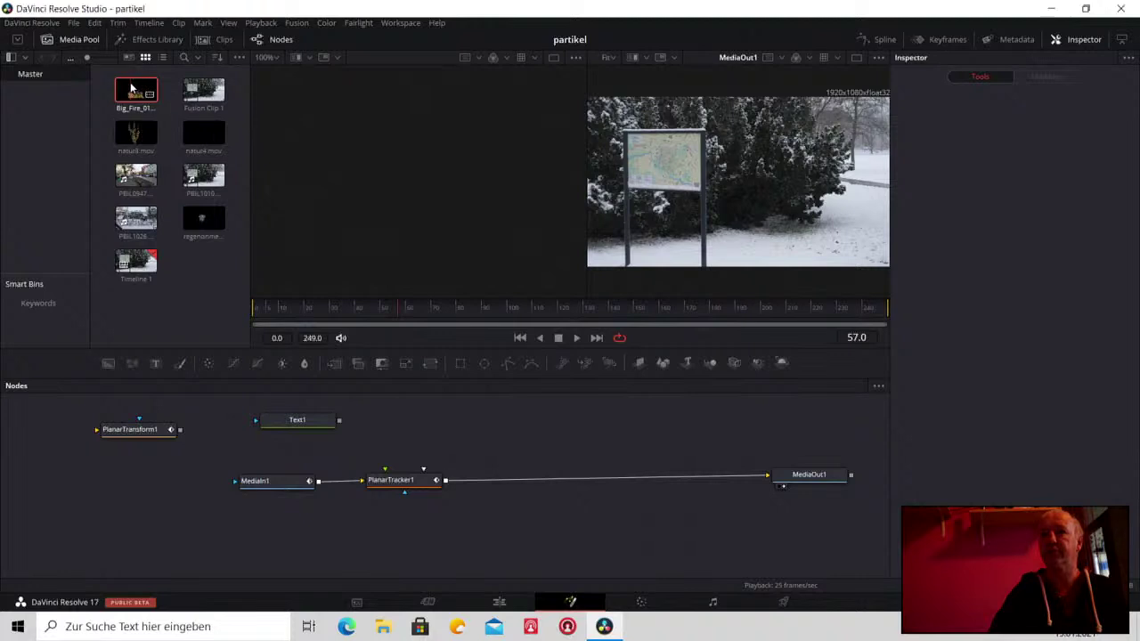
Add the Big_Fire clip as MediaIn2 feeding the planar tracker, plus a new Background1 node
drag(132, 87, 425, 418)
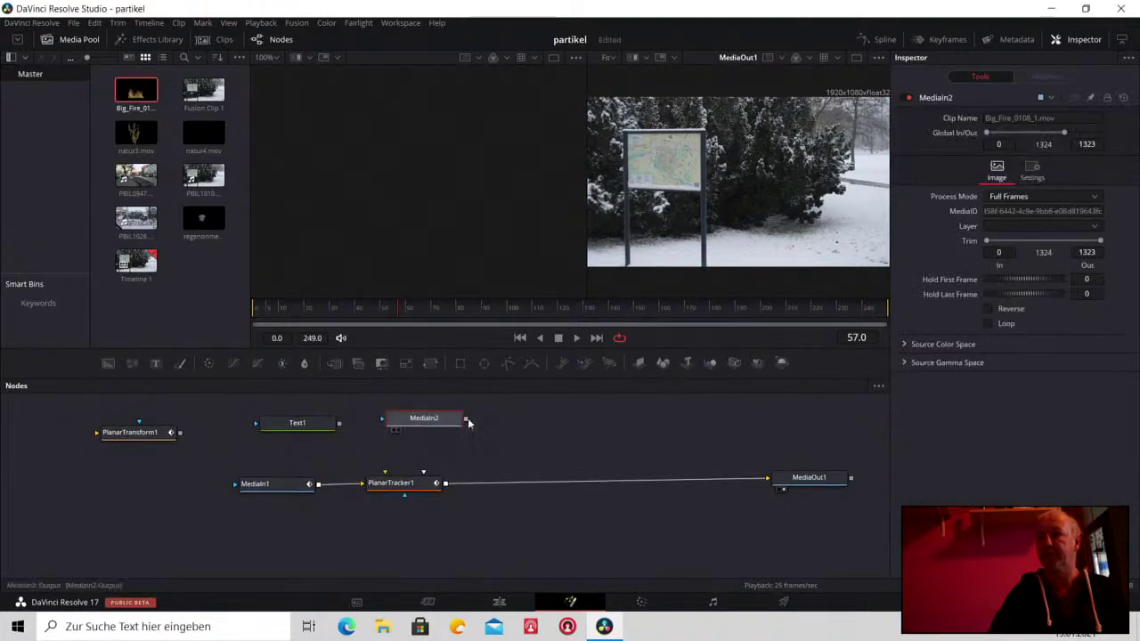
drag(464, 420, 380, 483)
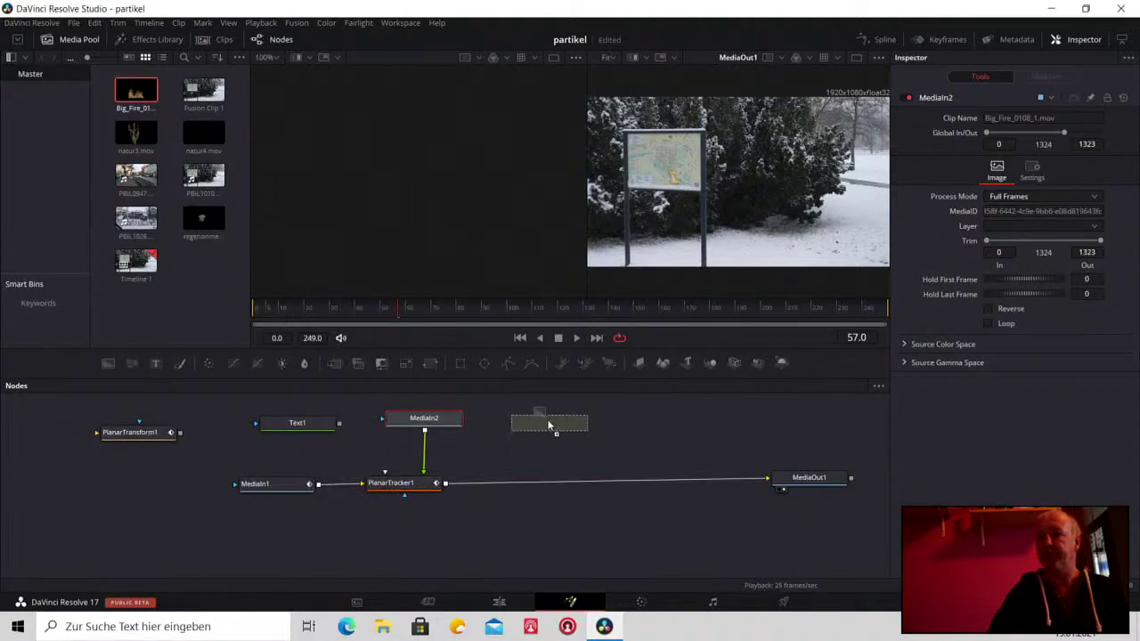
drag(108, 363, 542, 421)
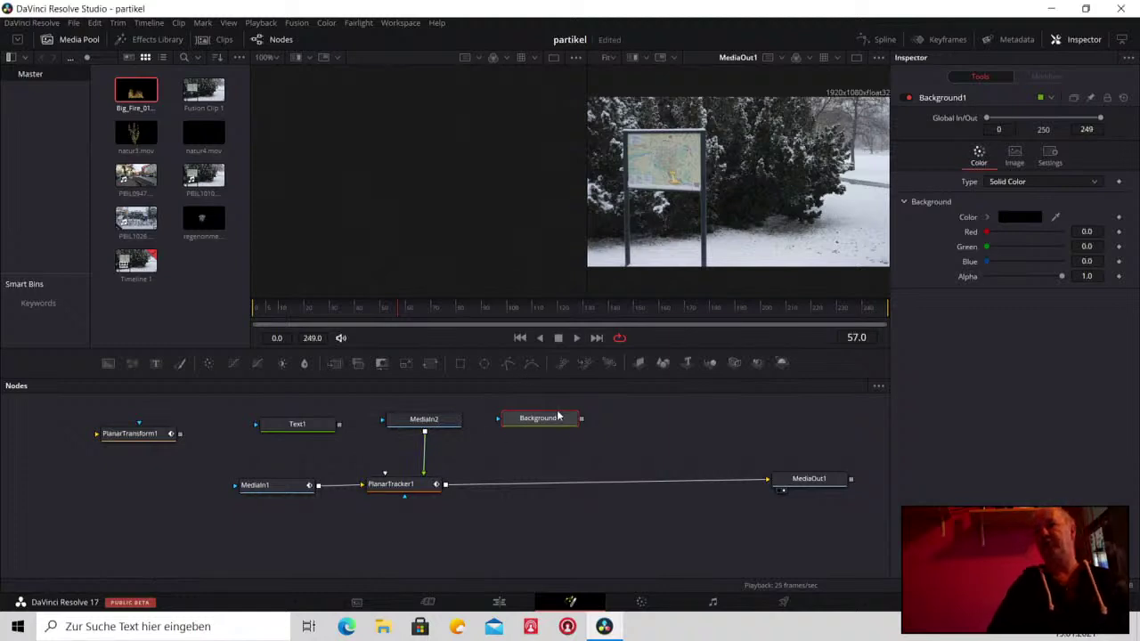
drag(555, 418, 568, 420)
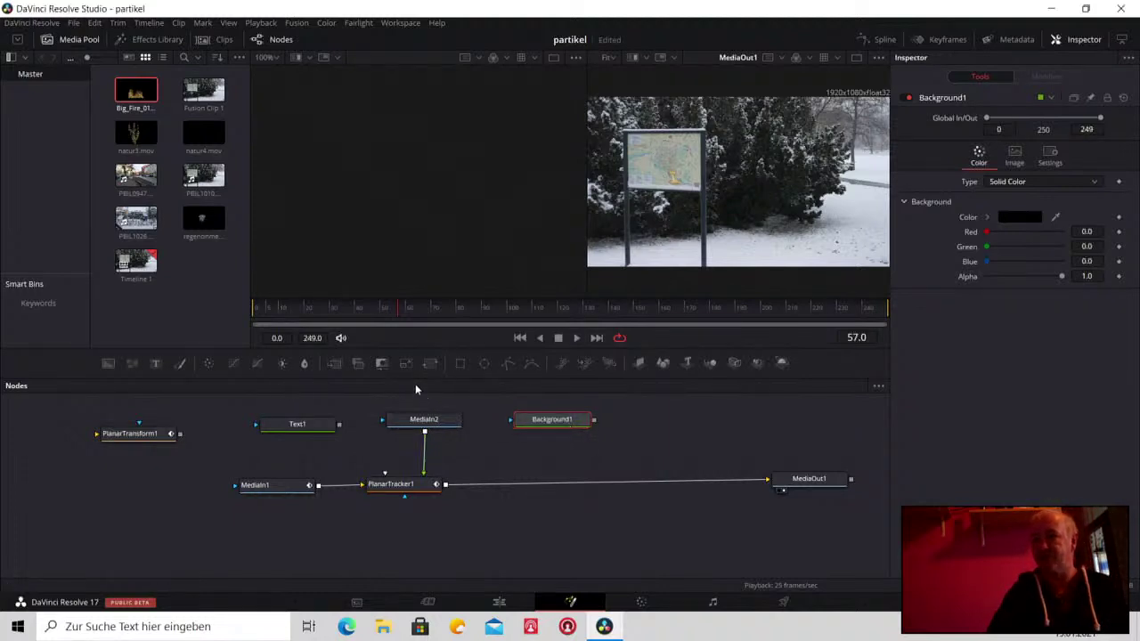
Add Merge1 with Background1 as its background and MediaIn2 as its foreground
drag(337, 366, 544, 455)
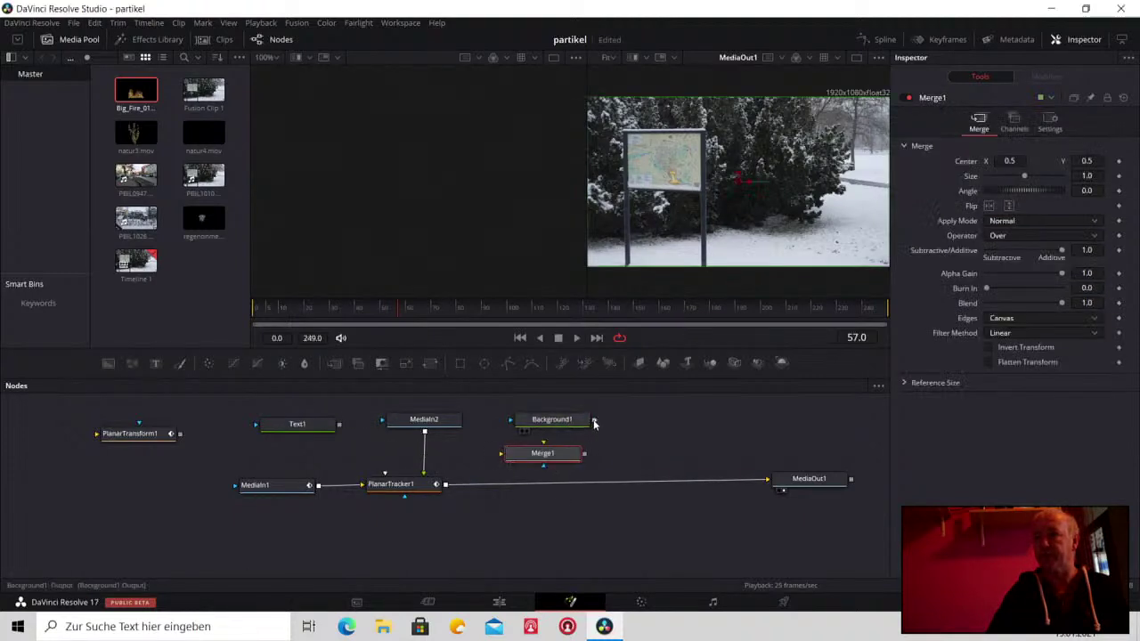
mouse_move(594, 425)
mouse_down()
mouse_move(546, 455)
mouse_move(563, 451)
mouse_up()
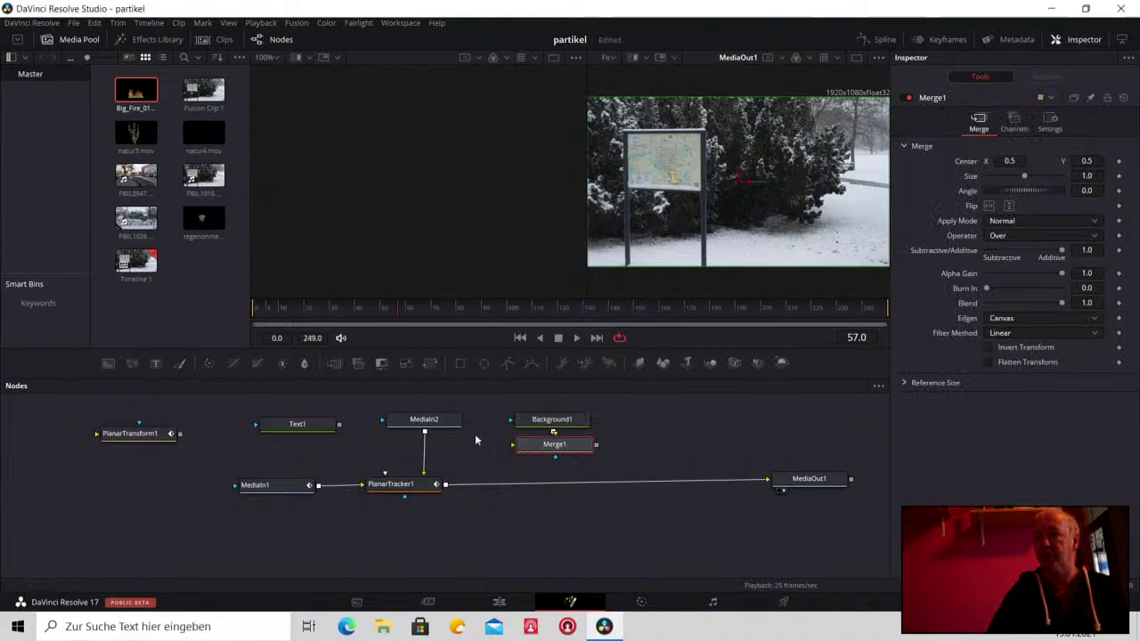
drag(424, 465, 594, 452)
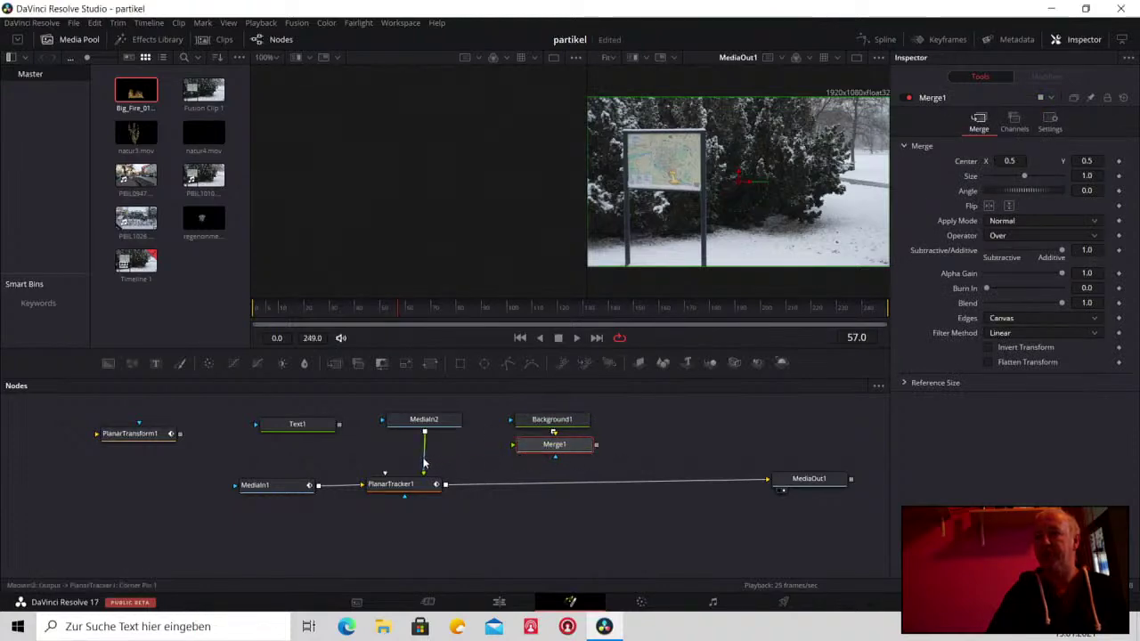
mouse_move(424, 462)
mouse_down()
mouse_move(524, 448)
mouse_move(424, 472)
mouse_up()
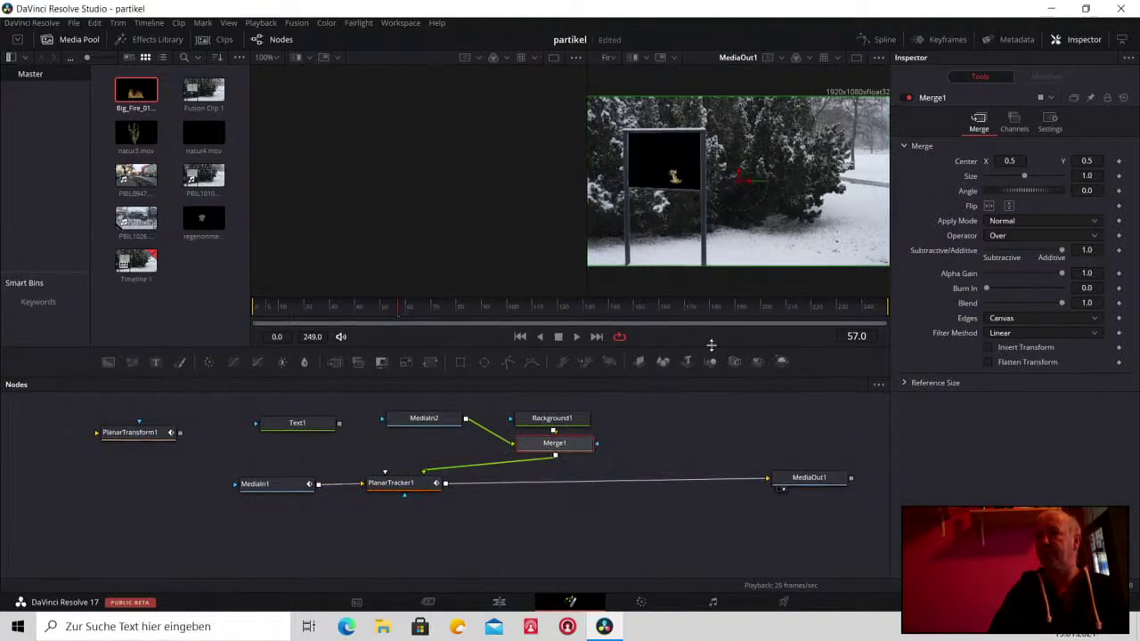
Rearrange the graph: lower MediaIn1 and PlanarTracker1, place Merge1 under MediaIn2 beside Background1
drag(712, 347, 711, 294)
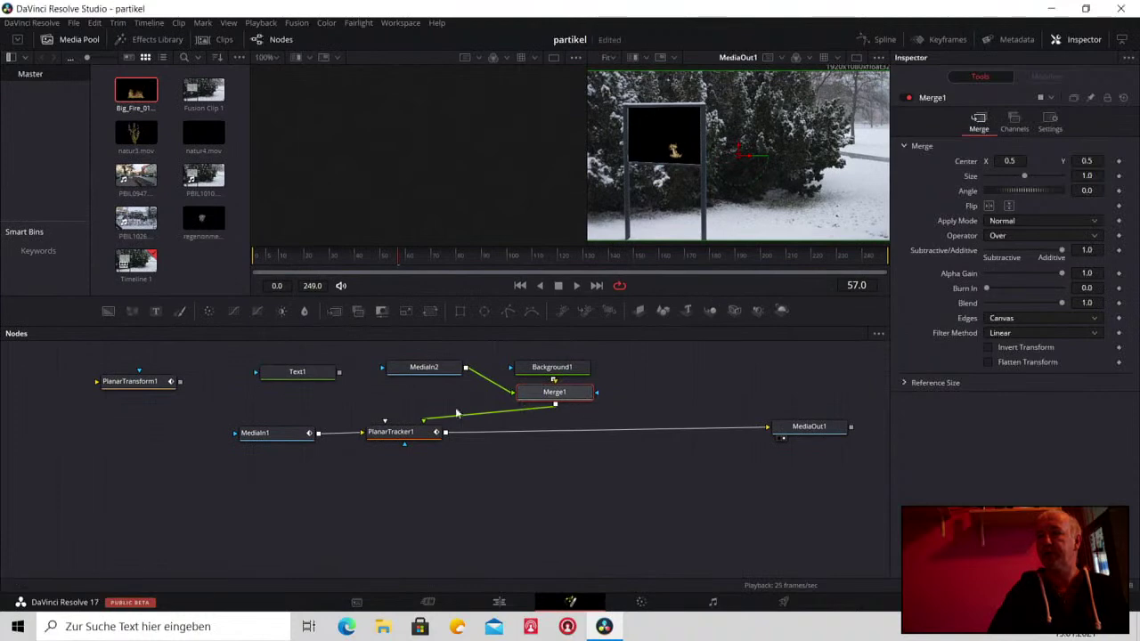
drag(270, 440, 265, 489)
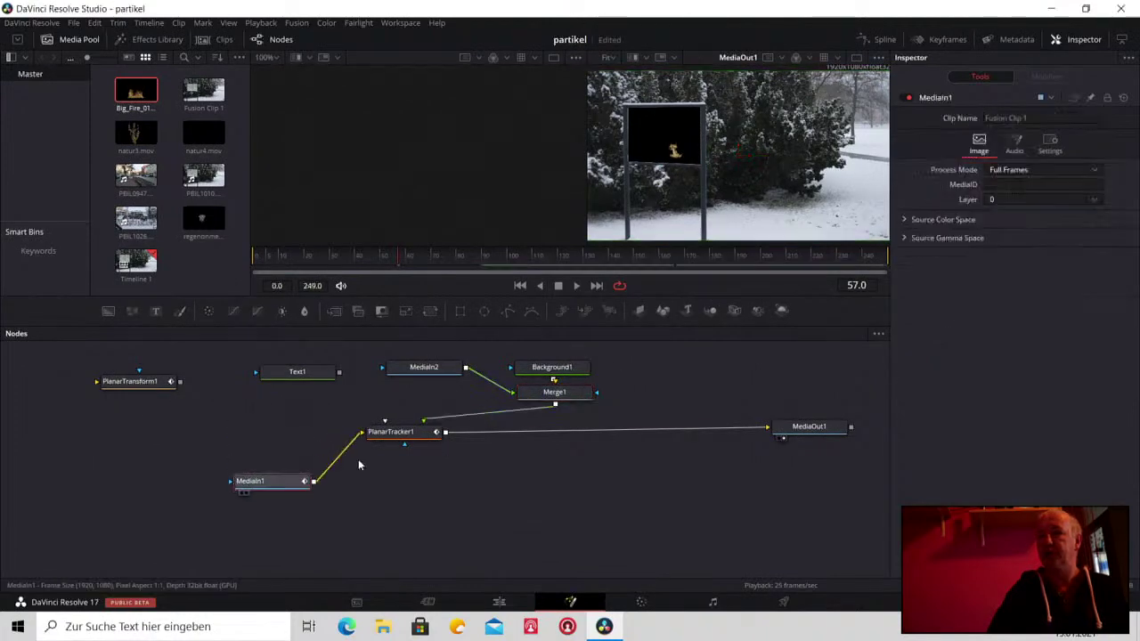
drag(396, 434, 399, 484)
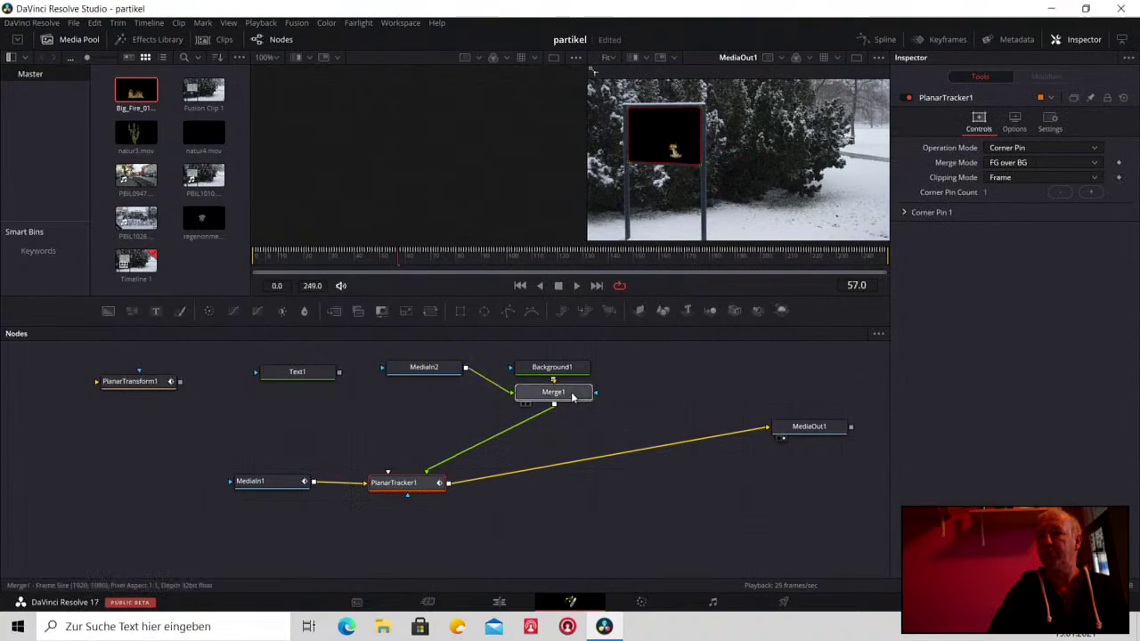
drag(573, 395, 427, 431)
drag(427, 431, 439, 418)
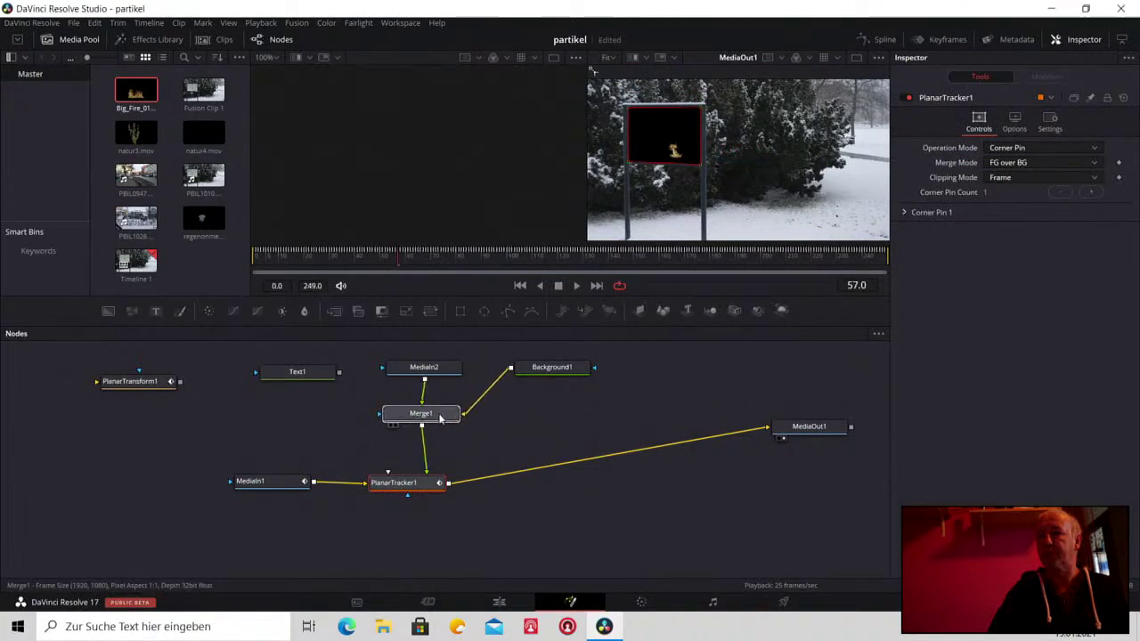
mouse_move(543, 371)
mouse_down()
mouse_move(529, 414)
mouse_move(299, 420)
mouse_up()
drag(283, 491, 272, 495)
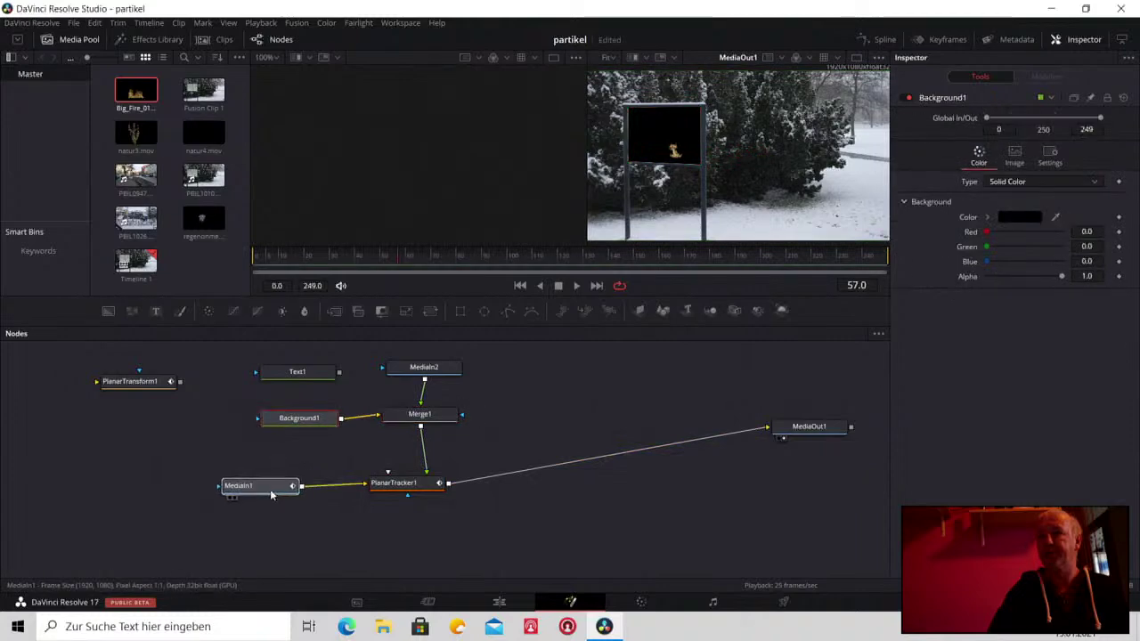
Align MediaOut1 level with PlanarTracker1 and bring back the tracker's corner-pin settings
key(1)
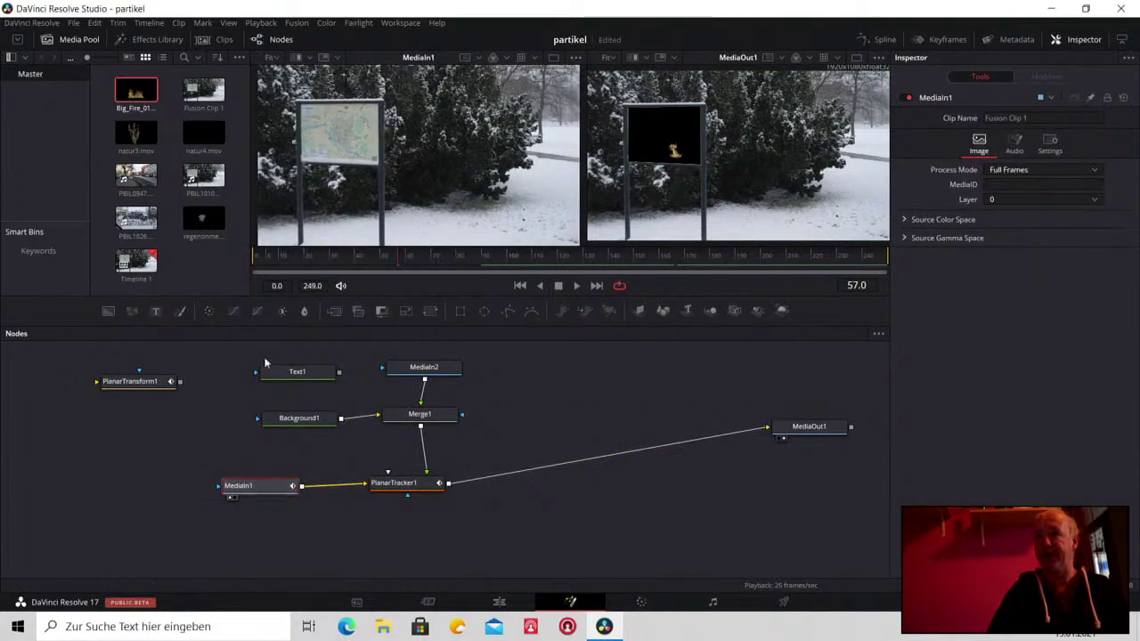
click(423, 485)
drag(816, 428, 809, 489)
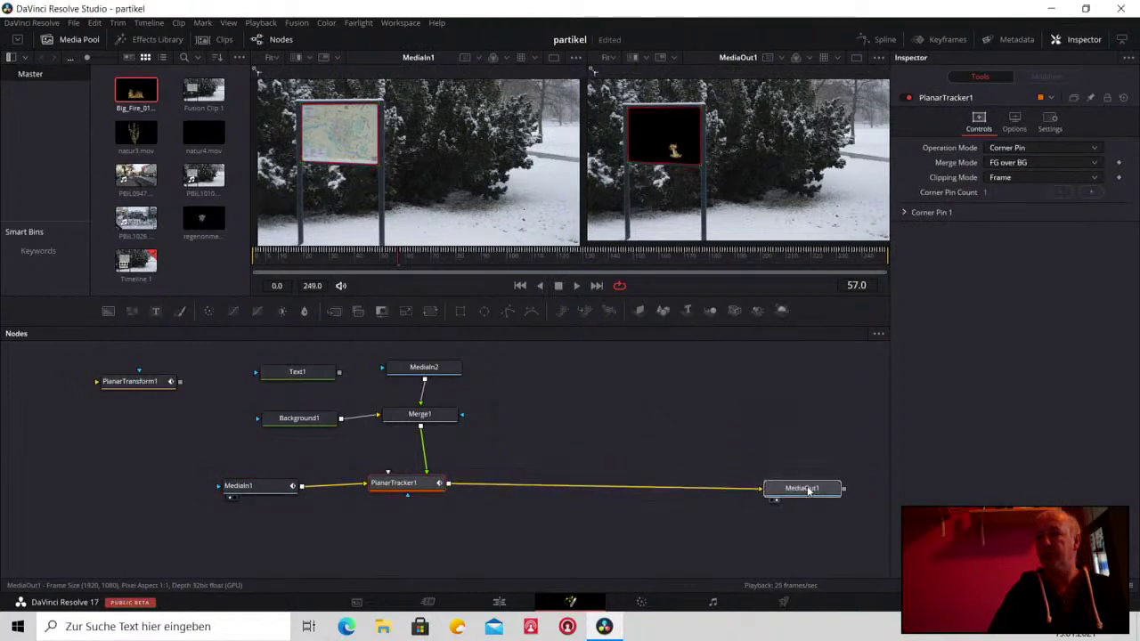
click(808, 490)
click(419, 482)
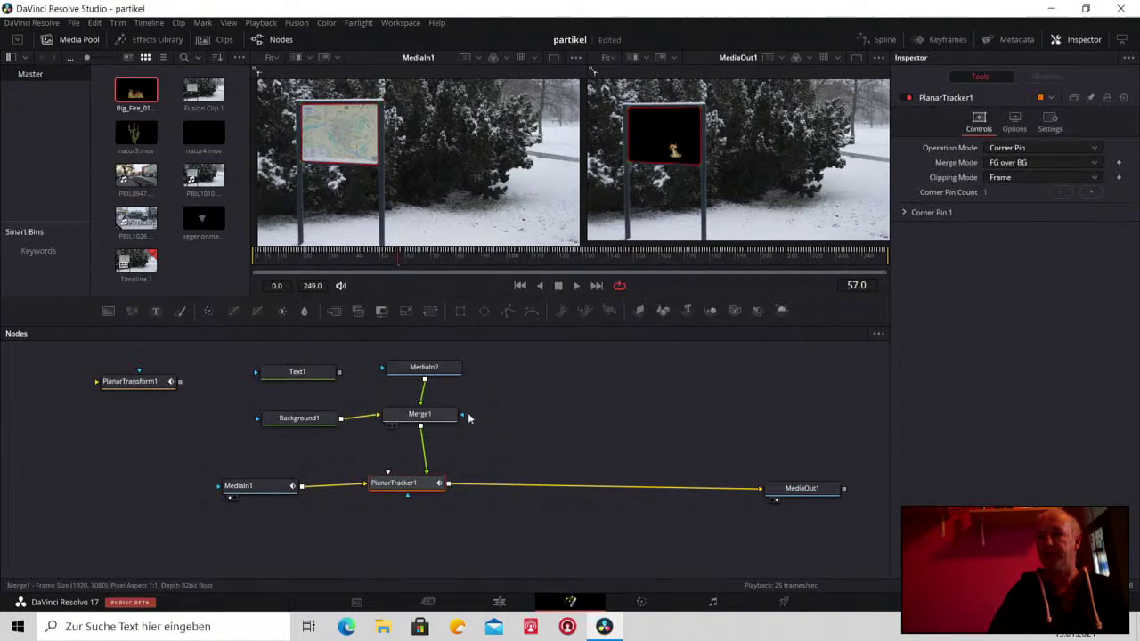
Play the composite from the first frame and stop at frame 157 to check tracking
click(521, 286)
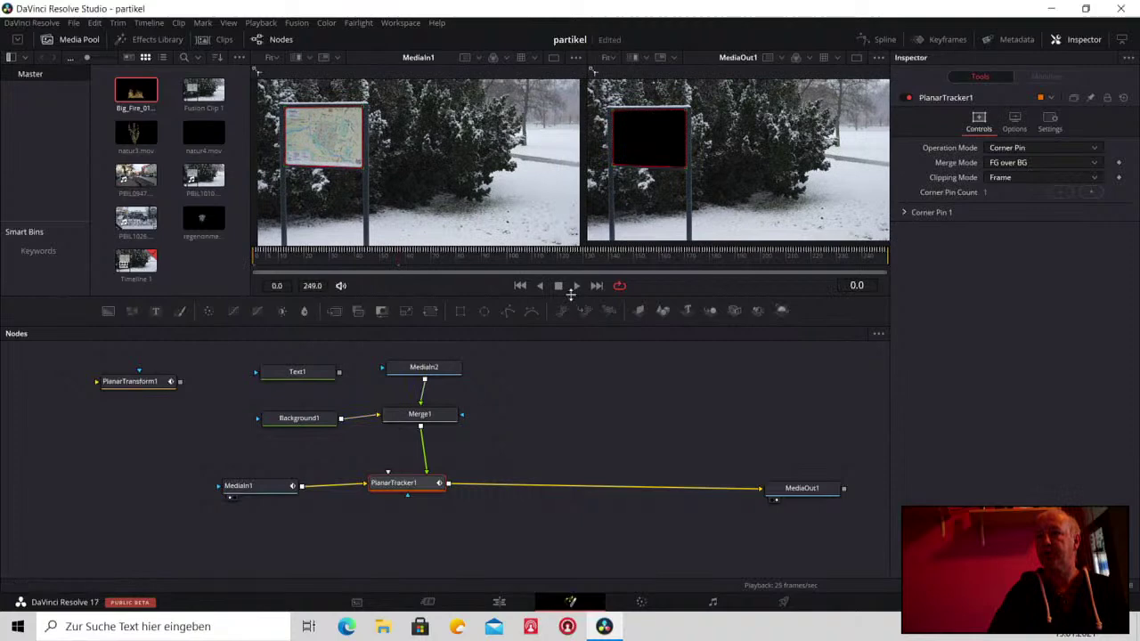
click(577, 289)
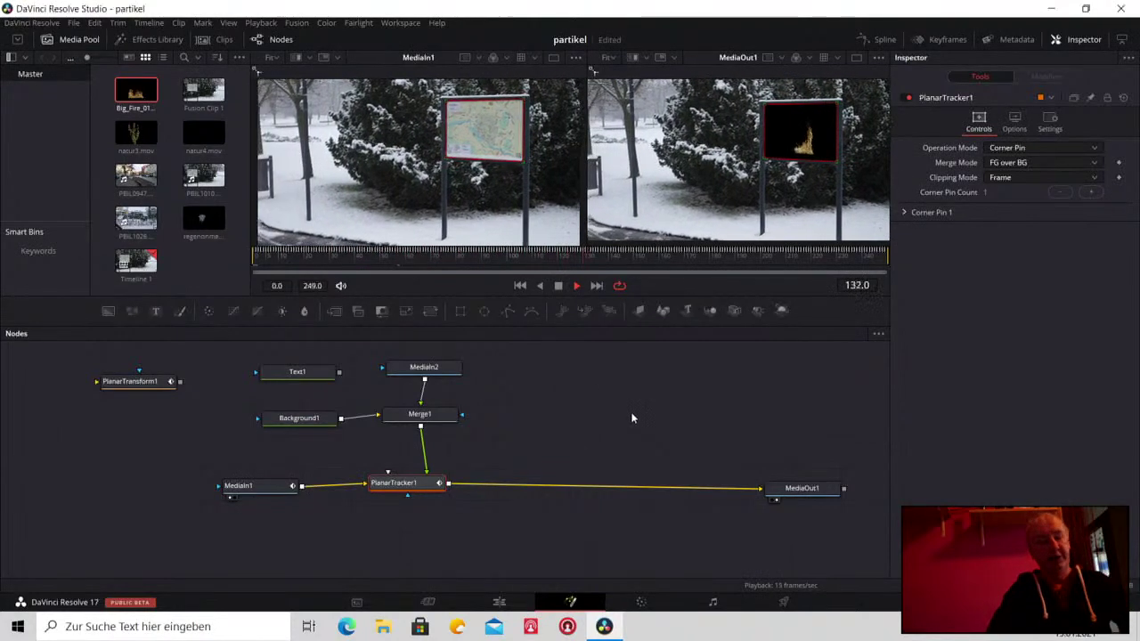
click(560, 286)
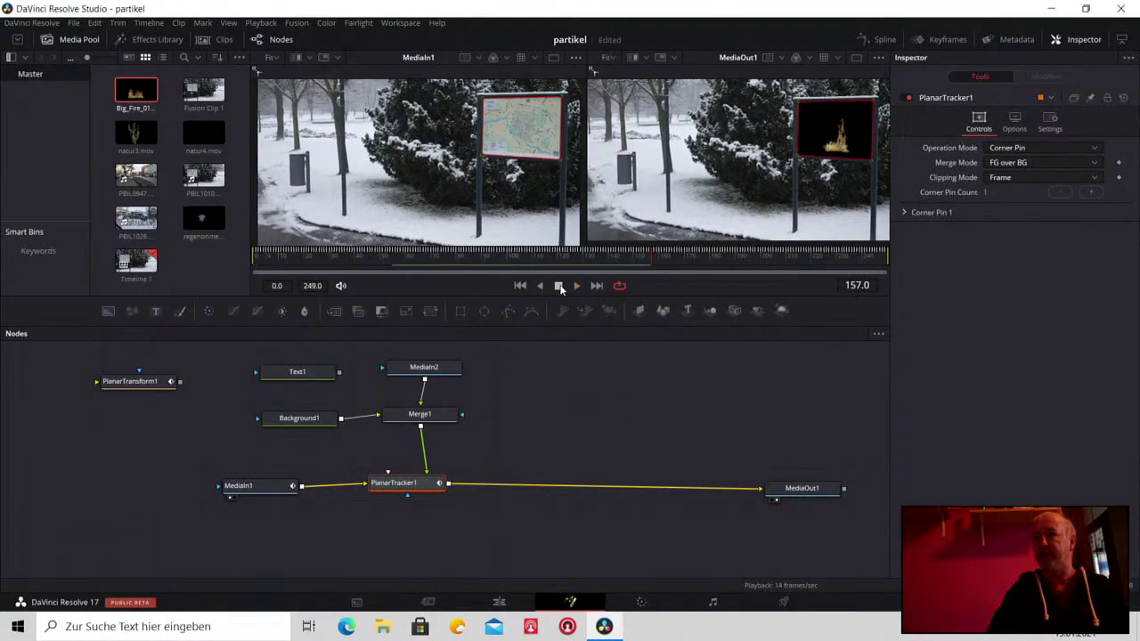
Spread the nodes out: Background1 further left, MediaIn2 up, Merge1 down
drag(316, 430, 259, 428)
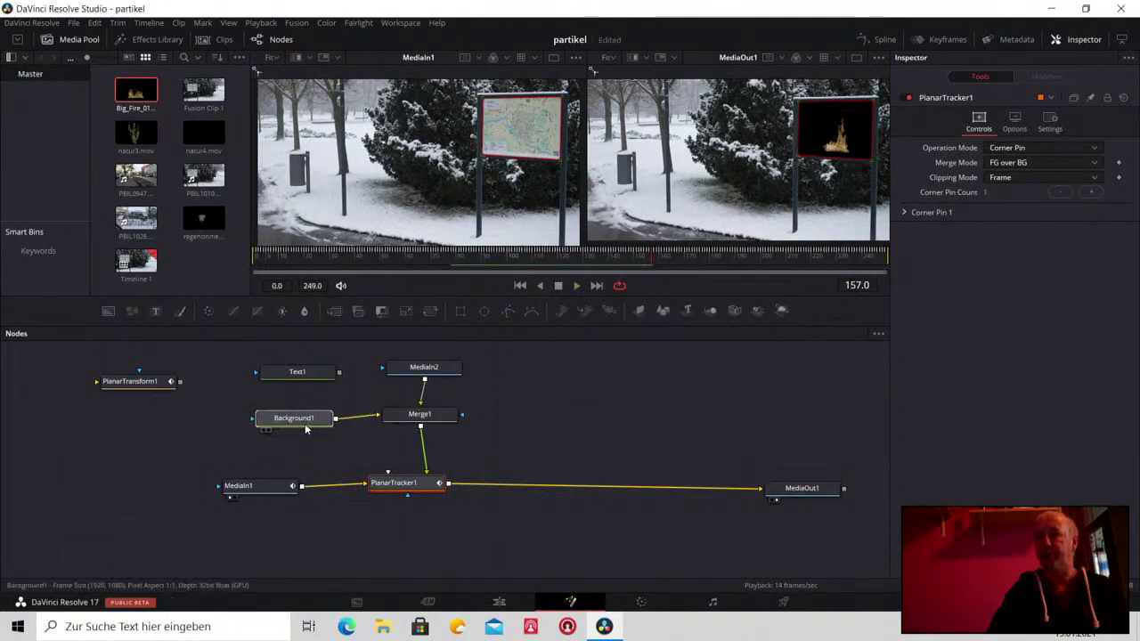
click(259, 428)
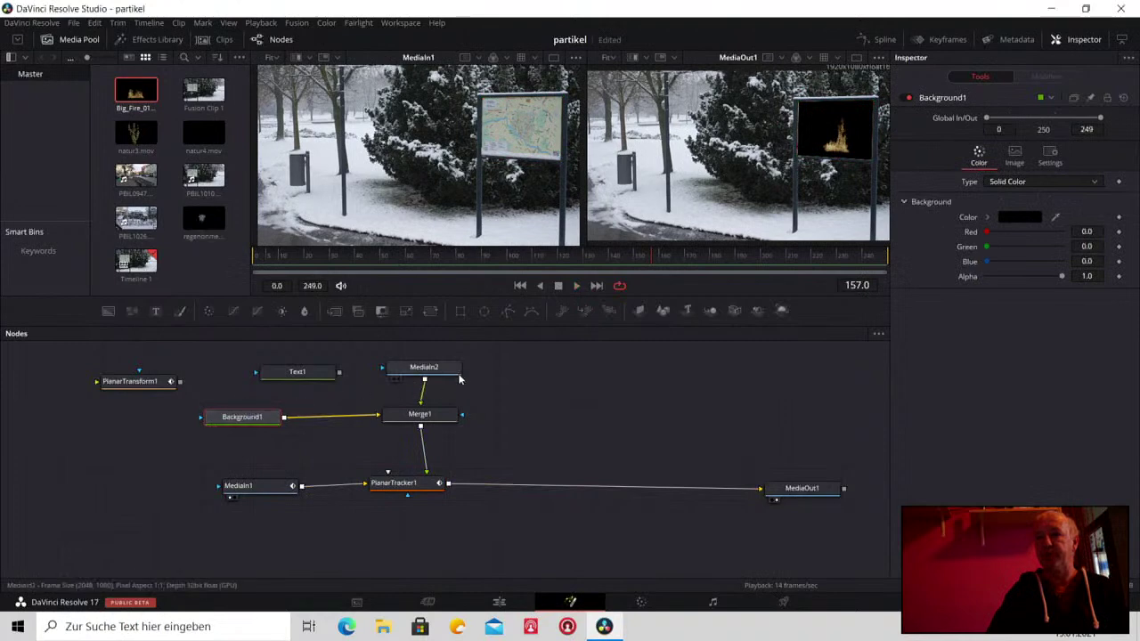
drag(449, 370, 449, 361)
drag(431, 422, 430, 437)
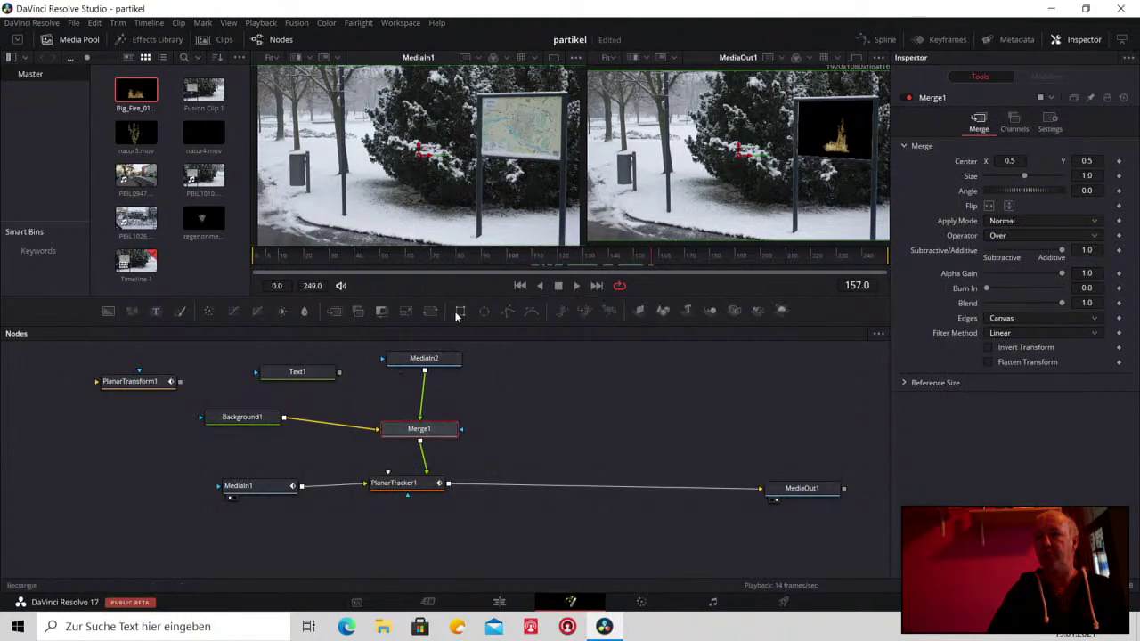
Insert Transform1 between MediaIn2 and Merge1, scale the fire to 1.76 and shift it upward
drag(428, 313, 422, 398)
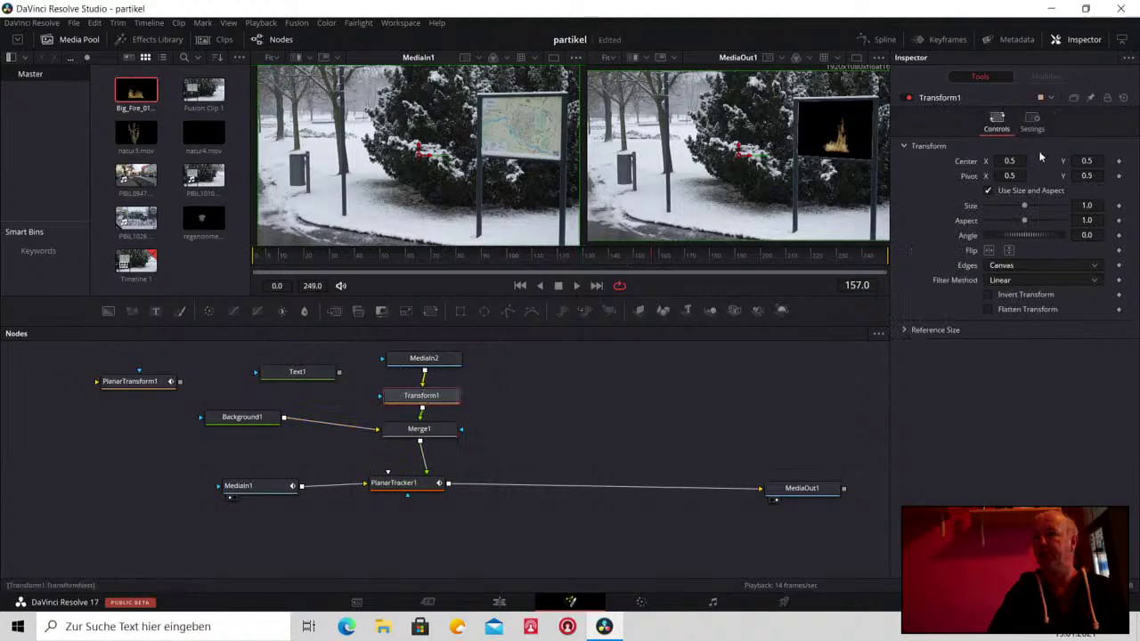
drag(1023, 206, 1026, 207)
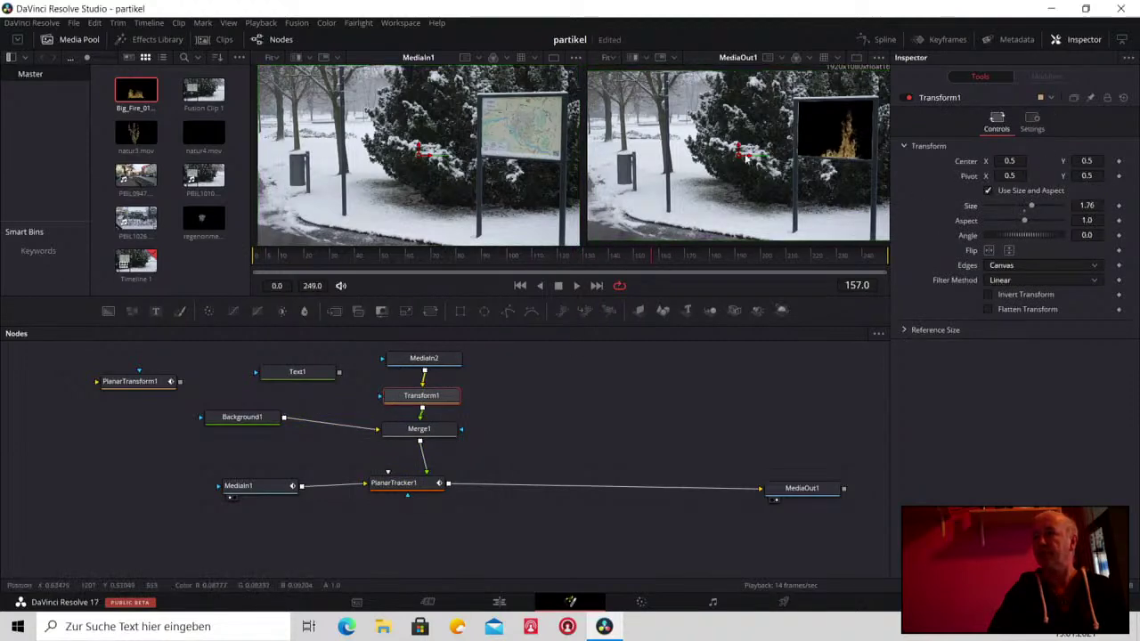
drag(738, 159, 735, 133)
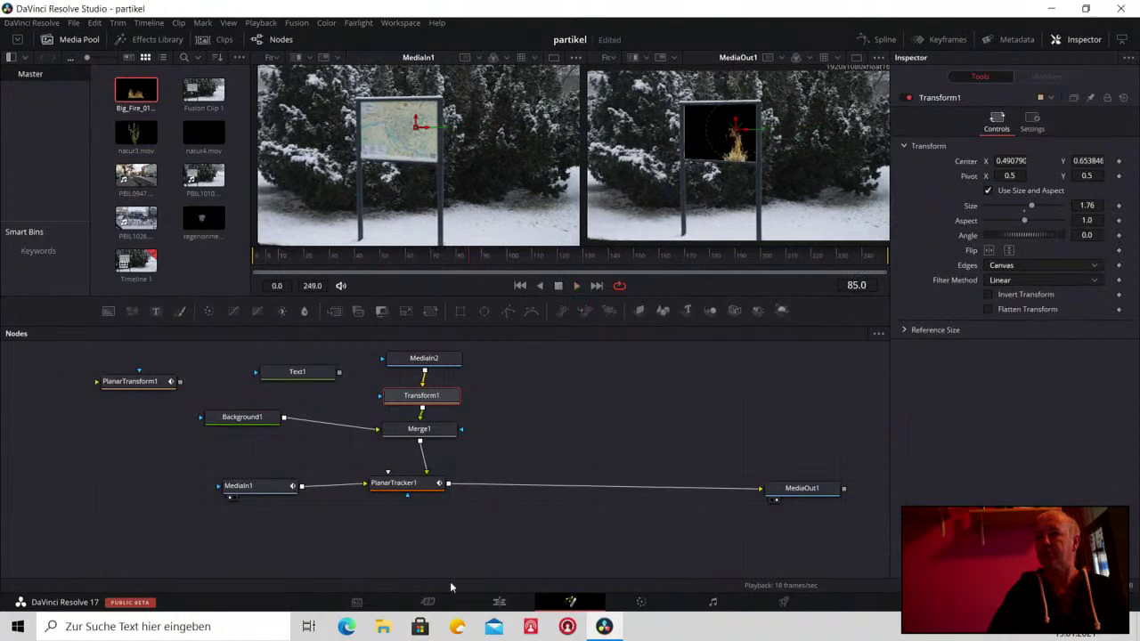
click(502, 602)
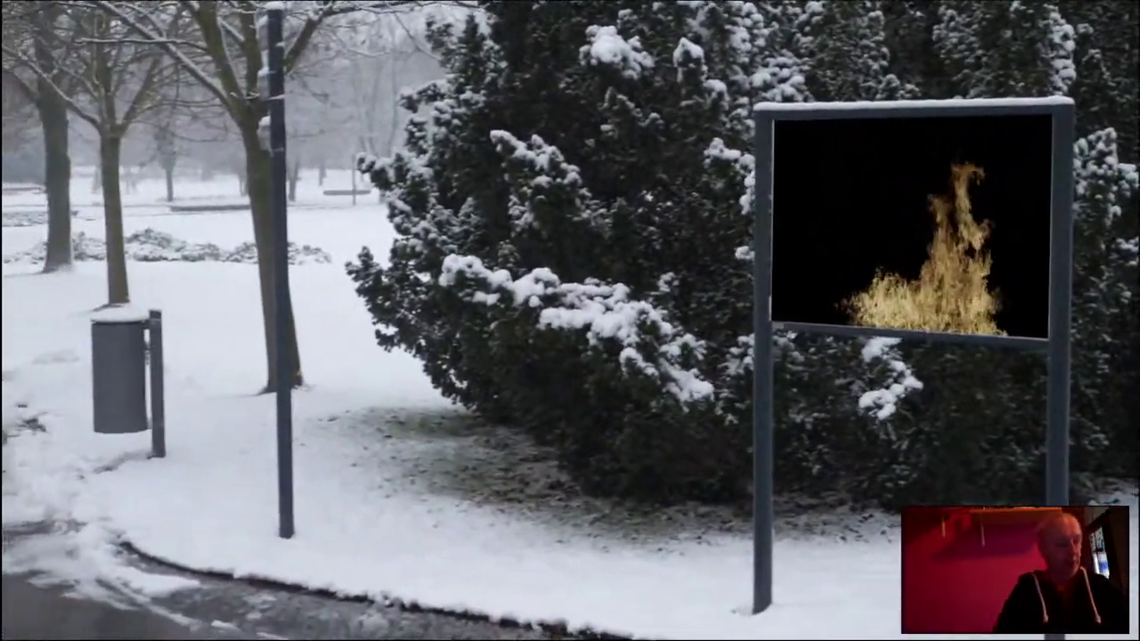
key(Escape)
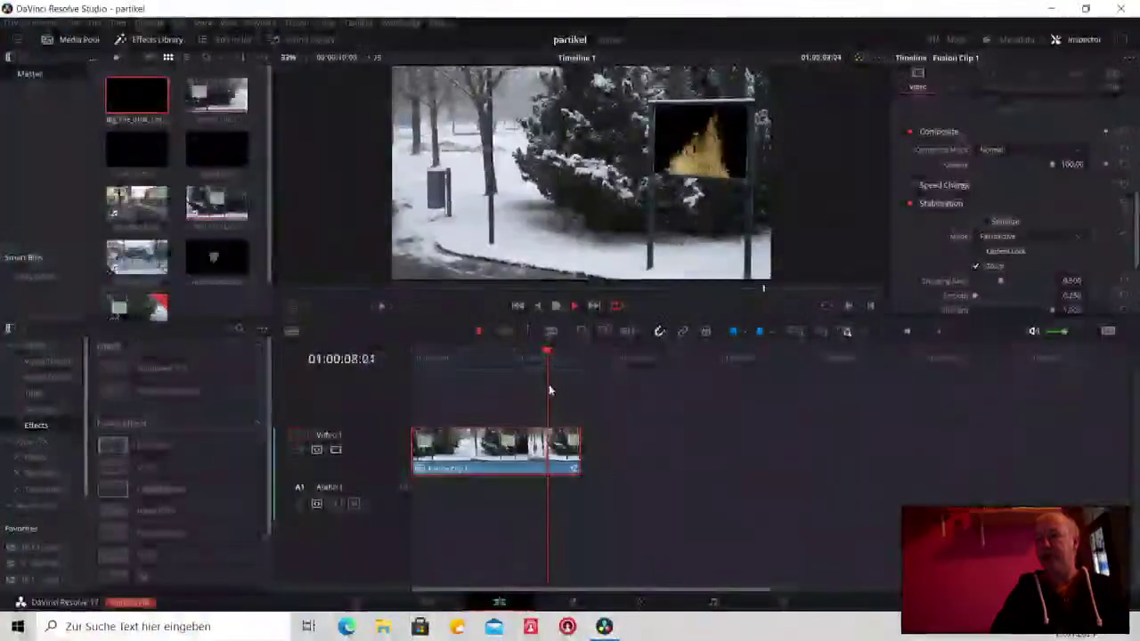
key(space)
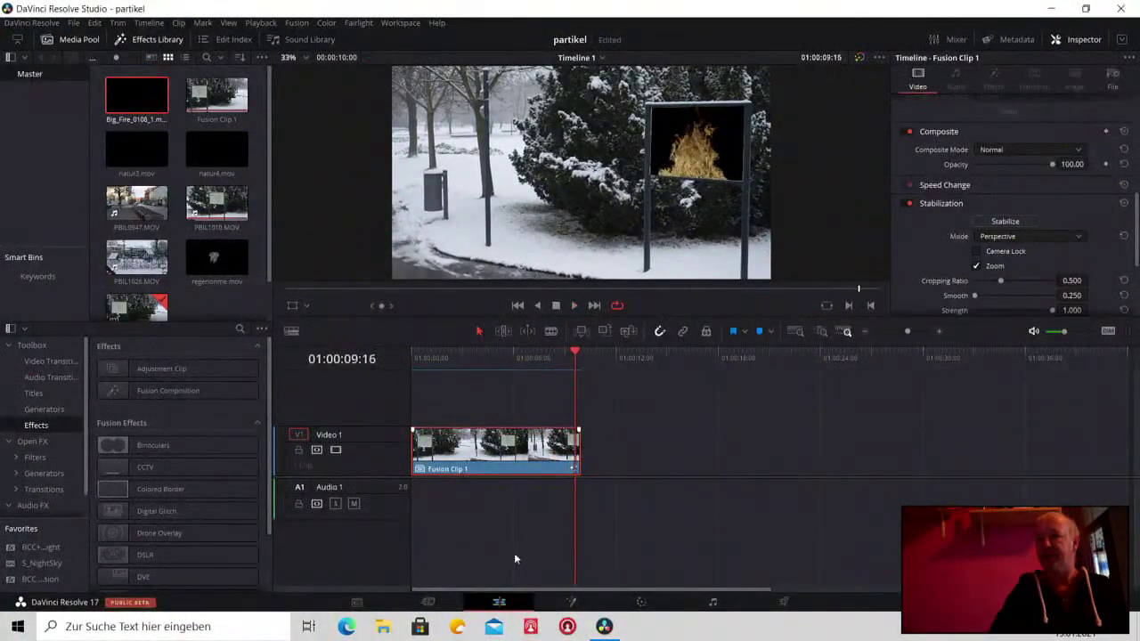
click(572, 604)
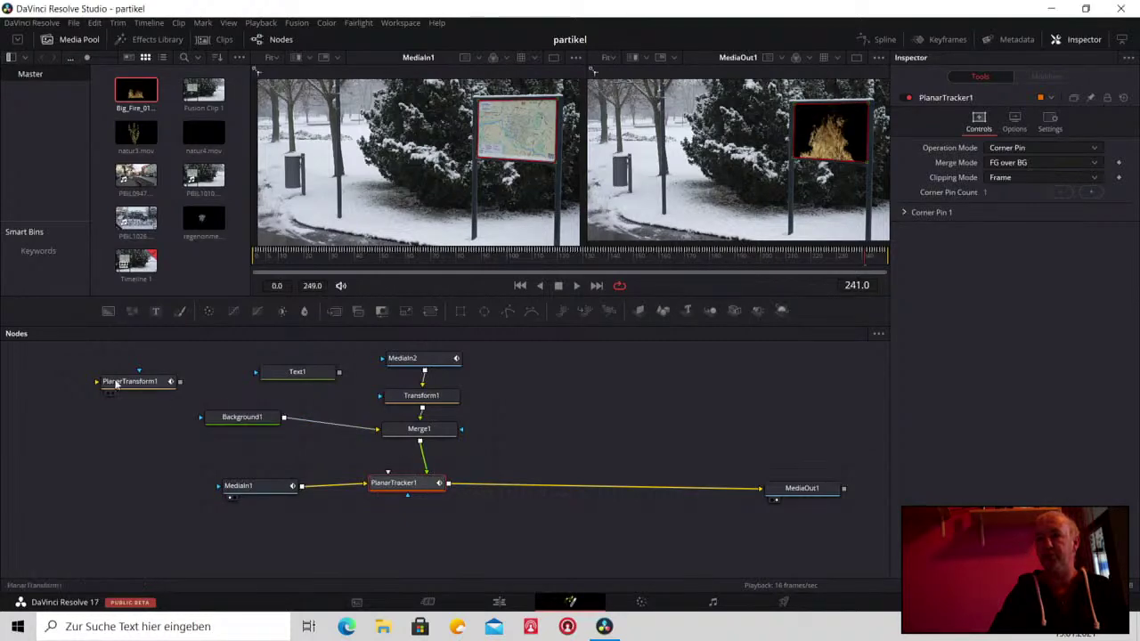
Place PlanarTransform1 and Text1 beside Transform1, with Text1 placed just before MediaOut1
drag(122, 385, 547, 392)
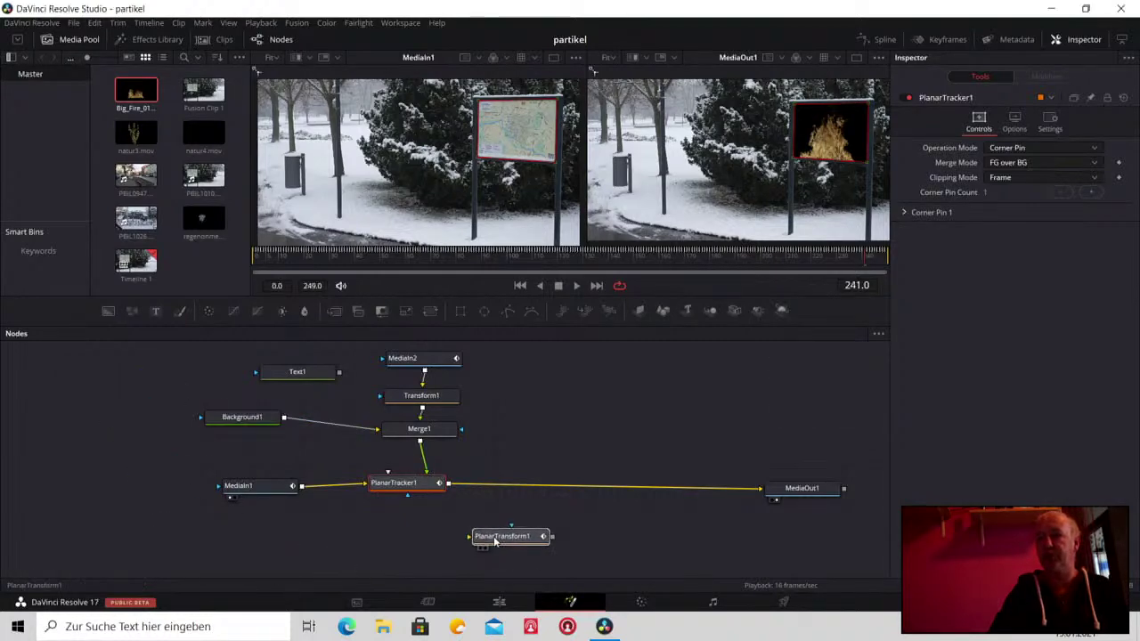
click(548, 392)
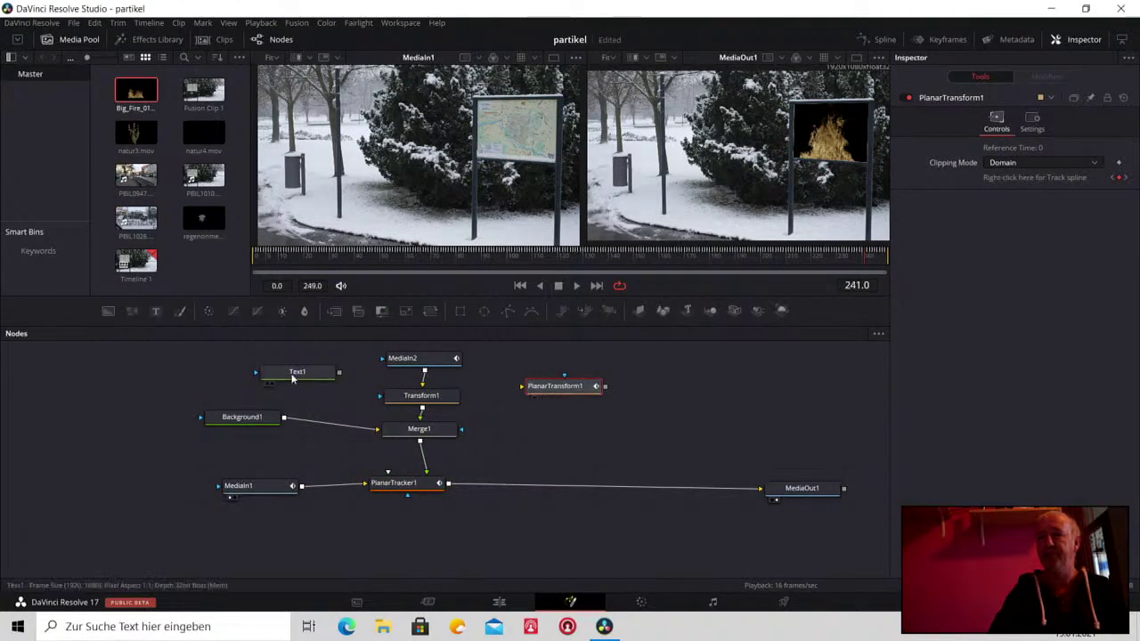
drag(292, 379, 717, 394)
click(701, 392)
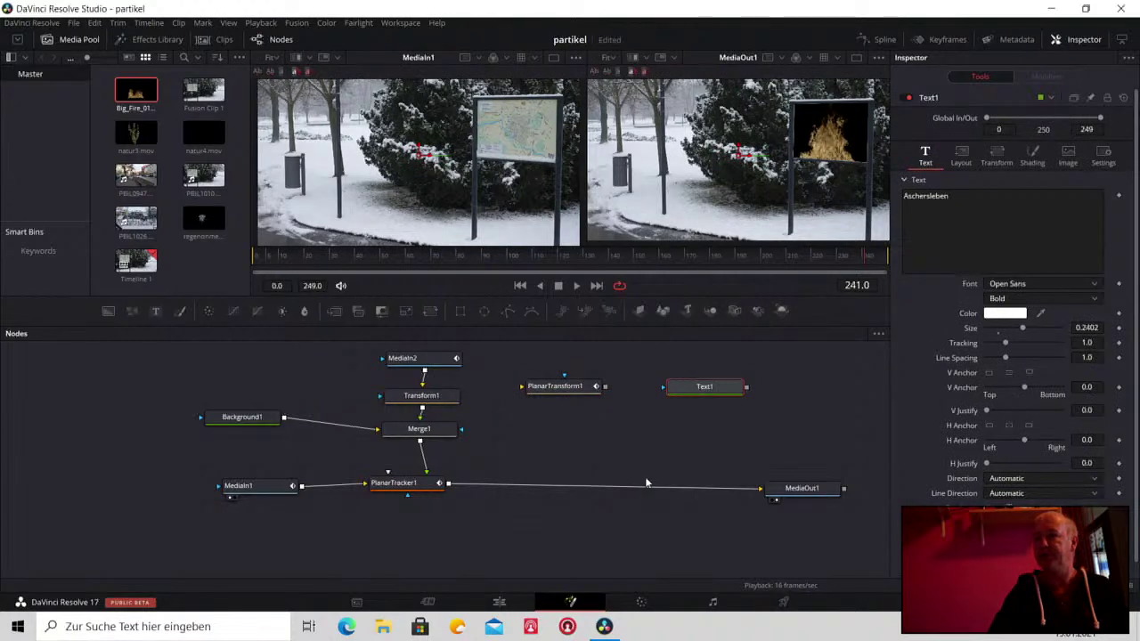
mouse_move(647, 484)
mouse_down()
mouse_move(563, 394)
mouse_move(559, 485)
mouse_up()
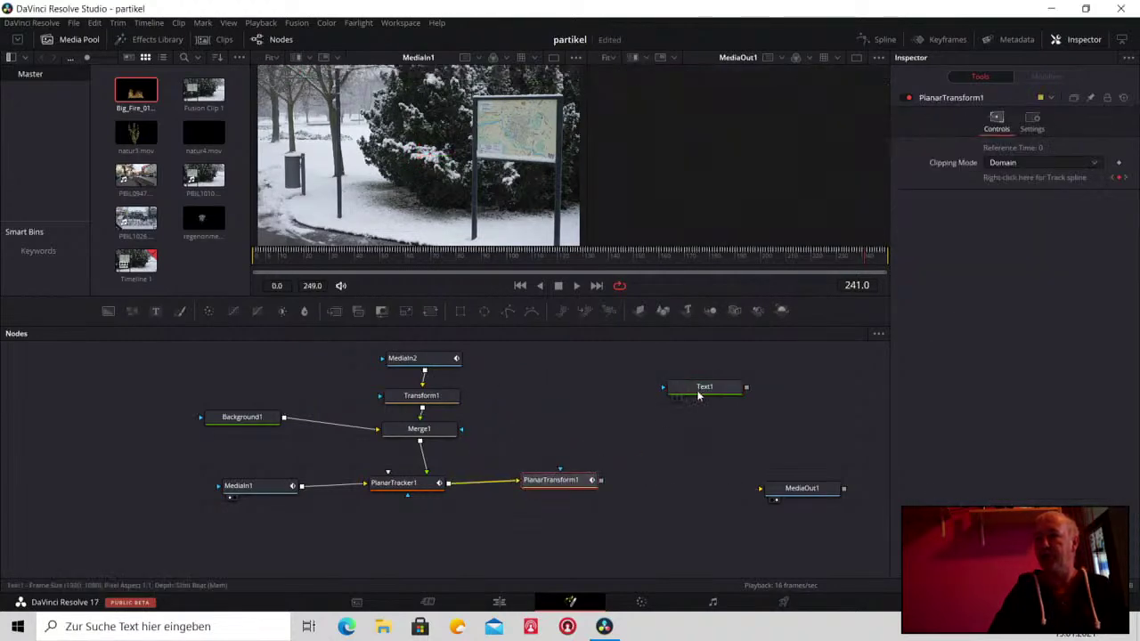
mouse_move(699, 392)
mouse_down()
mouse_move(668, 485)
mouse_move(651, 486)
mouse_move(785, 496)
mouse_up()
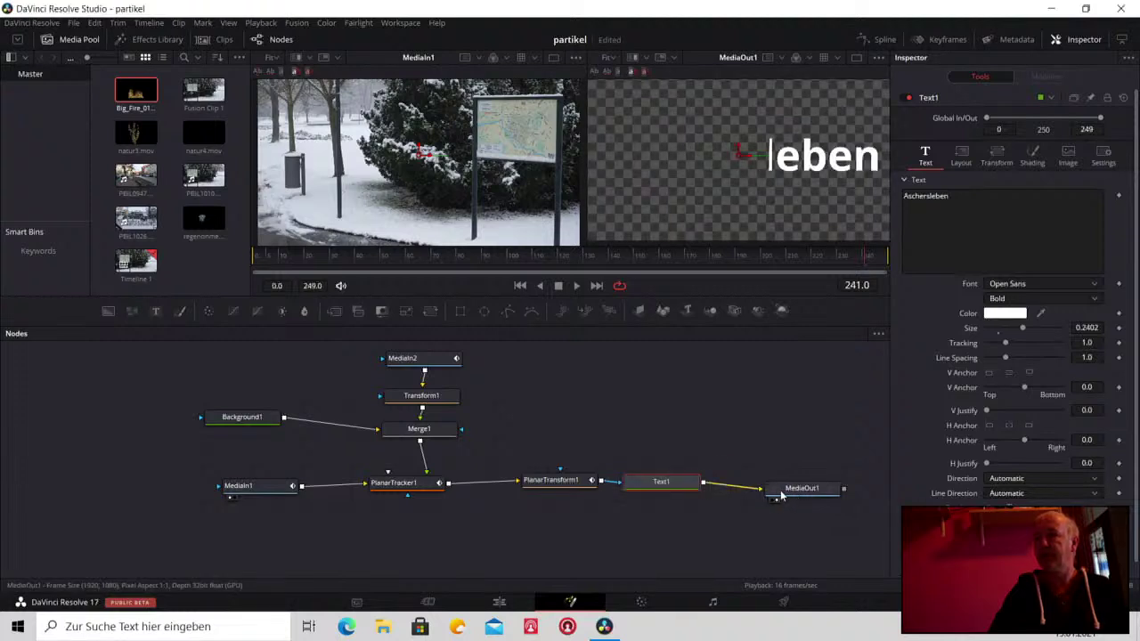
Lift both nodes out of the chain, link PlanarTransform1 into Text1, and add an unlinked Merge2
drag(569, 488, 609, 415)
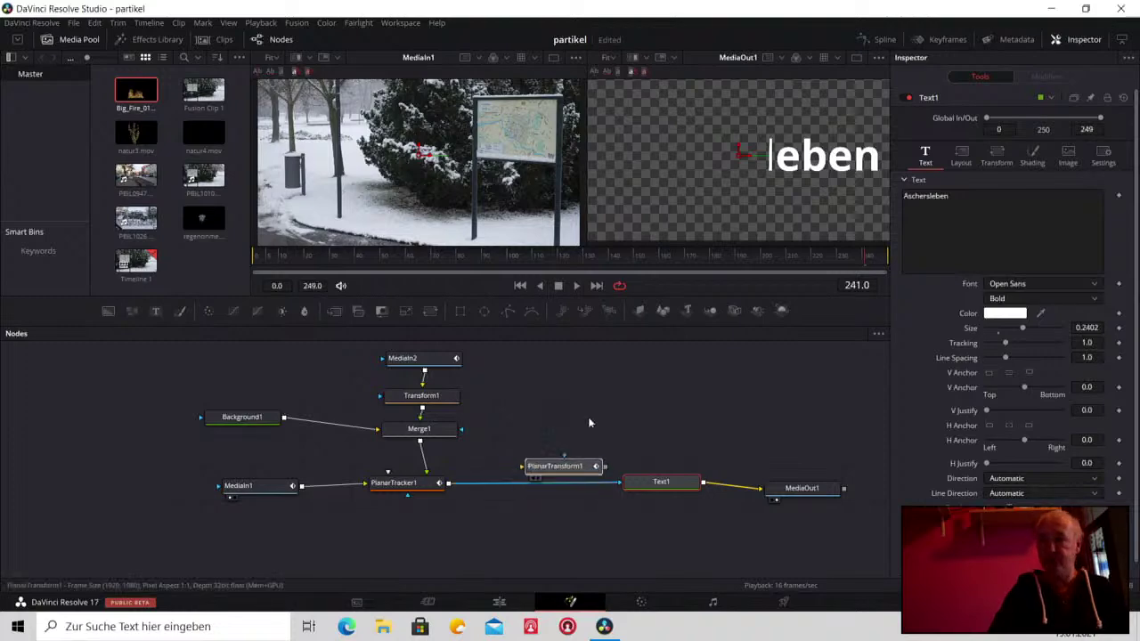
drag(658, 481, 690, 415)
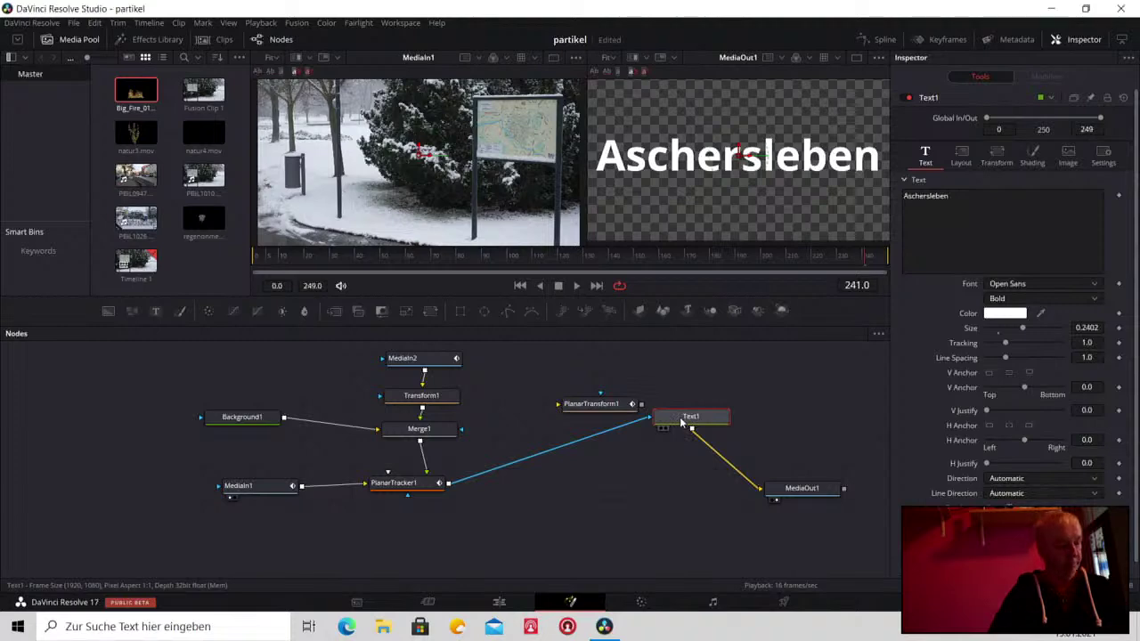
drag(682, 423, 689, 416)
drag(602, 408, 545, 409)
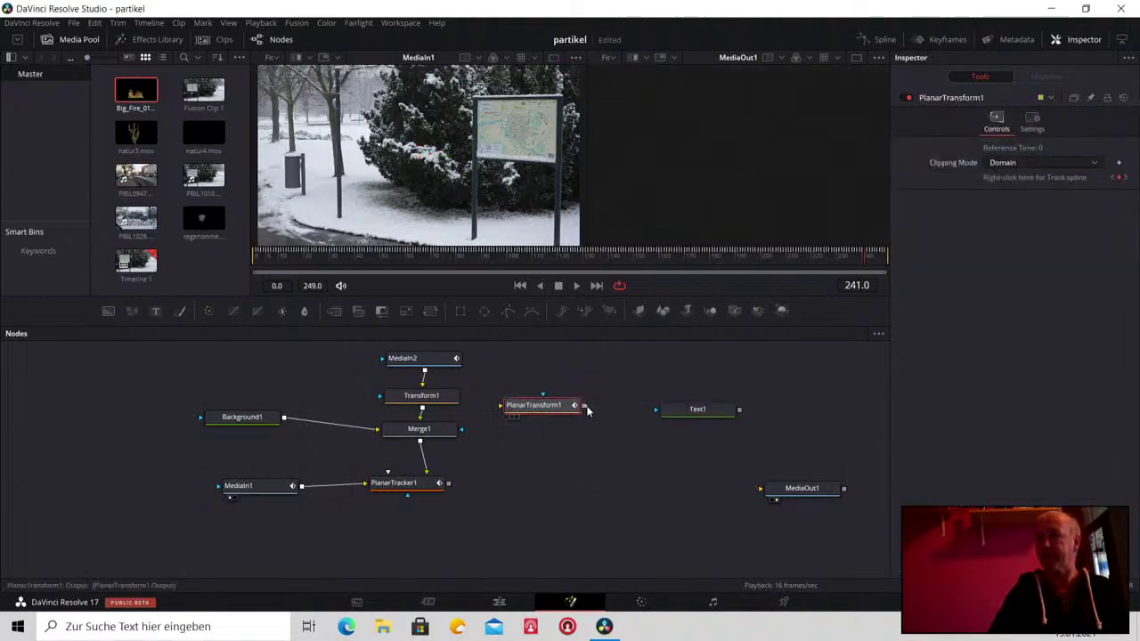
mouse_move(586, 409)
mouse_down()
mouse_move(677, 412)
mouse_move(643, 411)
mouse_up()
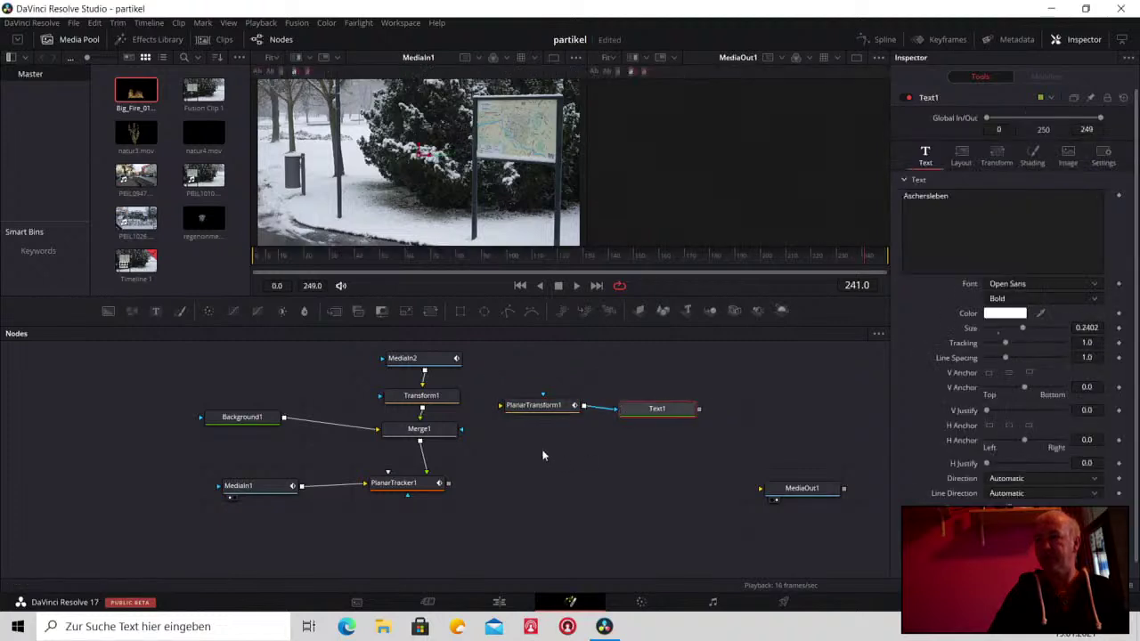
mouse_move(335, 312)
mouse_down()
mouse_move(572, 499)
mouse_move(575, 487)
mouse_up()
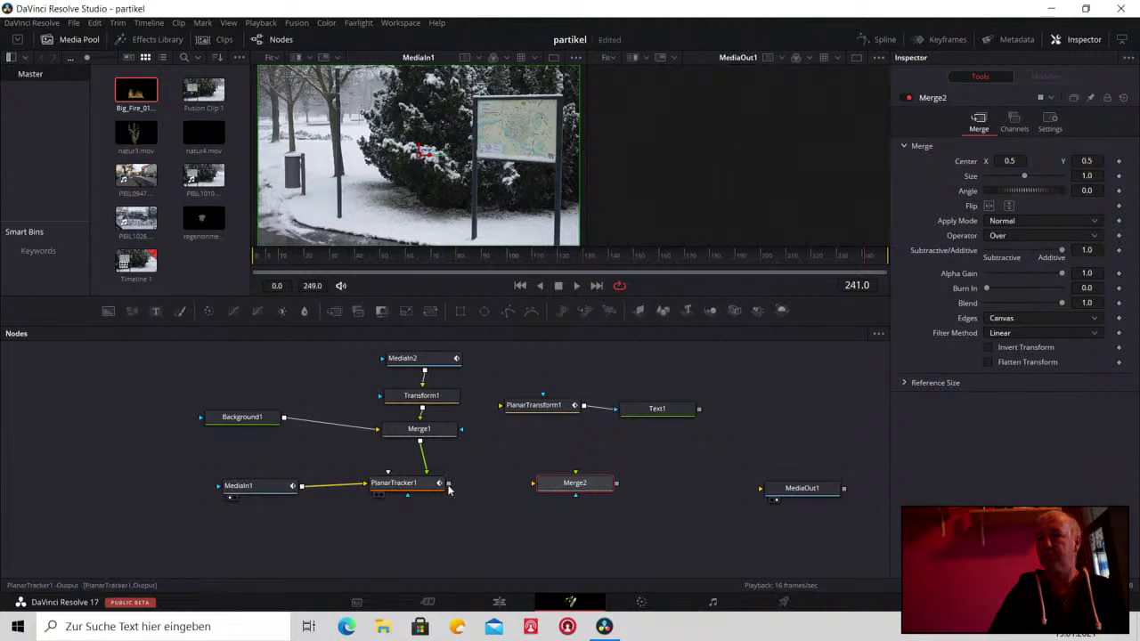
Wire Merge2 with PlanarTracker1 as background, Text1 as foreground, and output to MediaOut1
drag(449, 487, 533, 489)
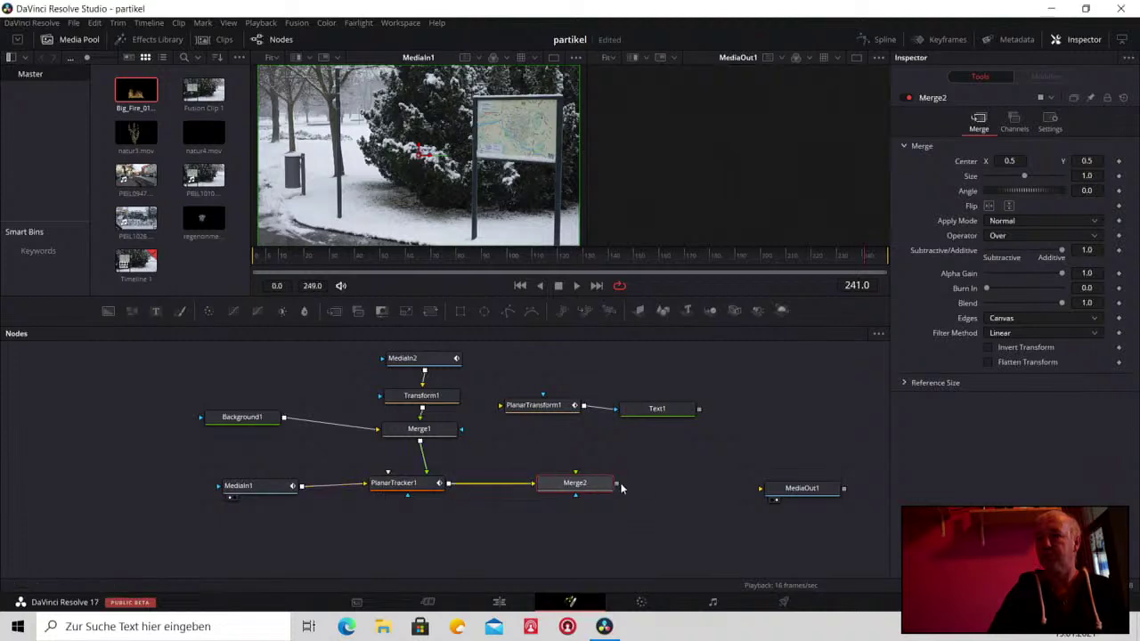
drag(617, 483, 762, 488)
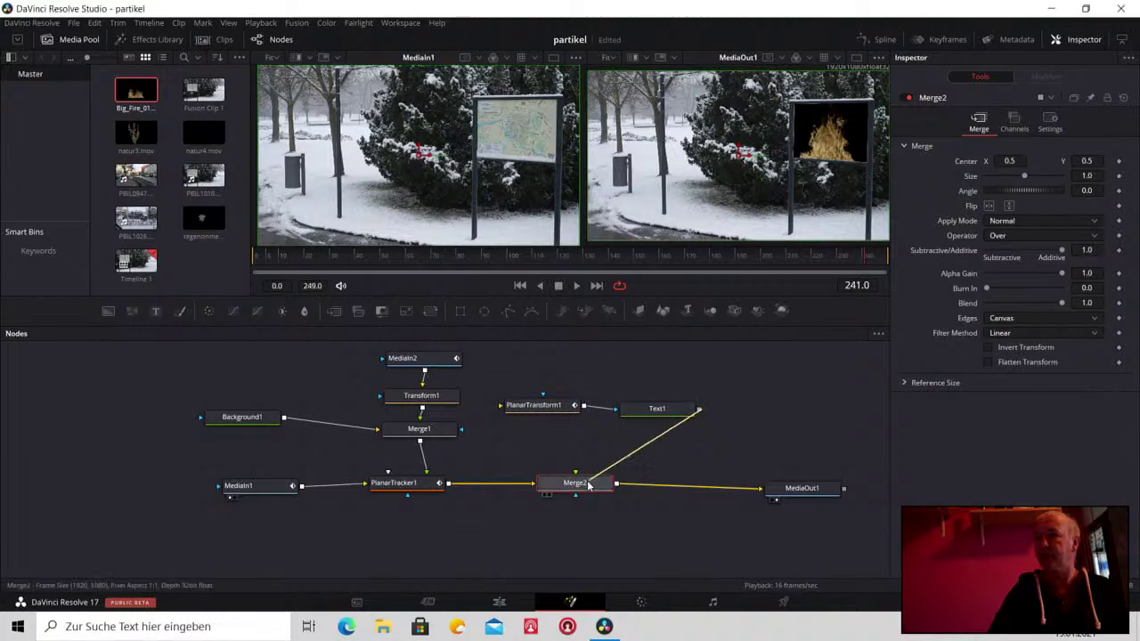
drag(699, 409, 588, 483)
Stack PlanarTransform1 above Text1, check playback at frame 74, and pull Text1 out of the merge
drag(534, 405, 642, 370)
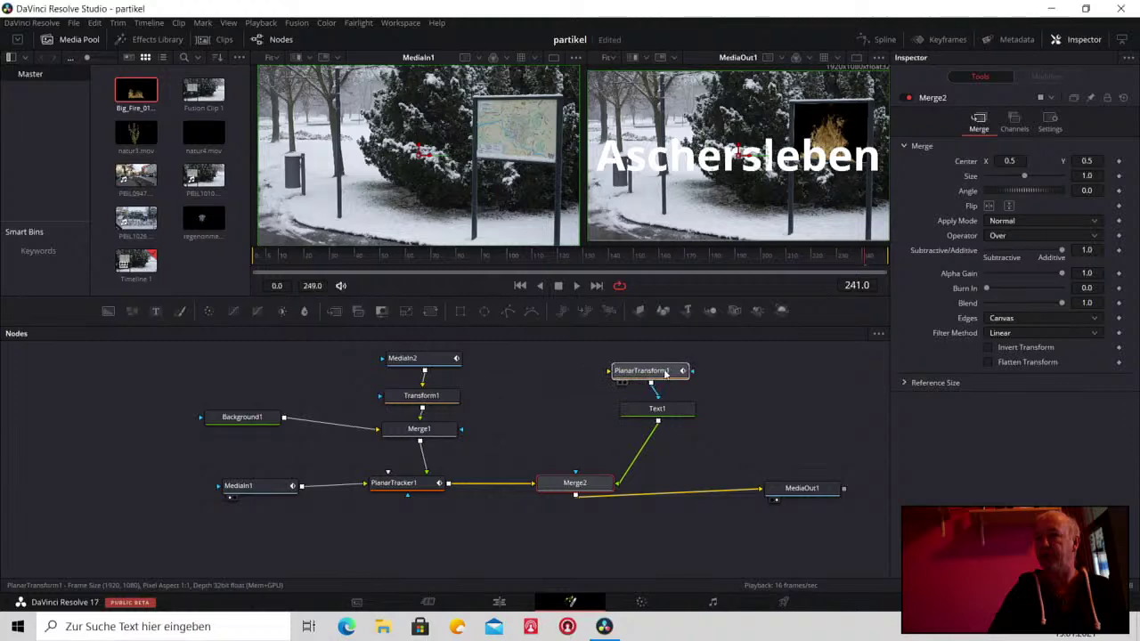
drag(646, 416, 642, 417)
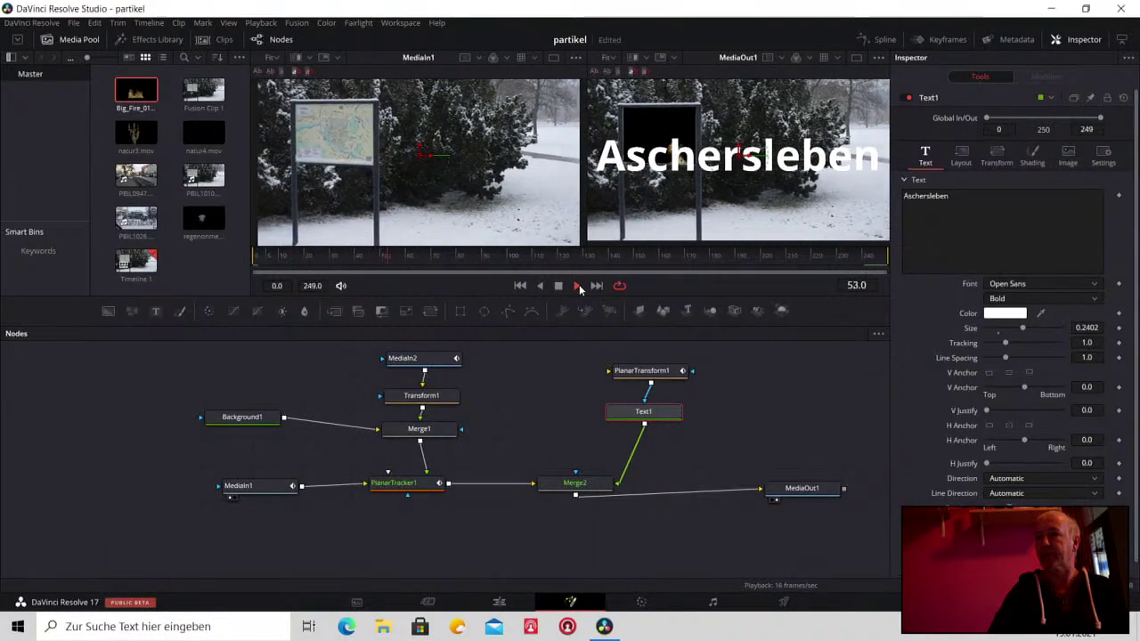
click(561, 286)
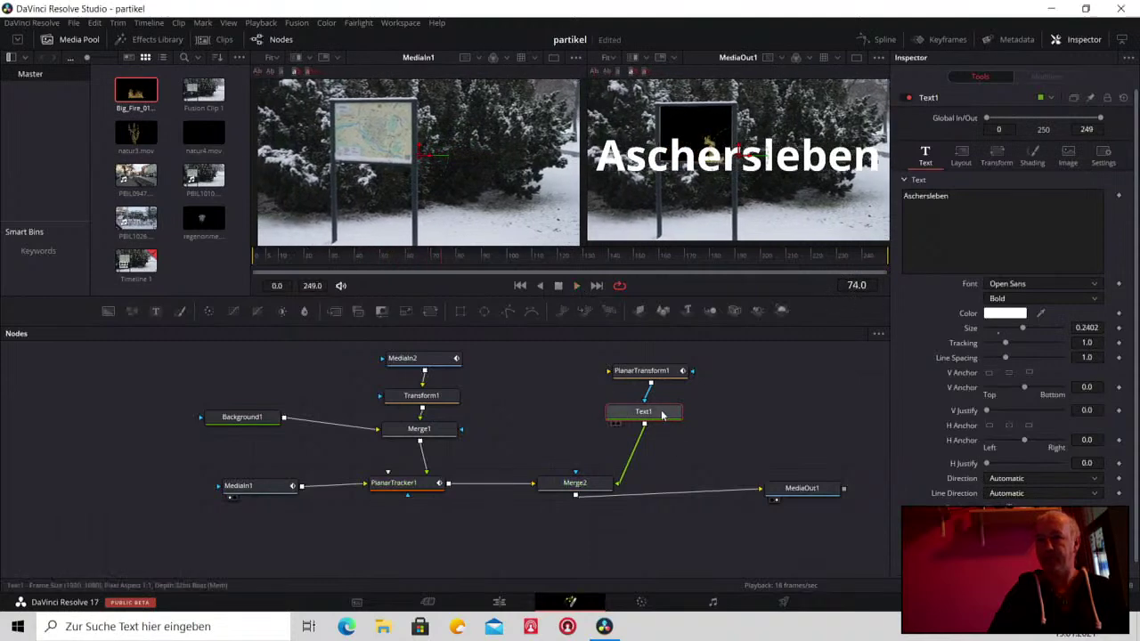
drag(662, 412, 560, 396)
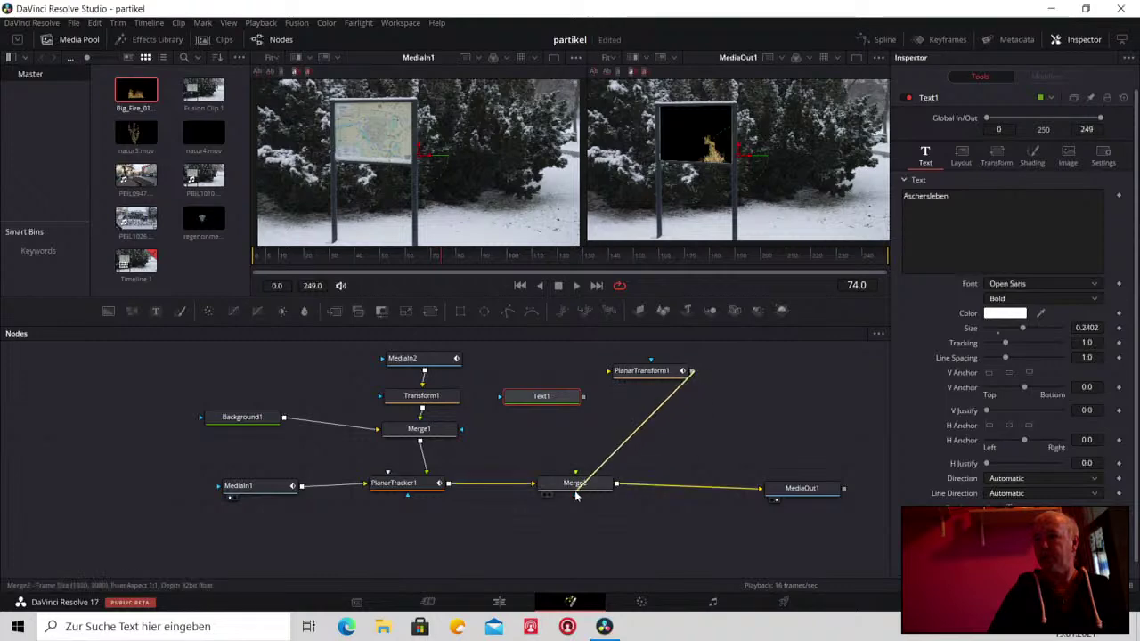
Chain Text1 into PlanarTransform1 and PlanarTransform1 into Merge2, with Text1 placed directly above
drag(643, 455, 579, 487)
mouse_move(602, 389)
mouse_down()
mouse_move(609, 371)
mouse_move(643, 392)
mouse_up()
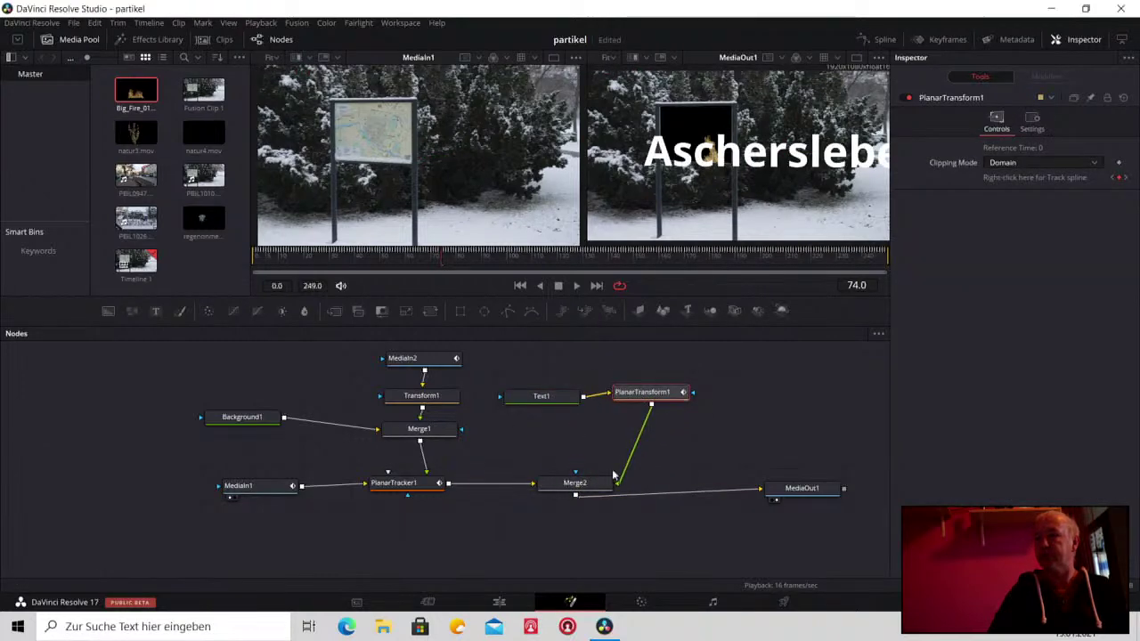
mouse_move(540, 395)
mouse_down()
mouse_move(629, 365)
mouse_move(587, 440)
mouse_up()
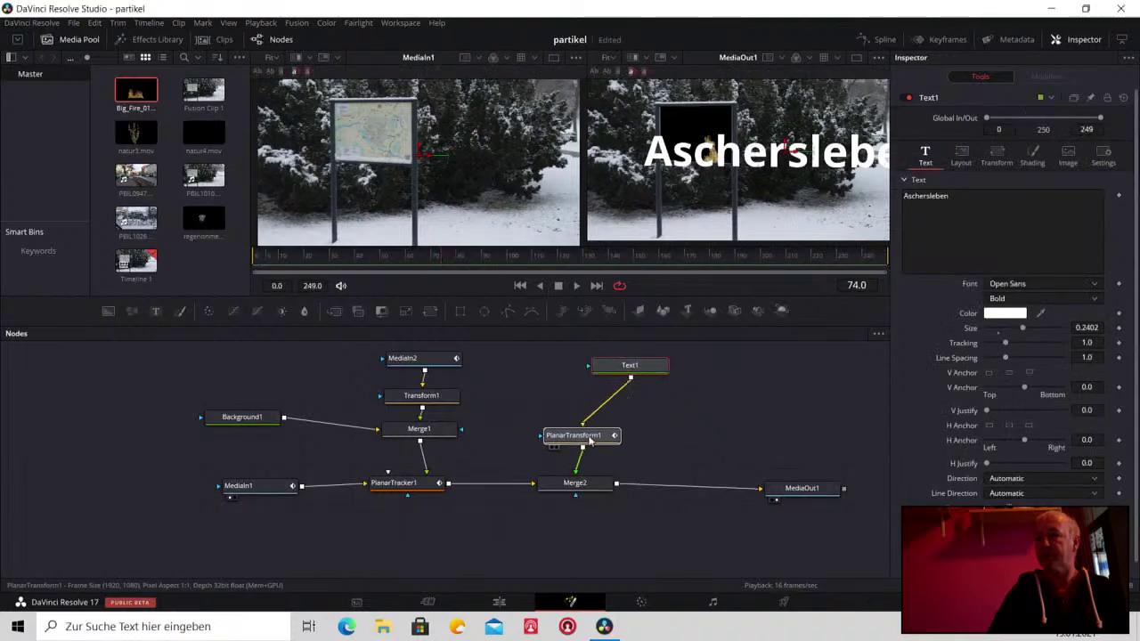
drag(630, 373, 601, 377)
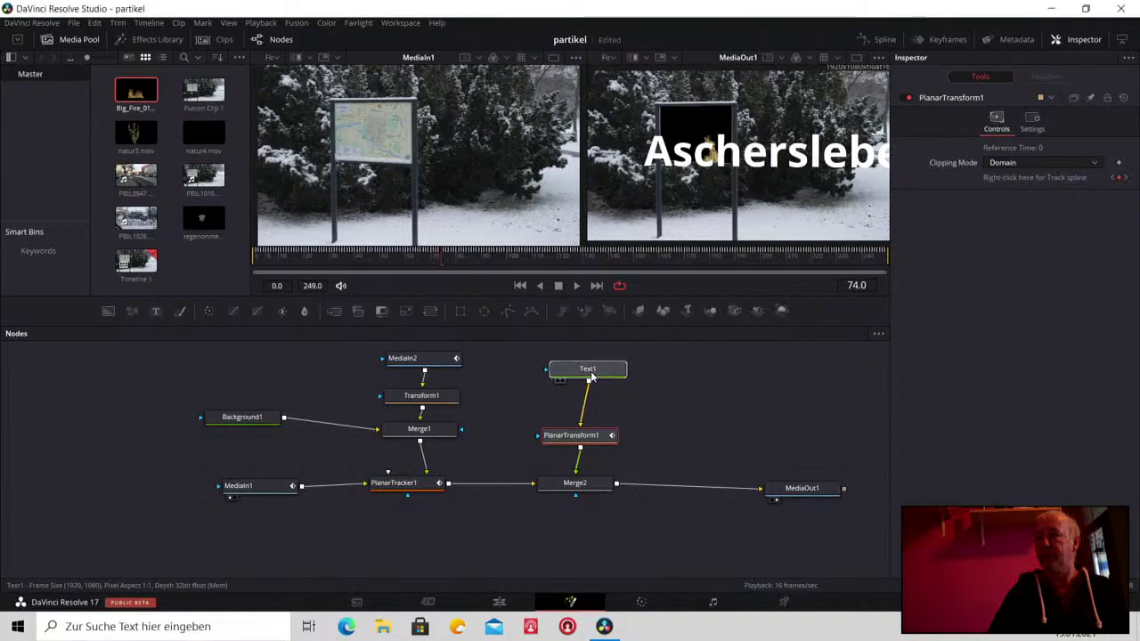
click(591, 378)
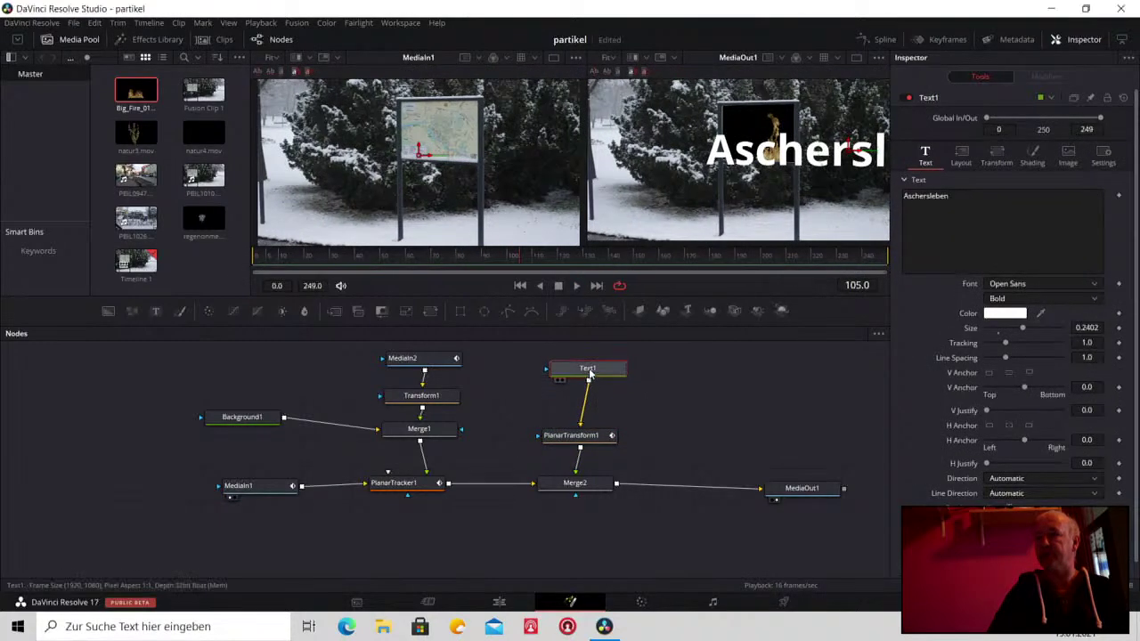
drag(589, 374, 582, 360)
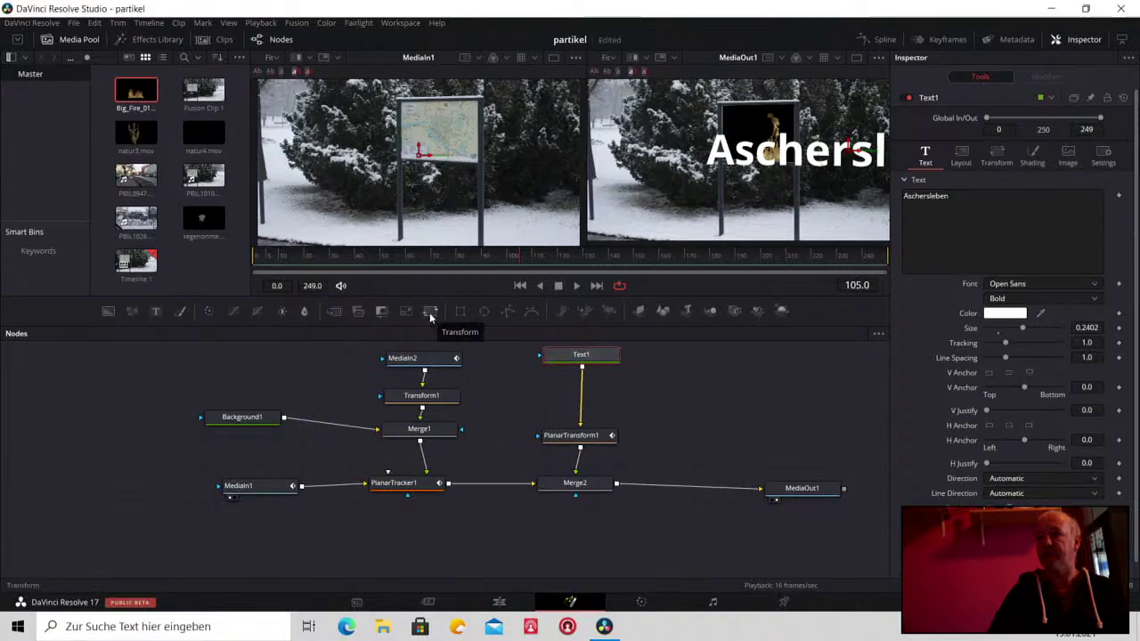
Insert Transform2 between Text1 and PlanarTransform1 and shrink the text to size 0.1496
mouse_move(429, 312)
mouse_down()
mouse_move(592, 406)
mouse_move(583, 394)
mouse_up()
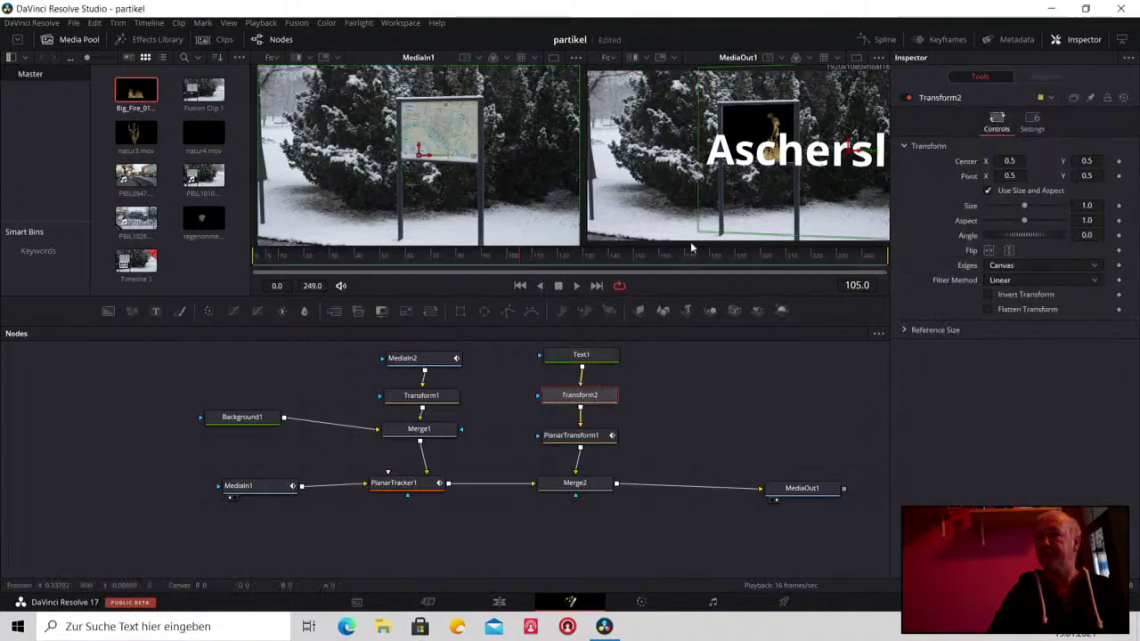
click(561, 355)
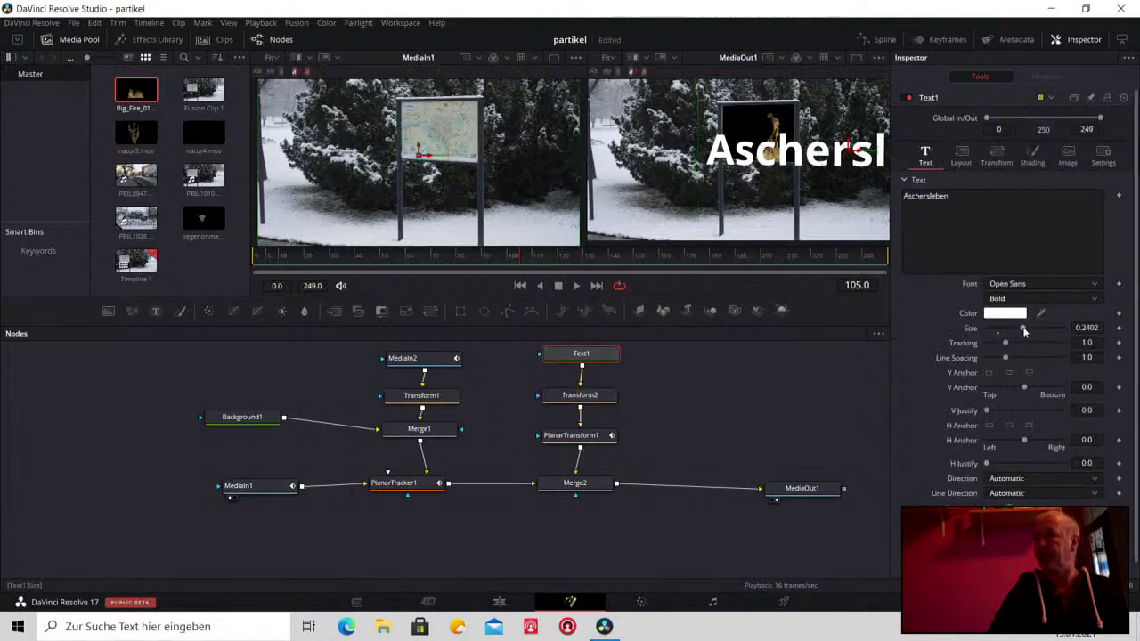
drag(1024, 331, 1009, 333)
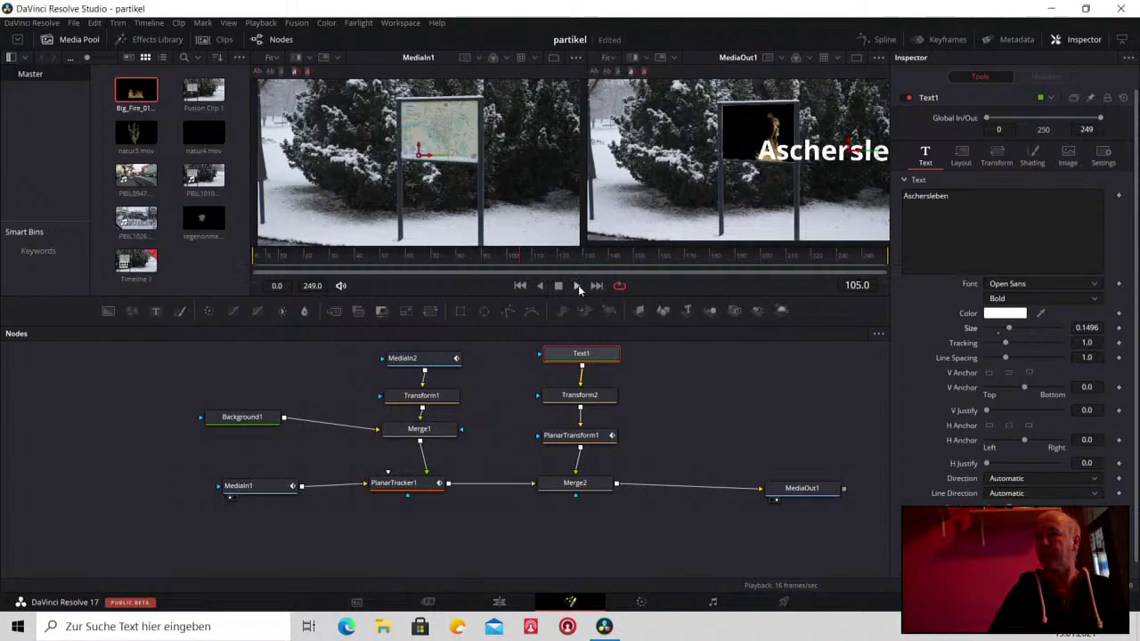
click(576, 287)
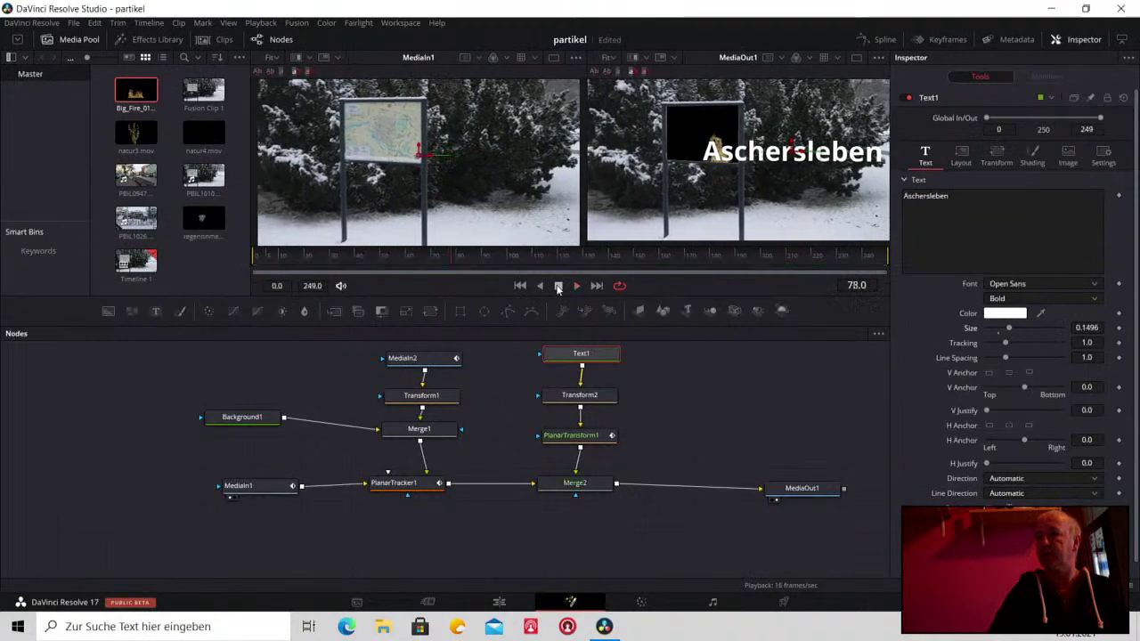
click(558, 286)
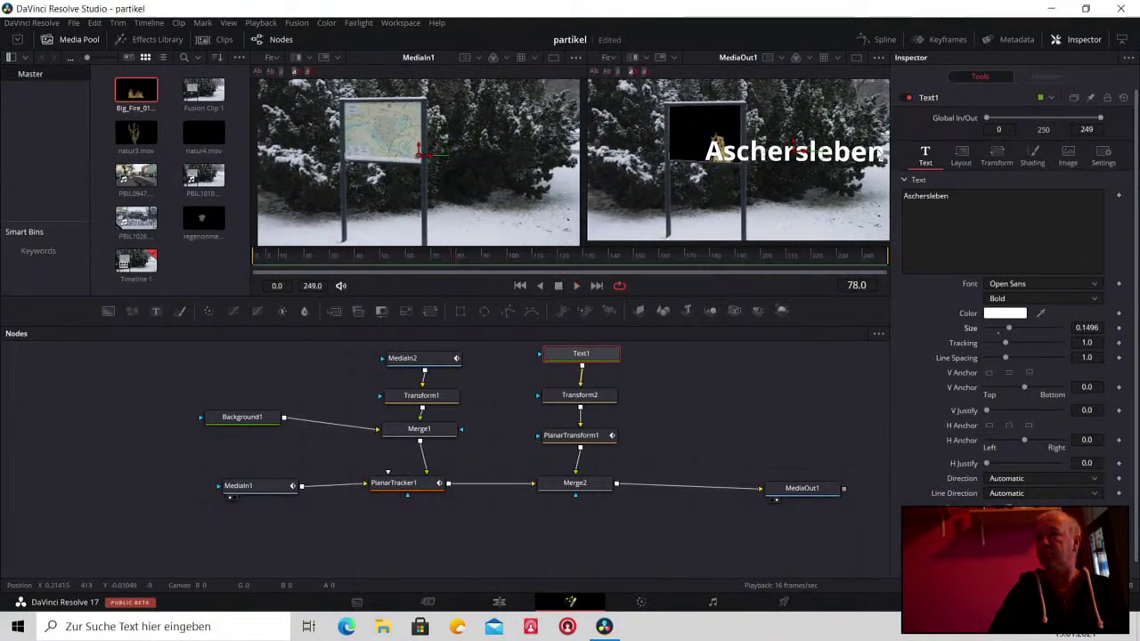
Move Transform2's center to about 0.21/0.36 so the text sits below the sign
click(593, 397)
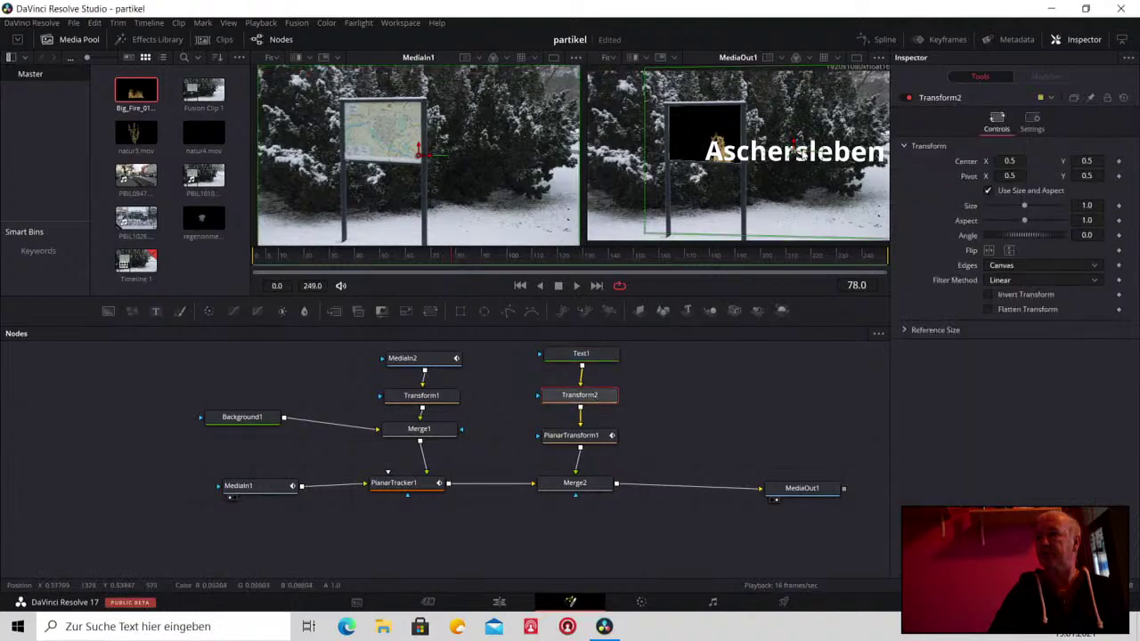
drag(795, 151, 712, 177)
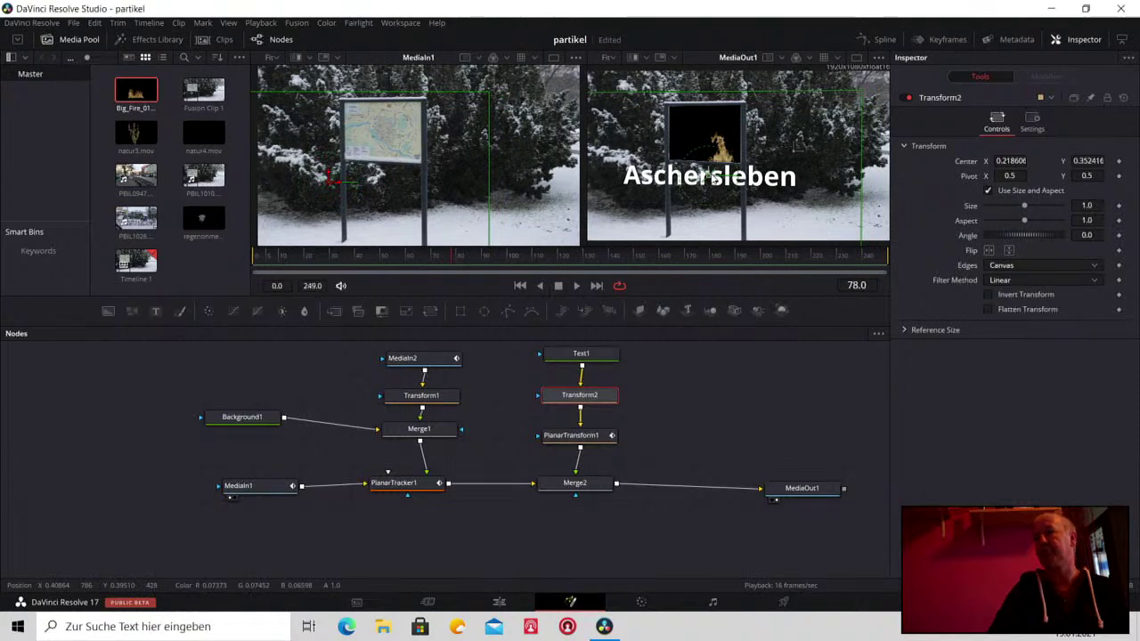
drag(711, 176, 708, 175)
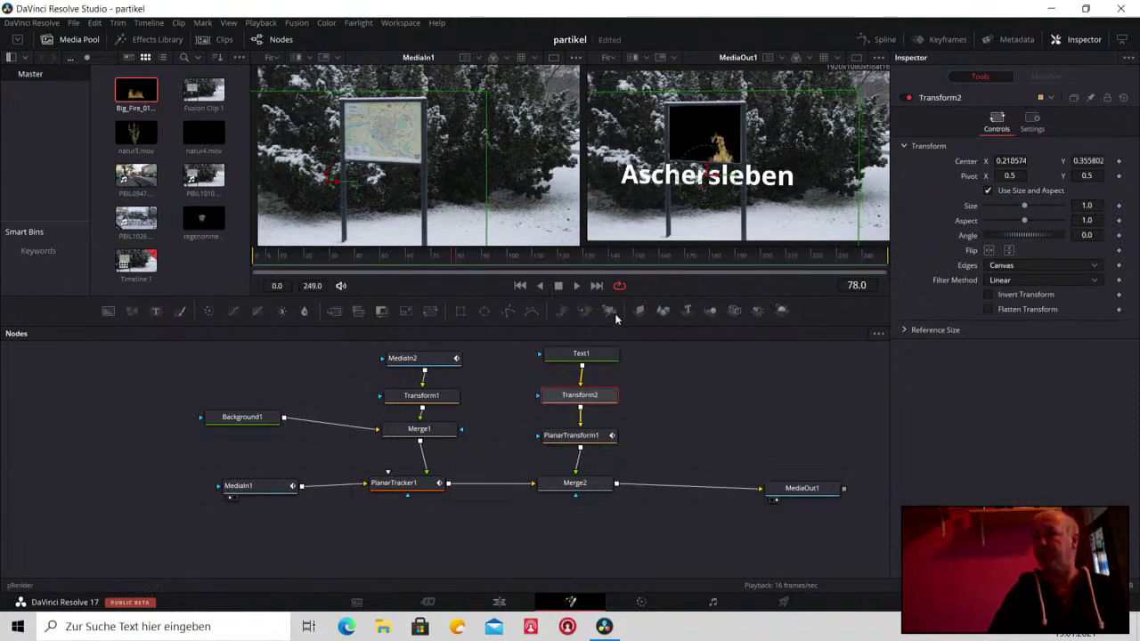
click(814, 492)
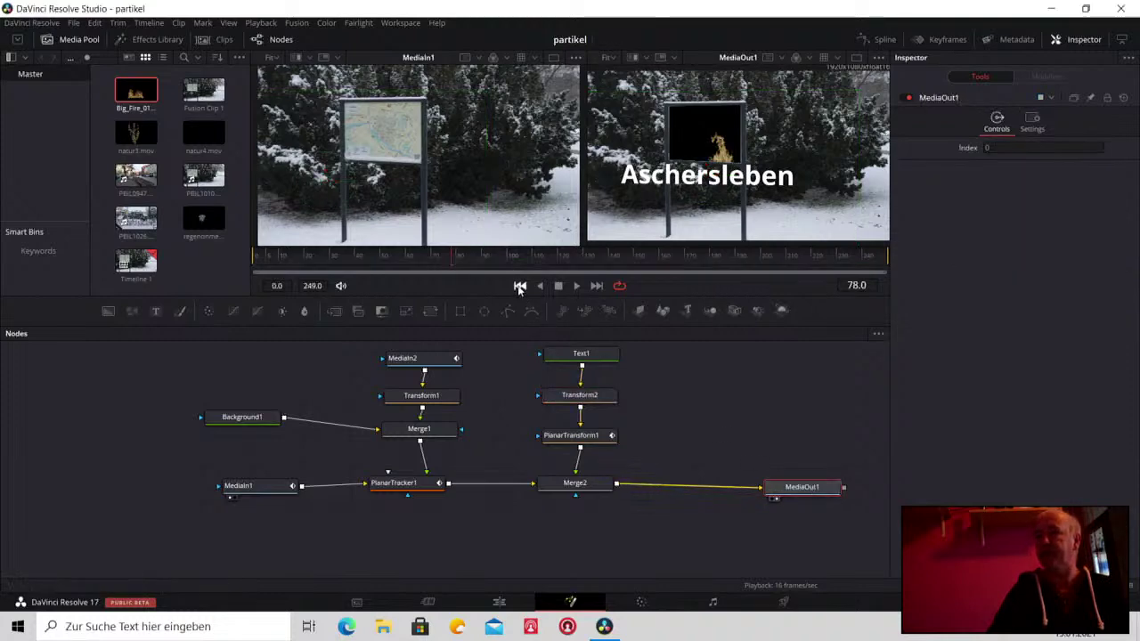
click(520, 287)
click(576, 286)
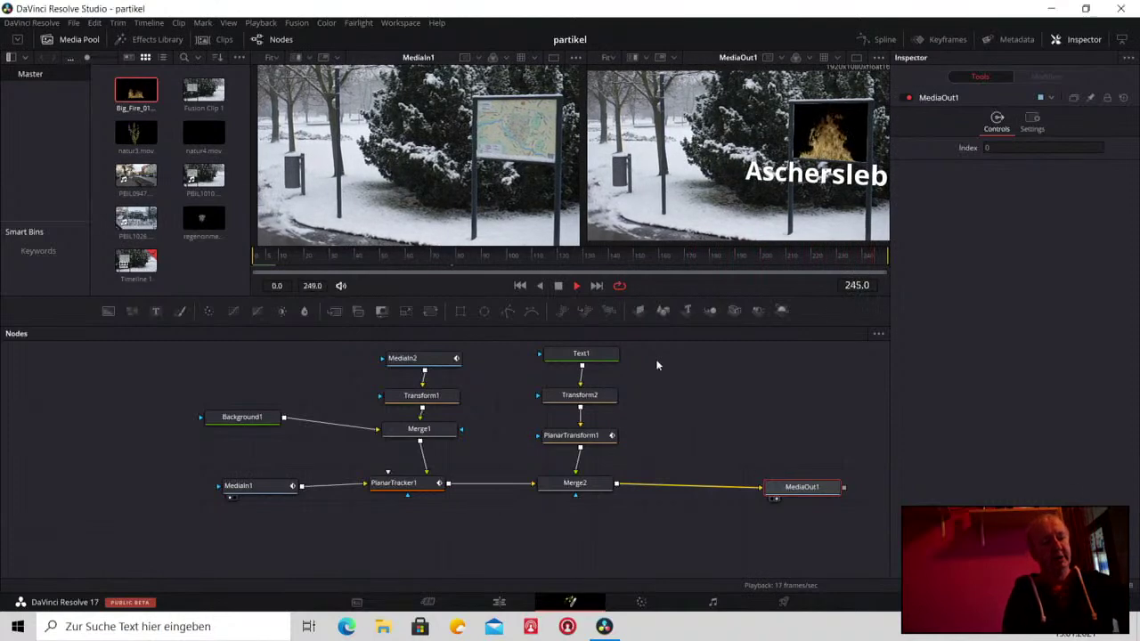
click(557, 285)
Delete Text1, add a Text3D node reading 'Aschersleben', and discard a stray Image Plane 3D
click(583, 354)
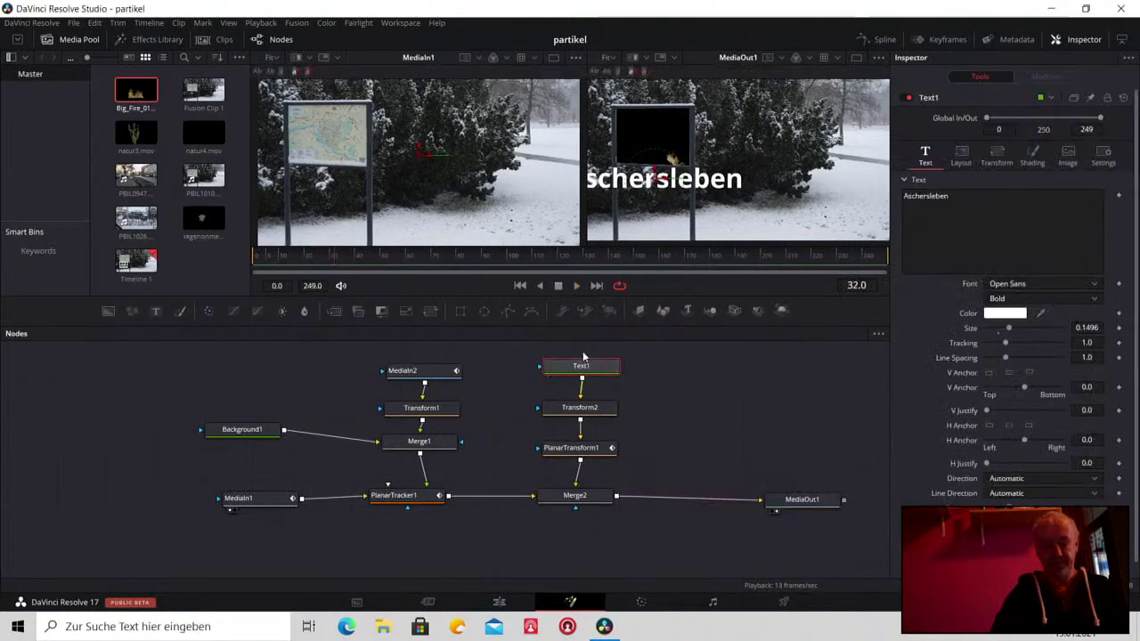
key(Delete)
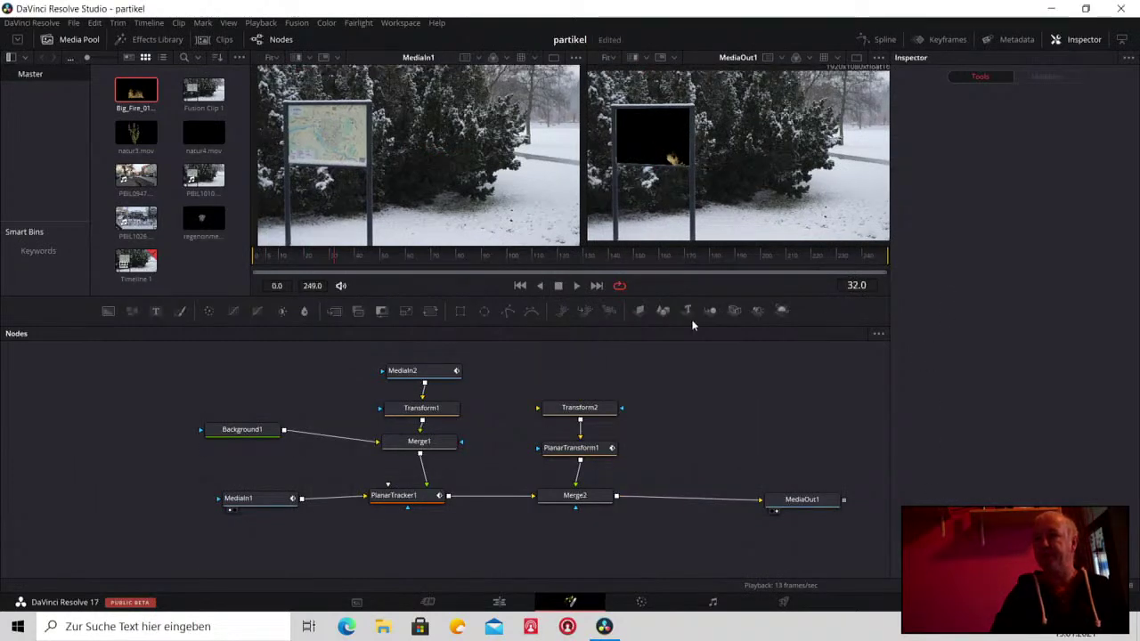
click(686, 310)
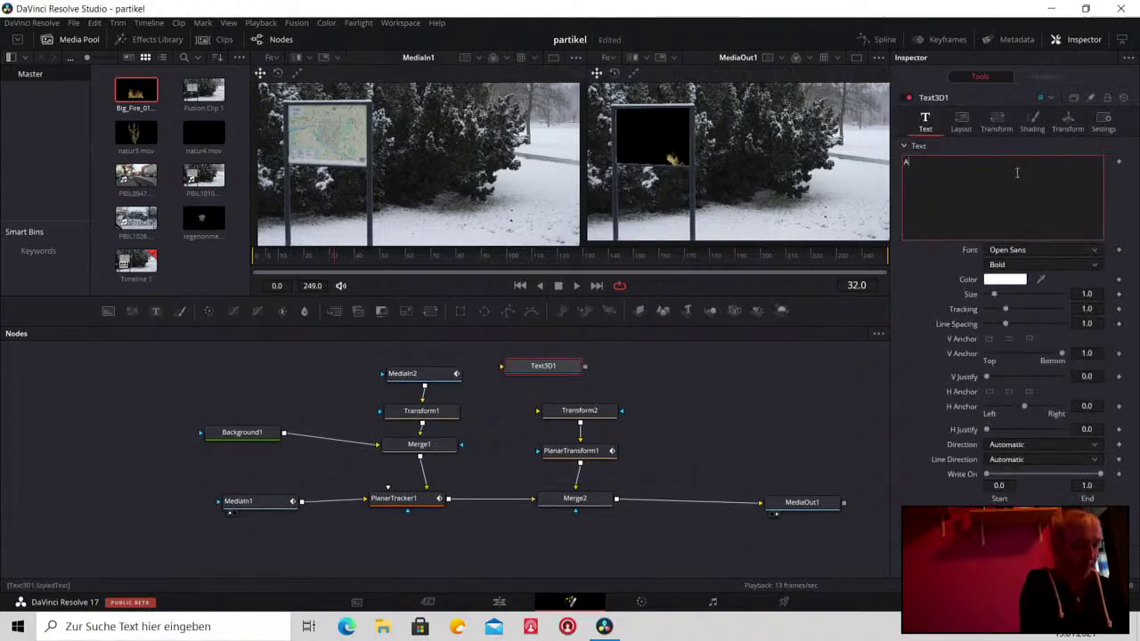
text(Aschersleben)
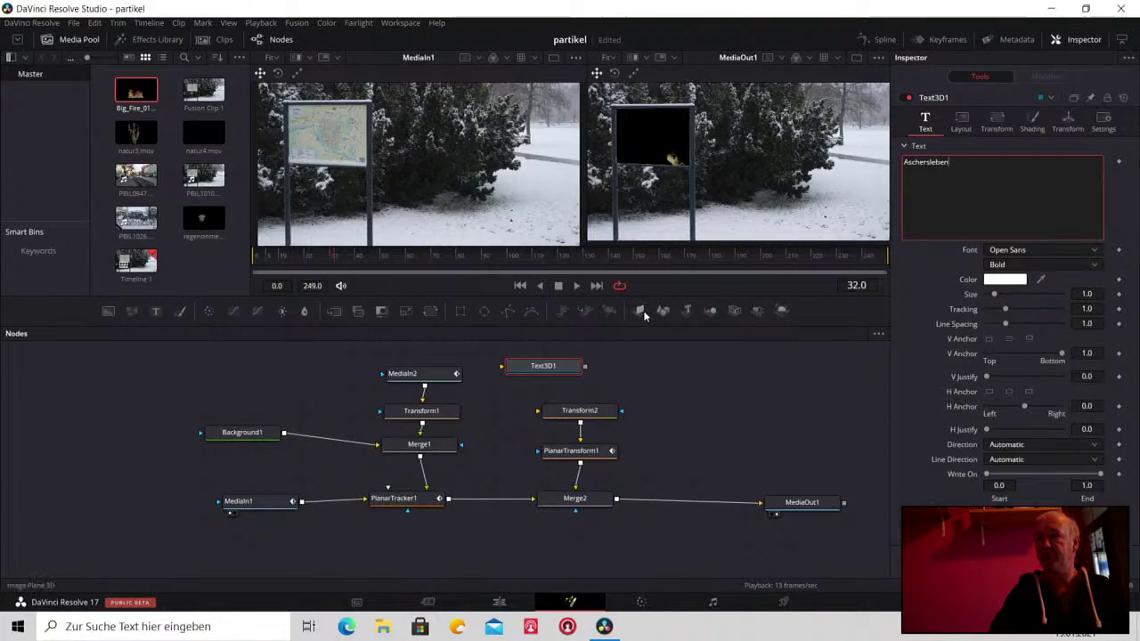
drag(634, 373, 625, 372)
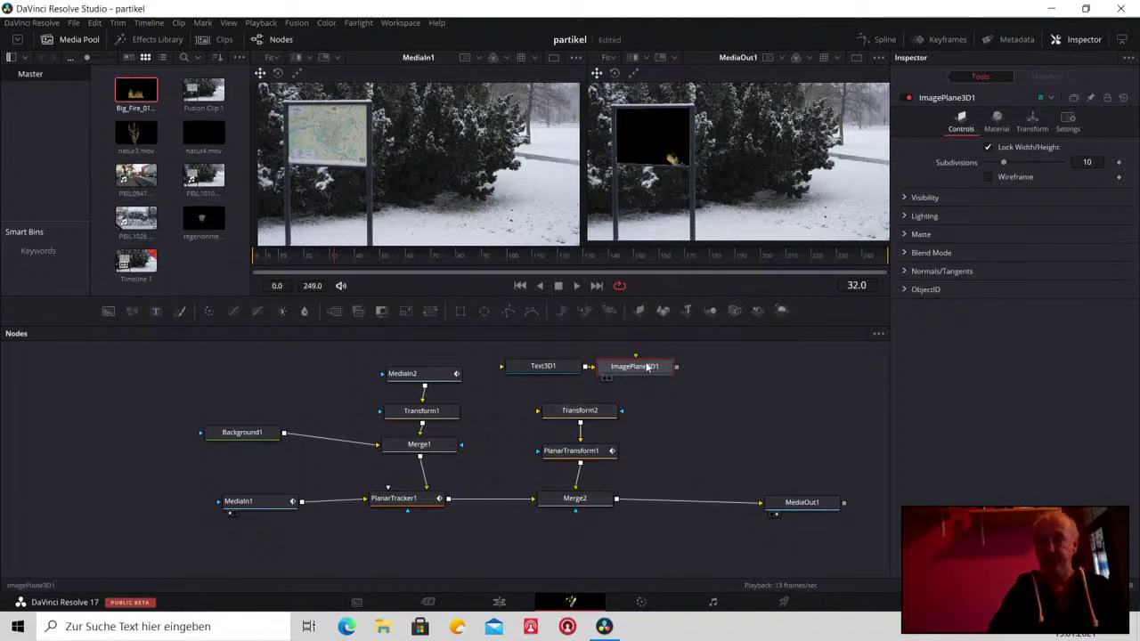
key(Delete)
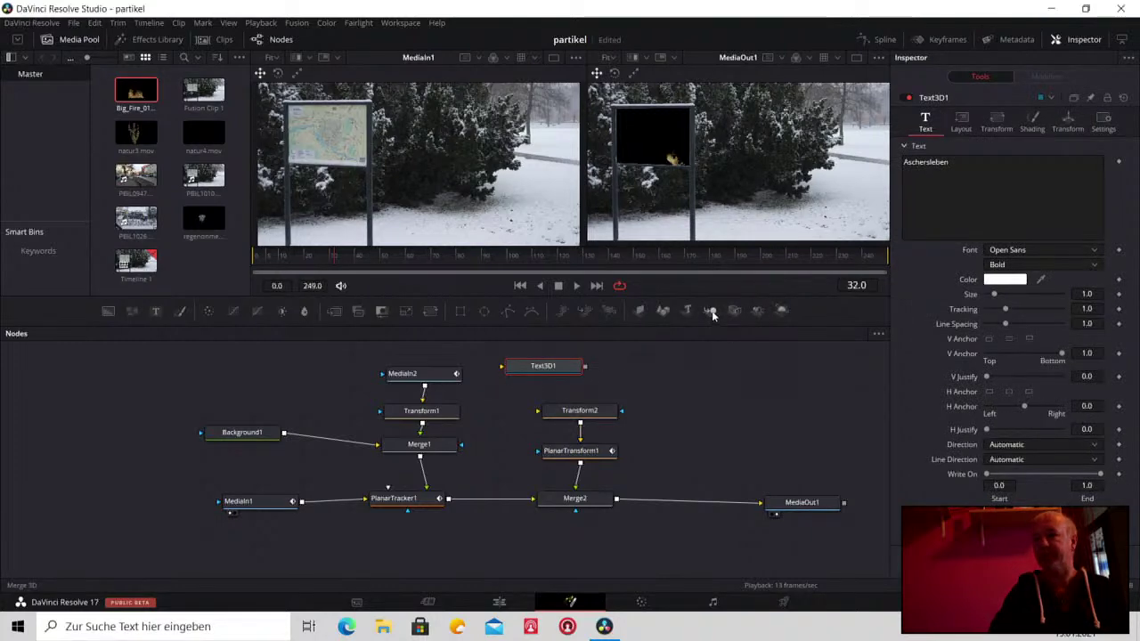
Add Merge3D1 and Renderer3D1 after Text3D1 and feed the renderer into Transform2
click(710, 312)
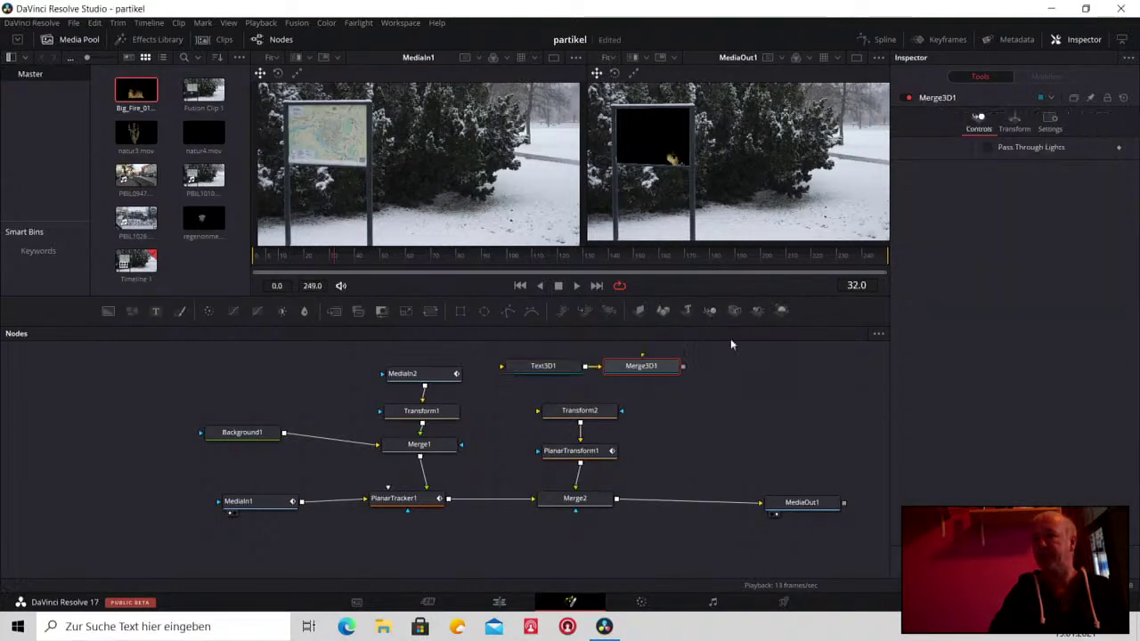
click(783, 312)
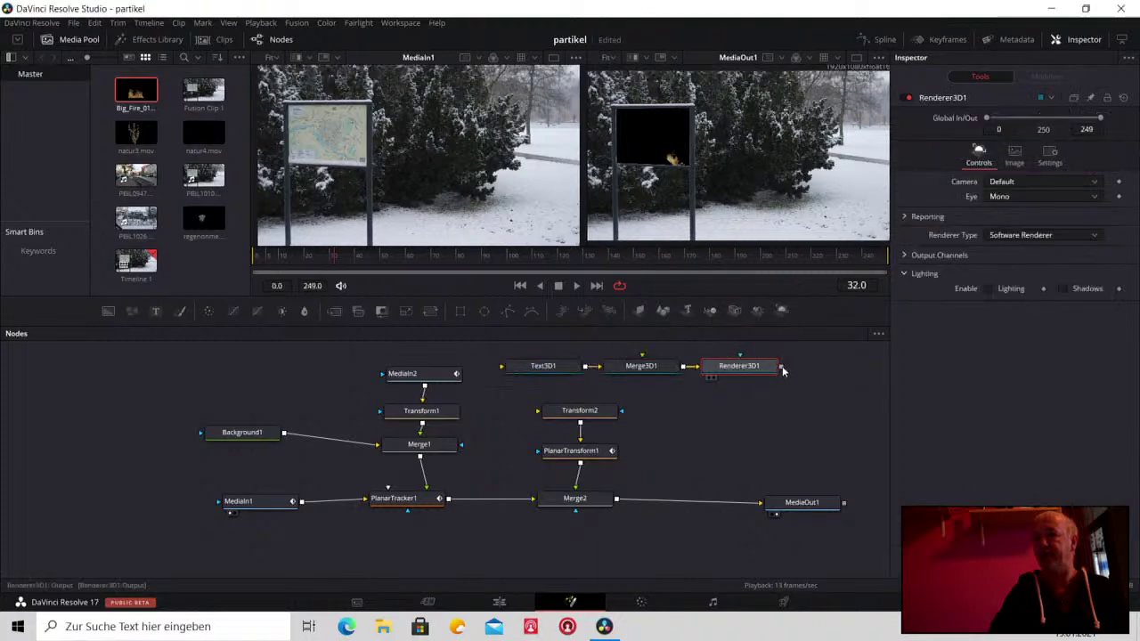
drag(781, 366, 580, 418)
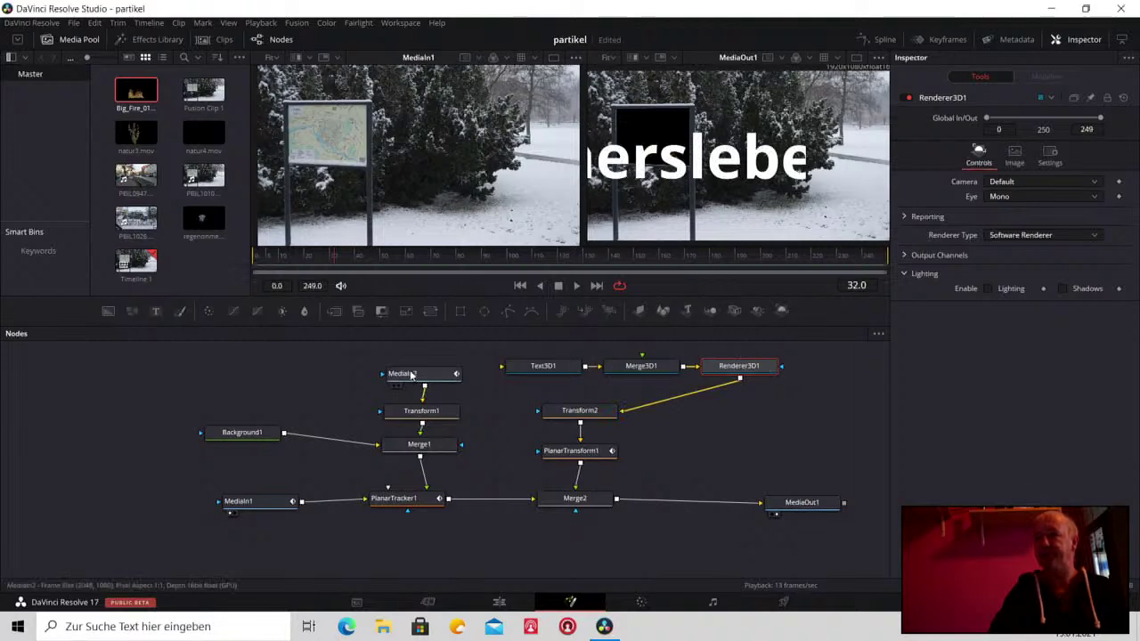
Shift the left node group aside, line up Text3D1, Merge3D1 and Renderer3D1, then select Text3D1
drag(175, 365, 425, 529)
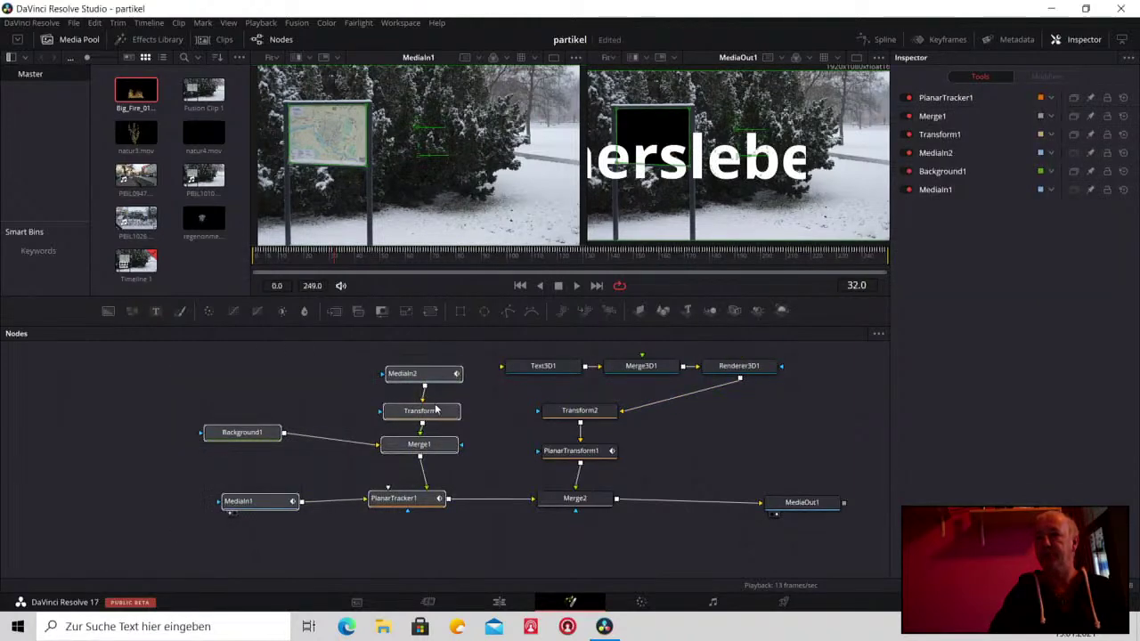
drag(401, 413, 224, 410)
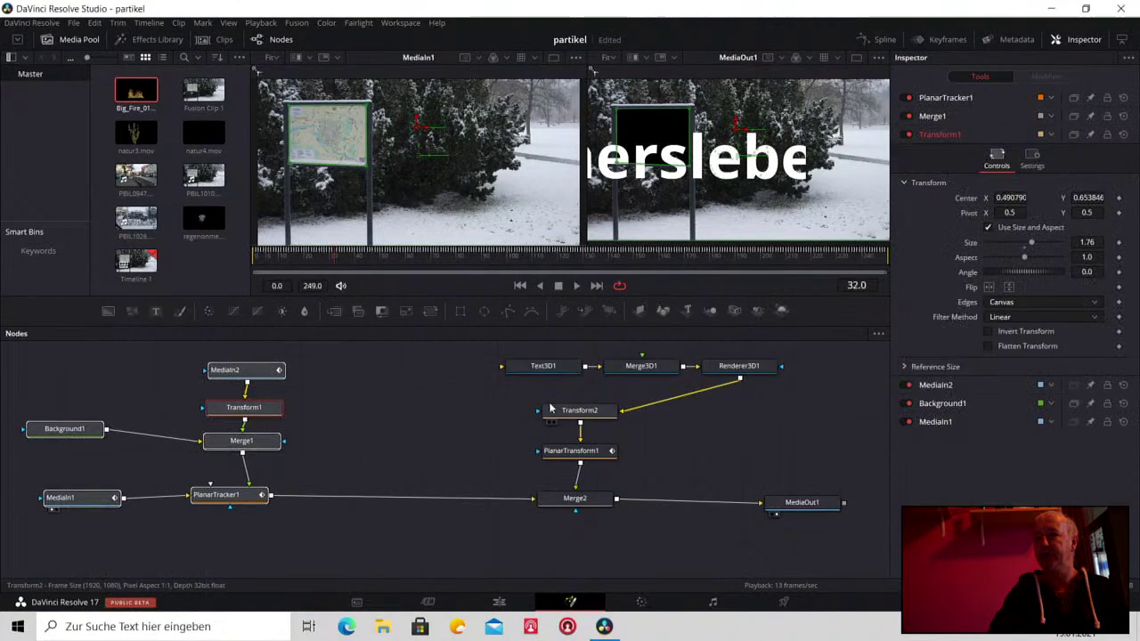
drag(562, 372, 413, 372)
click(412, 372)
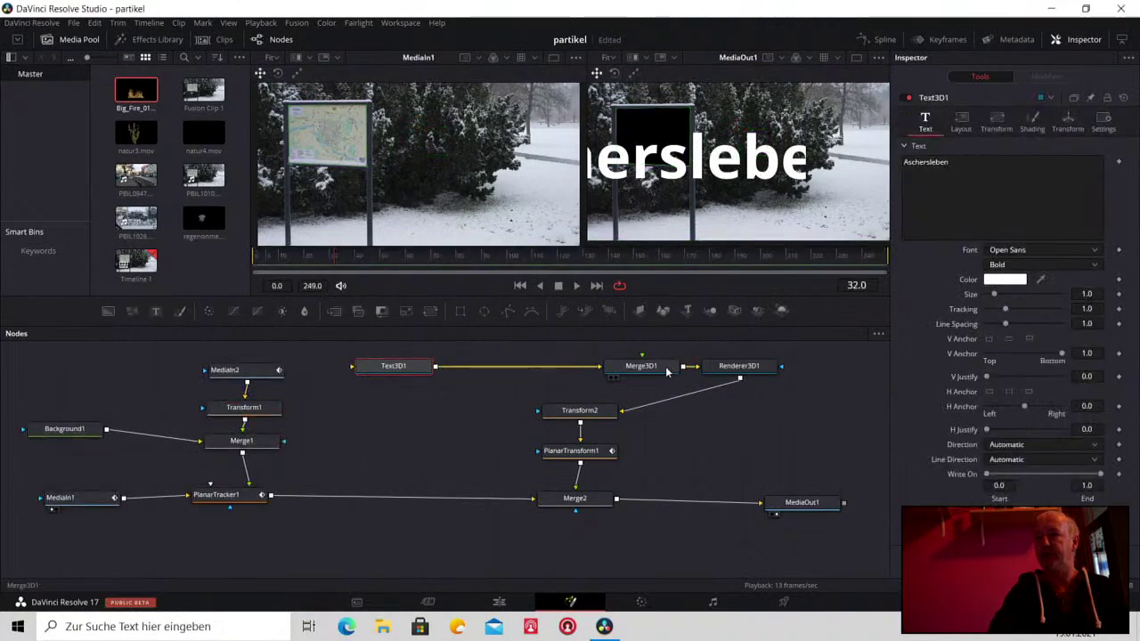
drag(667, 367, 524, 369)
click(524, 369)
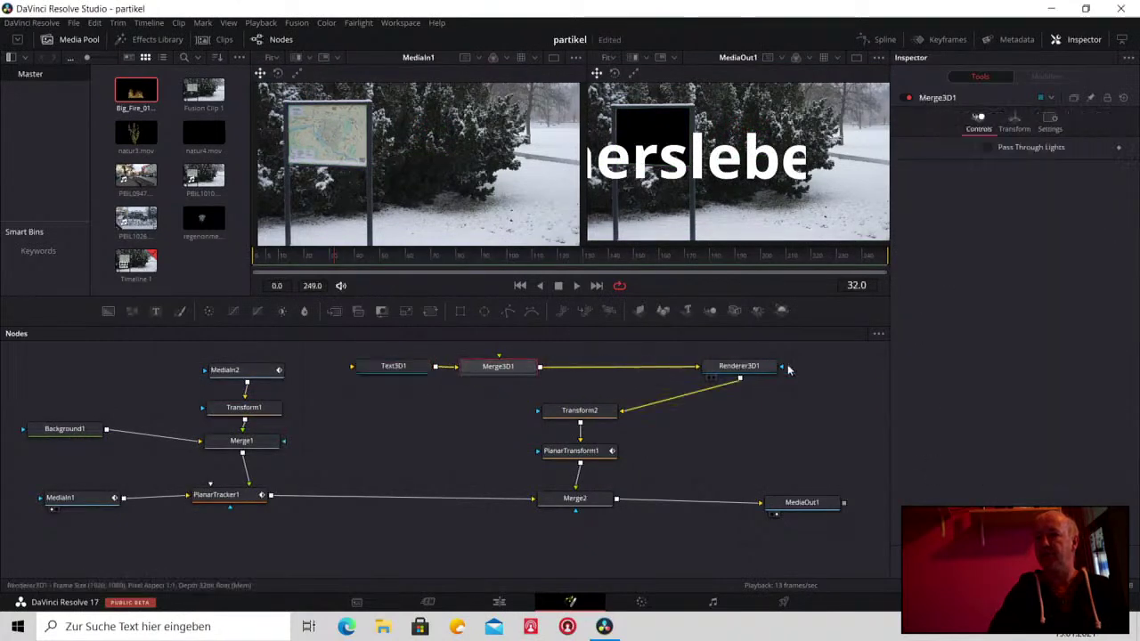
drag(733, 367, 589, 366)
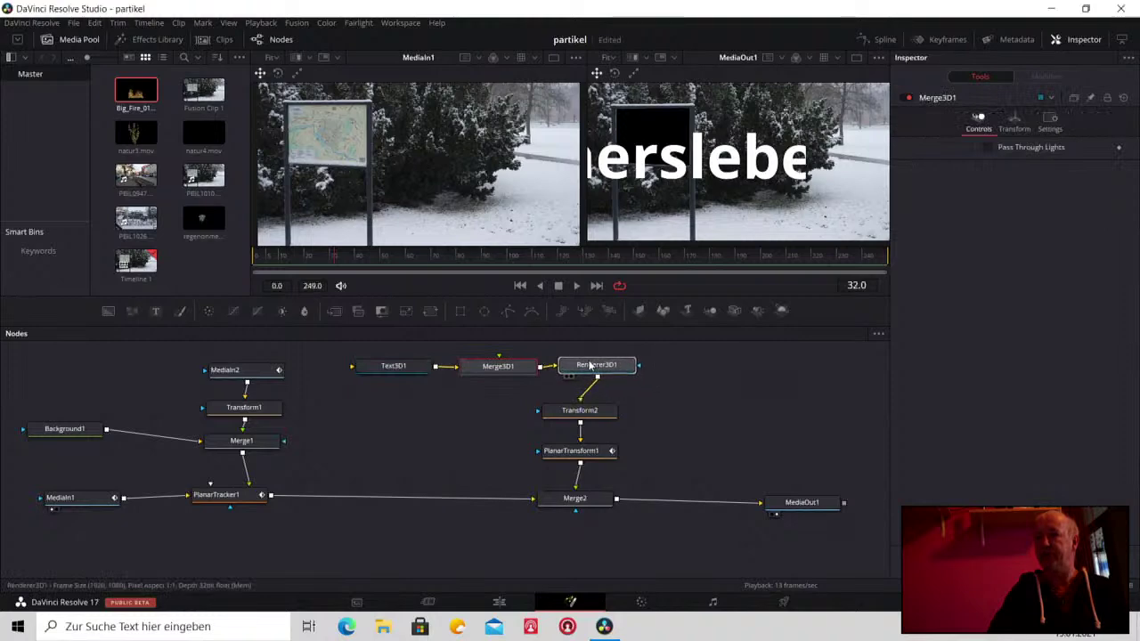
click(590, 366)
drag(588, 411, 602, 413)
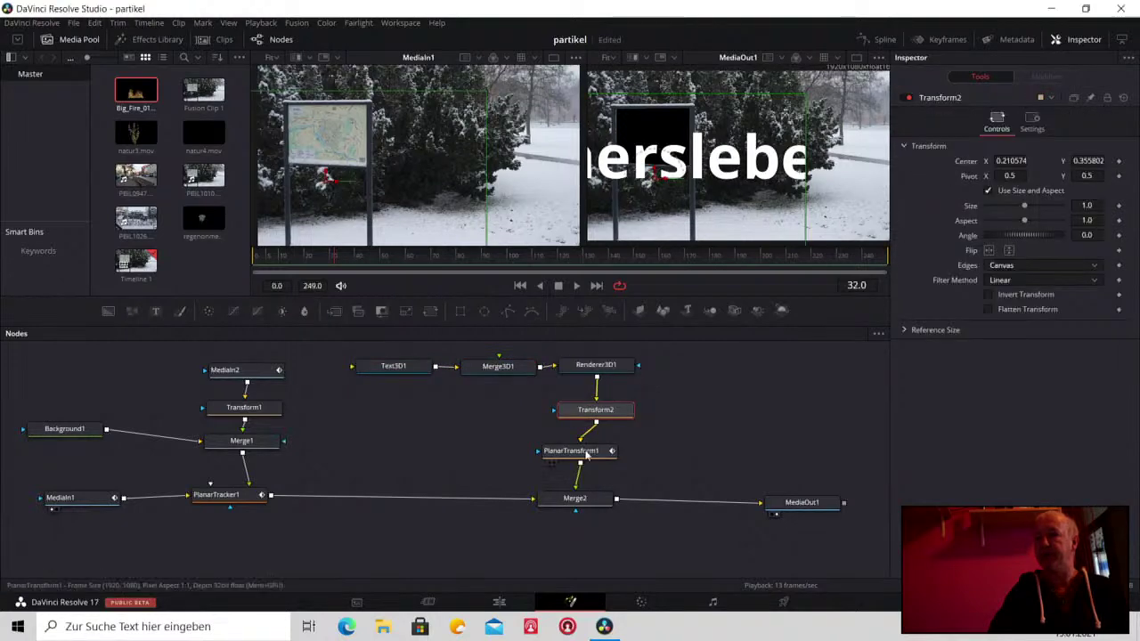
drag(384, 372, 380, 372)
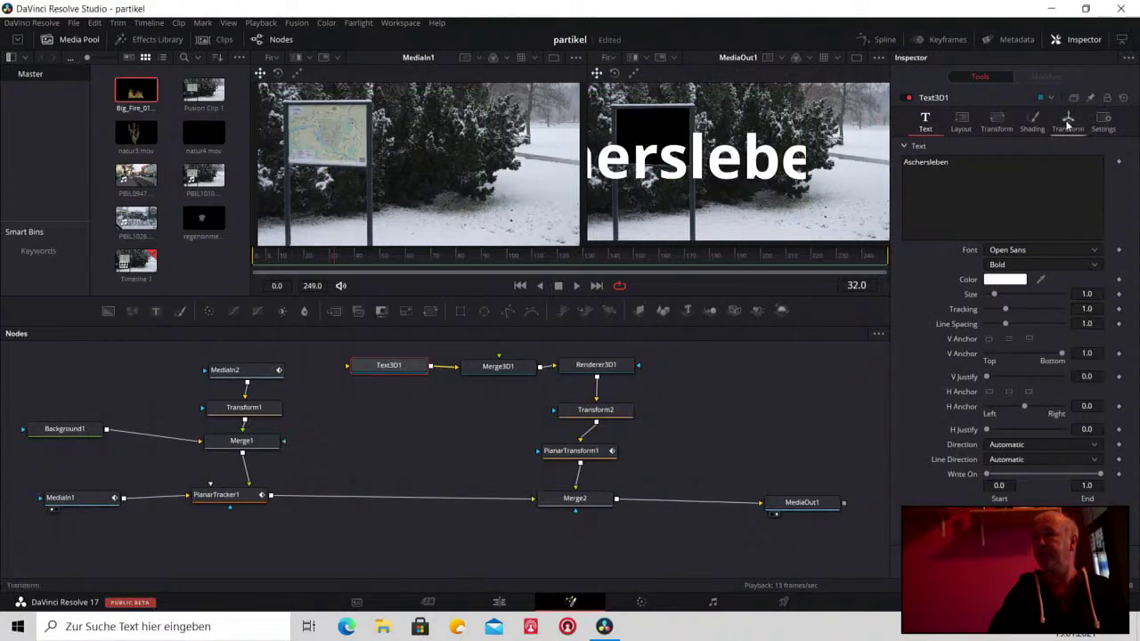
Set the Aschersleben 3D text to MV Boli font at size 0.63
click(1001, 258)
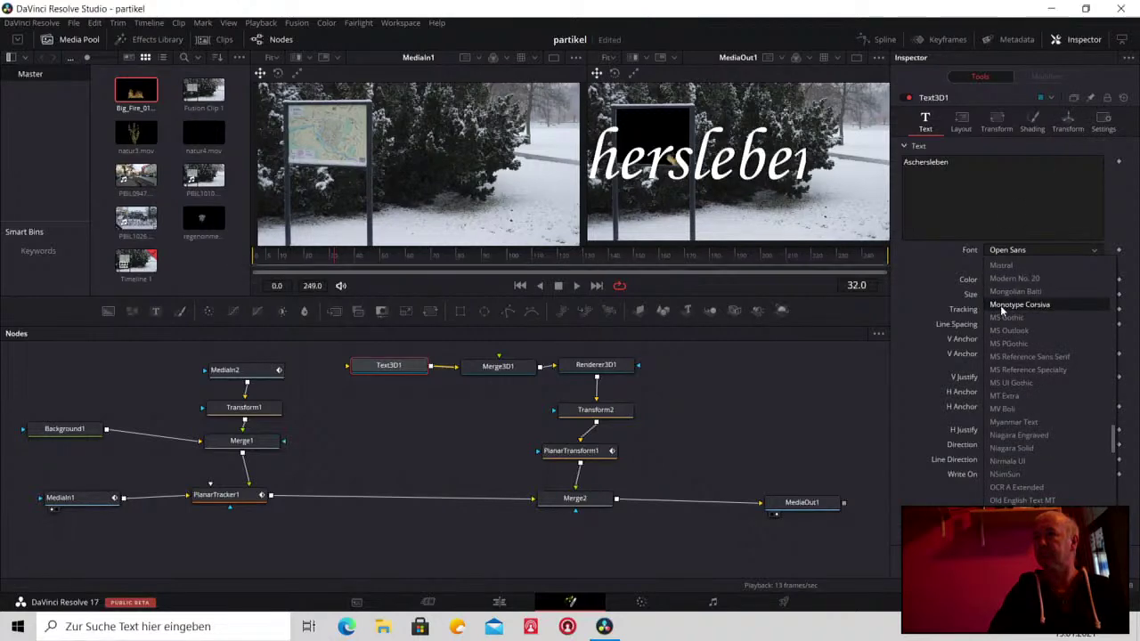
click(990, 409)
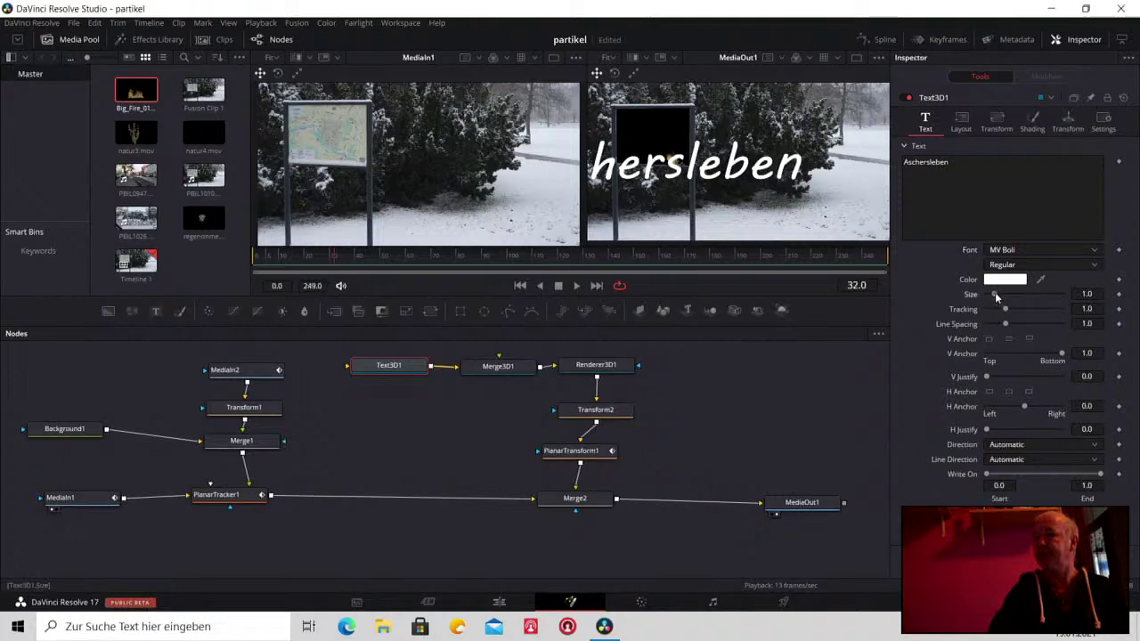
drag(996, 296, 993, 296)
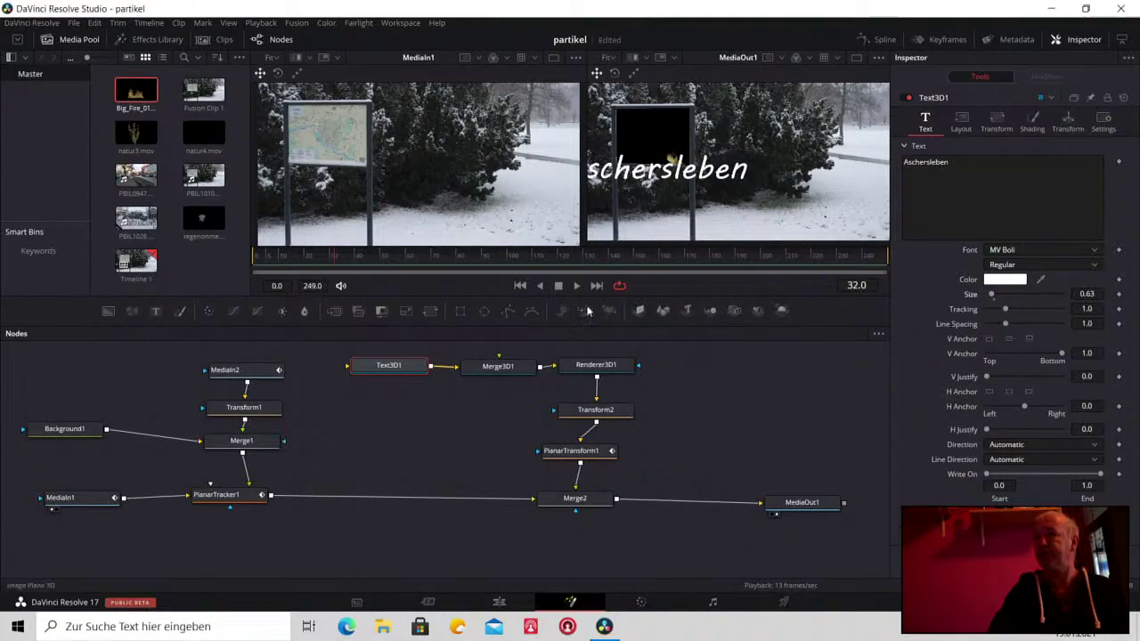
Preview to frame 101 and drag Transform2's center down to lower the text
click(577, 286)
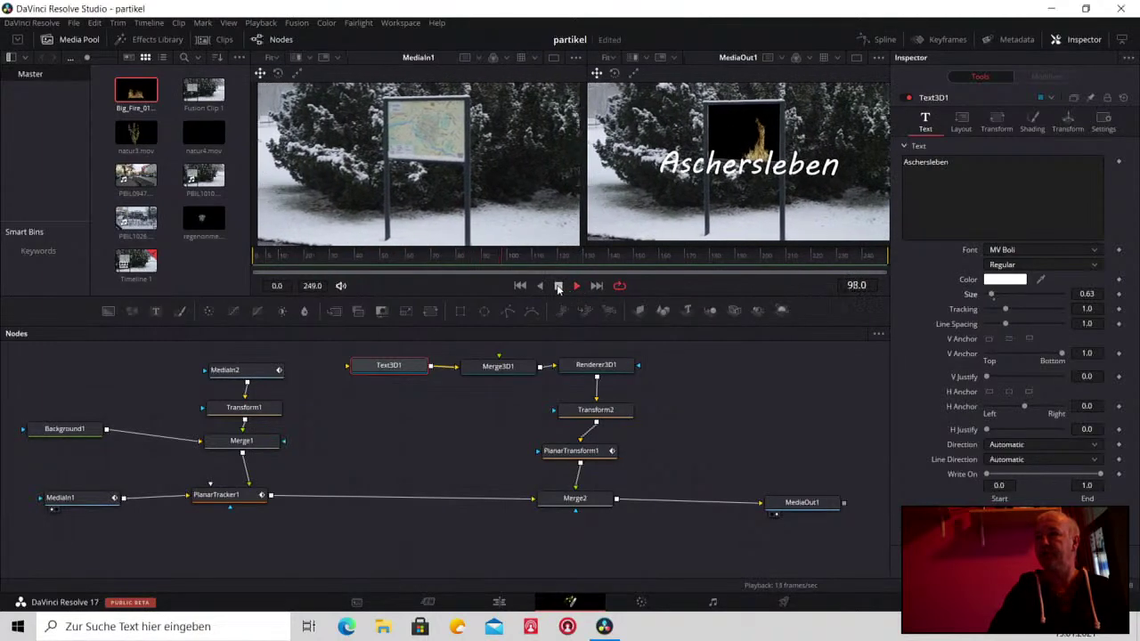
click(558, 286)
click(595, 410)
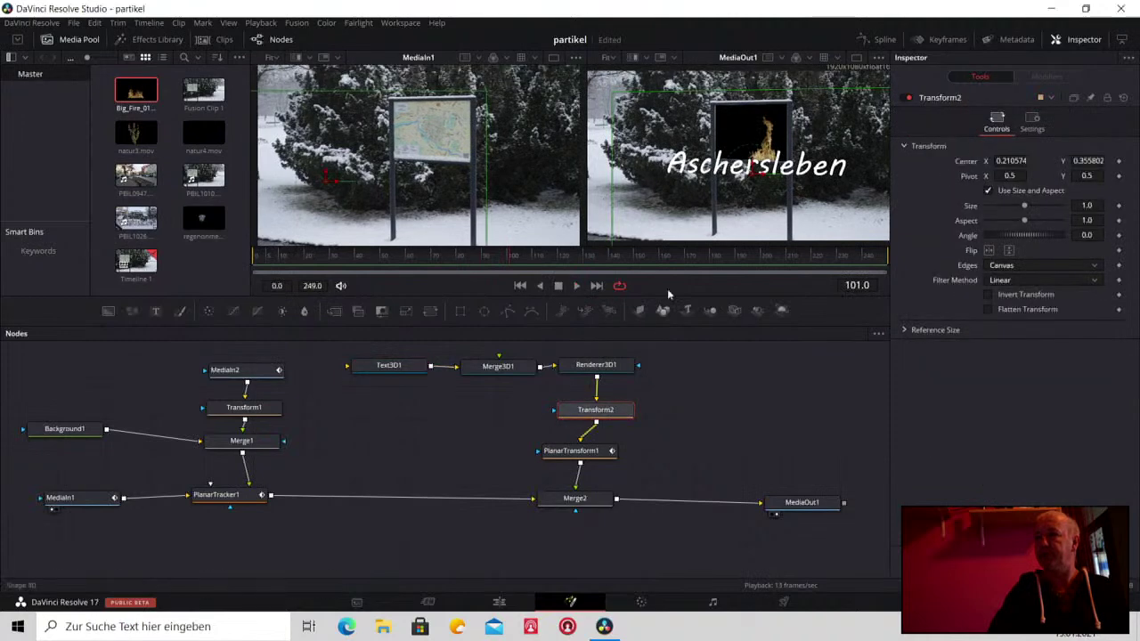
drag(752, 178, 749, 203)
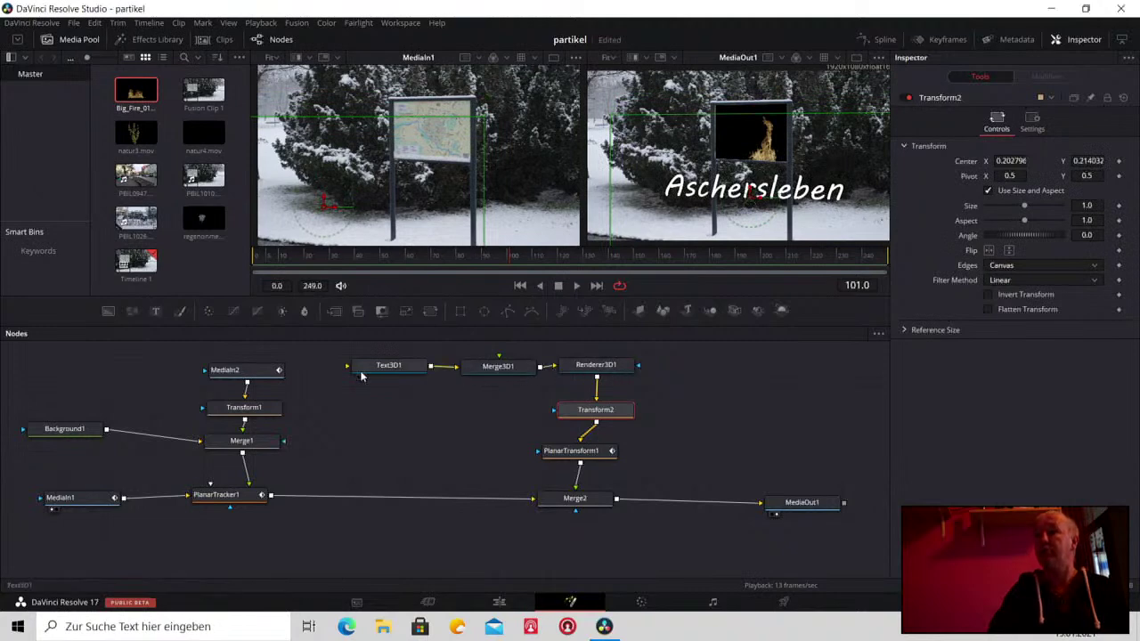
click(390, 368)
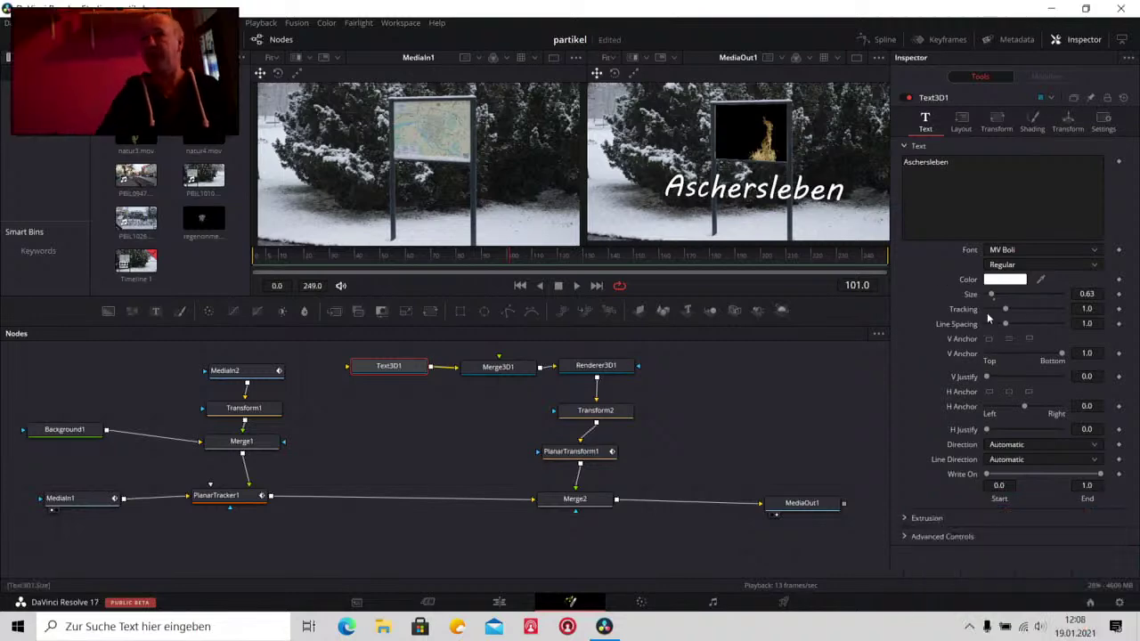
Give Text3D1 an extrusion depth of 0.0693 and a Y rotation of 21.4
click(903, 519)
scroll(920, 433, down, 2)
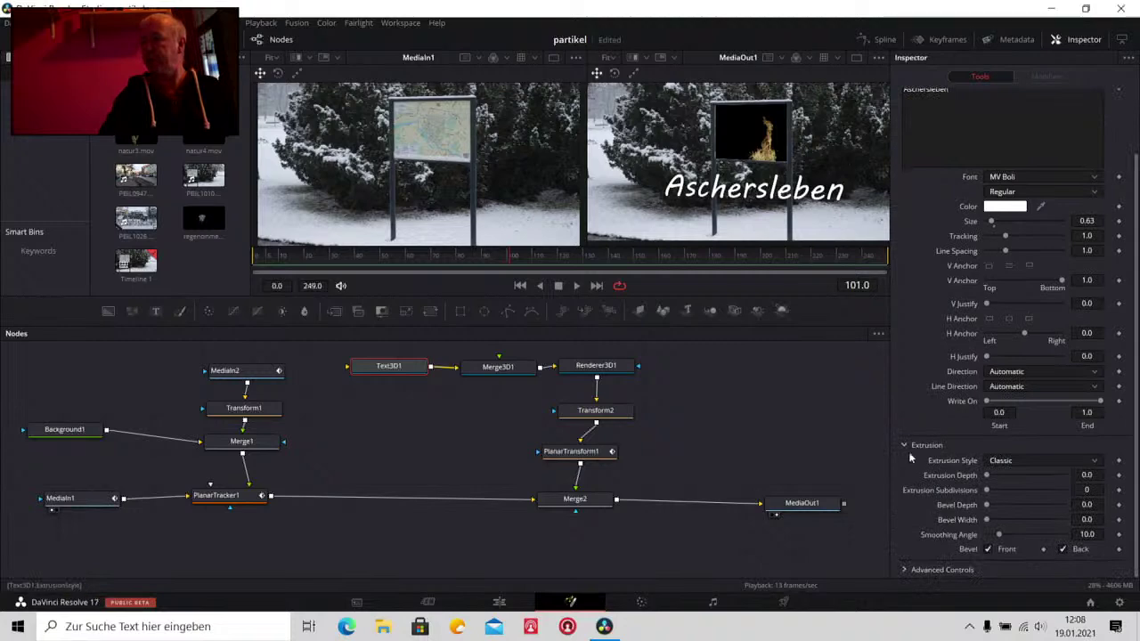
scroll(905, 272, up, 2)
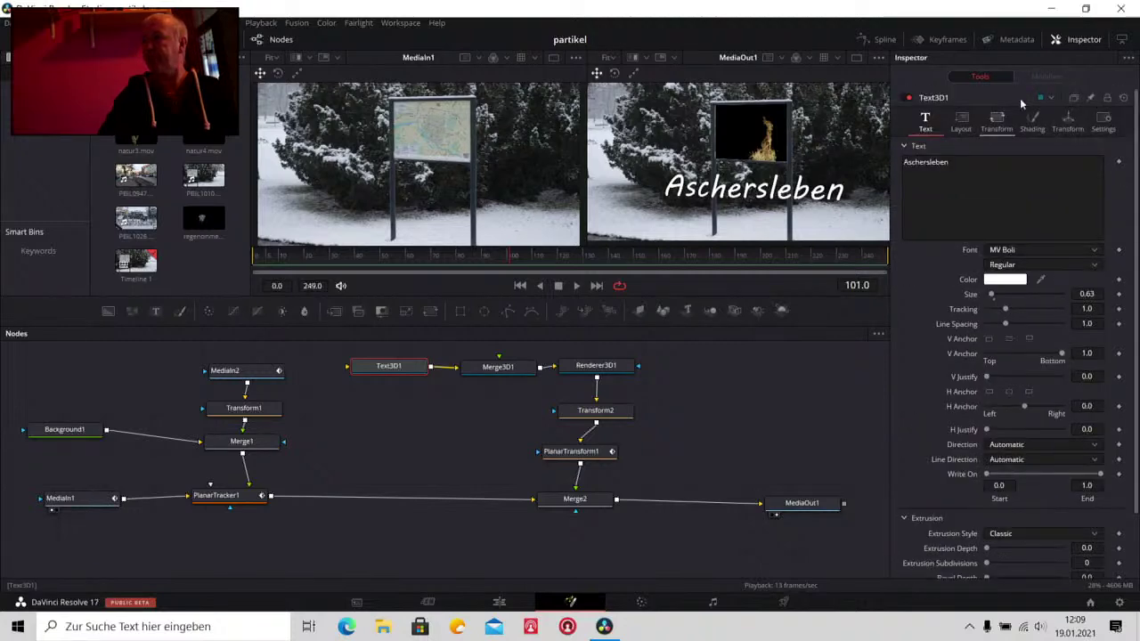
click(1066, 120)
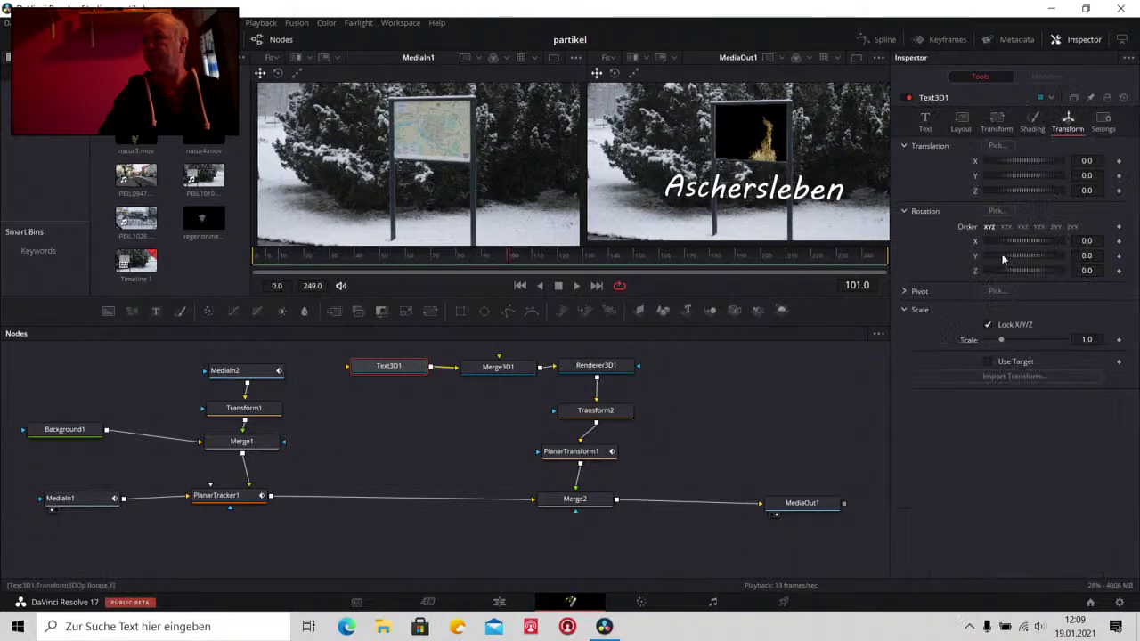
drag(1000, 258, 1017, 258)
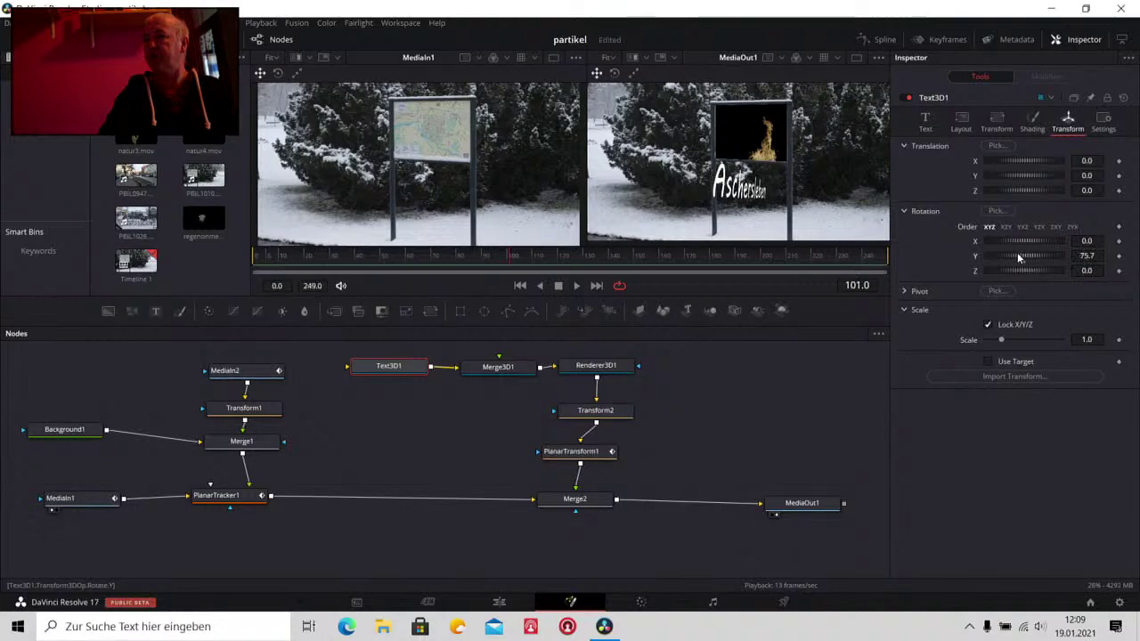
click(926, 123)
scroll(903, 376, down, 2)
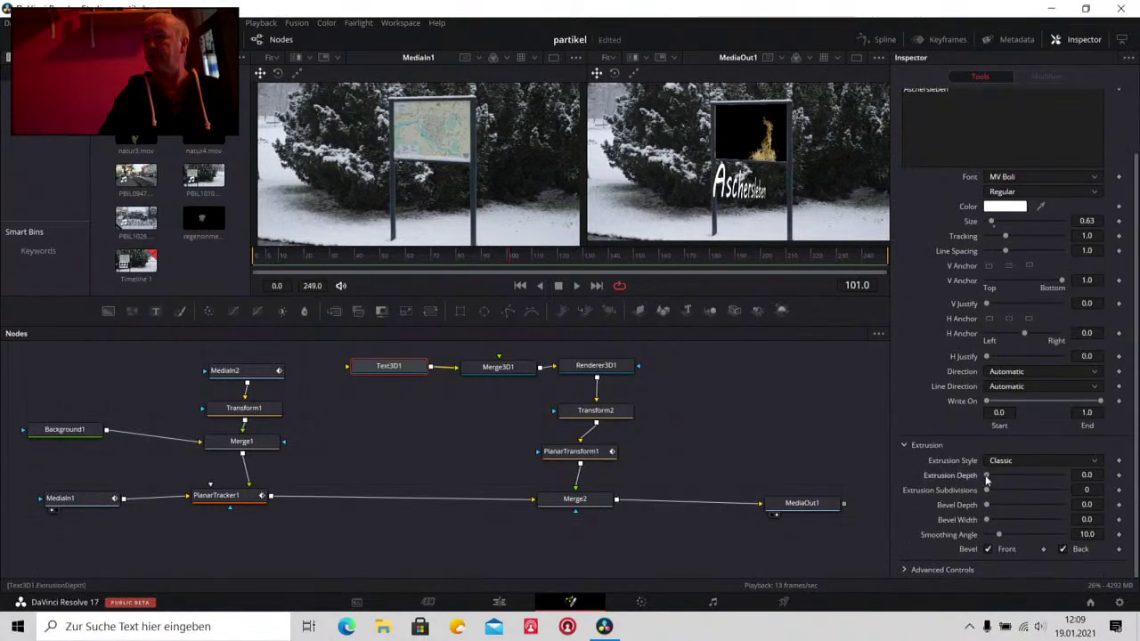
drag(986, 478, 1001, 478)
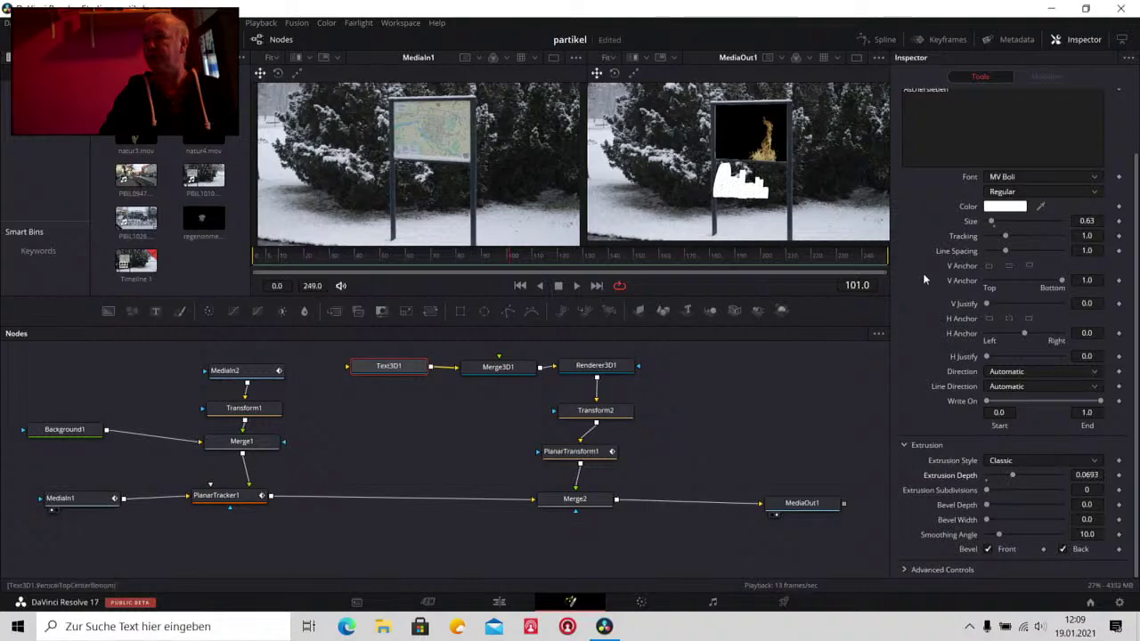
scroll(924, 280, up, 2)
click(1068, 125)
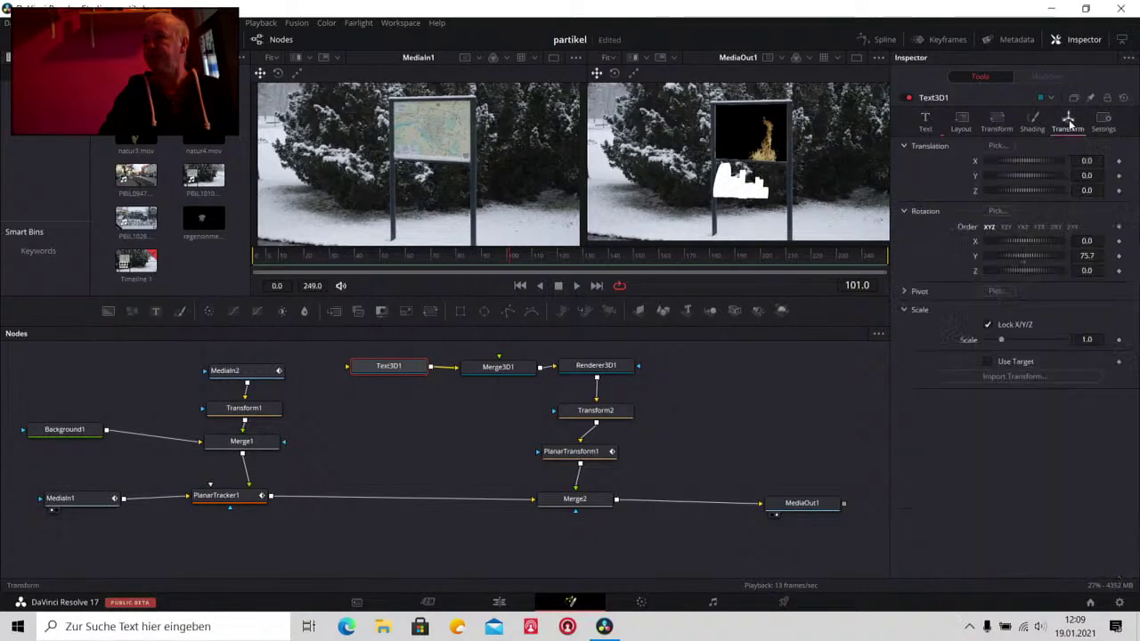
drag(1026, 254, 1016, 251)
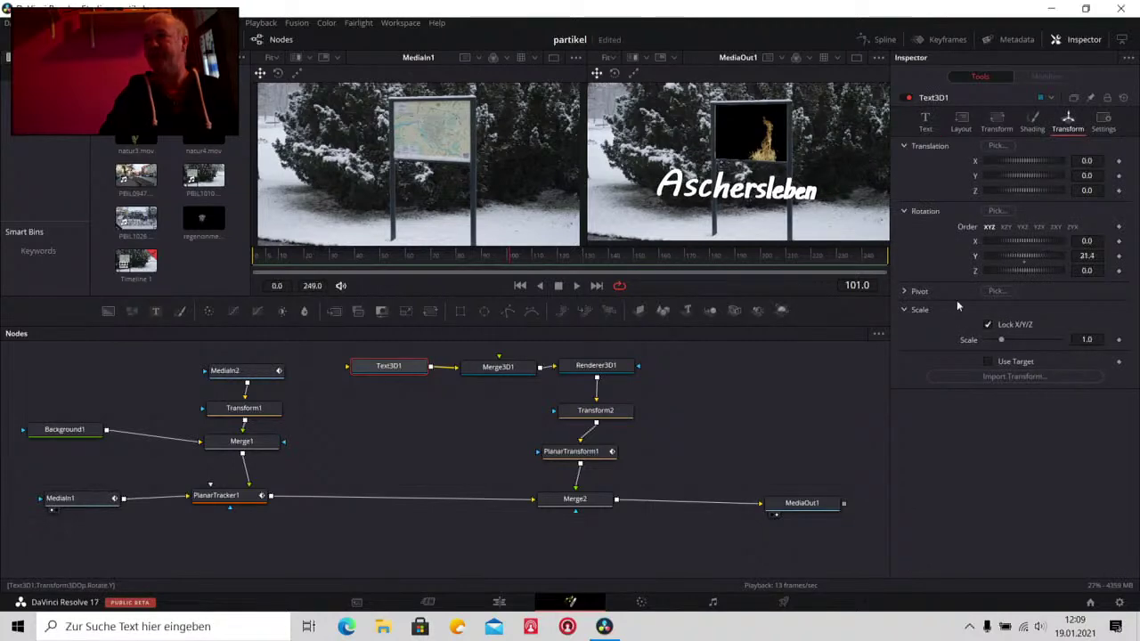
Add SpotLight1 (cone angle 40, intensity 1.0) feeding Merge3D1, placed below it
click(509, 372)
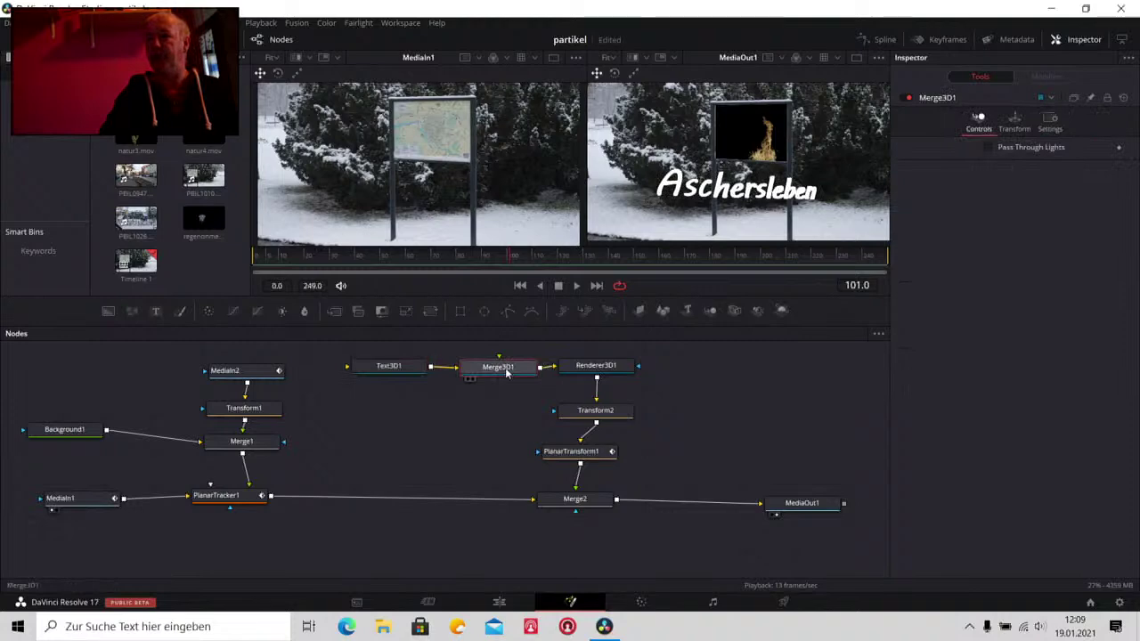
click(757, 310)
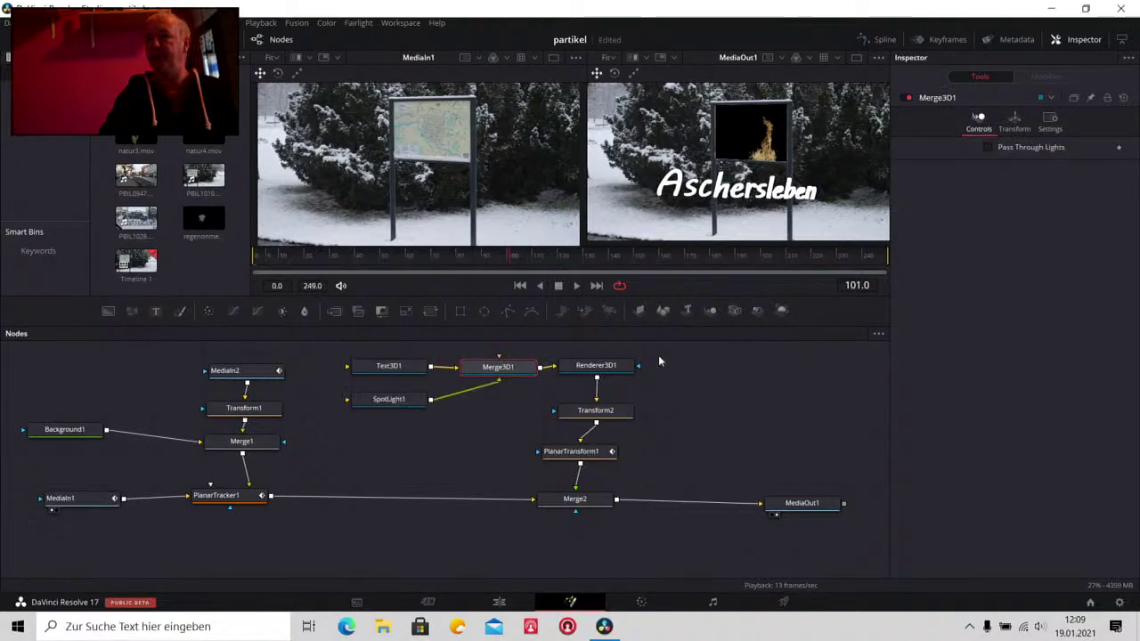
drag(403, 401, 503, 417)
click(503, 416)
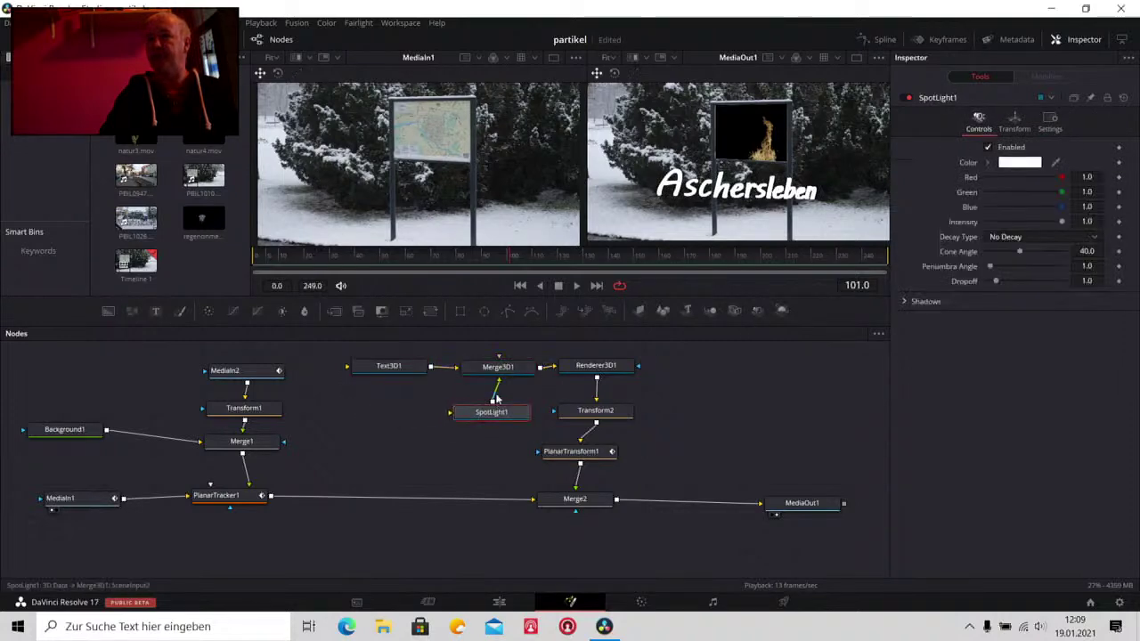
Show Merge3D1 in the left viewer with lighting preview enabled
click(496, 371)
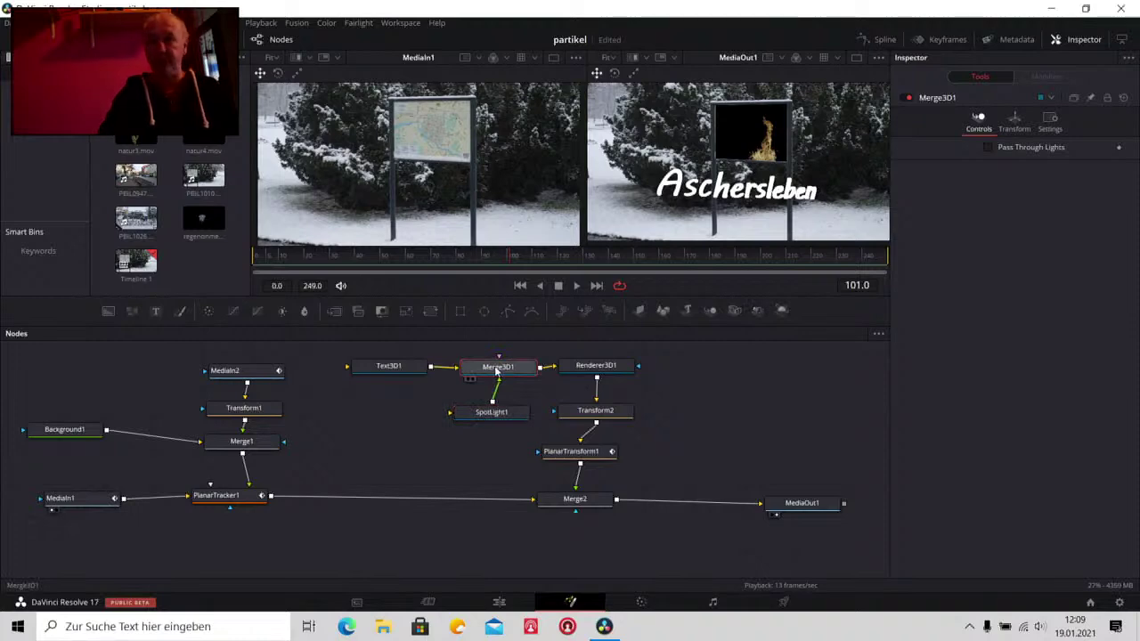
key(1)
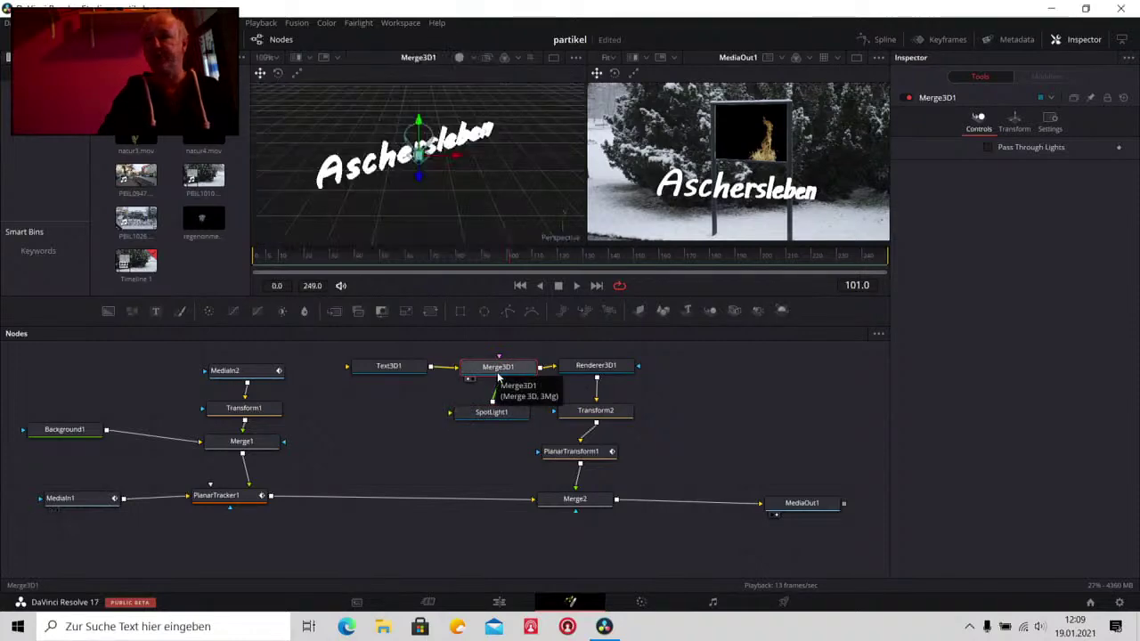
click(459, 58)
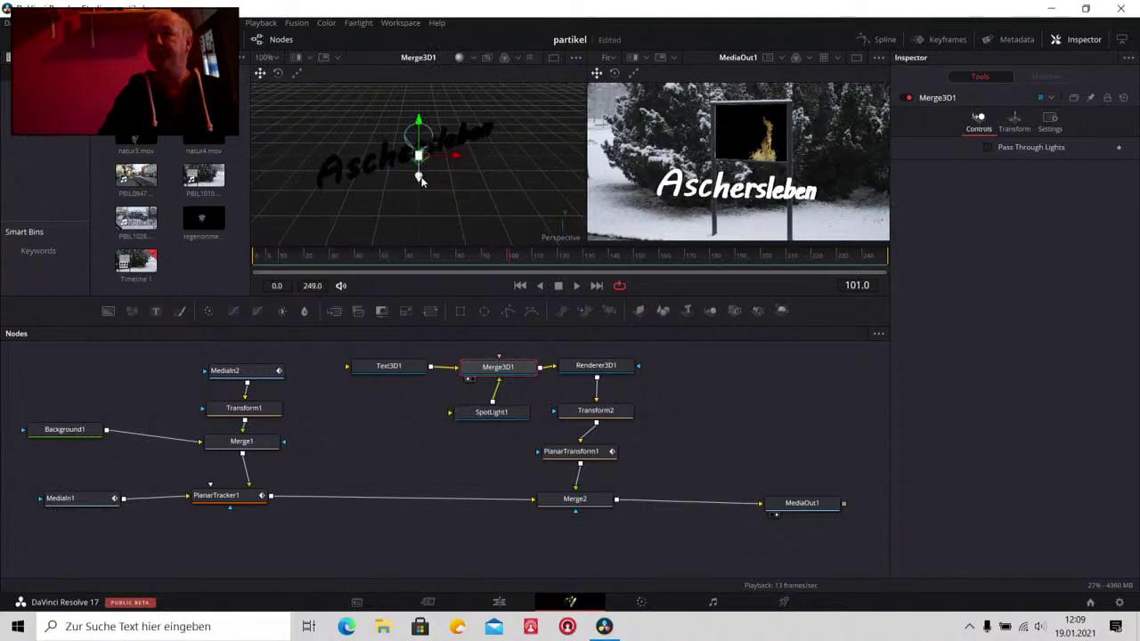
drag(422, 181, 426, 183)
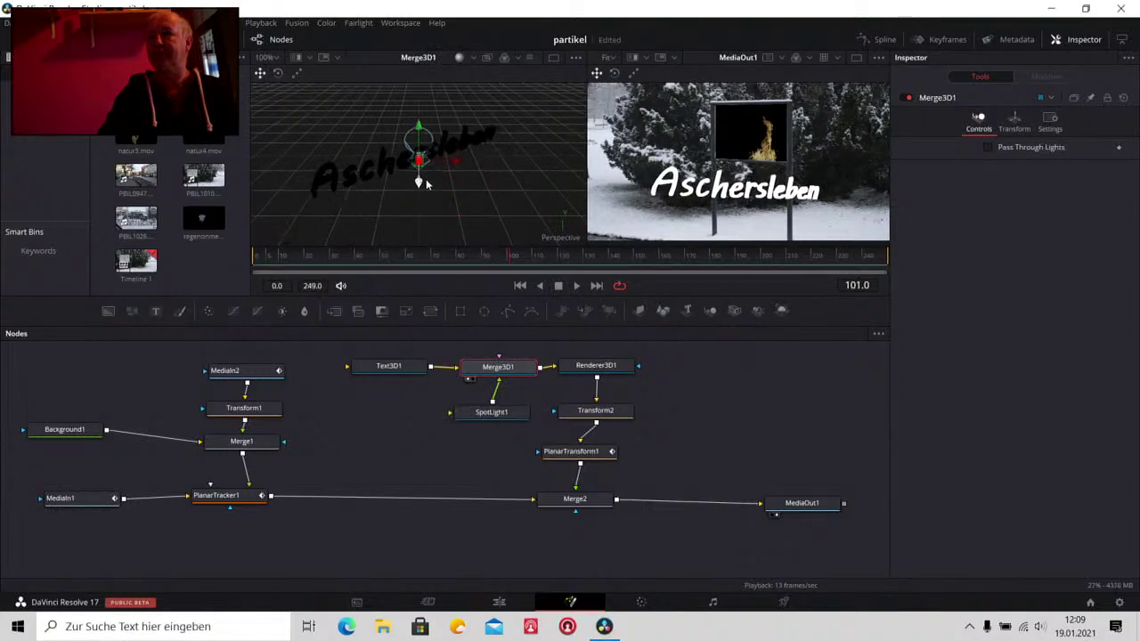
Zoom the 3D view to 25% and move the spotlight down beneath the text
click(504, 416)
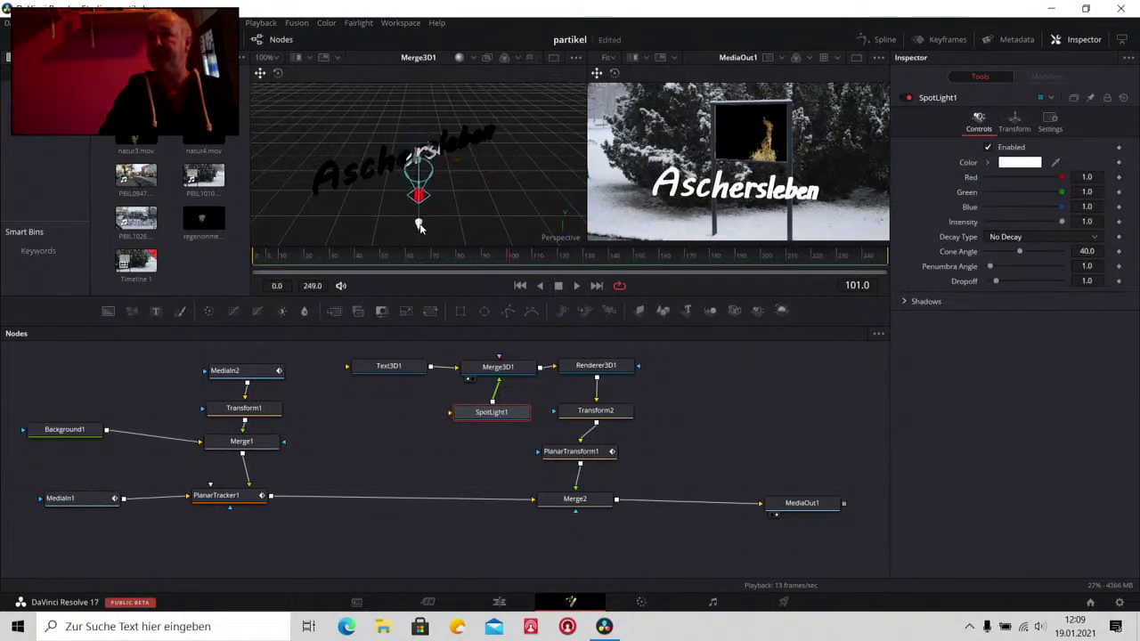
mouse_move(421, 227)
mouse_down()
mouse_move(444, 222)
mouse_move(490, 164)
mouse_up()
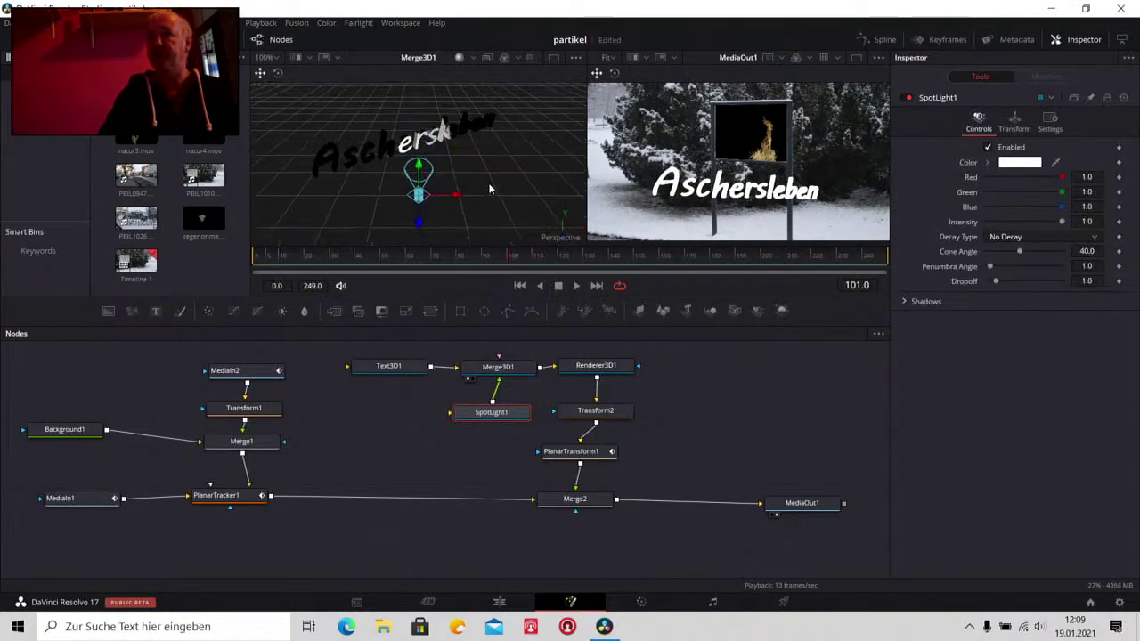
click(277, 57)
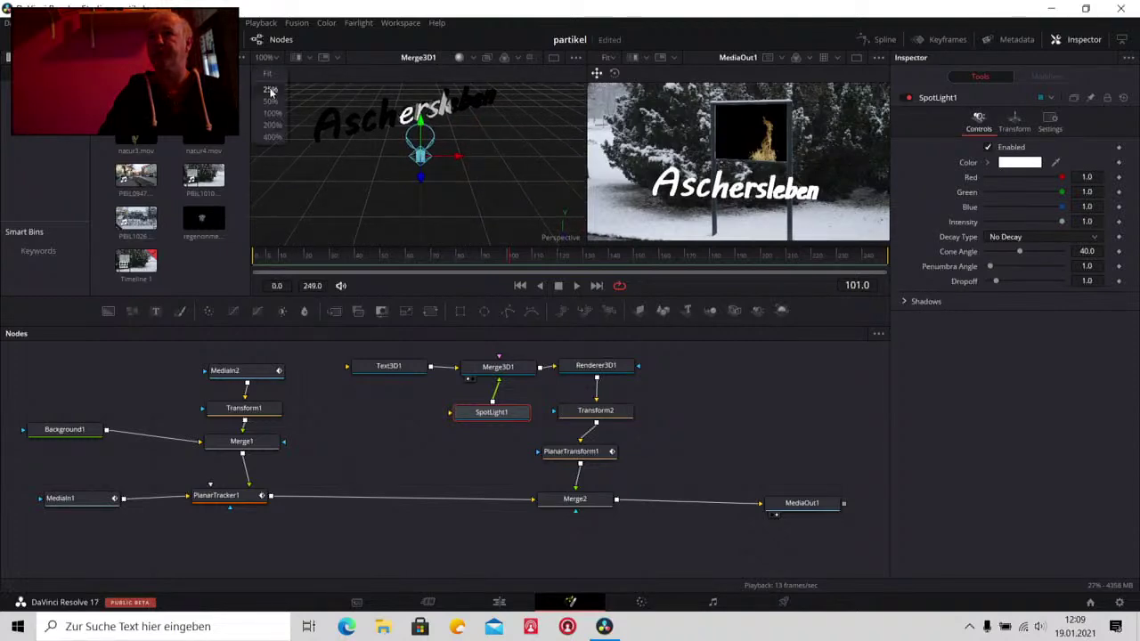
click(272, 90)
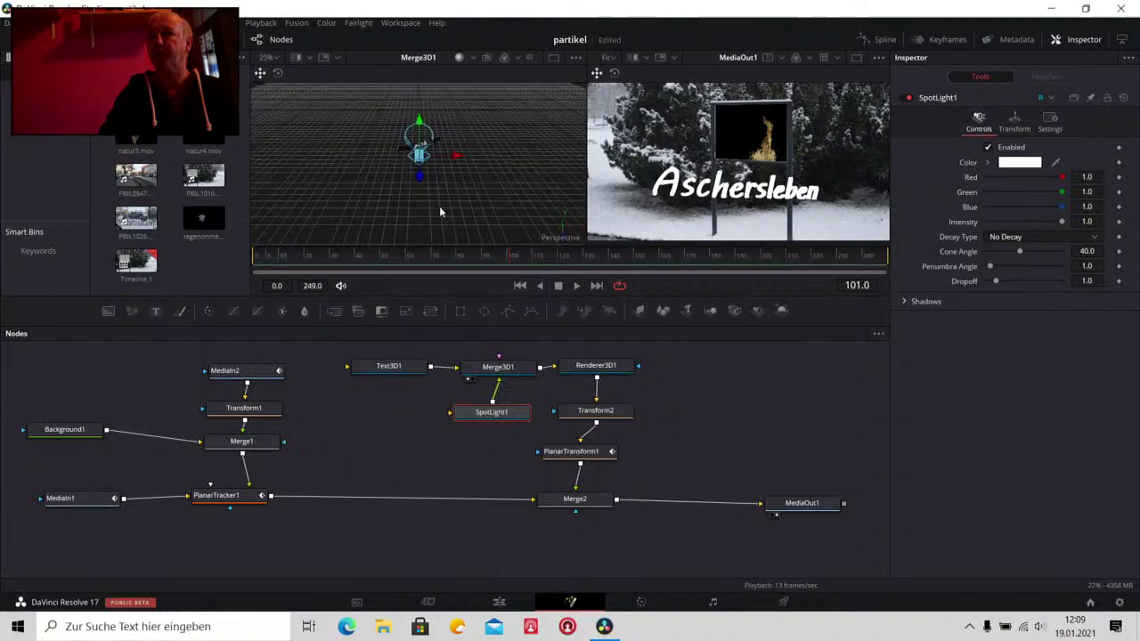
drag(420, 177, 419, 216)
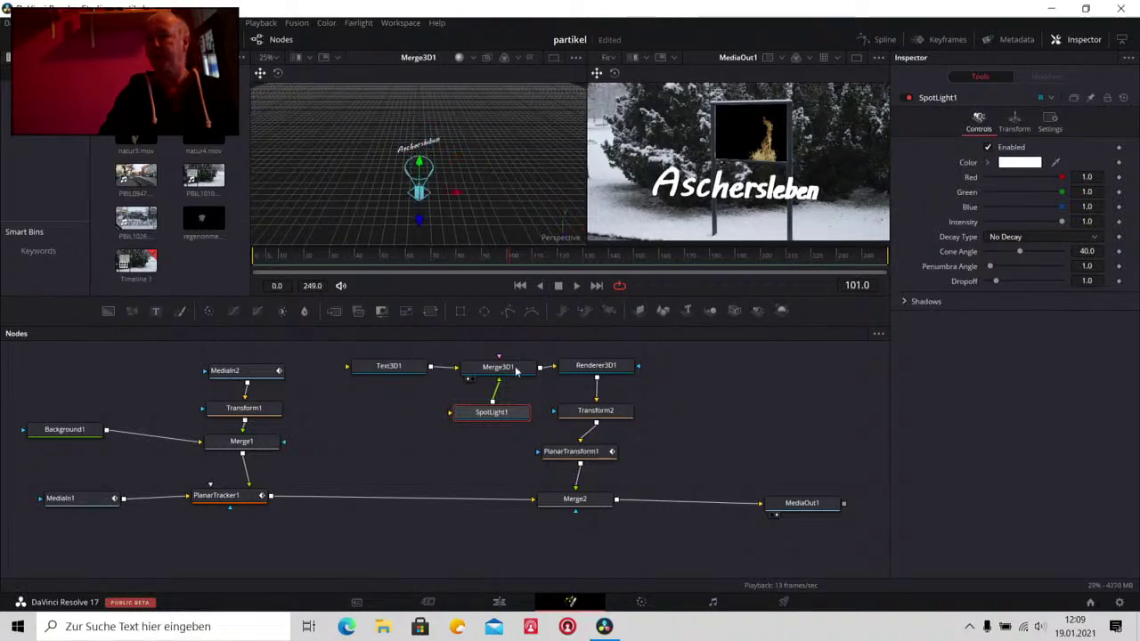
Set Renderer3D1 to OpenGL with lighting and shadows enabled, then preview playback to frame 215
click(591, 367)
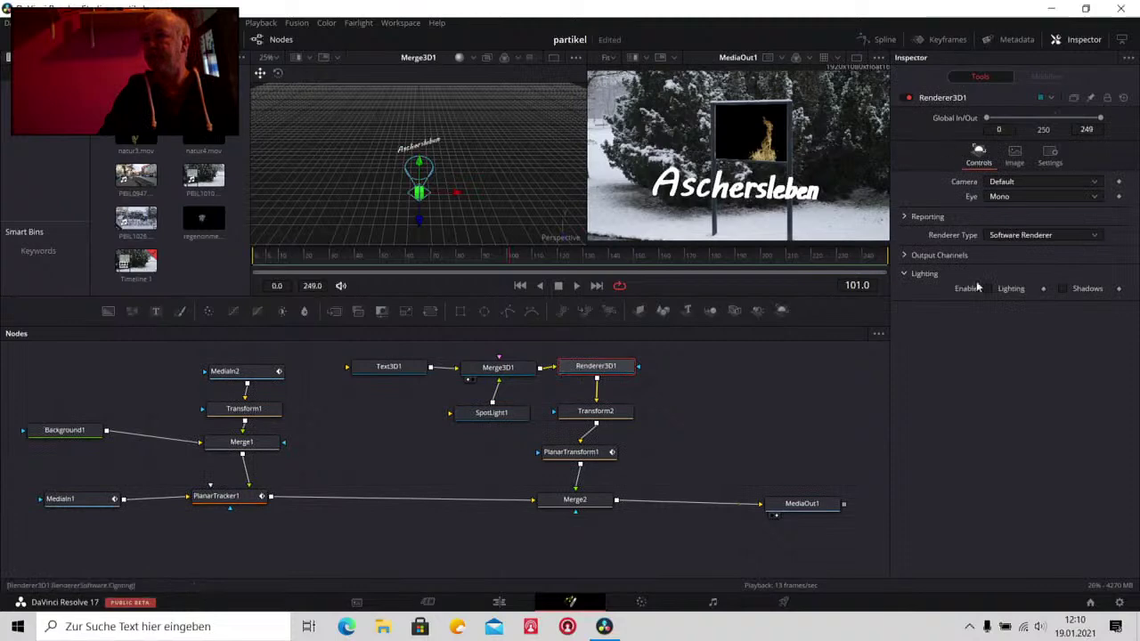
click(1024, 235)
click(1019, 250)
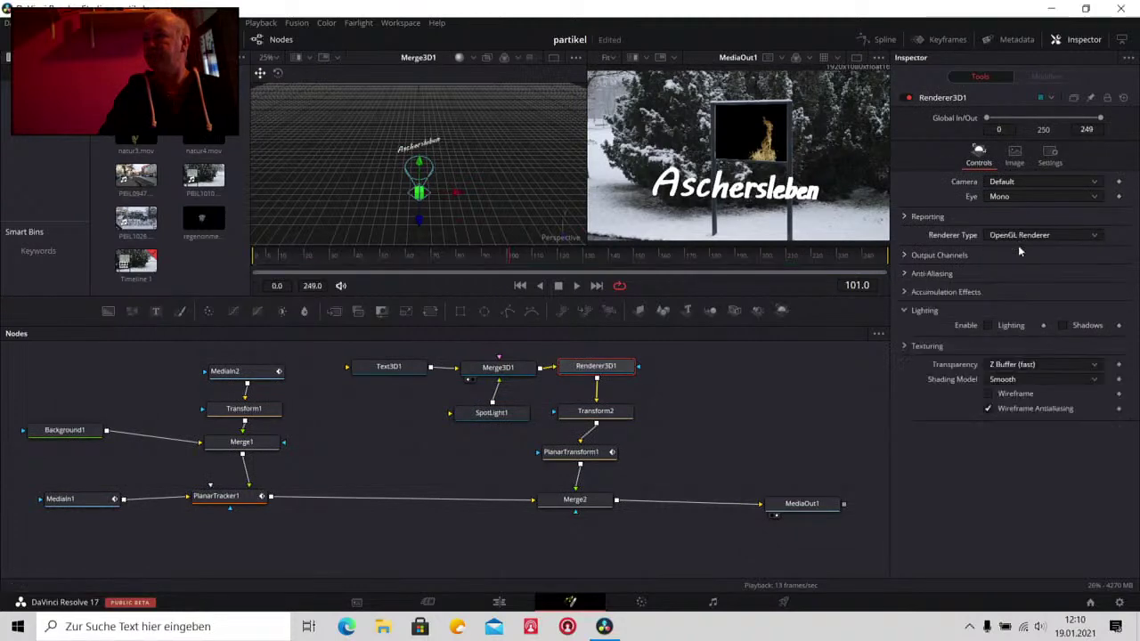
click(987, 326)
click(1061, 325)
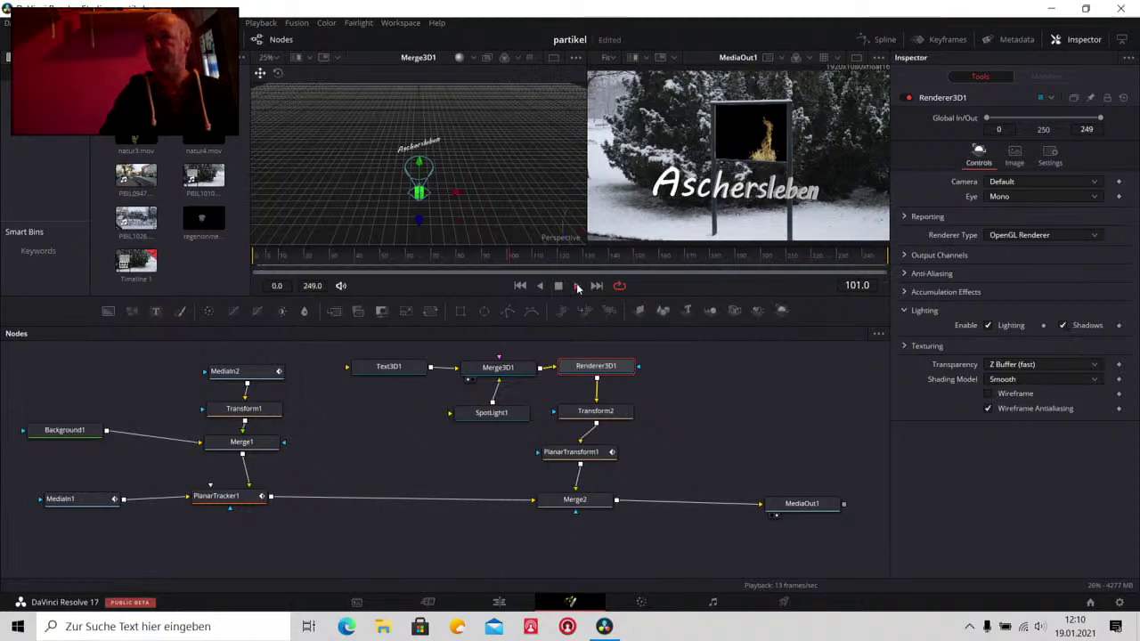
click(577, 286)
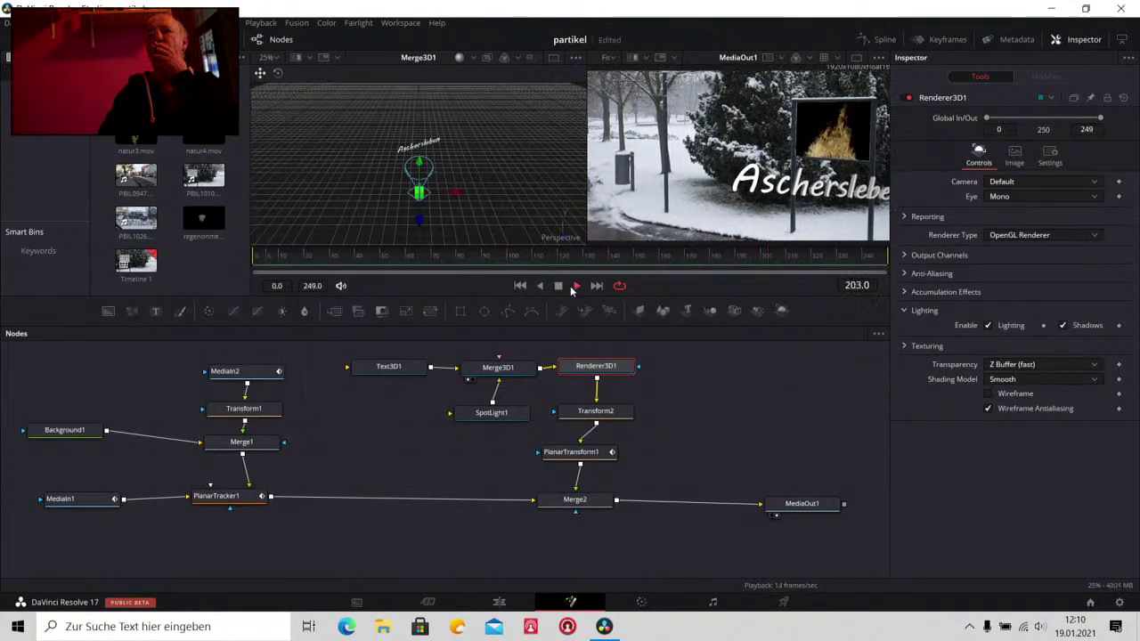
click(558, 286)
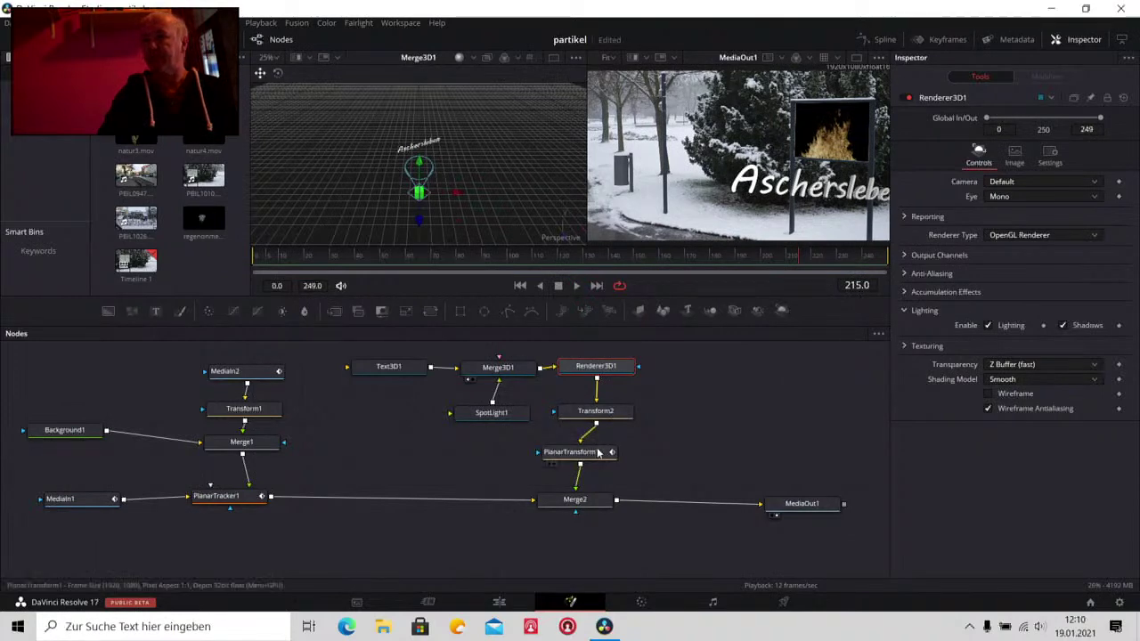
Shift the Aschersleben text left with Transform2 (Center X ≈0.1175) and play the composite to check
click(602, 415)
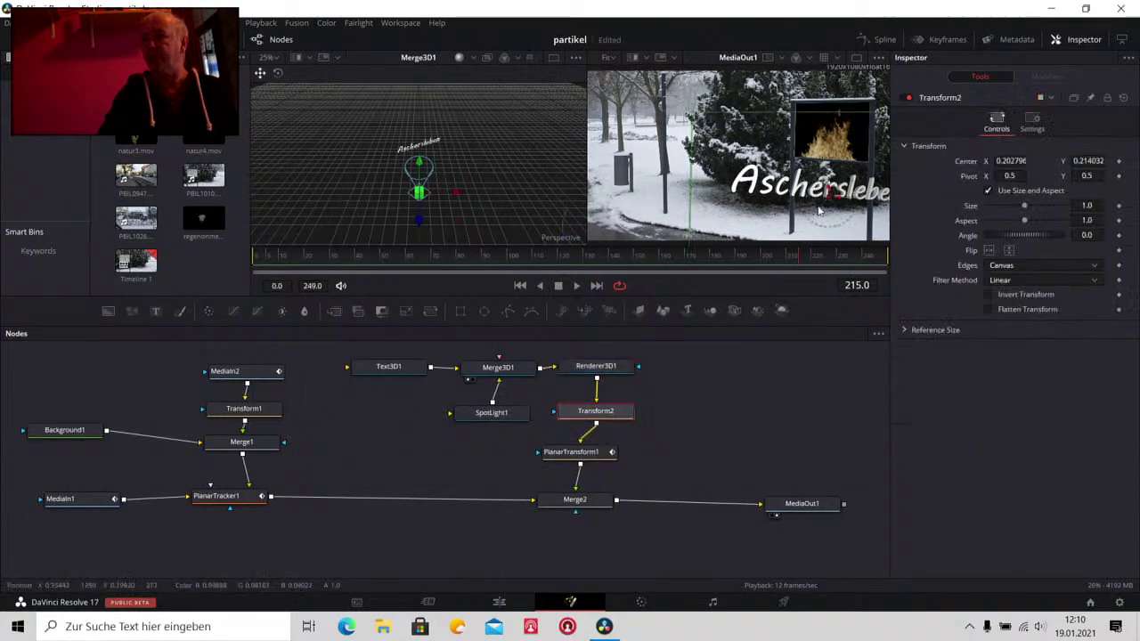
drag(827, 203, 802, 203)
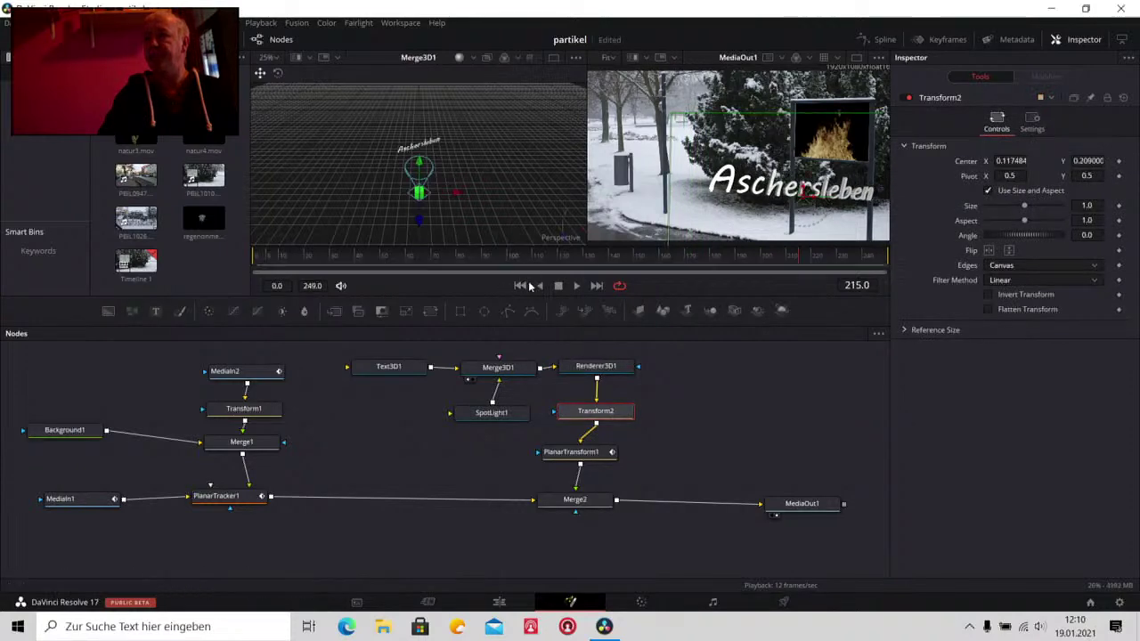
click(577, 286)
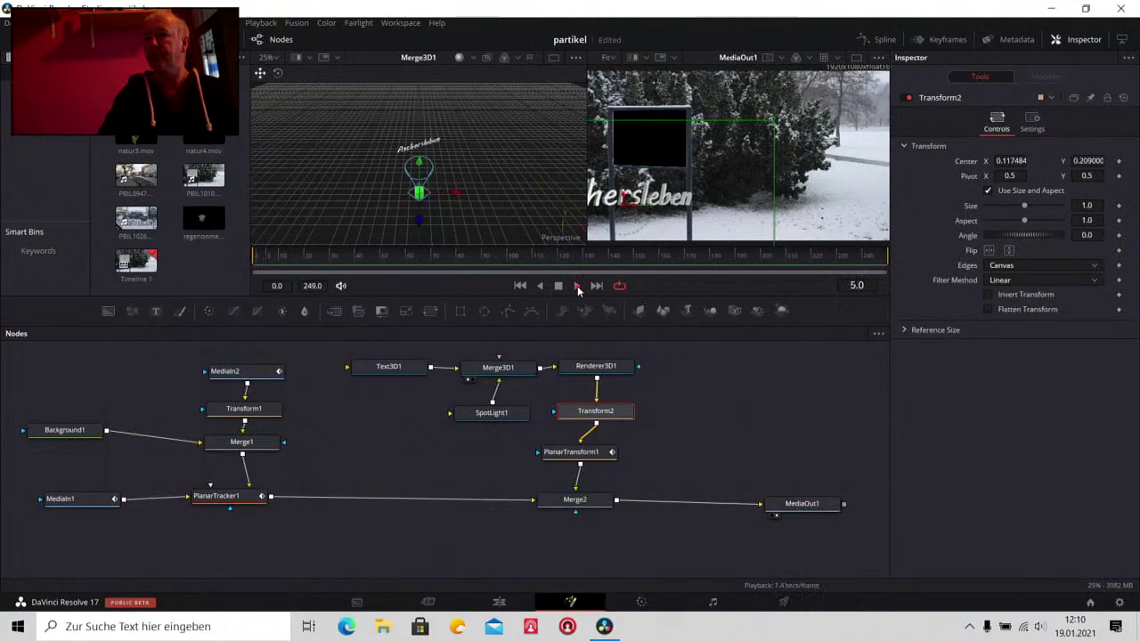
Box-select every node in the graph except MediaOut1
click(812, 504)
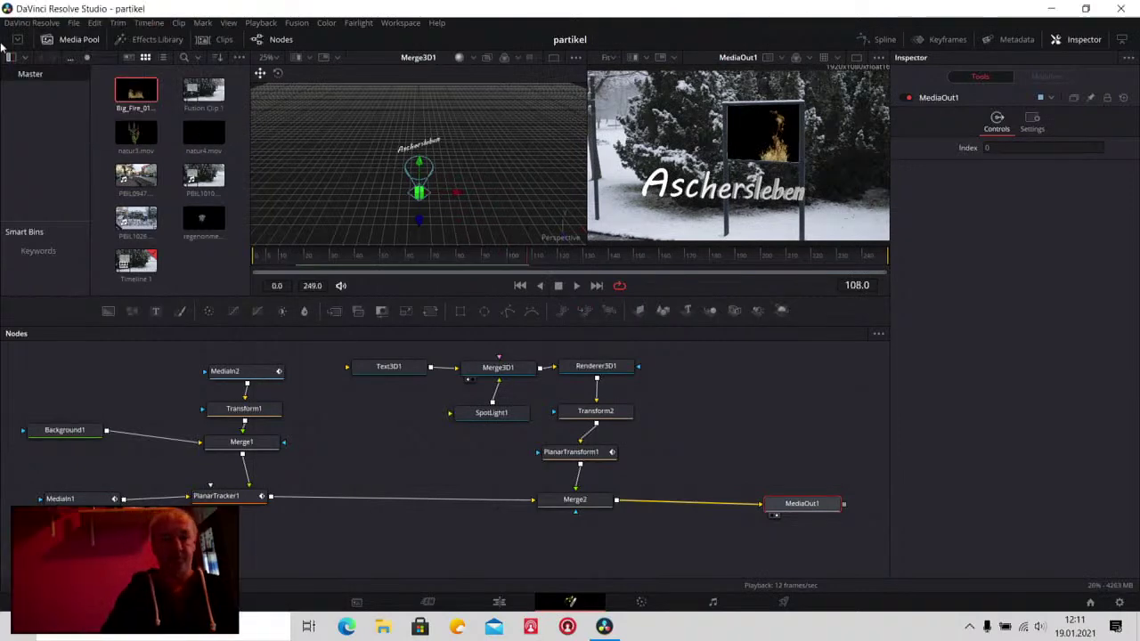
drag(369, 419, 395, 410)
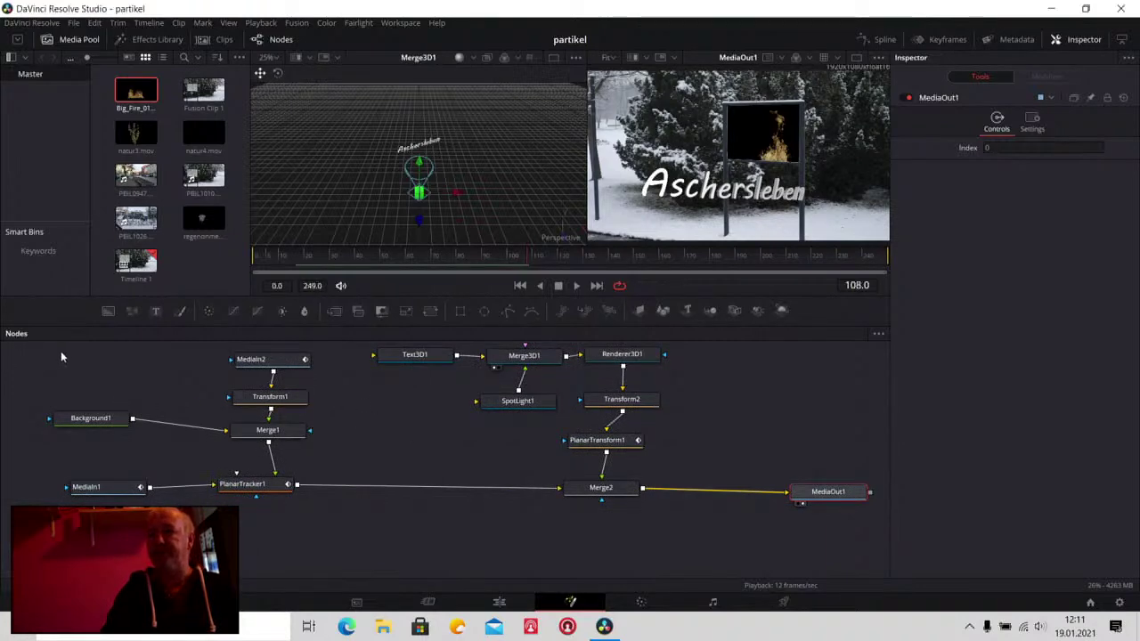
drag(61, 353, 689, 510)
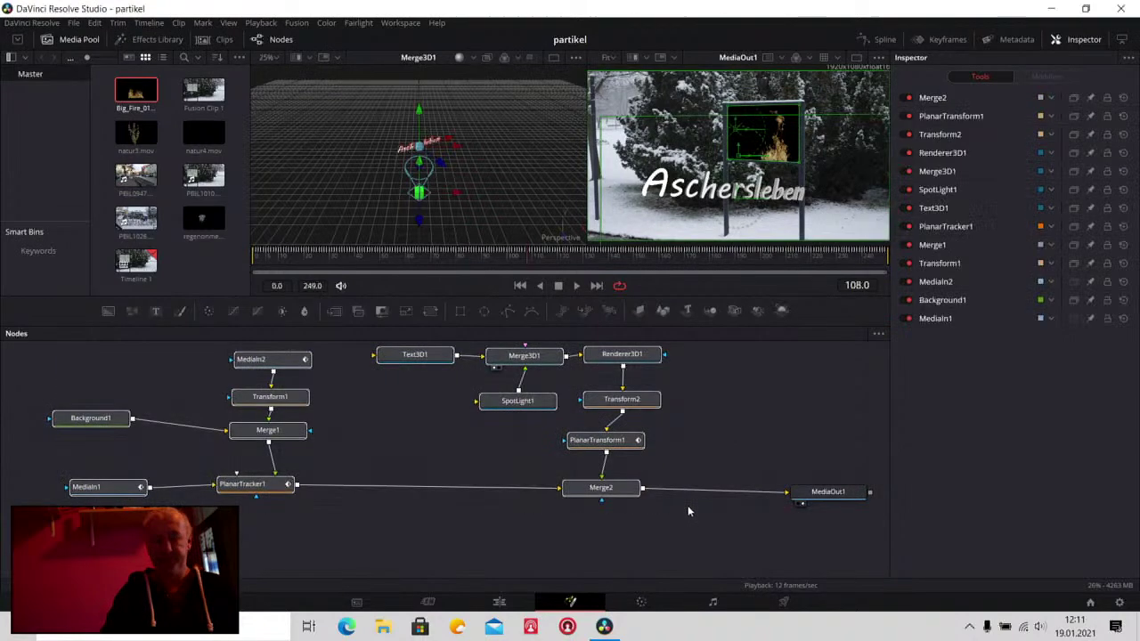
Delete the selected nodes, then replace the timeline clip with Fusion Clip 1 from the Media Pool and return to Fusion
key(Delete)
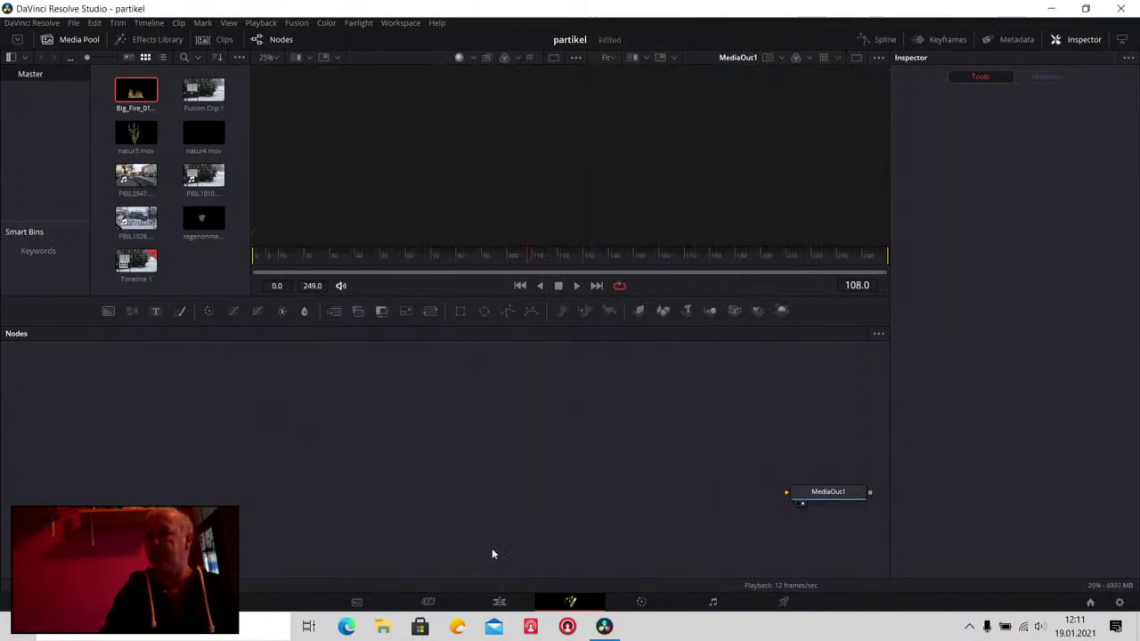
click(500, 602)
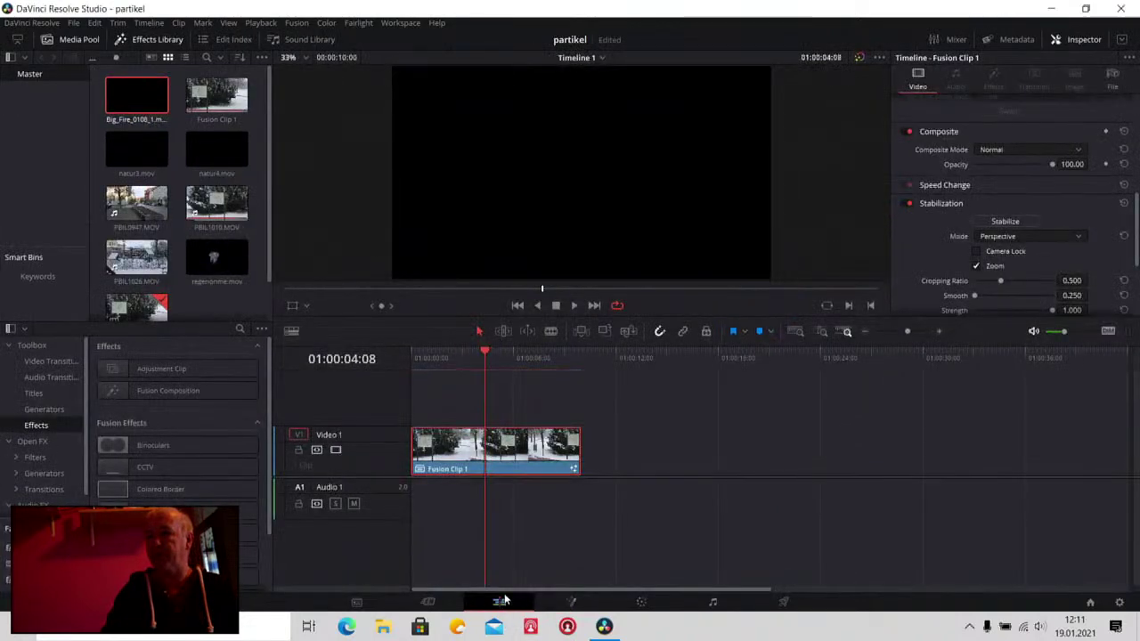
key(Delete)
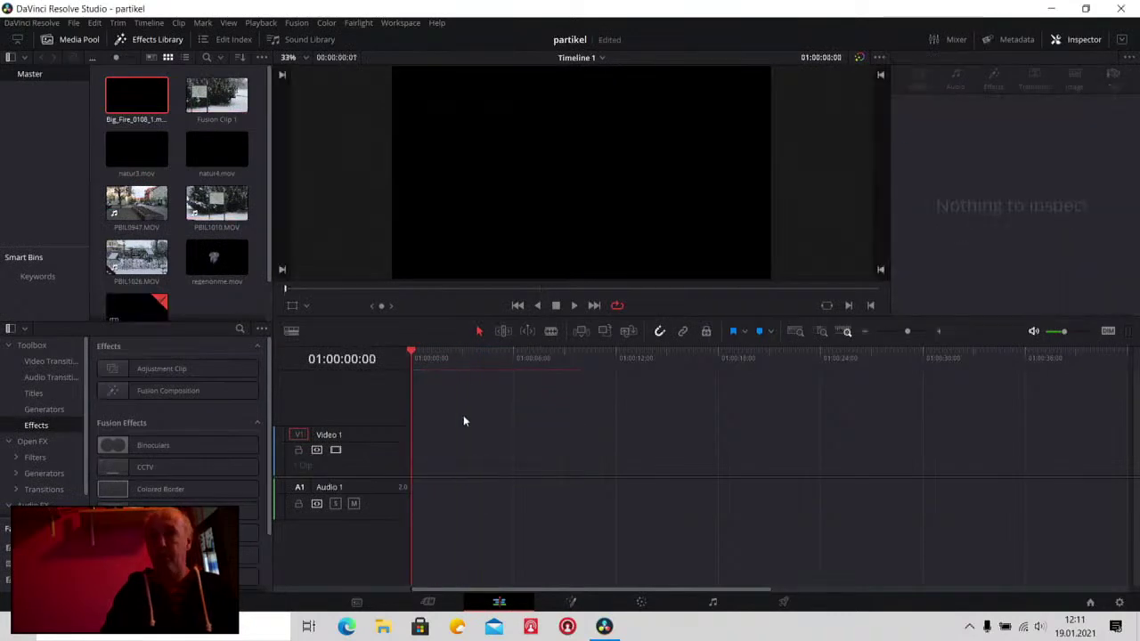
click(216, 94)
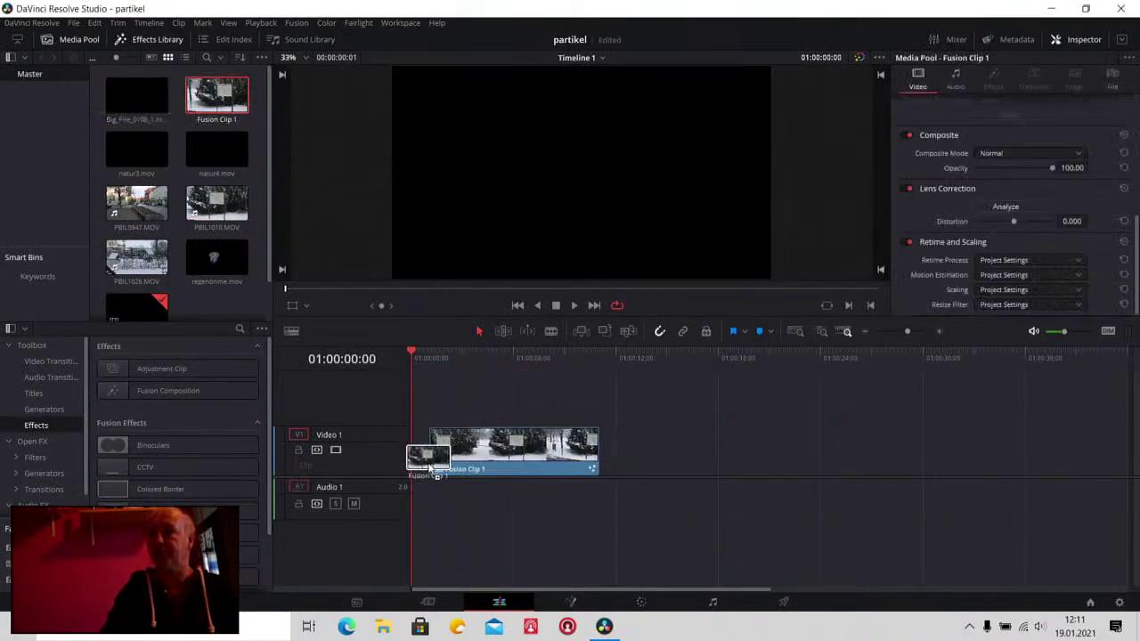
drag(259, 165, 407, 463)
key(shift+5)
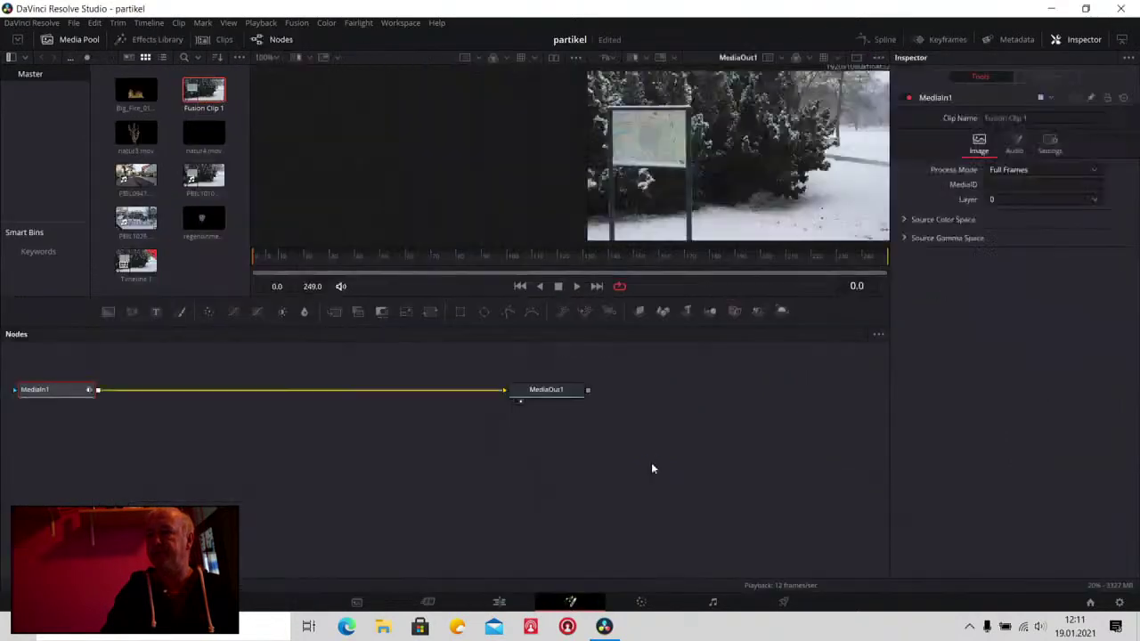
Add a Tracker node from Effects Library > Tools > Tracking between MediaIn1 and MediaOut1
drag(553, 389, 760, 416)
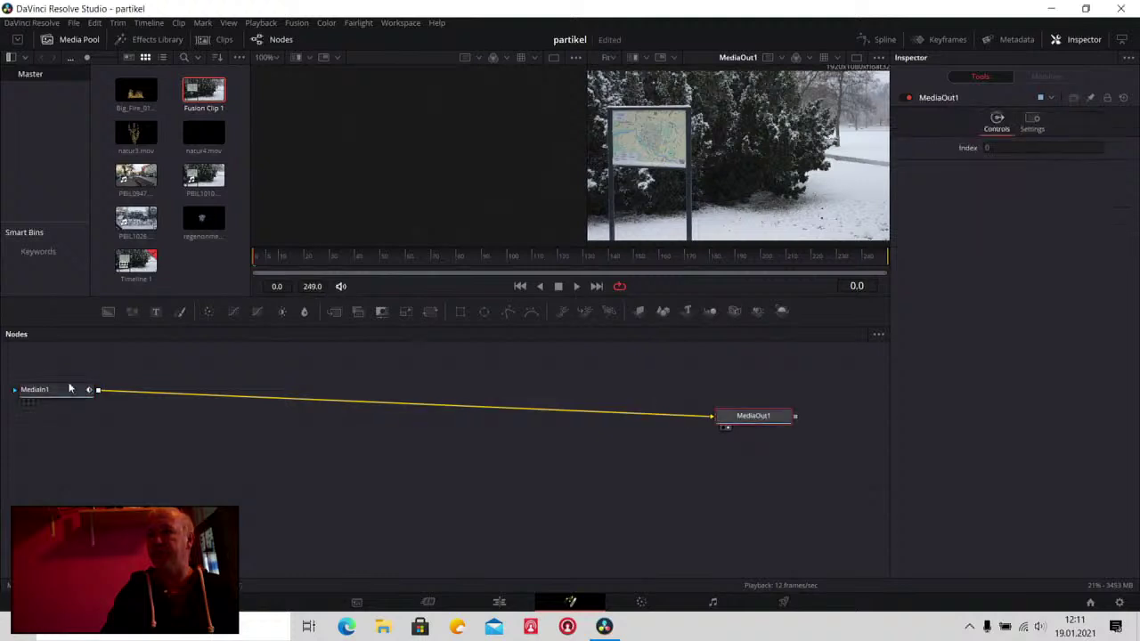
drag(31, 390, 519, 416)
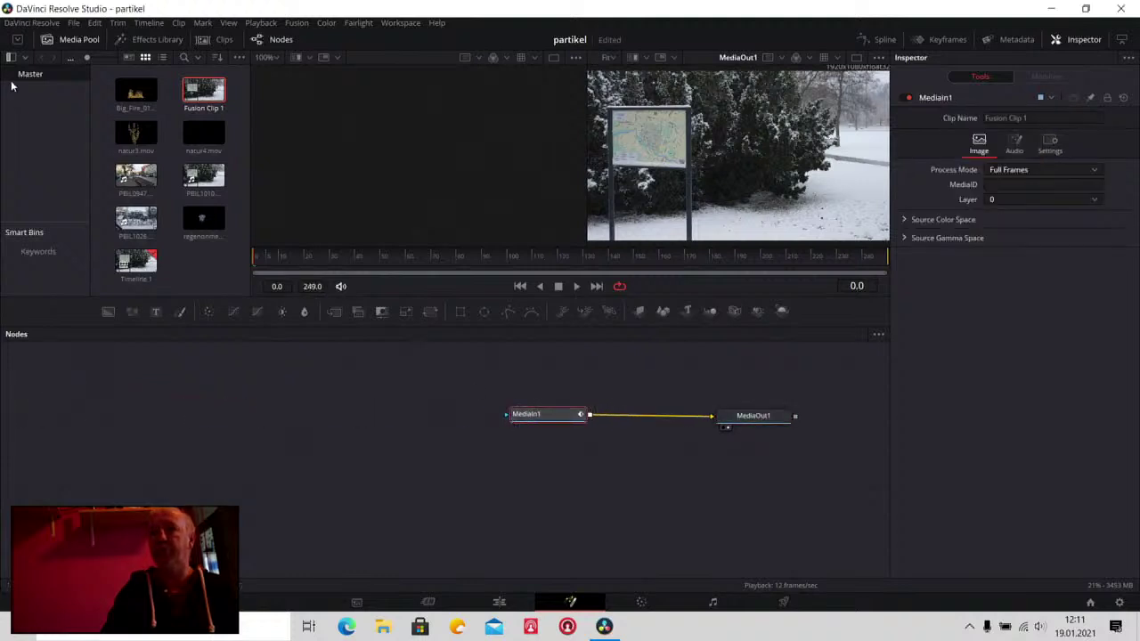
click(142, 40)
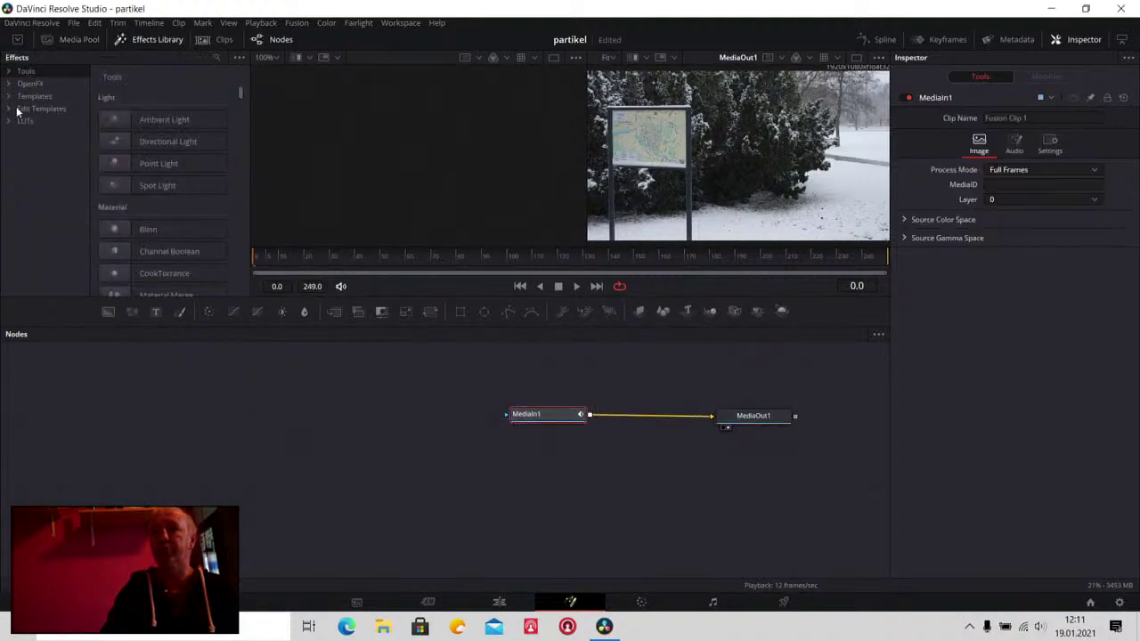
click(7, 71)
scroll(35, 159, down, 3)
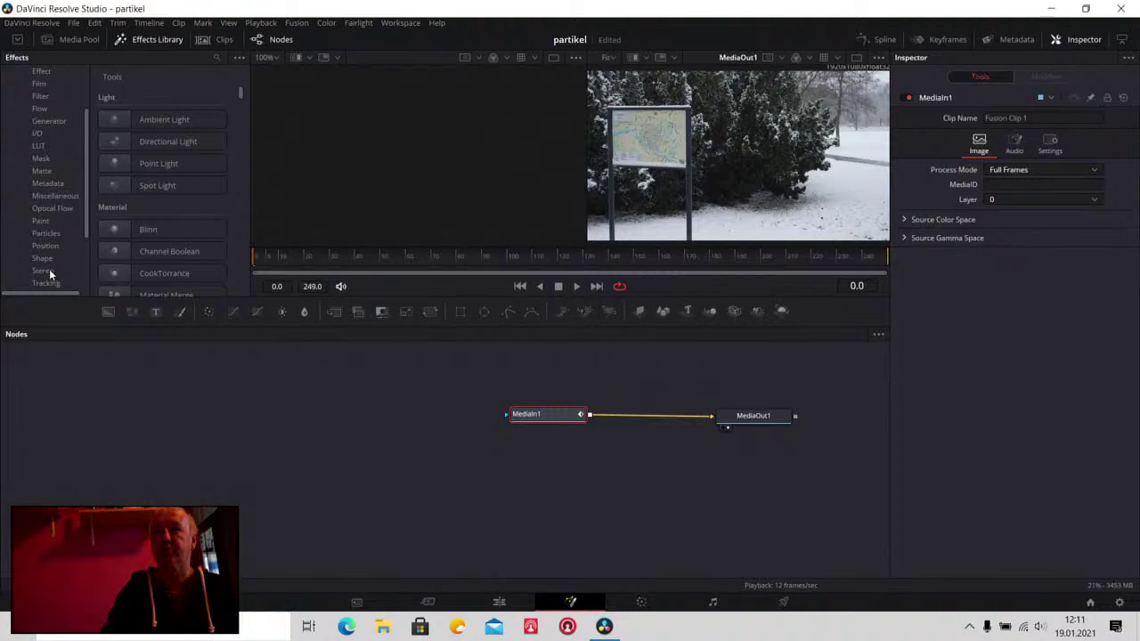
scroll(54, 265, down, 2)
click(49, 245)
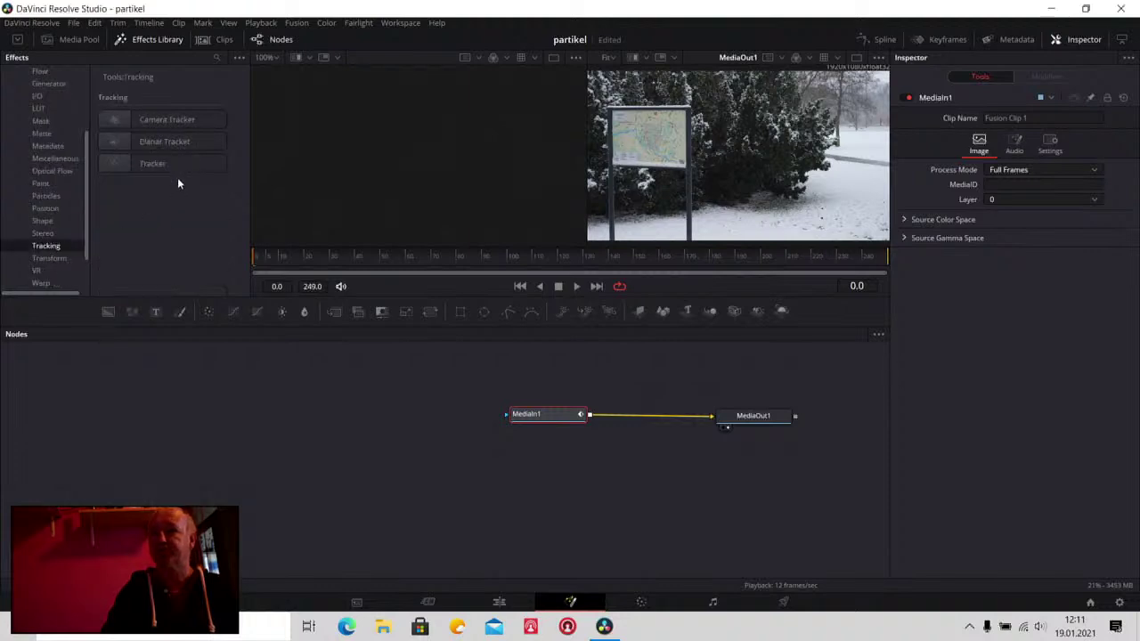
click(149, 163)
Line up MediaIn1, Tracker1 and MediaOut1 in a tidy row
drag(541, 422, 379, 422)
drag(649, 423, 486, 424)
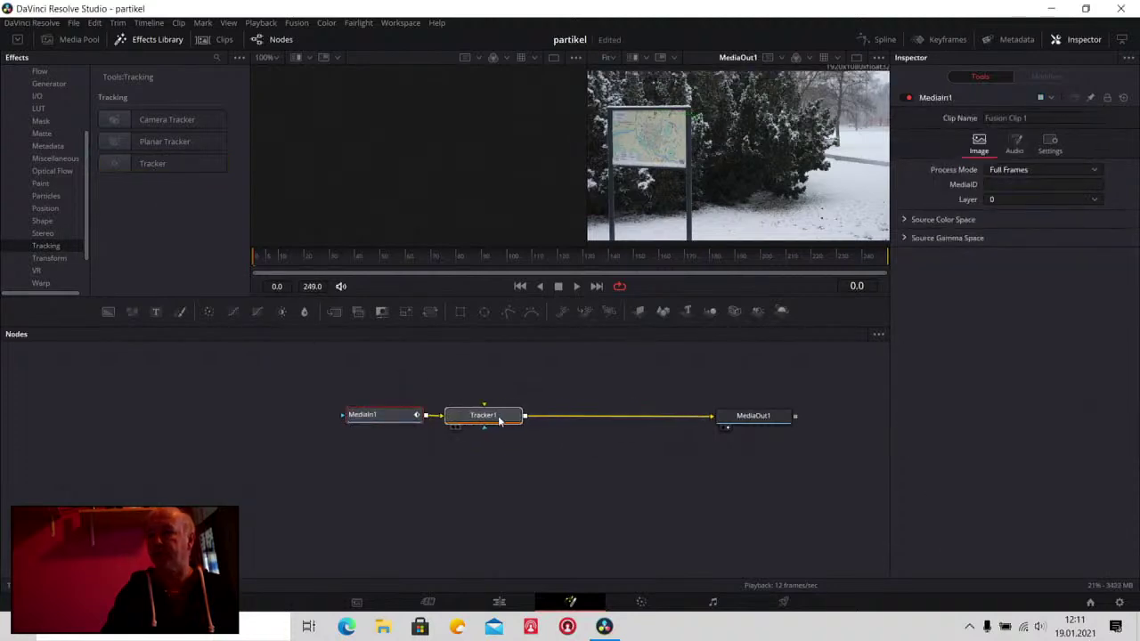
drag(753, 424, 684, 422)
click(685, 423)
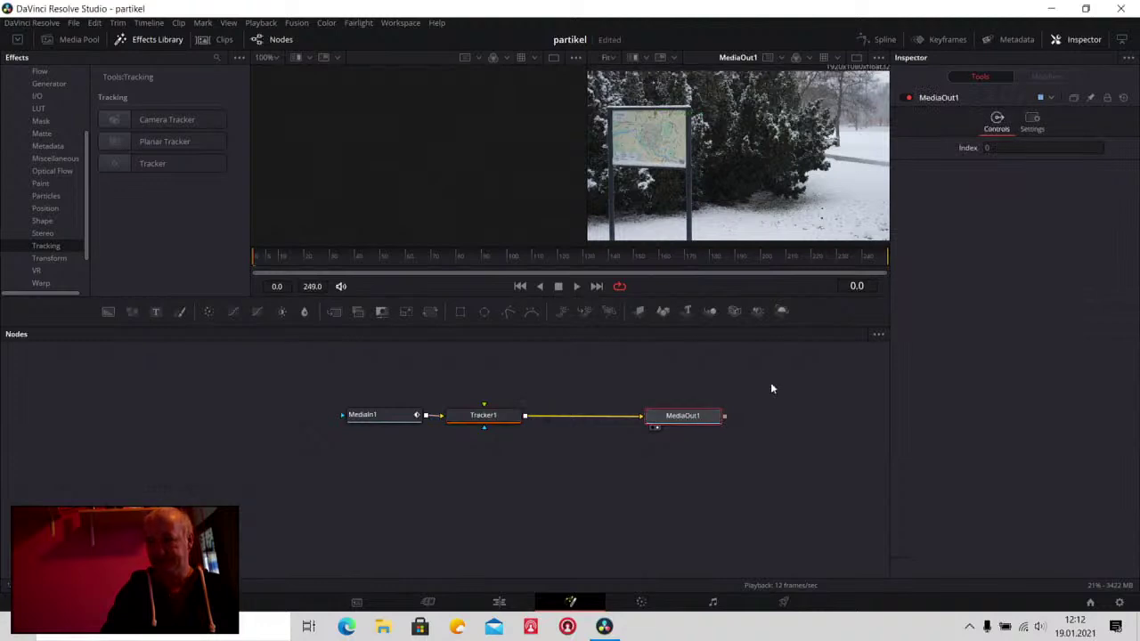
Place Tracker1's tracker box on the map sign's top-left corner
click(506, 415)
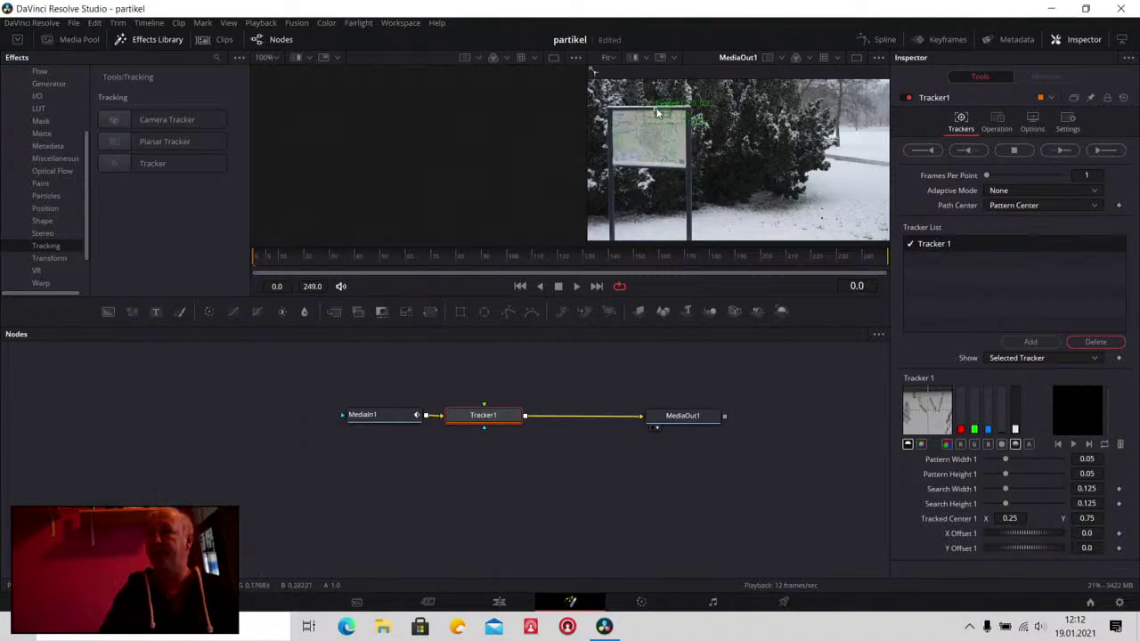
drag(657, 112, 607, 112)
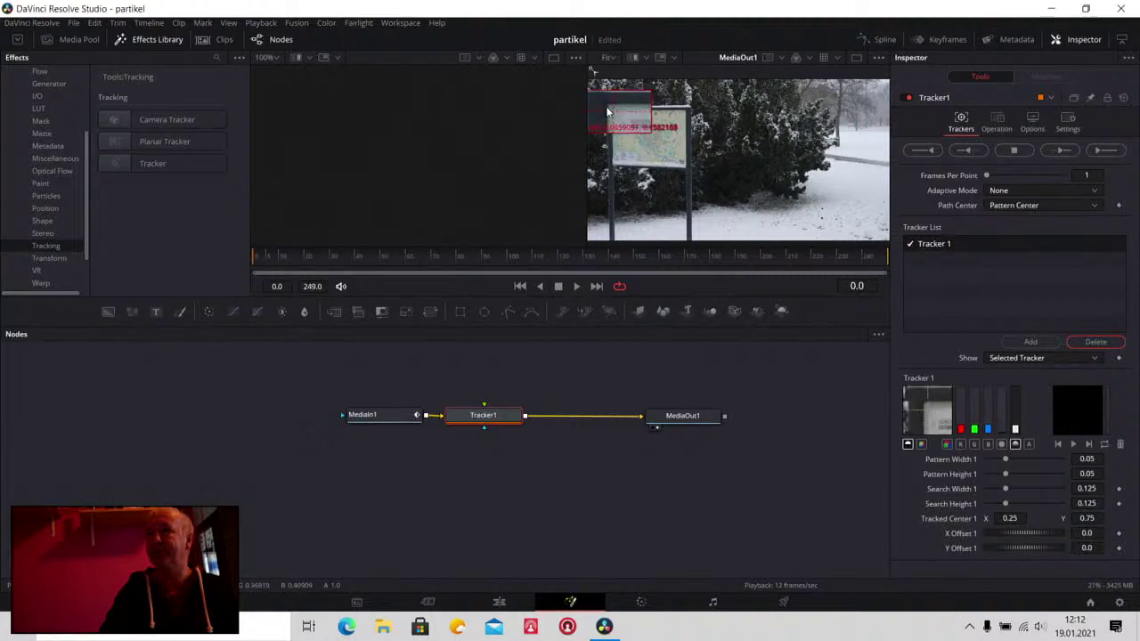
drag(607, 113, 608, 113)
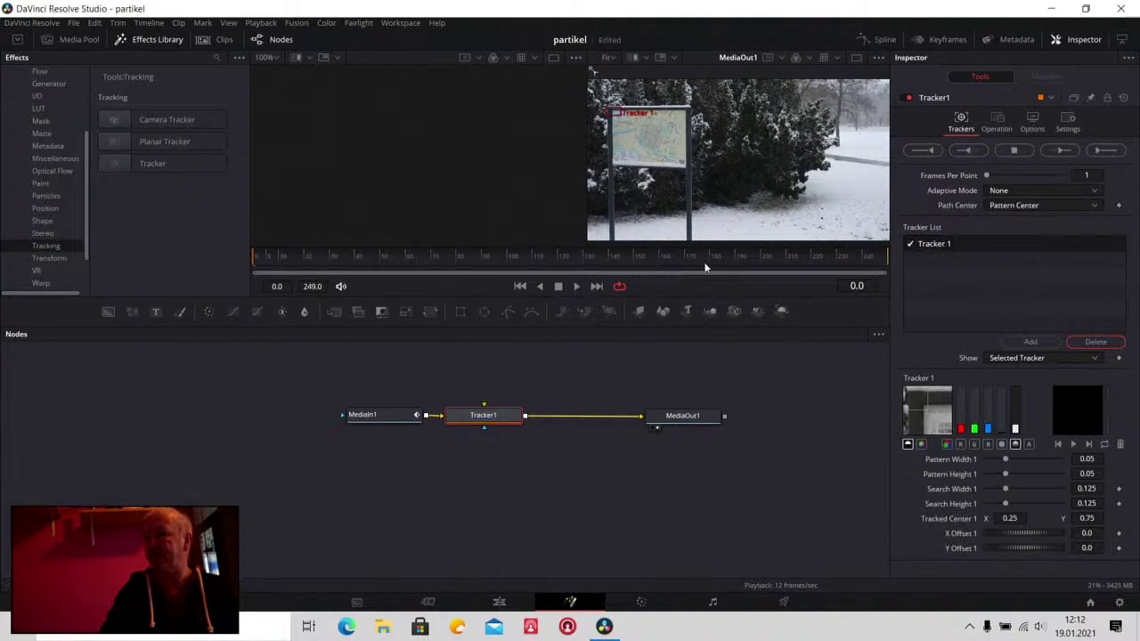
Enlarge the tracker's search area and pattern box (width 0.087524, height 0.103846)
mouse_move(614, 122)
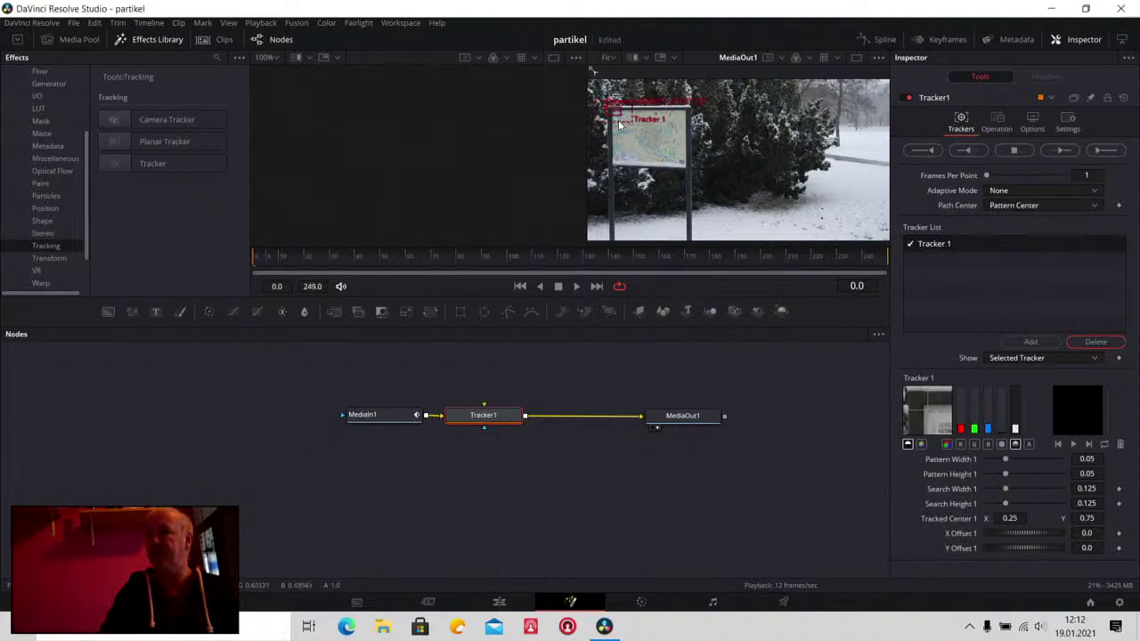
drag(619, 125, 622, 132)
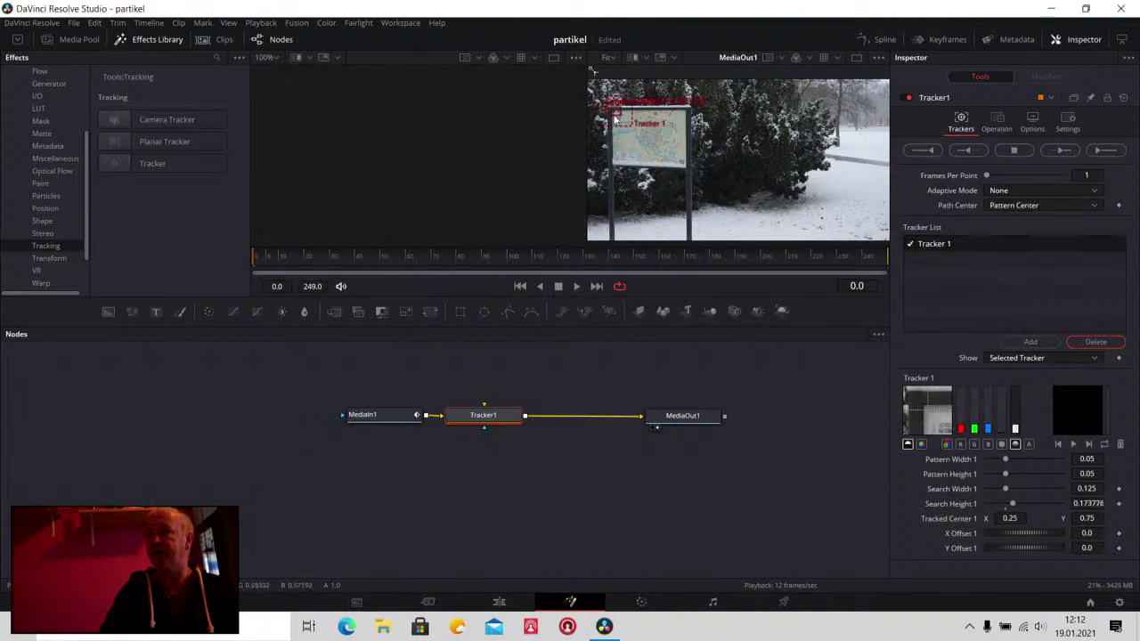
drag(615, 117, 616, 124)
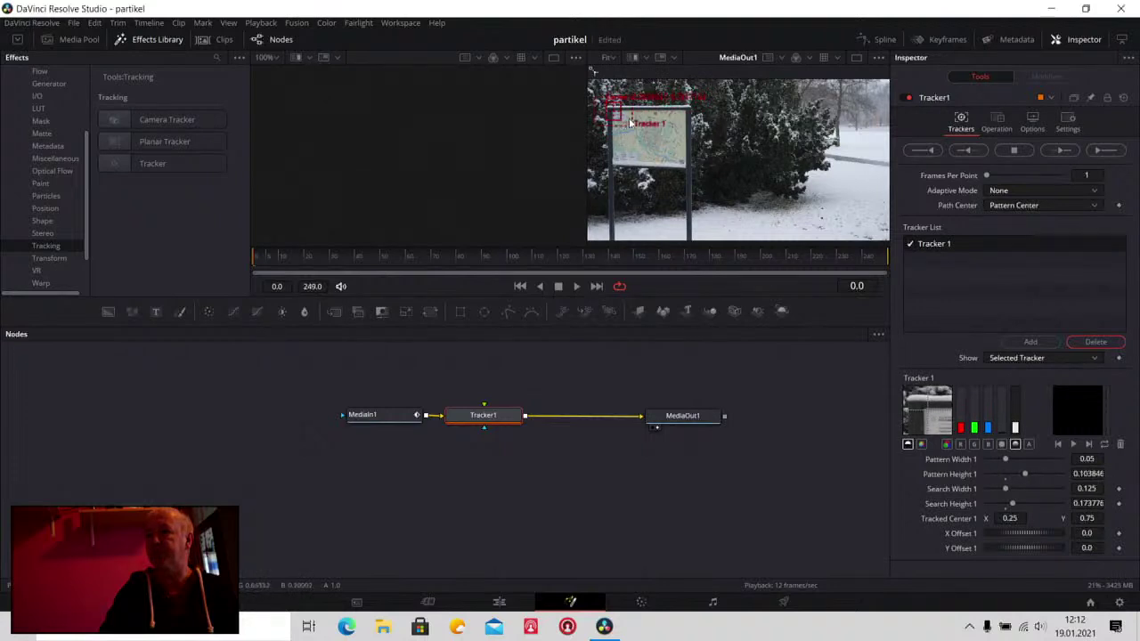
drag(621, 116, 625, 115)
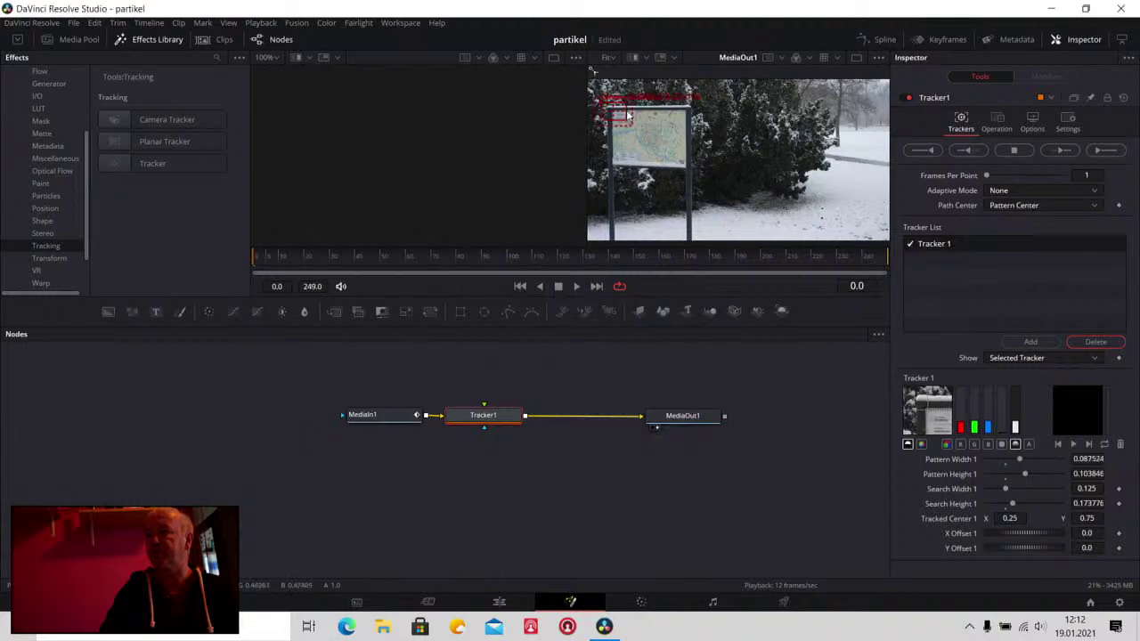
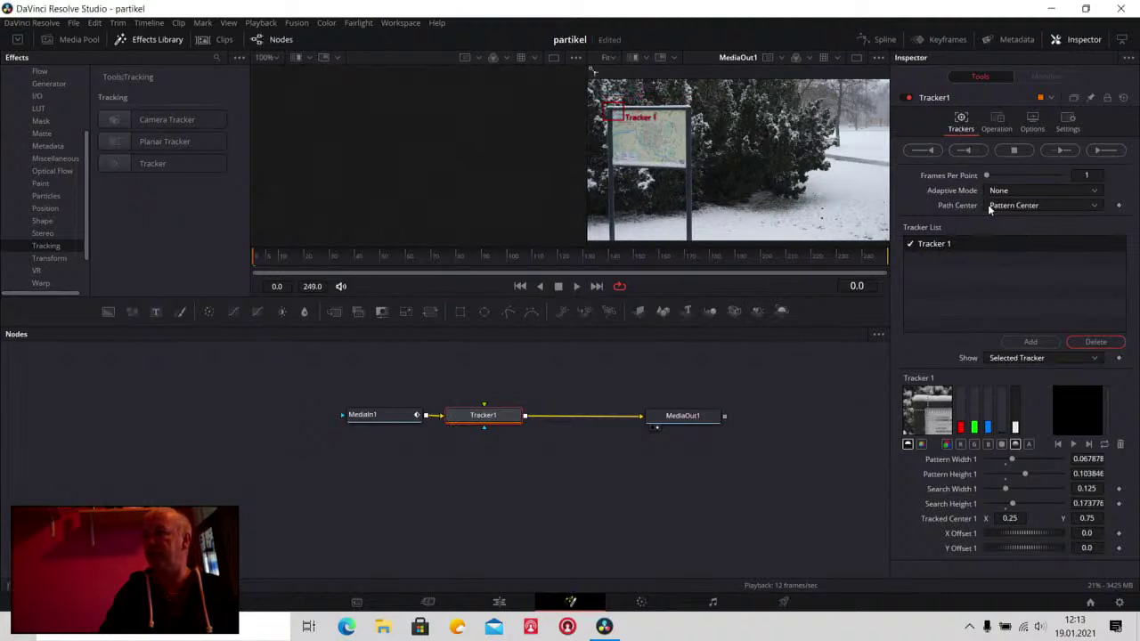
Track the map sign forward across frames 0–249 and dismiss the render-completed message
click(1105, 151)
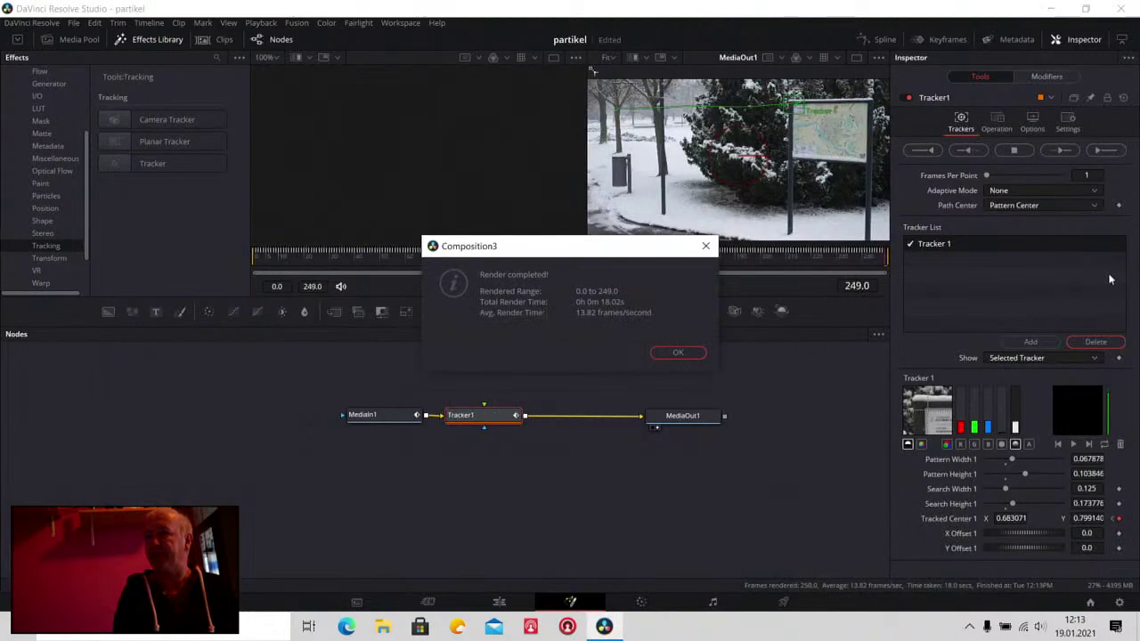
click(687, 356)
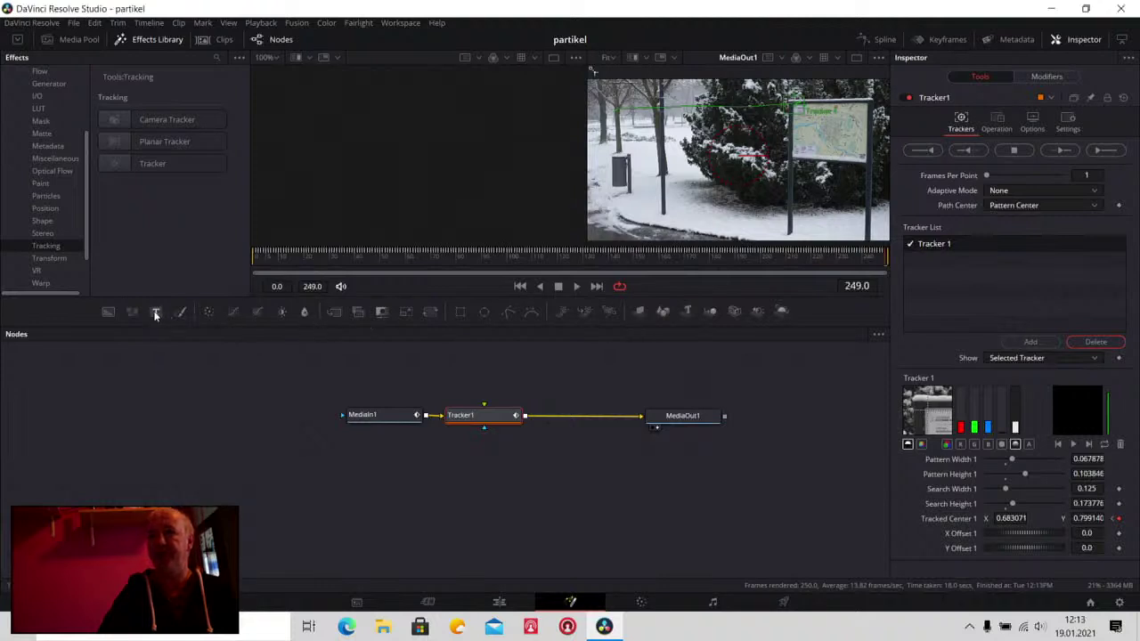
Add a Text+ node reading 'Aschersleben' and wire it into Tracker1's foreground input
drag(155, 315, 519, 370)
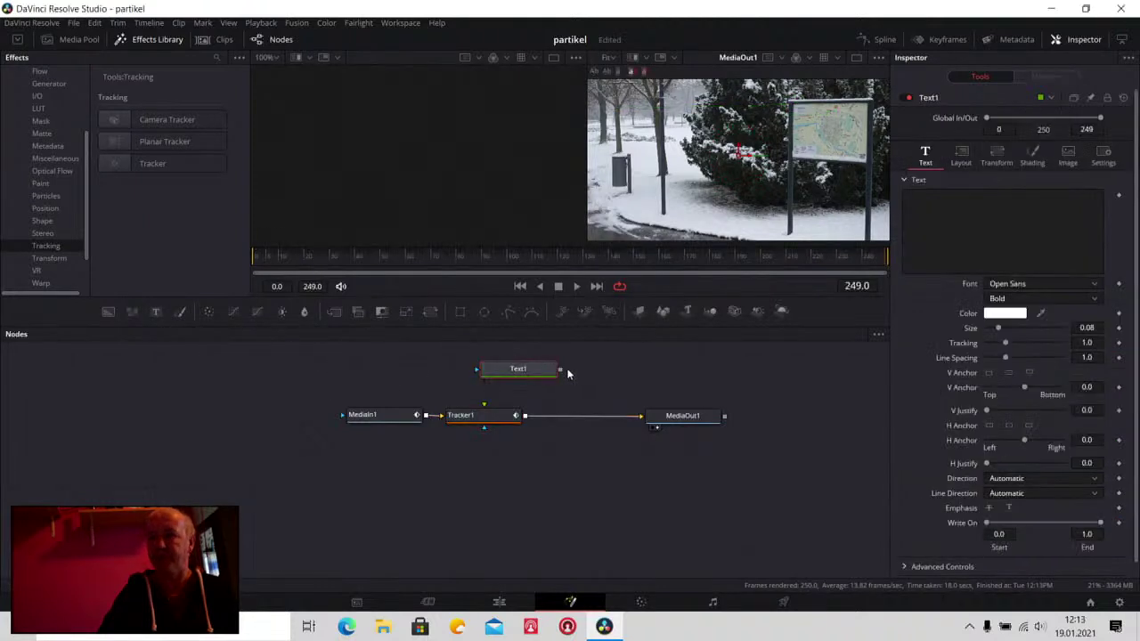
click(913, 228)
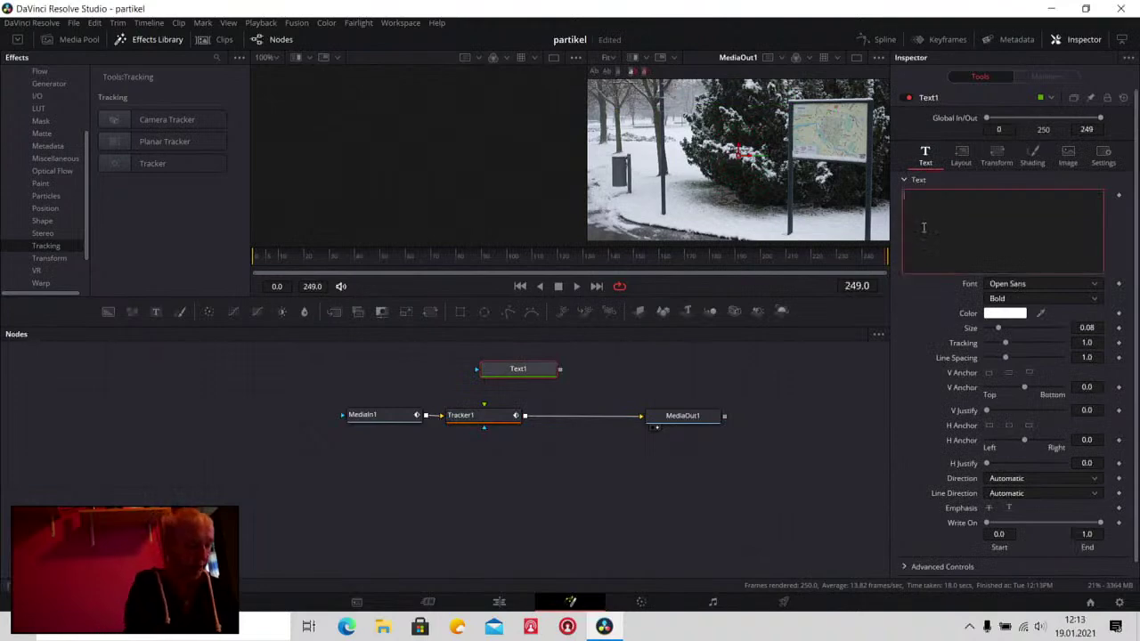
text(Ascherslebe)
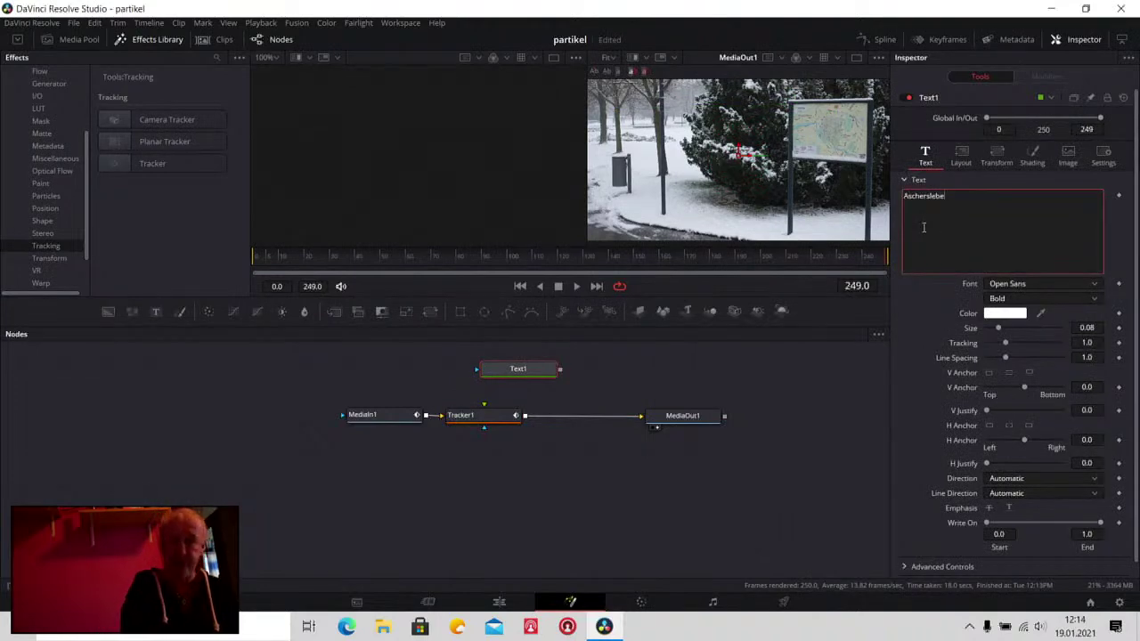
text(n)
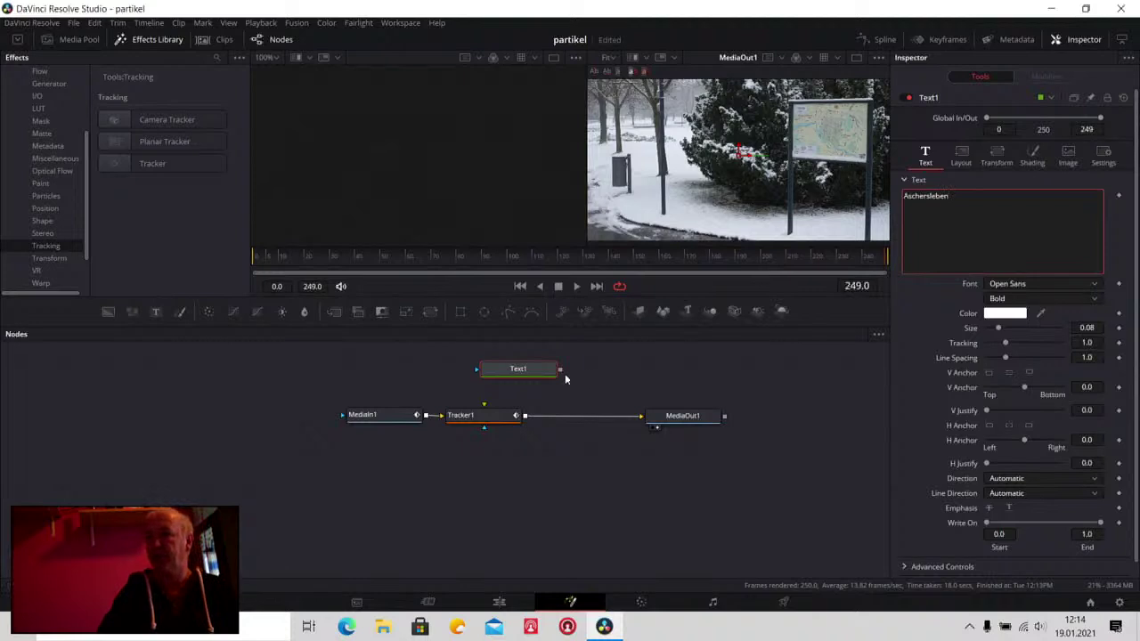
drag(559, 369, 499, 415)
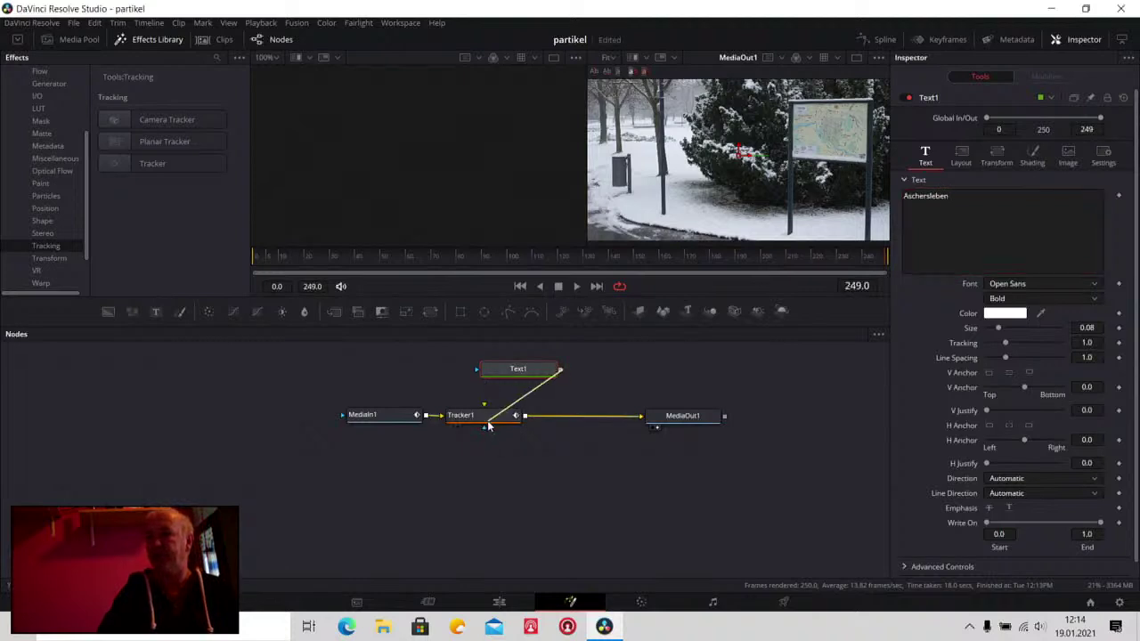
drag(533, 370, 503, 358)
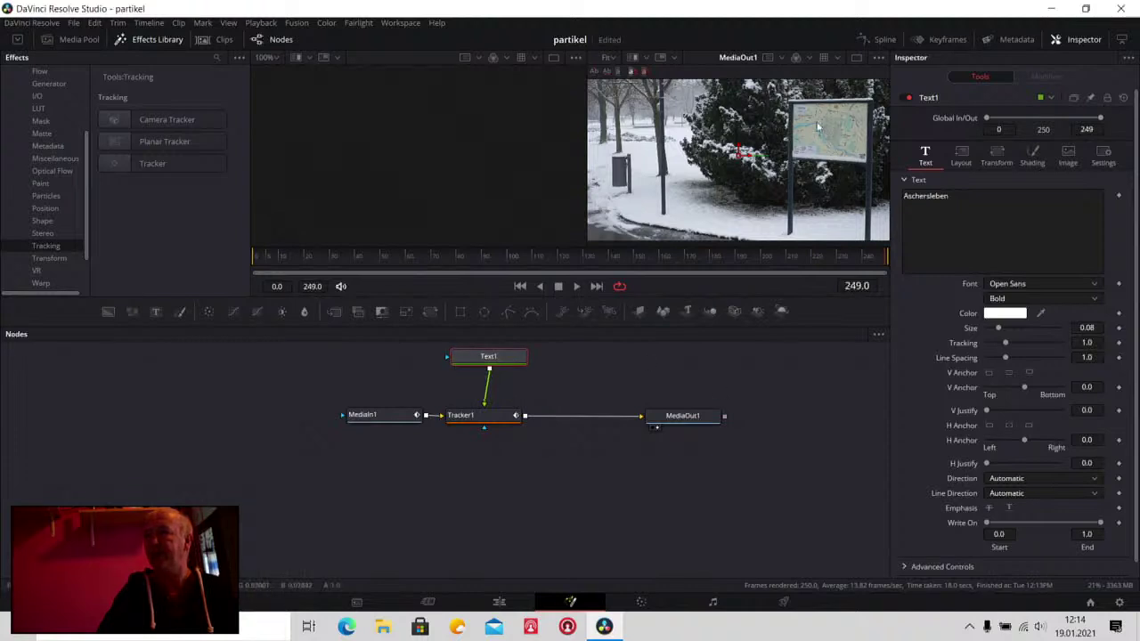
Set Tracker1's Operation to Match Move and play from frame 0 to check the text follows
click(475, 417)
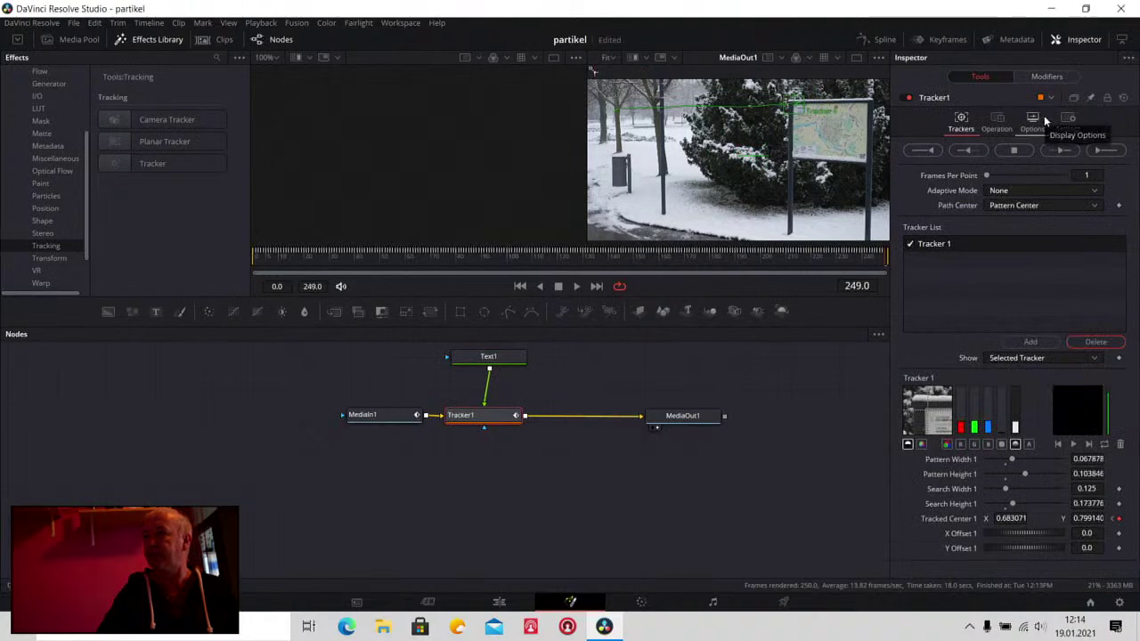
click(1035, 117)
click(999, 128)
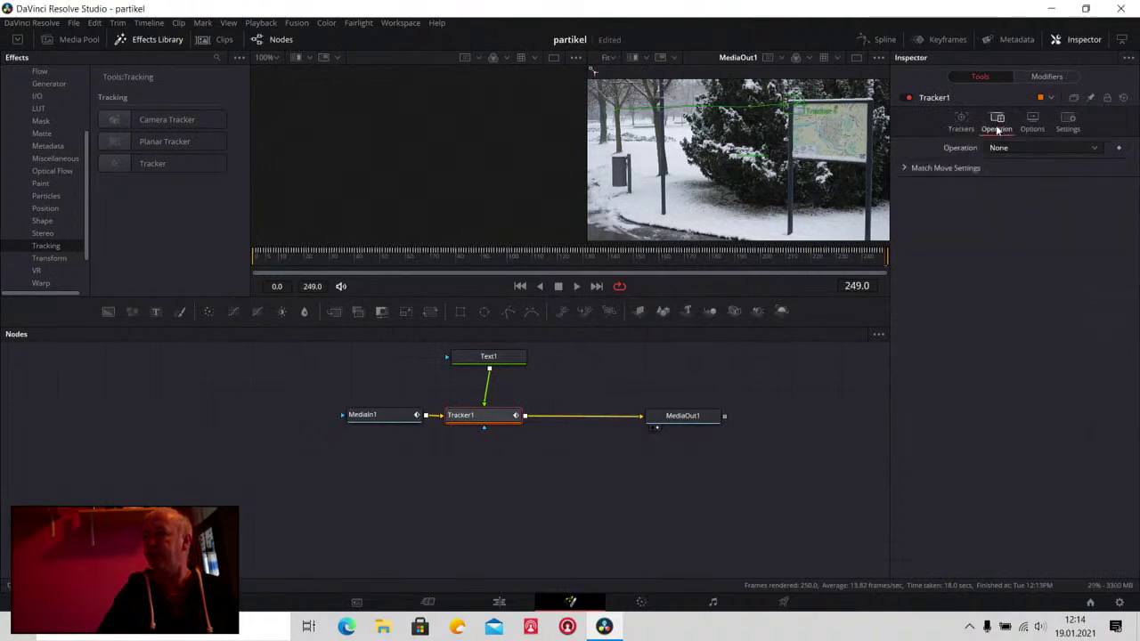
click(1011, 150)
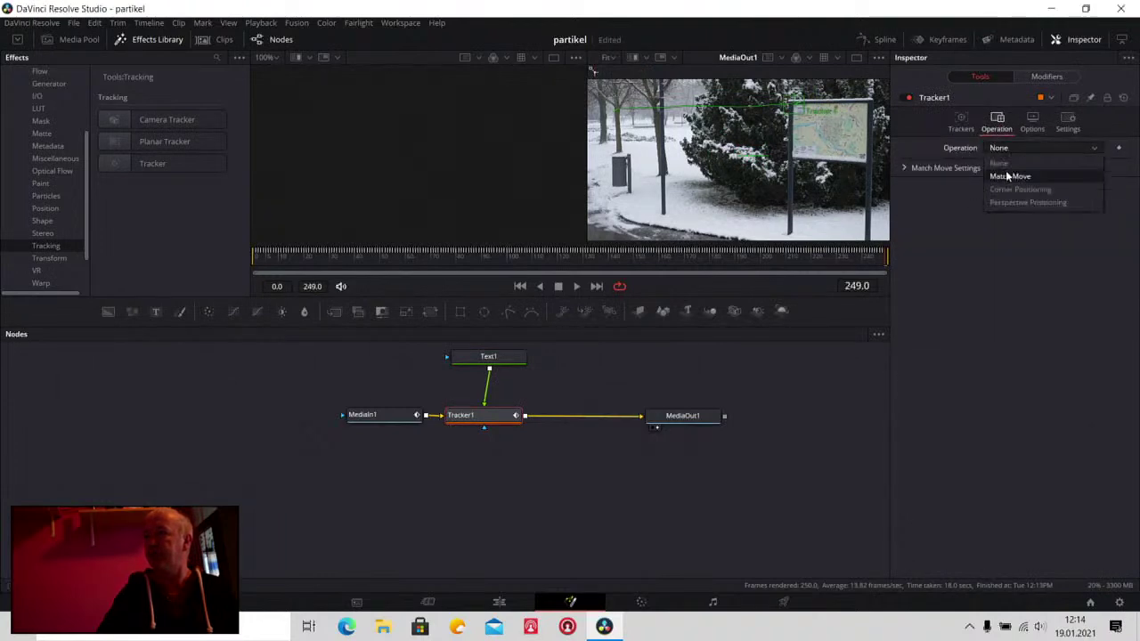
click(1007, 174)
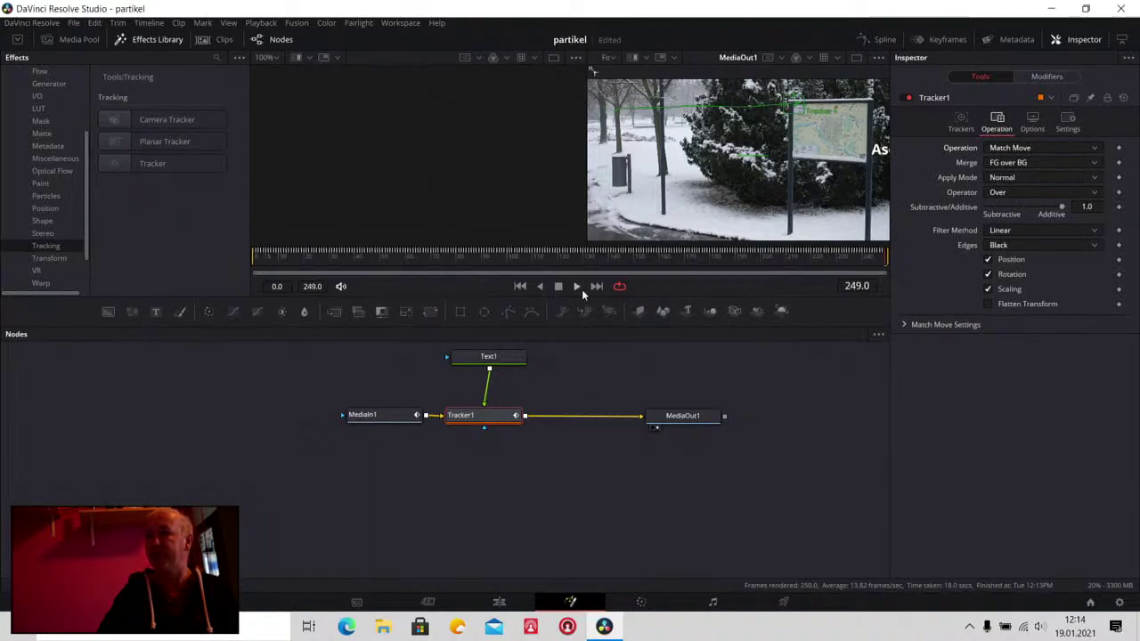
click(519, 286)
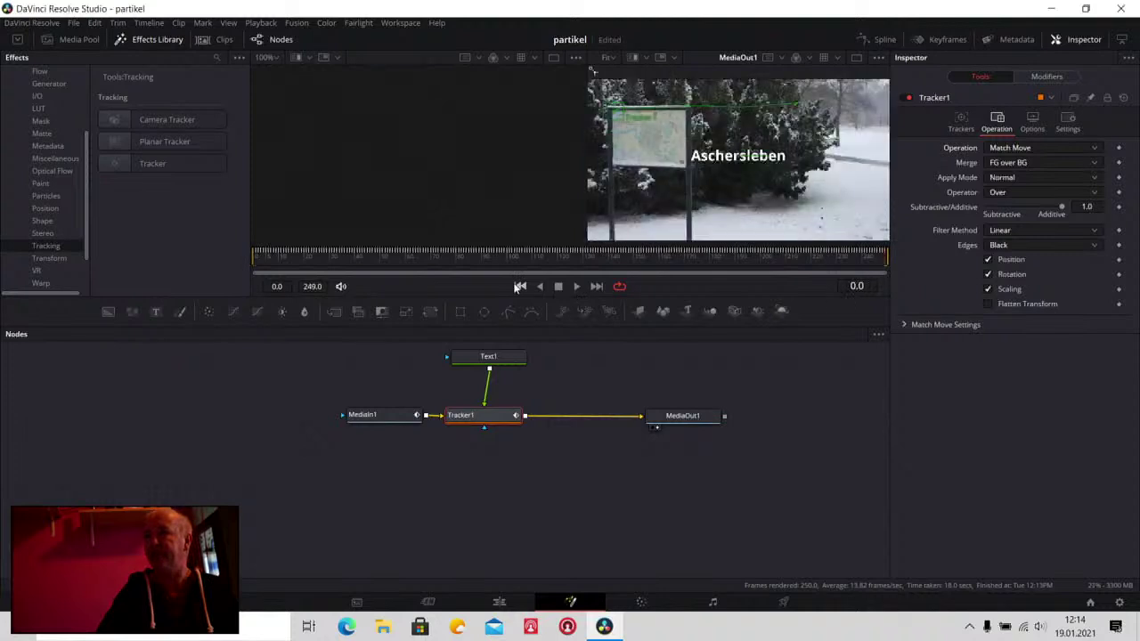
click(577, 286)
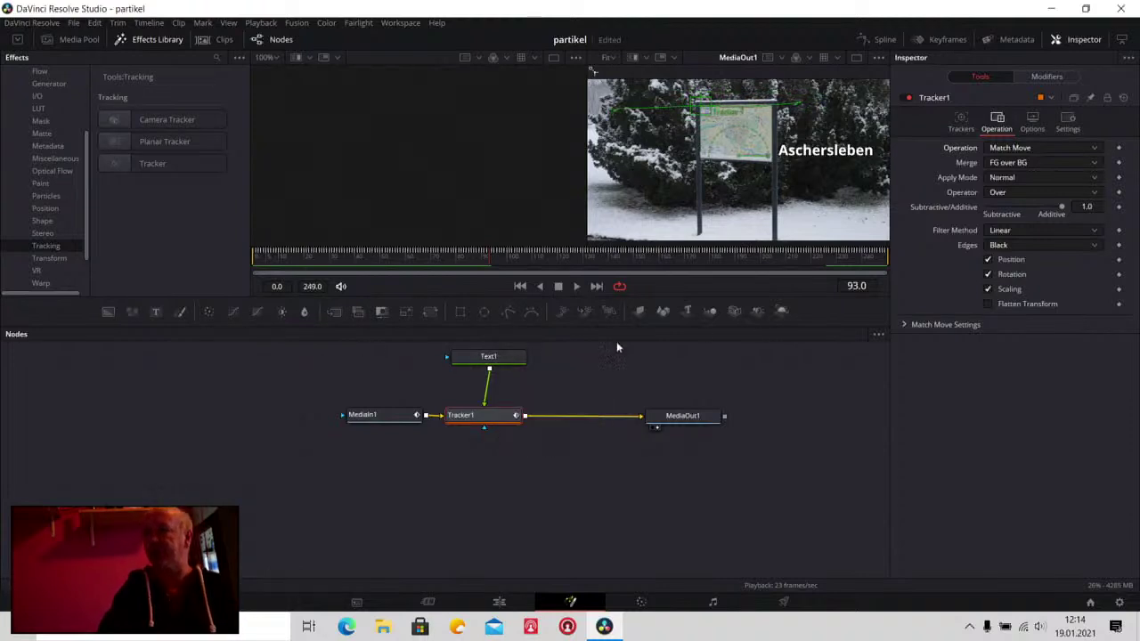
Delete the Text1 and Tracker1 nodes
click(492, 358)
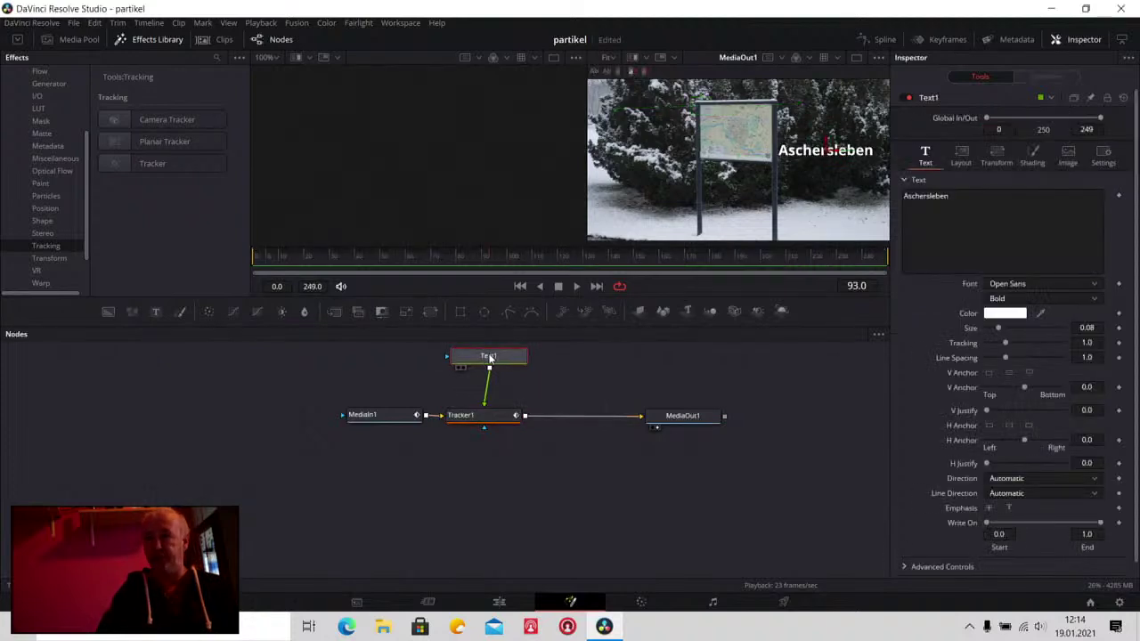
key(Delete)
click(484, 422)
key(Delete)
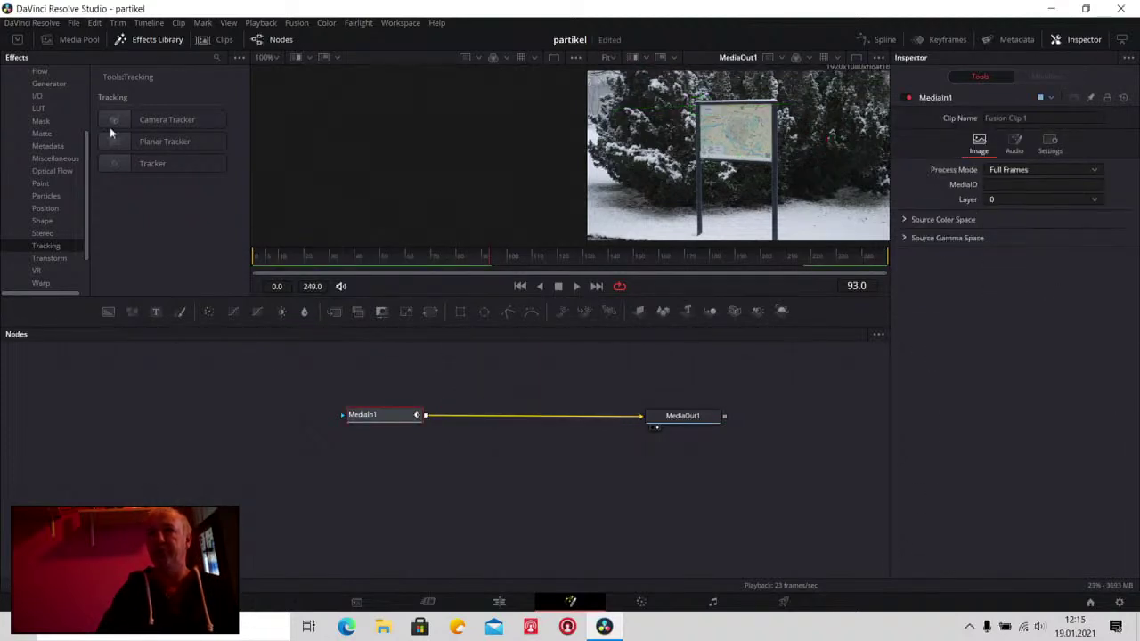
At frame 0, insert a Camera Tracker after MediaIn1 and rearrange the nodes
click(519, 286)
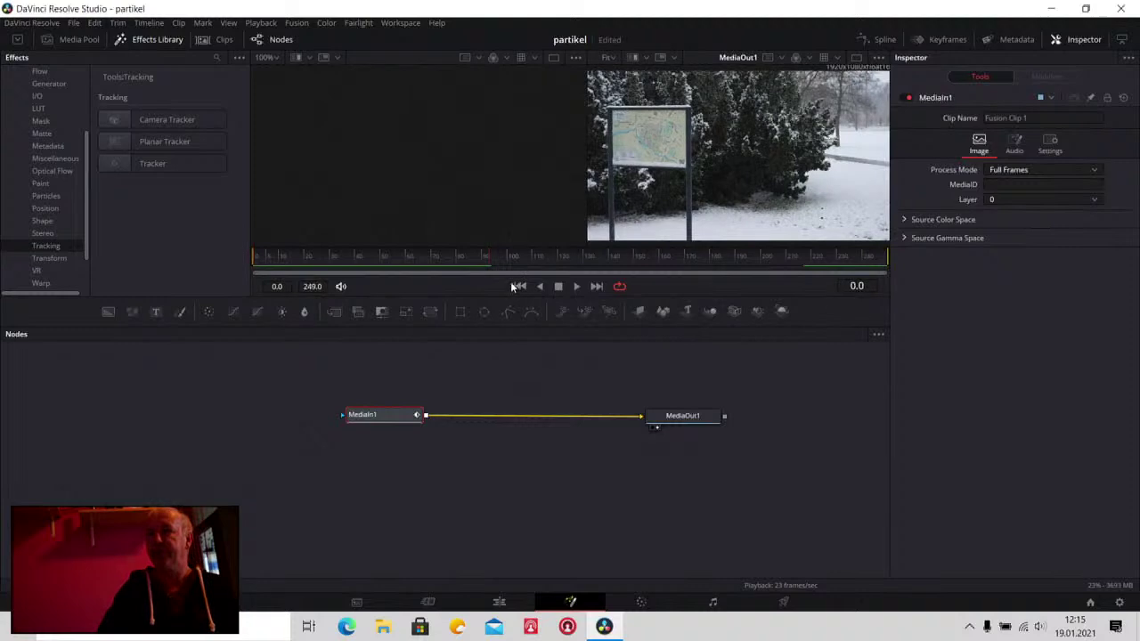
click(167, 120)
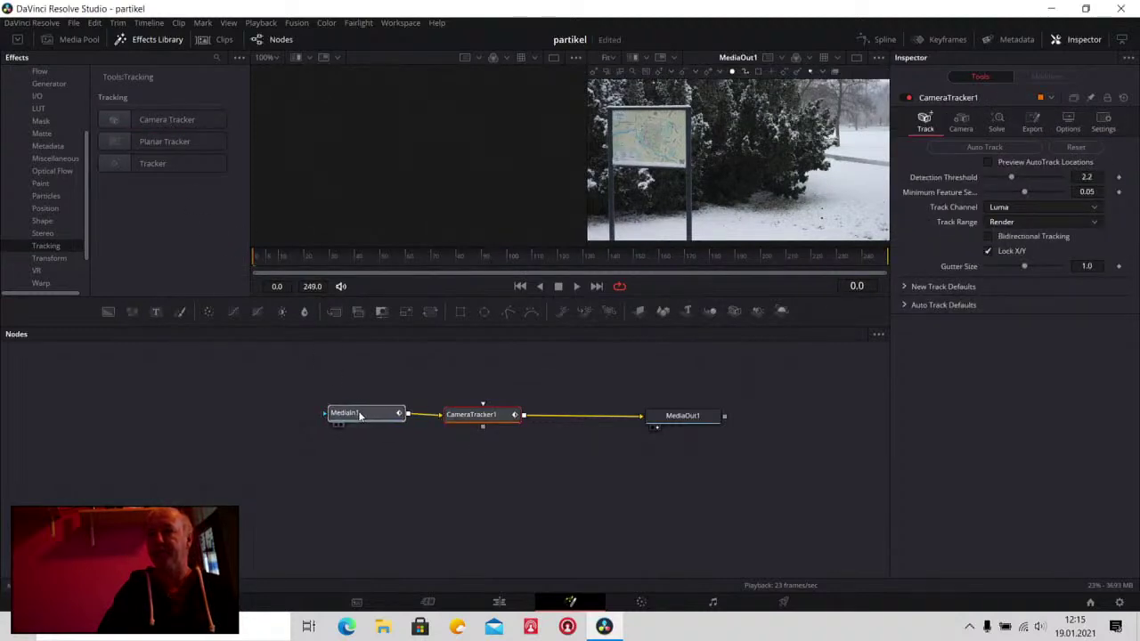
drag(379, 415, 333, 415)
drag(486, 421, 464, 419)
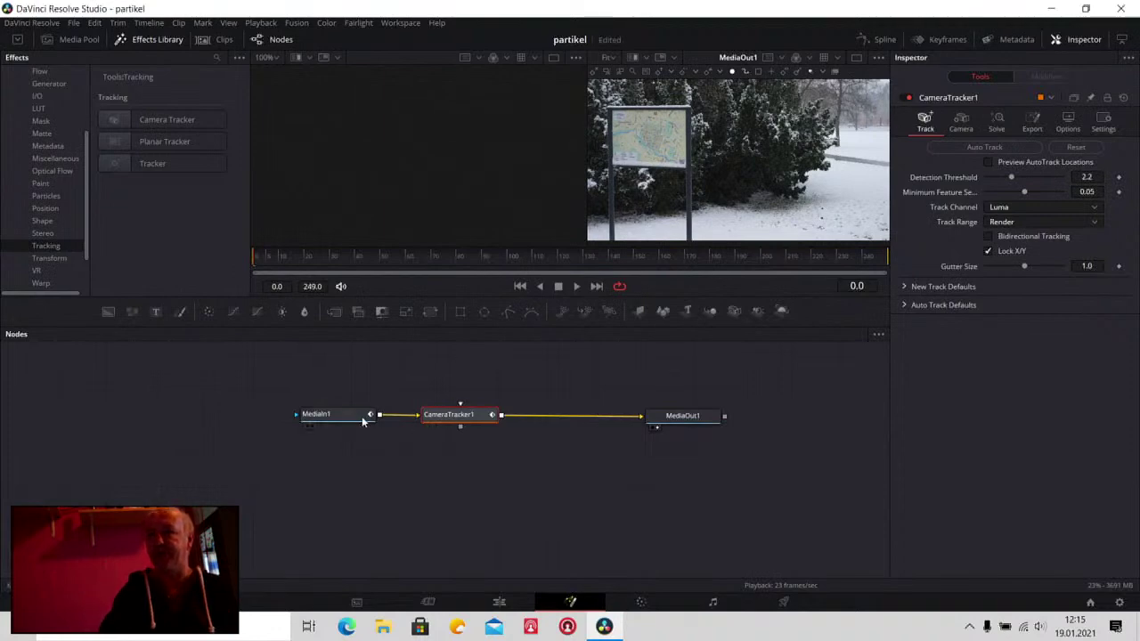
Select CameraTracker1 and enable Bidirectional Tracking
drag(361, 421, 357, 421)
drag(467, 417, 455, 419)
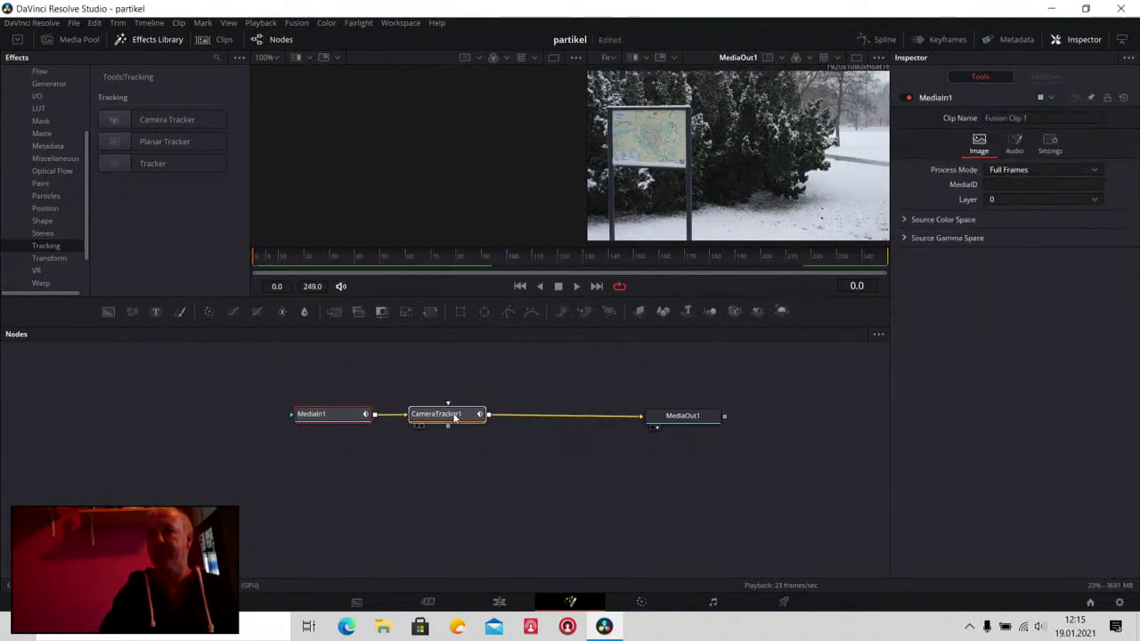
click(454, 417)
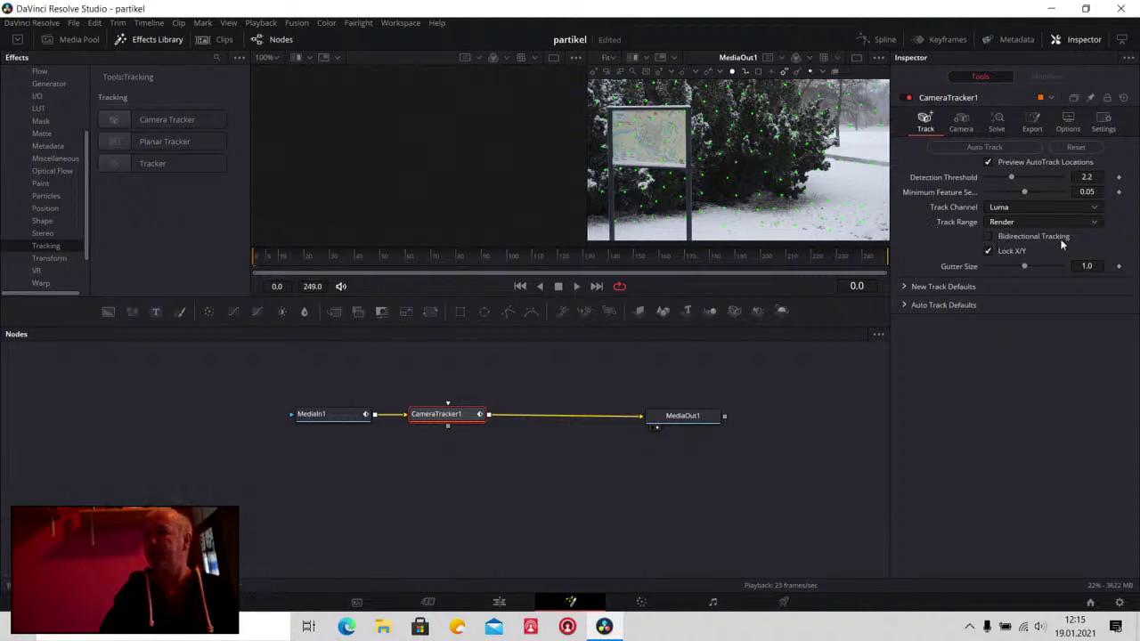
click(987, 236)
Fine-tune Minimum Feature Separation, keeping Luma as Track Channel and Render as Track Range
drag(1025, 190, 1019, 194)
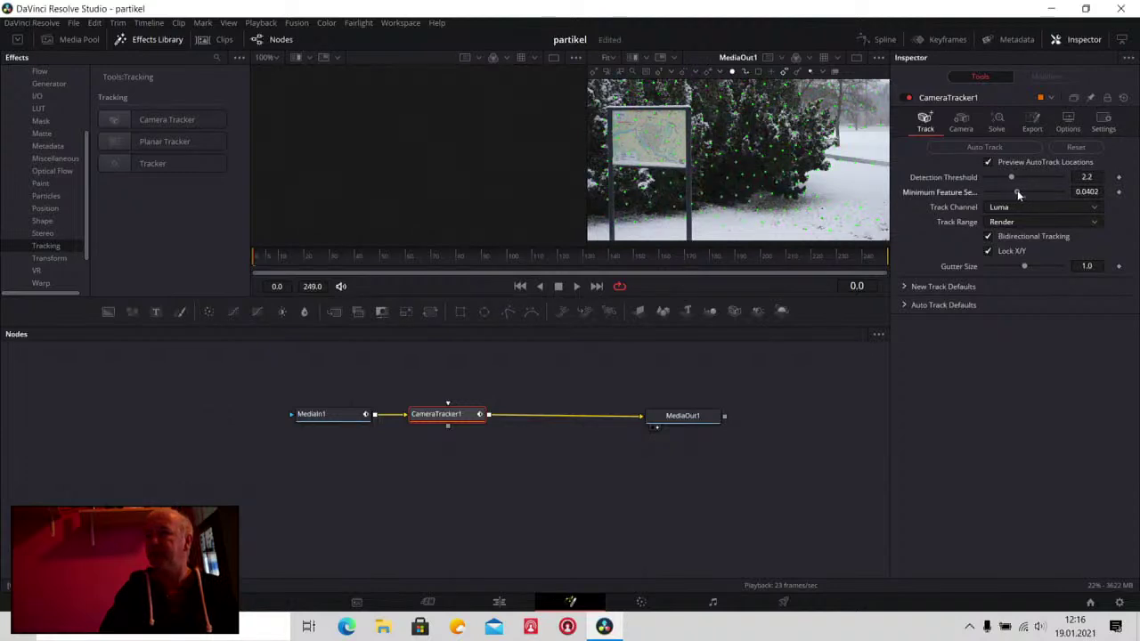
mouse_move(1029, 191)
mouse_down()
mouse_move(1041, 193)
mouse_move(1027, 193)
mouse_up()
click(1003, 206)
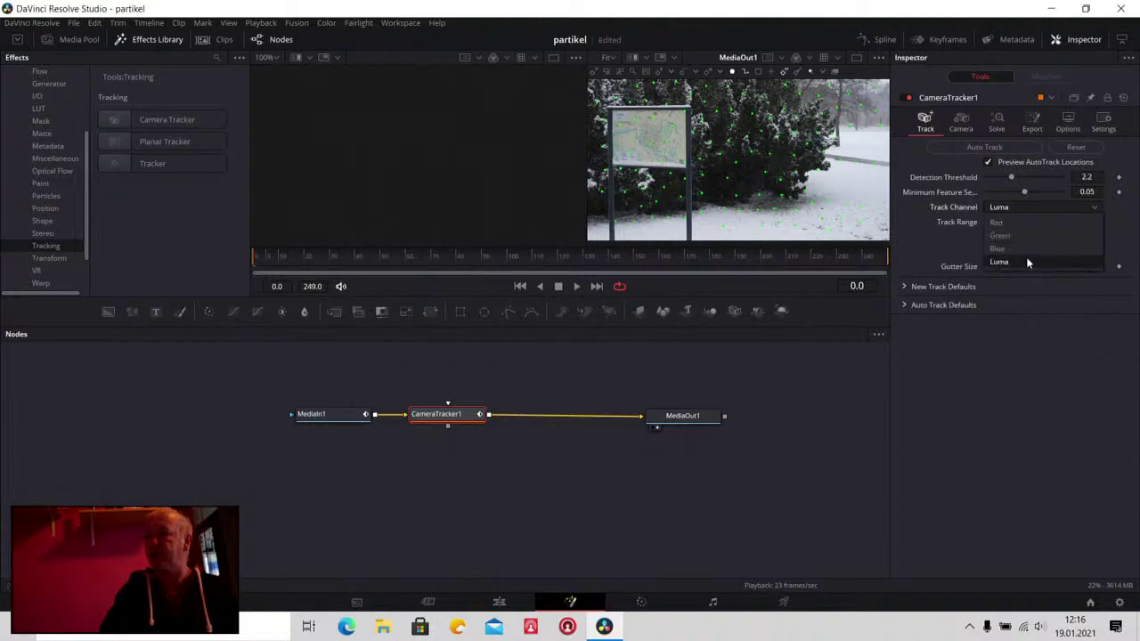
click(927, 246)
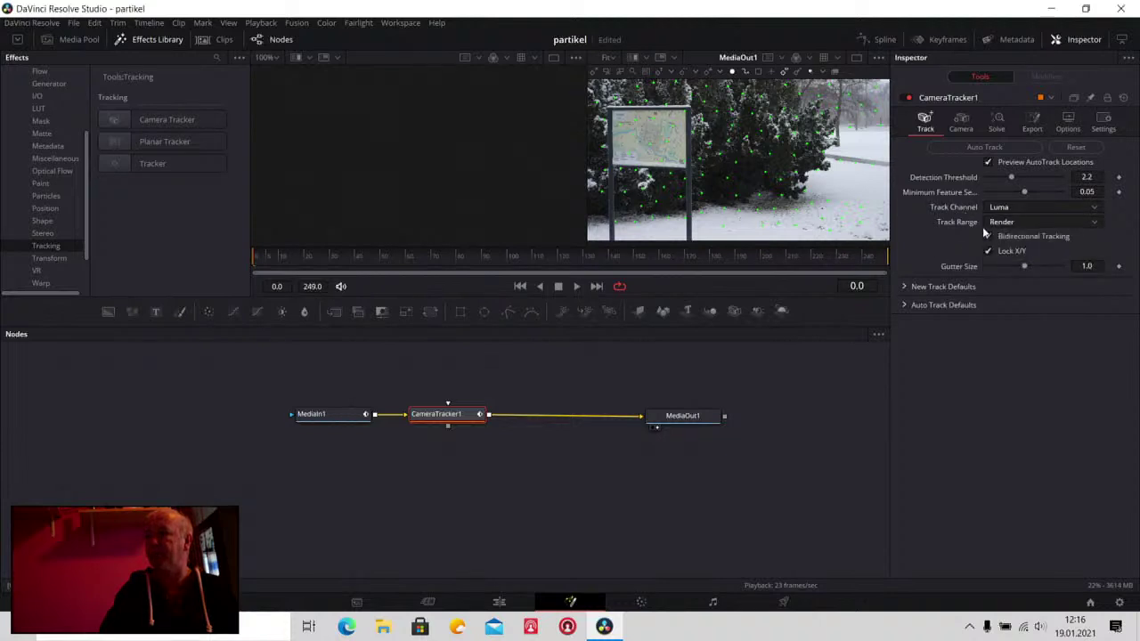
click(1006, 222)
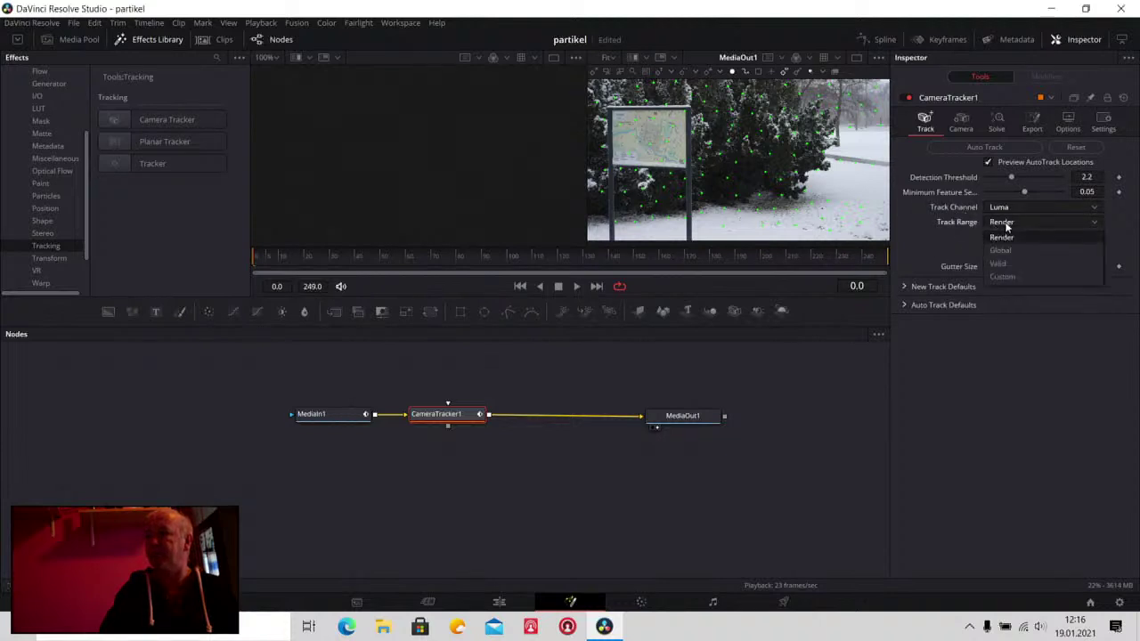
click(922, 229)
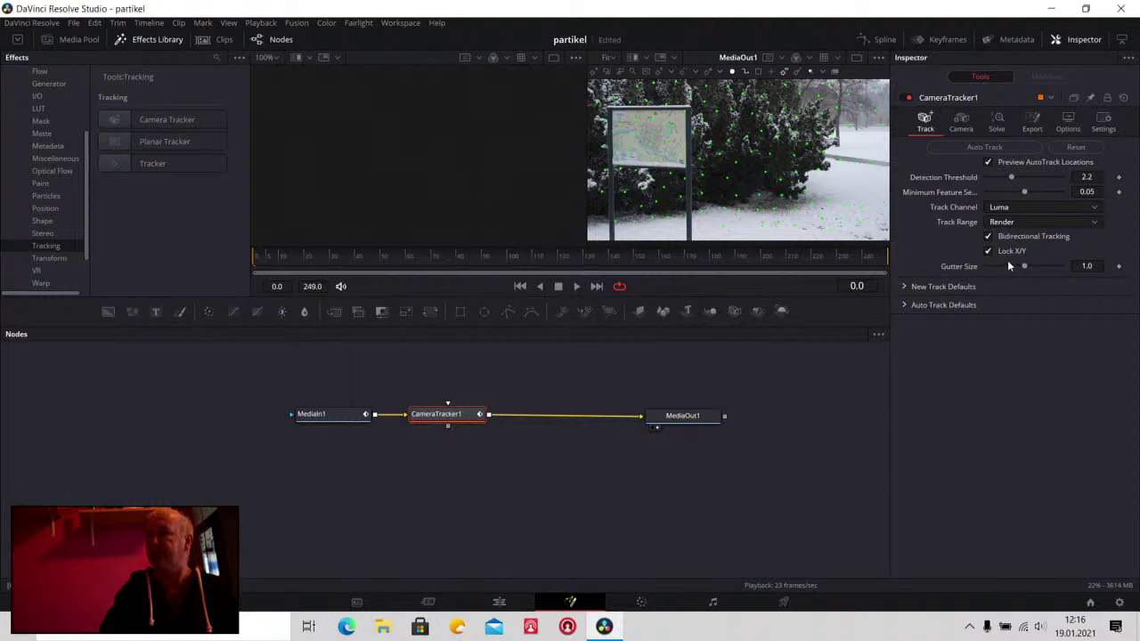
Run Auto Track on the whole clip, then show the Camera settings (25 mm focal length)
click(986, 148)
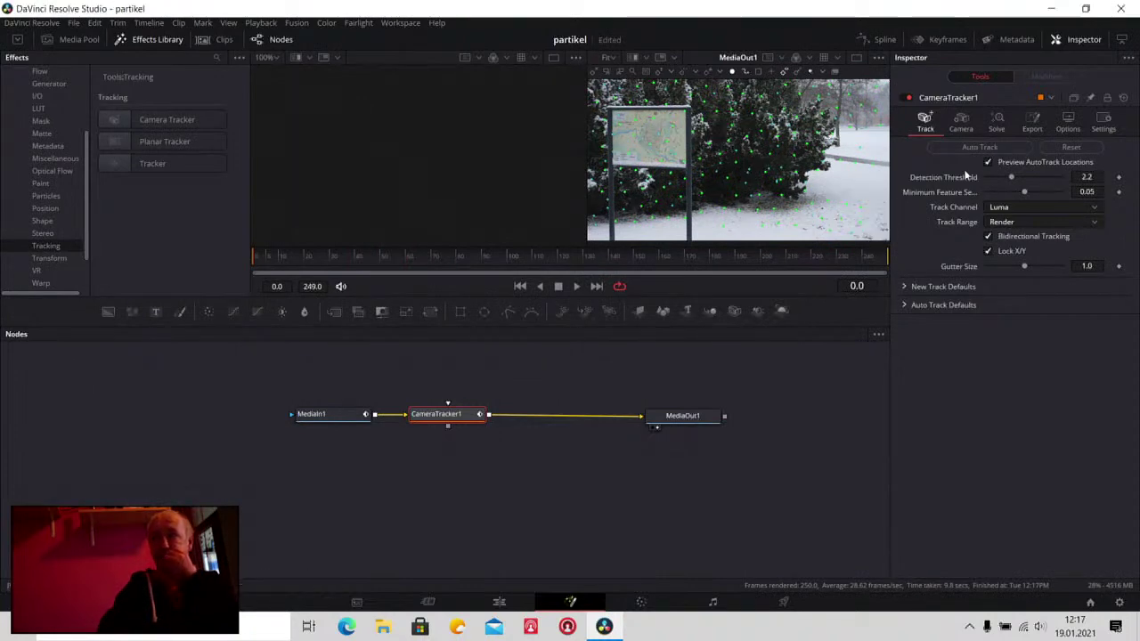
click(962, 124)
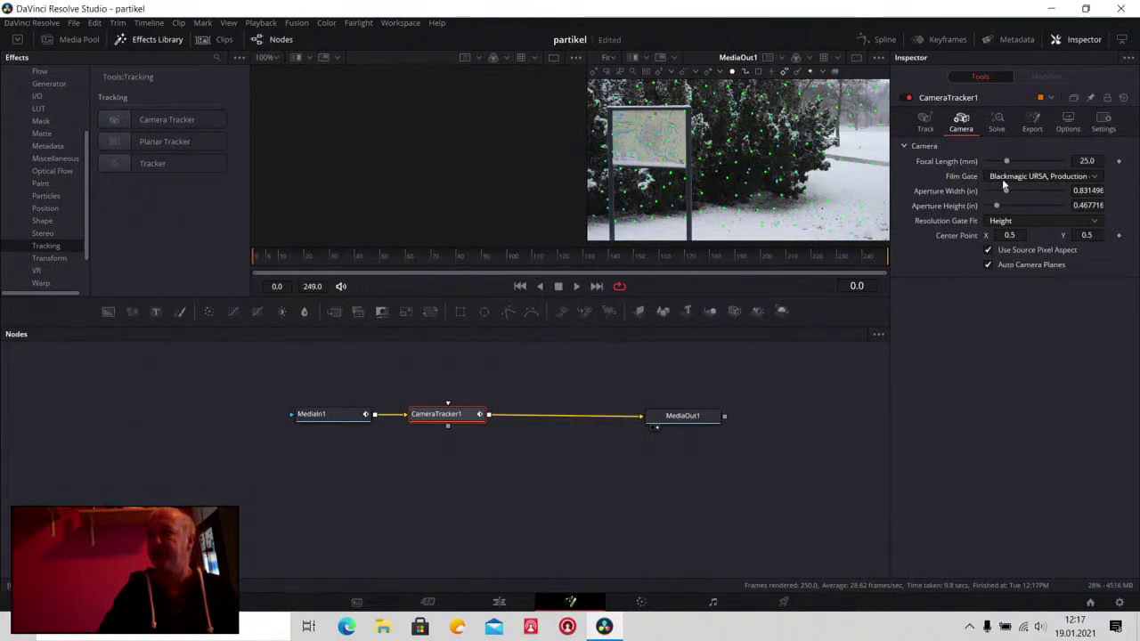
Choose User from the Film Gate presets, then show the Solve settings with 401 tracks
click(1024, 183)
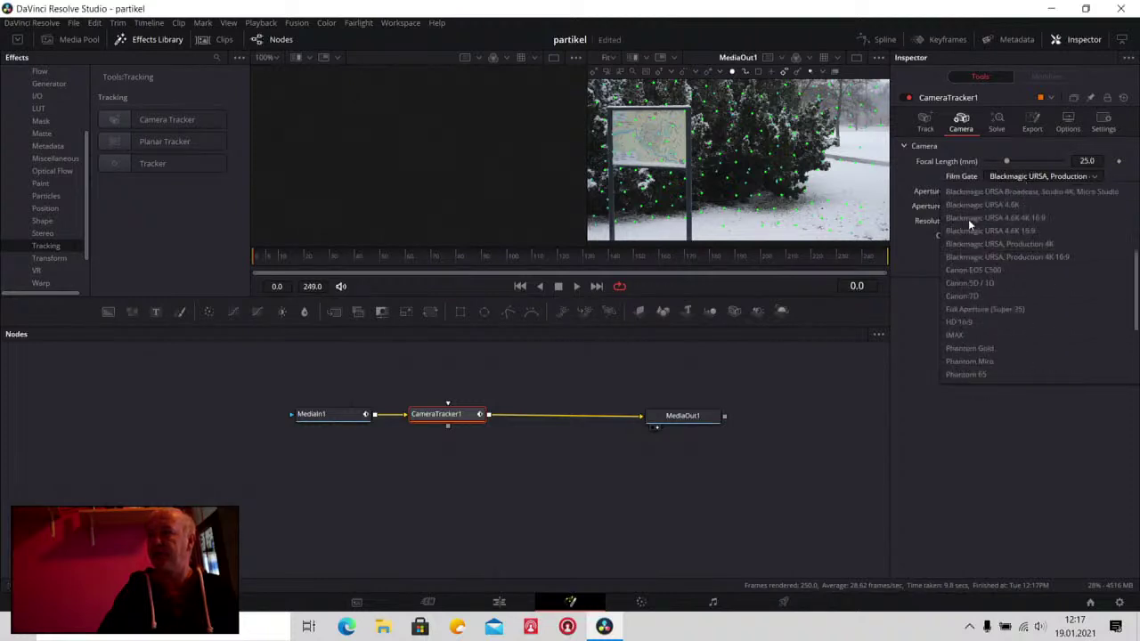
scroll(968, 219, down, 1)
scroll(968, 219, down, 1)
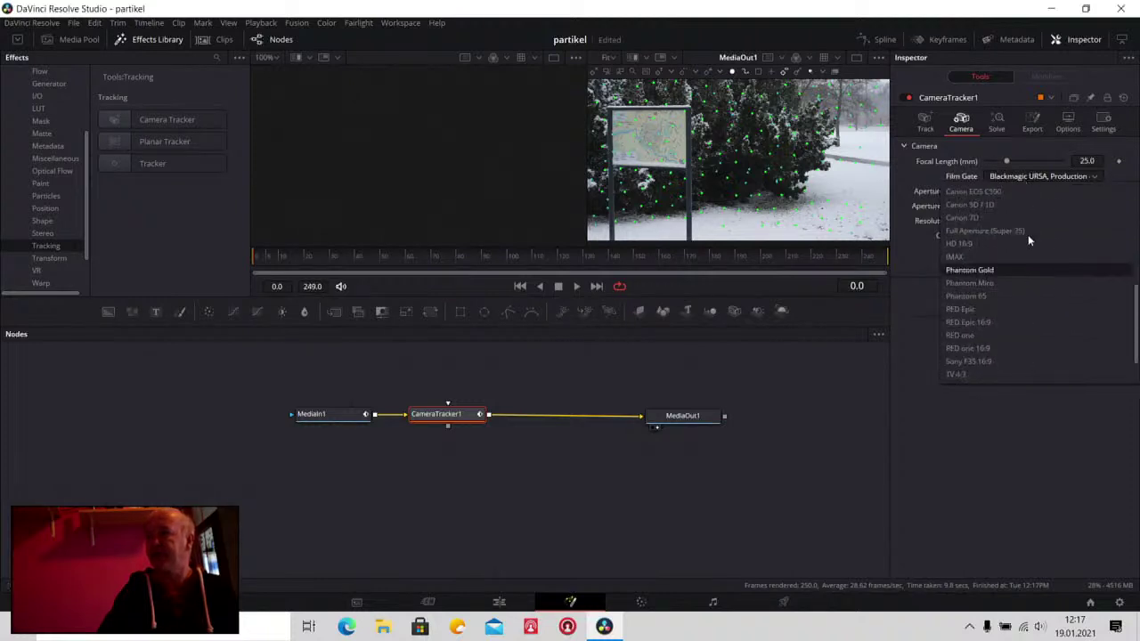
scroll(1028, 234, up, 2)
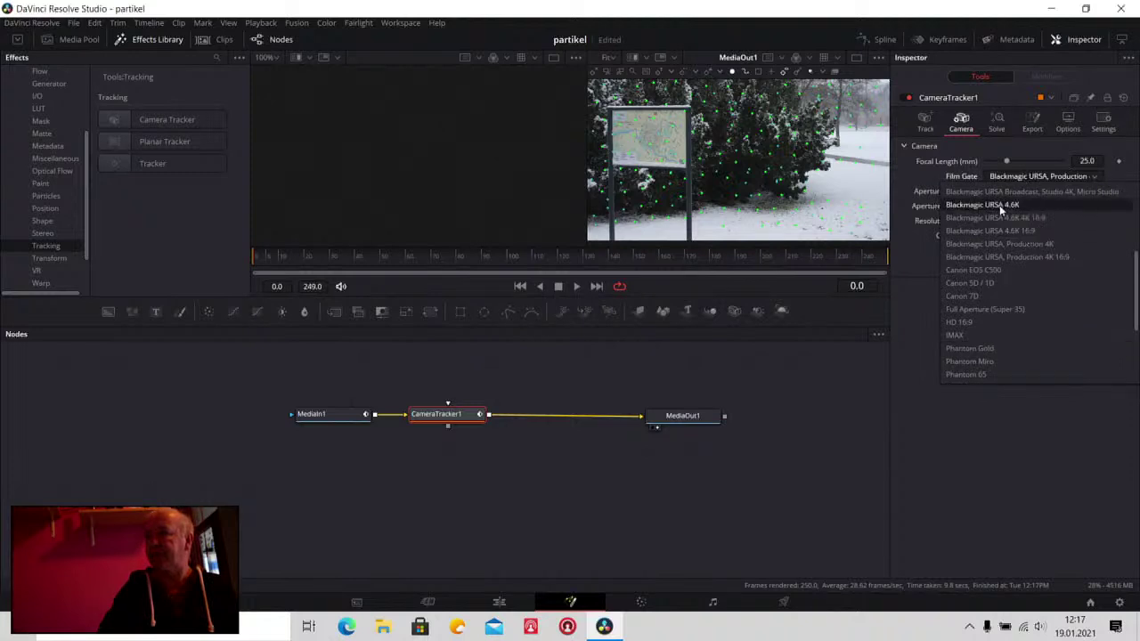
scroll(1000, 256, down, 3)
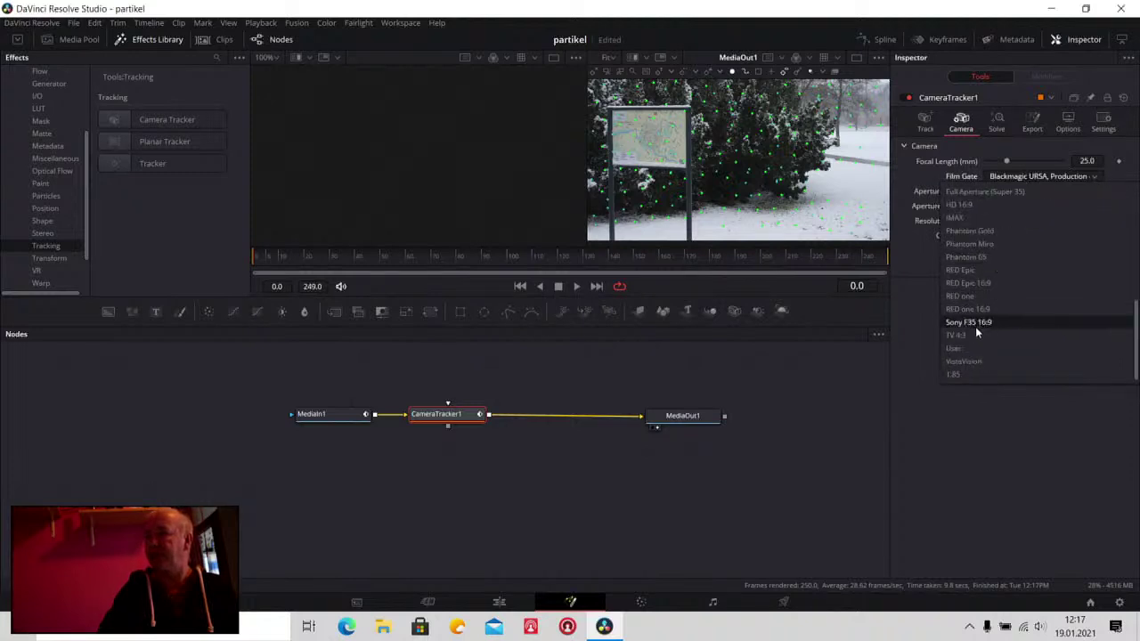
click(961, 347)
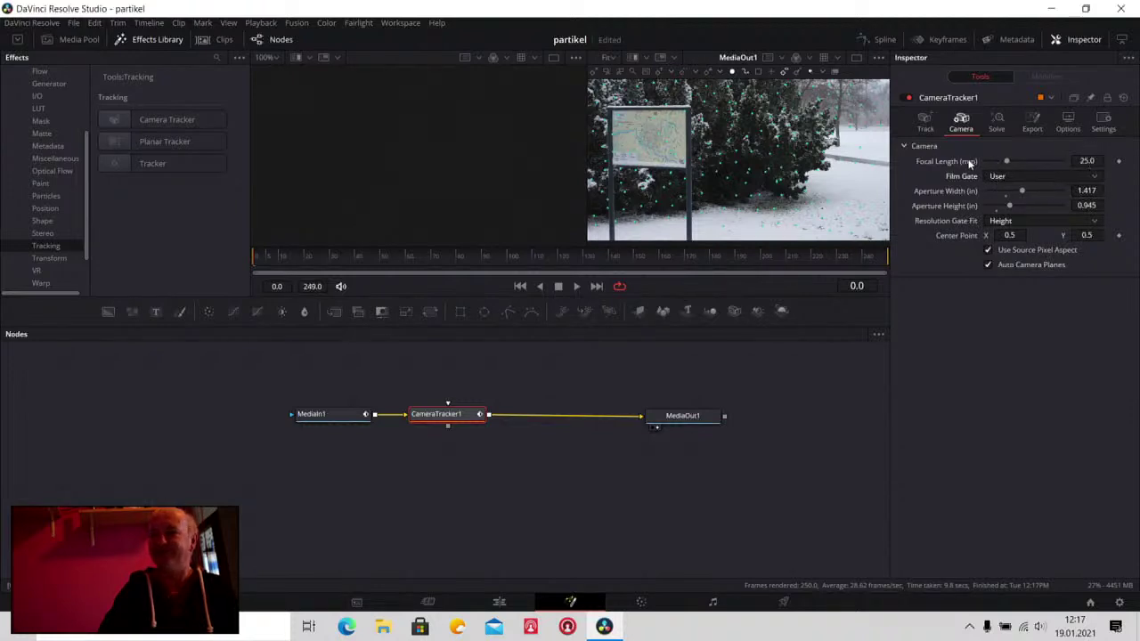
click(997, 120)
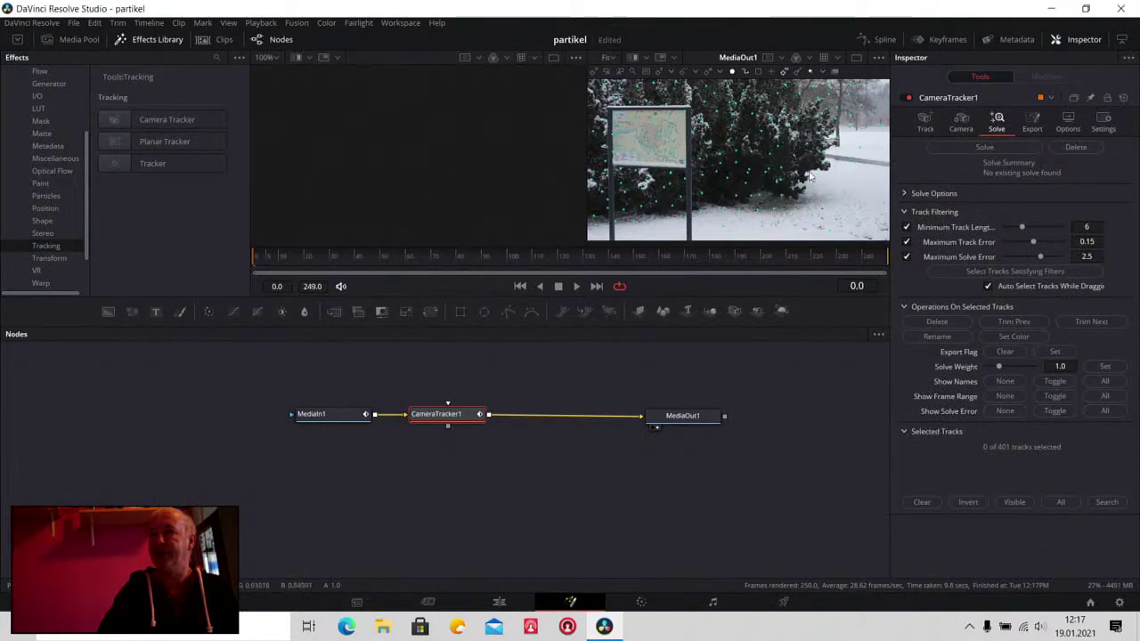
Save the project and solve the camera, reaching 1.4110 px average error at 75 mm
key(ctrl+s)
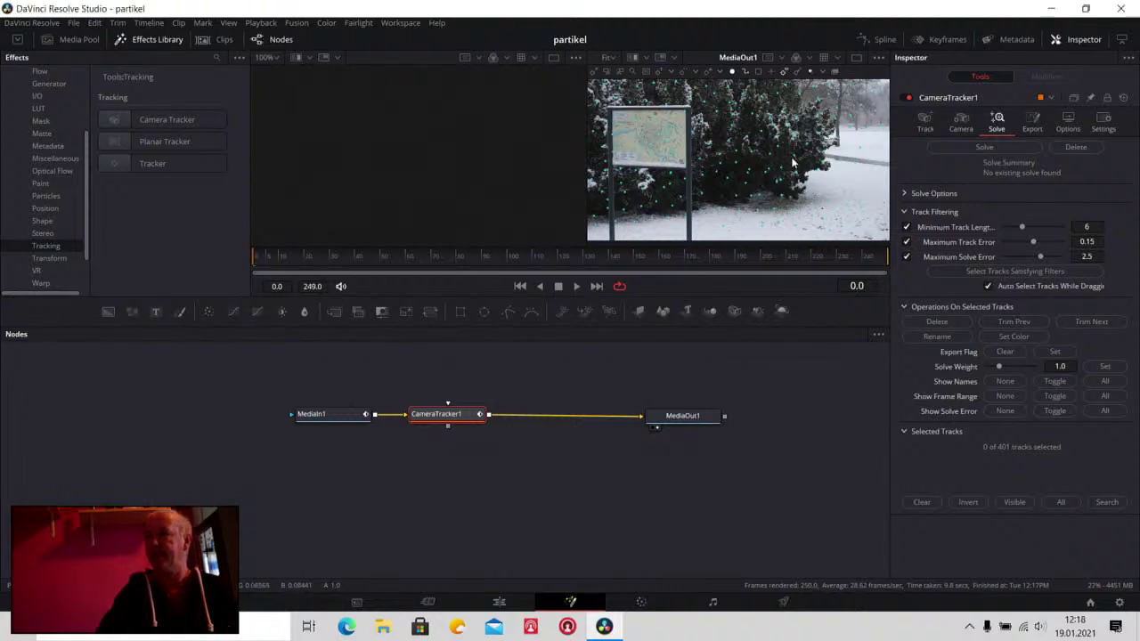
click(976, 151)
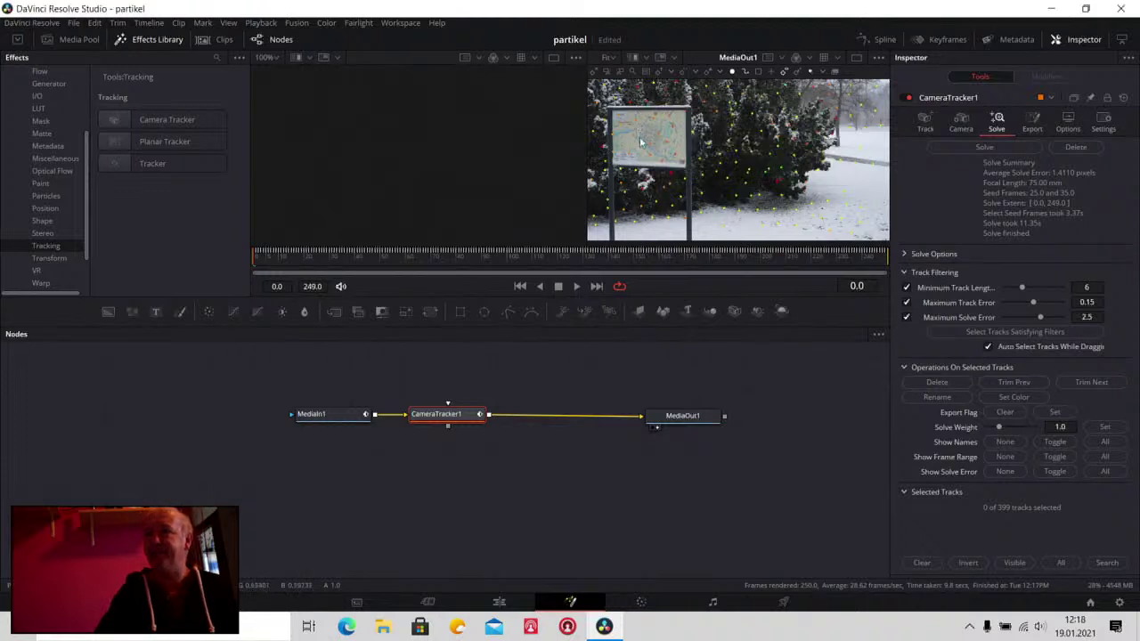
mouse_move(669, 179)
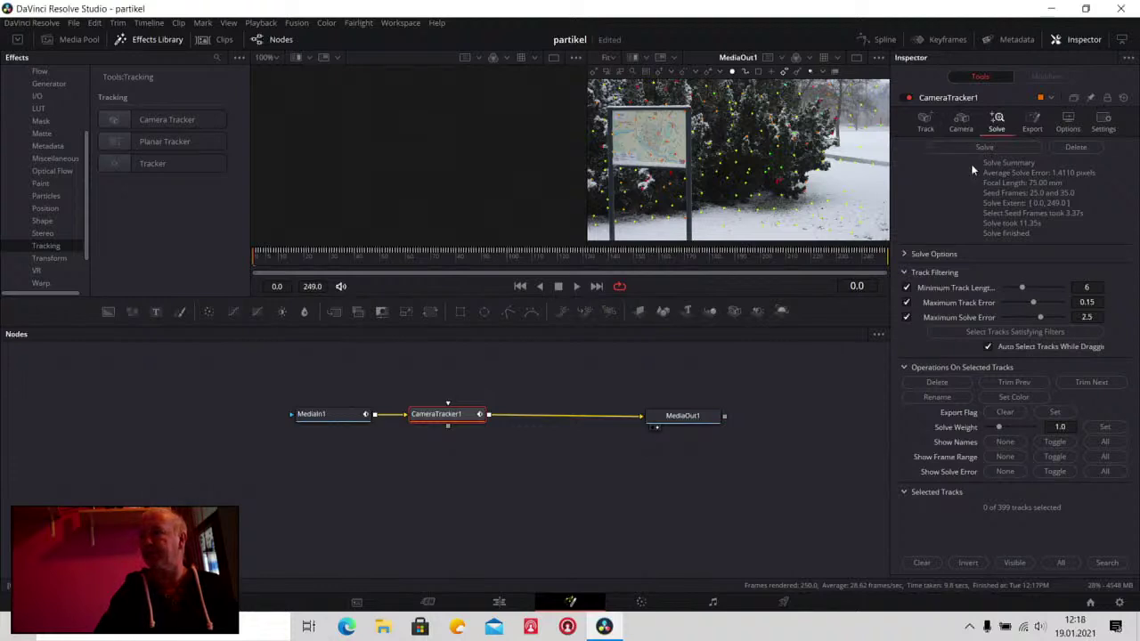
Delete the existing solve, set Focal Length to 50 mm, and solve again
click(990, 148)
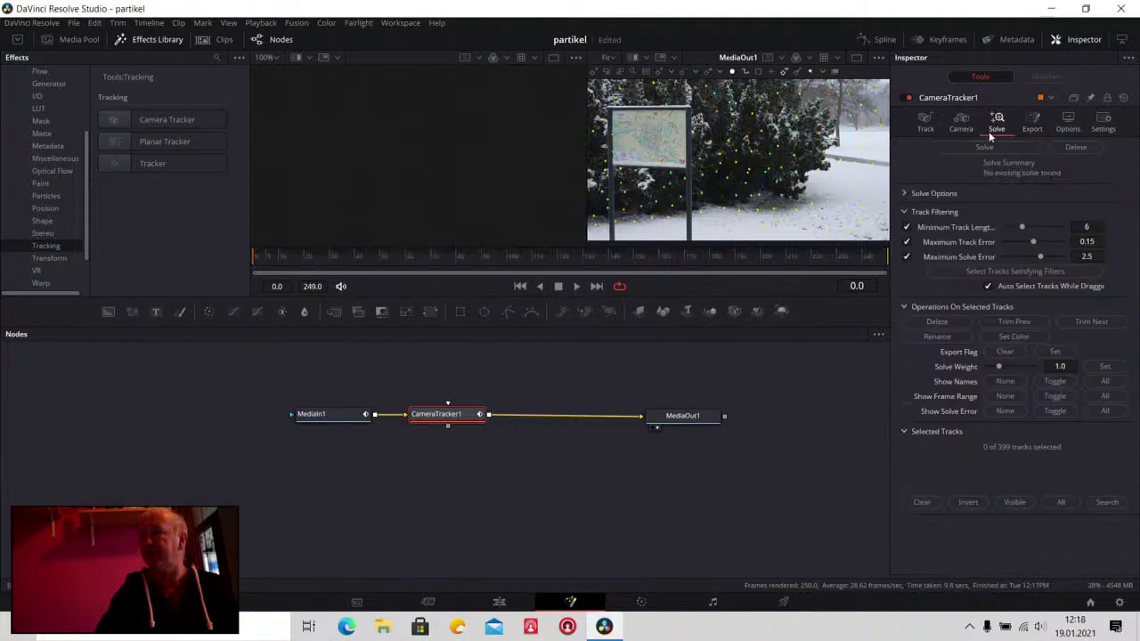
click(969, 123)
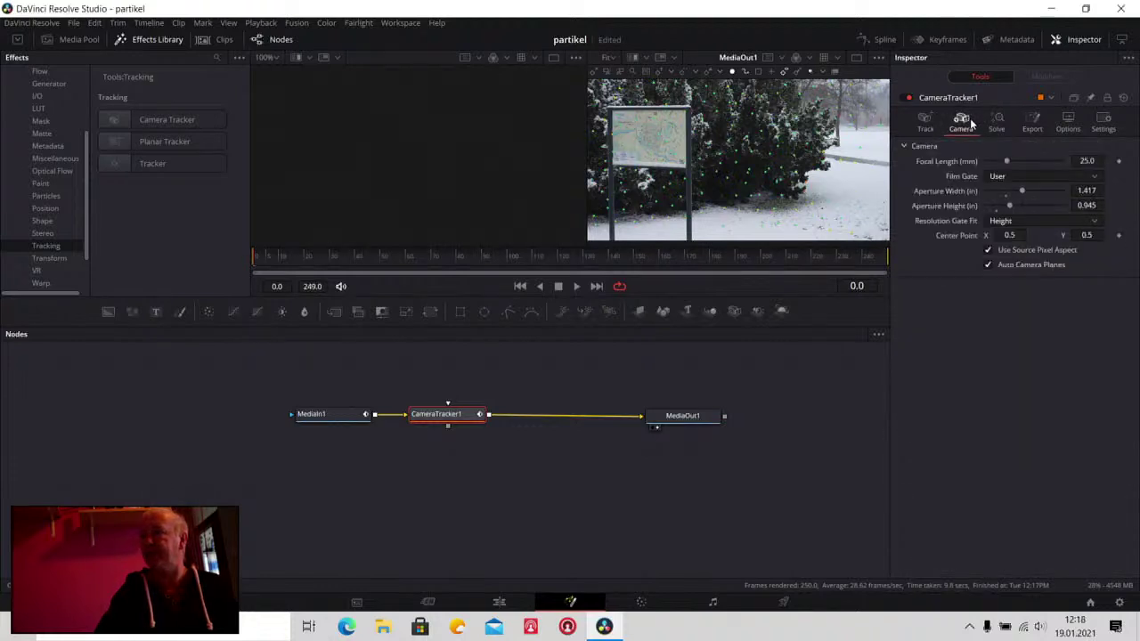
double_click(1092, 161)
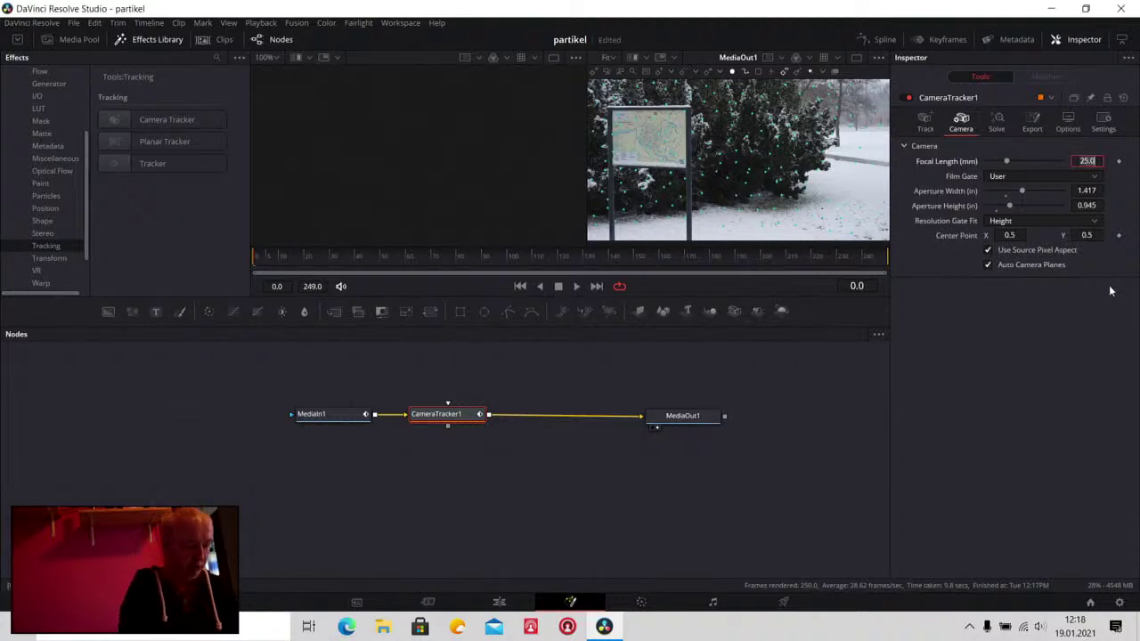
text(5)
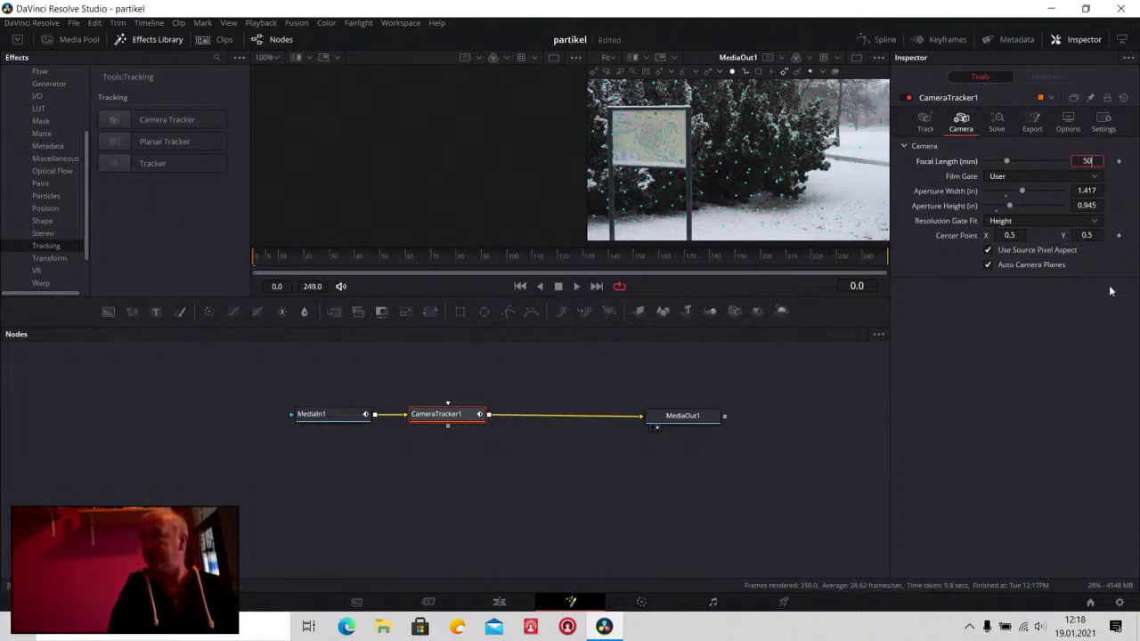
text(0)
key(Tab)
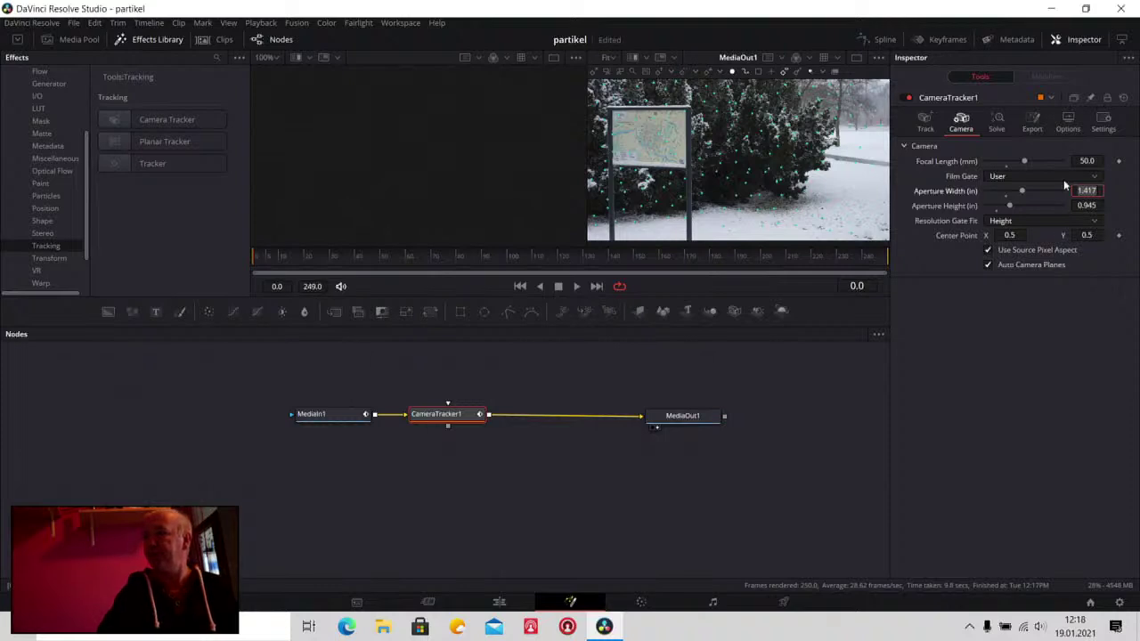
click(992, 123)
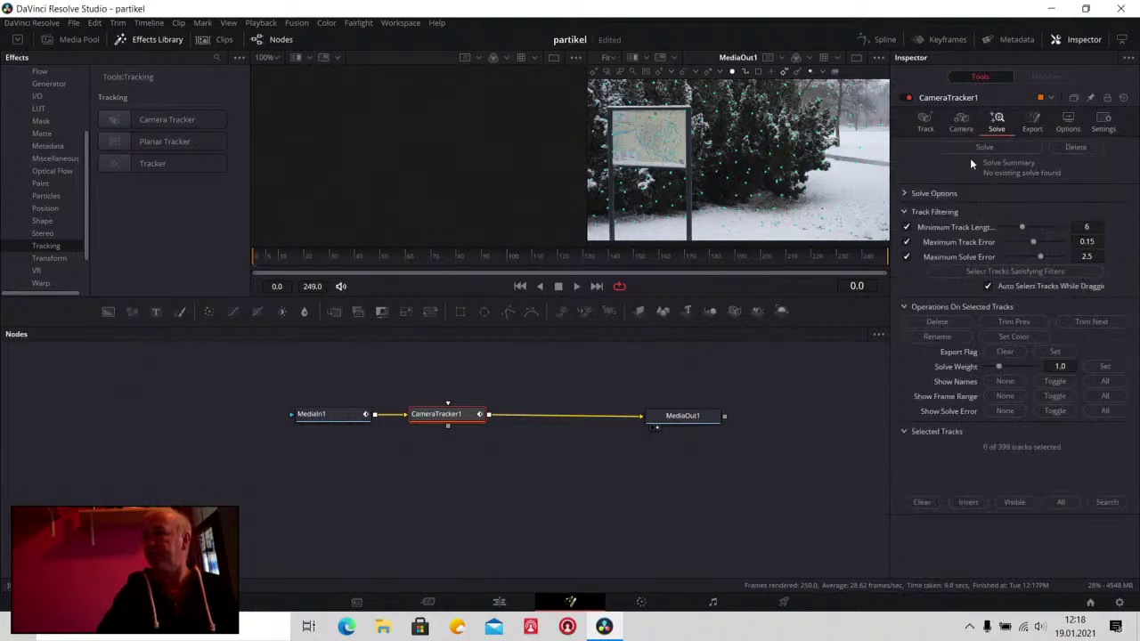
click(967, 147)
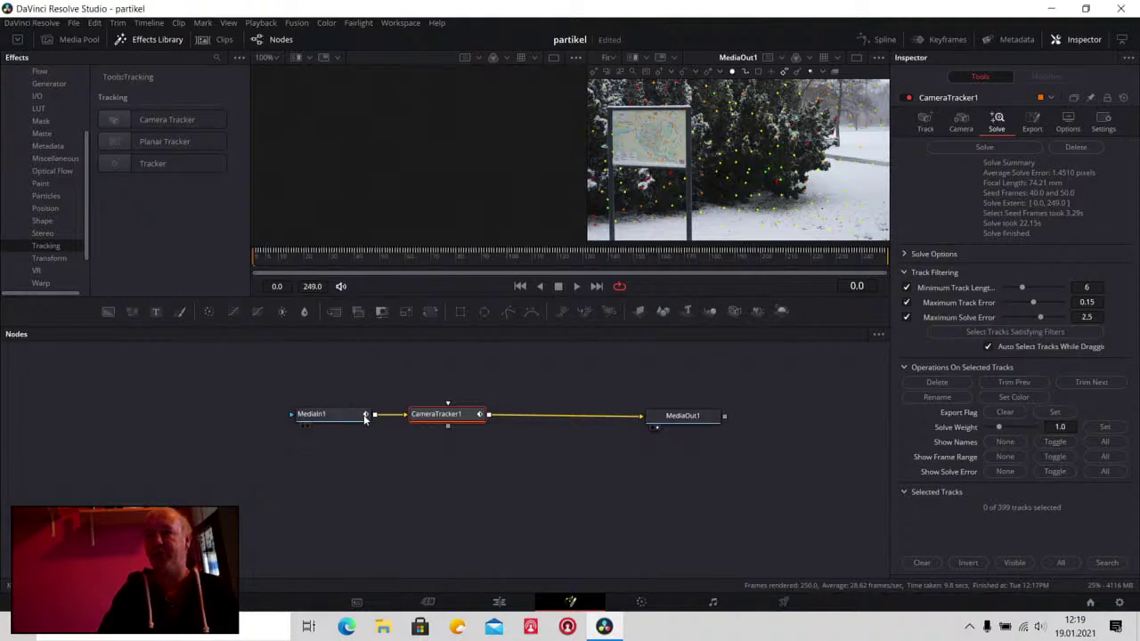
Tidy MediaIn1, CameraTracker1 and MediaOut1, then add a Merge3D node below CameraTracker1
drag(355, 414, 324, 413)
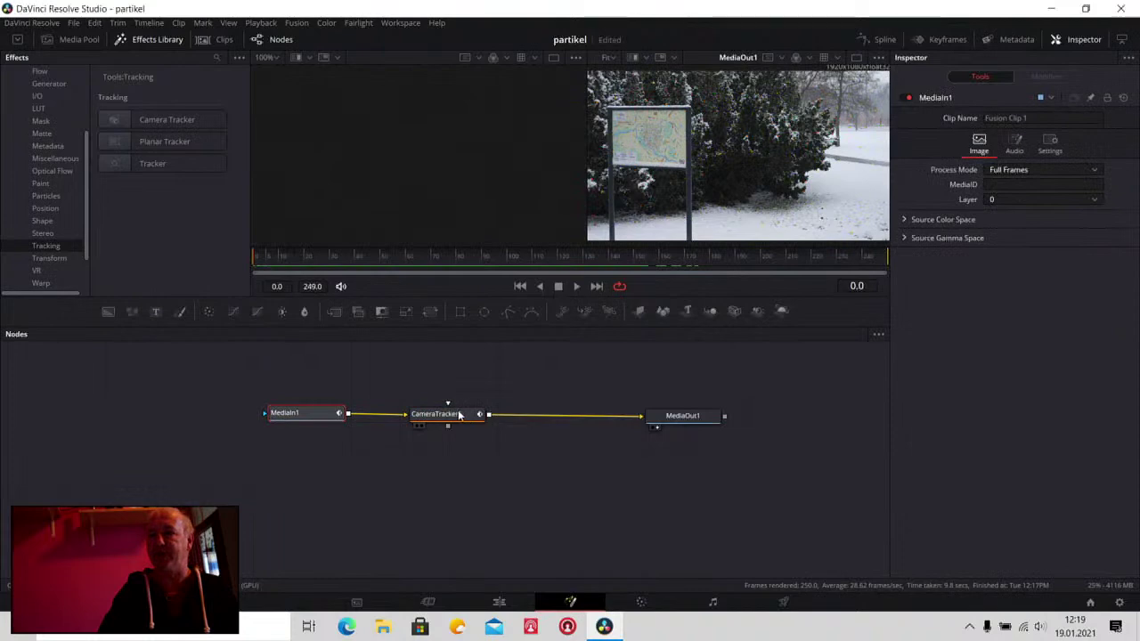
drag(452, 415, 434, 415)
click(435, 415)
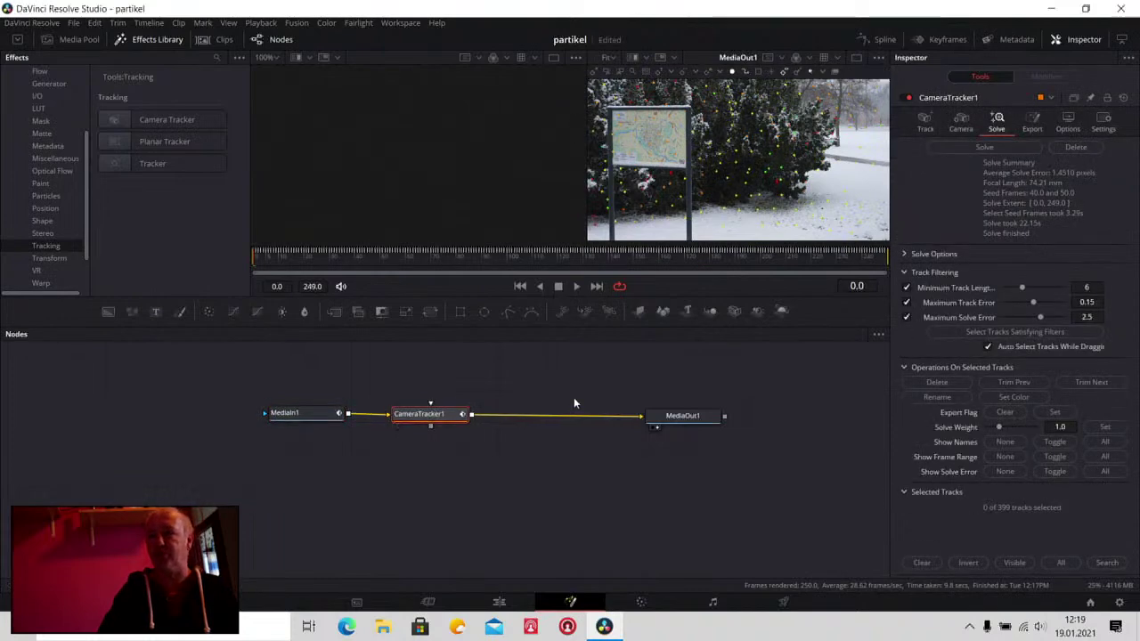
drag(666, 420, 647, 418)
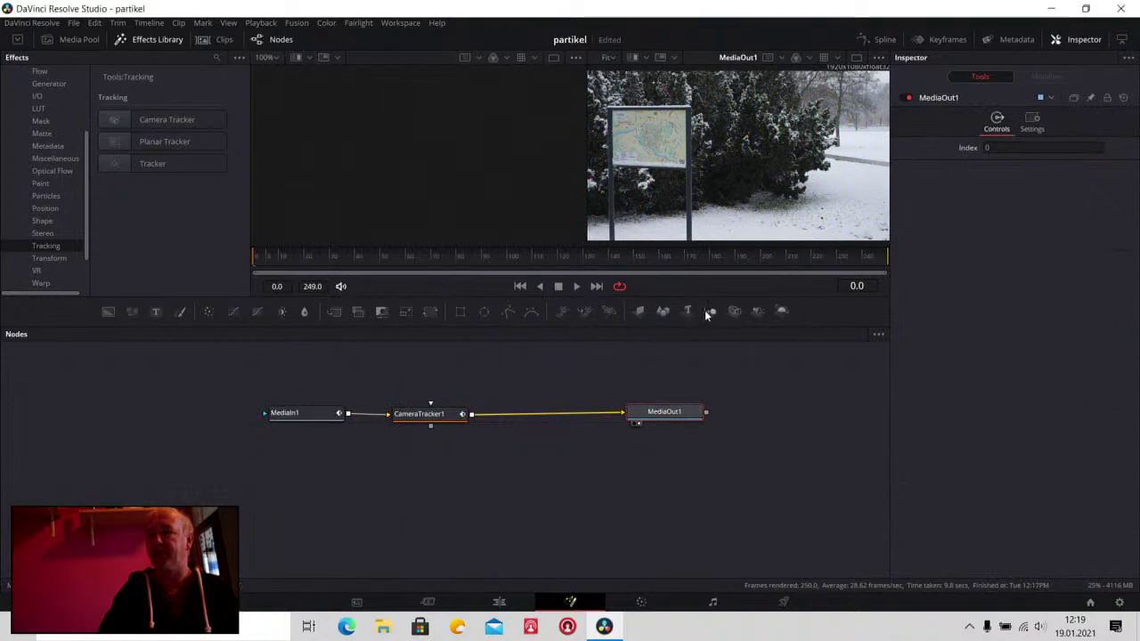
mouse_move(704, 310)
mouse_down()
mouse_move(436, 466)
mouse_move(429, 431)
mouse_move(432, 456)
mouse_up()
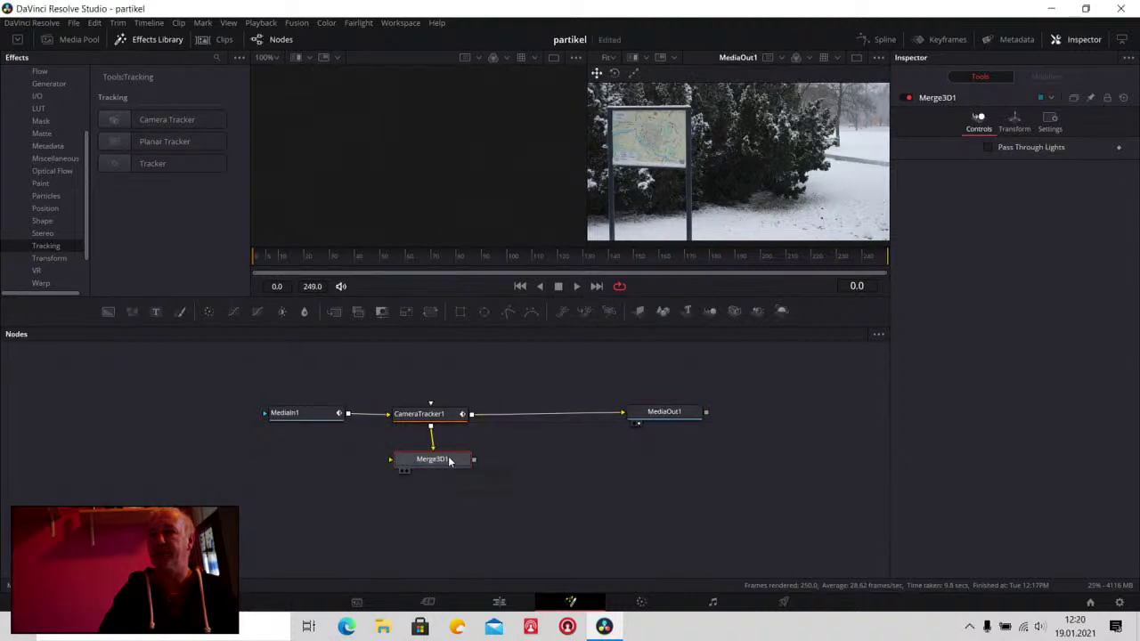
View Merge3D1 in the left viewer at 25% zoom and orbit to inspect the point cloud
key(1)
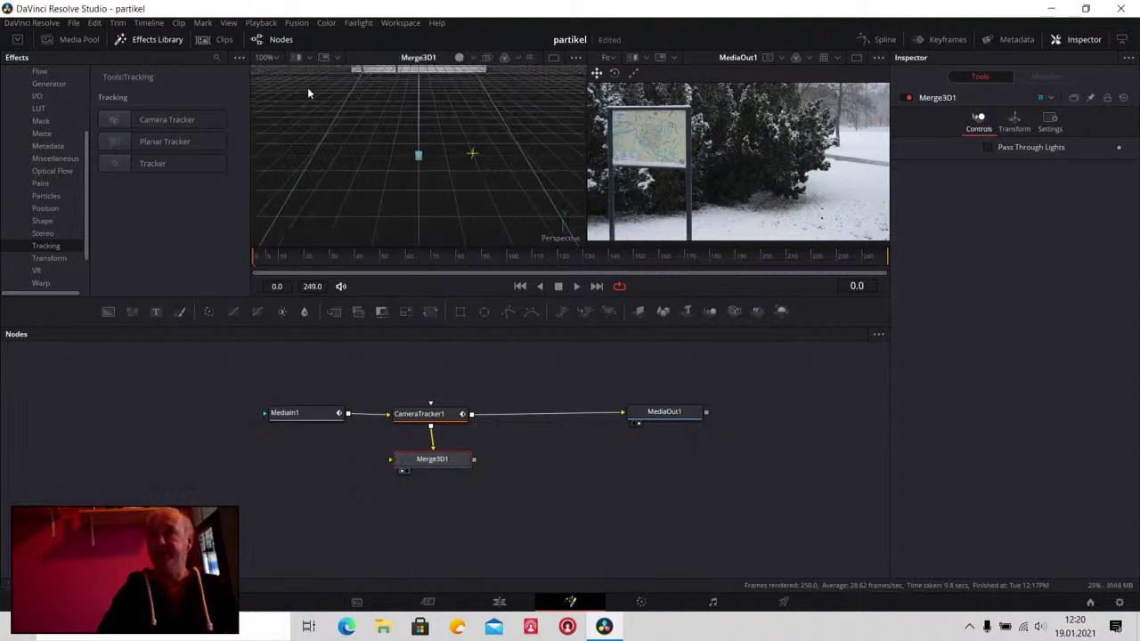
click(277, 60)
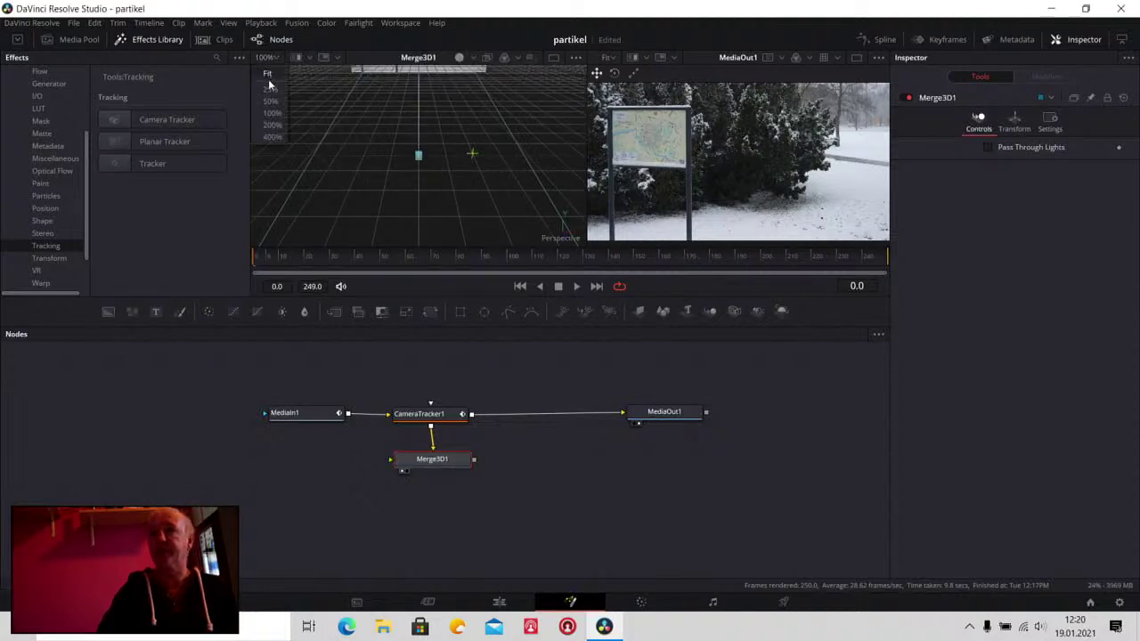
click(269, 90)
mouse_move(290, 160)
mouse_down()
mouse_move(359, 193)
mouse_move(450, 189)
mouse_up()
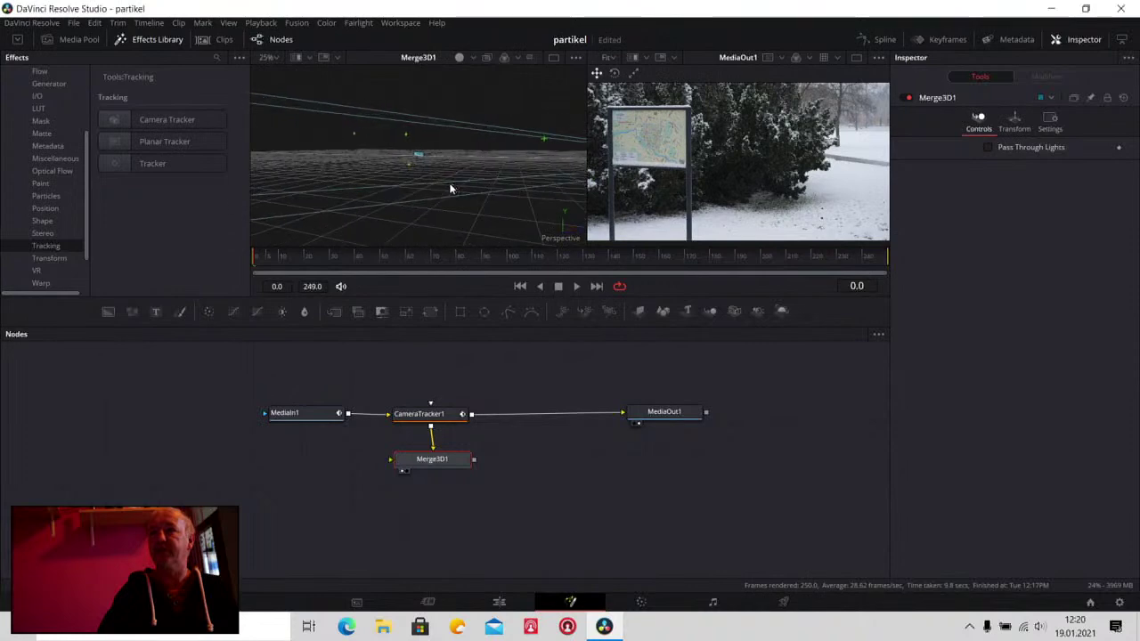
mouse_move(354, 239)
mouse_down()
mouse_move(517, 230)
mouse_move(428, 234)
mouse_up()
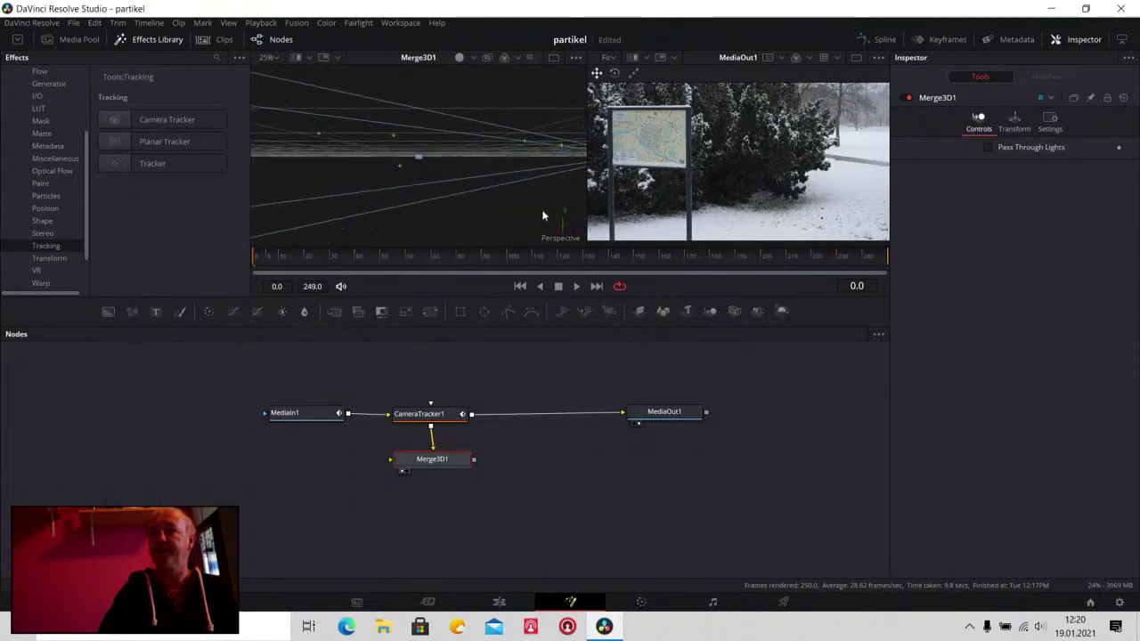
drag(541, 216, 371, 218)
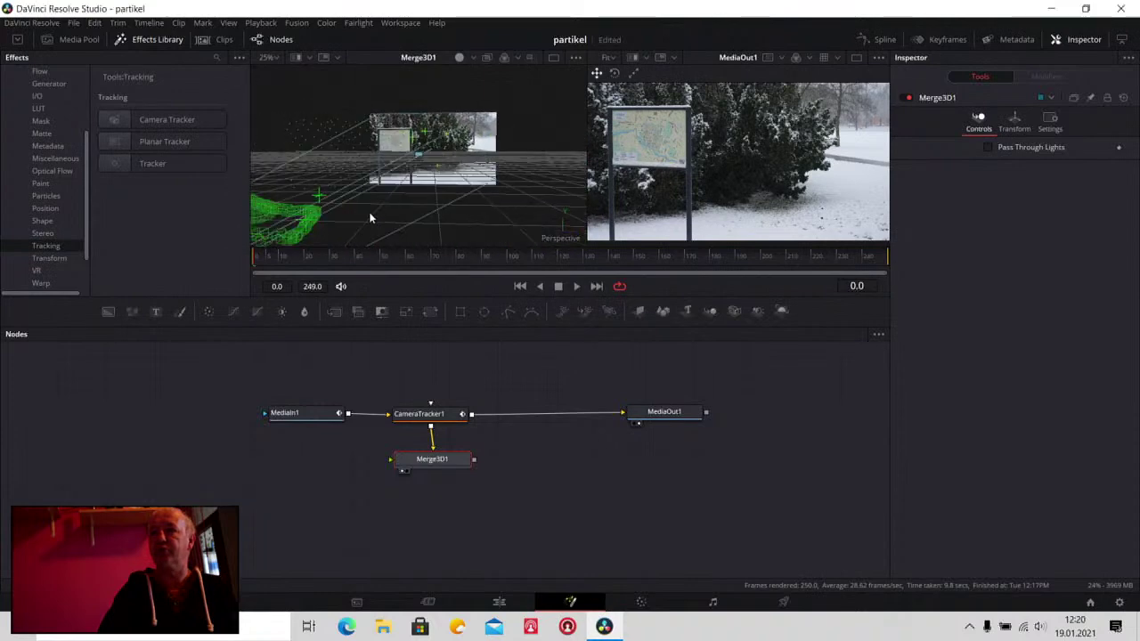
mouse_move(477, 217)
mouse_down()
mouse_move(458, 213)
mouse_move(488, 205)
mouse_move(389, 148)
mouse_up()
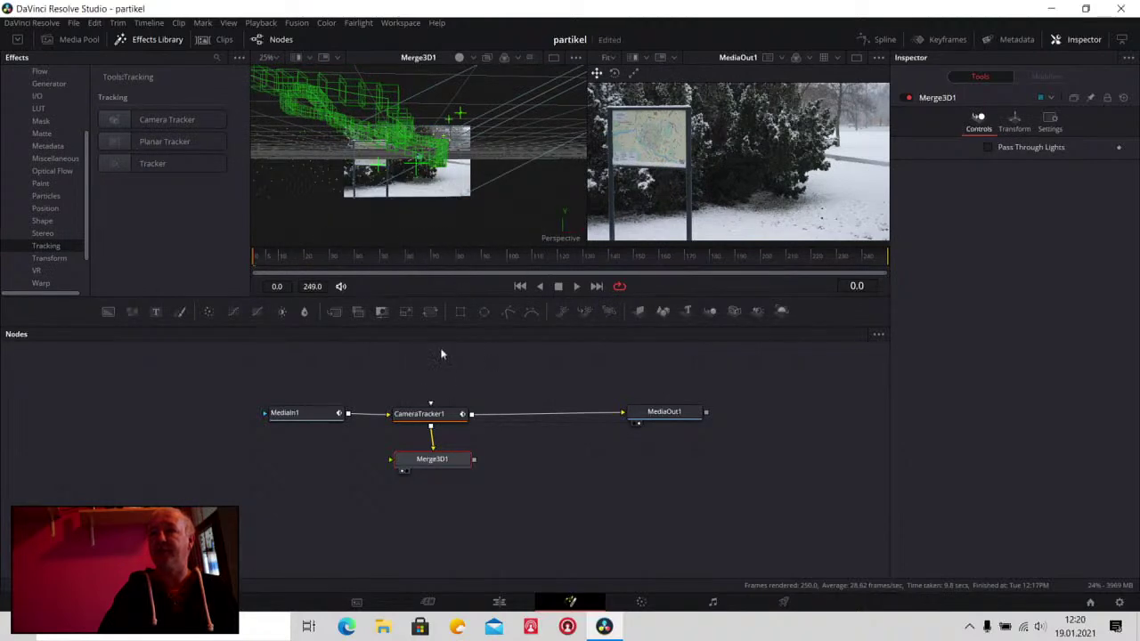
Delete Merge3D1 and move the MediaIn1–CameraTracker1 chain to the right
click(433, 460)
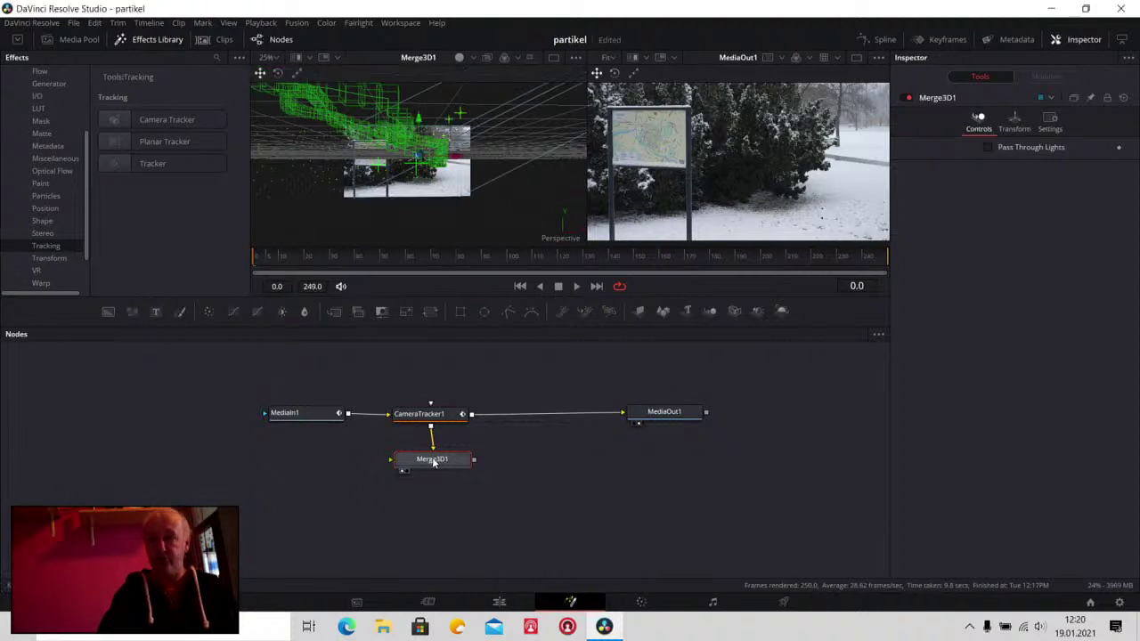
key(Delete)
mouse_move(260, 342)
mouse_down()
mouse_move(463, 443)
mouse_move(604, 420)
mouse_up()
drag(676, 412, 805, 412)
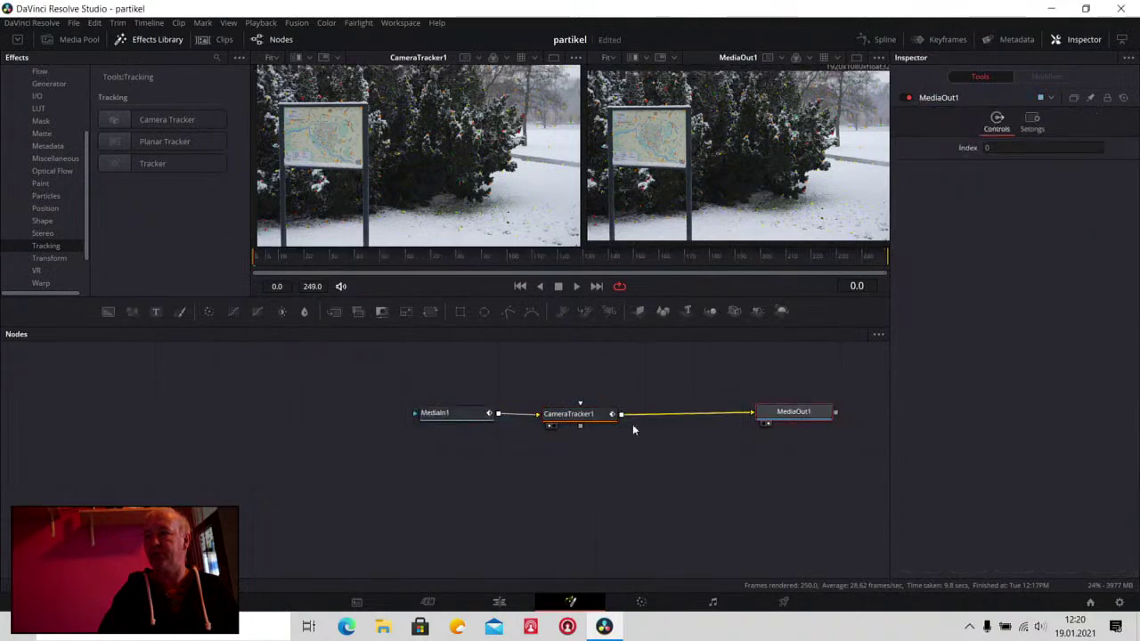
Shift CameraTracker1 and MediaIn1 right, then export the solved camera as a 3D scene
drag(563, 422, 686, 423)
drag(448, 420, 596, 420)
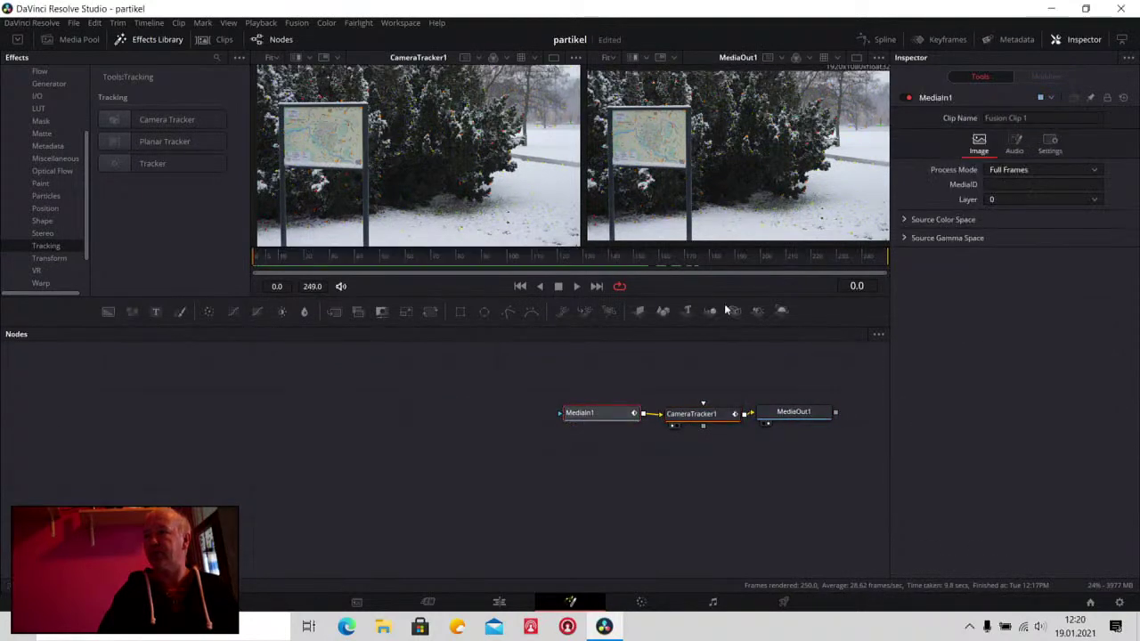
click(700, 423)
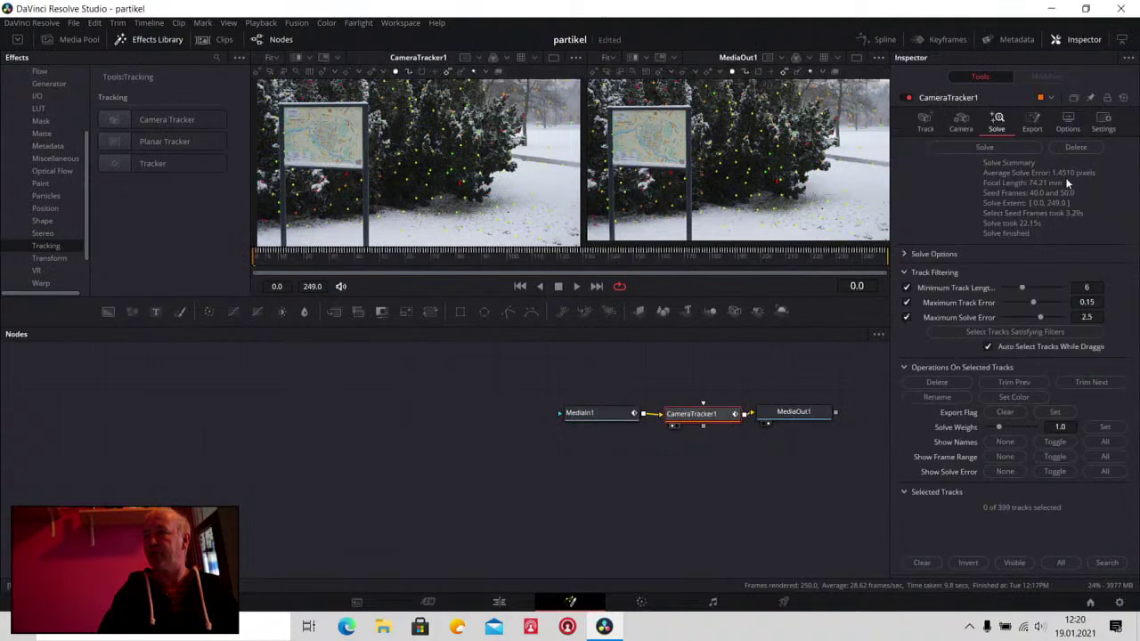
click(1033, 125)
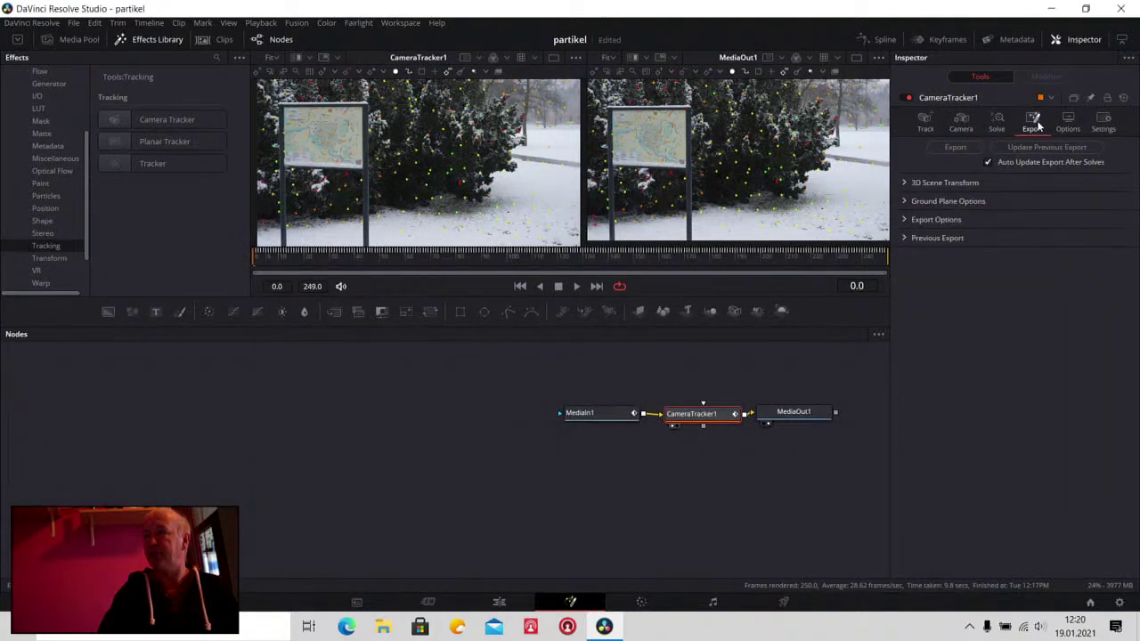
click(954, 149)
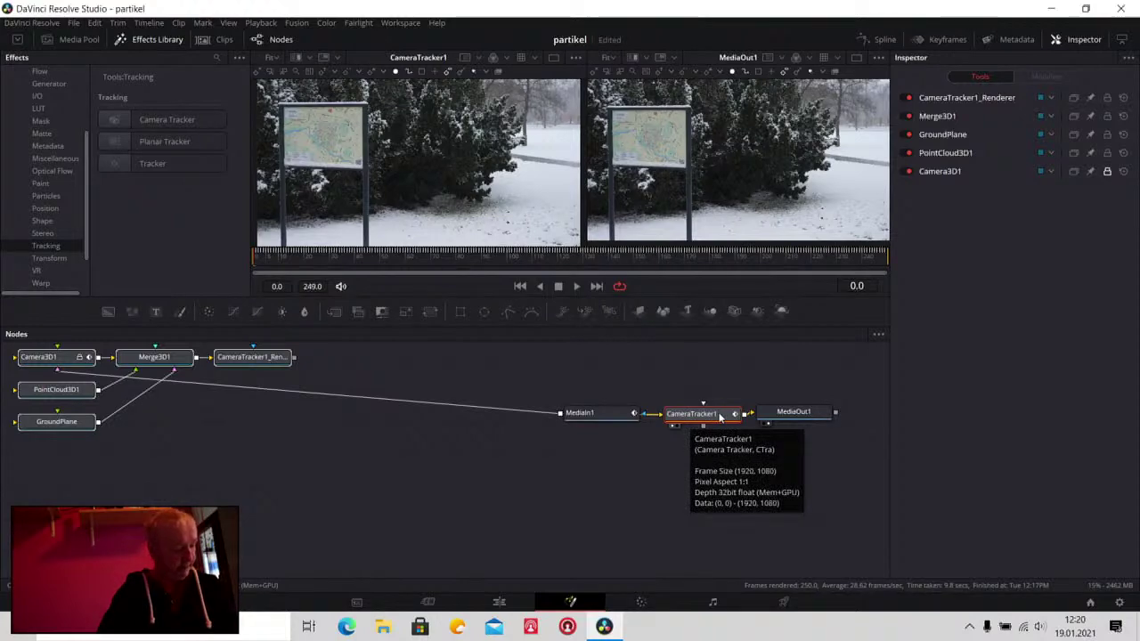
Pull CameraTracker1 out of the footage chain and disconnect MediaIn1 from MediaOut1
drag(720, 417, 699, 443)
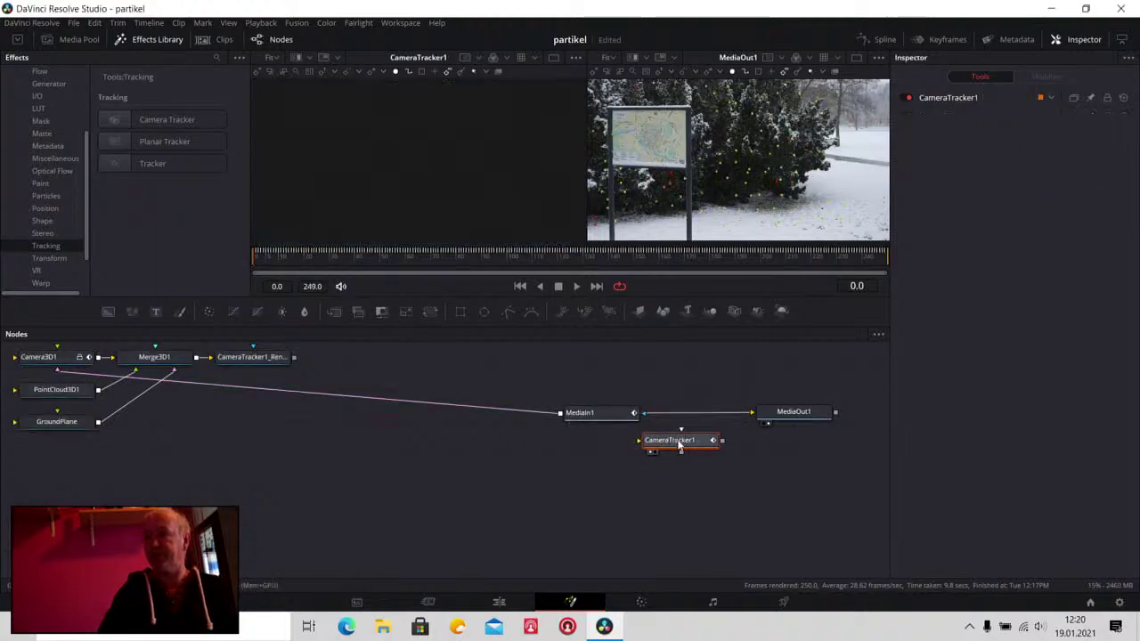
drag(680, 448, 442, 467)
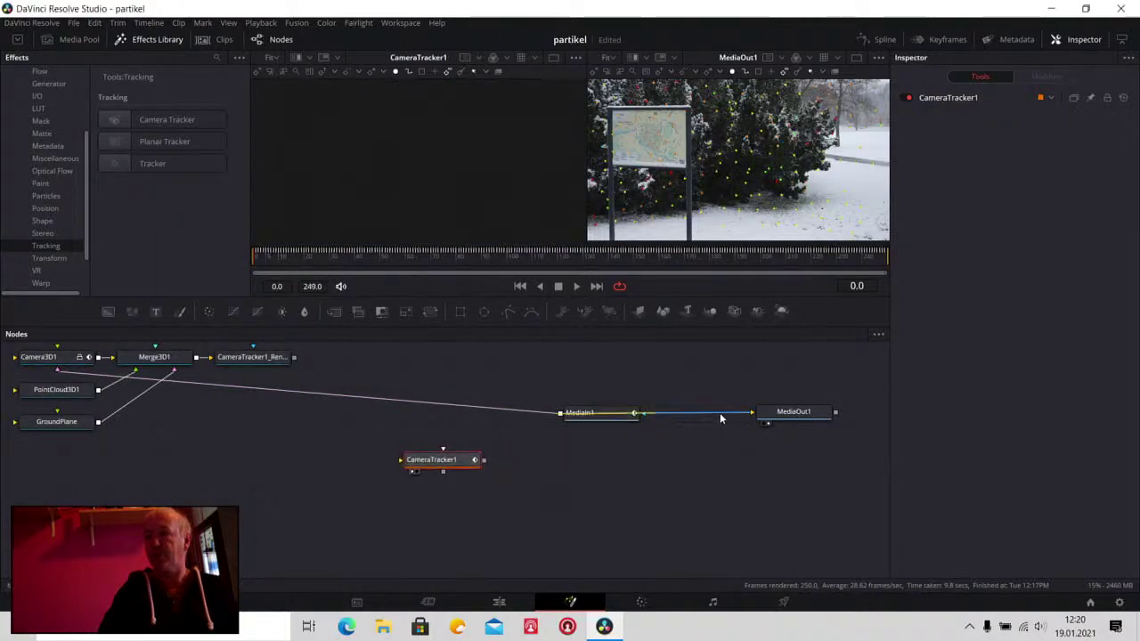
drag(722, 418, 602, 425)
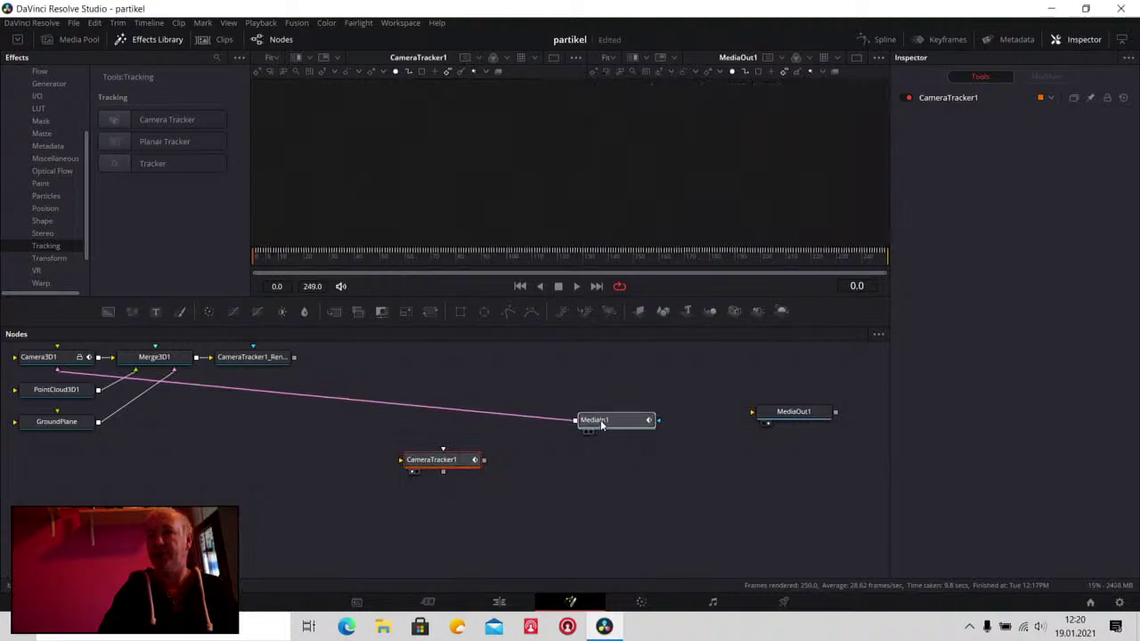
Rearrange the nodes: CameraTracker1 far left, MediaOut1 closer in, MediaIn1 just left of Camera3D1
drag(344, 374, 461, 367)
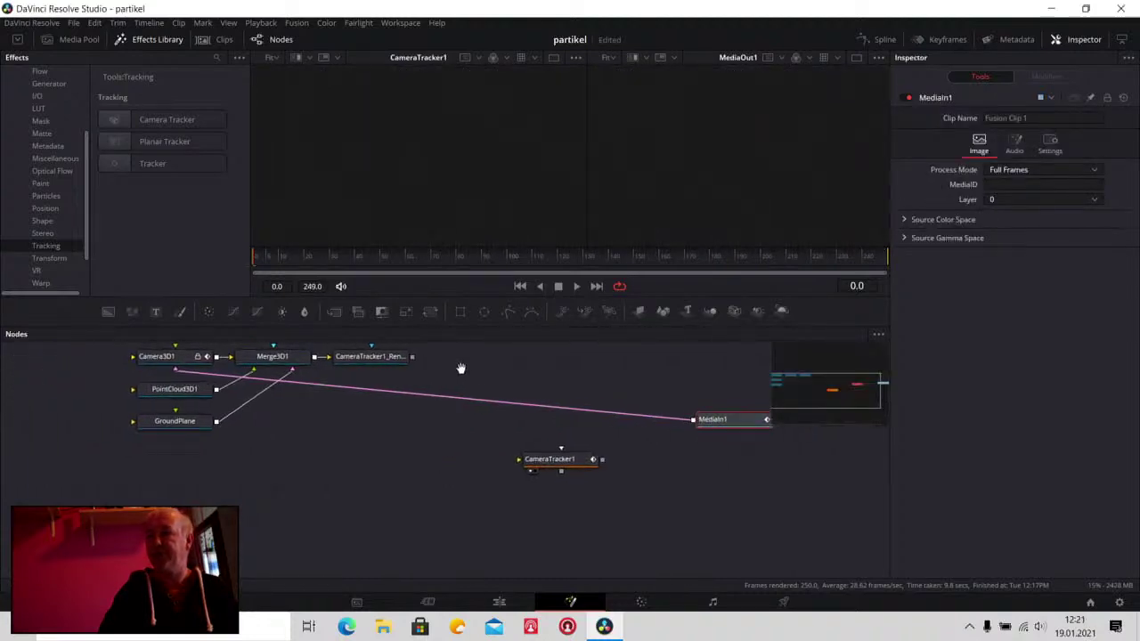
drag(728, 427, 313, 487)
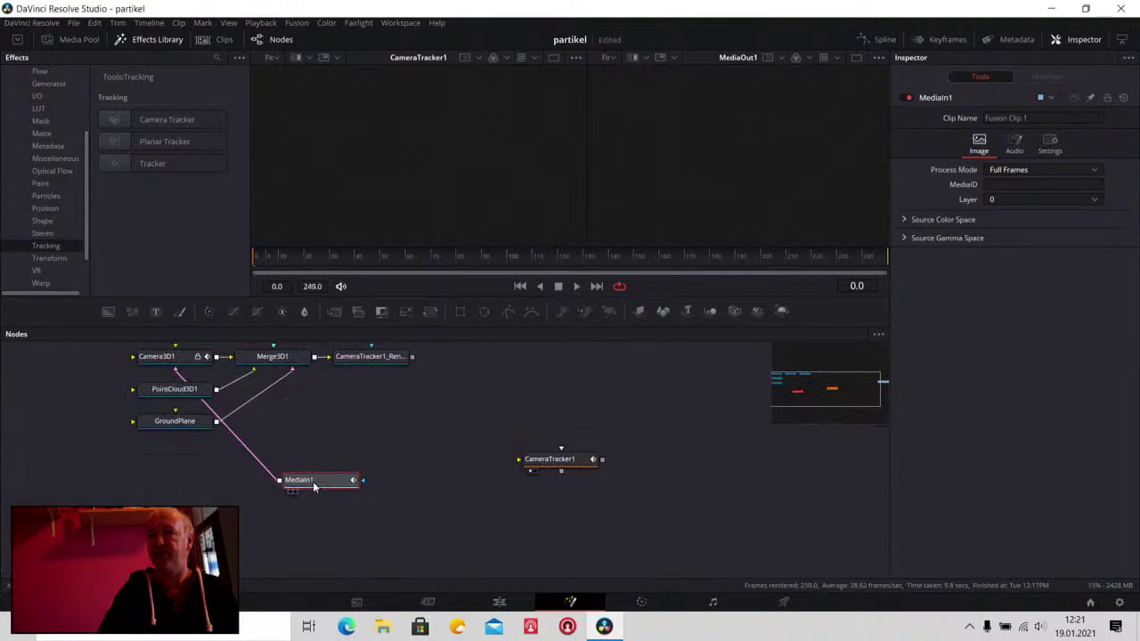
drag(700, 406, 592, 416)
drag(837, 425, 467, 418)
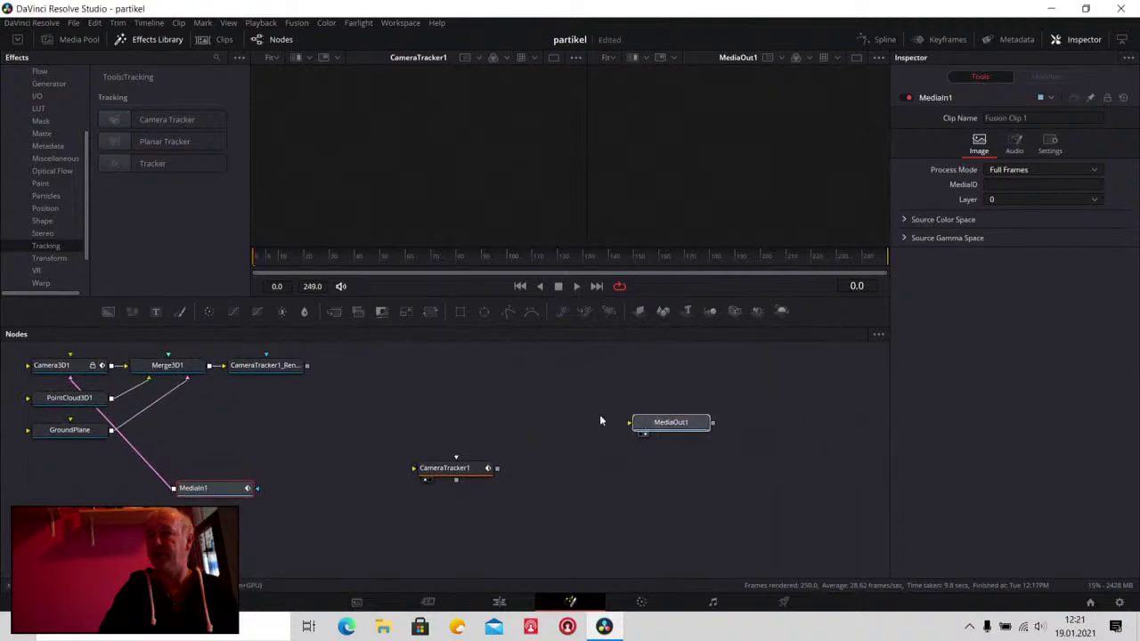
drag(383, 441, 649, 424)
drag(775, 467, 98, 380)
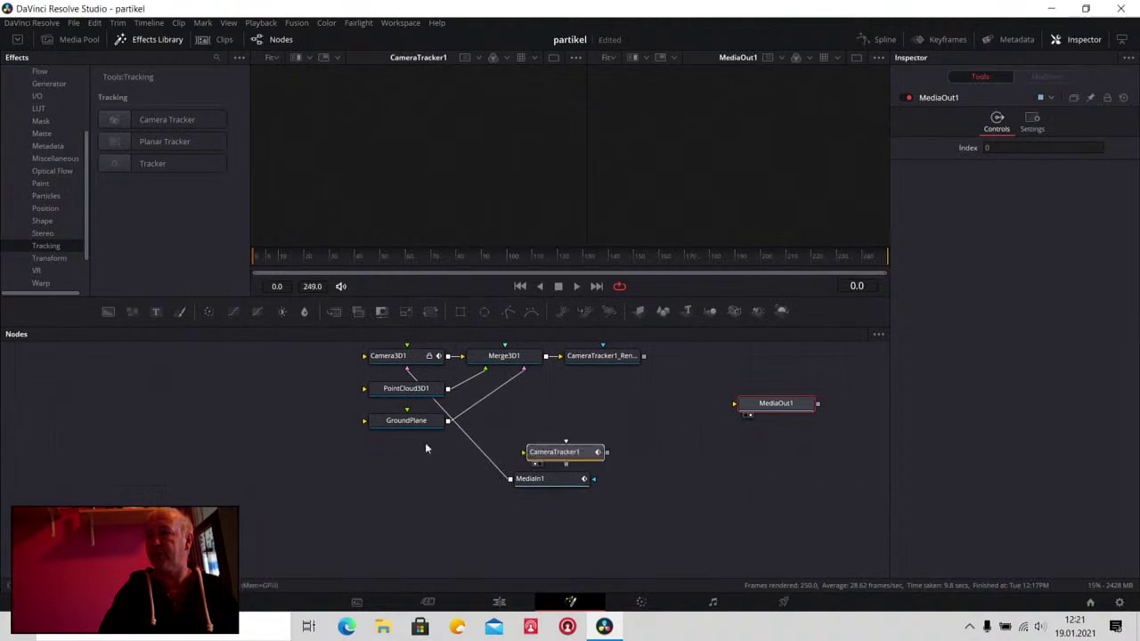
drag(562, 485, 276, 375)
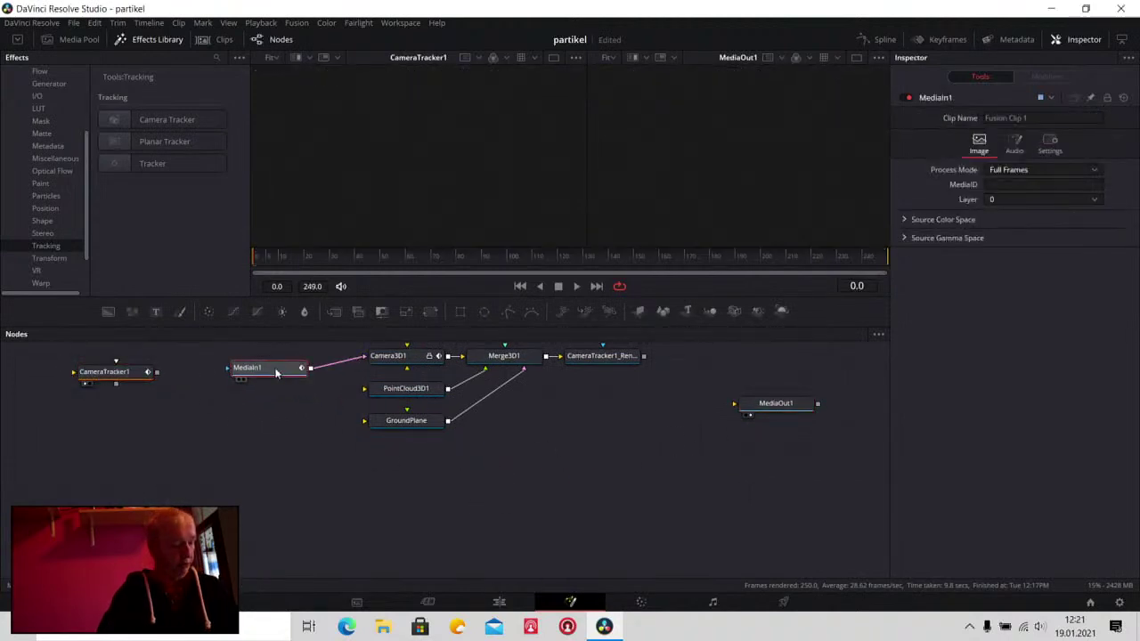
Lower GroundPlane and PointCloud3D1, then view Camera3D1's 3D scene and orbit it
key(1)
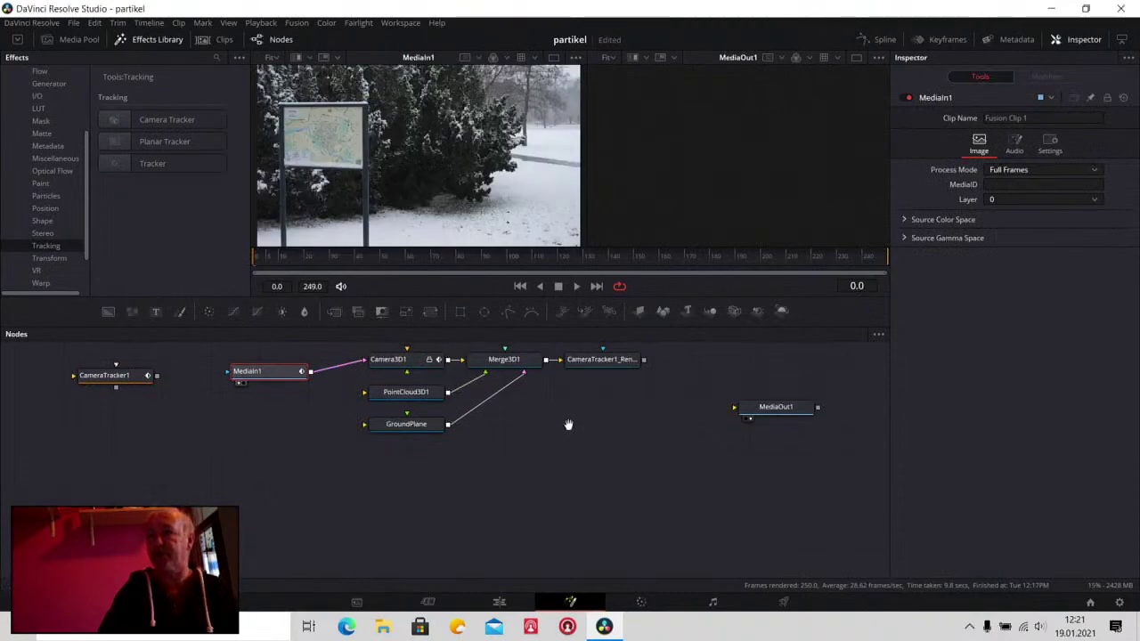
scroll(570, 440, up, 1)
drag(411, 442, 527, 480)
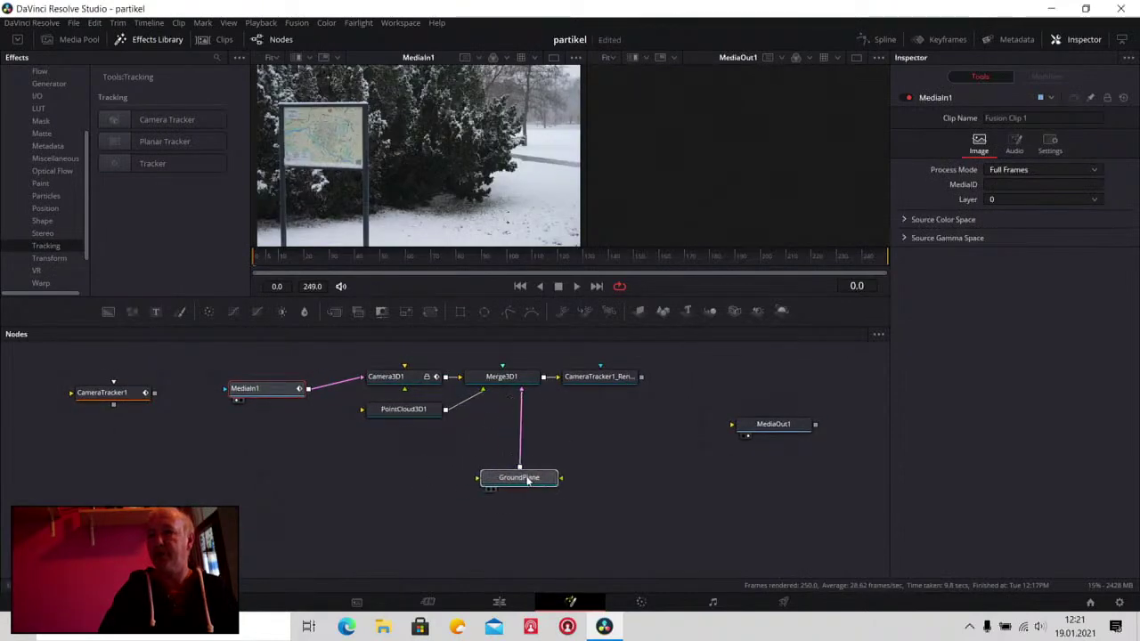
drag(408, 410, 453, 454)
drag(424, 379, 421, 391)
click(422, 391)
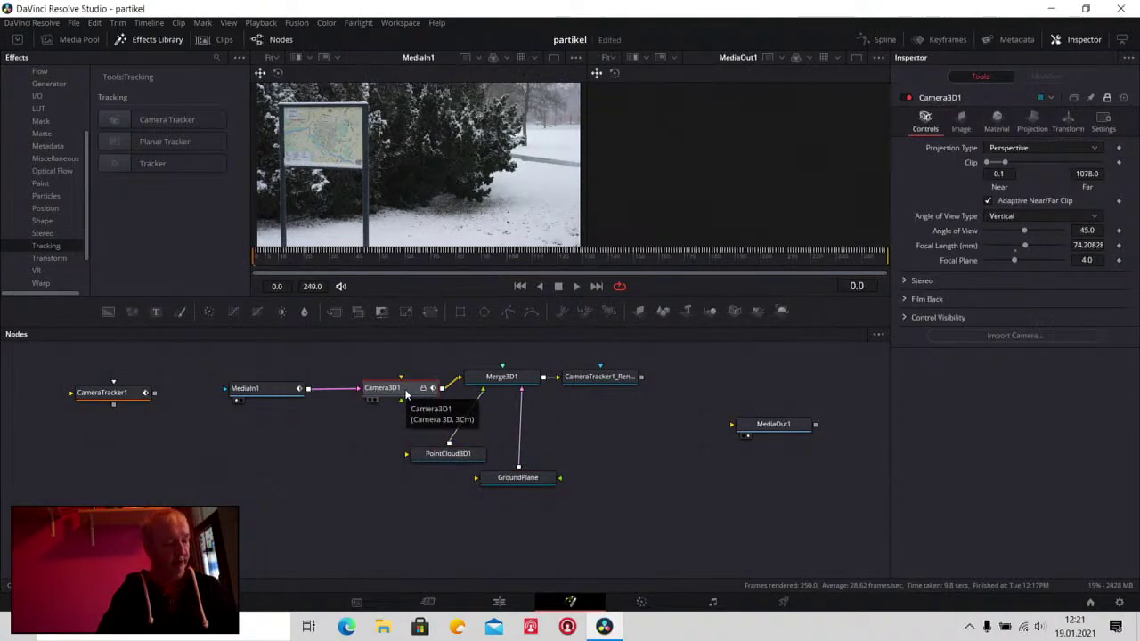
key(1)
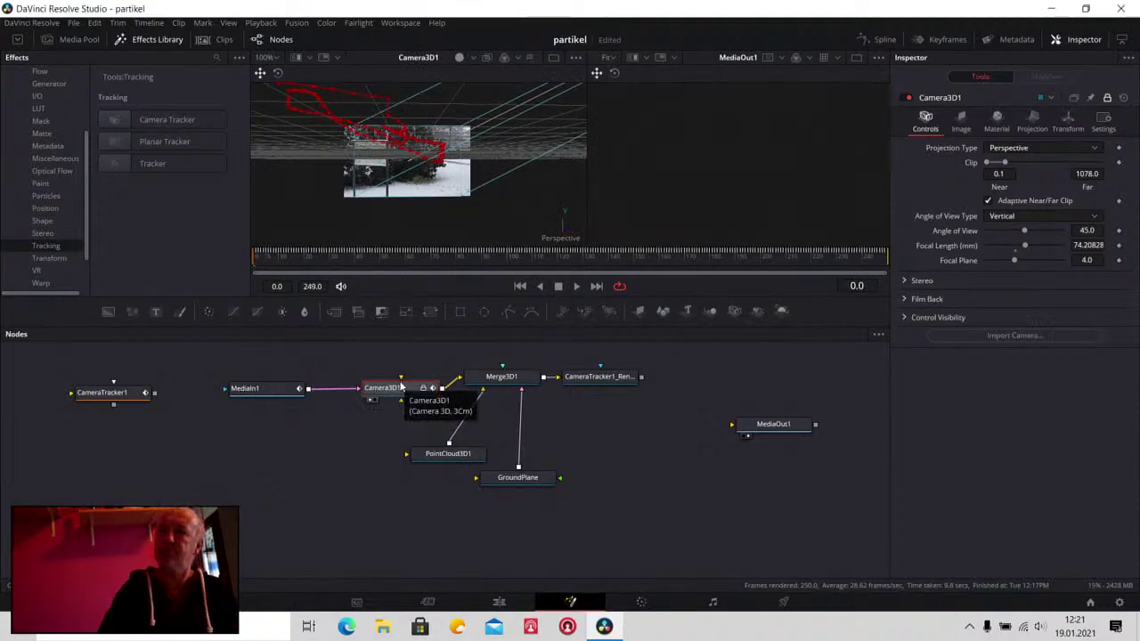
mouse_move(511, 134)
mouse_down()
mouse_move(410, 192)
mouse_move(373, 190)
mouse_move(417, 192)
mouse_up()
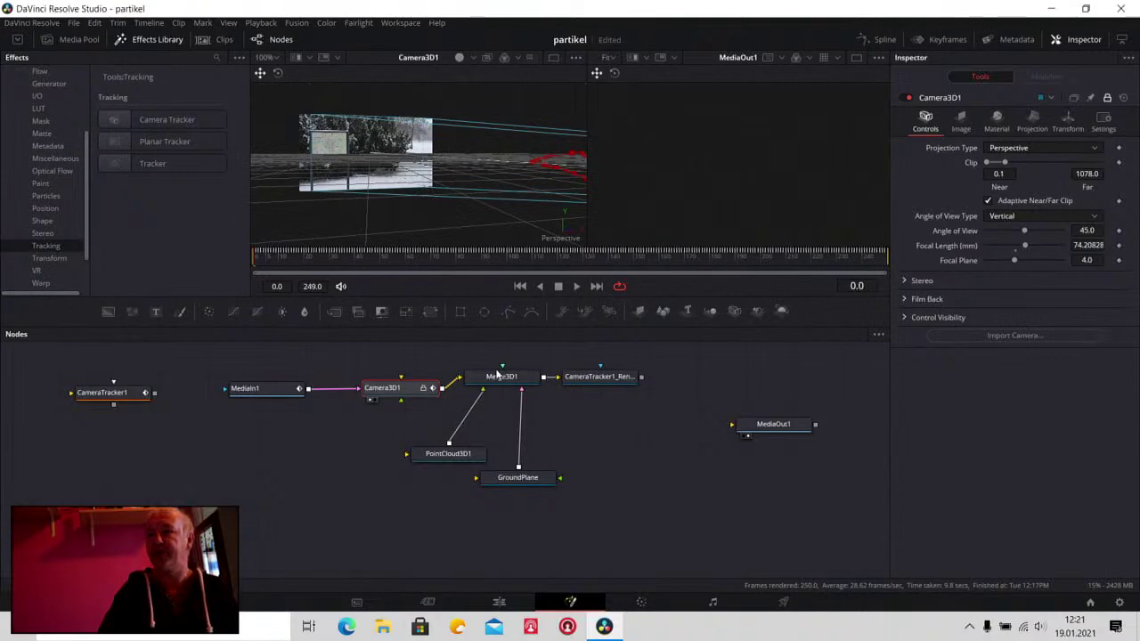
View Merge3D1's 3D scene in the left viewer and check the GroundPlane settings
drag(594, 389, 644, 388)
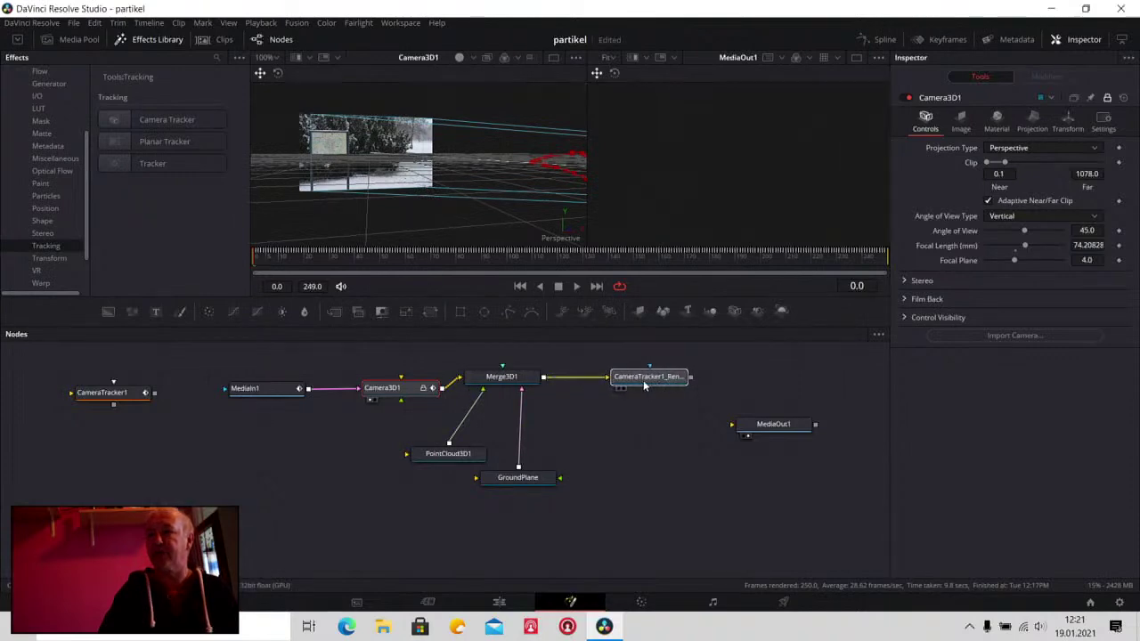
click(516, 386)
key(1)
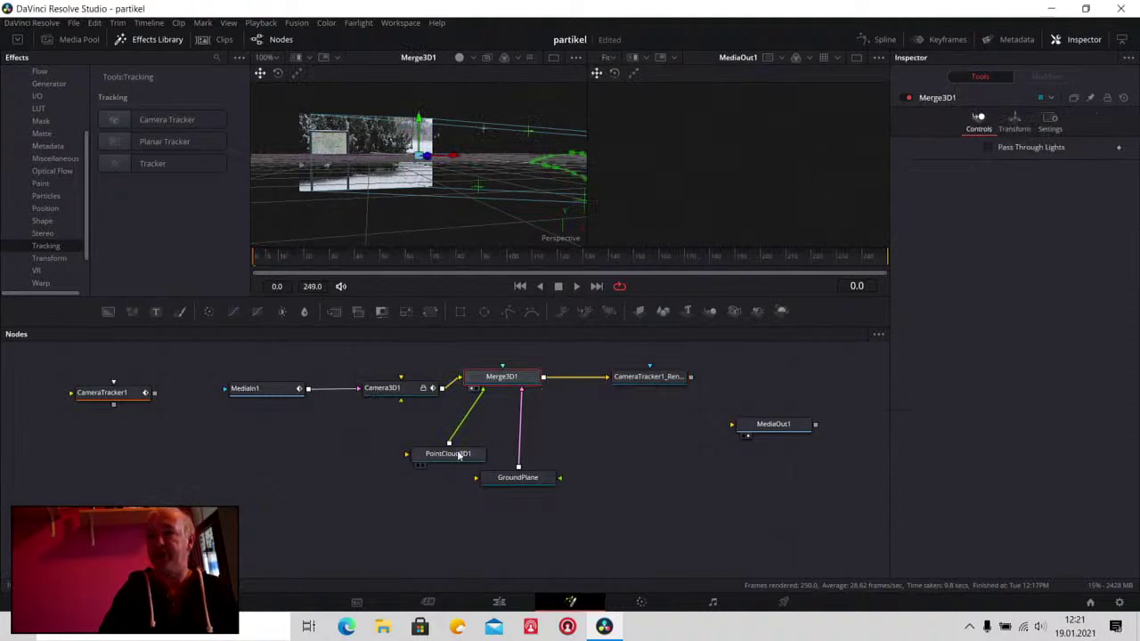
drag(452, 460, 430, 459)
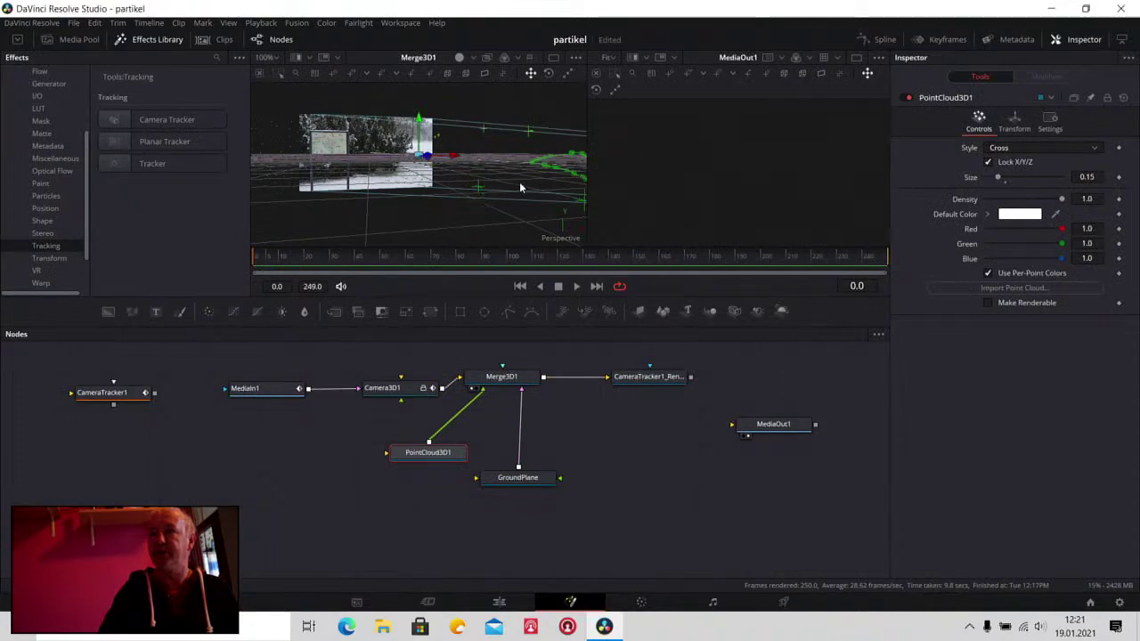
click(524, 483)
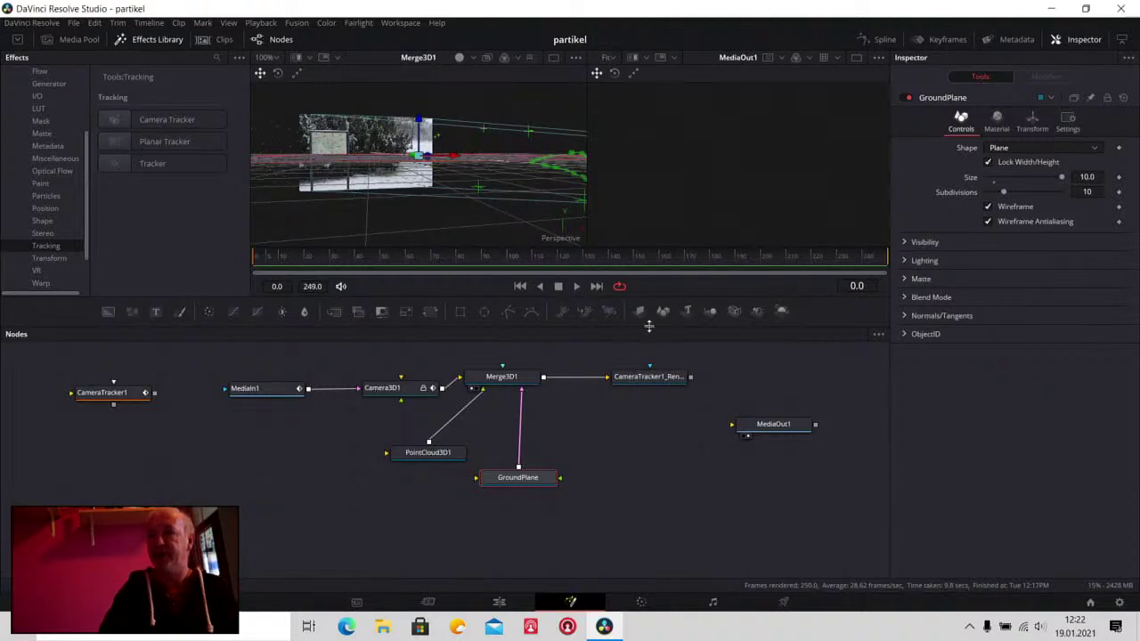
Connect CameraTracker1_Renderer's output to MediaOut1 after checking the renderer's settings
click(666, 381)
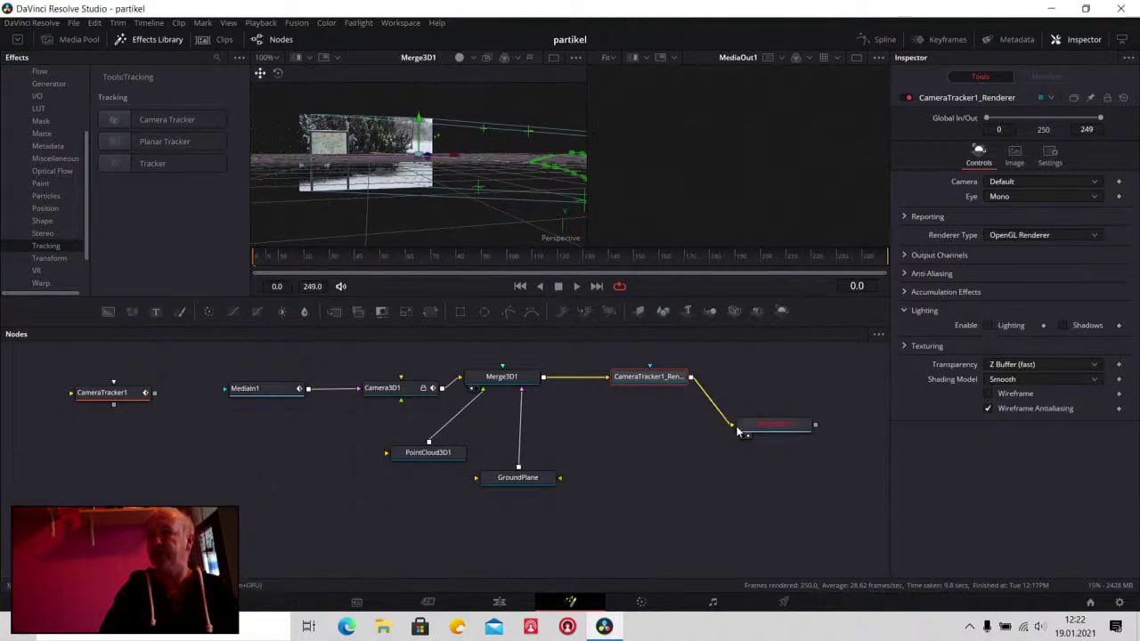
mouse_move(690, 377)
mouse_down()
mouse_move(734, 424)
mouse_move(789, 384)
mouse_up()
click(789, 385)
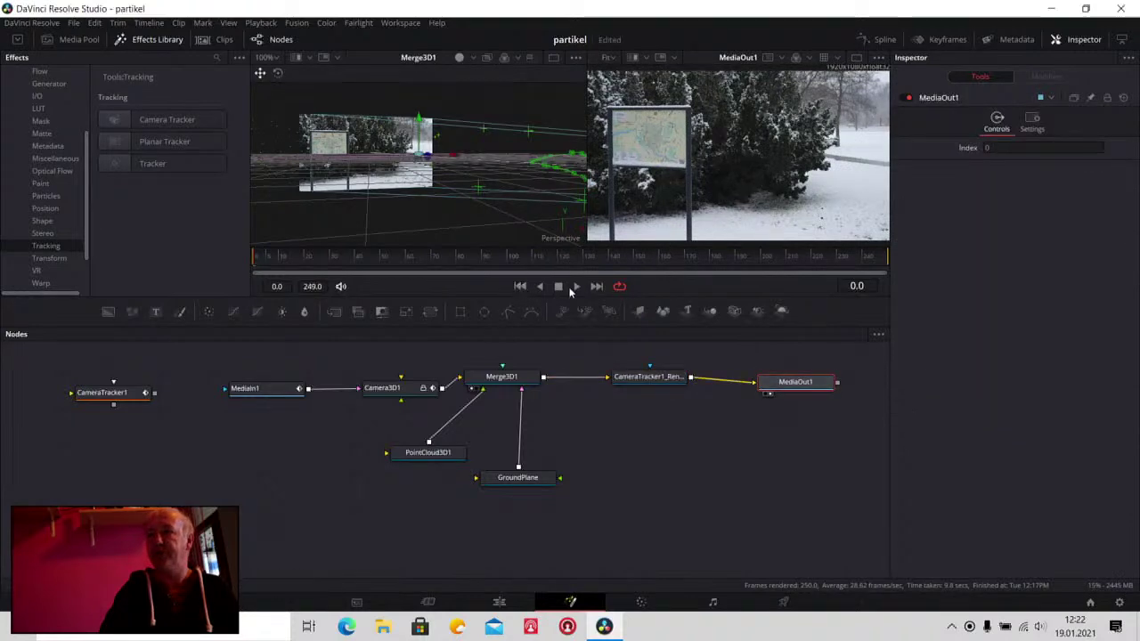
Show MediaIn1's footage in the left viewer and play the composite, stopping at frame 117
click(278, 395)
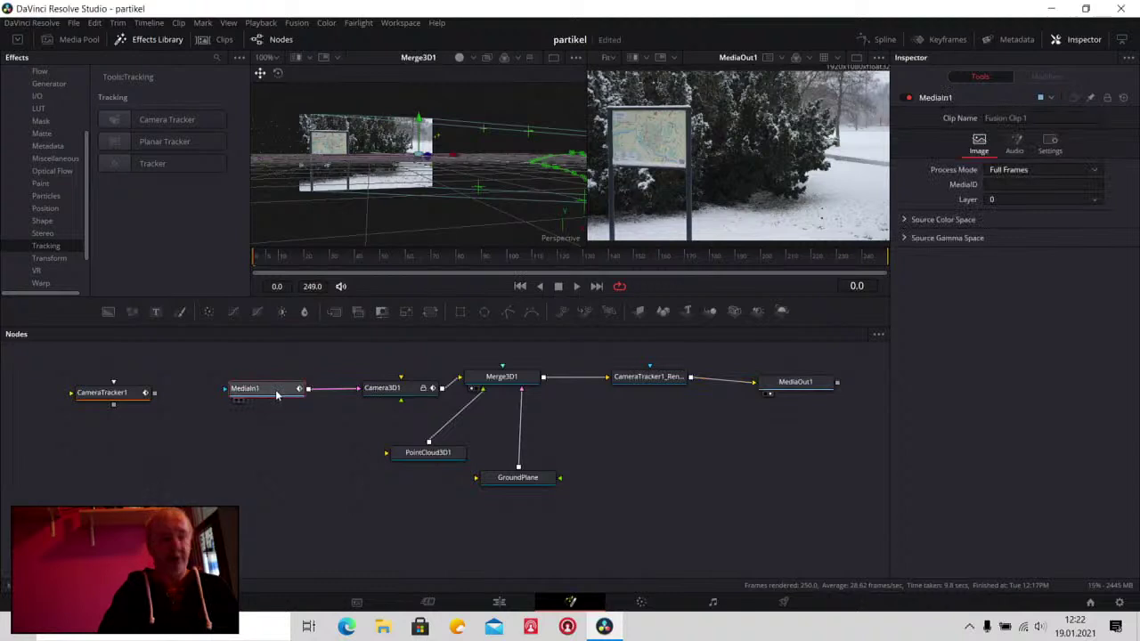
key(1)
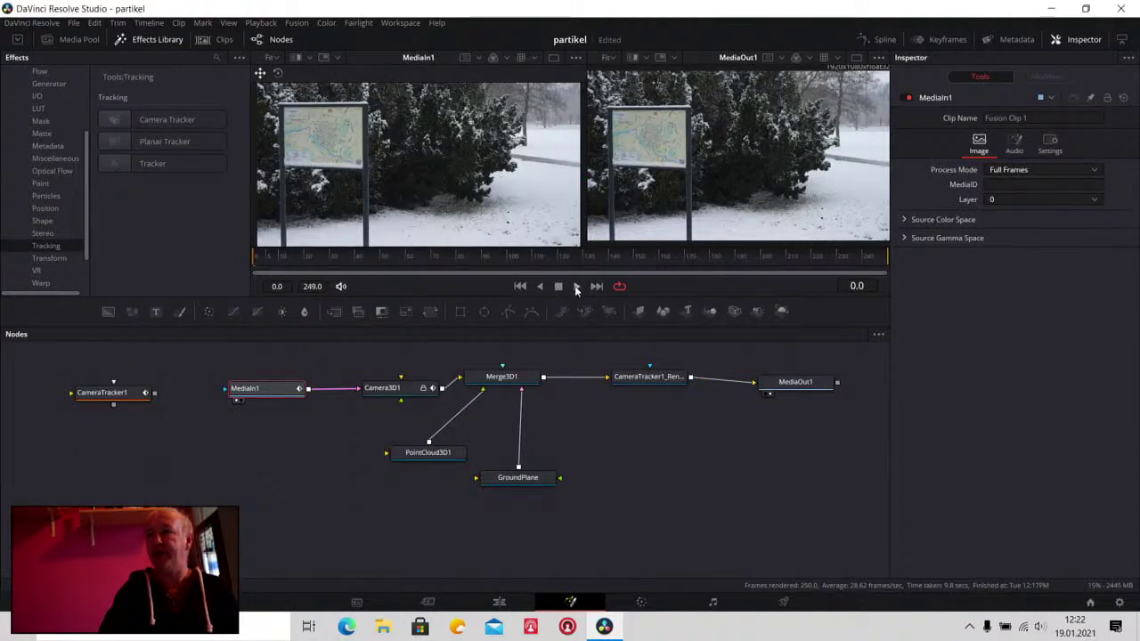
click(576, 287)
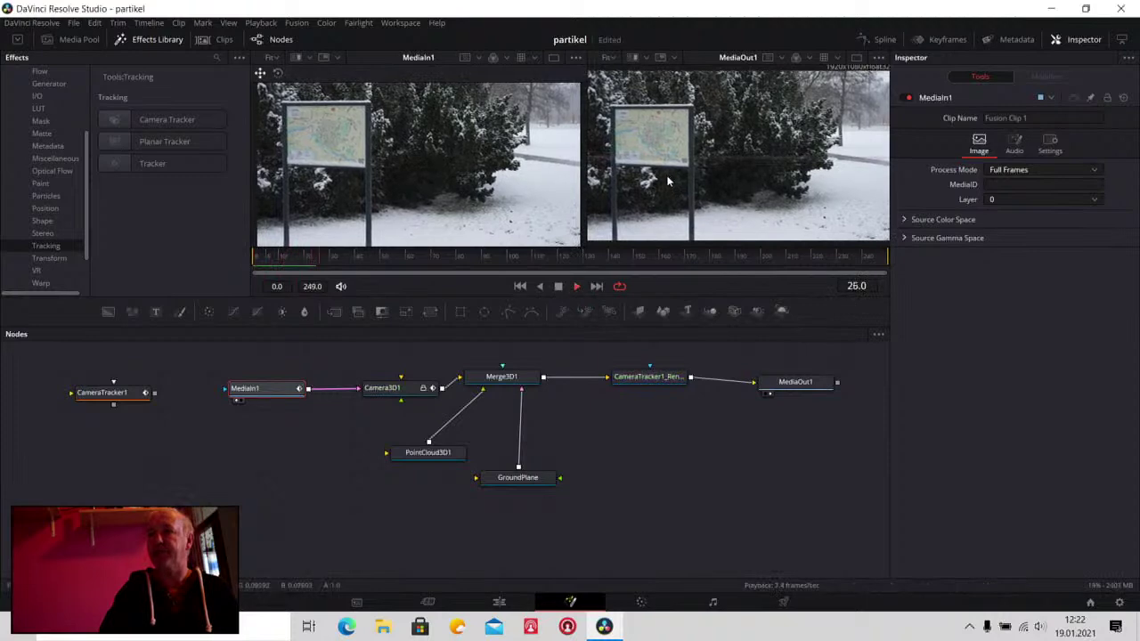
mouse_move(505, 382)
mouse_down()
mouse_move(538, 387)
mouse_move(527, 387)
mouse_up()
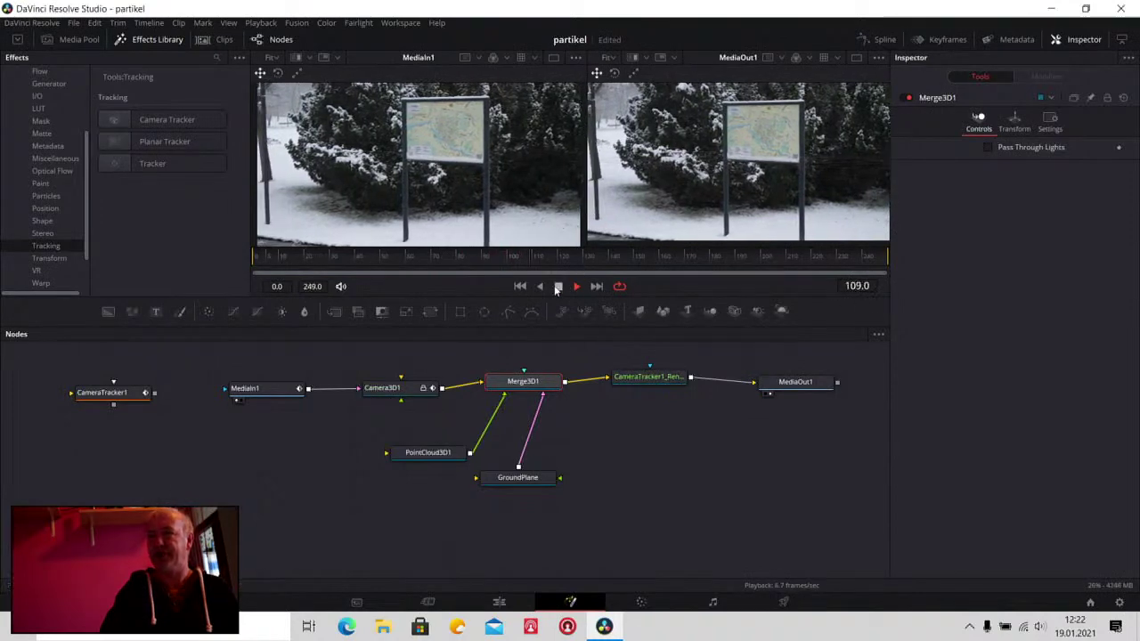
click(558, 285)
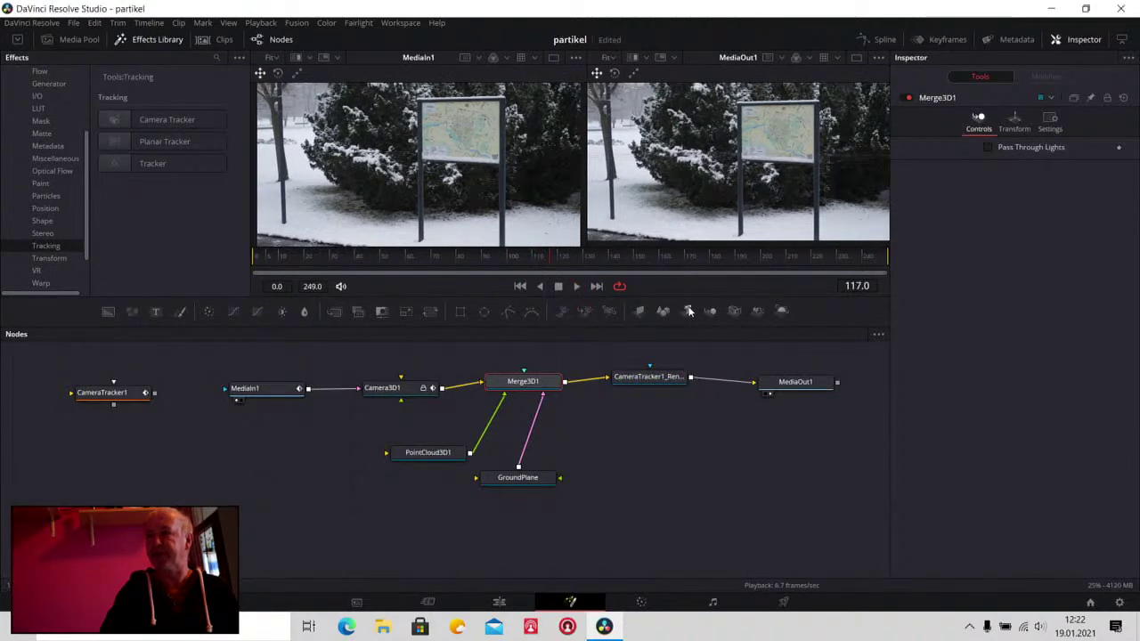
Add a Text3D node reading 'Aschersleben' and connect it into Merge3D1
drag(689, 311, 639, 474)
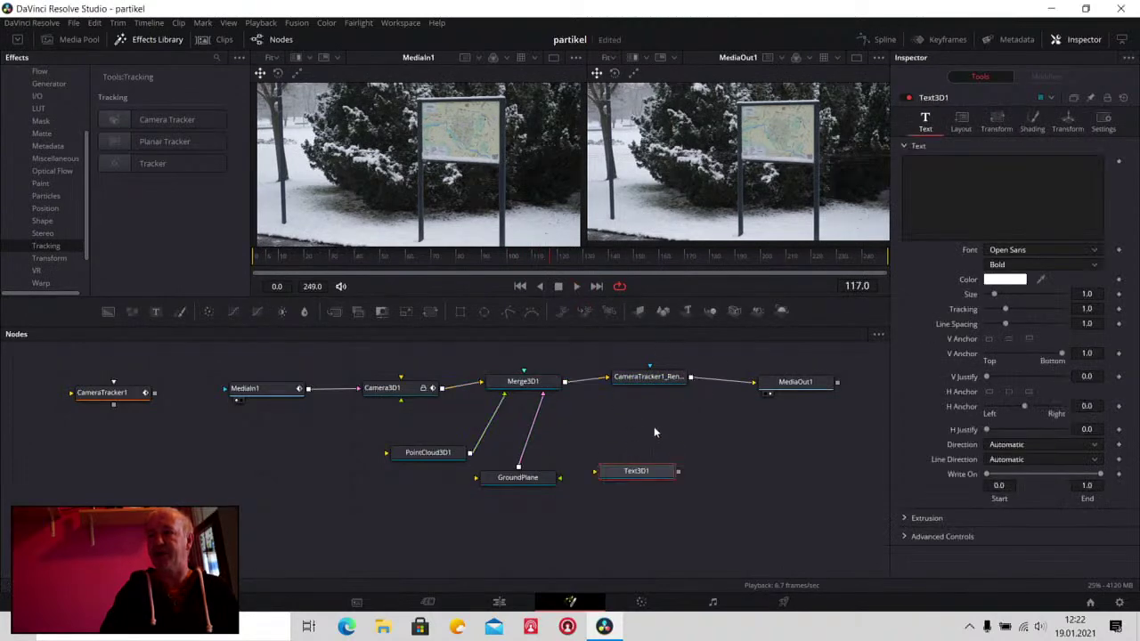
click(936, 203)
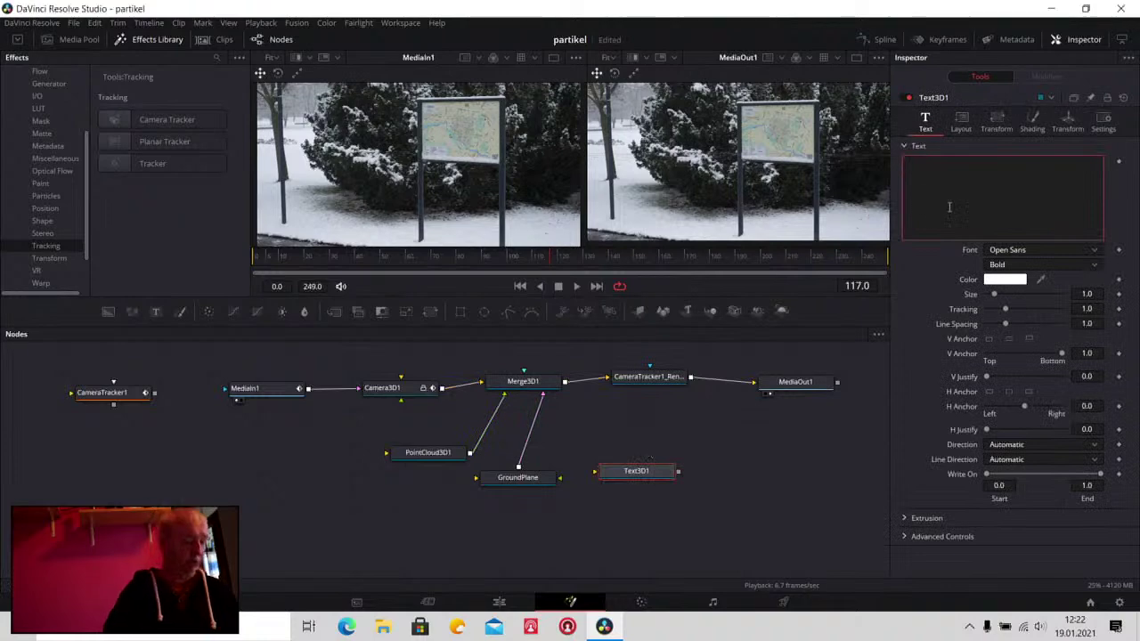
text(Aschersleben)
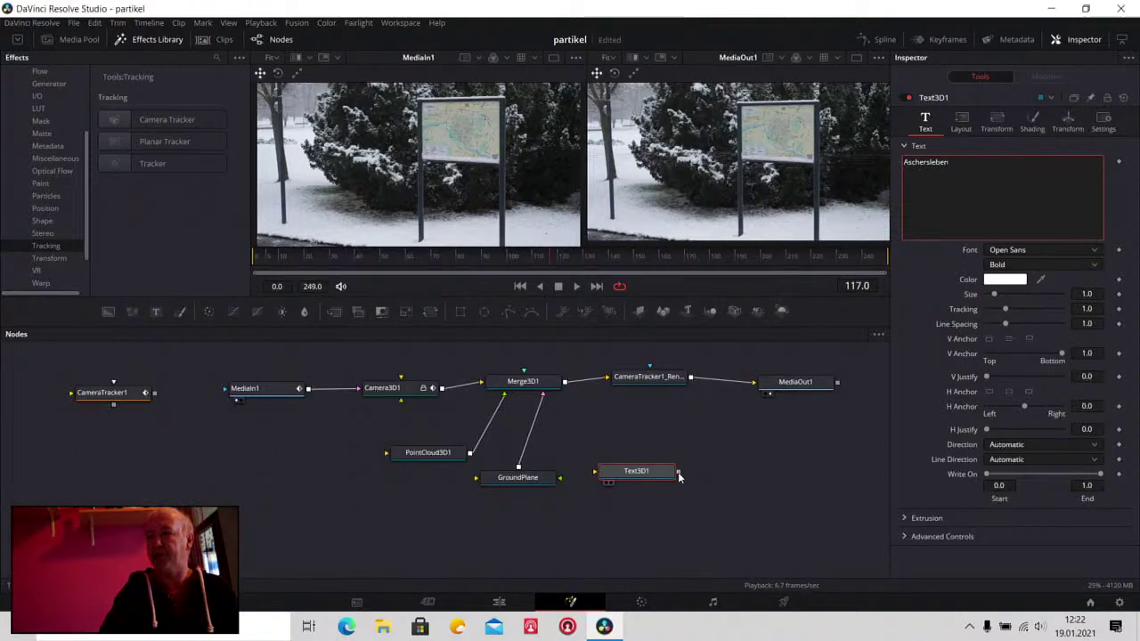
drag(679, 472, 537, 387)
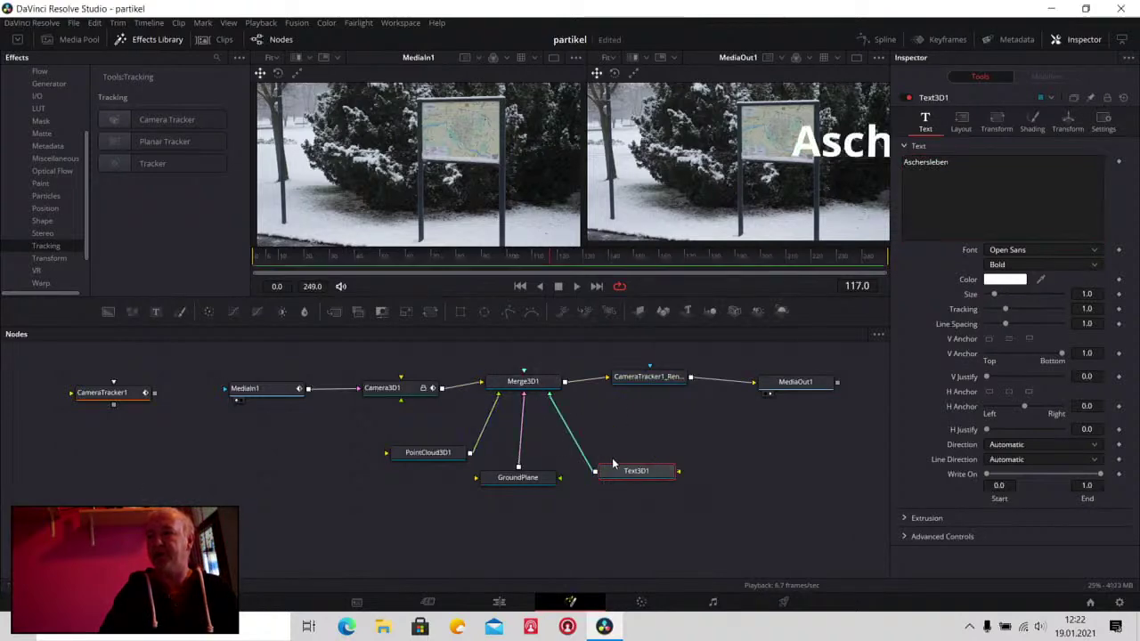
drag(638, 482, 628, 472)
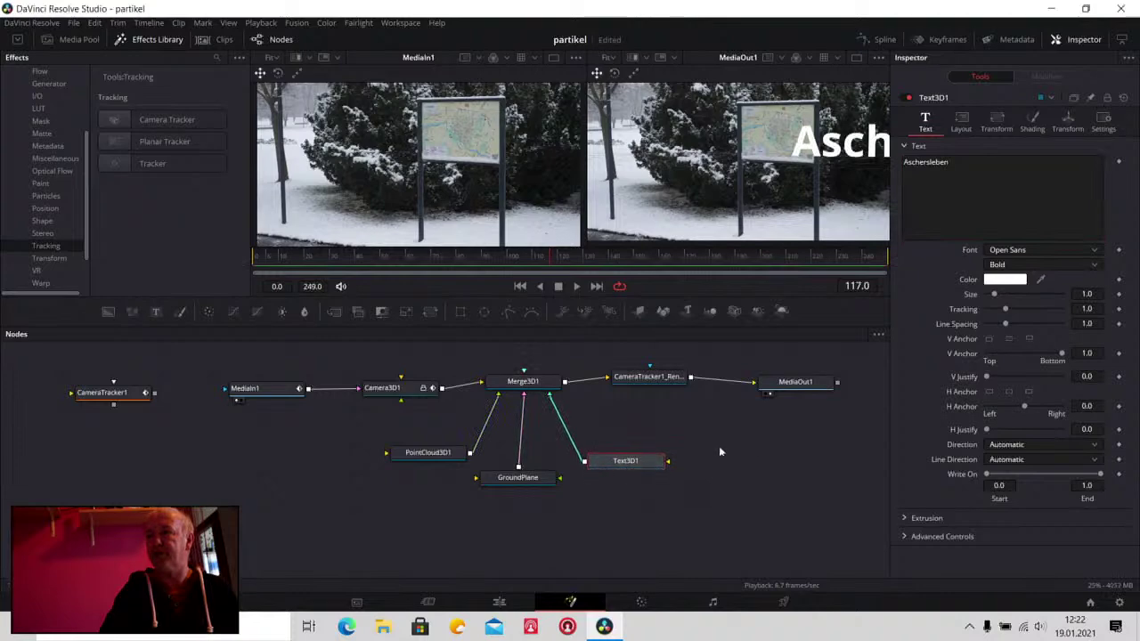
click(521, 286)
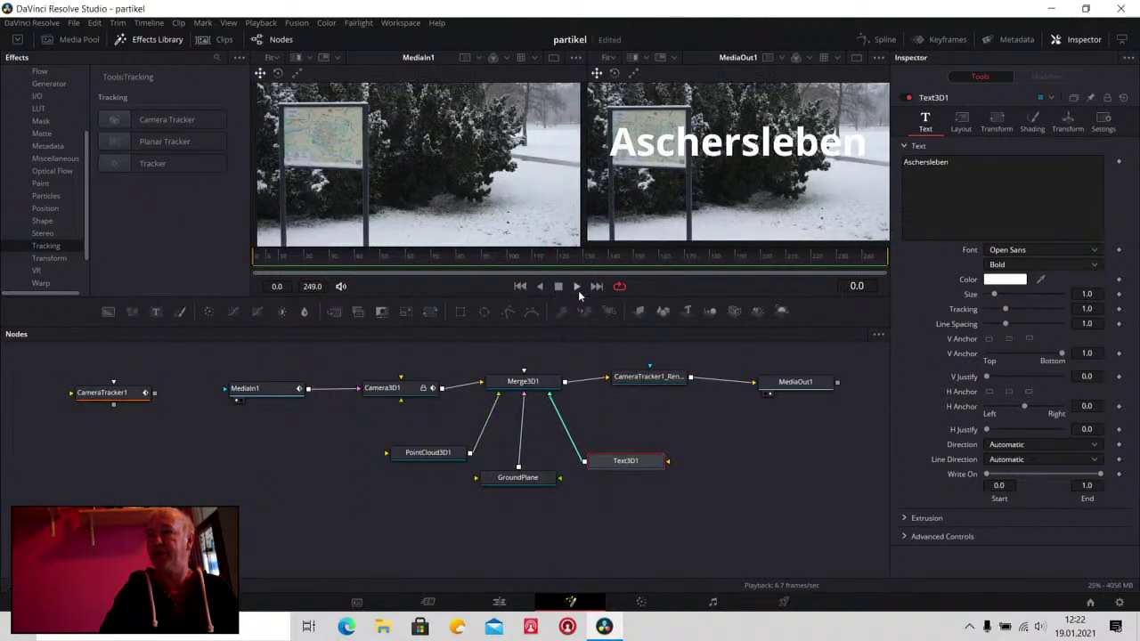
Play the Aschersleben composite, stop at frame 194, and select all its nodes
click(576, 286)
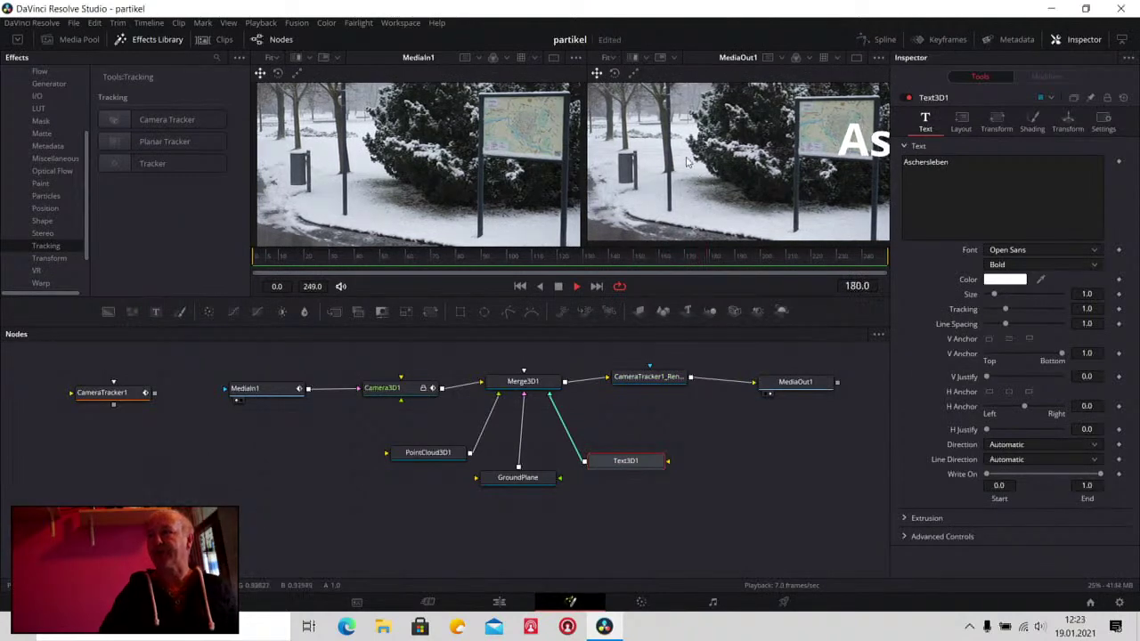
click(559, 286)
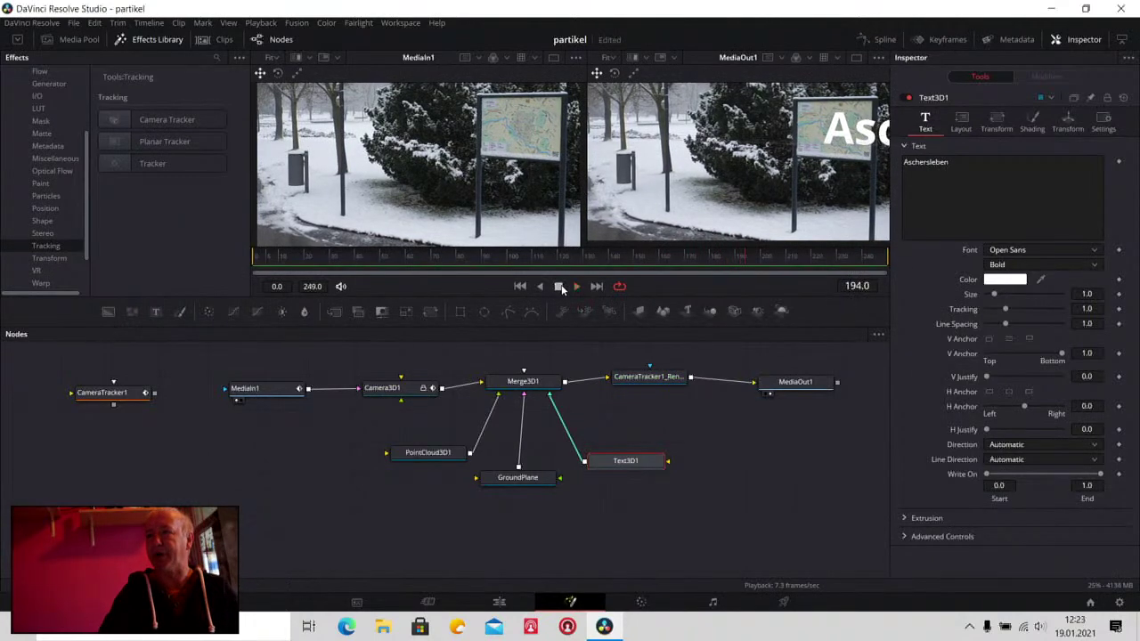
drag(192, 363, 700, 496)
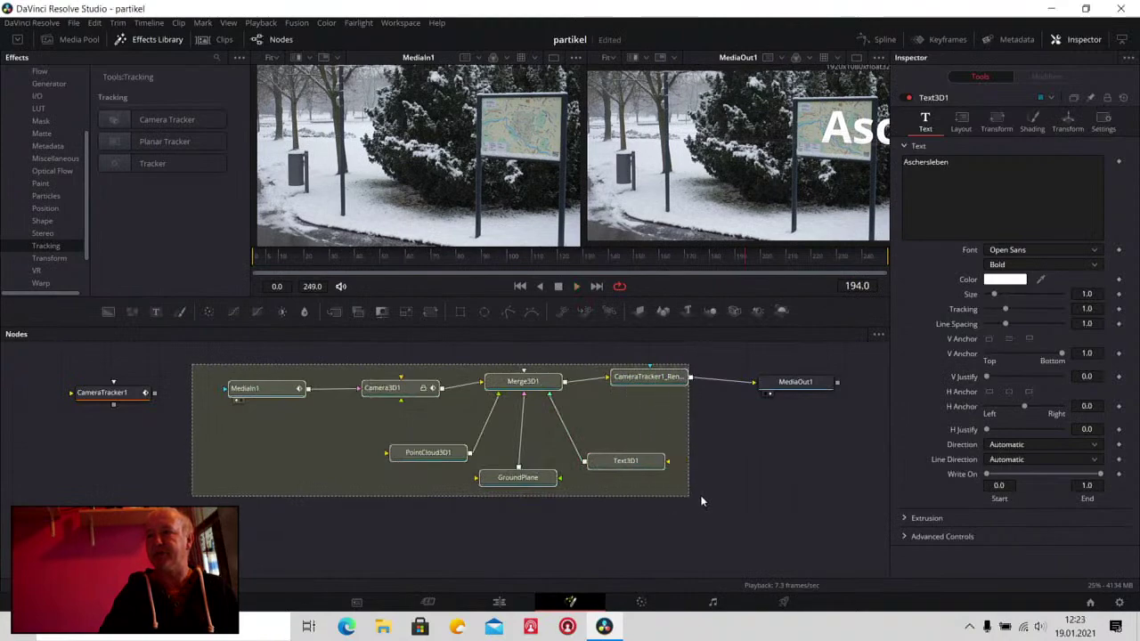
Delete the selected 3D composite nodes and the leftover CameraTracker1
key(Delete)
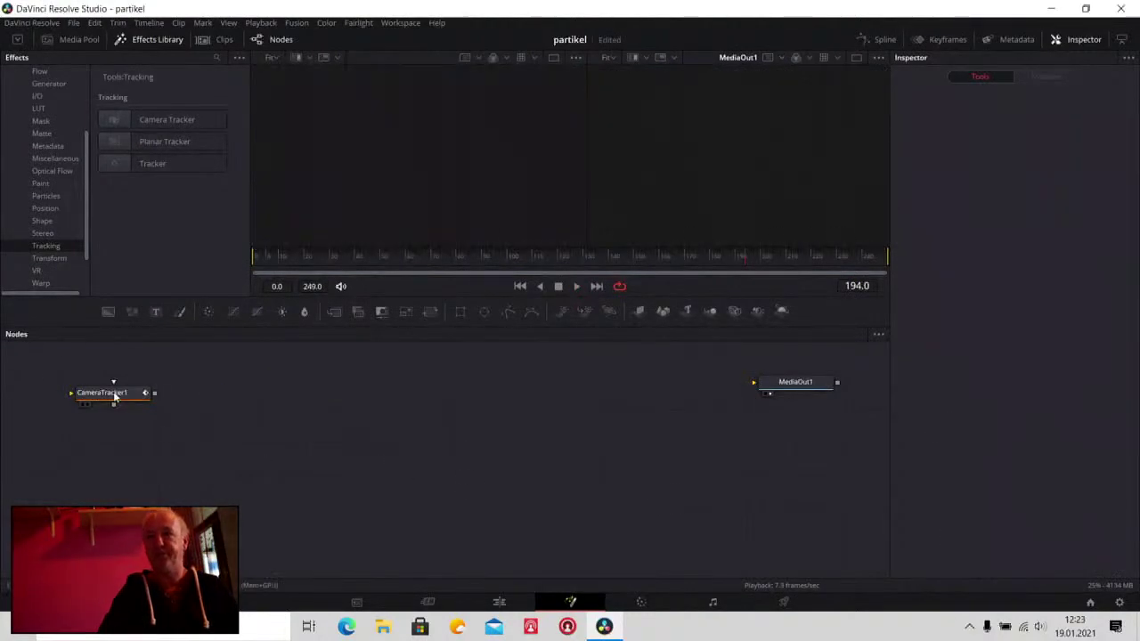
click(113, 393)
key(Delete)
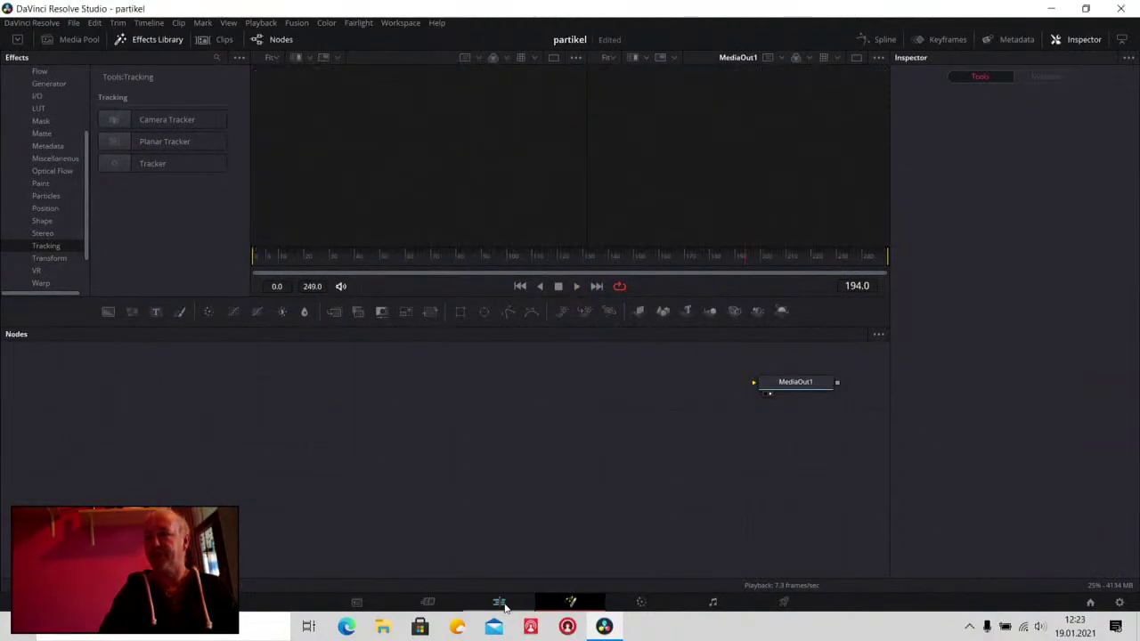
On the Edit page, remove Fusion Clip 1 from the timeline and save the project
click(502, 604)
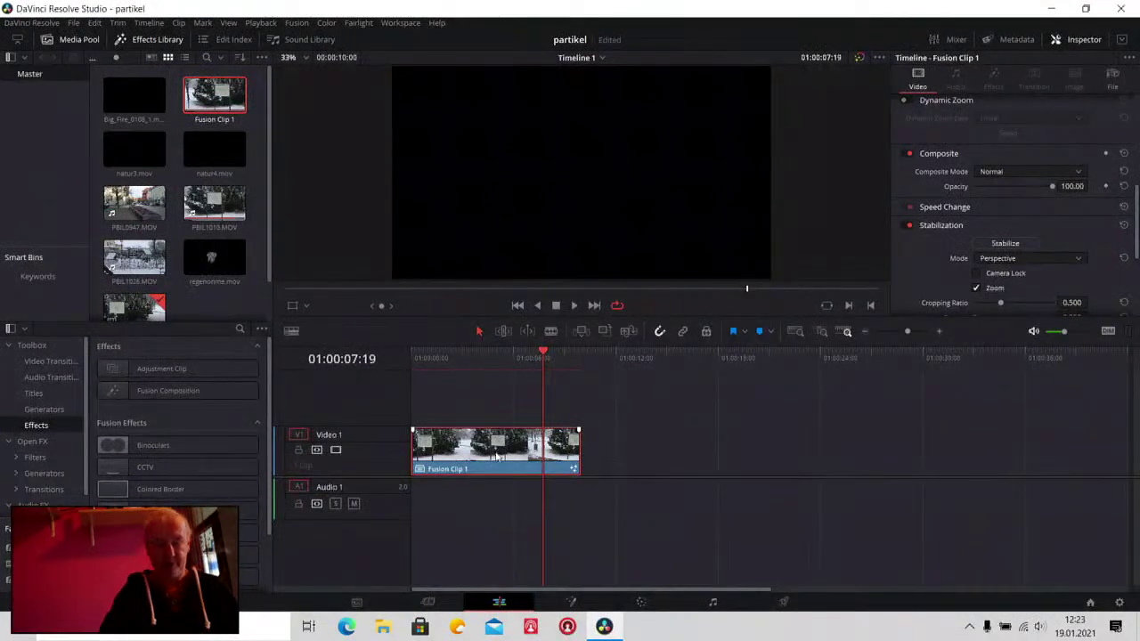
key(Delete)
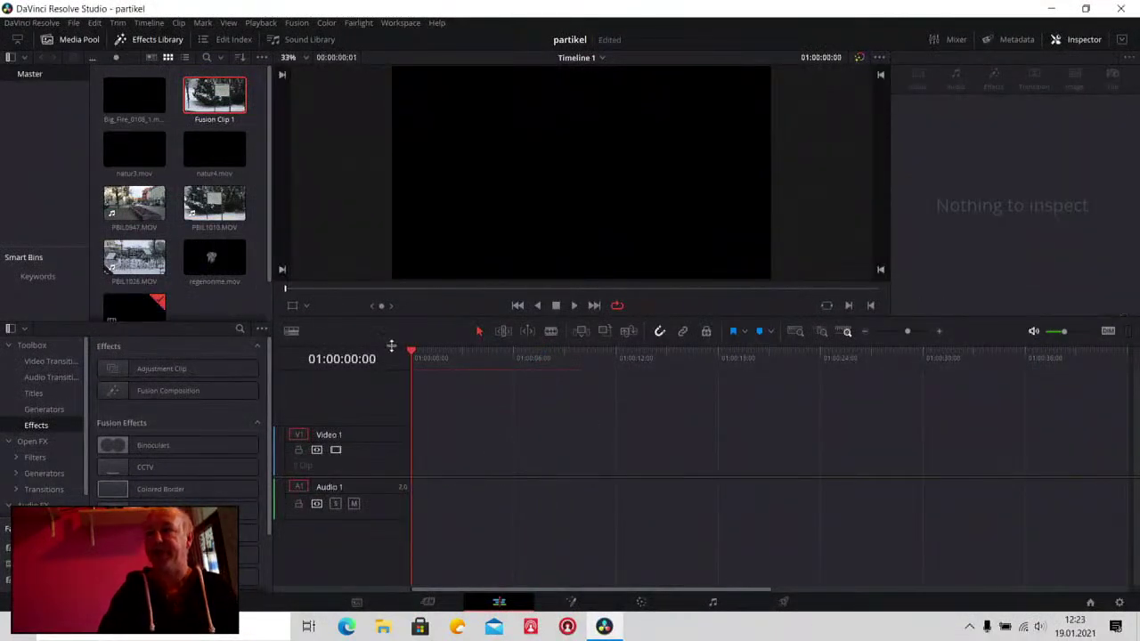
key(ctrl+s)
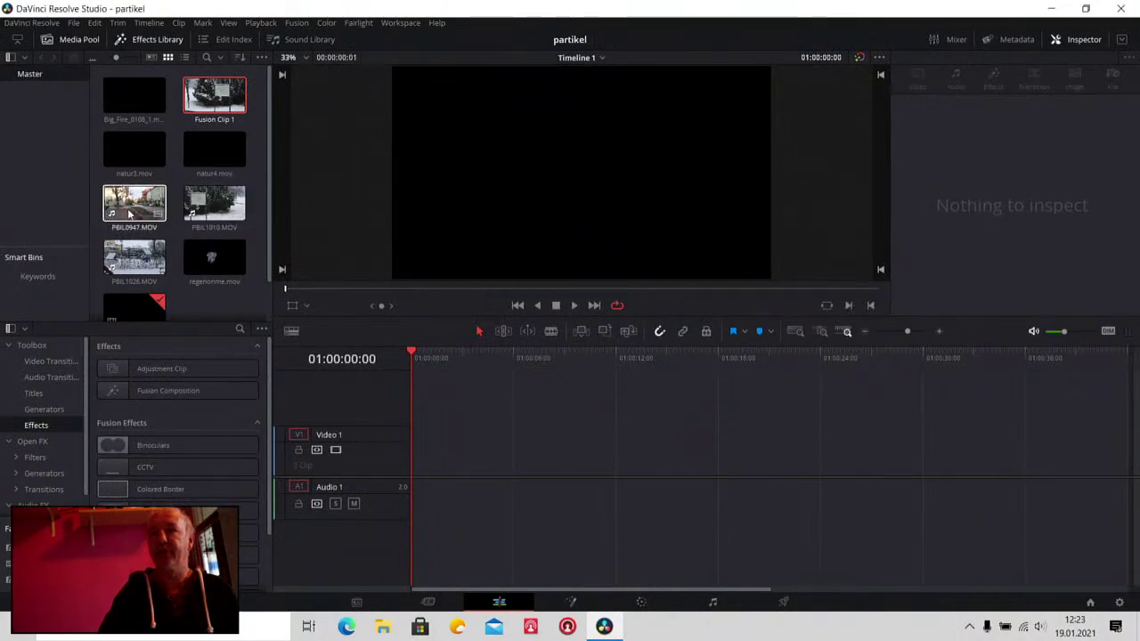
Add PBIL0947.MOV to the timeline and permanently delete Fusion Clip 1 from the Media Pool
drag(129, 208, 426, 474)
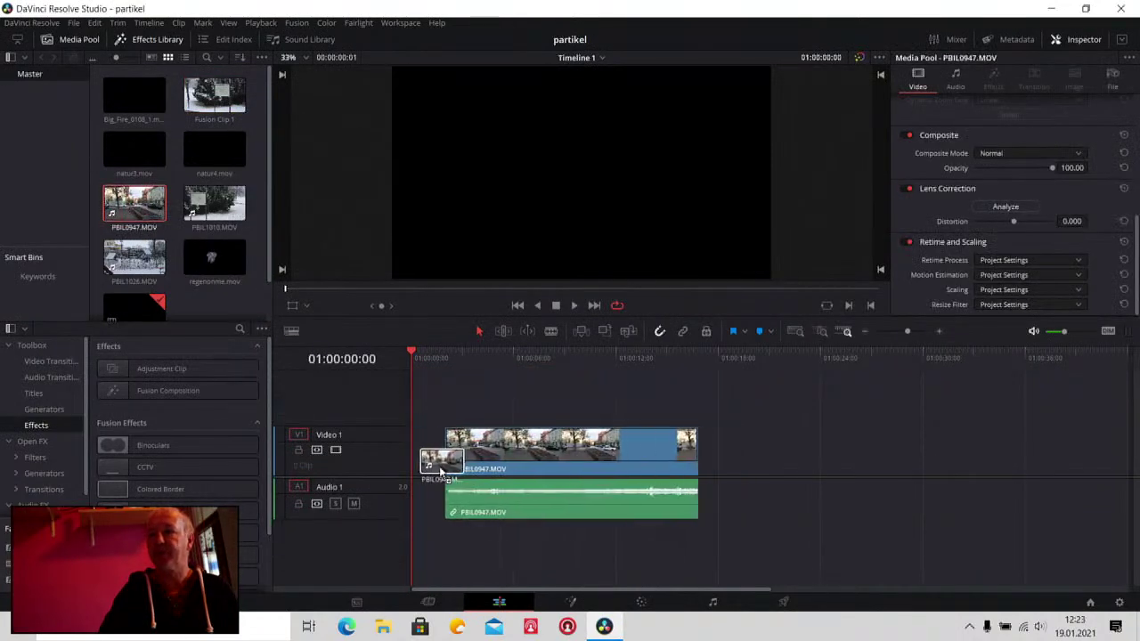
click(210, 100)
key(Delete)
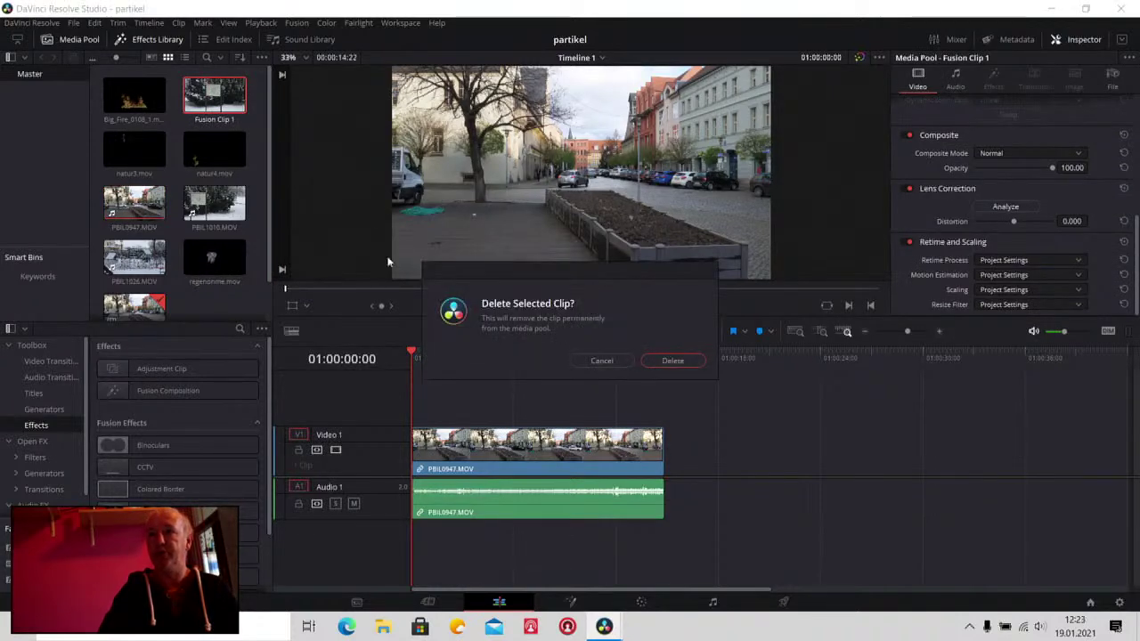
click(673, 360)
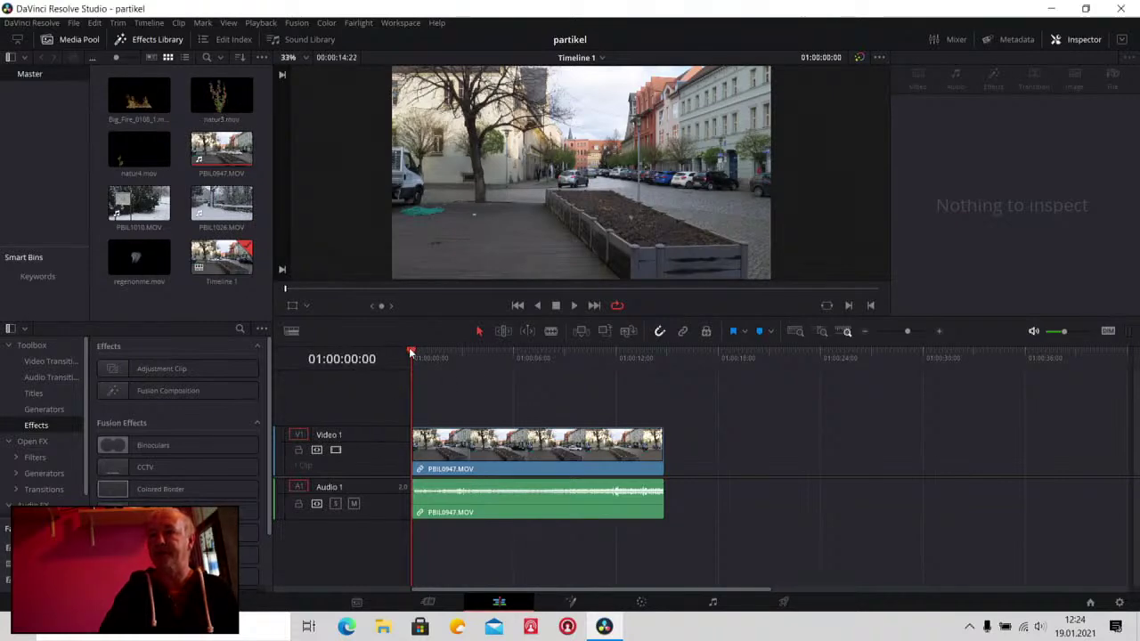
Clear PBIL0947's video and leftover audio clip off the timeline
drag(411, 353, 589, 353)
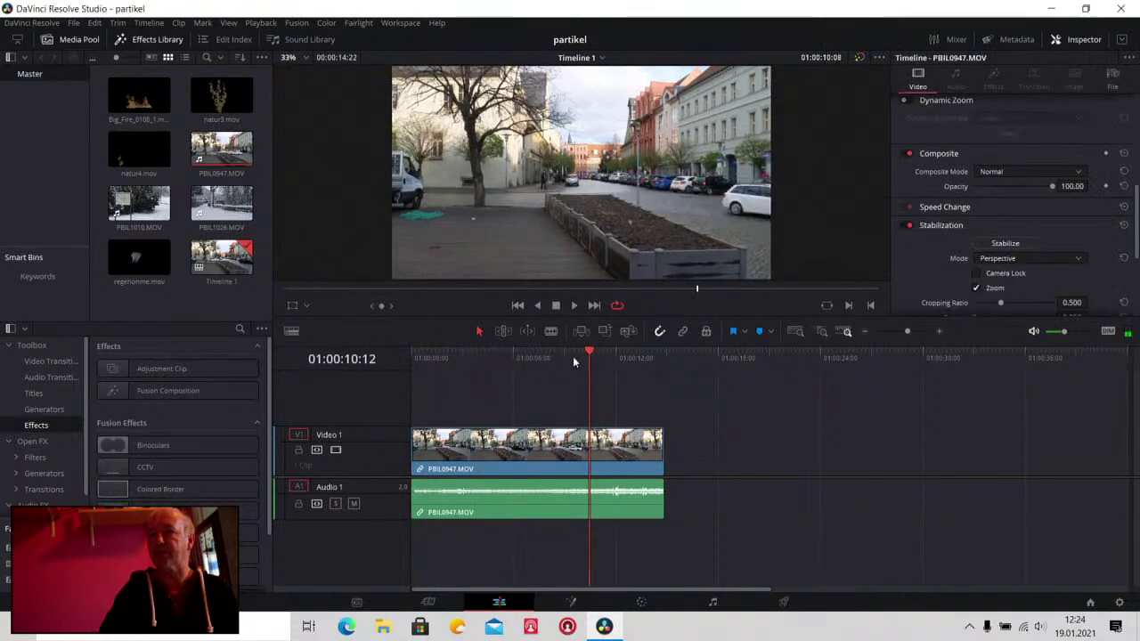
click(499, 438)
key(Delete)
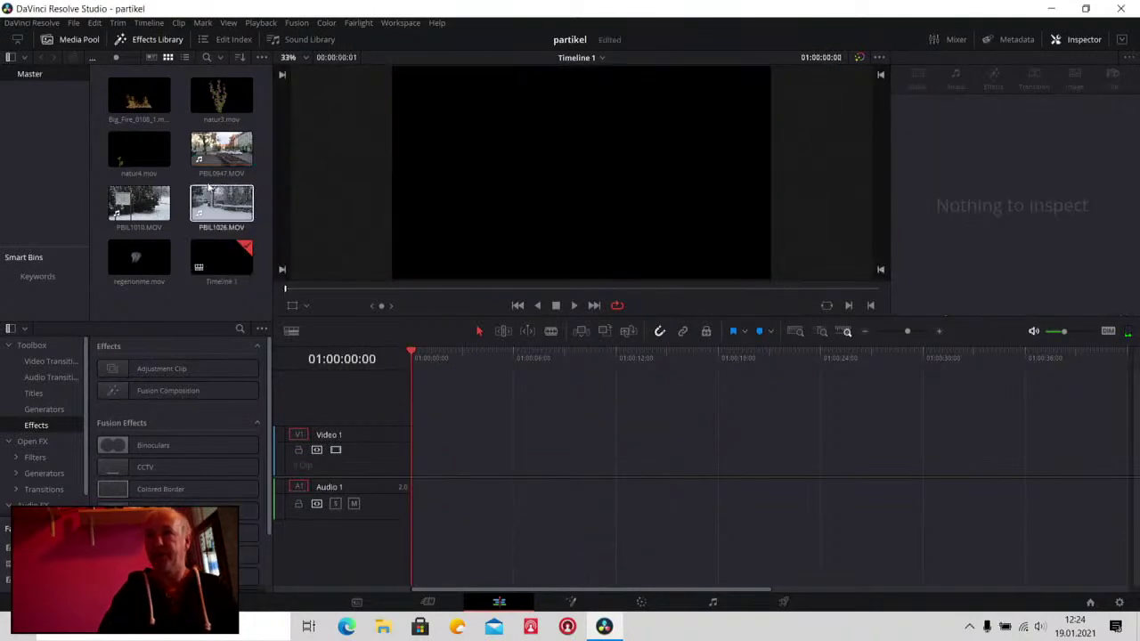
drag(221, 149, 513, 438)
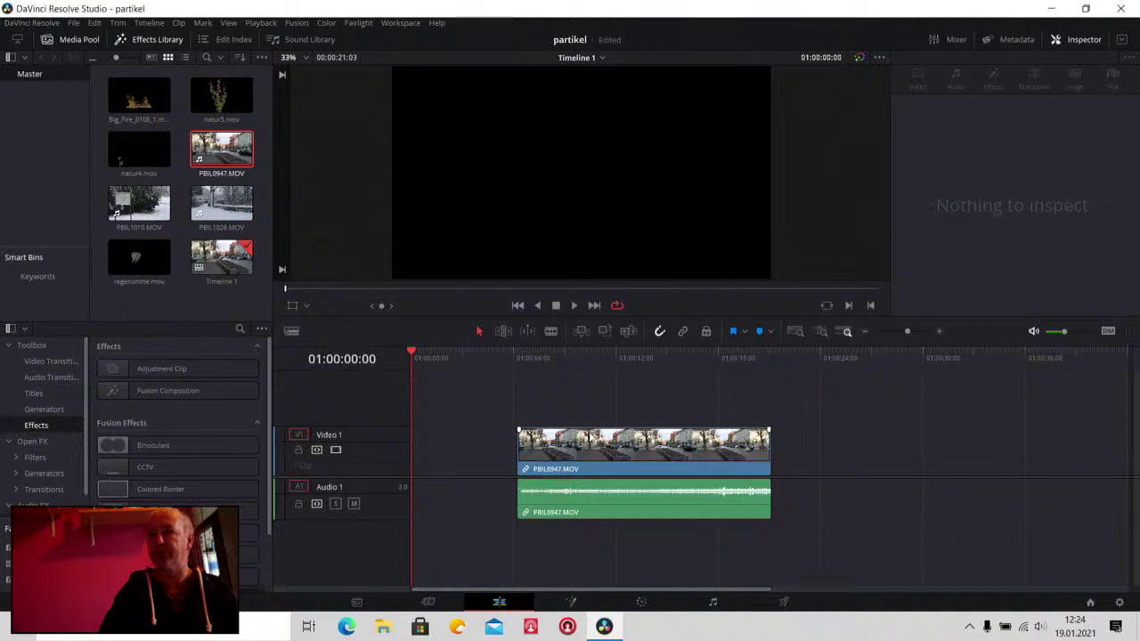
click(592, 436)
key(ctrl+z)
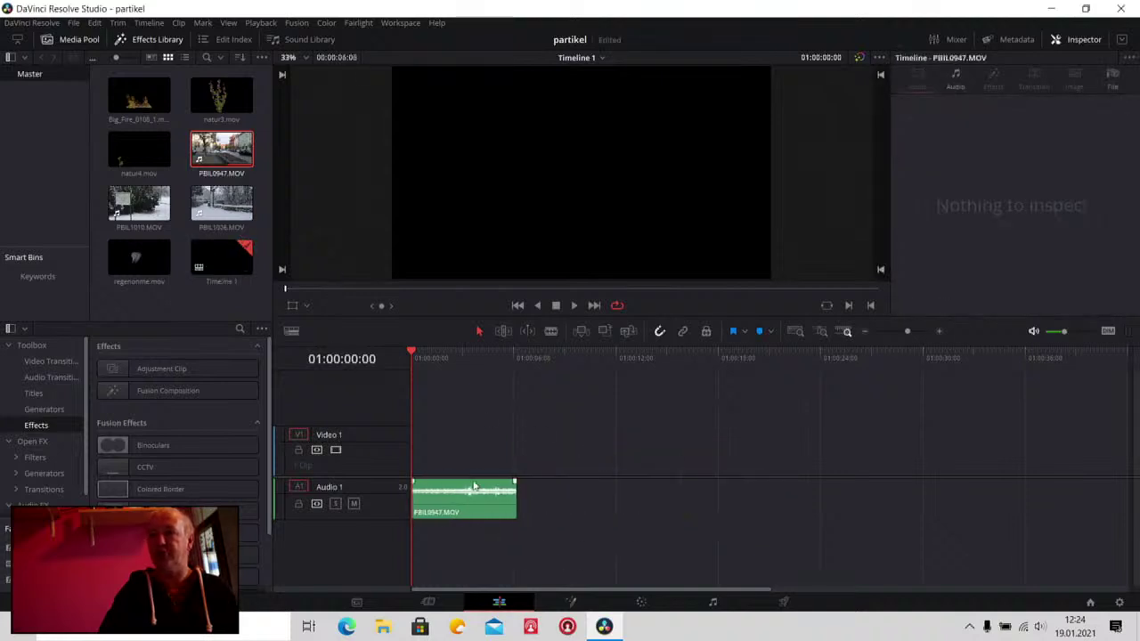
click(484, 500)
key(Delete)
Add PBIL1026.MOV, trim its start to about four seconds, delete its audio, move it to 00:00
drag(215, 213, 415, 456)
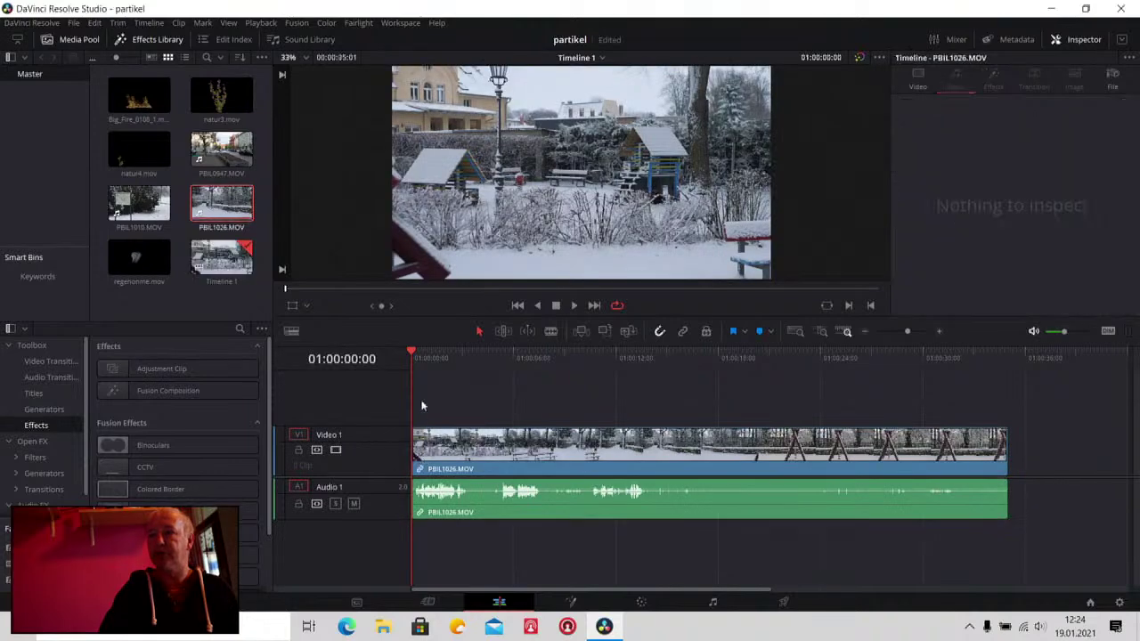
mouse_move(411, 352)
mouse_down()
mouse_move(467, 358)
mouse_move(374, 358)
mouse_move(485, 374)
mouse_up()
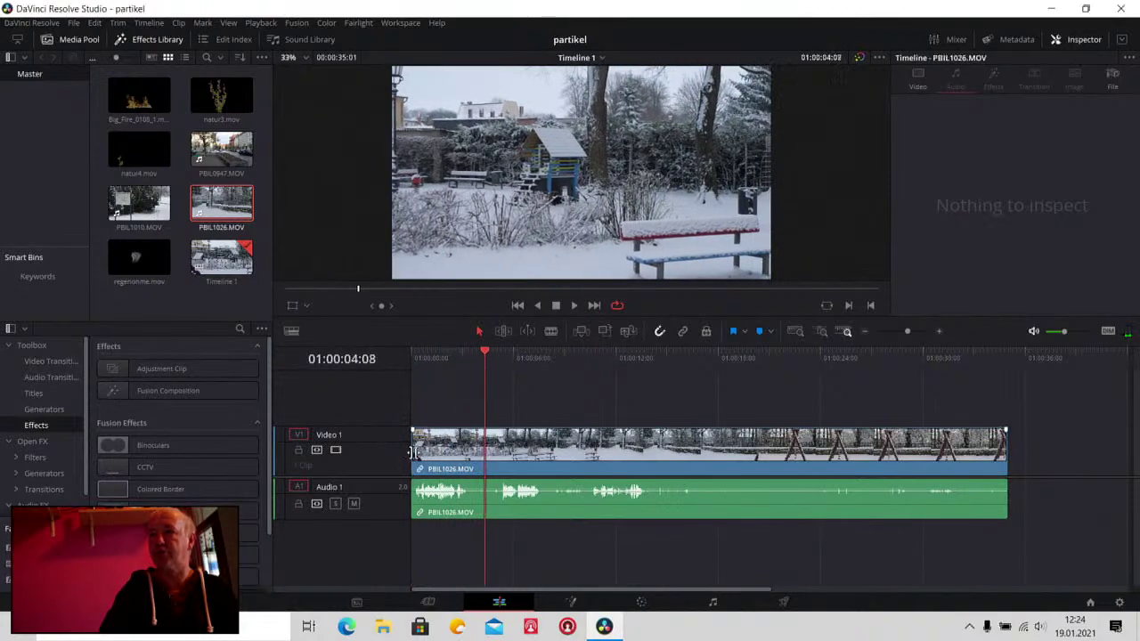
drag(412, 452, 485, 452)
drag(570, 509, 740, 506)
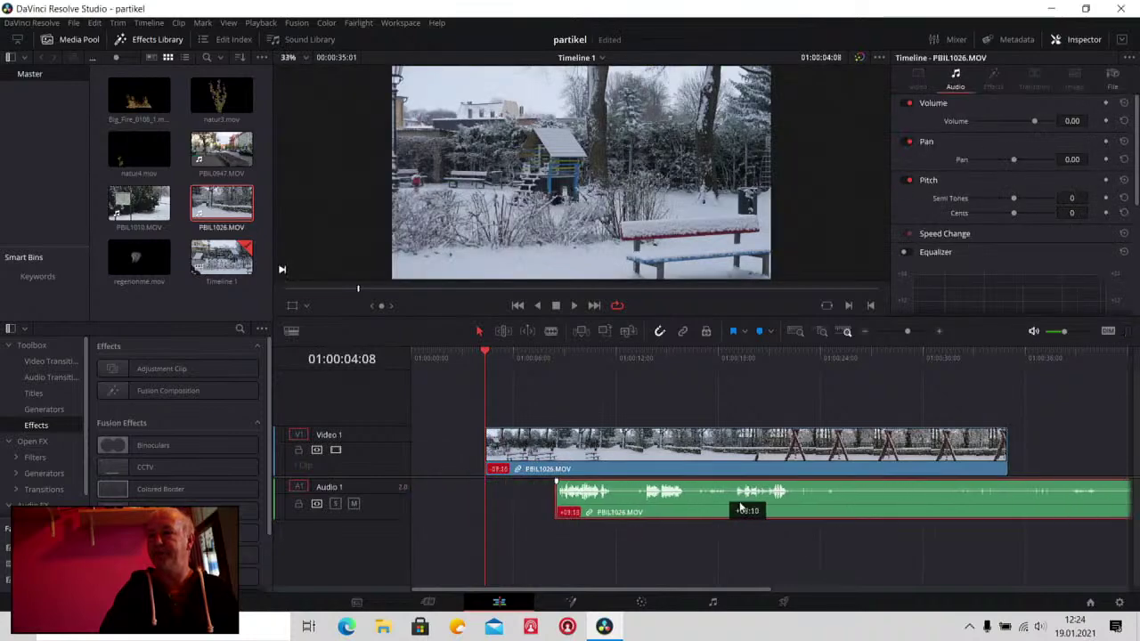
key(Delete)
drag(672, 452, 600, 453)
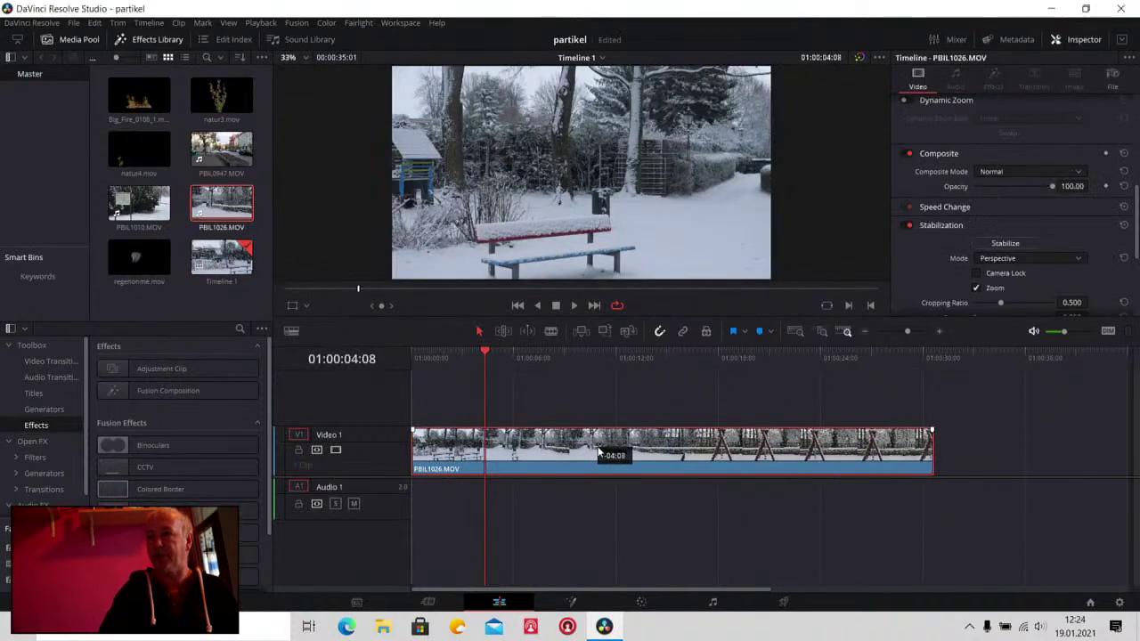
Trim the PBIL1026.MOV clip's end so it runs about nine seconds
mouse_move(485, 353)
mouse_down()
mouse_move(365, 357)
mouse_move(627, 362)
mouse_move(349, 377)
mouse_move(614, 363)
mouse_move(576, 364)
mouse_up()
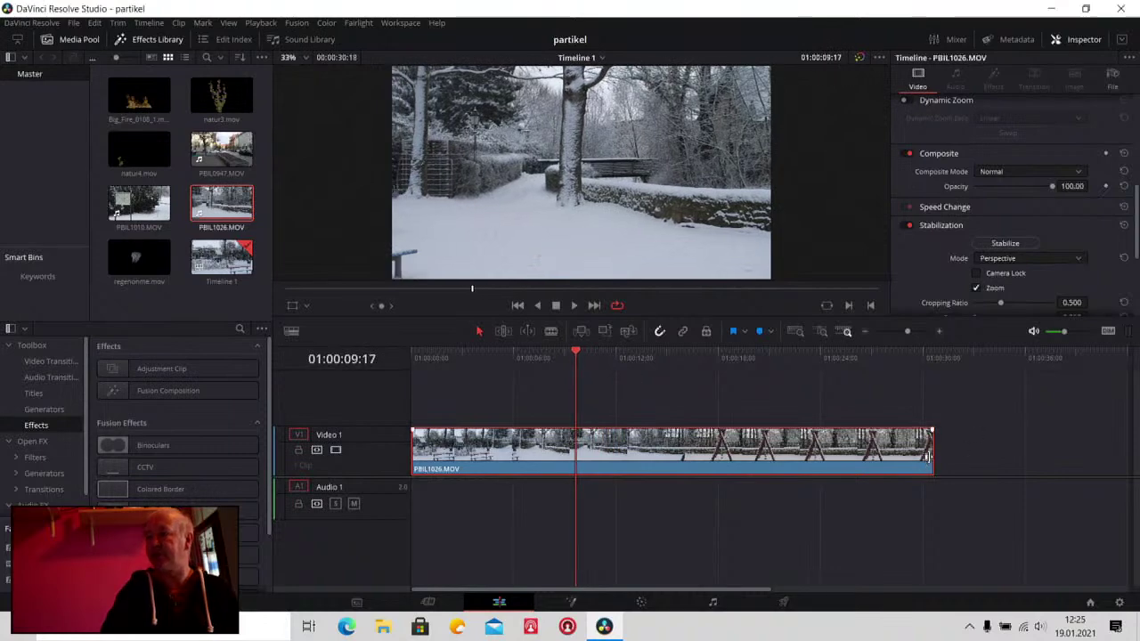
drag(932, 455, 577, 454)
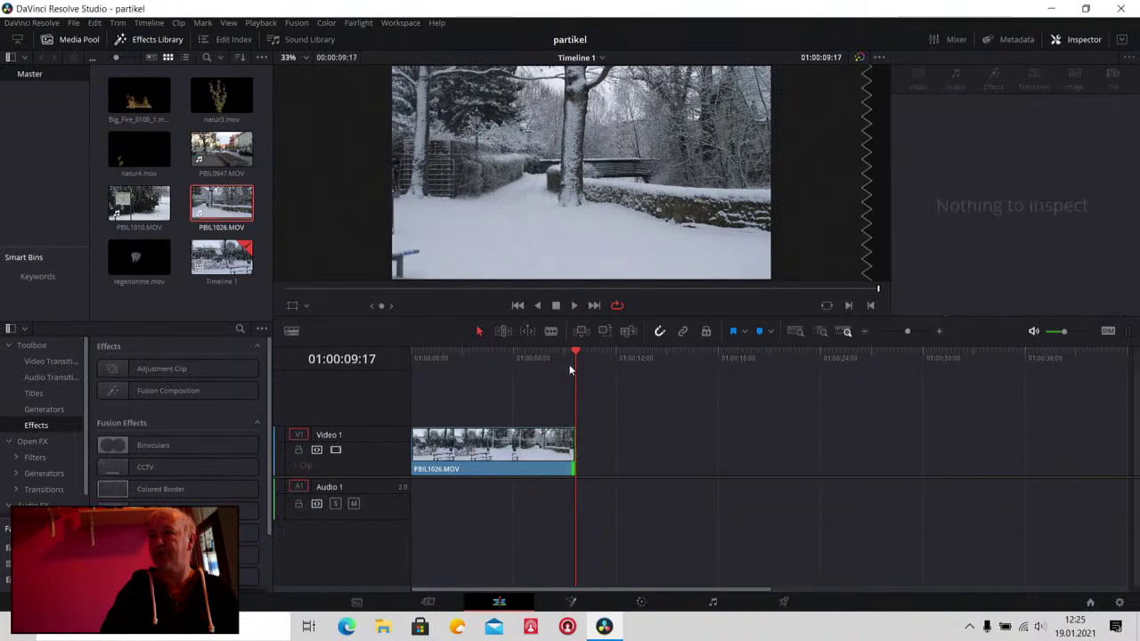
mouse_move(574, 353)
mouse_down()
mouse_move(369, 363)
mouse_move(505, 376)
mouse_up()
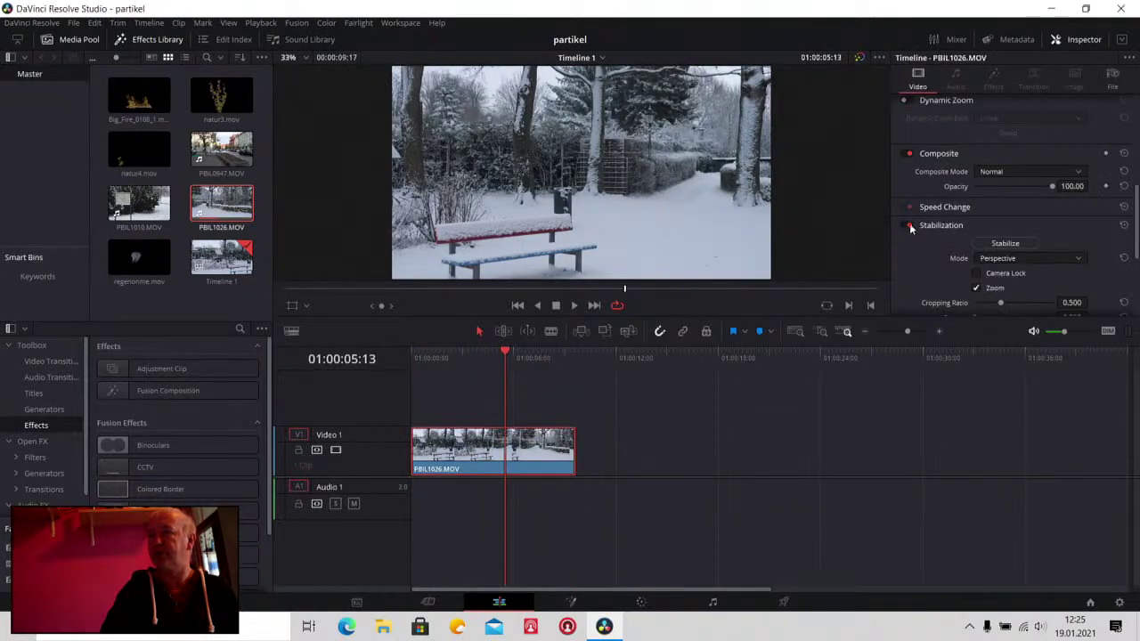
Stabilise the bench clip and play it from the first frame to check
click(1007, 244)
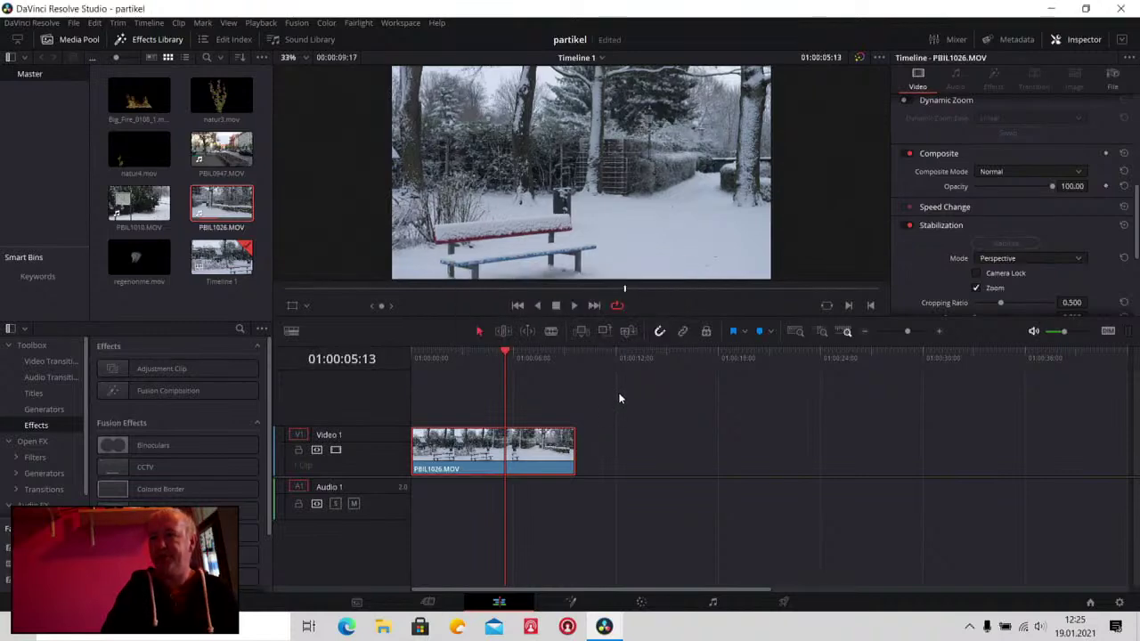
click(518, 306)
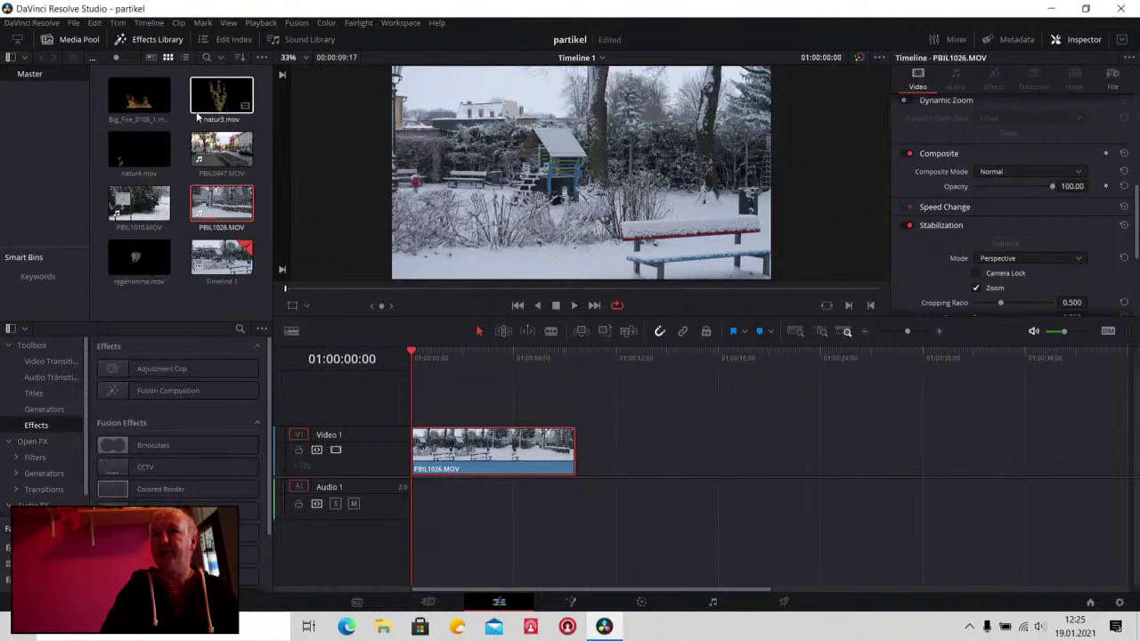
click(577, 306)
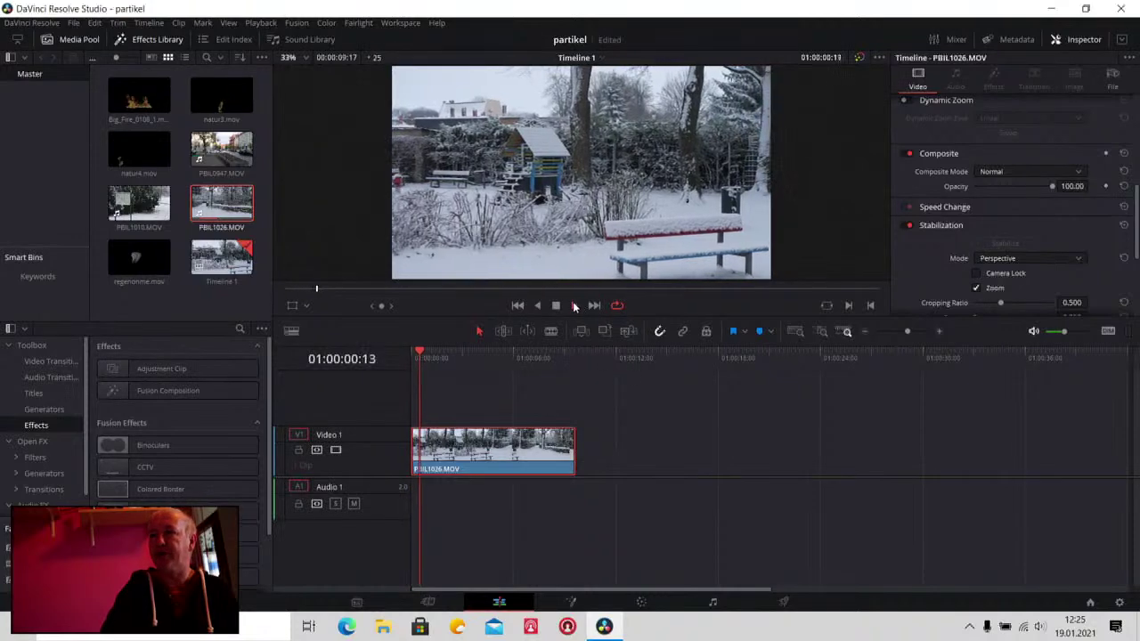
click(556, 306)
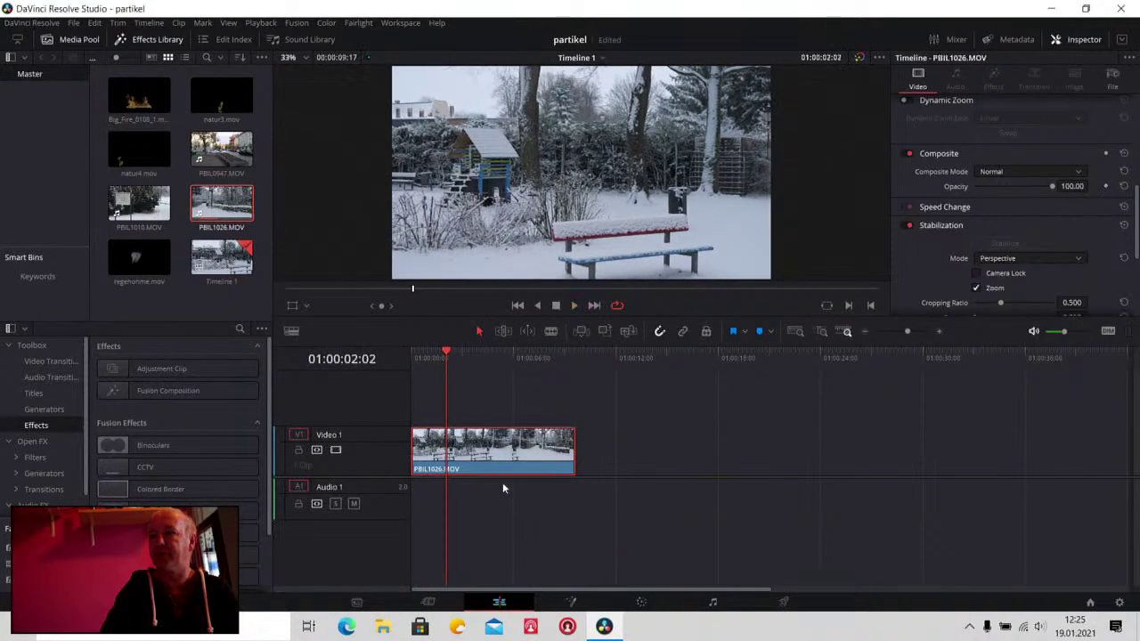
Convert the clip into a new Fusion clip and open it on the Fusion page
right_click(504, 464)
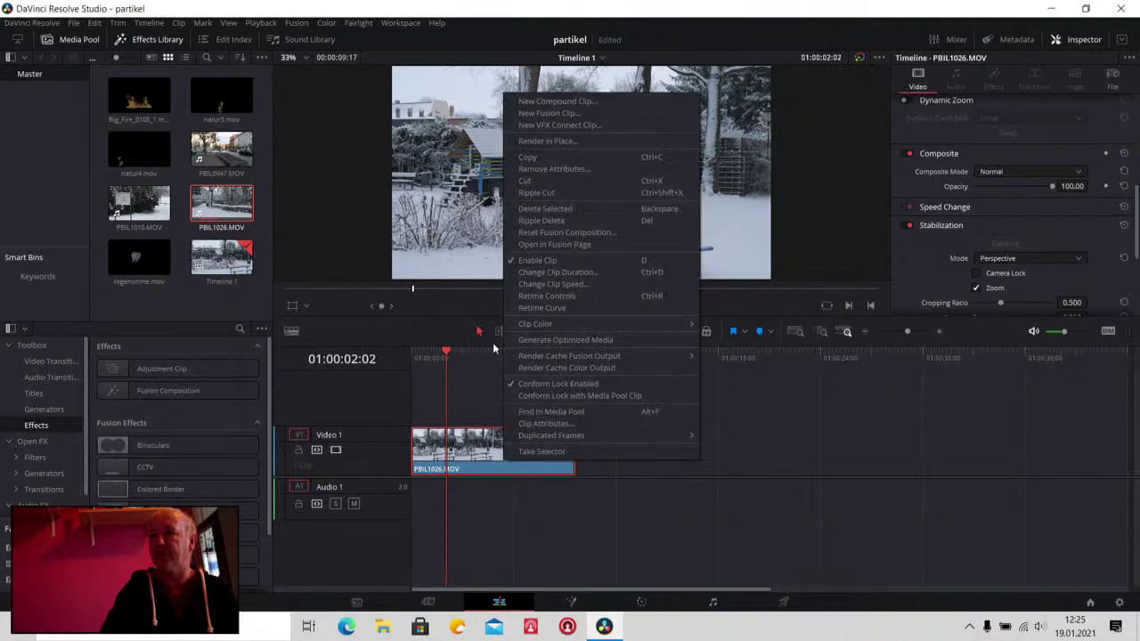
click(554, 115)
click(573, 603)
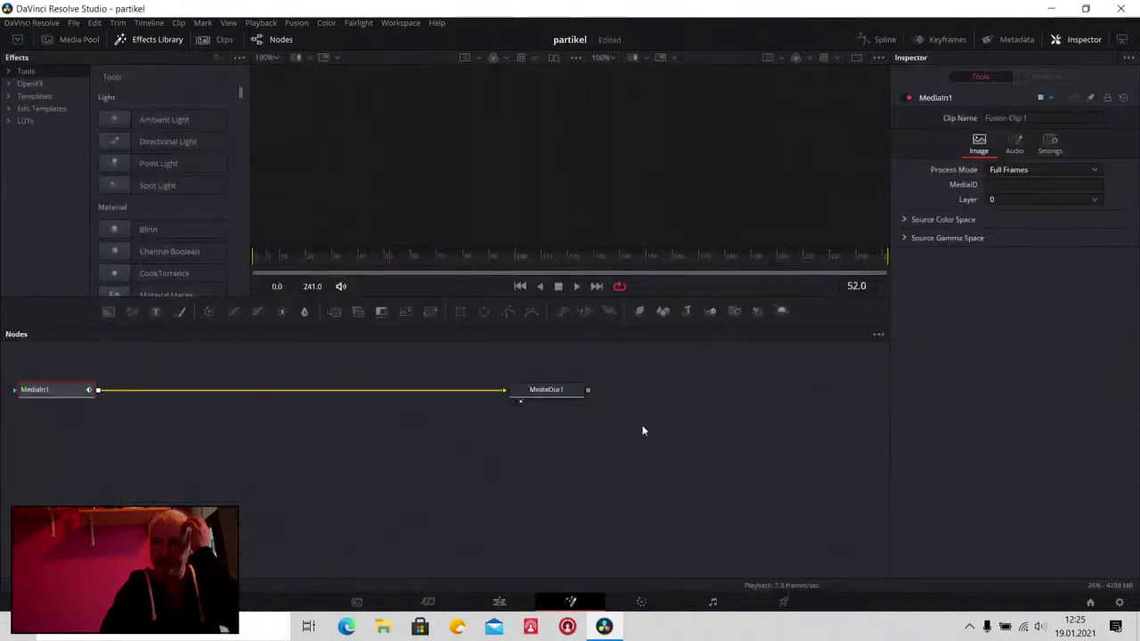
Add a Camera Tracker via the 'tracker' tool search after MediaIn1, placing it before MediaOut1
drag(529, 390, 782, 407)
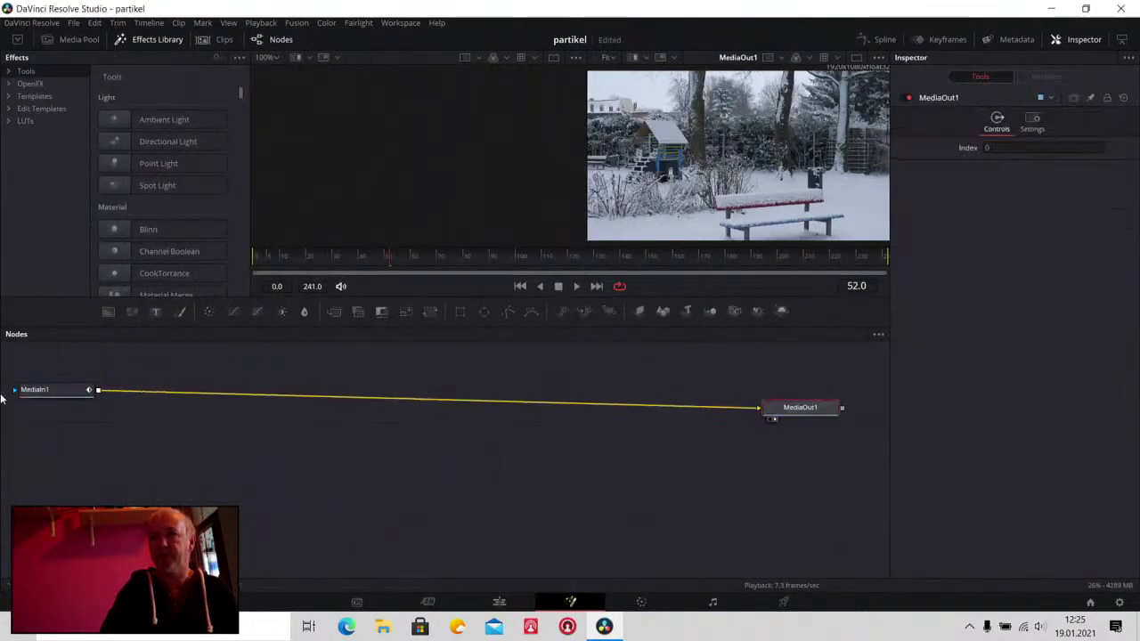
drag(47, 398, 548, 416)
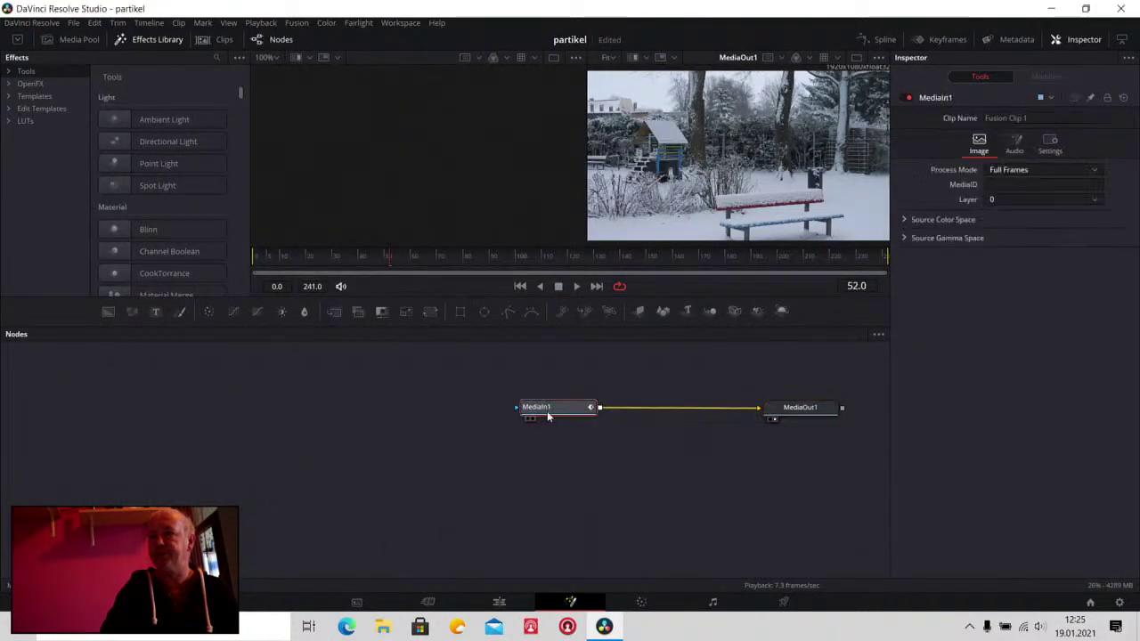
key(shift+space)
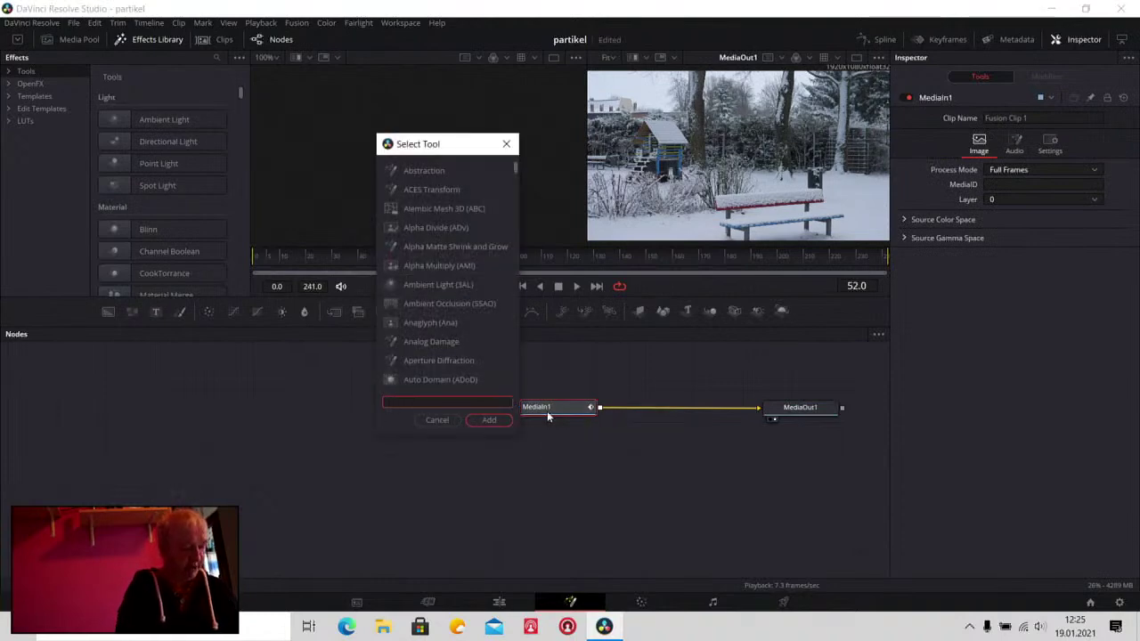
text(tracker)
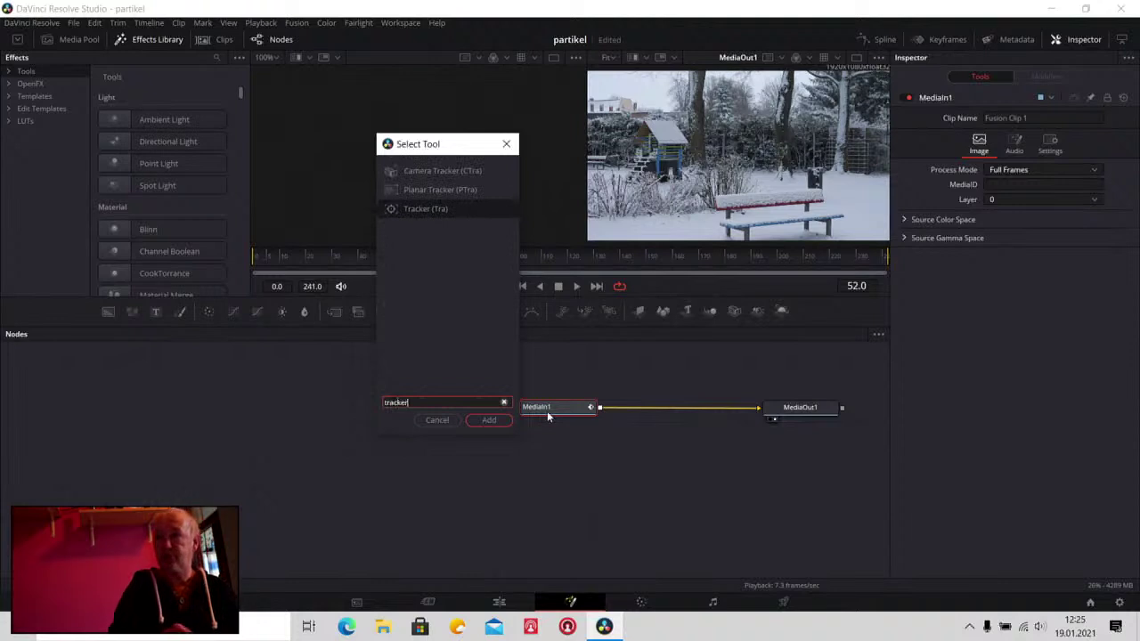
click(437, 172)
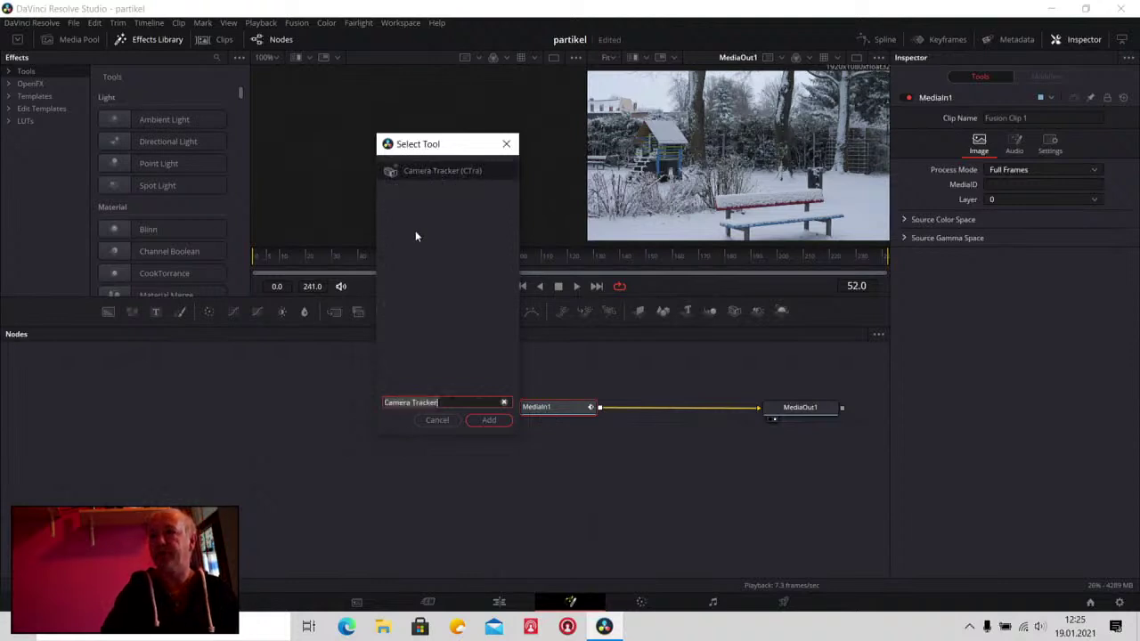
click(503, 427)
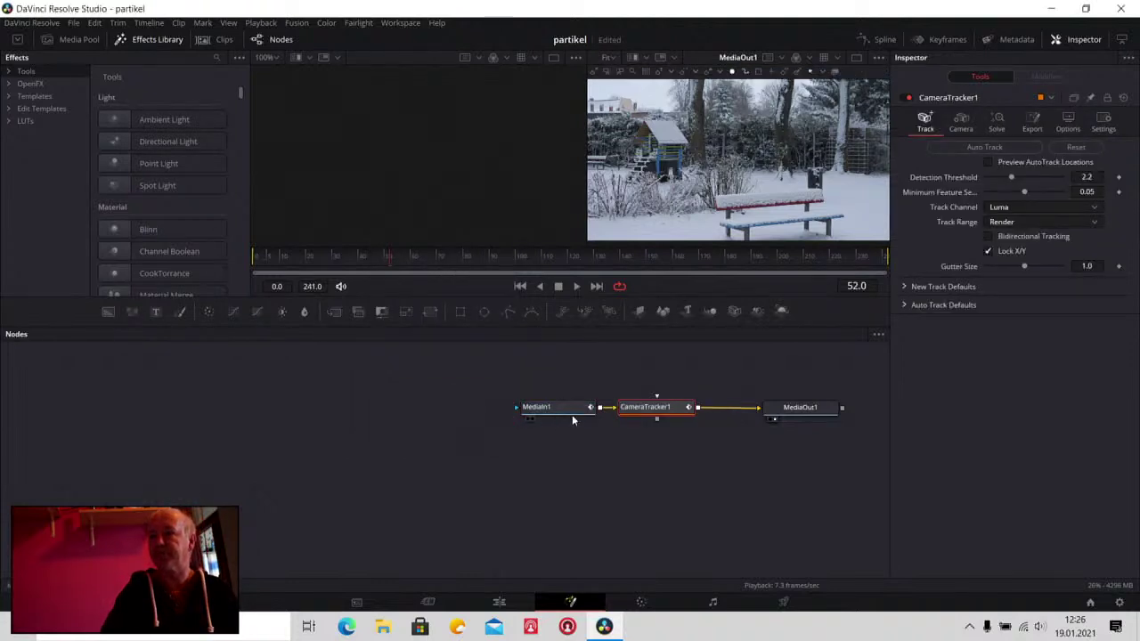
drag(550, 408, 387, 408)
drag(662, 409, 546, 409)
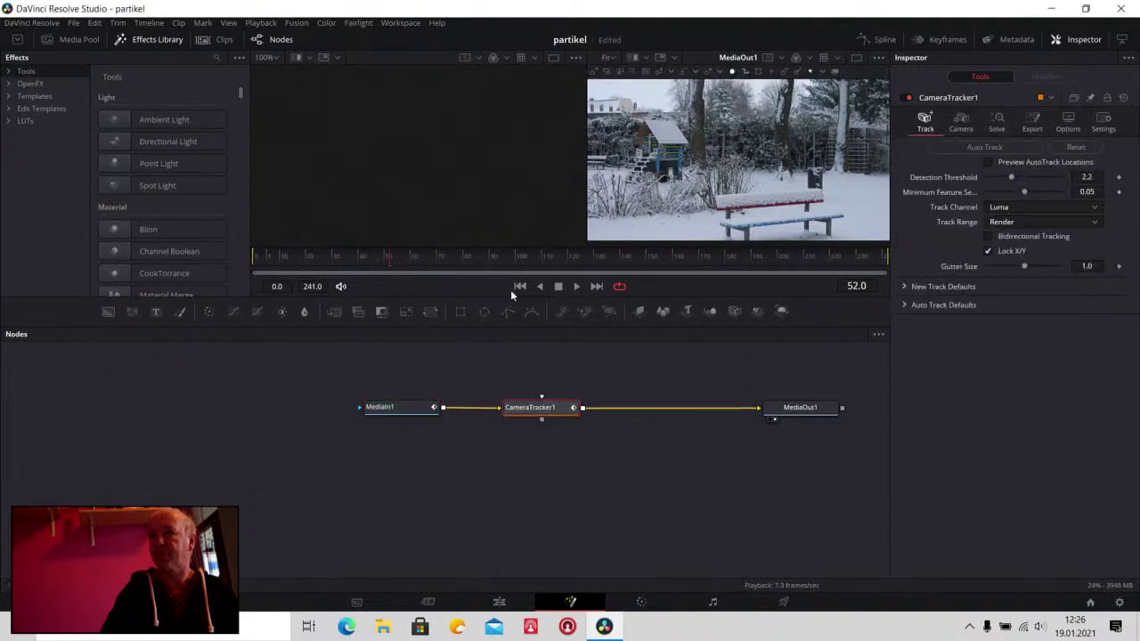
From frame 0, auto-track the snowy garden clip with feature separation 0.0378 and gutter size 1.35
click(522, 286)
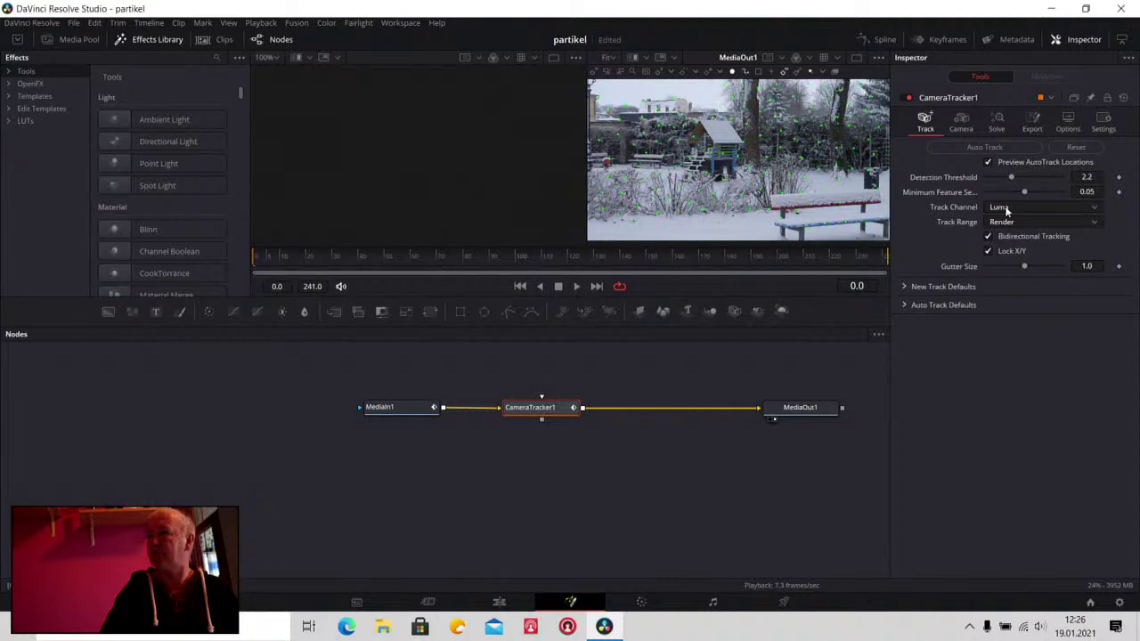
drag(1024, 191, 1018, 193)
drag(1039, 269, 1047, 269)
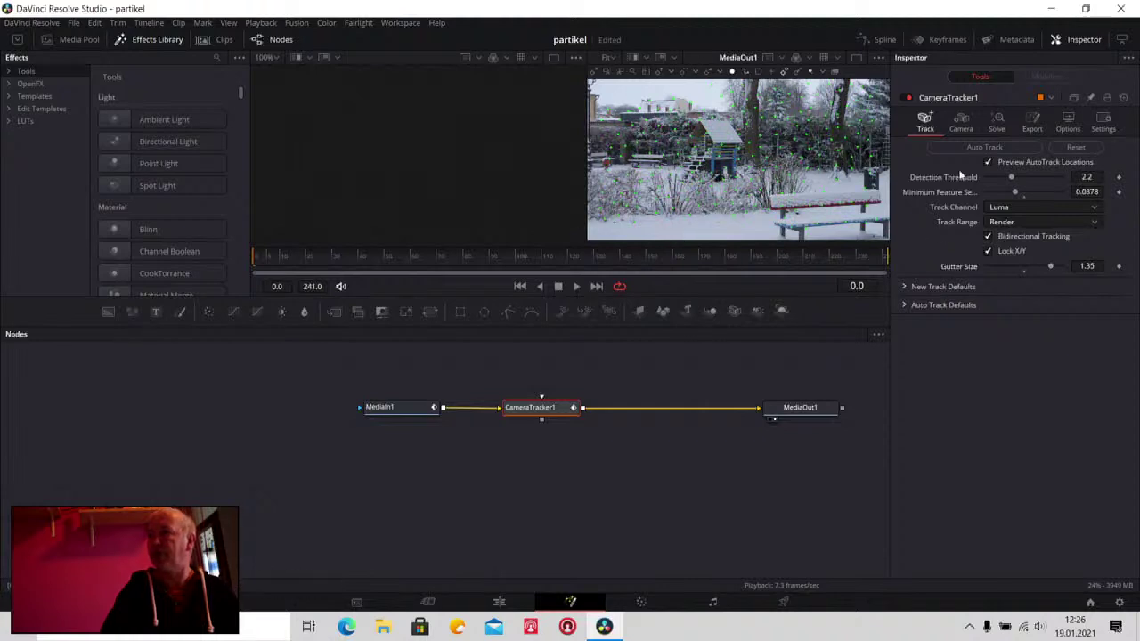
click(992, 150)
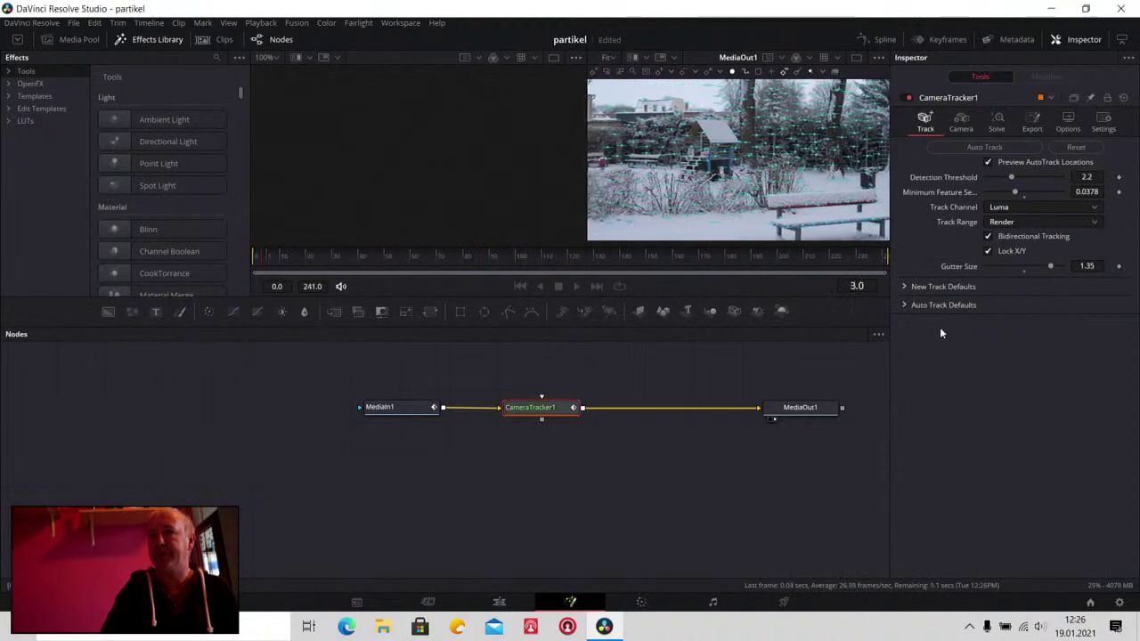
click(967, 128)
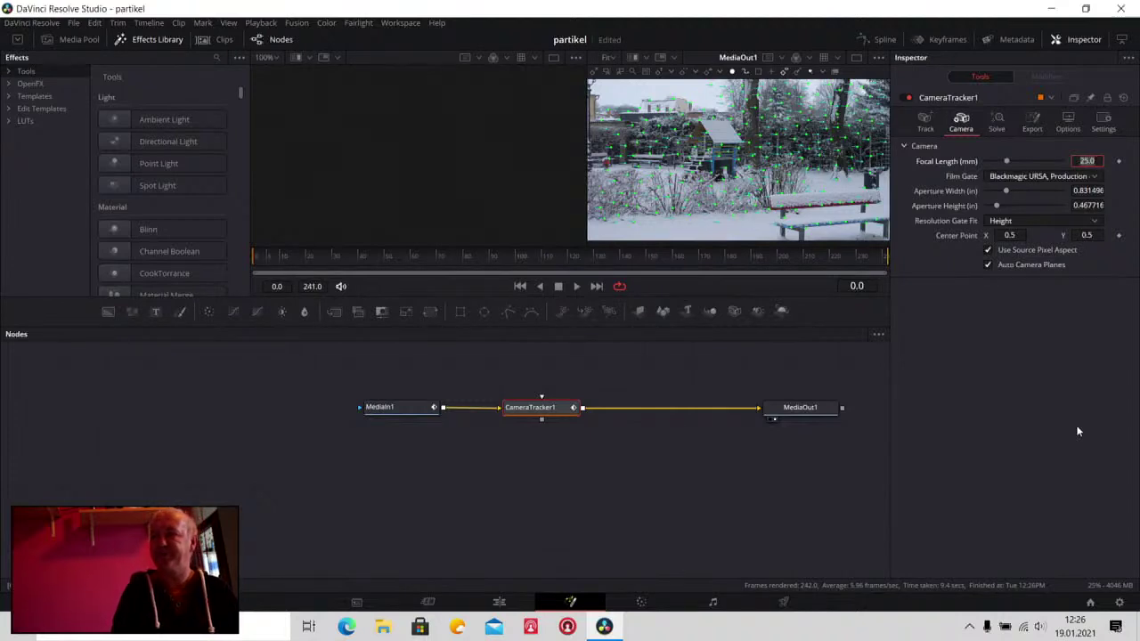
Solve CameraTracker1's camera to 0.1793 px error, then shift MediaIn1, CameraTracker1 and MediaOut1 left
click(999, 124)
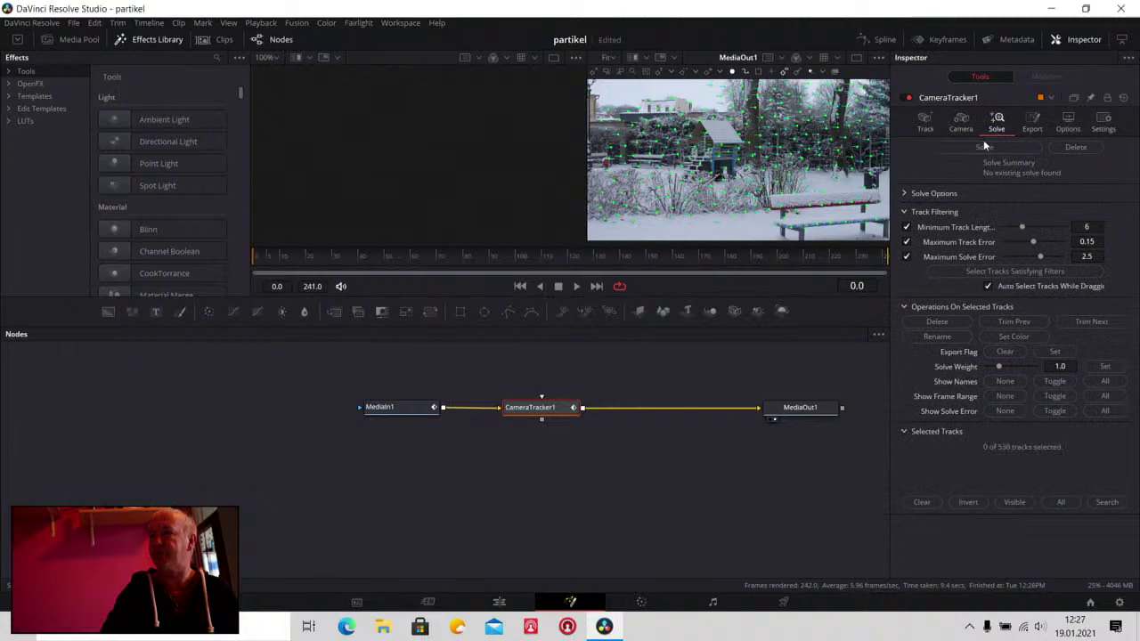
click(981, 148)
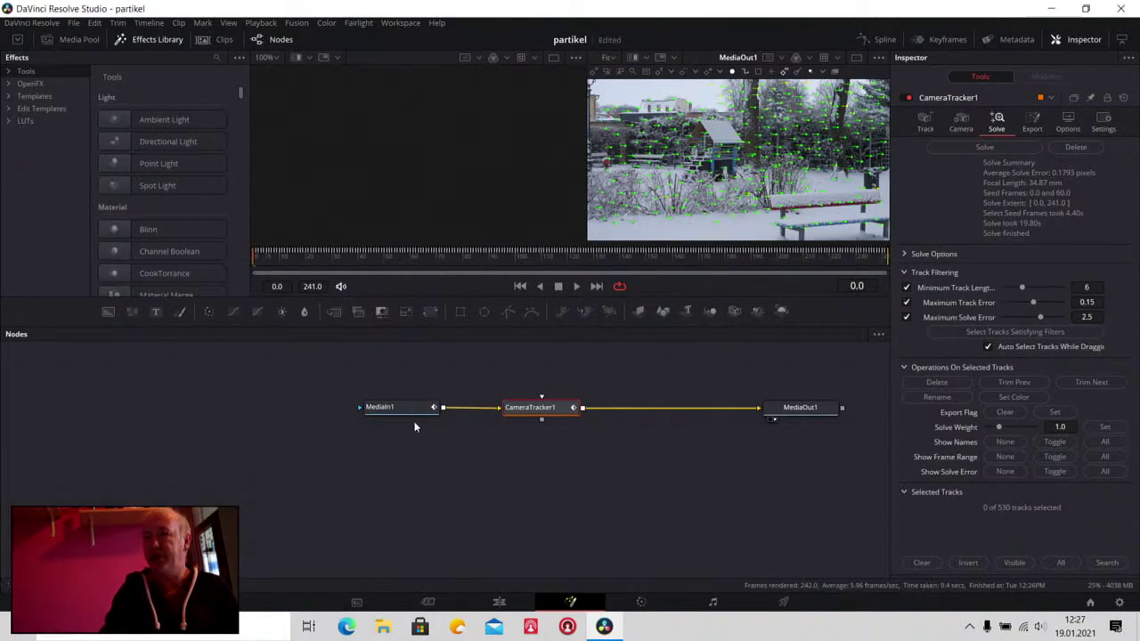
drag(423, 414, 339, 412)
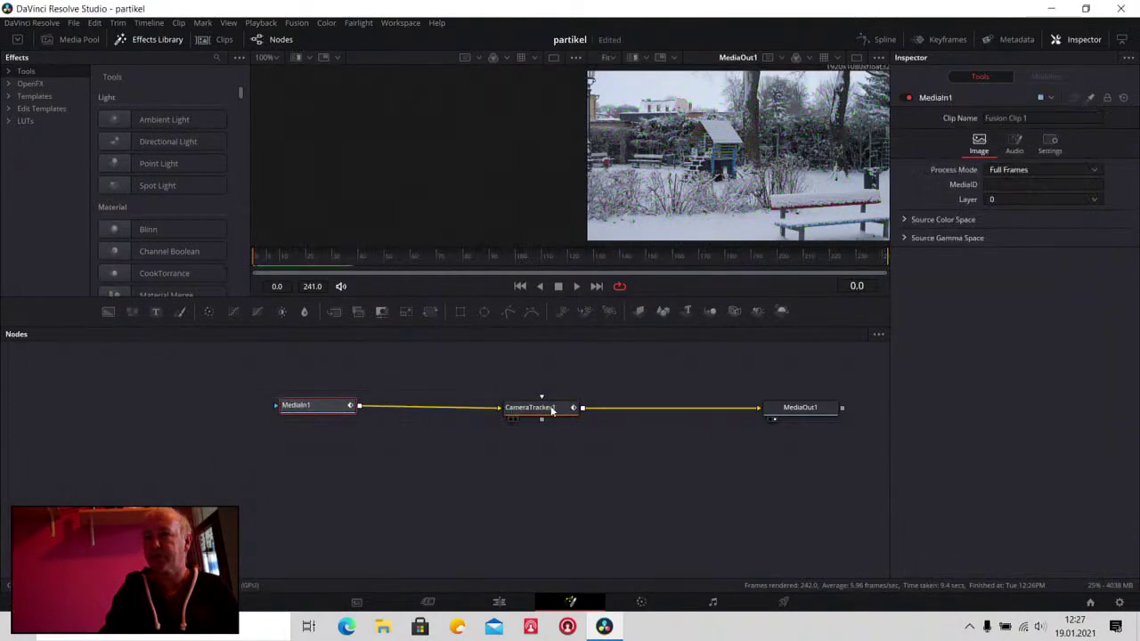
drag(545, 407, 457, 404)
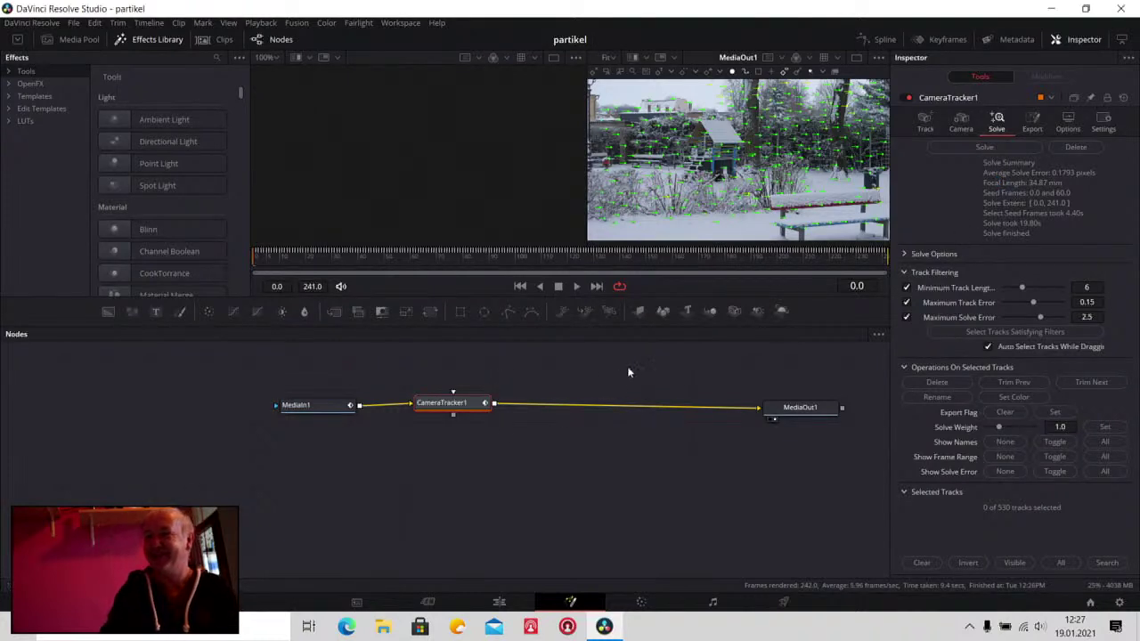
drag(825, 408, 786, 405)
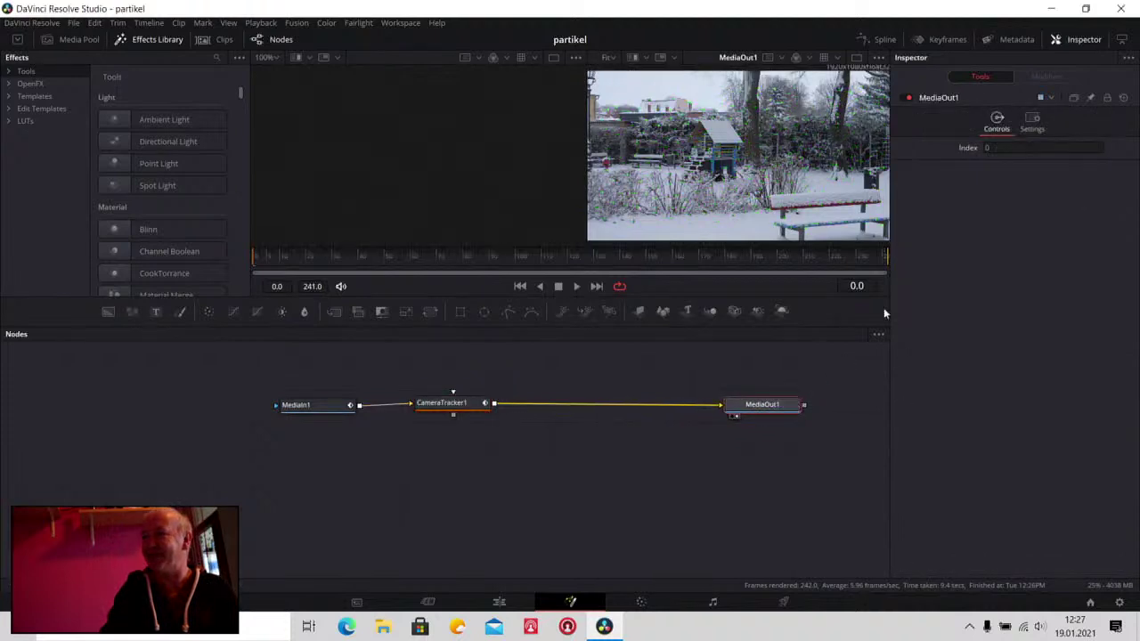
click(445, 403)
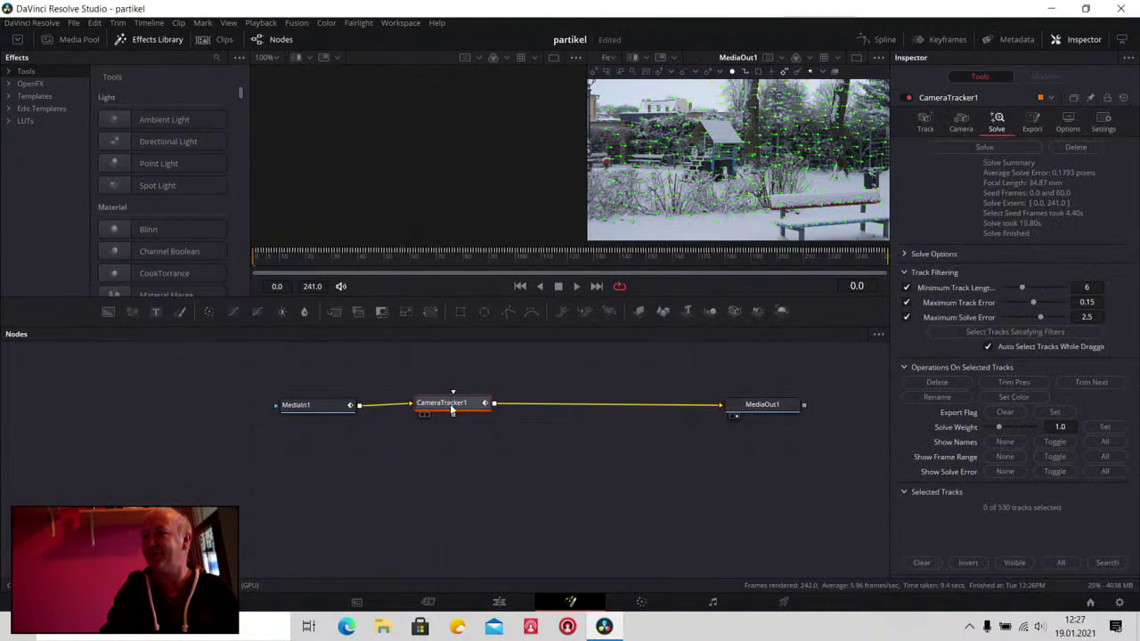
Export CameraTracker1's solved camera as a 3D scene
click(1030, 125)
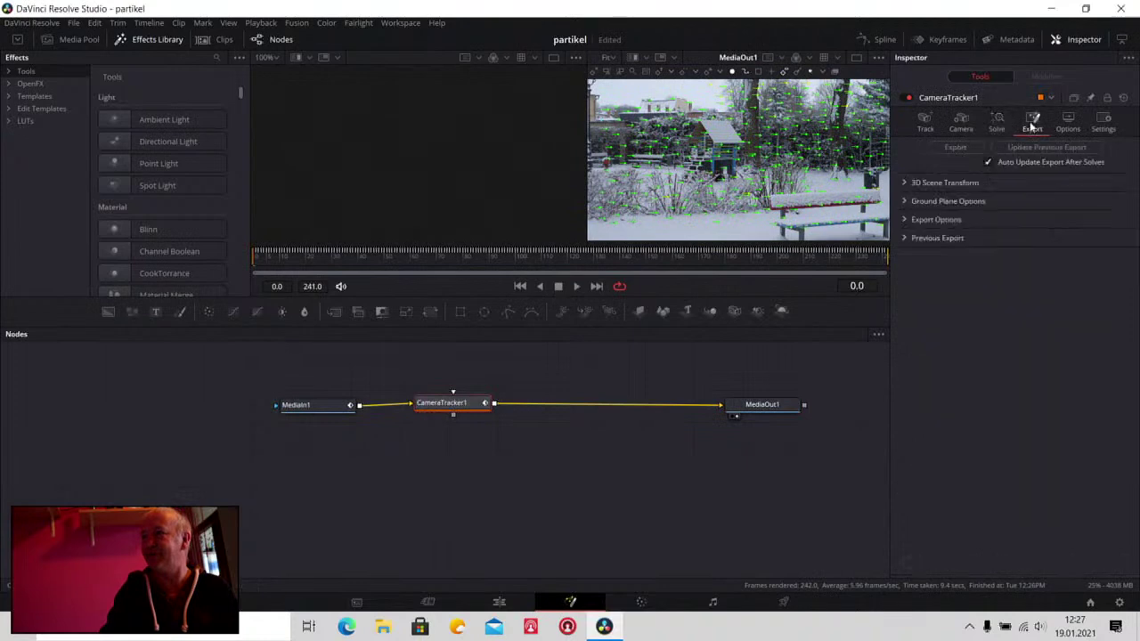
drag(477, 405, 717, 454)
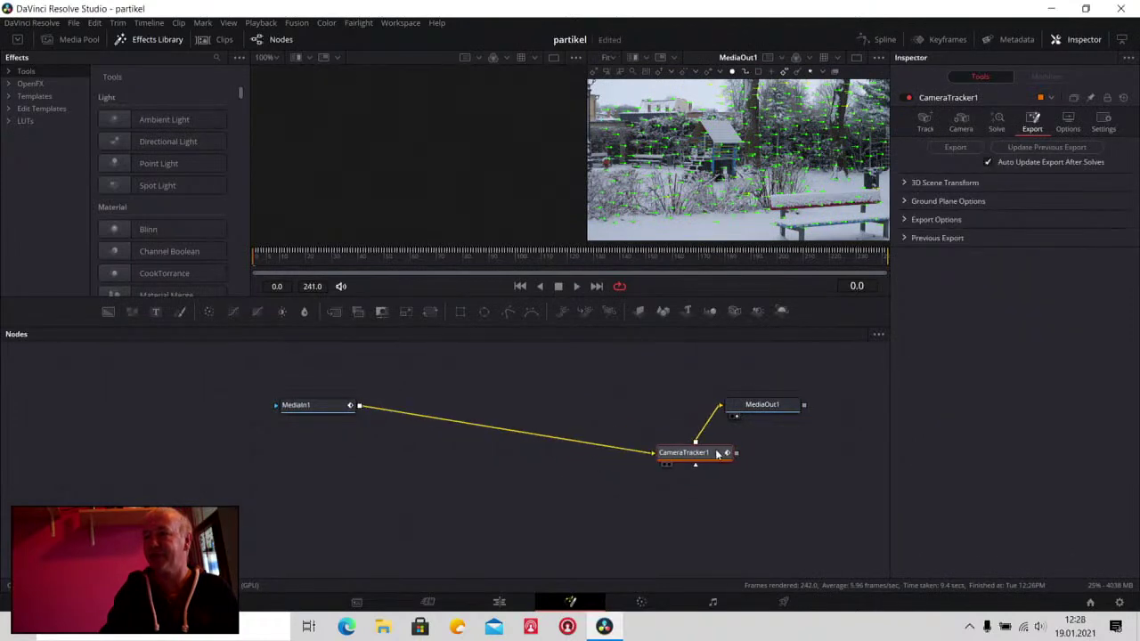
drag(318, 411, 600, 406)
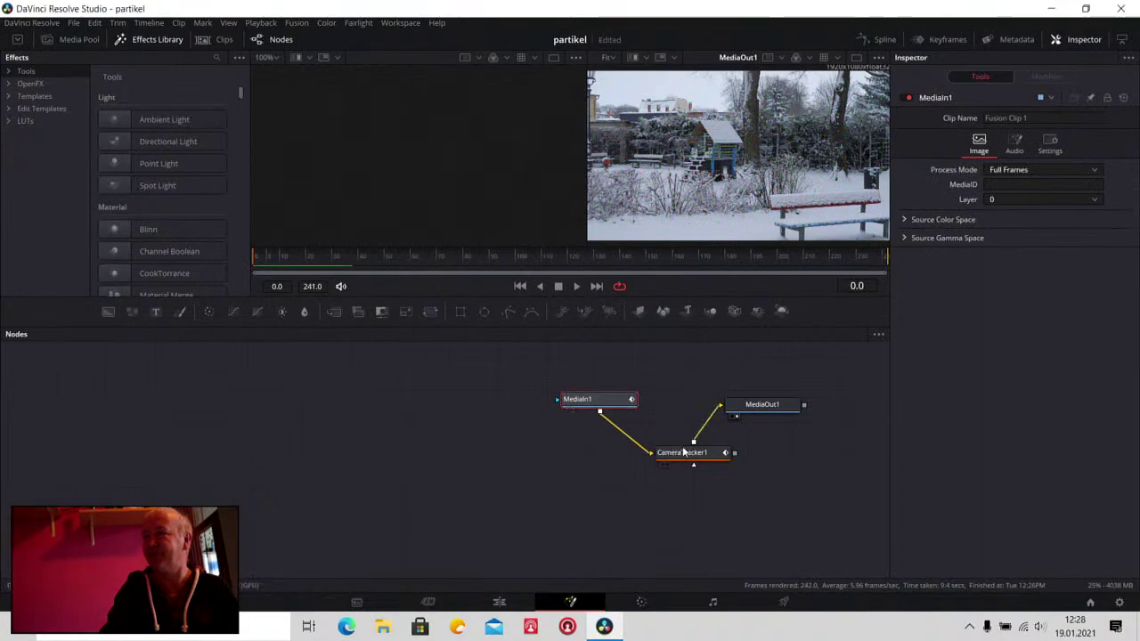
click(683, 452)
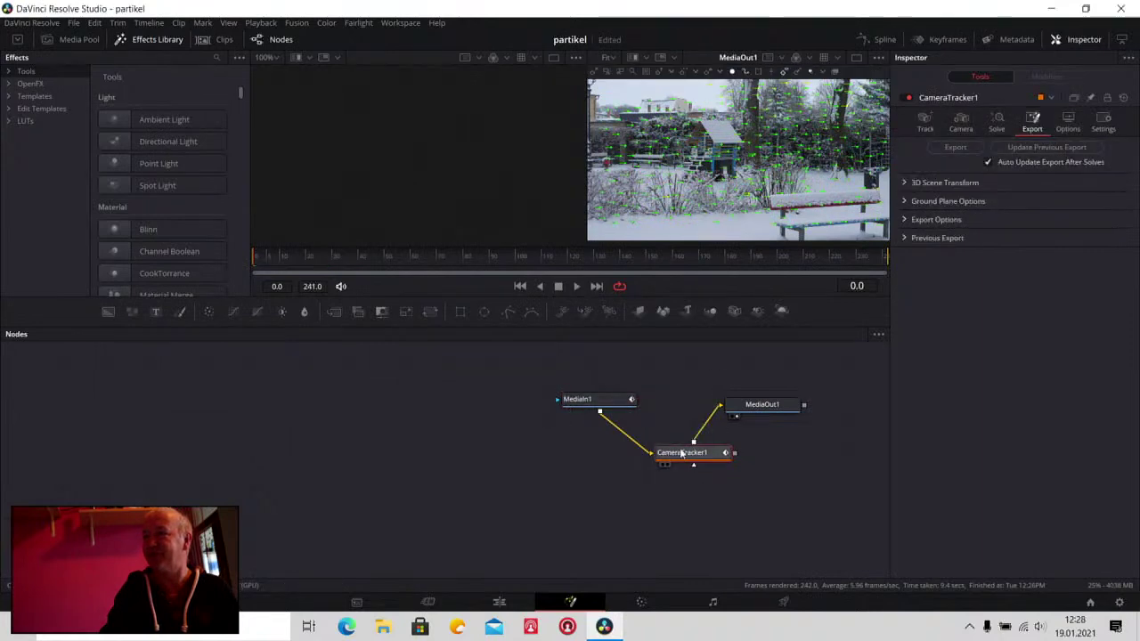
click(954, 148)
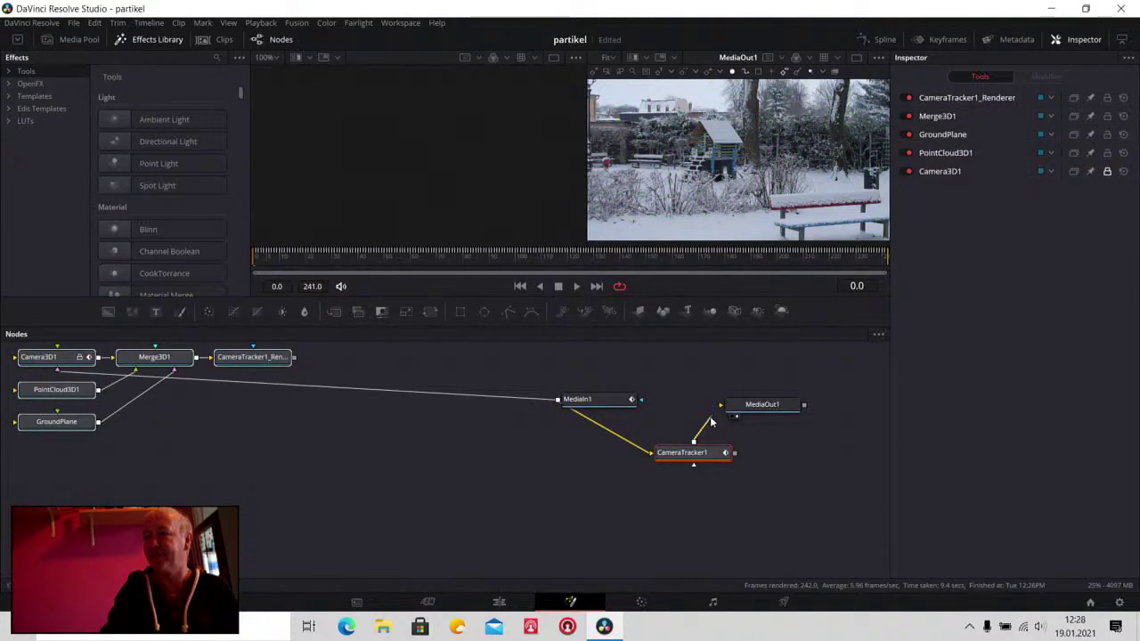
Wire CameraTracker1_Renderer into MediaOut1 and move MediaIn1 and CameraTracker1 to the left
mouse_move(711, 422)
mouse_down()
mouse_move(701, 438)
mouse_move(459, 470)
mouse_up()
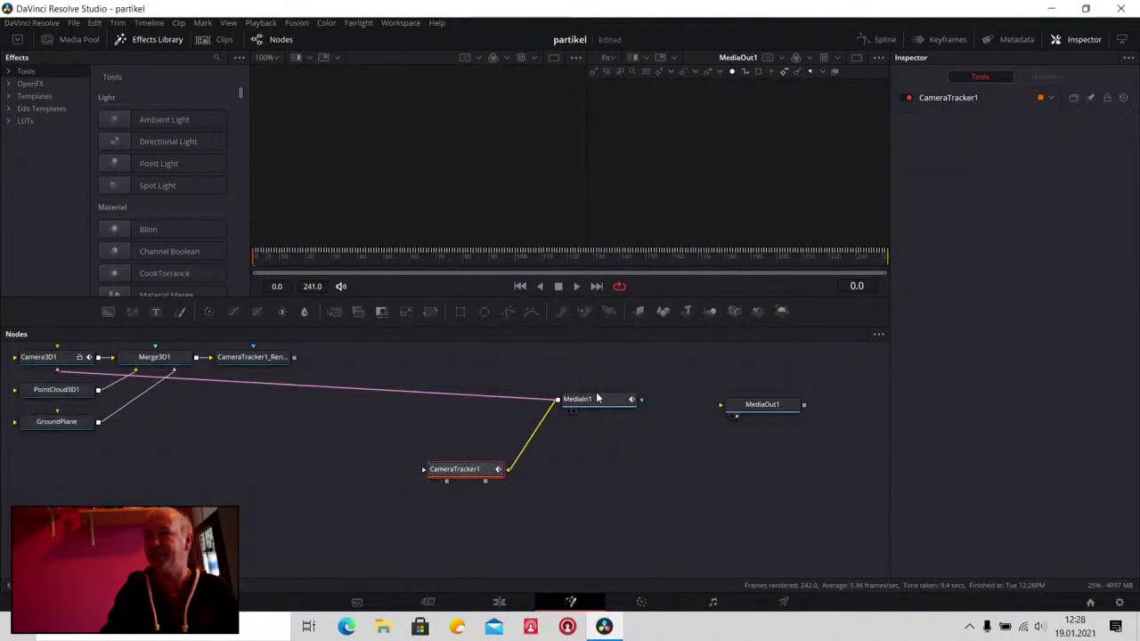
drag(597, 398, 442, 429)
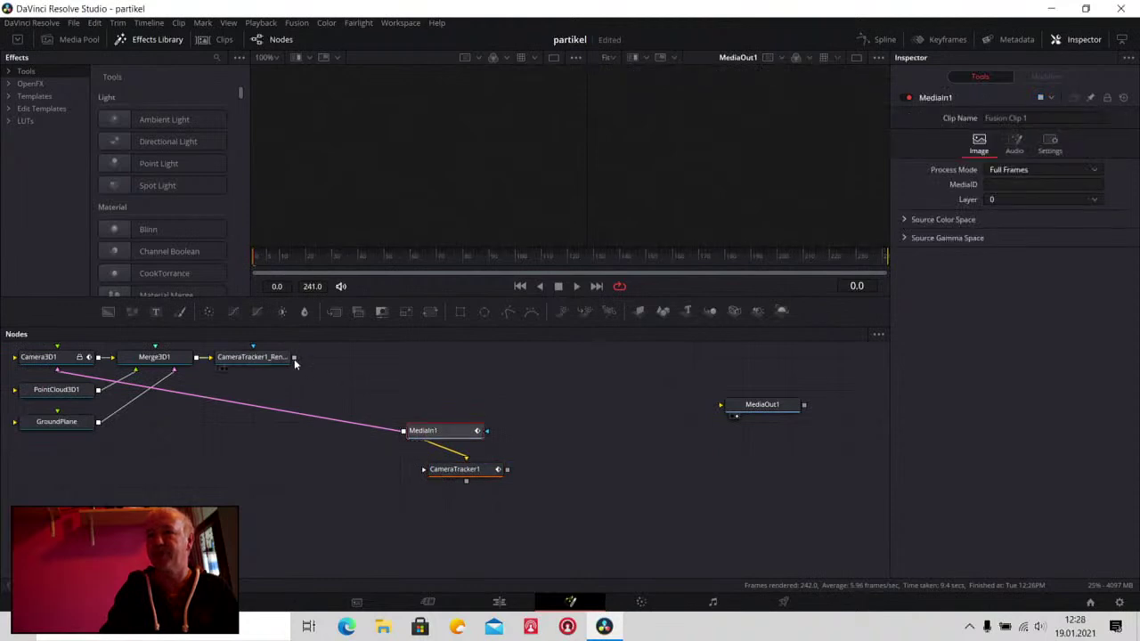
mouse_move(295, 357)
mouse_down()
mouse_move(779, 410)
mouse_move(373, 386)
mouse_up()
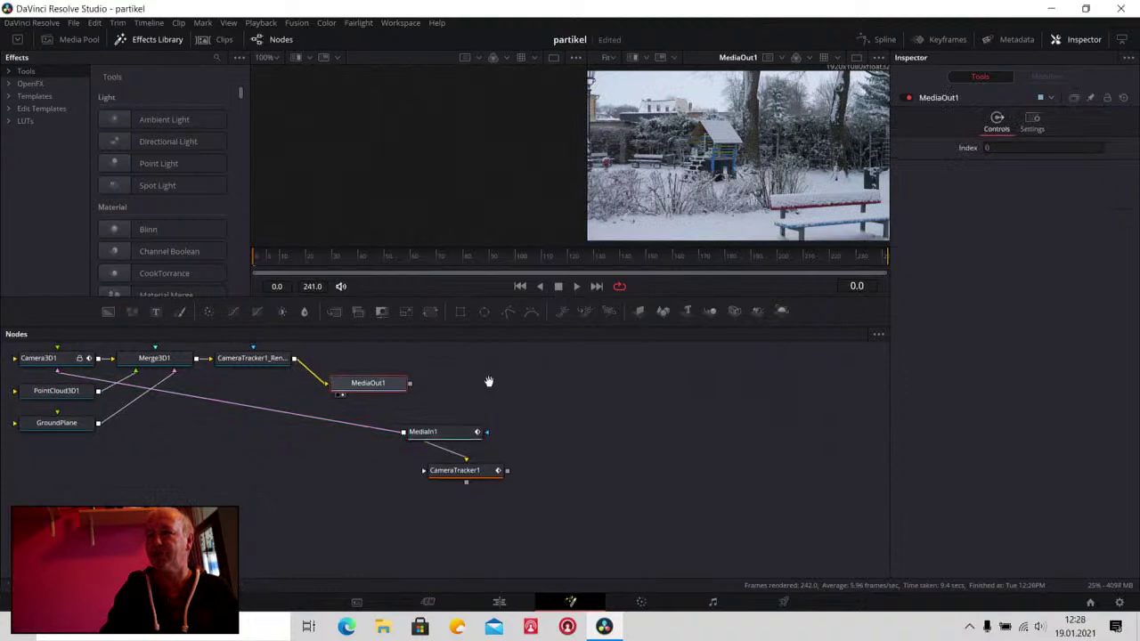
mouse_move(522, 378)
mouse_down()
mouse_move(830, 386)
mouse_move(815, 520)
mouse_up()
drag(774, 435, 78, 384)
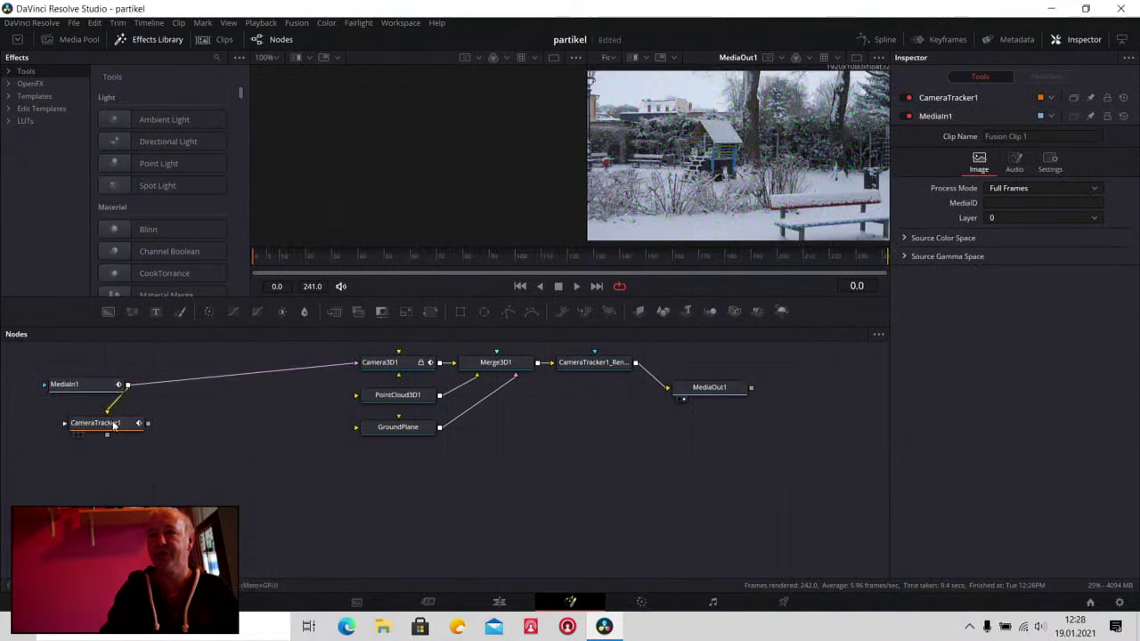
drag(110, 430, 111, 443)
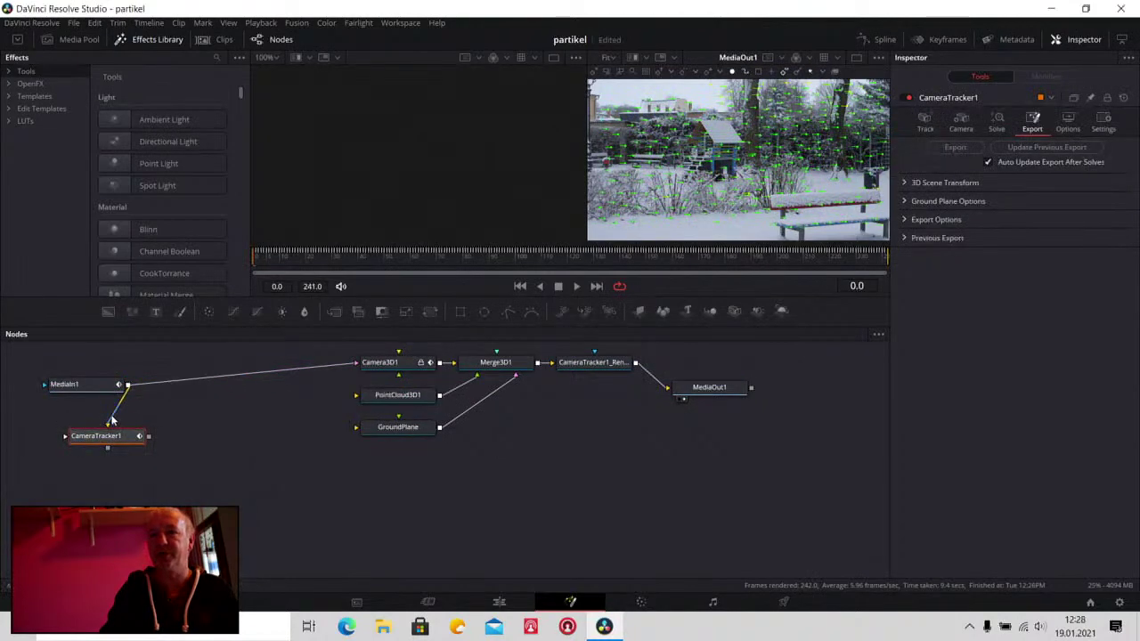
drag(89, 384, 224, 366)
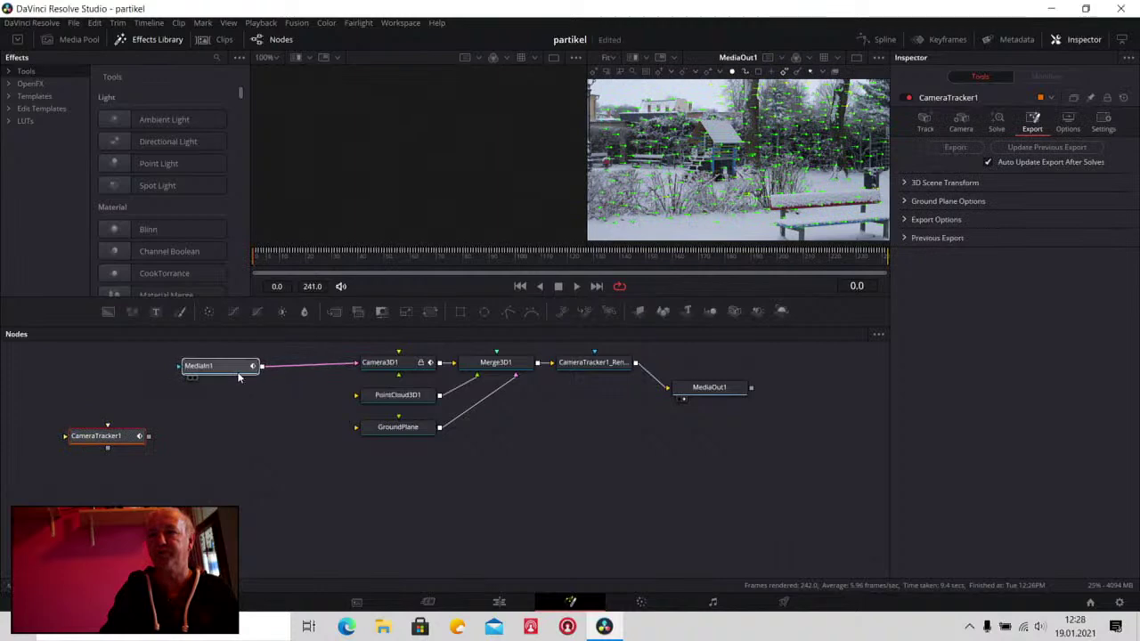
Arrange GroundPlane, PointCloud3D1 and MediaOut1, then inspect GroundPlane and Camera3D1
drag(383, 434, 507, 435)
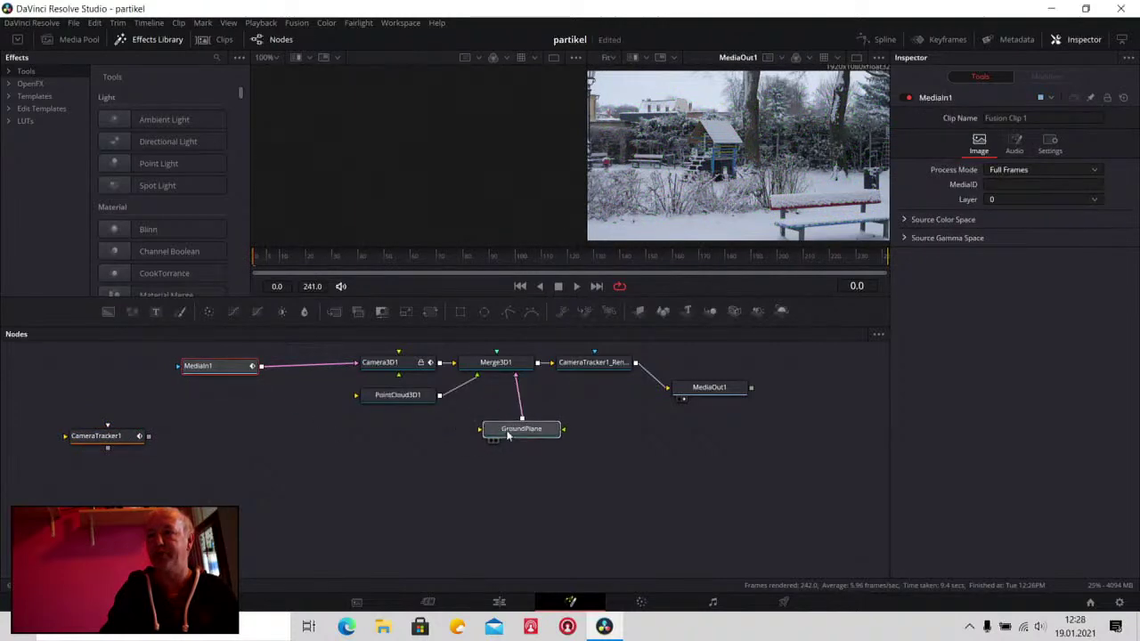
drag(399, 396, 418, 420)
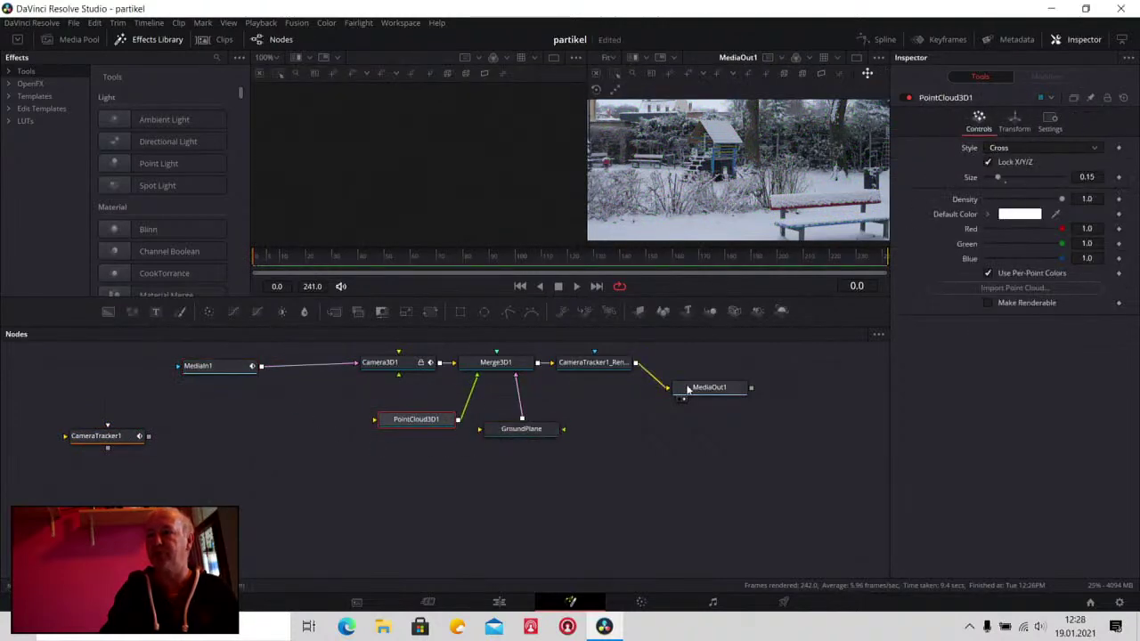
drag(704, 392, 812, 377)
click(812, 378)
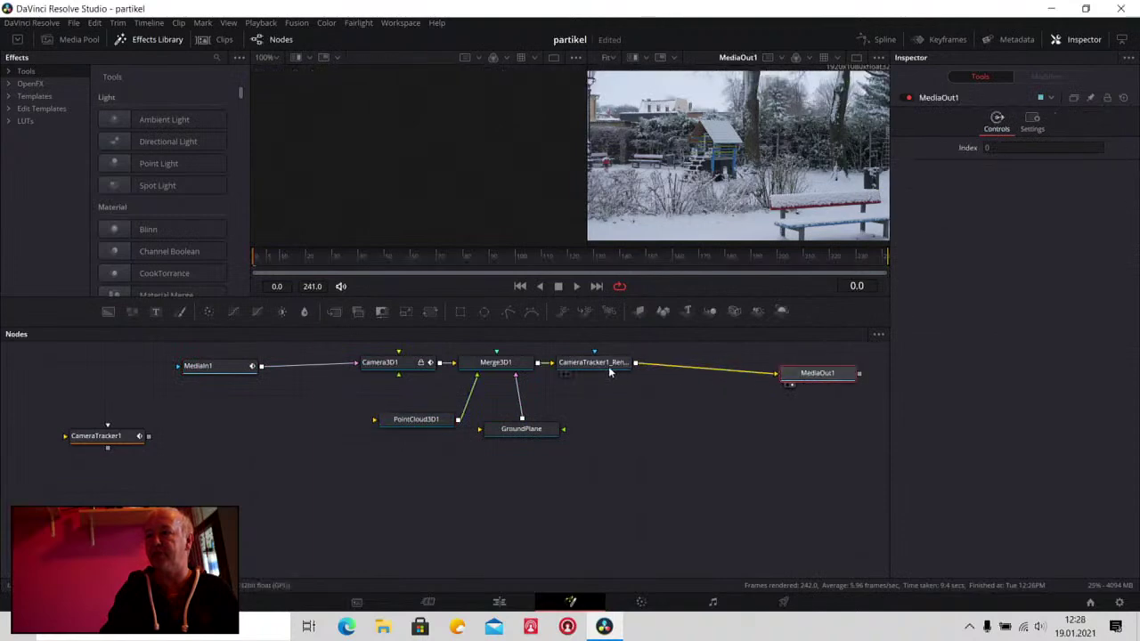
drag(611, 372, 680, 374)
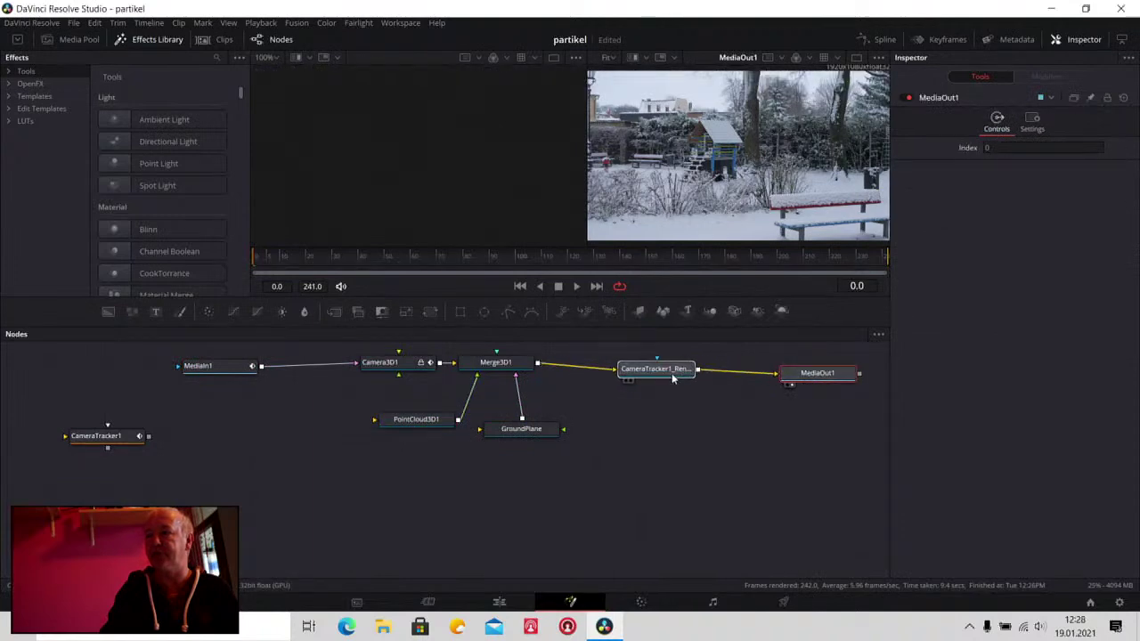
click(534, 431)
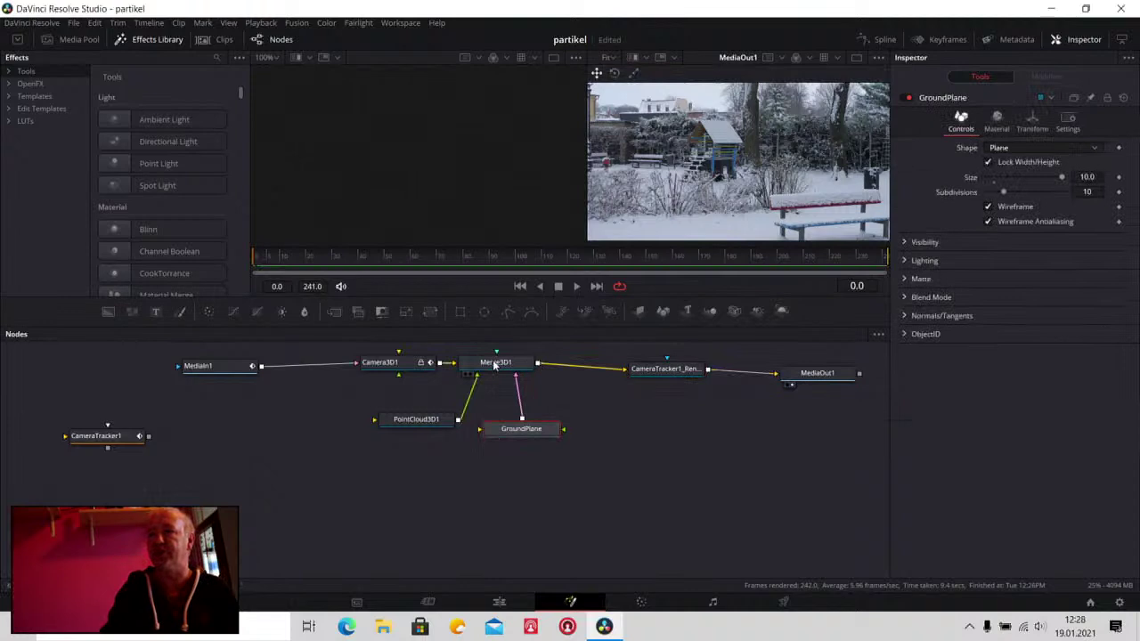
click(418, 367)
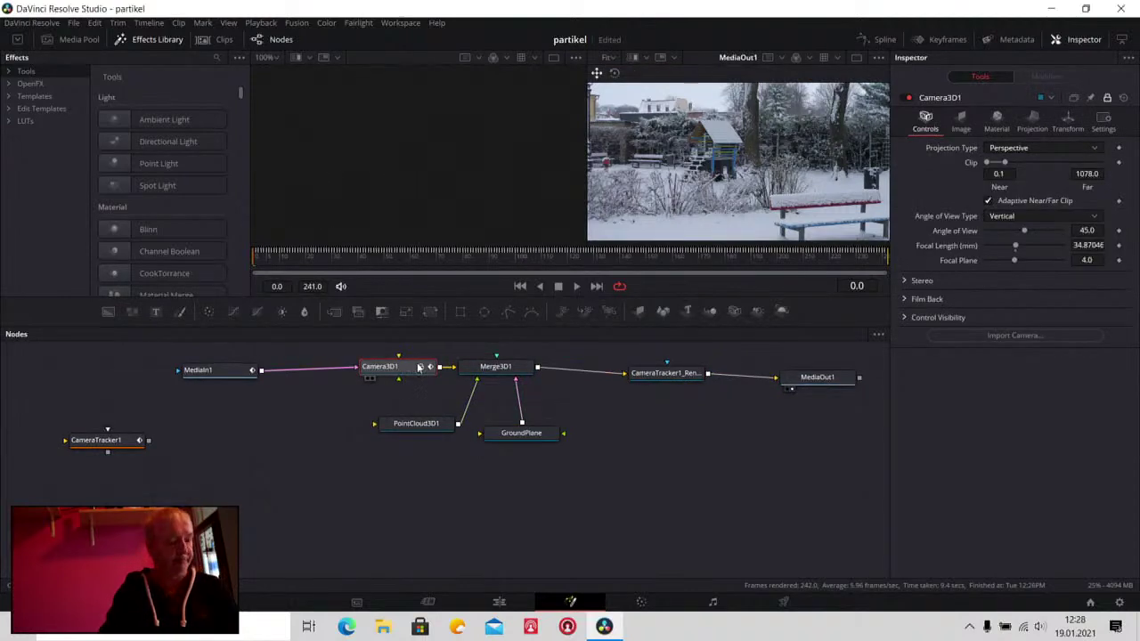
Load Camera3D1 in the left viewer at 25% zoom and orbit to see the image plane above the grid
key(1)
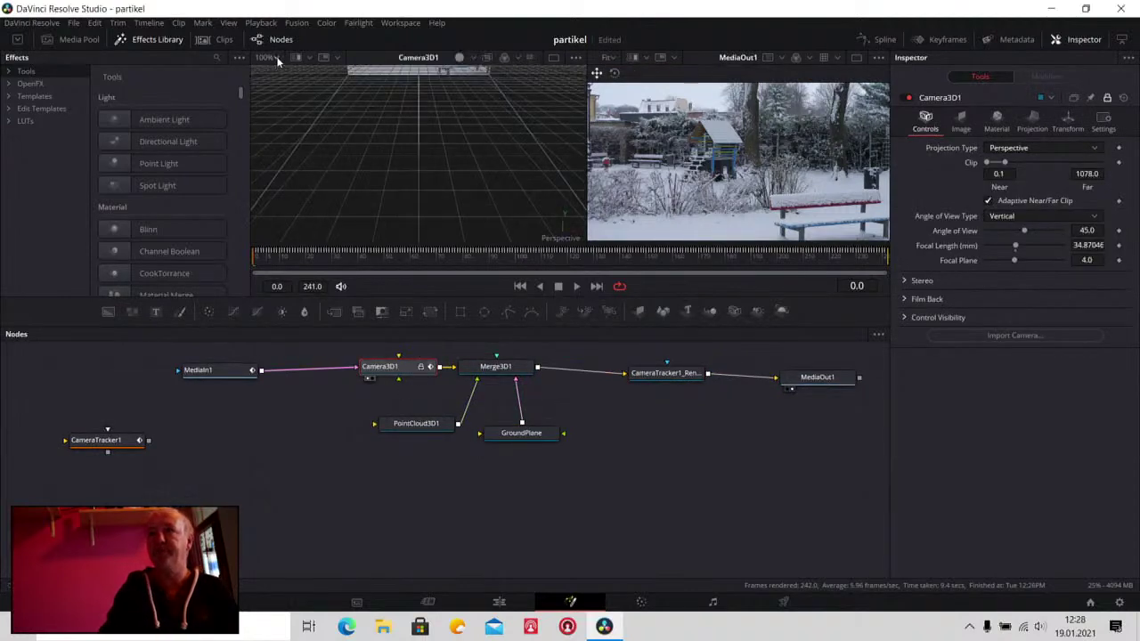
click(276, 59)
click(268, 85)
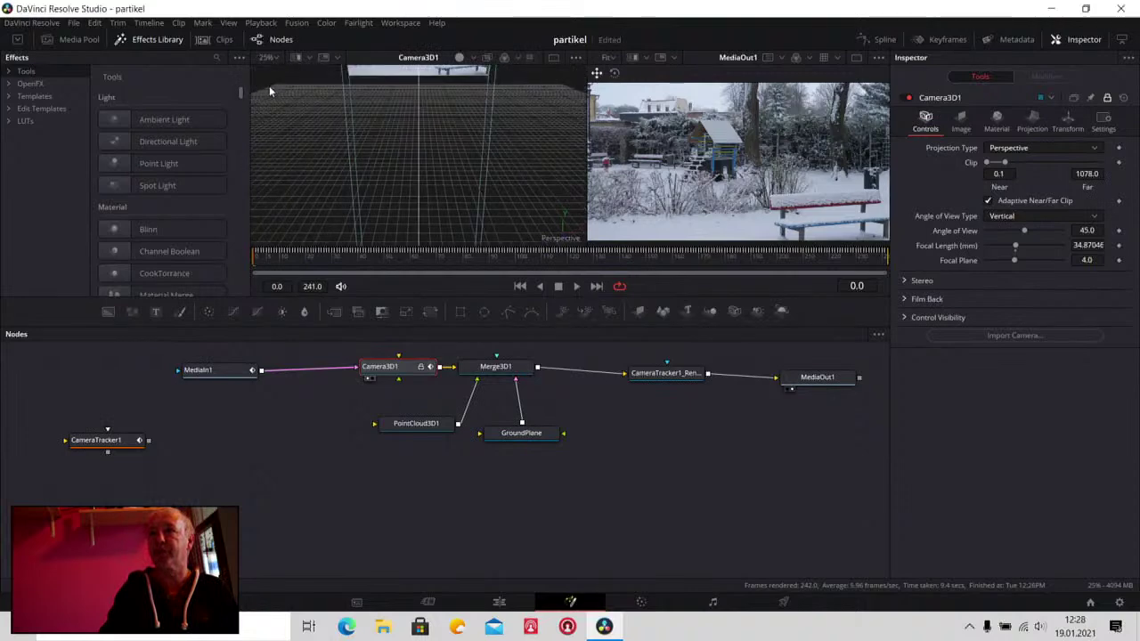
drag(287, 171, 328, 104)
mouse_move(308, 213)
mouse_down()
mouse_move(381, 178)
mouse_move(507, 190)
mouse_move(494, 201)
mouse_move(279, 200)
mouse_up()
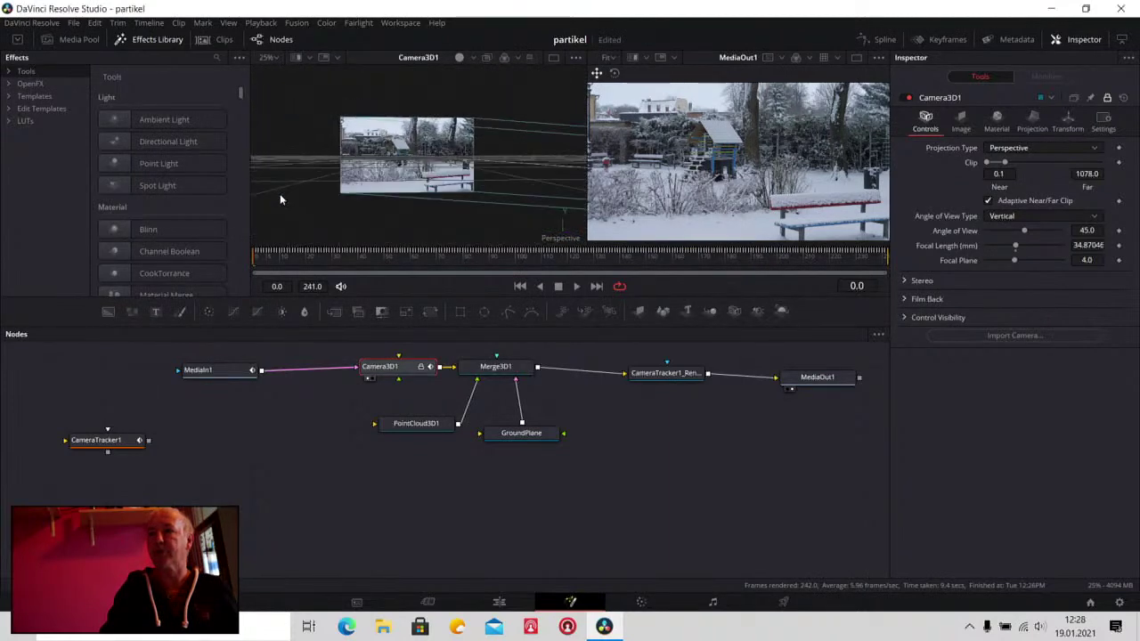
mouse_move(446, 200)
mouse_down()
mouse_move(357, 209)
mouse_move(444, 210)
mouse_up()
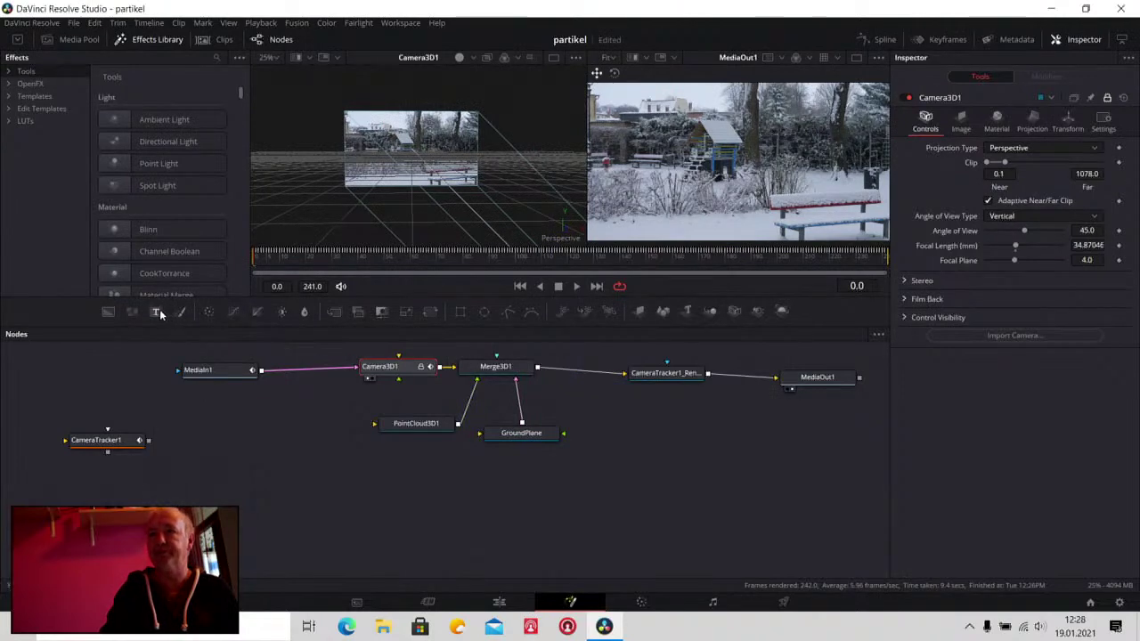
Add a Text3D node reading 'Hallo Welt' and connect it into Merge3D1
drag(652, 437, 653, 446)
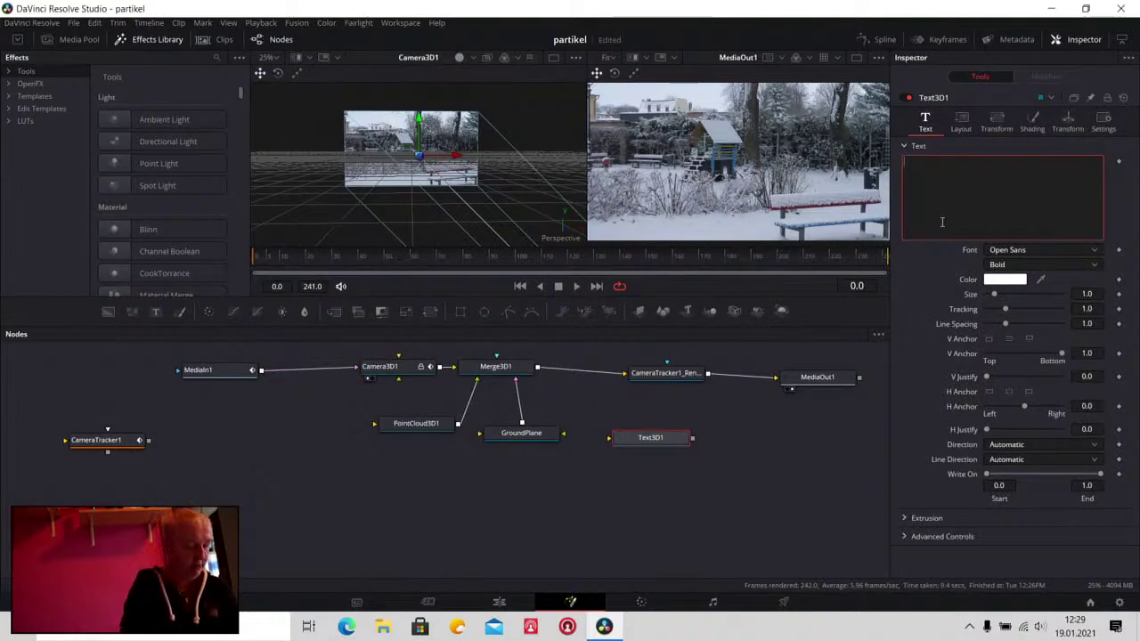
text(Aschg)
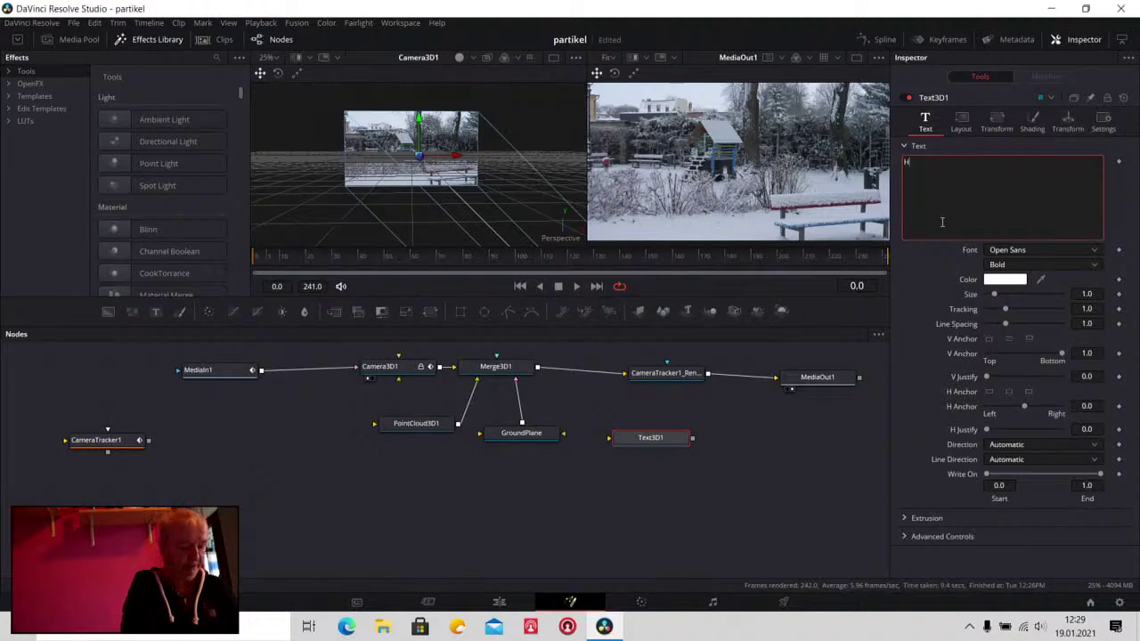
text(Hallo We)
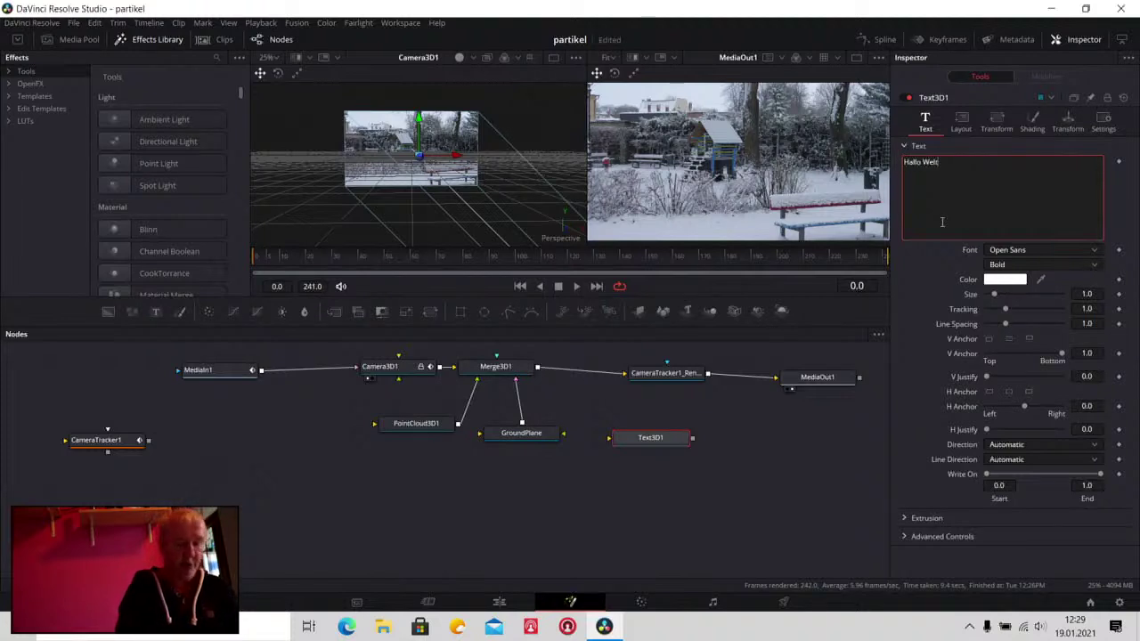
text(lt)
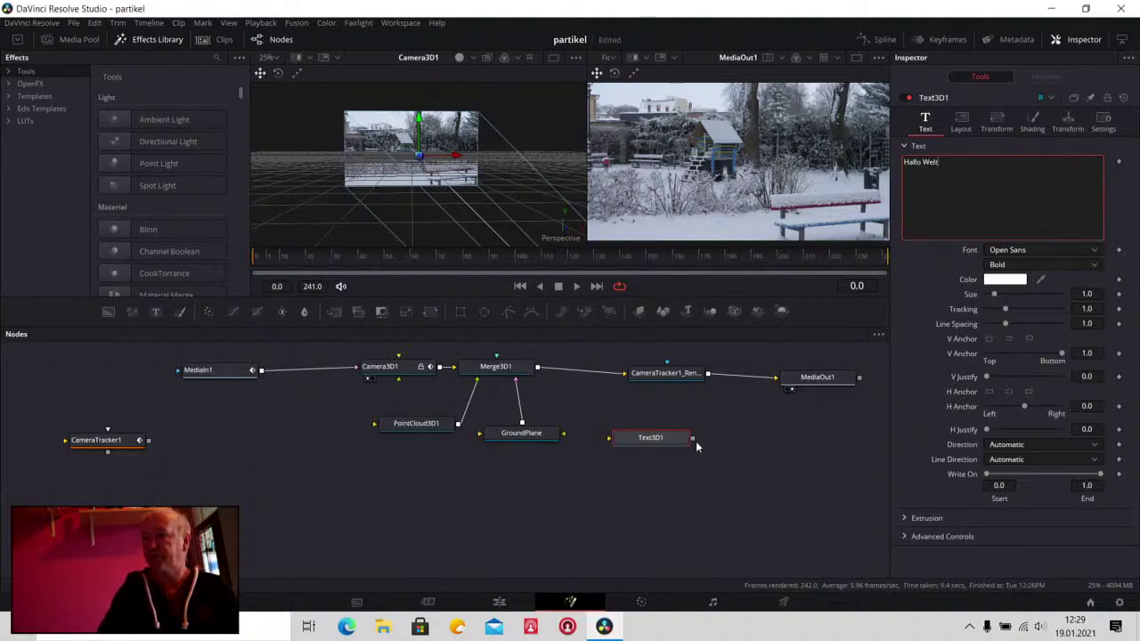
drag(693, 438, 514, 380)
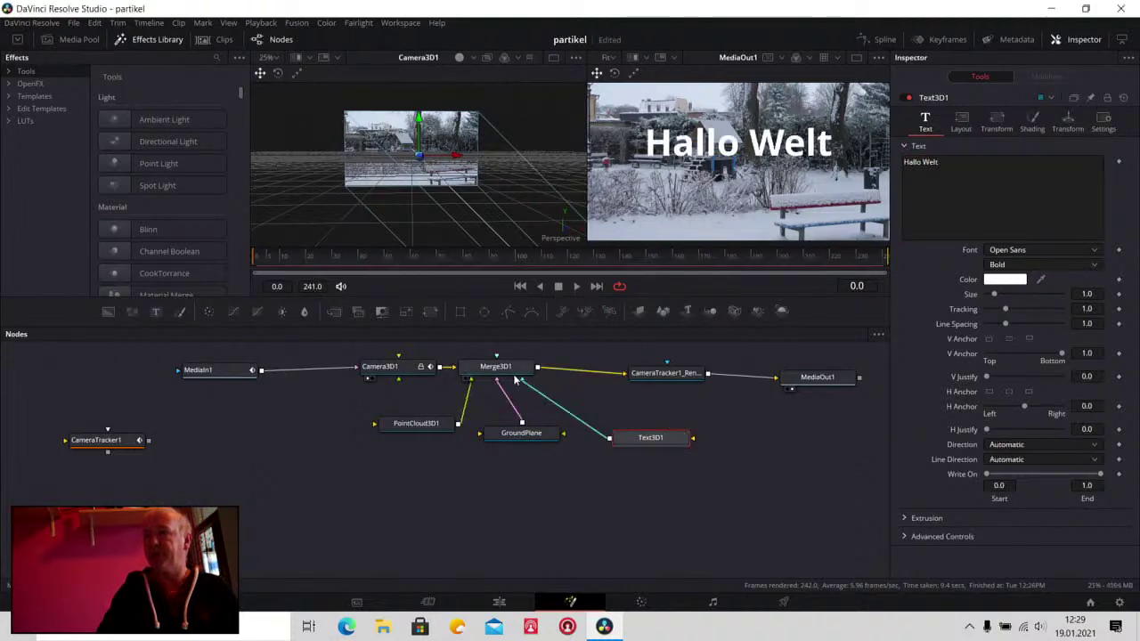
drag(666, 439, 669, 421)
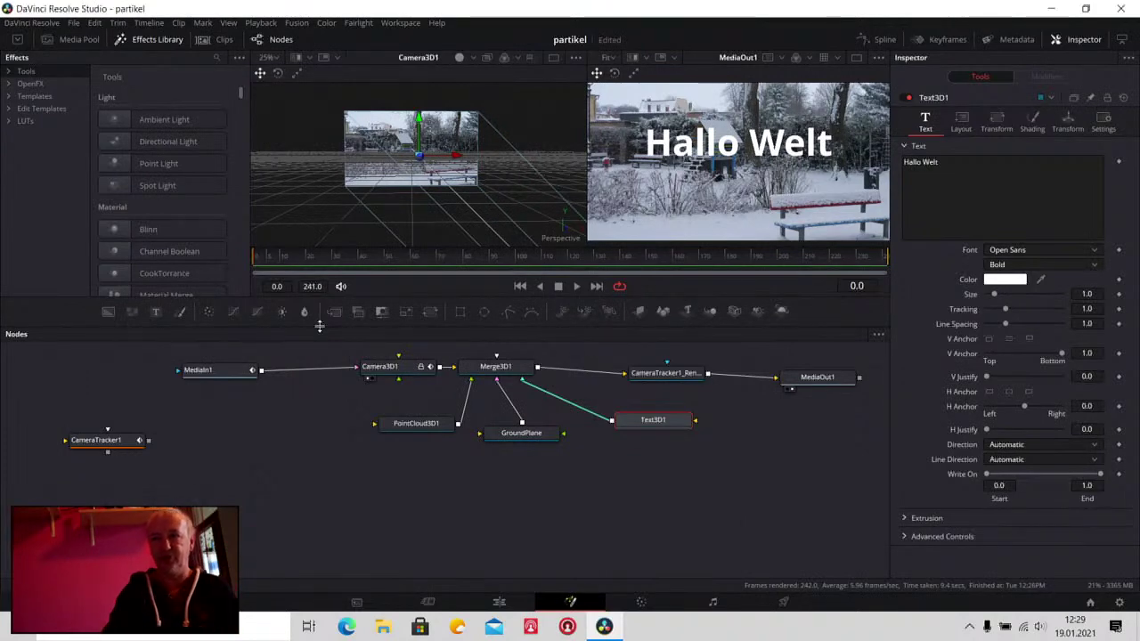
Check the tracked text at frame 74, then unlink GroundPlane from the merge and move it aside
click(576, 286)
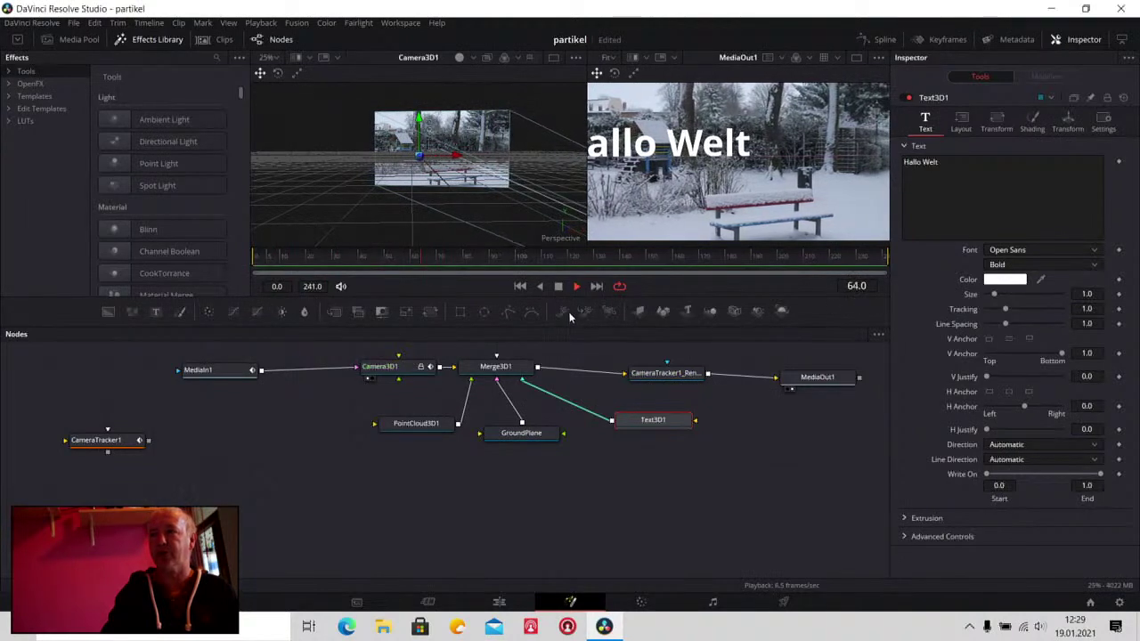
click(560, 286)
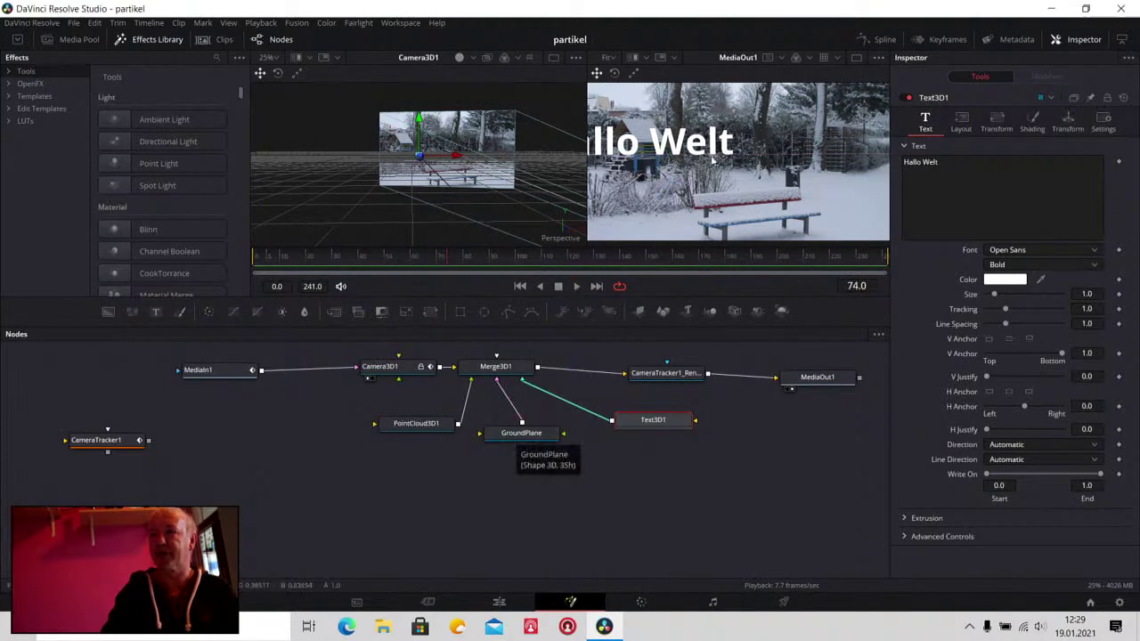
click(510, 405)
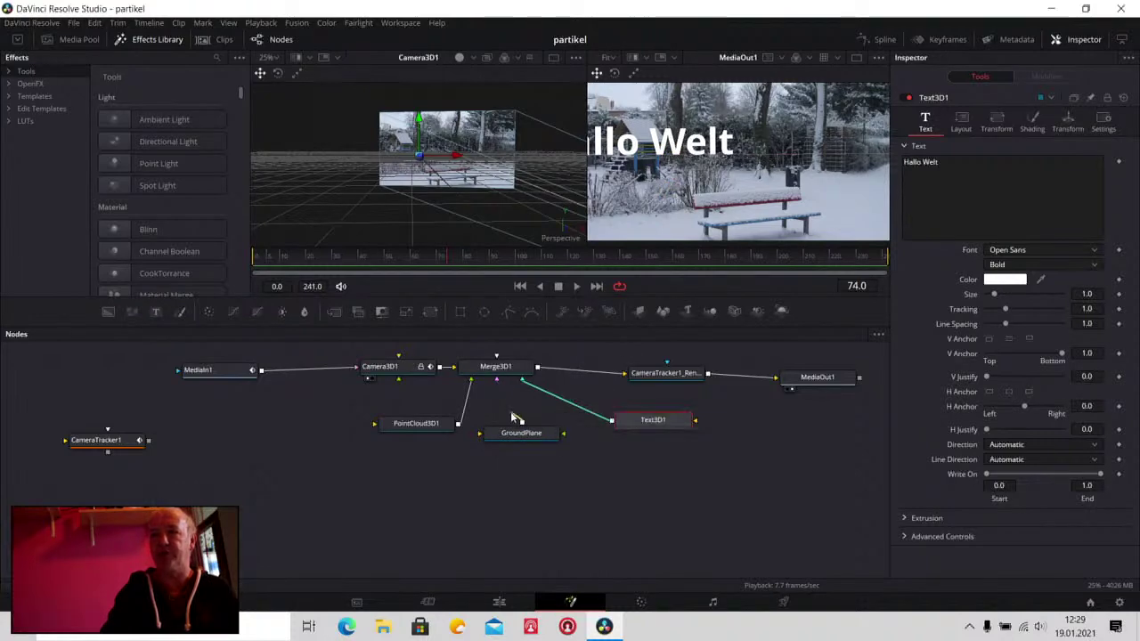
key(Delete)
drag(526, 443, 262, 443)
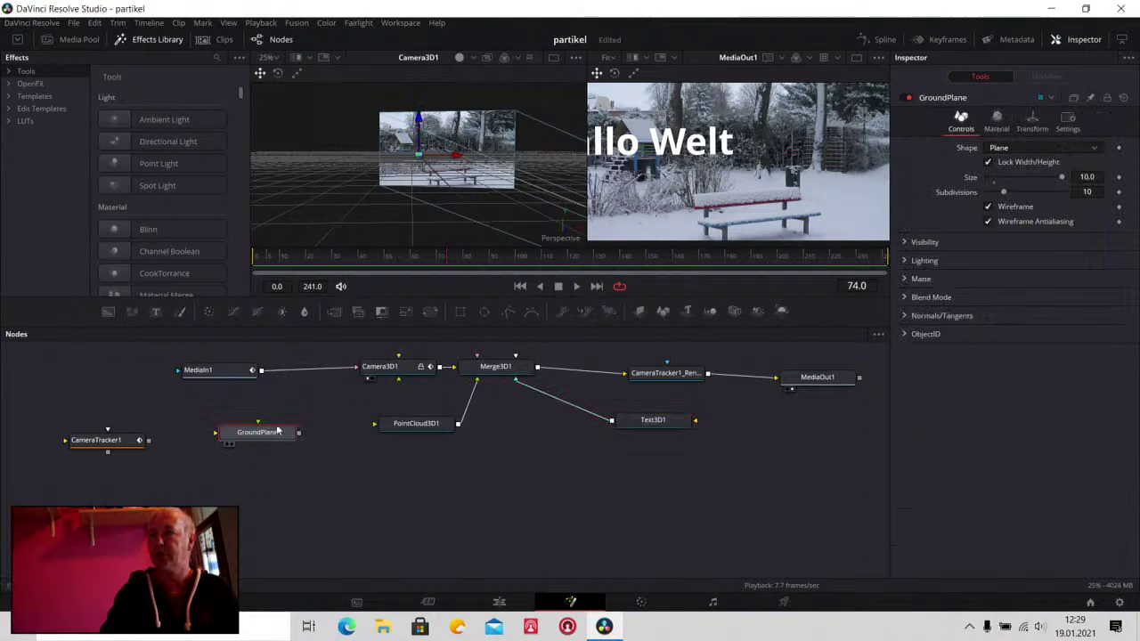
mouse_move(622, 426)
mouse_down()
mouse_move(588, 452)
mouse_move(484, 482)
mouse_up()
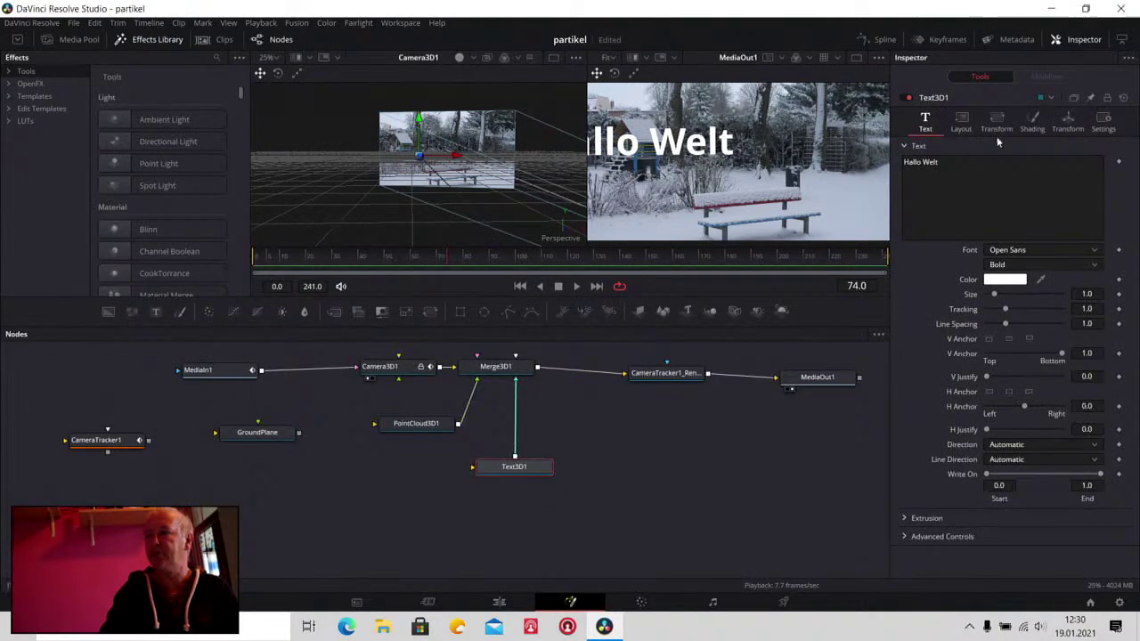
Give the Hallo Welt text an Extrusion Depth of 0.0614
click(1069, 118)
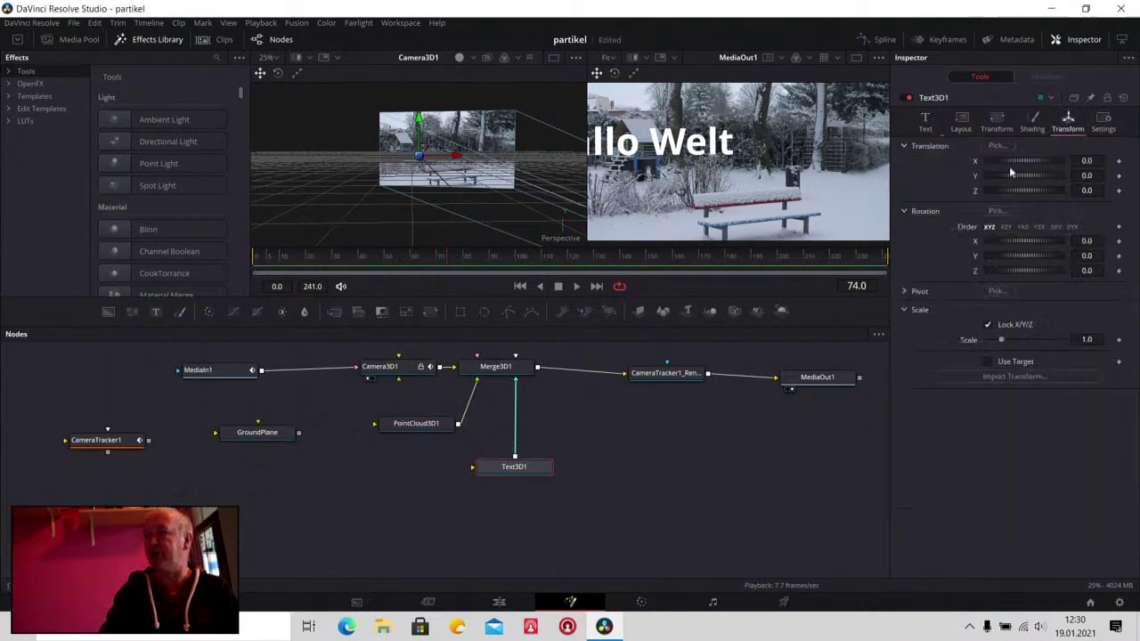
click(931, 130)
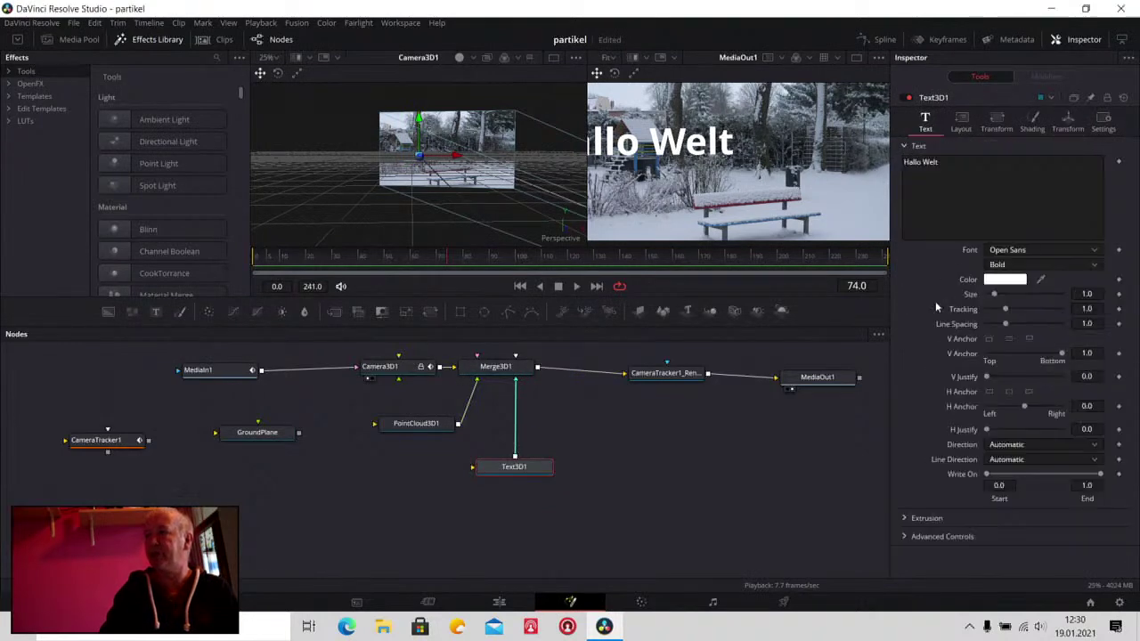
click(908, 520)
scroll(921, 467, down, 2)
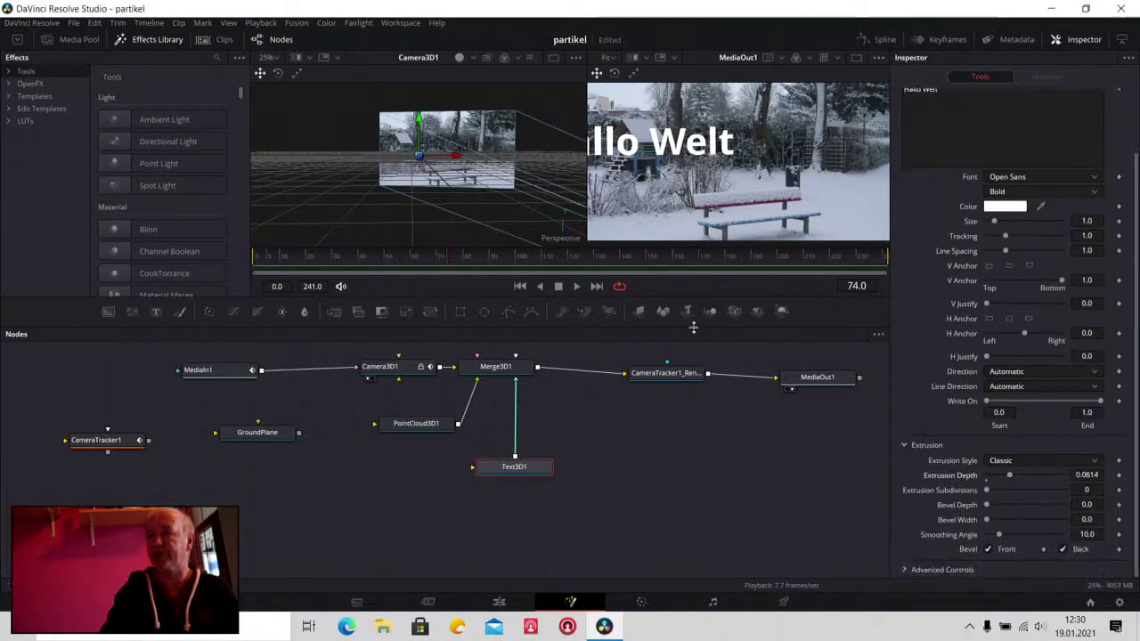
click(495, 366)
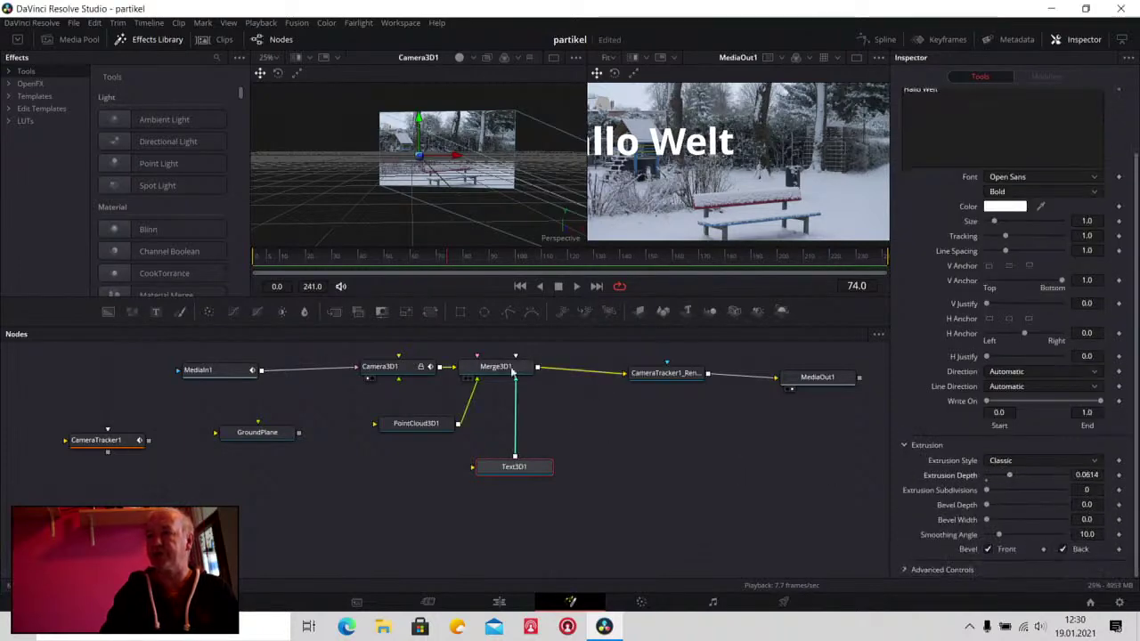
Add a SpotLight1 node feeding Merge3D1 and place it beside Text3D1
click(758, 311)
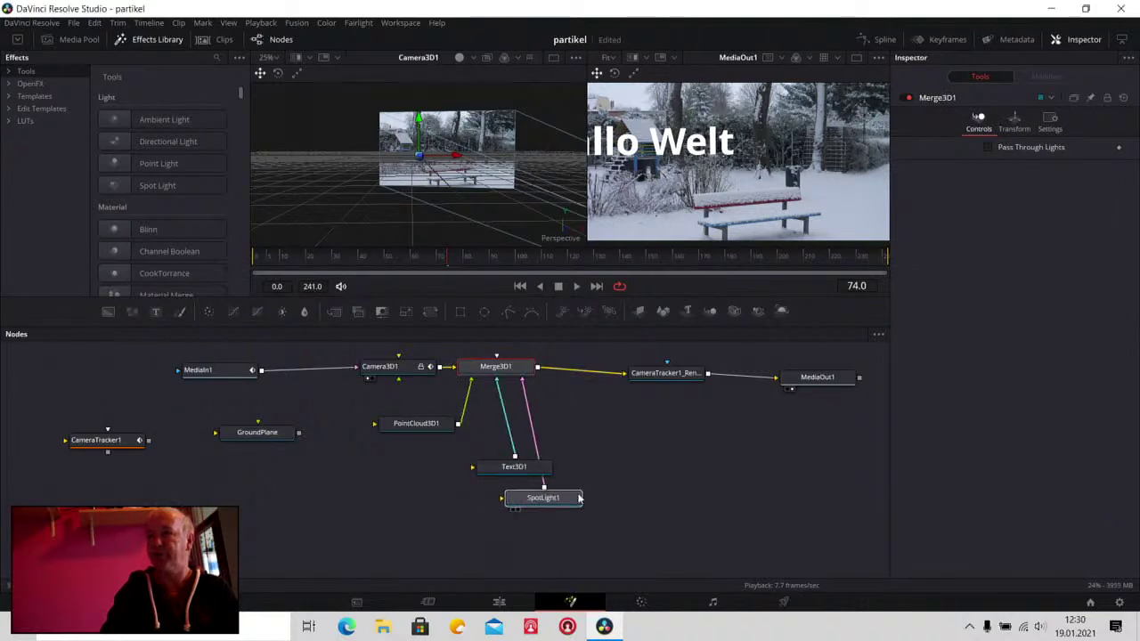
drag(522, 504, 625, 472)
drag(534, 474, 481, 484)
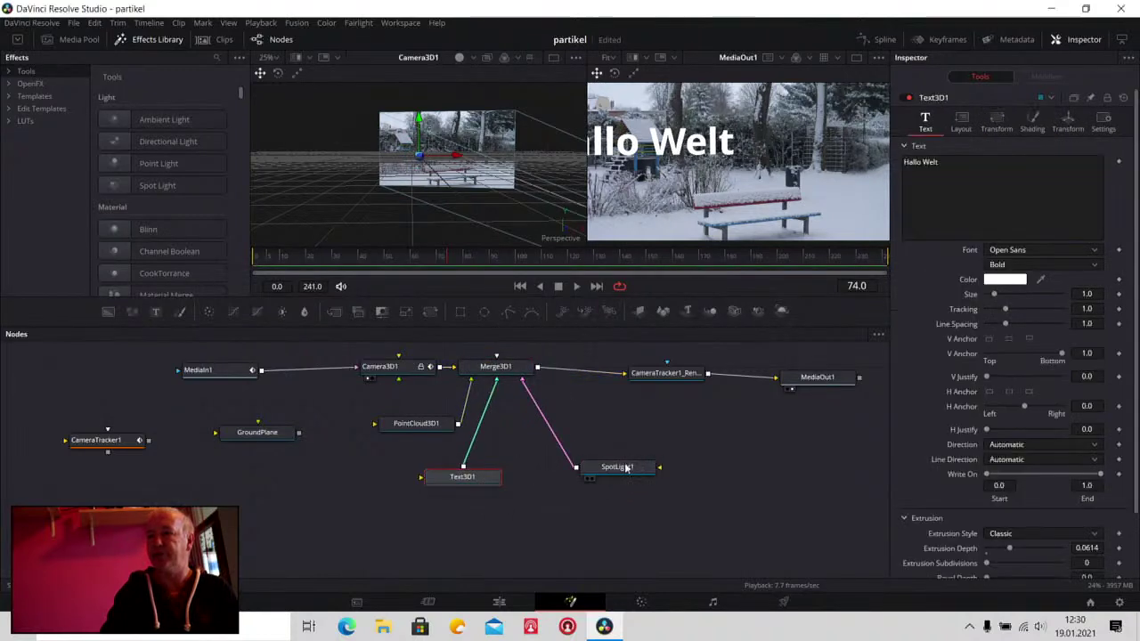
drag(626, 468, 588, 475)
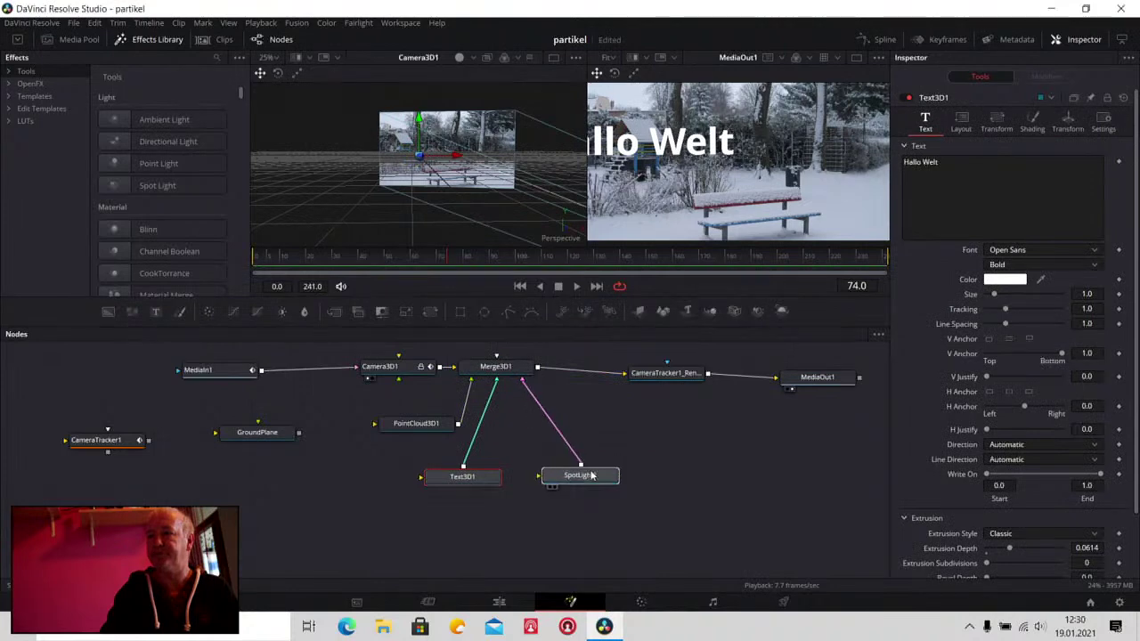
click(499, 369)
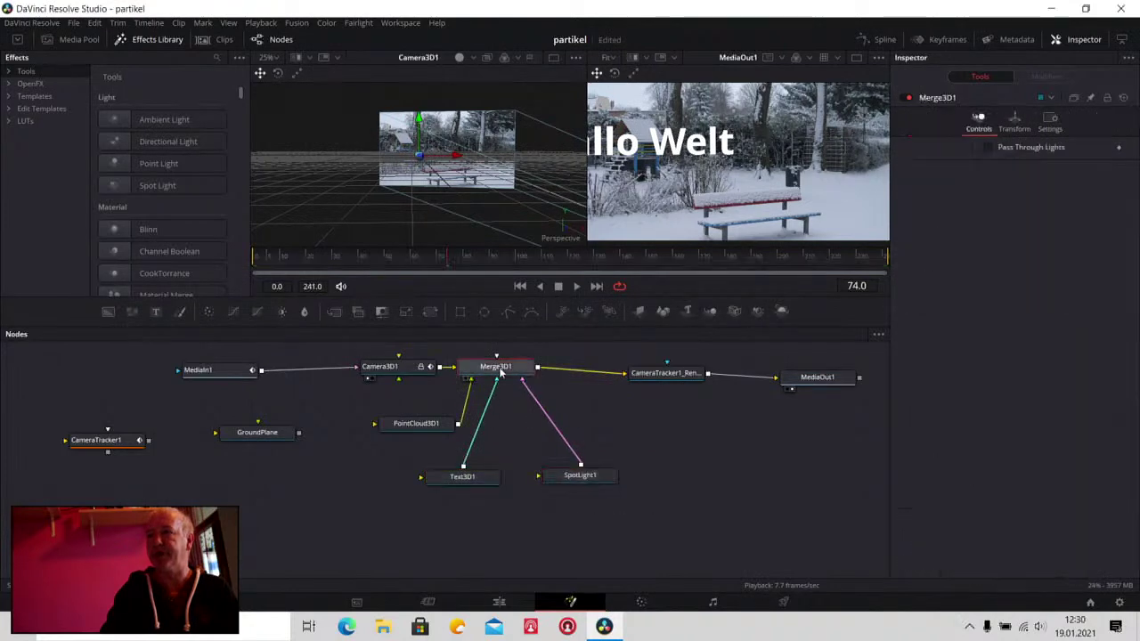
click(600, 479)
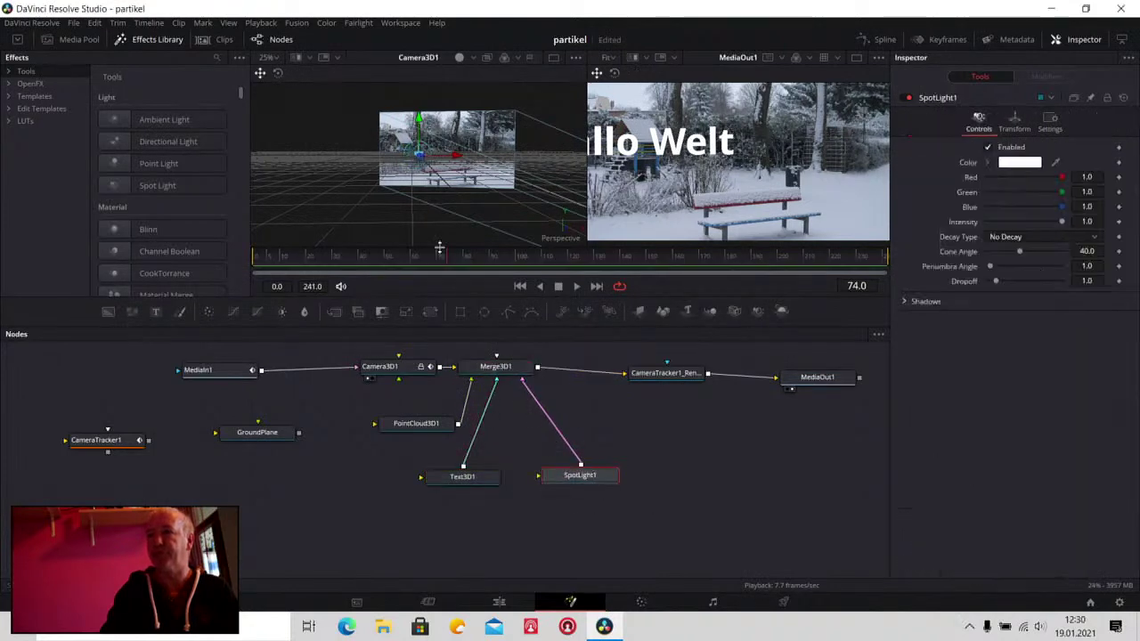
Enable Lighting and Shadows in CameraTracker1_Renderer and drag the spotlight lower
click(663, 374)
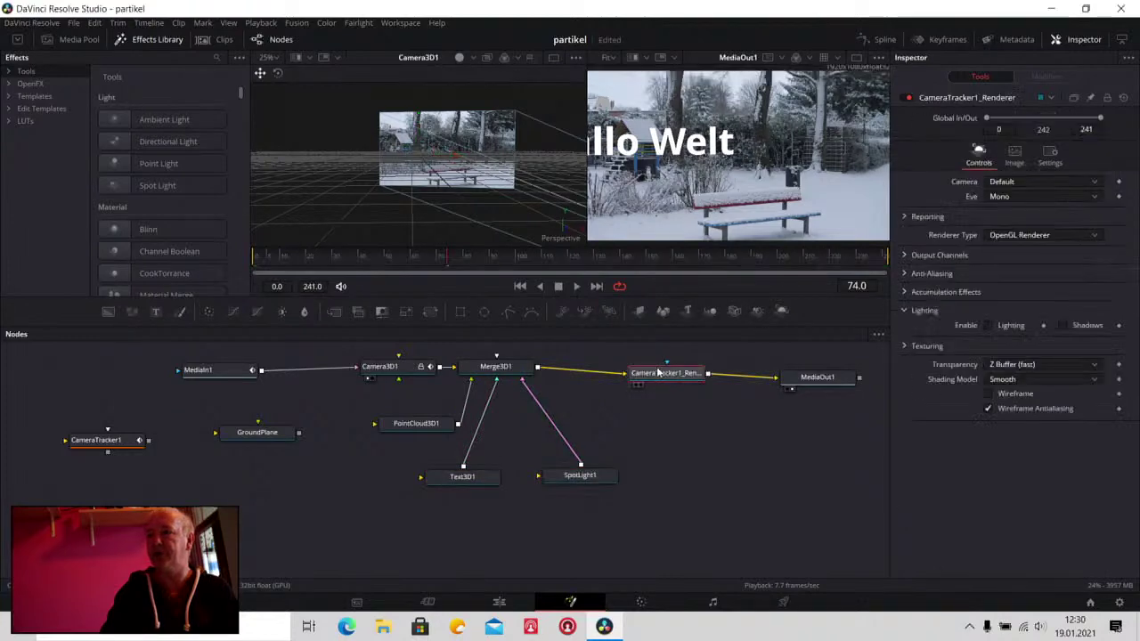
click(988, 326)
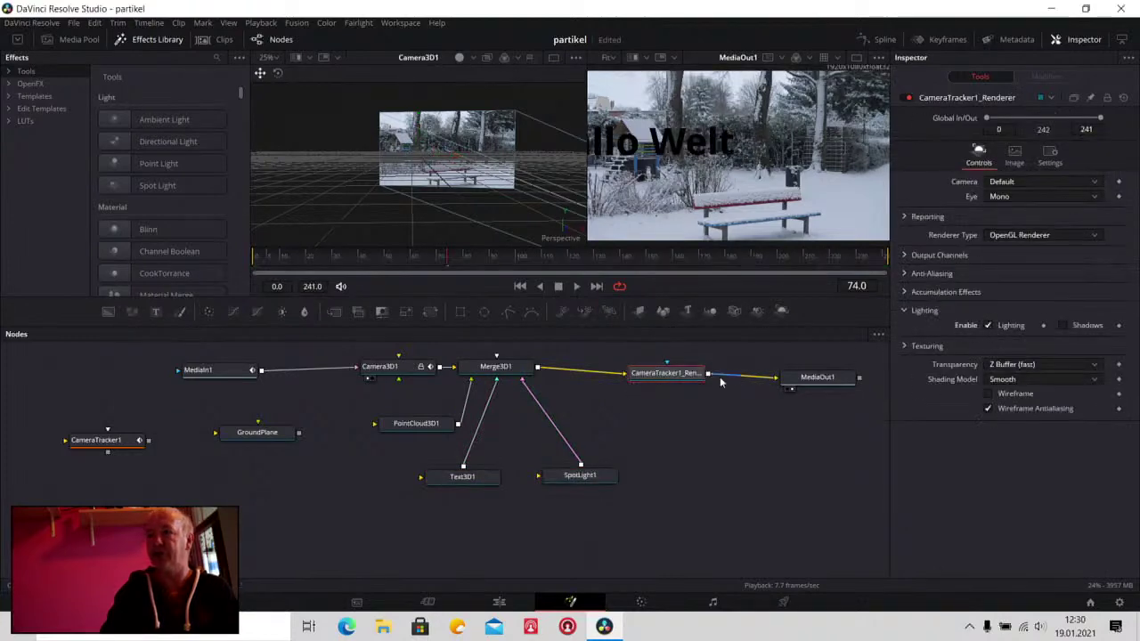
click(1063, 325)
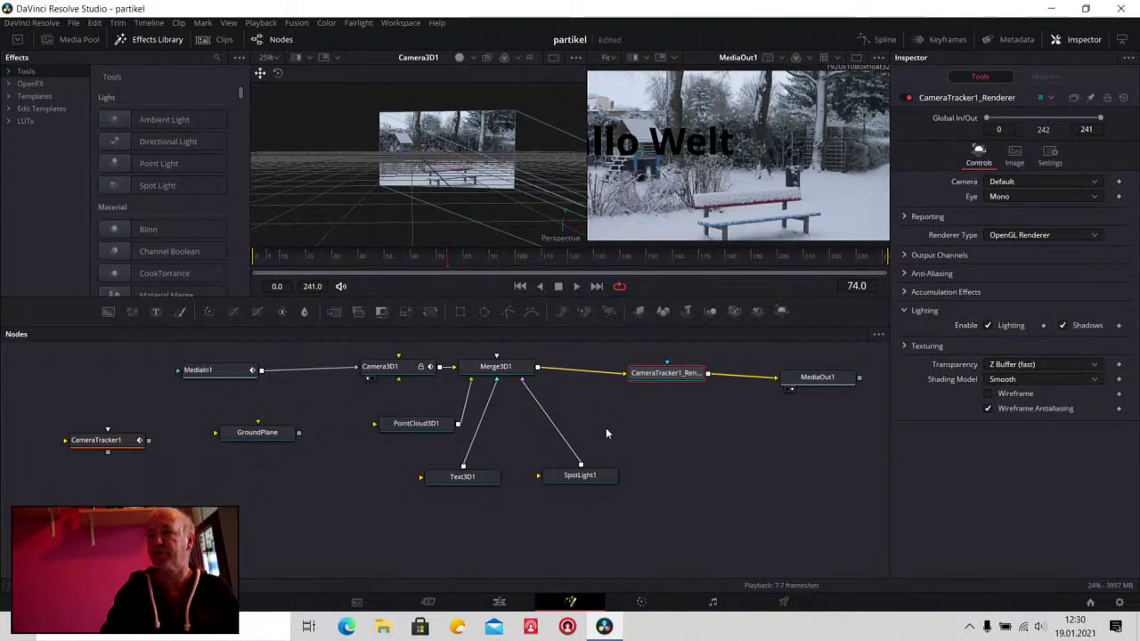
click(594, 479)
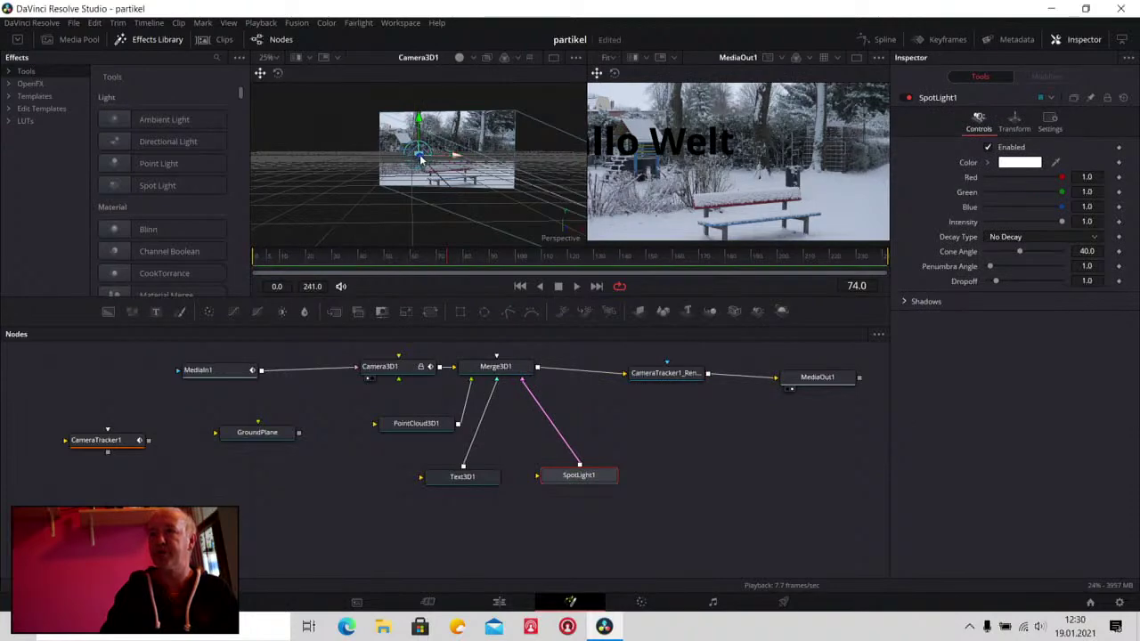
mouse_move(418, 161)
mouse_down()
mouse_move(425, 176)
mouse_move(419, 159)
mouse_up()
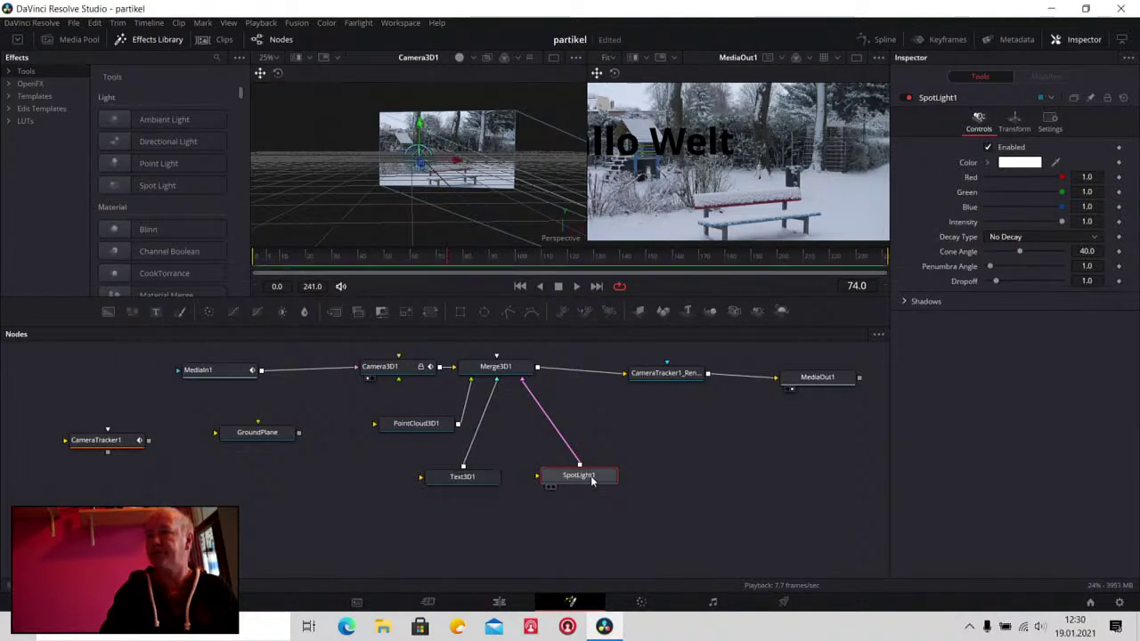
Move SpotLight1 forward to Translation Z 5.93, then scrub back to frame 29
click(1002, 129)
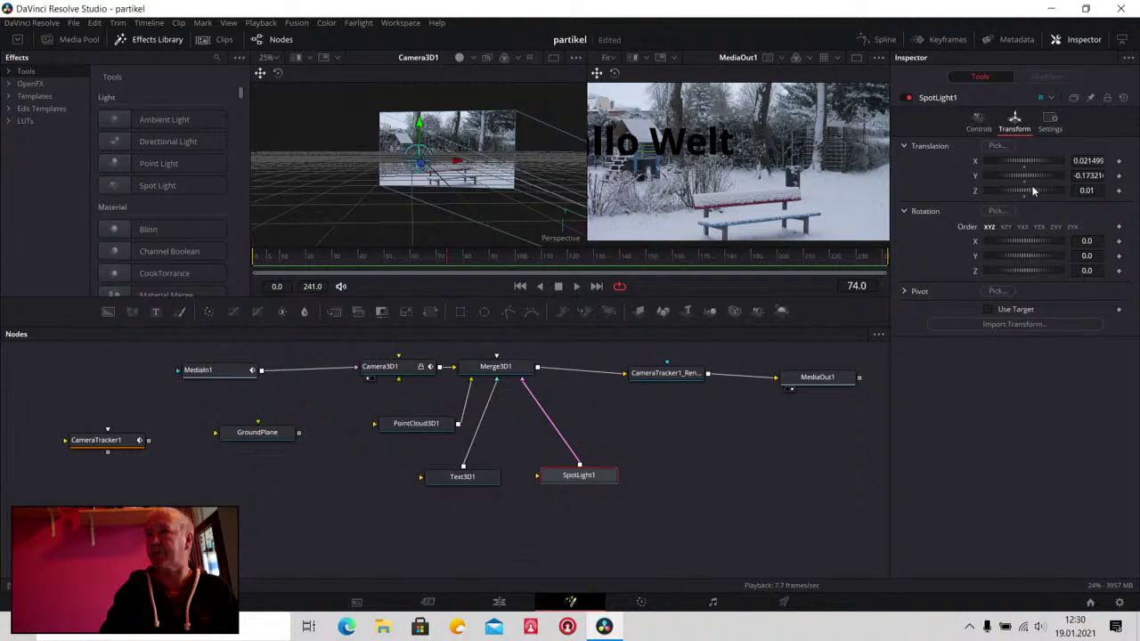
mouse_move(1033, 191)
mouse_down()
mouse_move(1068, 191)
mouse_move(1053, 190)
mouse_up()
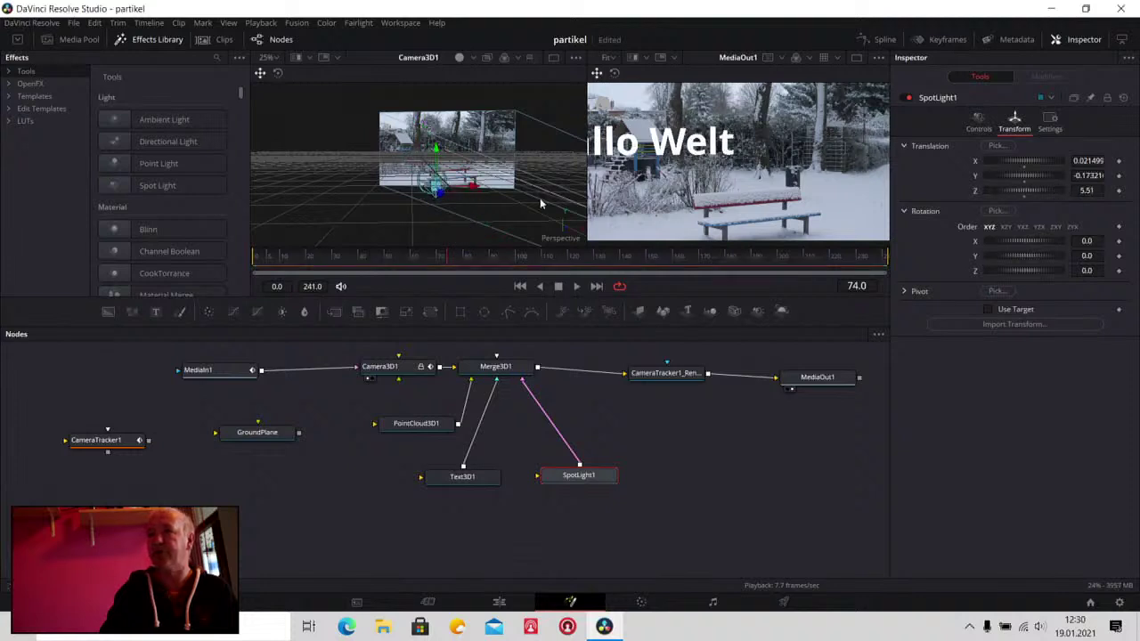
drag(441, 200, 439, 201)
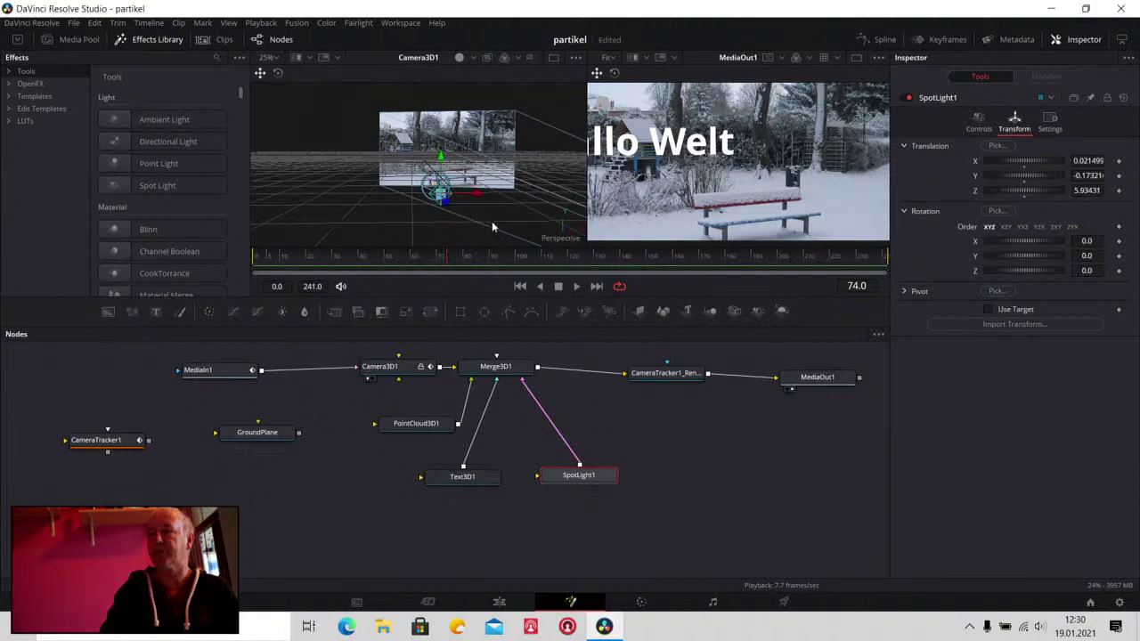
click(446, 267)
drag(446, 267, 330, 264)
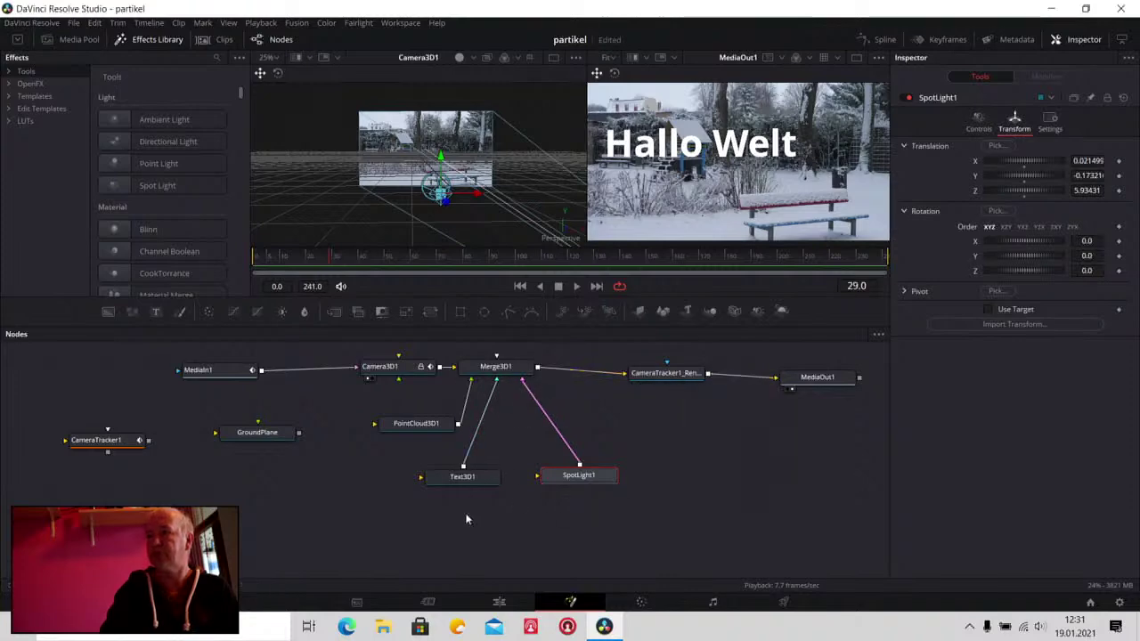
Rotate the Hallo Welt text 33.9° on Y and move it to X 1.768, Y -0.985
click(472, 481)
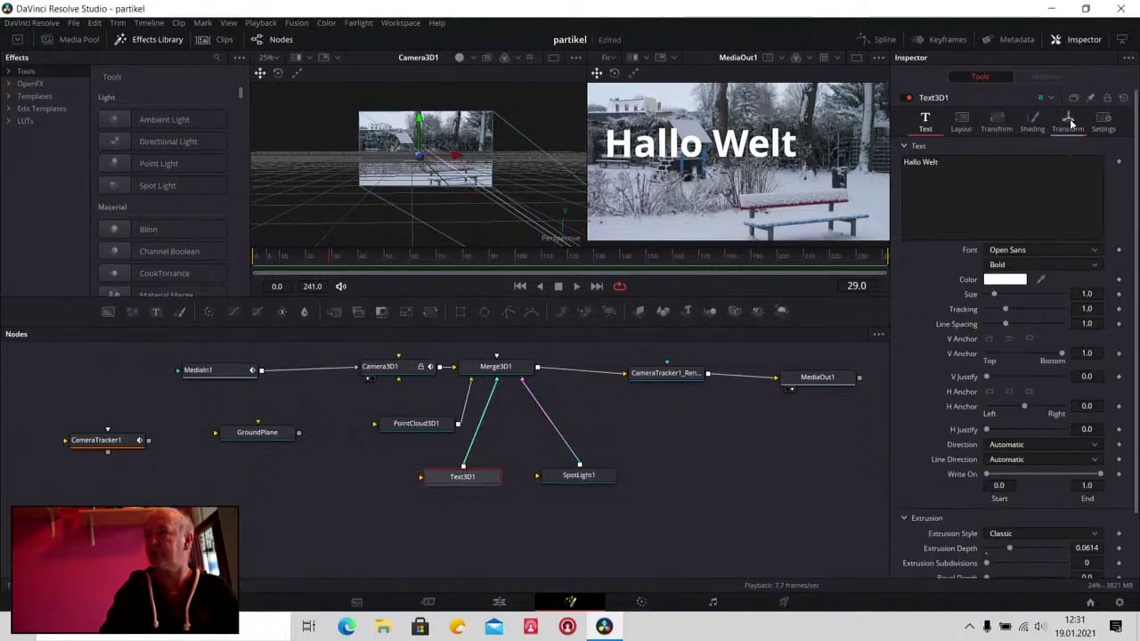
click(1068, 122)
drag(998, 256, 1006, 256)
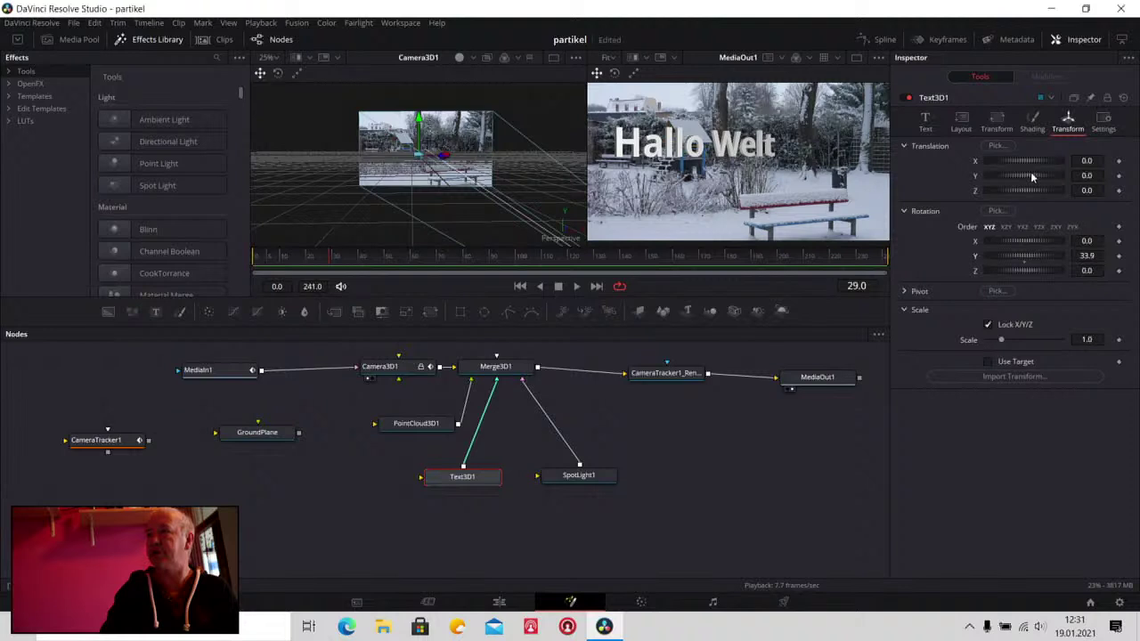
mouse_move(1031, 175)
mouse_down()
mouse_move(1010, 177)
mouse_move(1023, 159)
mouse_move(1029, 181)
mouse_up()
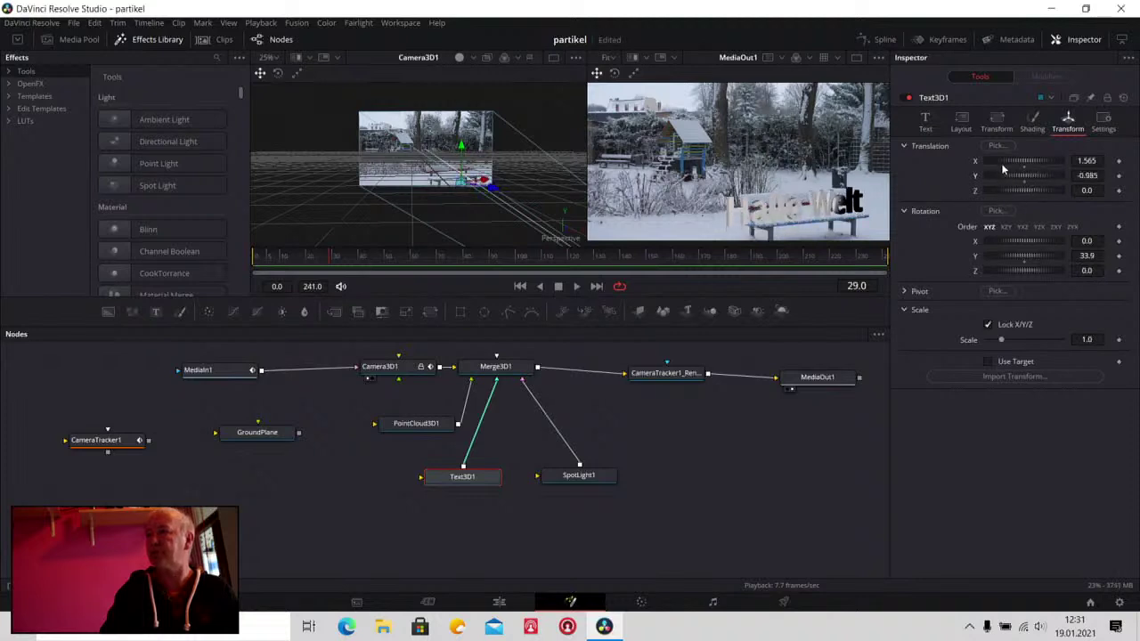
drag(1003, 167, 1005, 165)
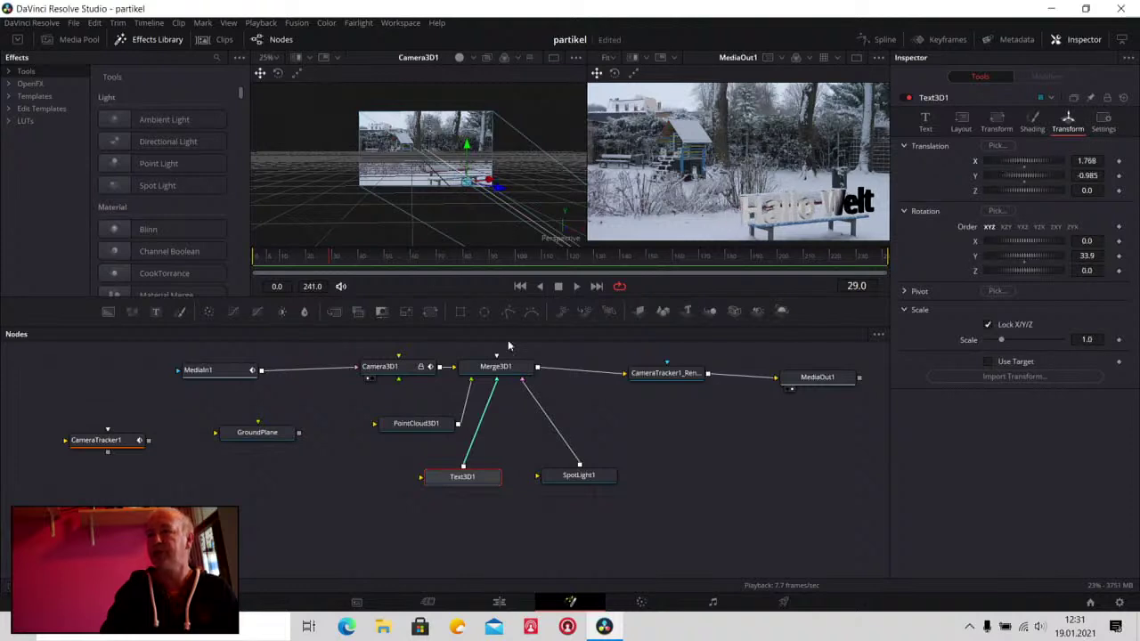
click(570, 475)
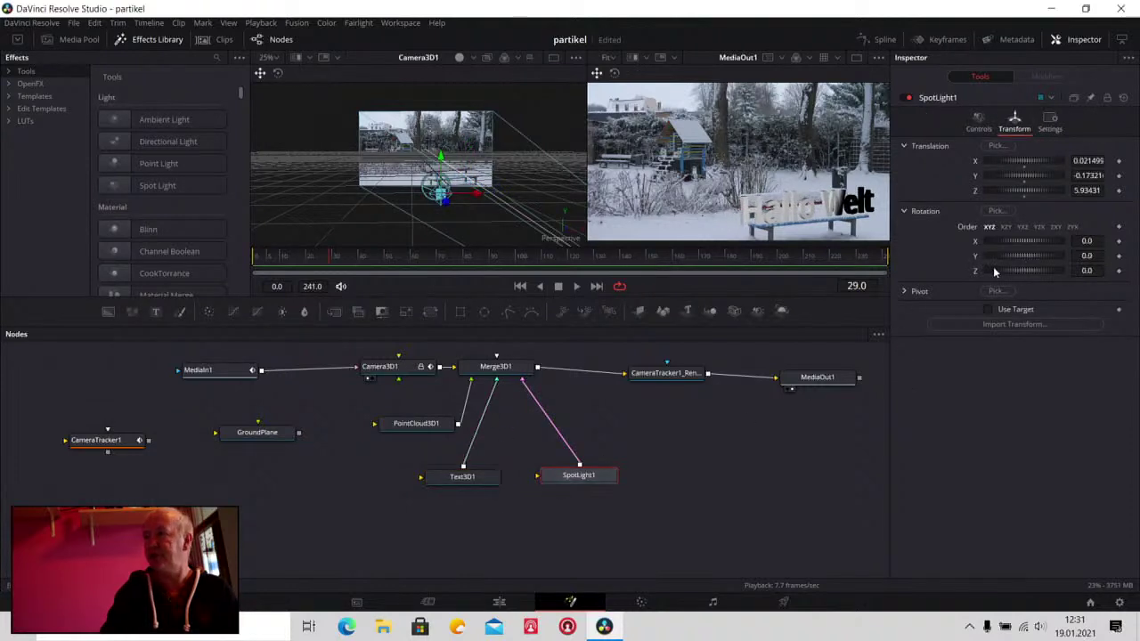
Widen SpotLight1's cone angle to 50.31 and play the composite from the start to check the lighting
click(979, 119)
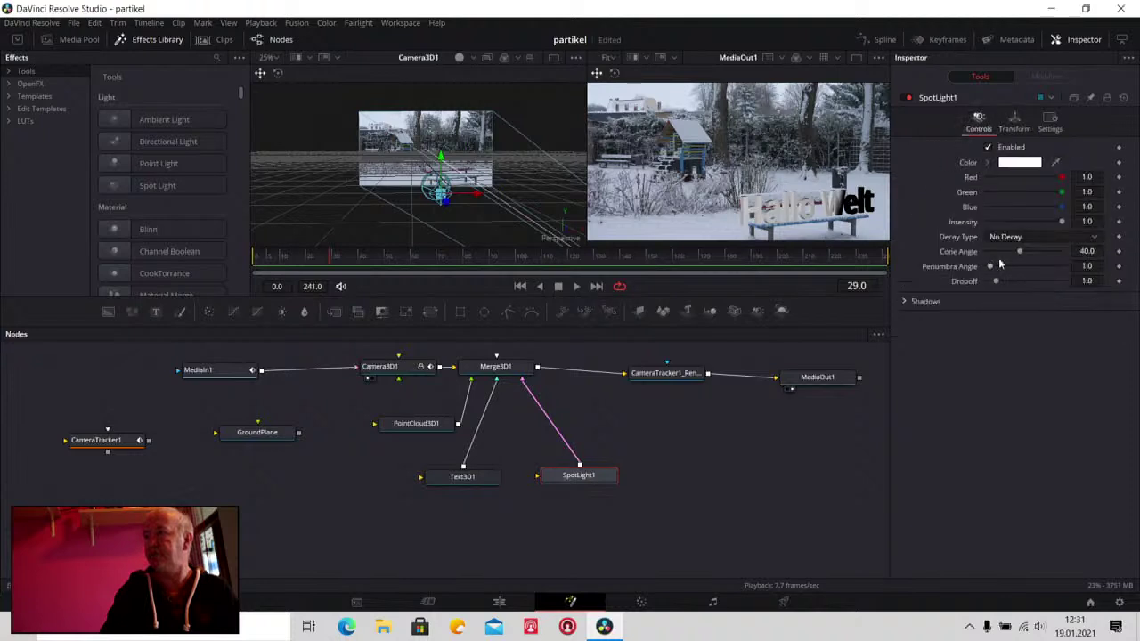
drag(1018, 251, 1028, 254)
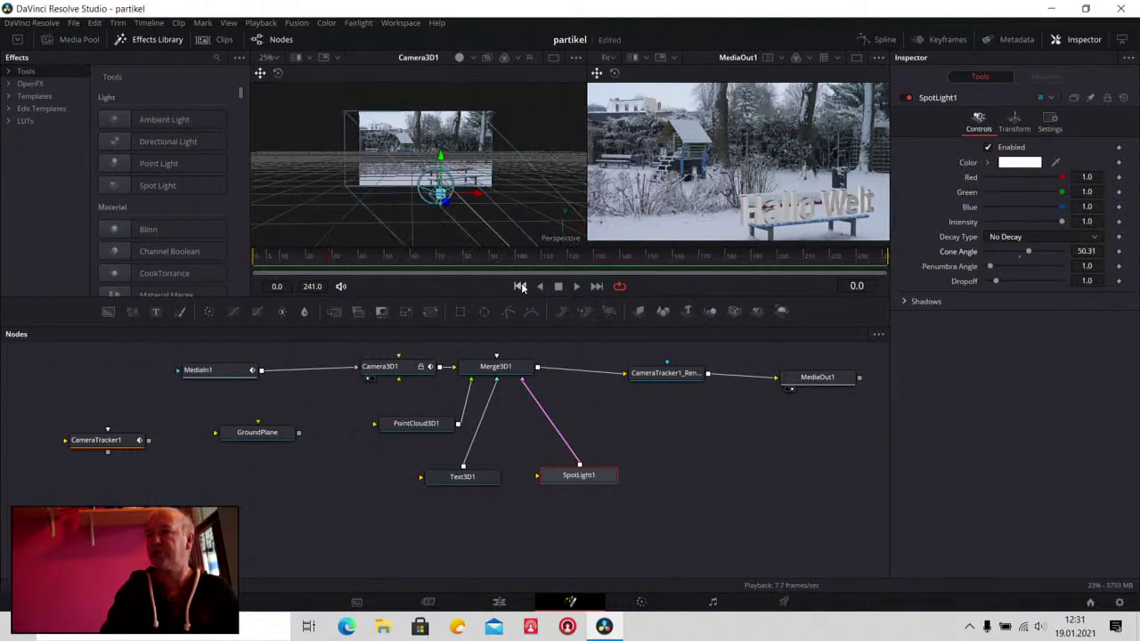
click(520, 286)
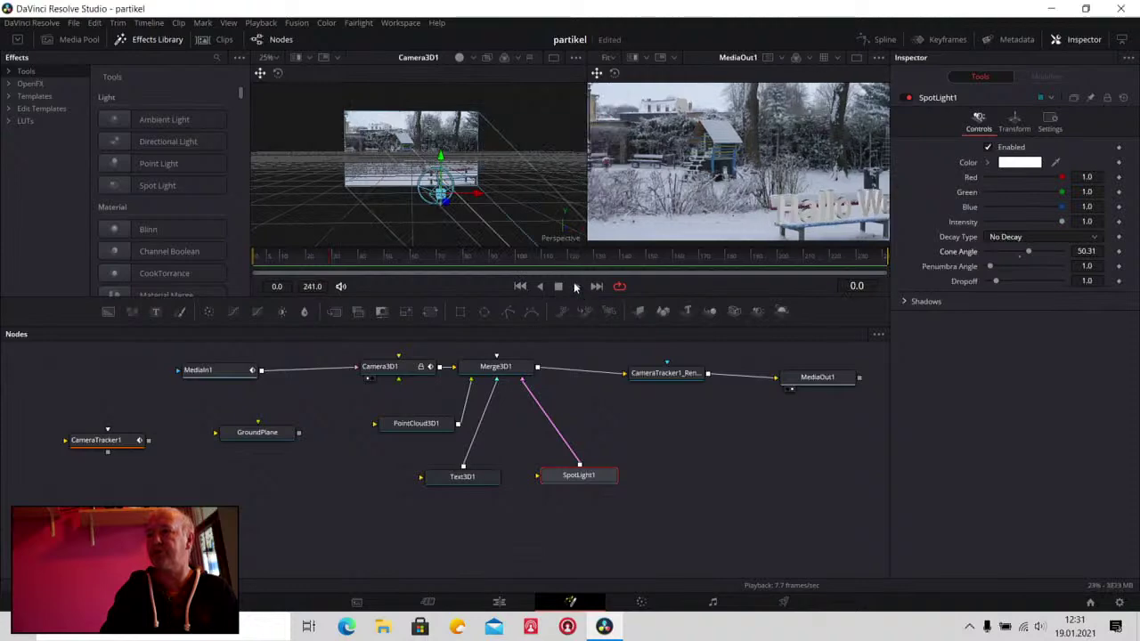
click(576, 286)
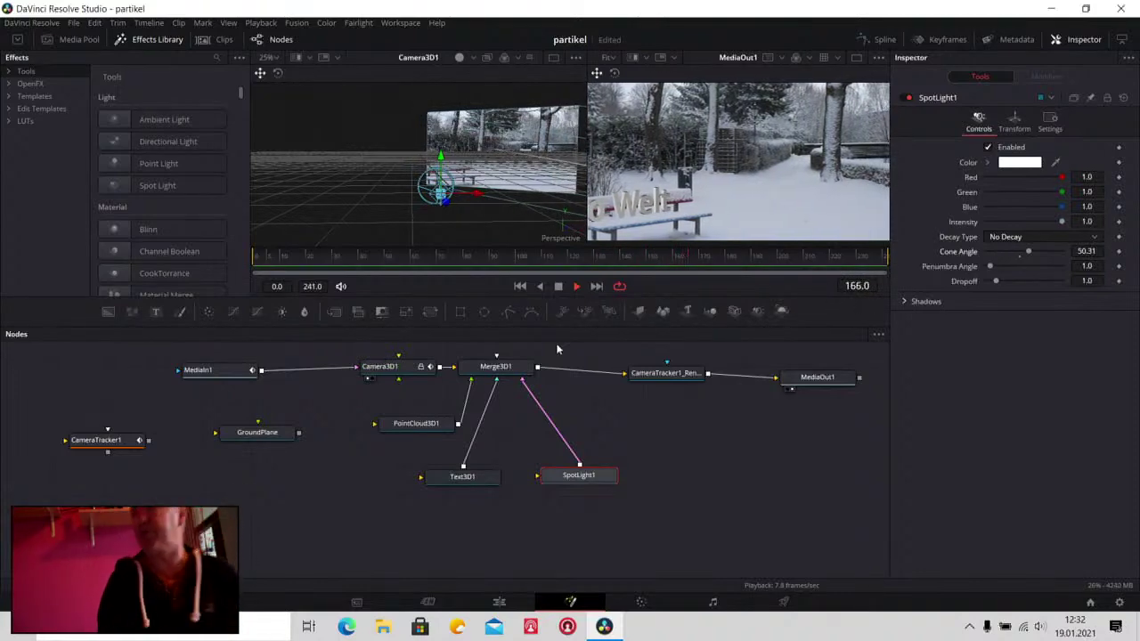
click(521, 286)
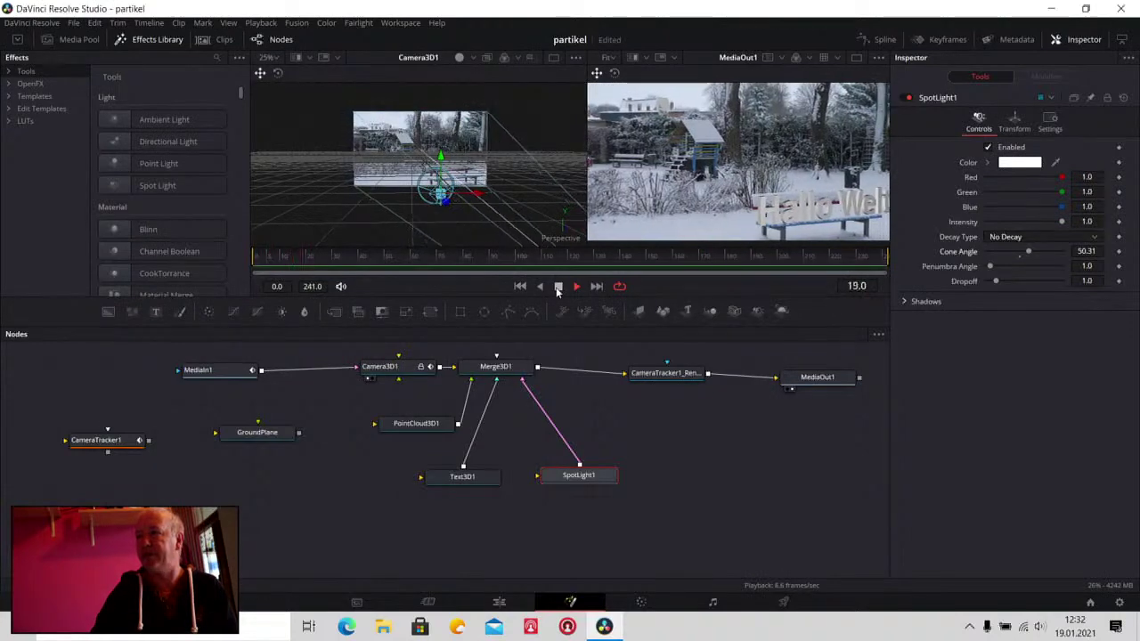
click(559, 286)
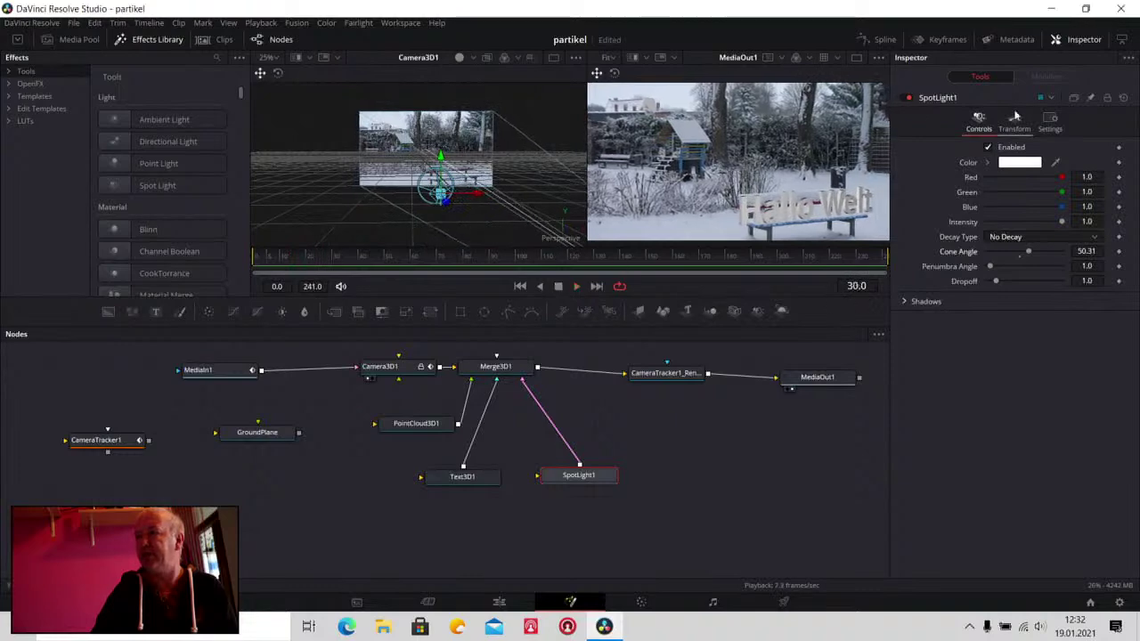
click(480, 480)
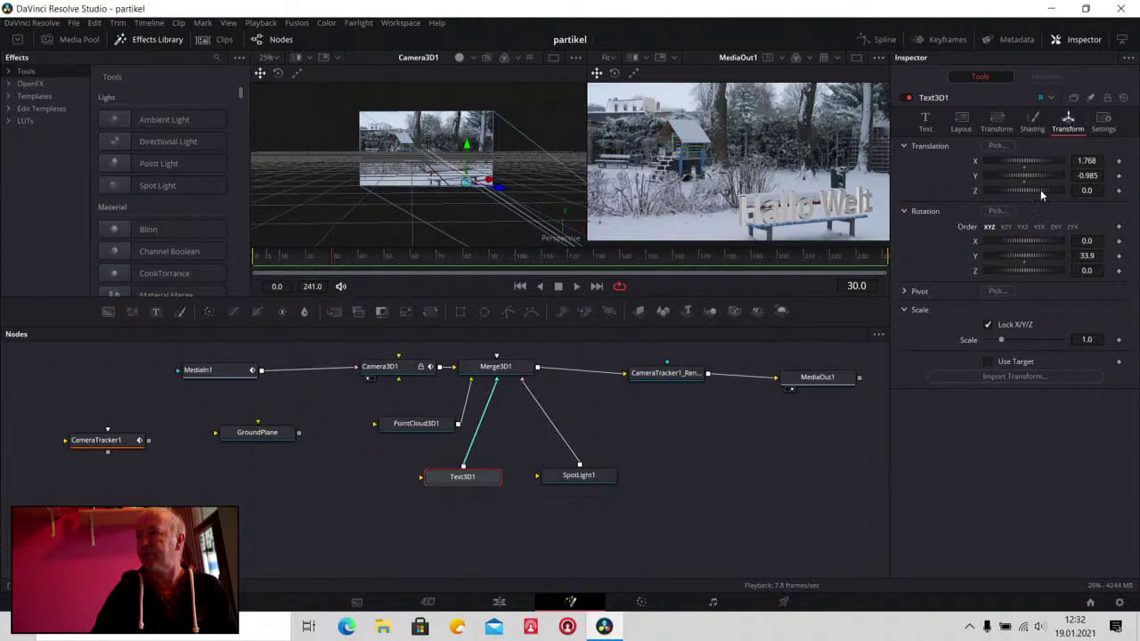
Push the Hallo Welt text back to Translation Z -6.08, playing back from the start to review
drag(1040, 191, 1026, 194)
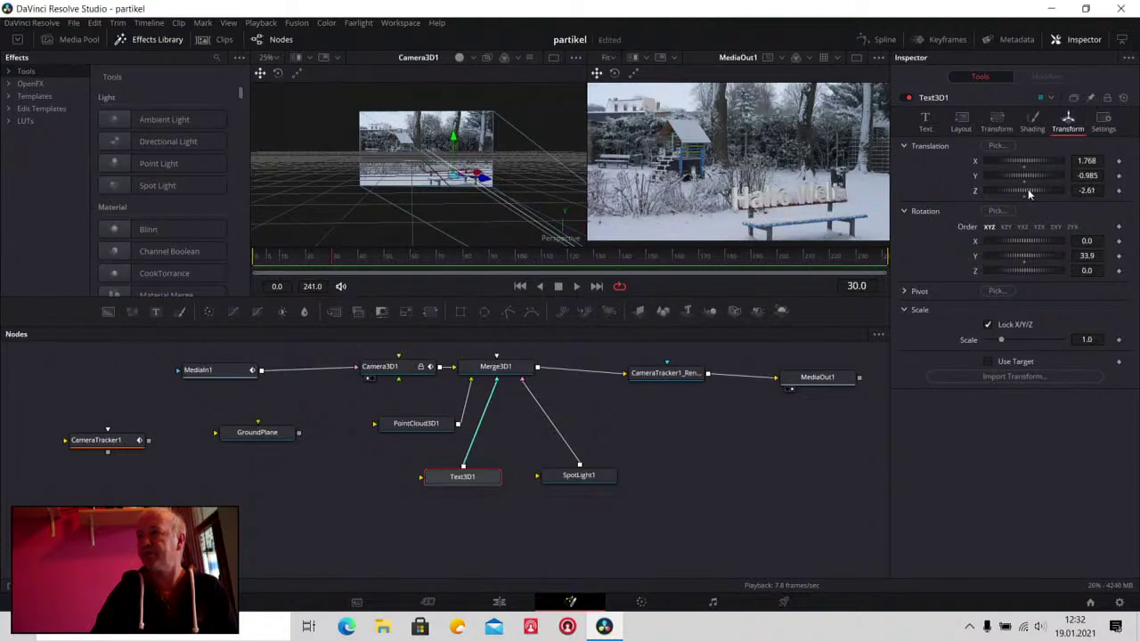
click(577, 287)
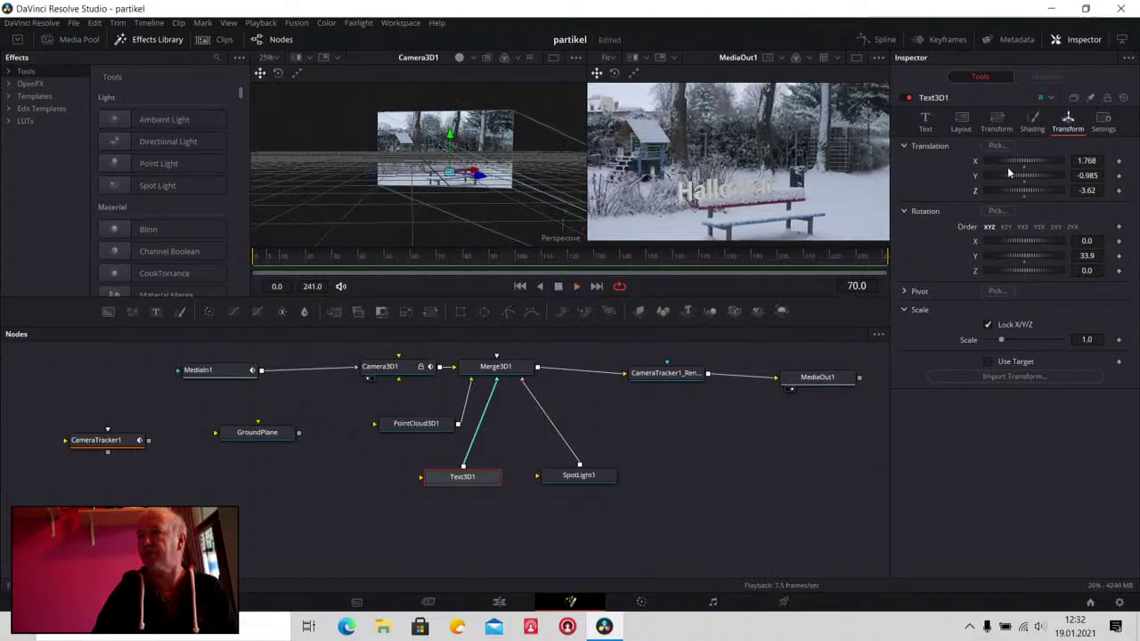
drag(1008, 189, 999, 194)
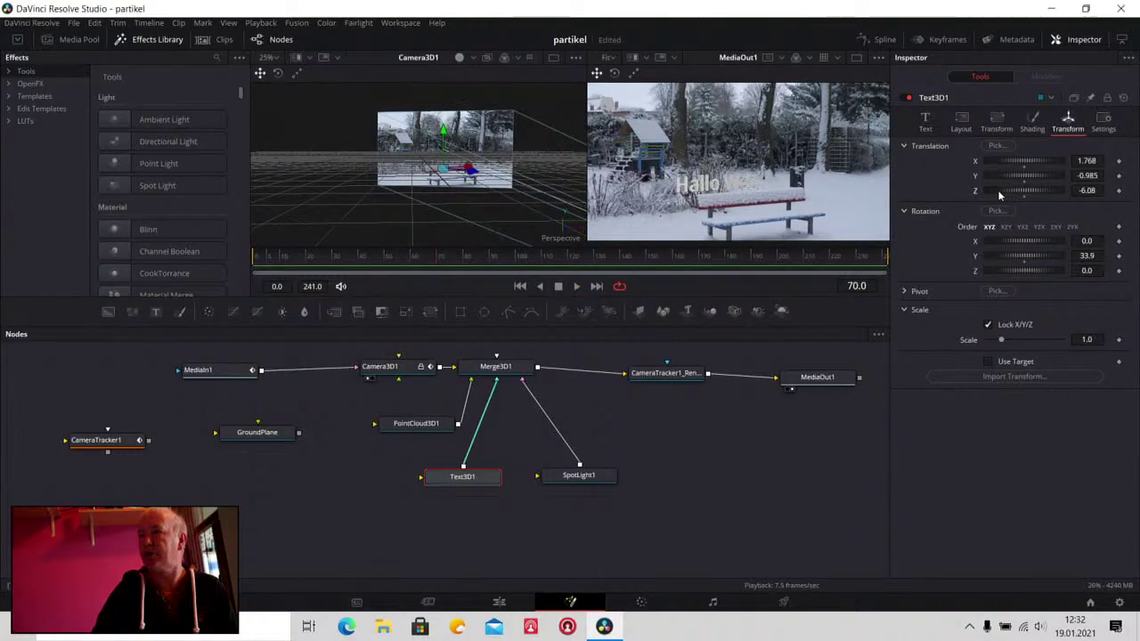
click(576, 285)
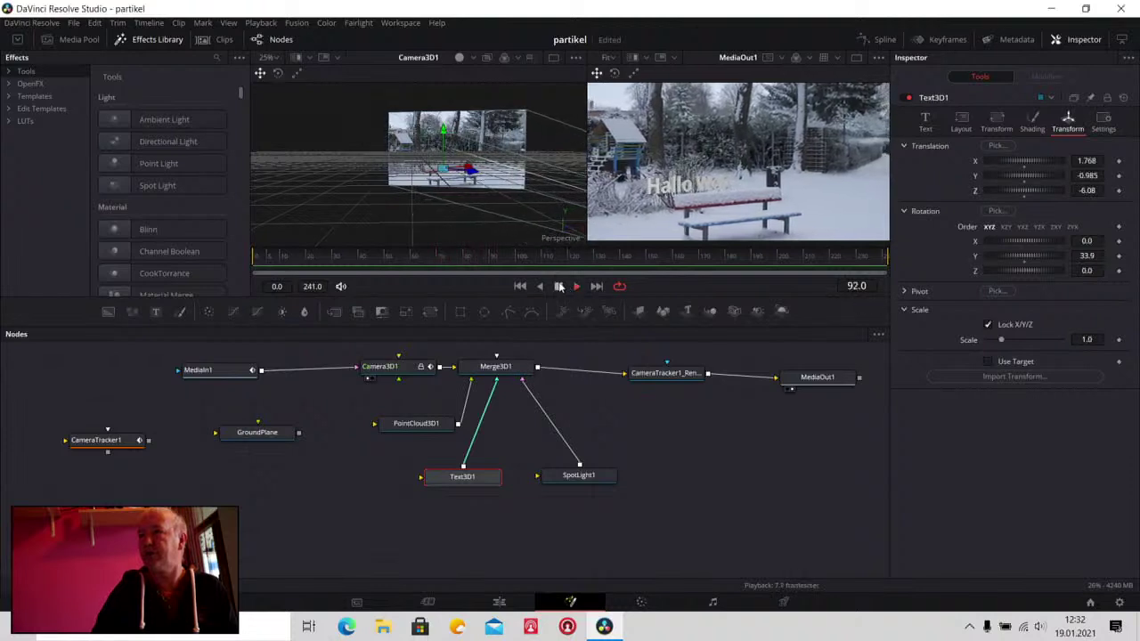
click(559, 286)
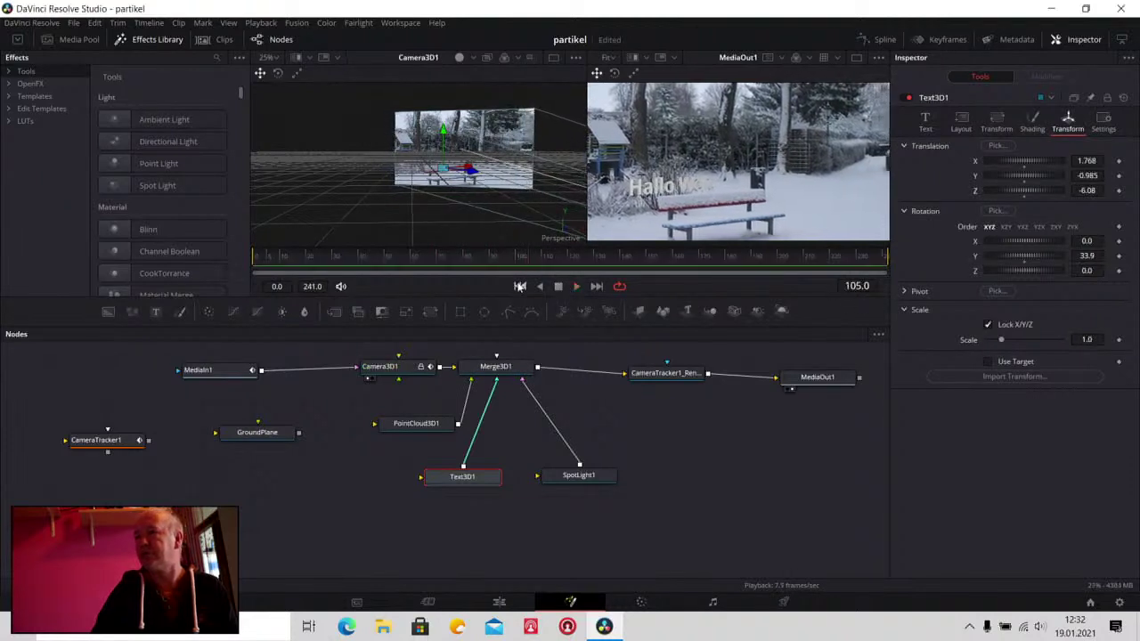
click(520, 286)
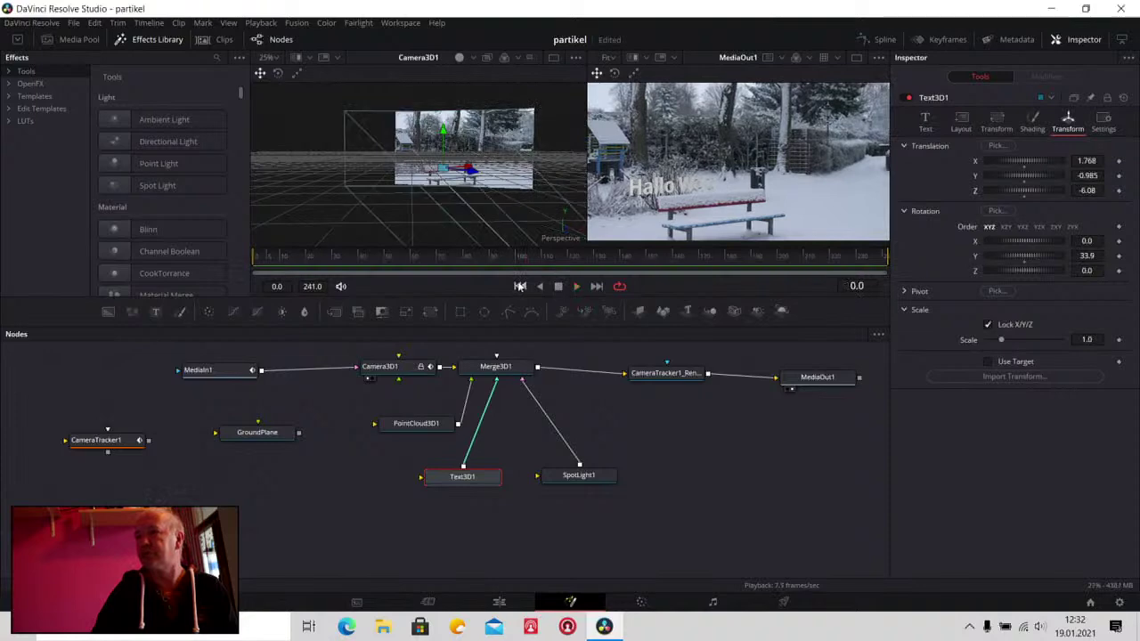
click(580, 287)
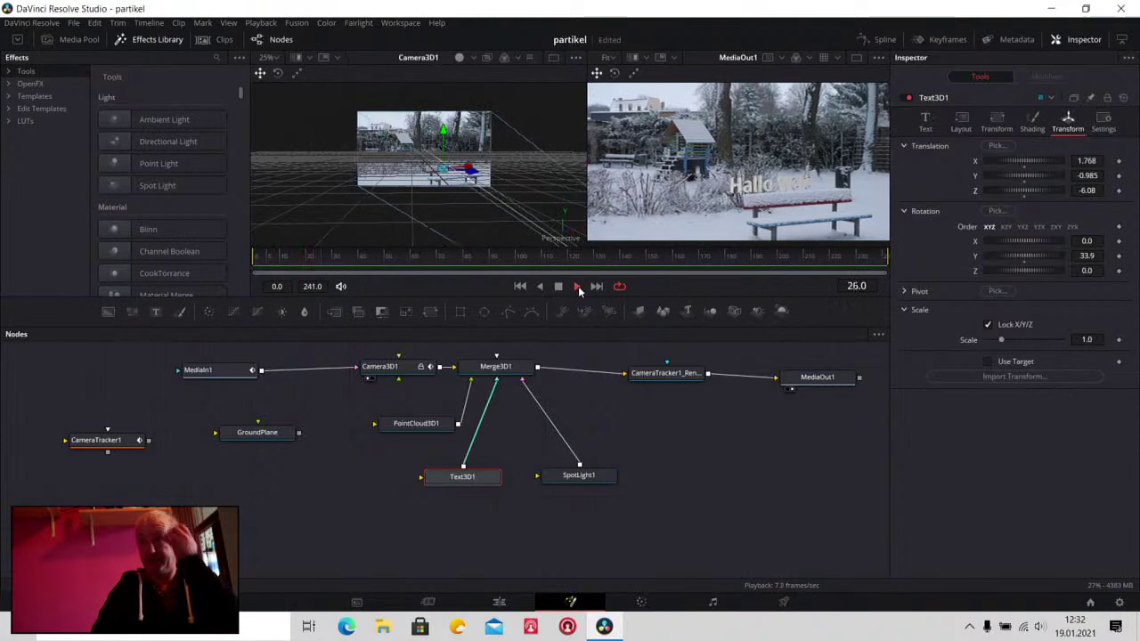
click(559, 286)
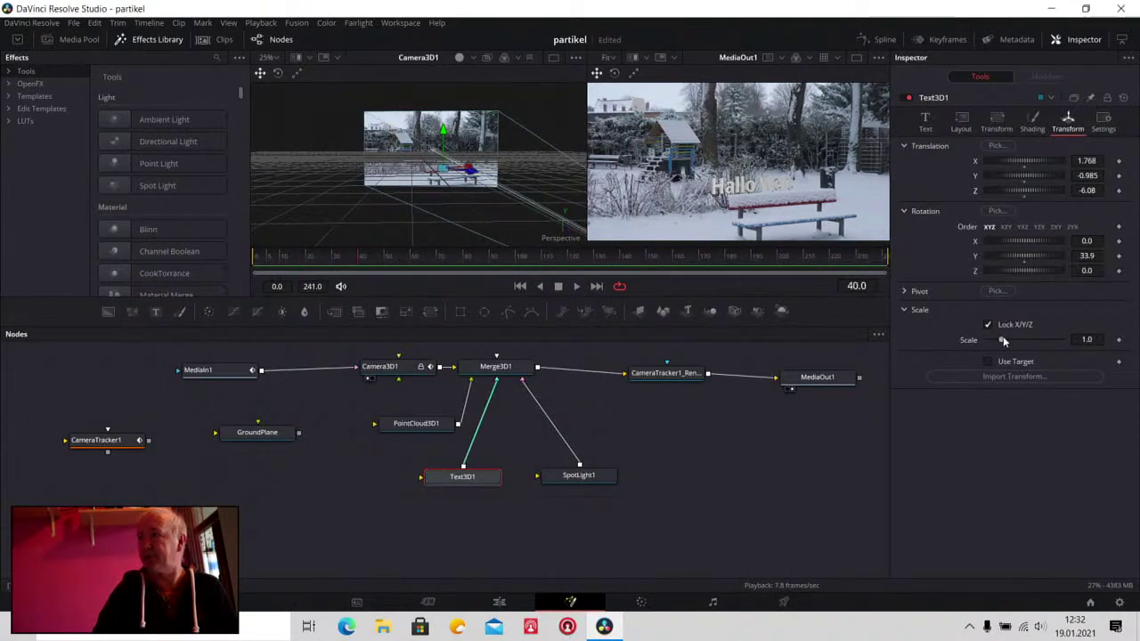
Enlarge the Hallo Welt text to scale 2.638 and play back to check it
drag(1002, 341, 1028, 345)
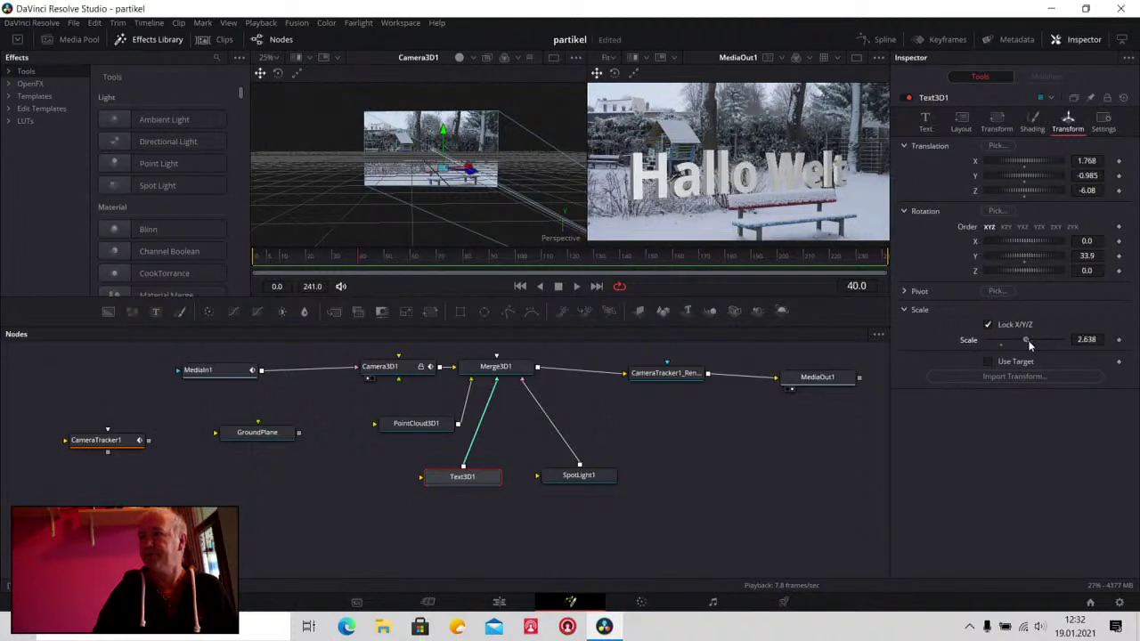
click(576, 286)
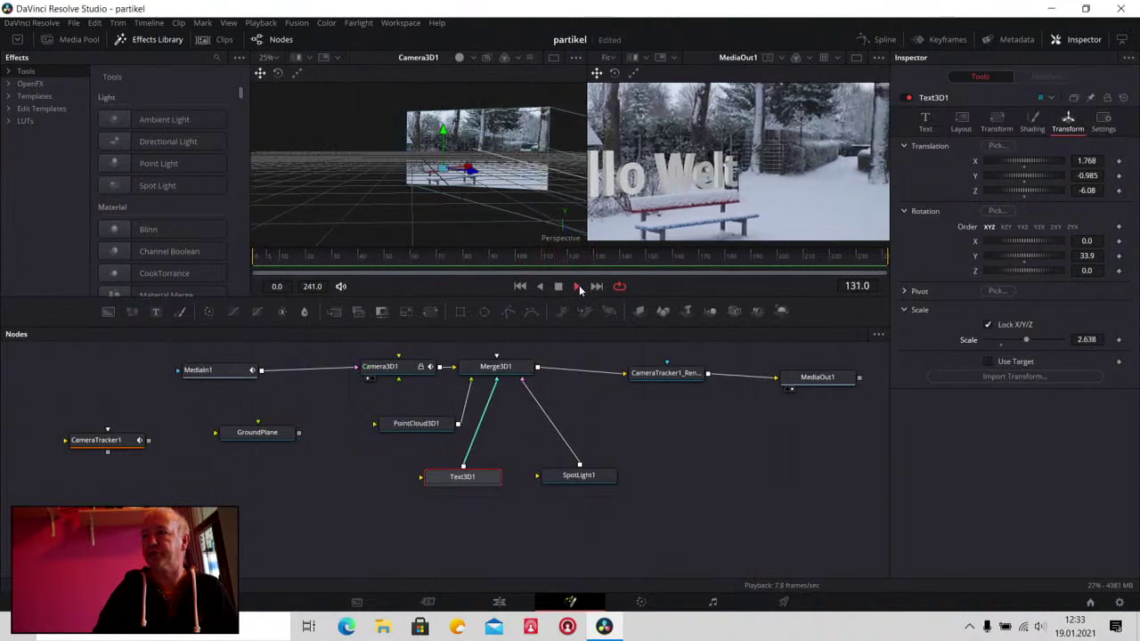
click(577, 287)
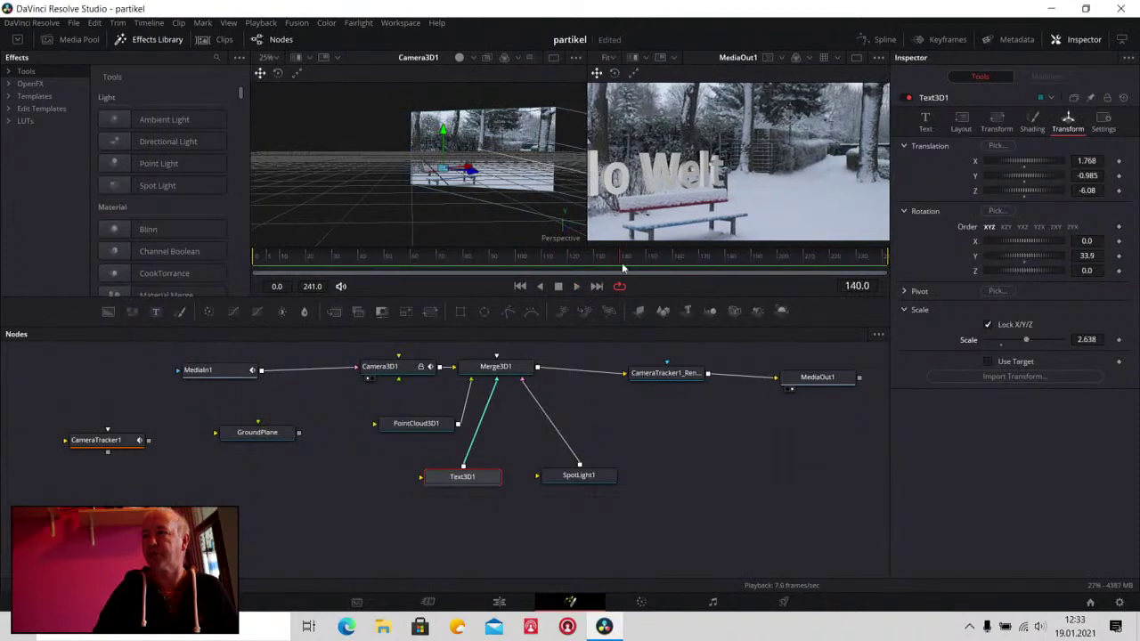
drag(623, 267, 396, 264)
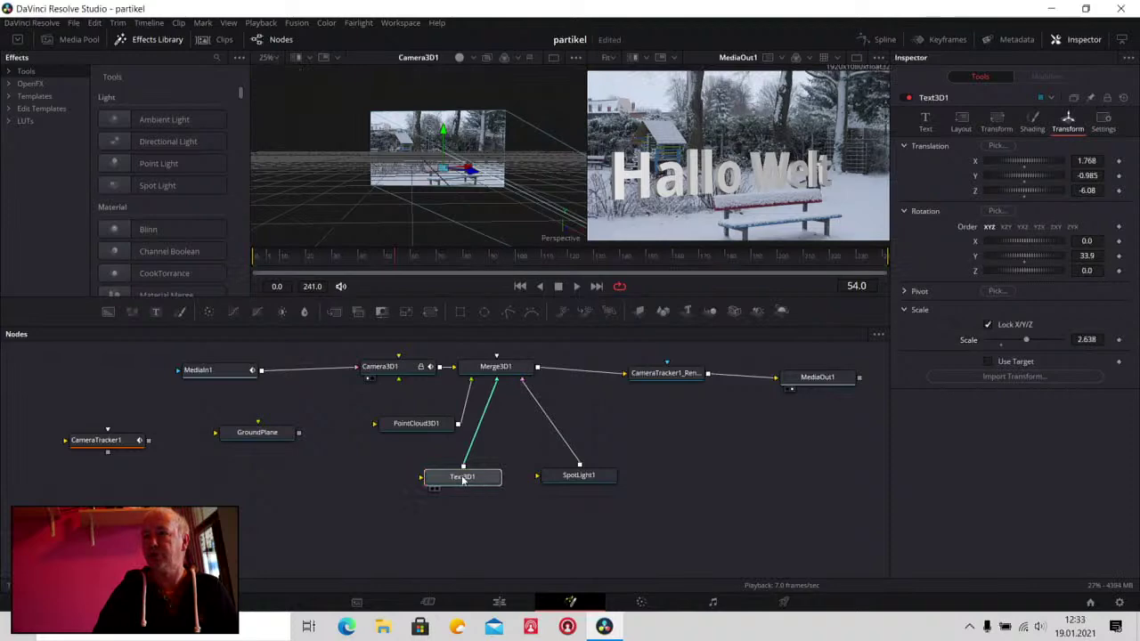
Try inserting a transform node between Text3D1 and Merge3D1, then delete it and reselect Text3D1
drag(455, 473, 472, 487)
mouse_move(430, 311)
mouse_down()
mouse_move(495, 450)
mouse_move(346, 467)
mouse_up()
key(Delete)
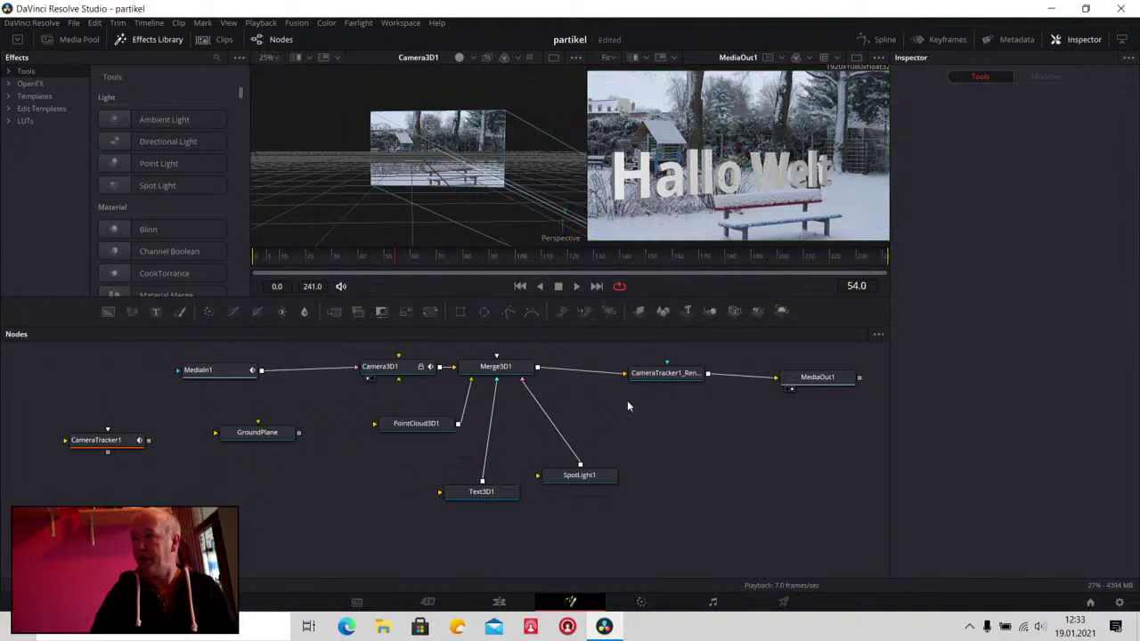
click(494, 496)
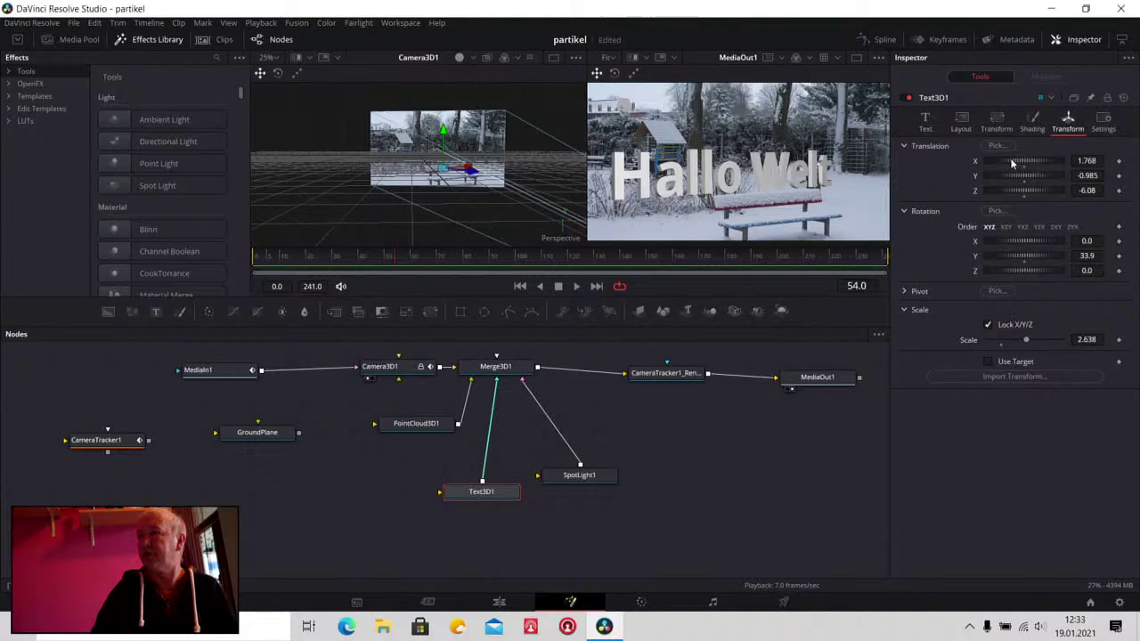
Move the text to X 2.986 and Z -6.95, then play the animation from the start
mouse_move(1010, 157)
mouse_down()
mouse_move(1028, 165)
mouse_move(1019, 181)
mouse_up()
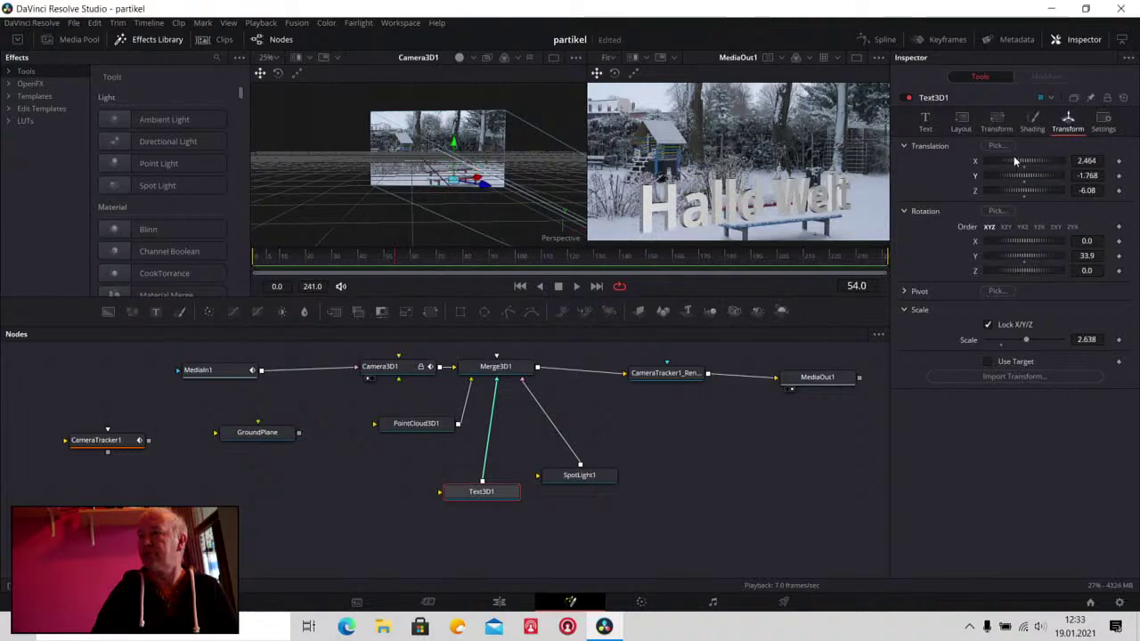
drag(1014, 158, 1025, 185)
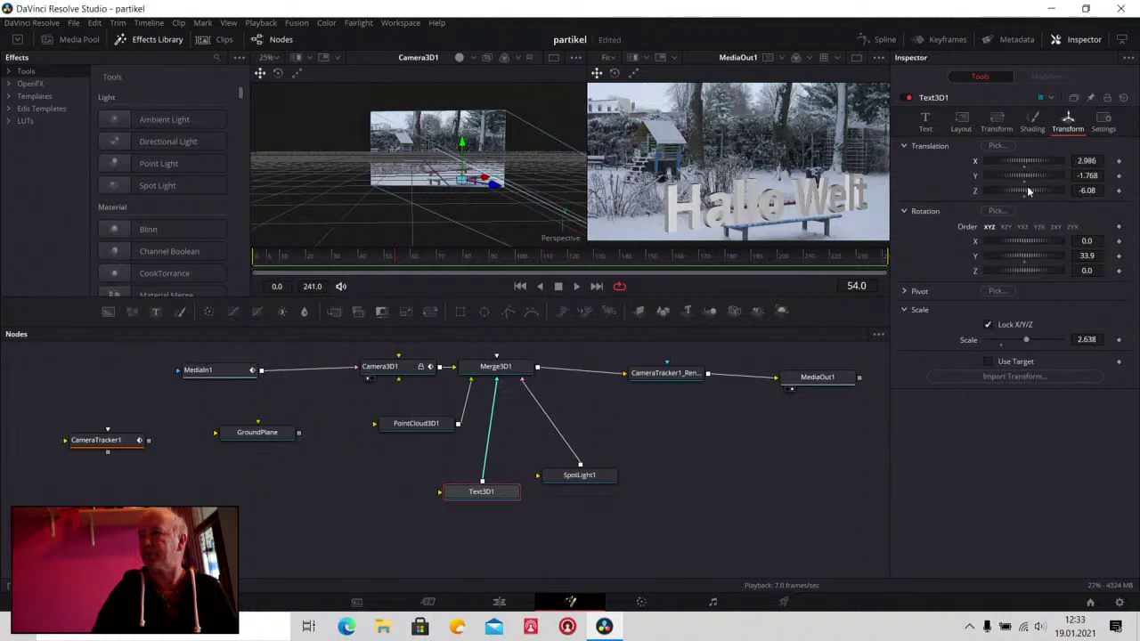
drag(1028, 191, 1024, 190)
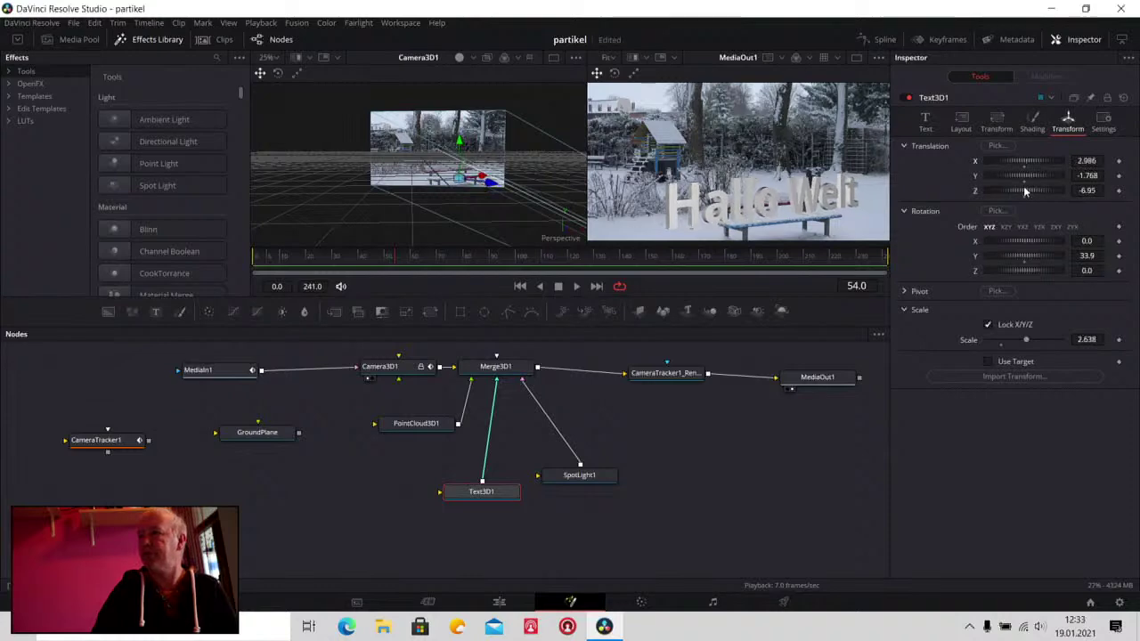
click(576, 286)
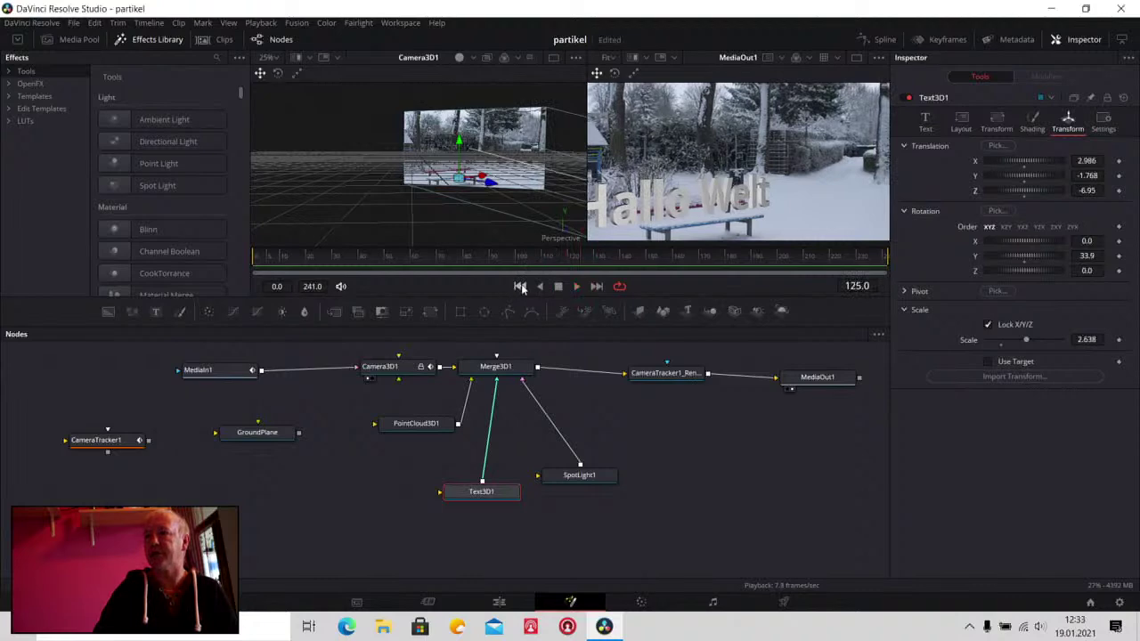
click(521, 286)
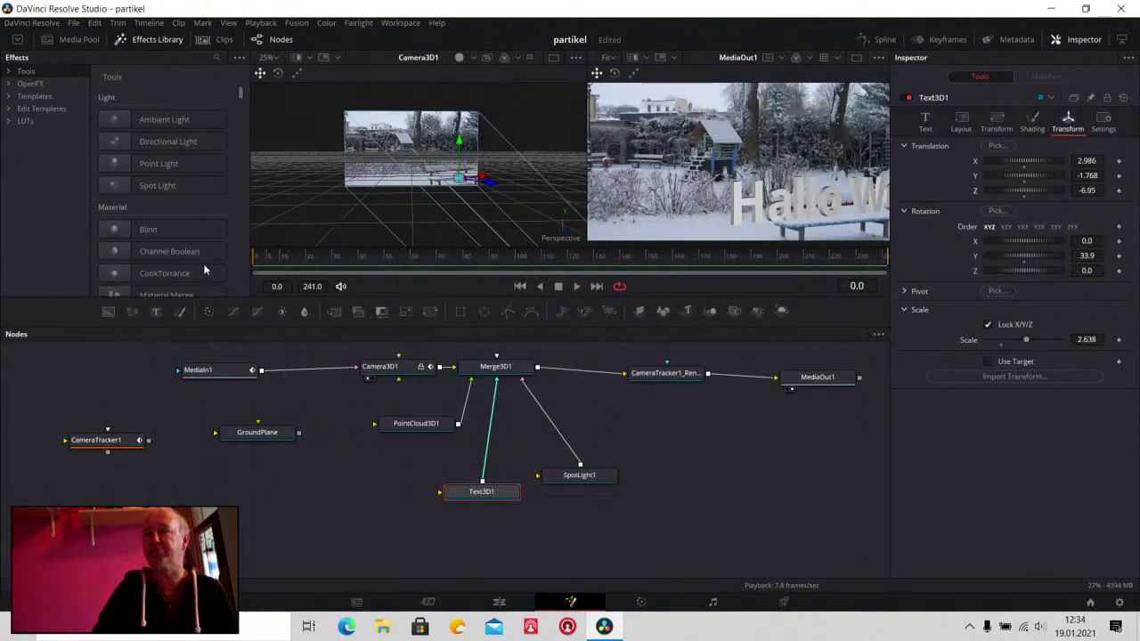
Bring the Big_Fire clip into the node graph and feed it into a new ImagePlane3D
click(79, 39)
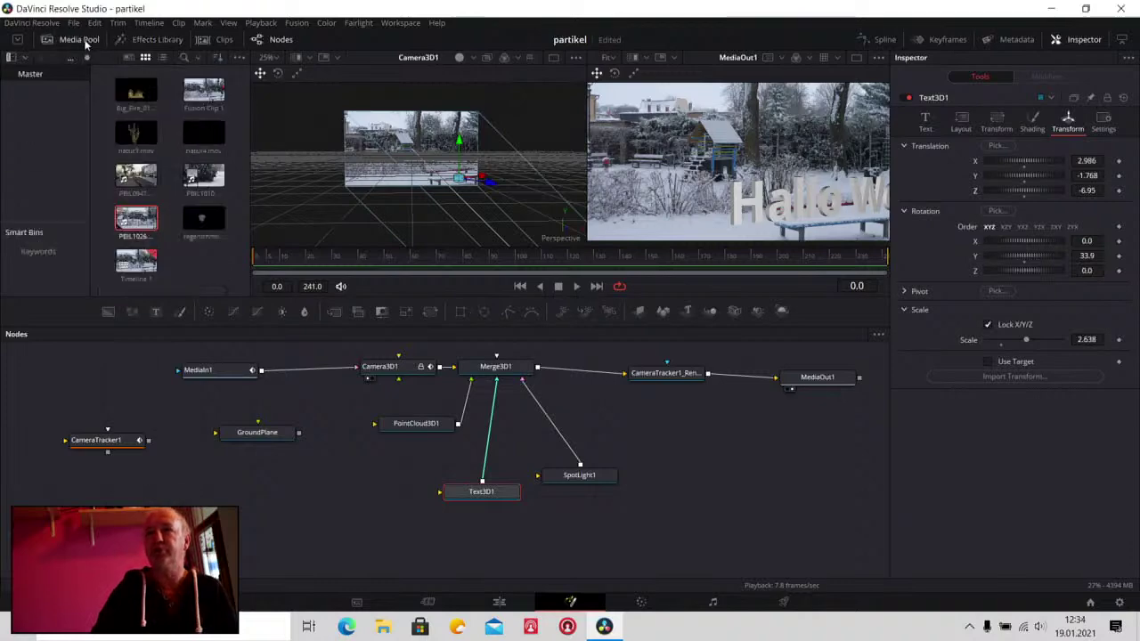
mouse_move(136, 89)
mouse_down()
mouse_move(723, 467)
mouse_move(588, 527)
mouse_up()
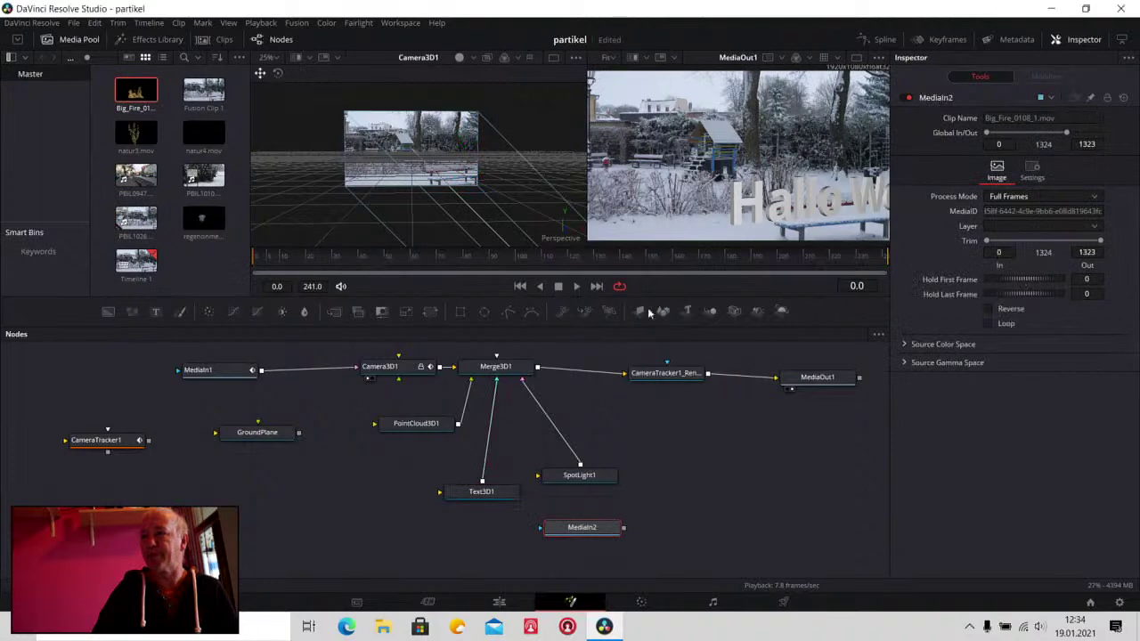
drag(639, 312, 690, 527)
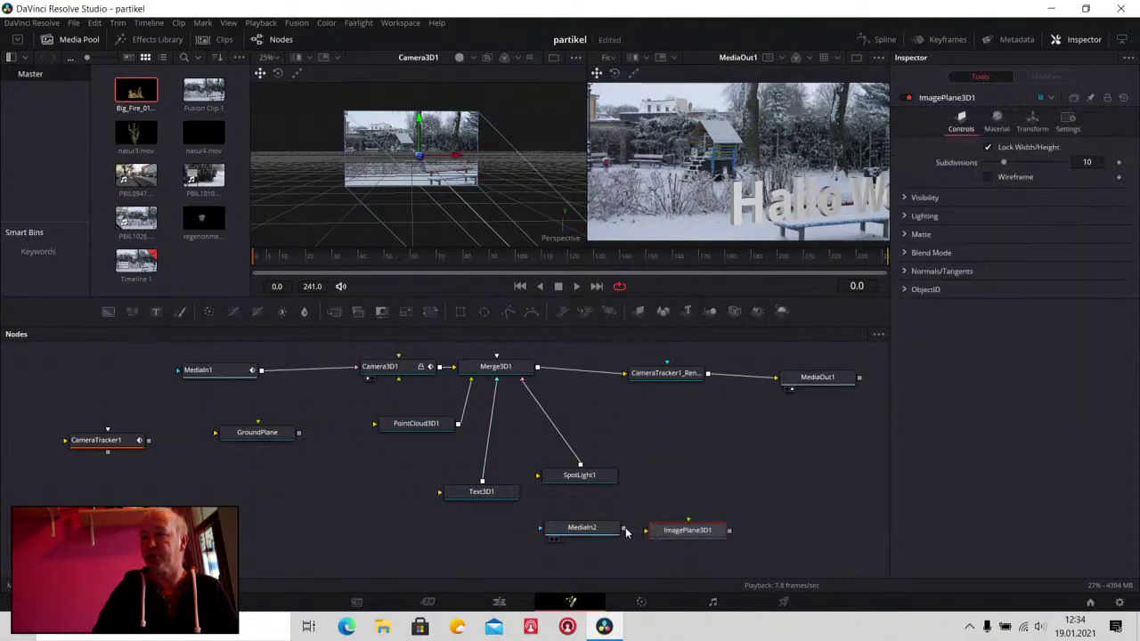
mouse_move(625, 528)
mouse_down()
mouse_move(690, 532)
mouse_move(506, 370)
mouse_up()
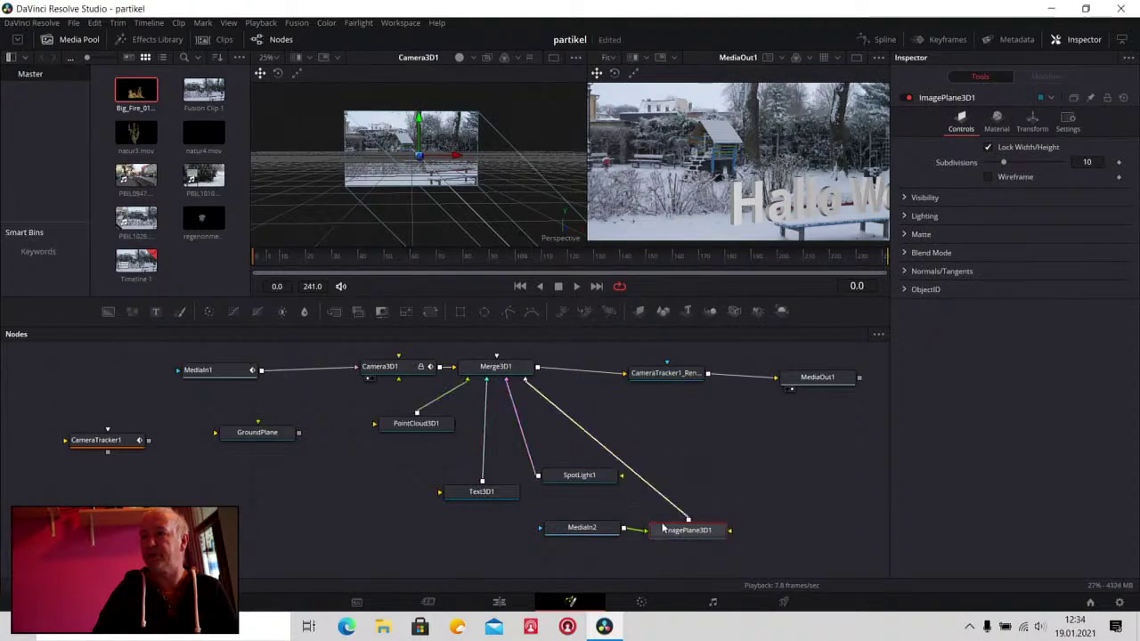
drag(588, 535, 556, 538)
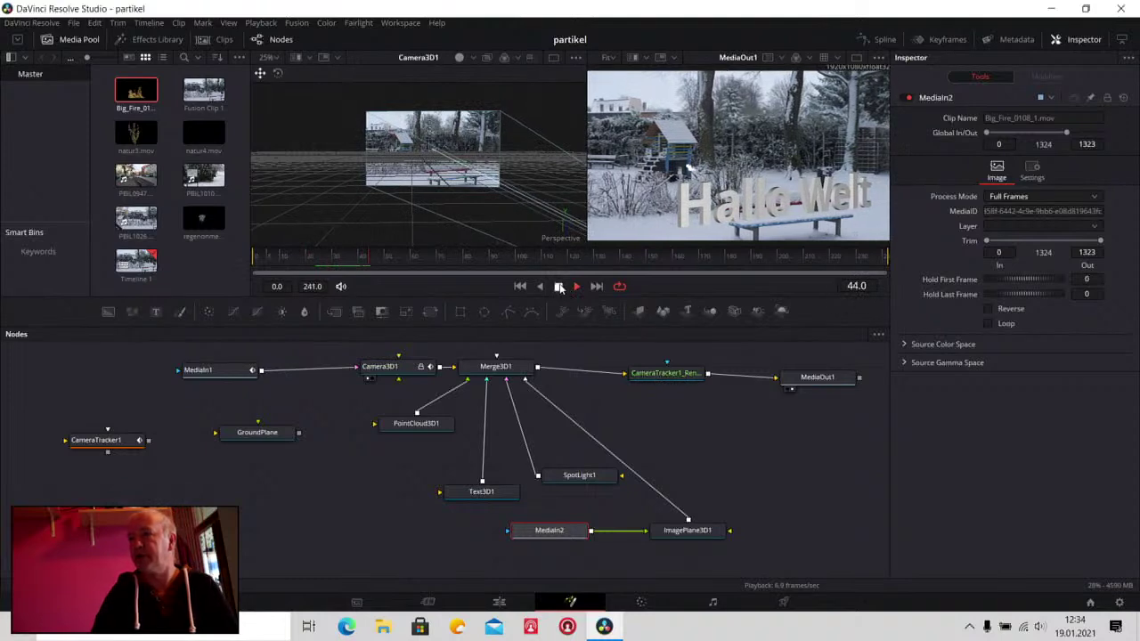
click(558, 286)
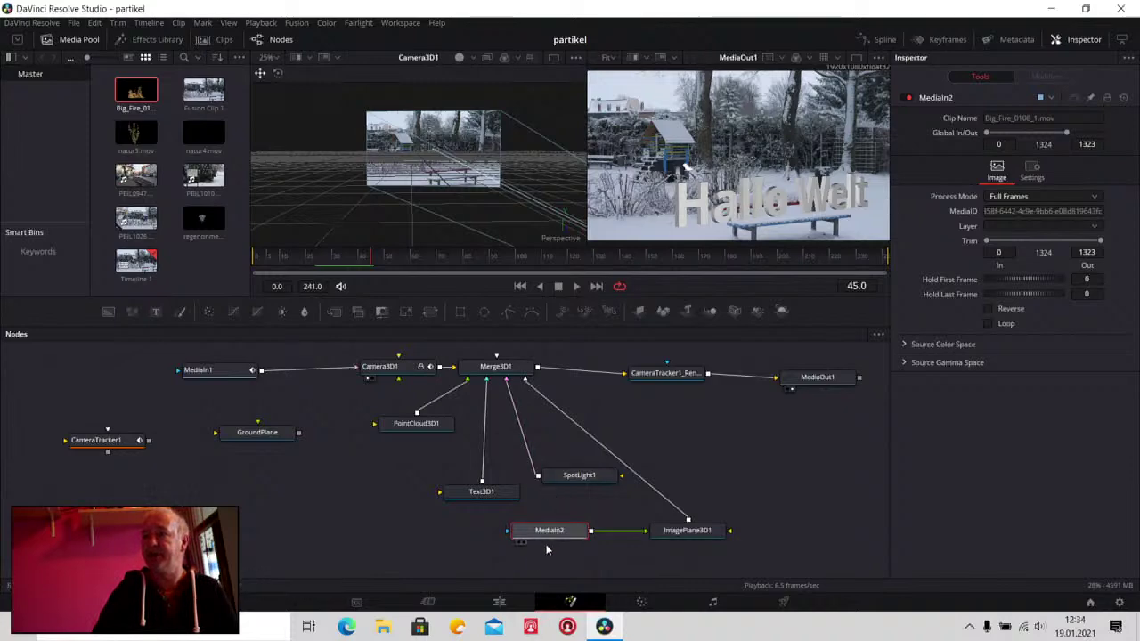
drag(550, 537, 528, 537)
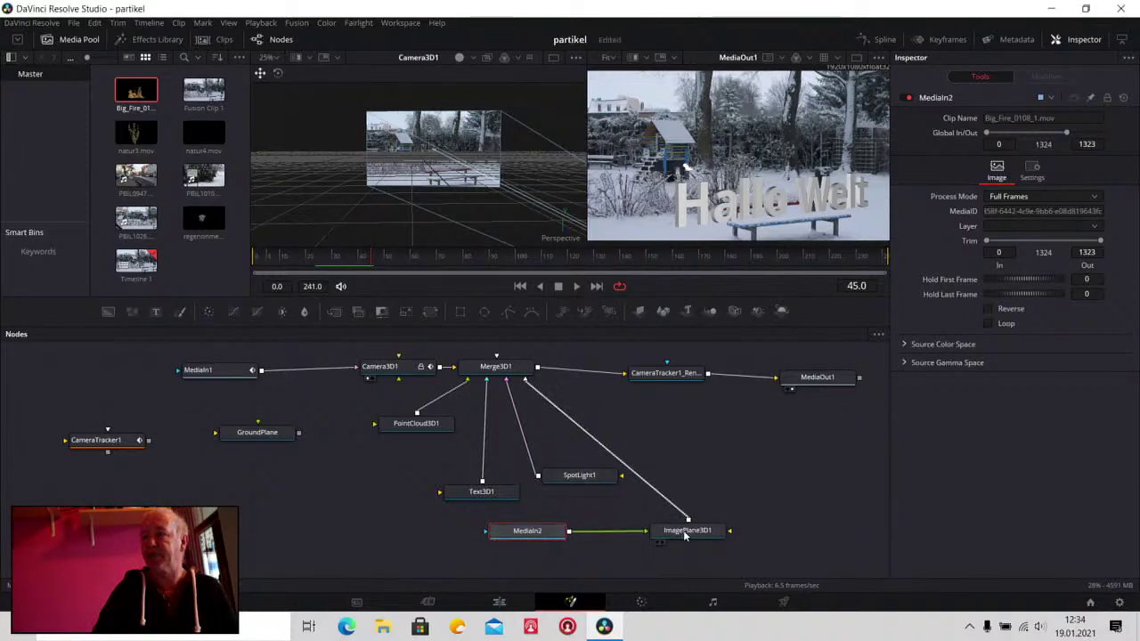
Scale the fire image plane to 5 and move it to Translation X 1.1
click(685, 533)
click(1033, 126)
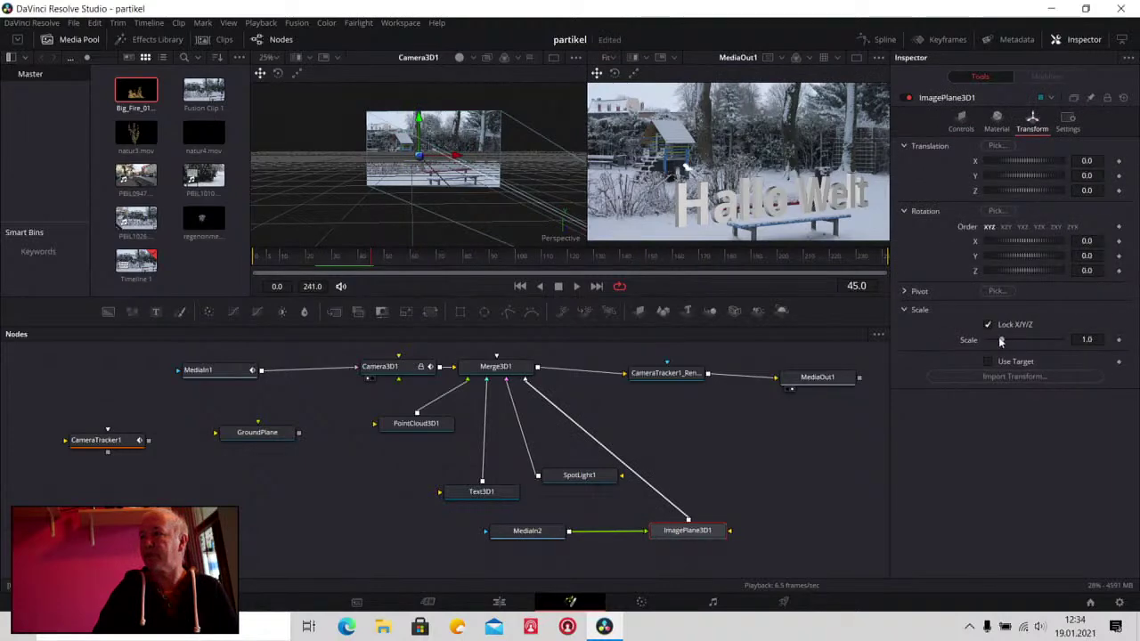
drag(1001, 340, 1067, 341)
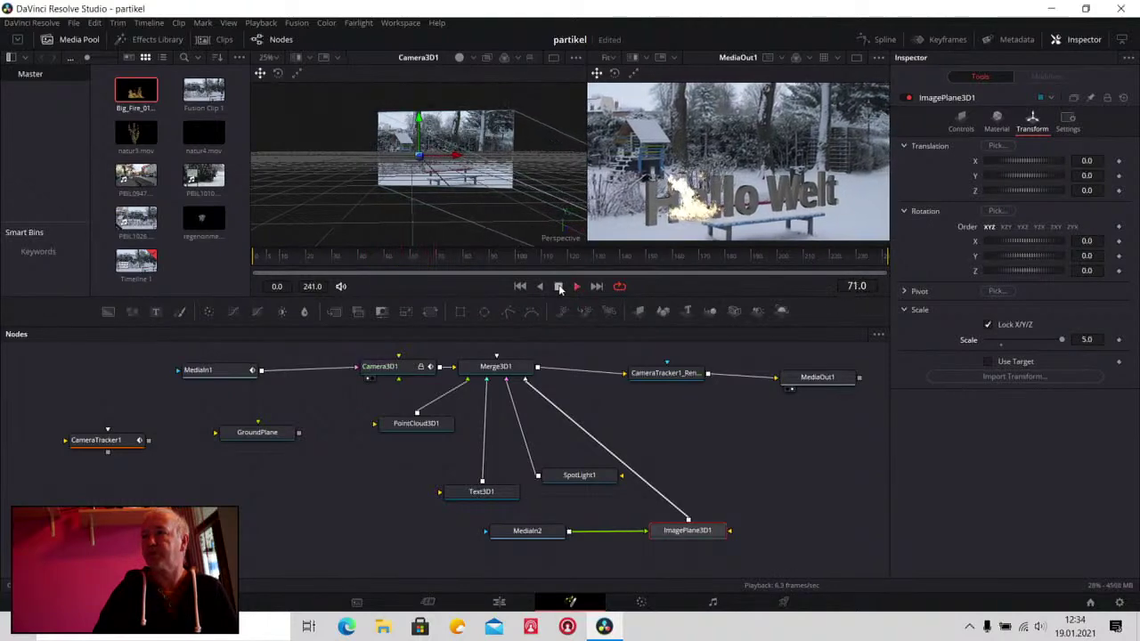
click(576, 286)
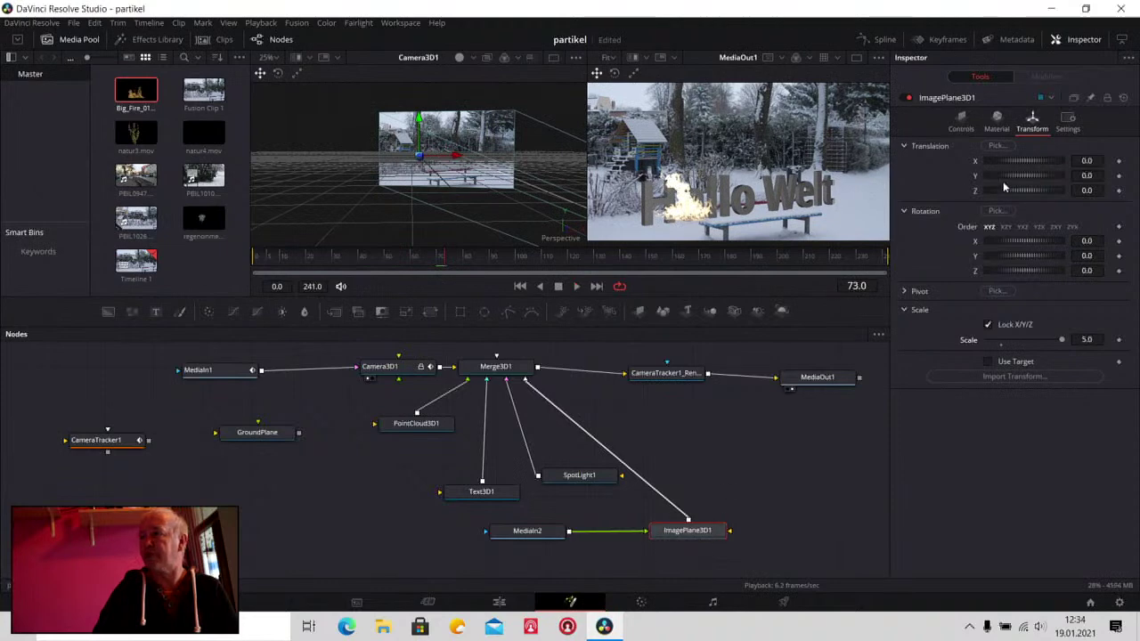
drag(999, 161, 1023, 167)
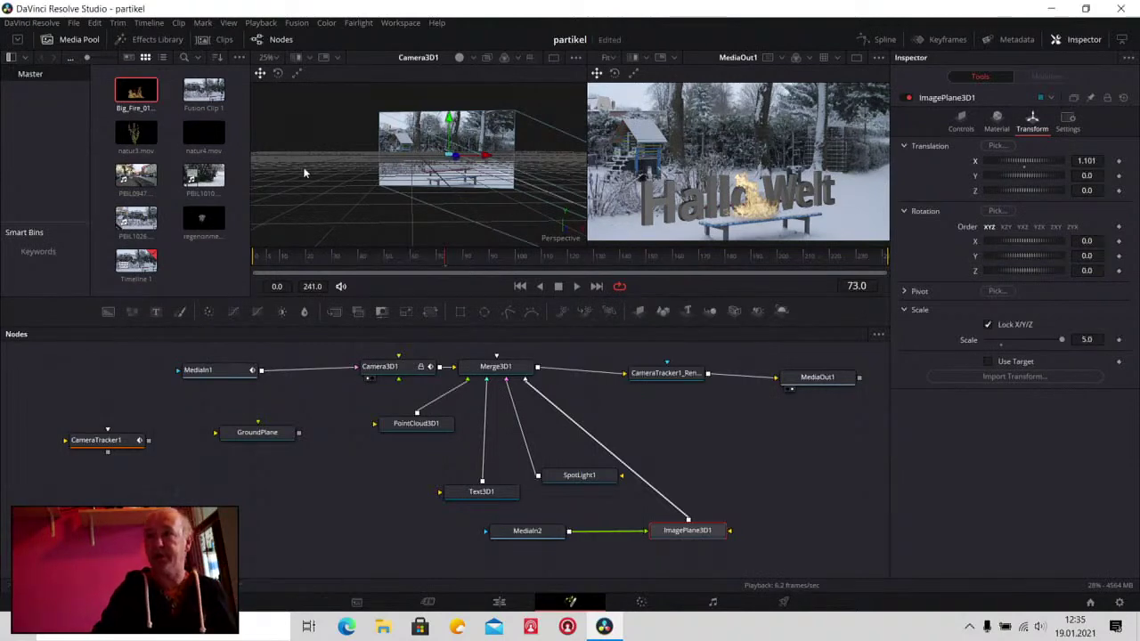
mouse_move(302, 167)
mouse_down()
mouse_move(527, 184)
mouse_move(529, 196)
mouse_up()
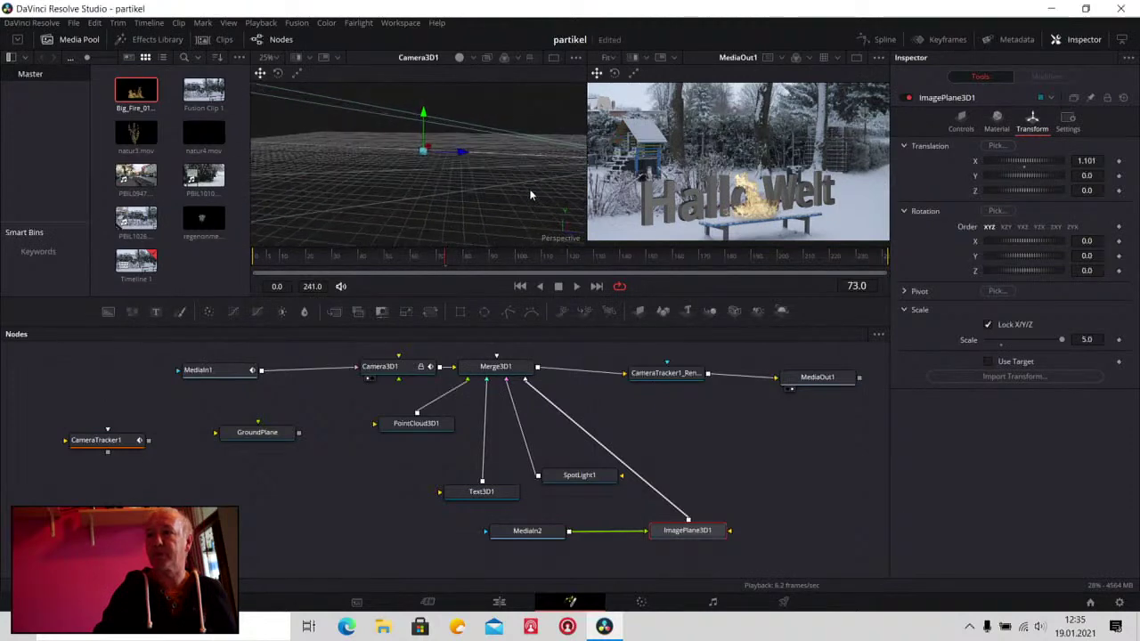
View Merge3D1 in the left viewer, orbit the scene, and nudge the text's Translation Z to -6.81
click(522, 370)
key(1)
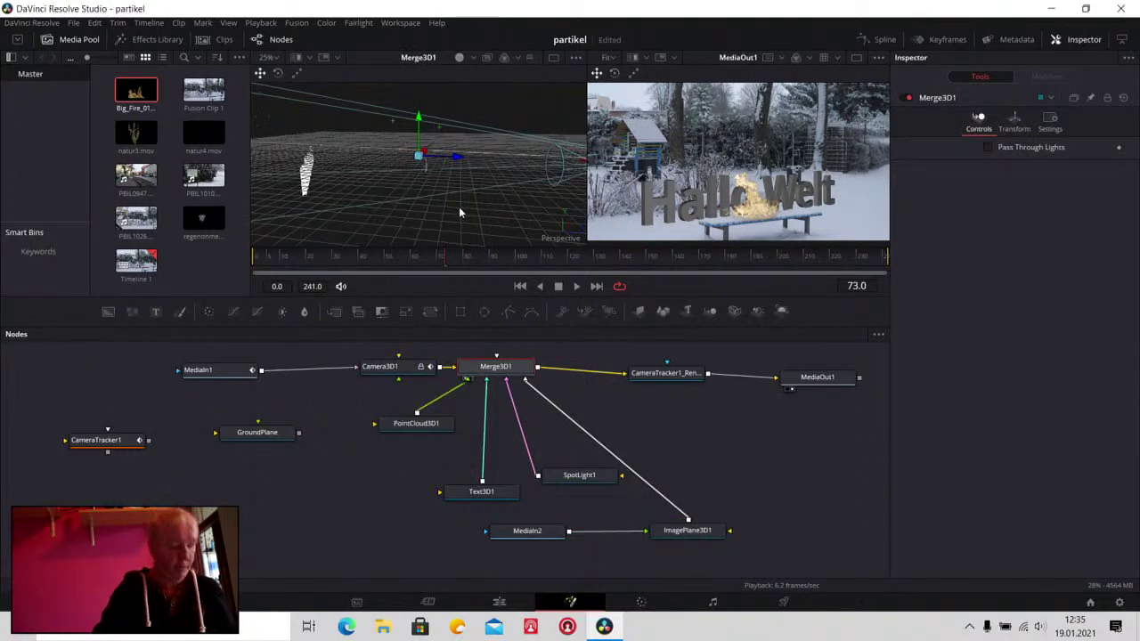
mouse_move(459, 213)
mouse_down()
mouse_move(447, 204)
mouse_move(496, 214)
mouse_up()
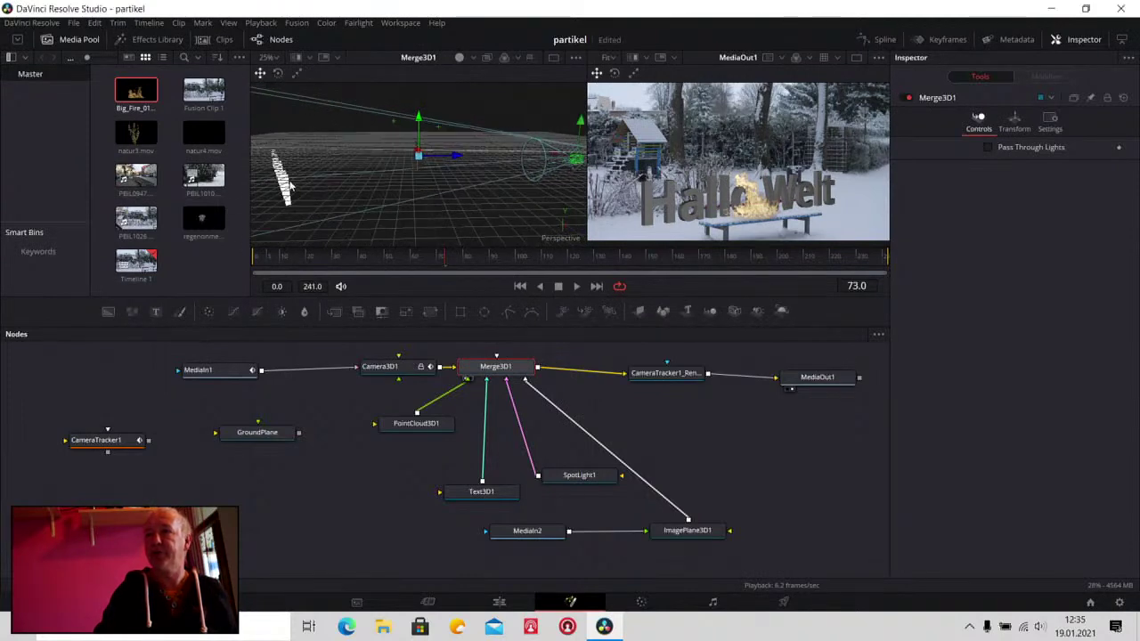
drag(447, 191, 278, 192)
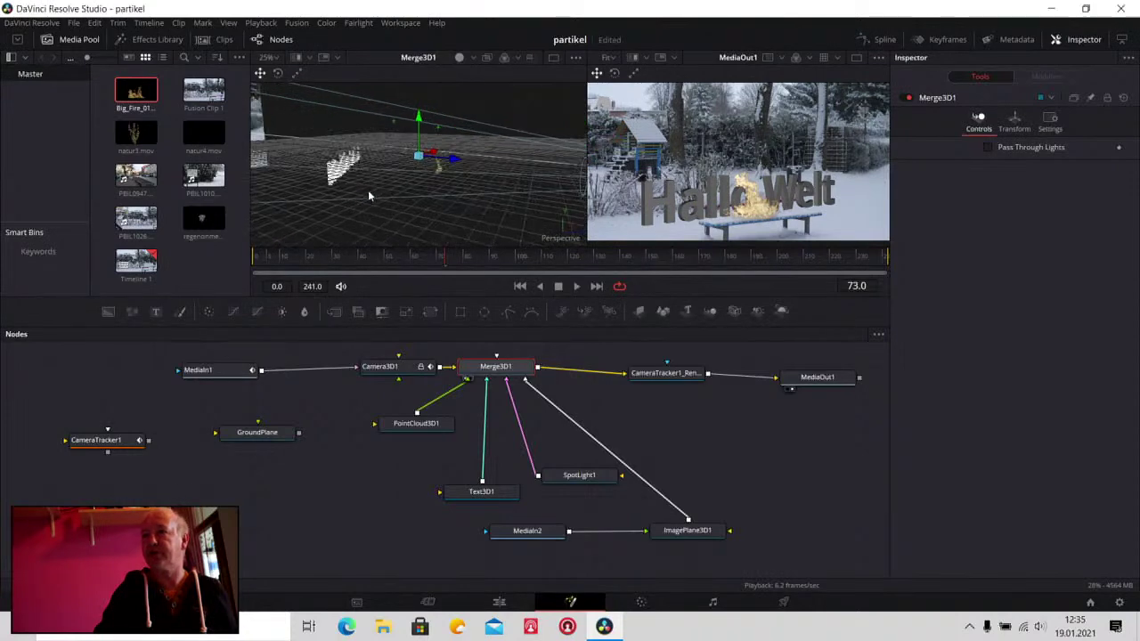
drag(501, 195, 389, 184)
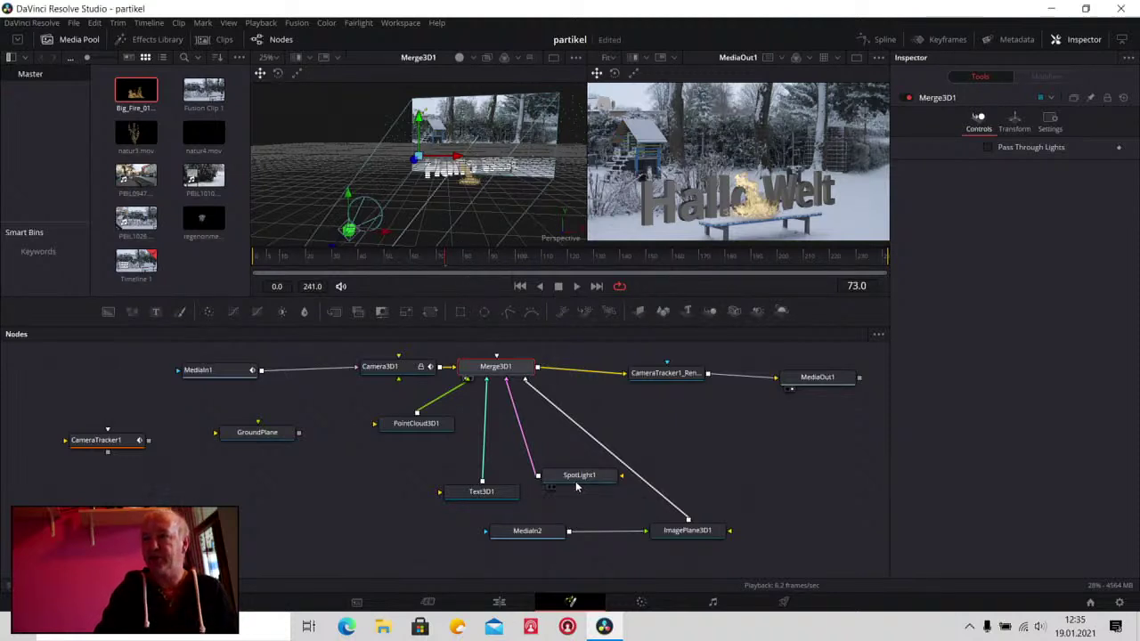
click(496, 495)
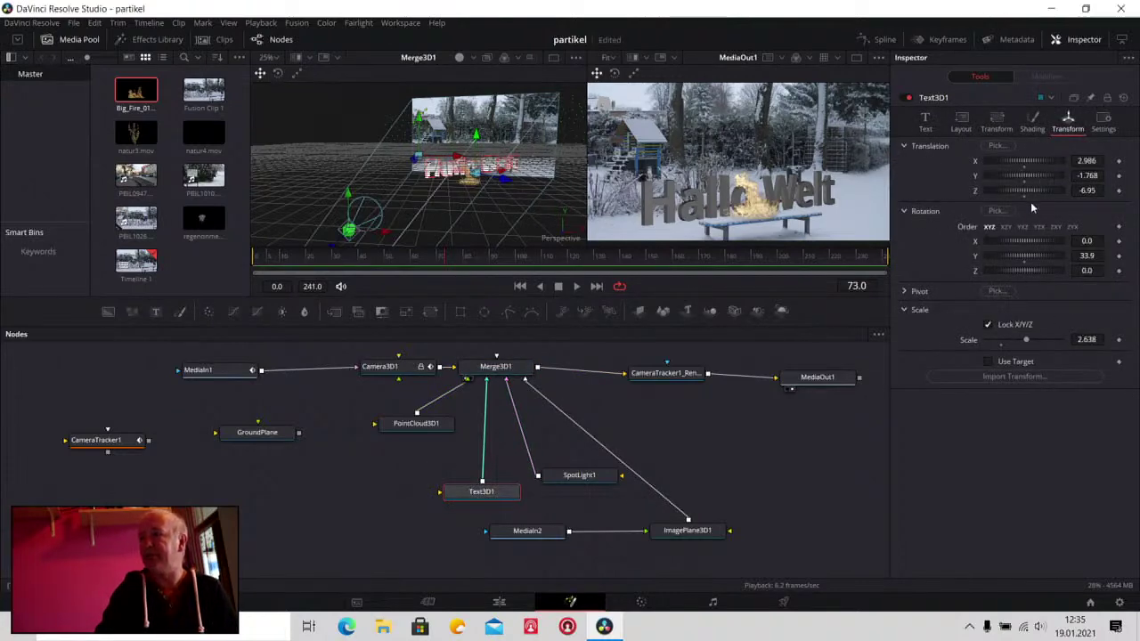
mouse_move(1035, 192)
mouse_down()
mouse_move(1054, 192)
mouse_move(1036, 191)
mouse_up()
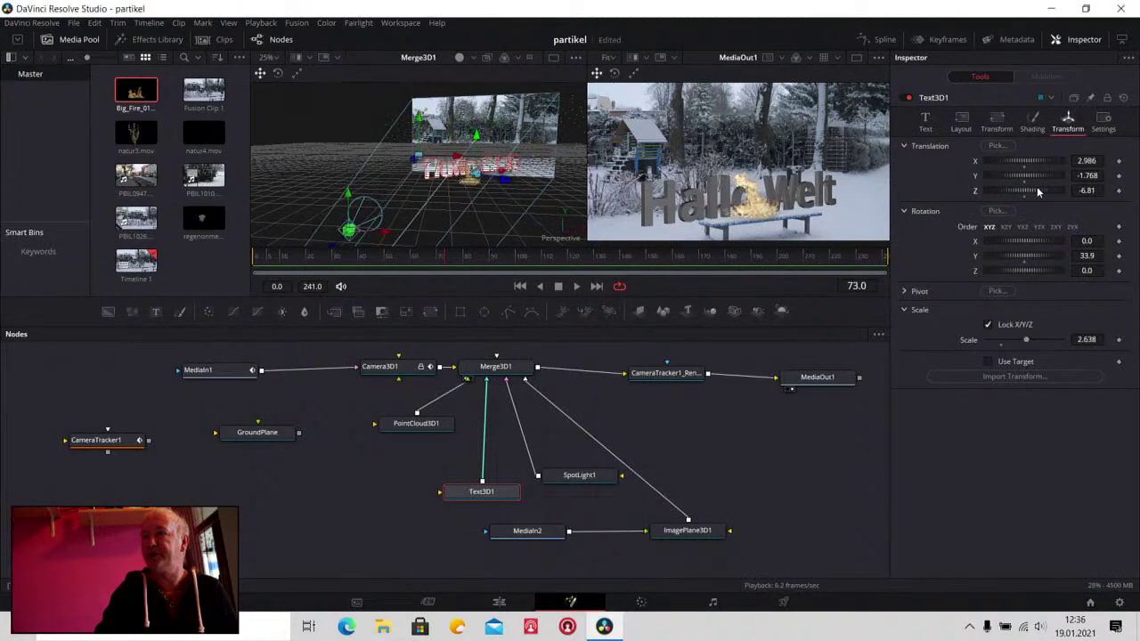
Test the render with lighting and shadows off and the spotlight disconnected
click(667, 373)
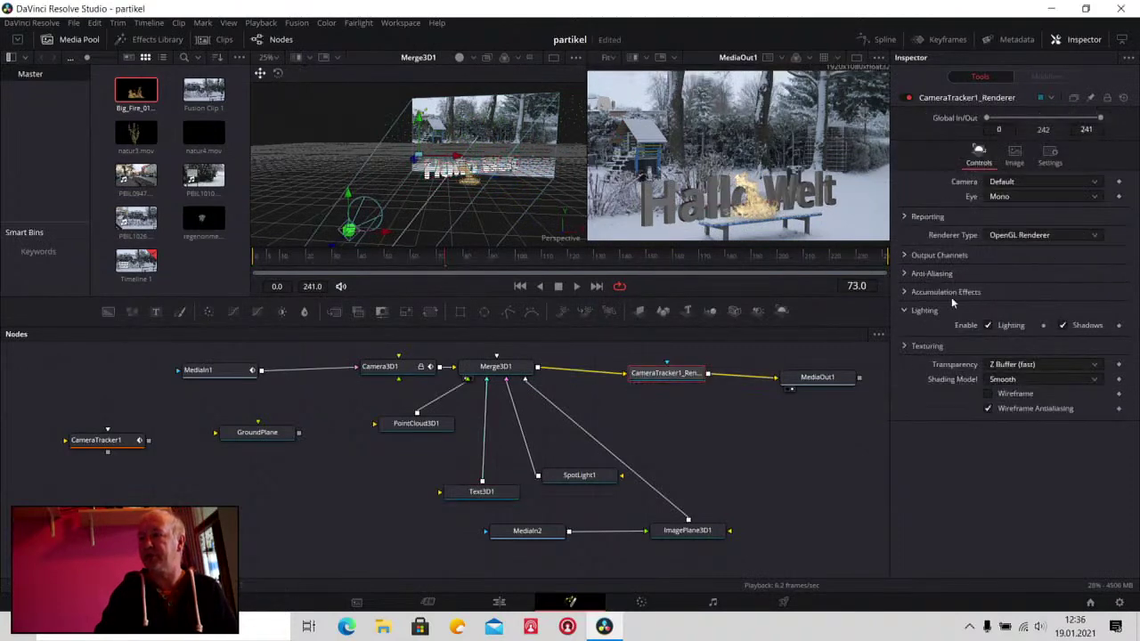
click(988, 325)
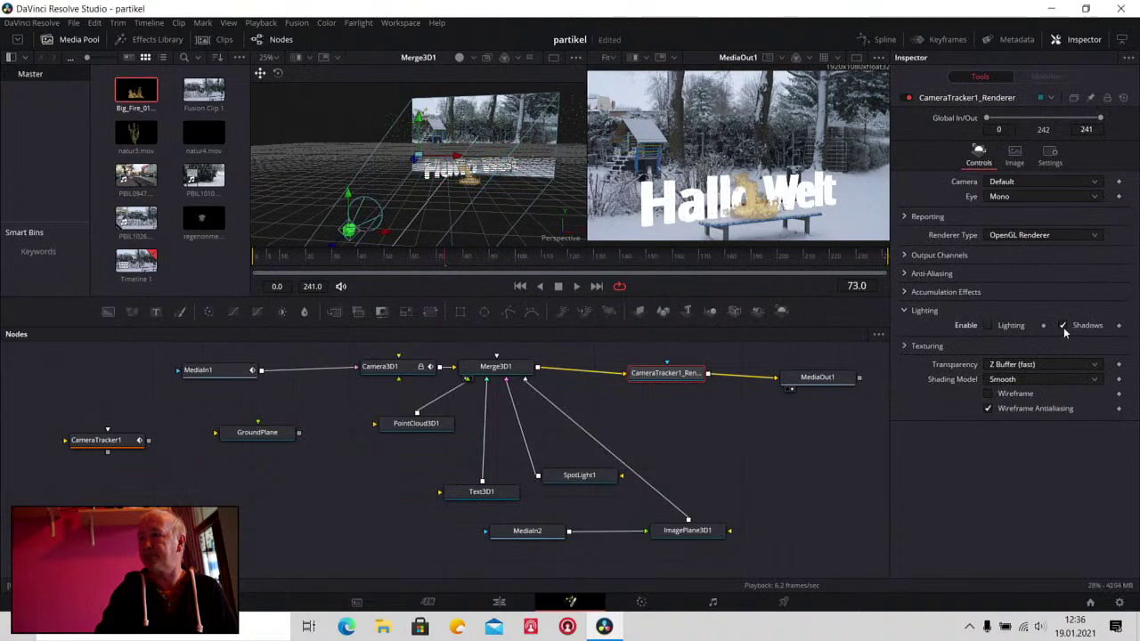
click(1062, 326)
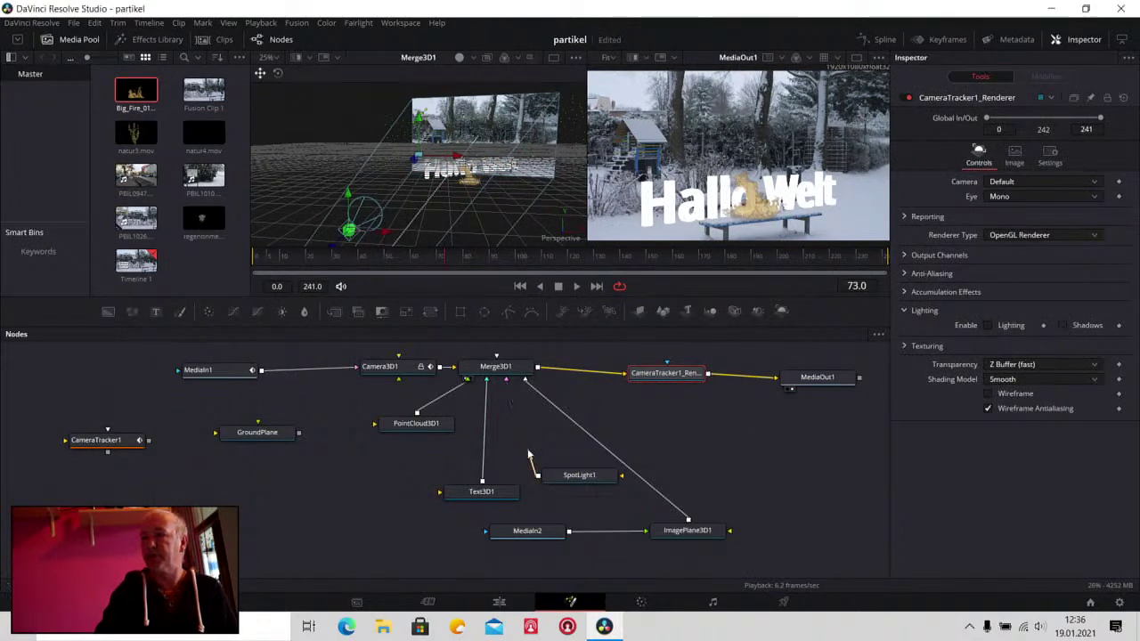
drag(528, 454, 526, 448)
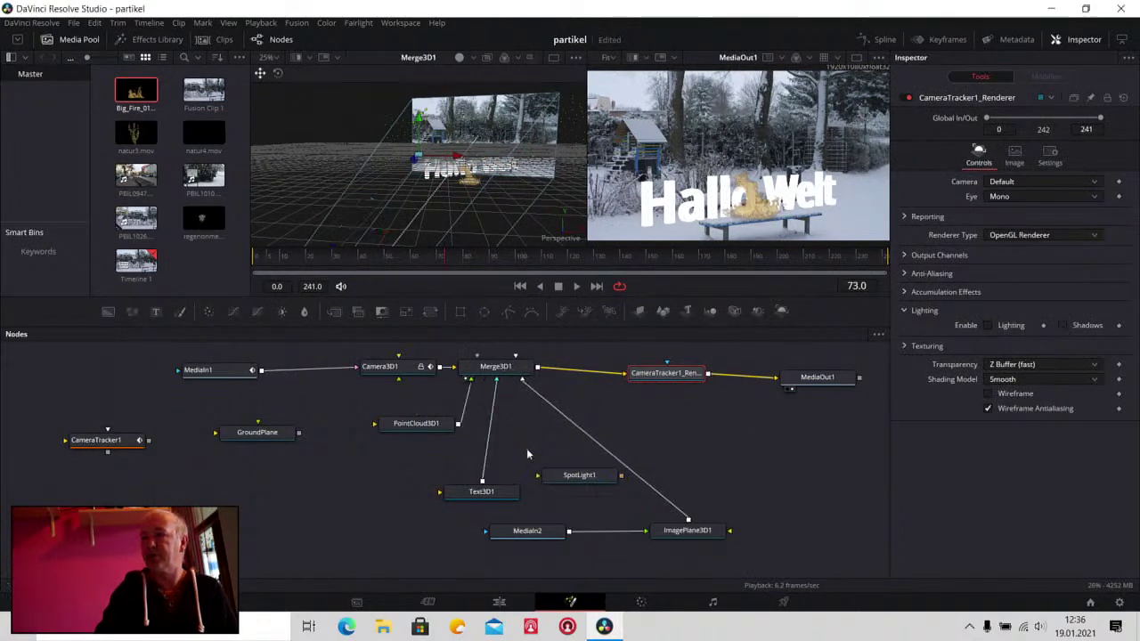
click(574, 286)
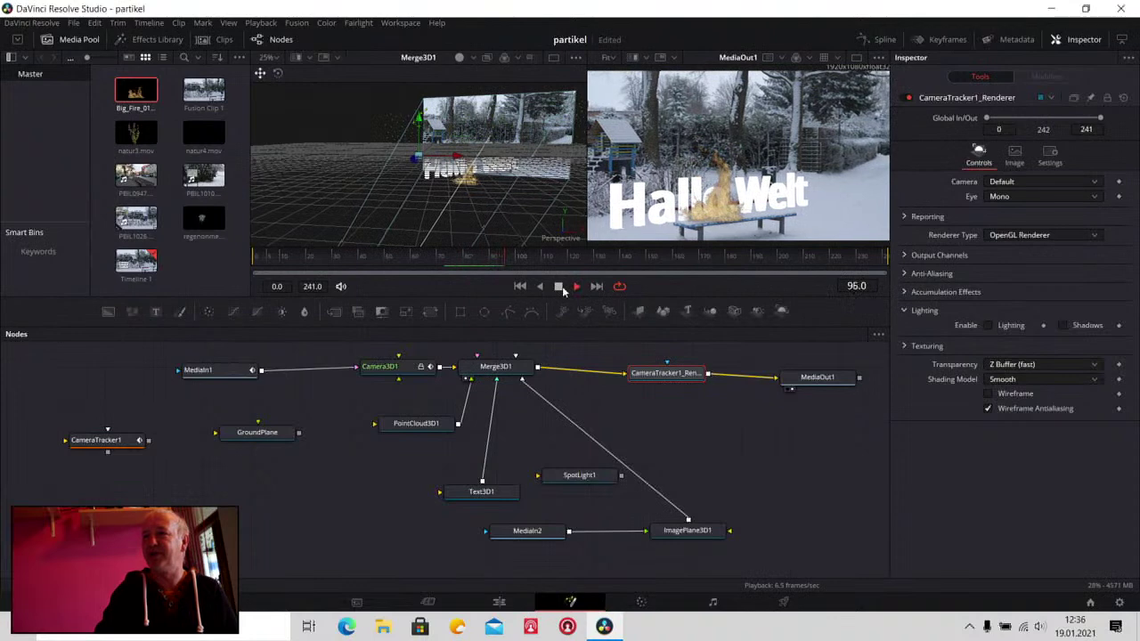
click(558, 287)
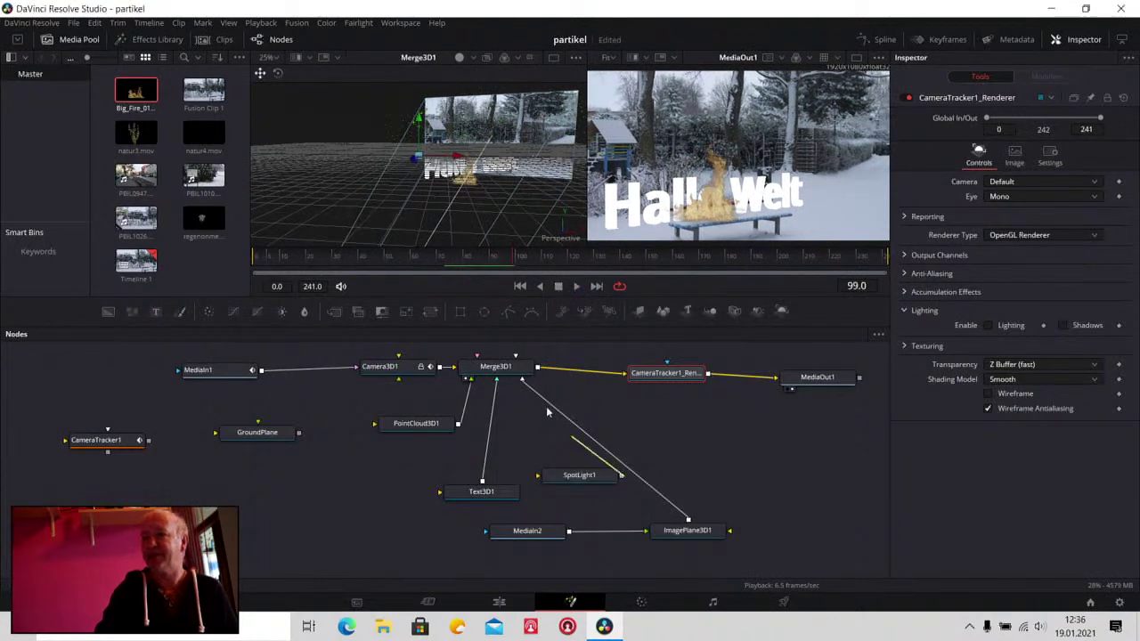
Reconnect the spotlight, enable Shadows in the renderer, and play the composite back to frame 0
drag(547, 412, 525, 372)
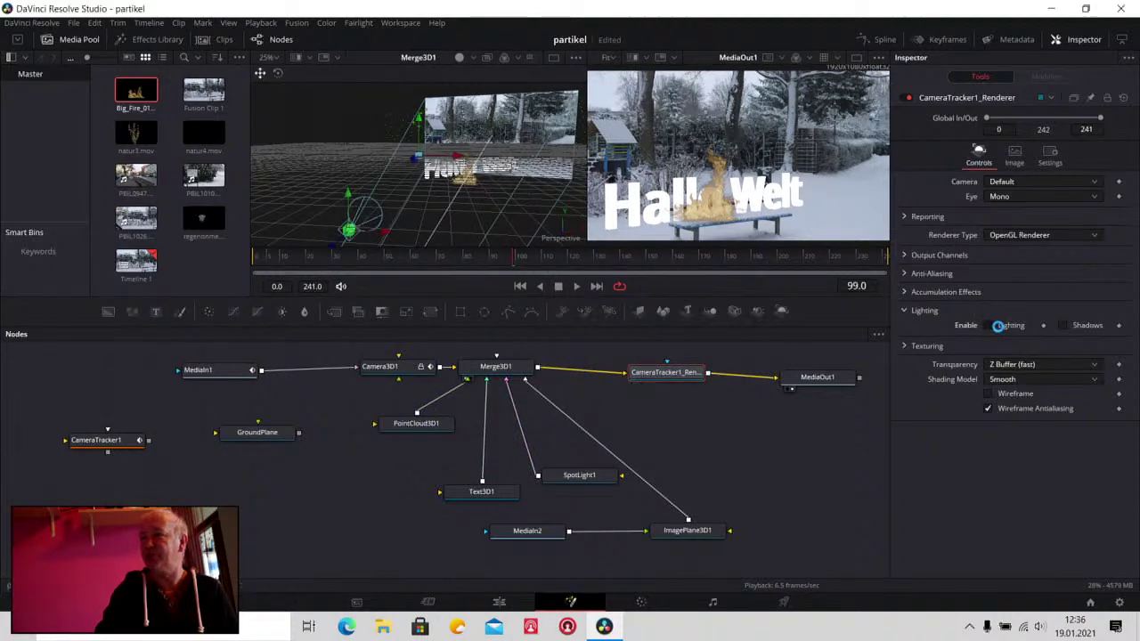
click(1061, 325)
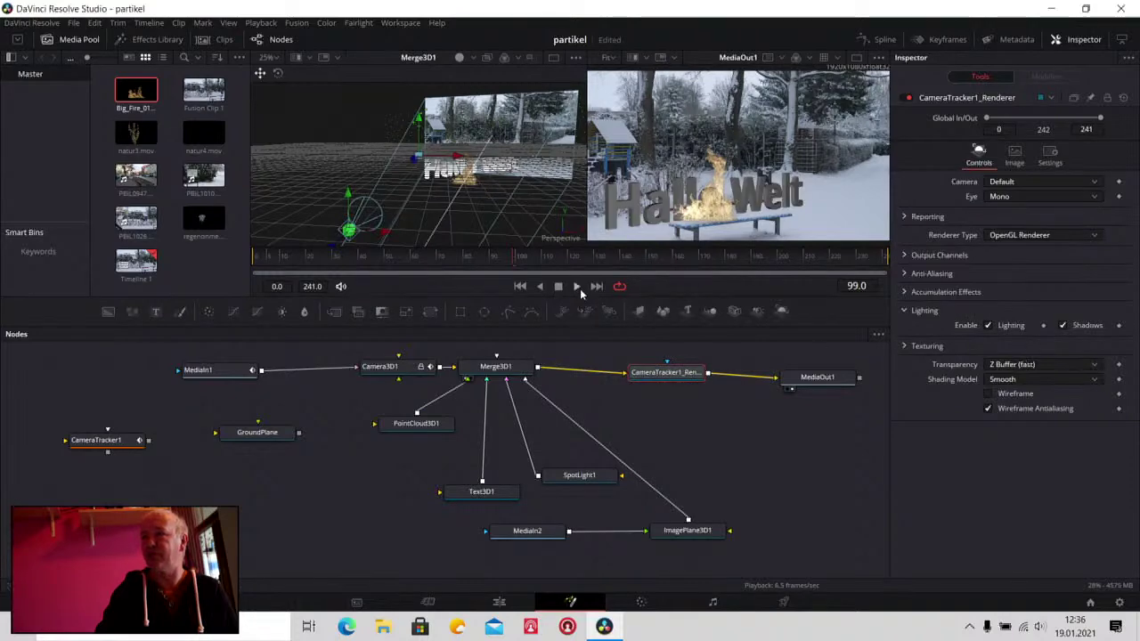
click(578, 285)
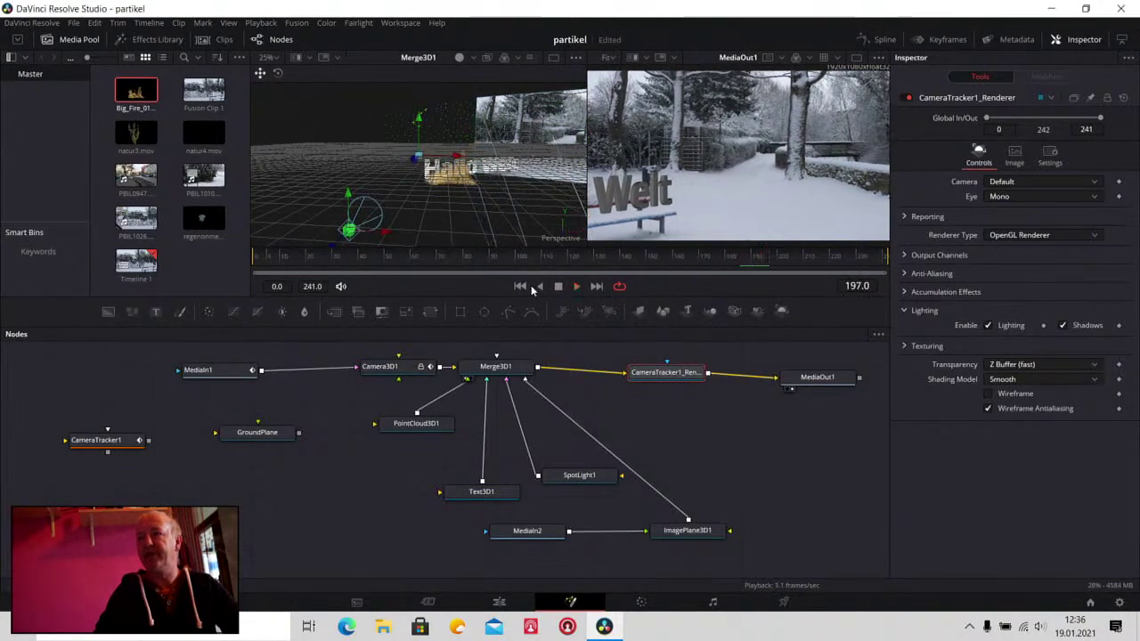
click(526, 288)
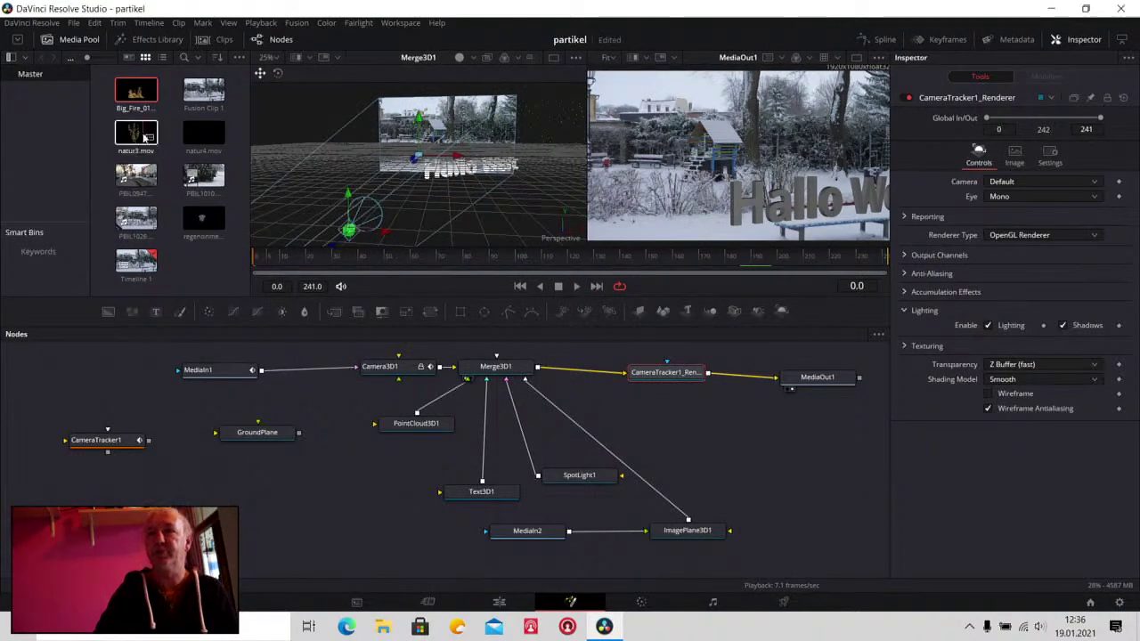
Bring natur3.mov into the node graph, test it on a Shape3D, then replace that with a new ImagePlane3D
mouse_move(145, 137)
mouse_down()
mouse_move(712, 434)
mouse_move(664, 429)
mouse_up()
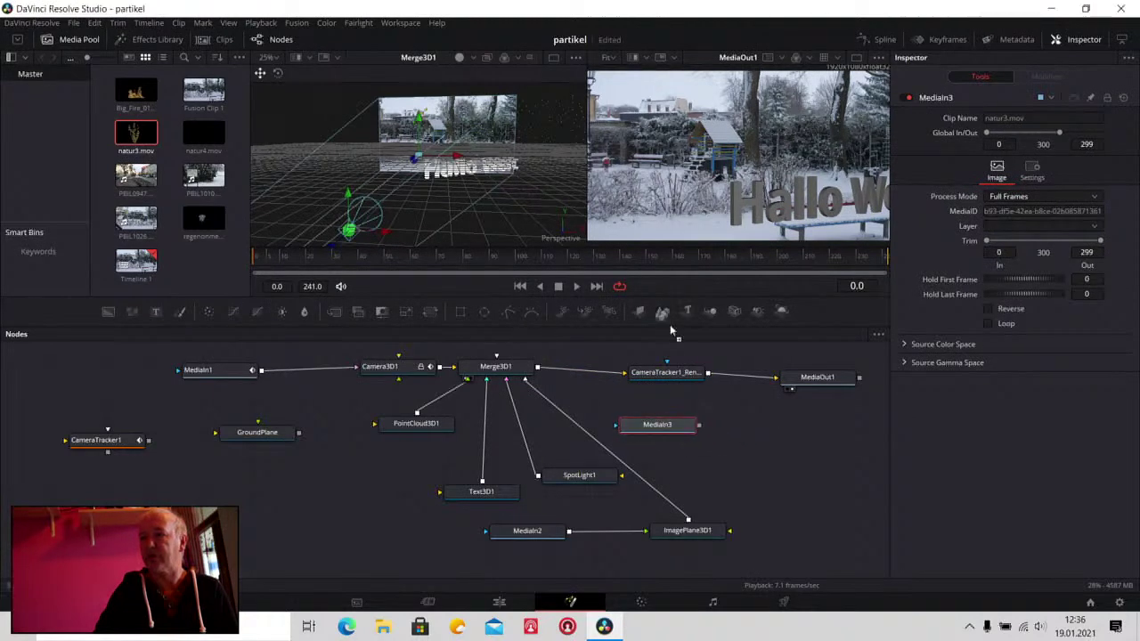
drag(672, 330, 767, 430)
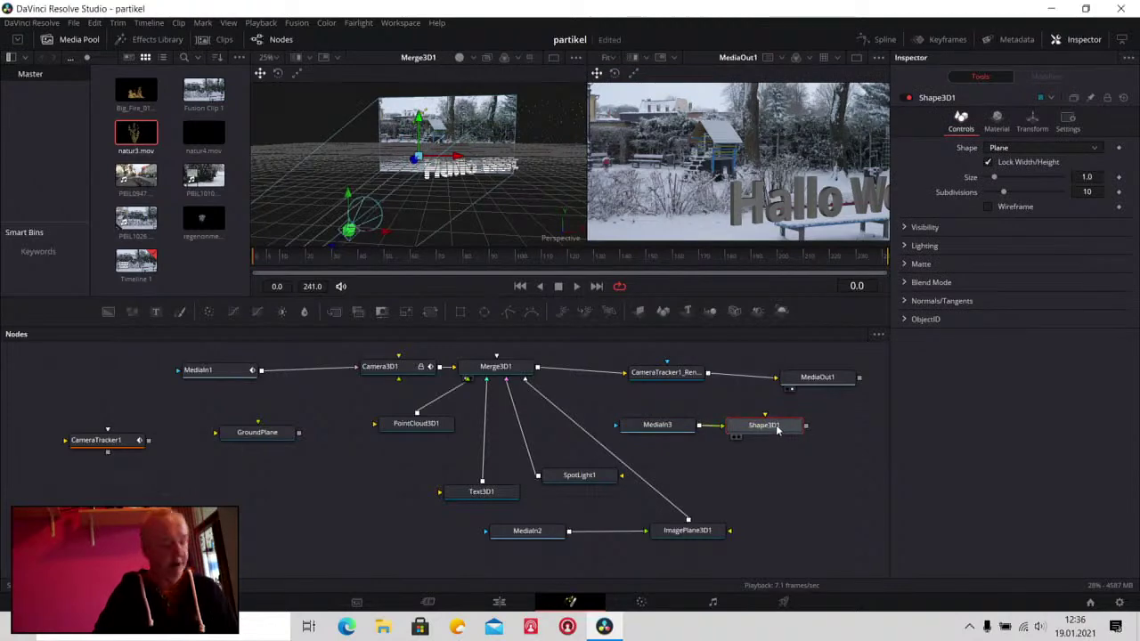
key(1)
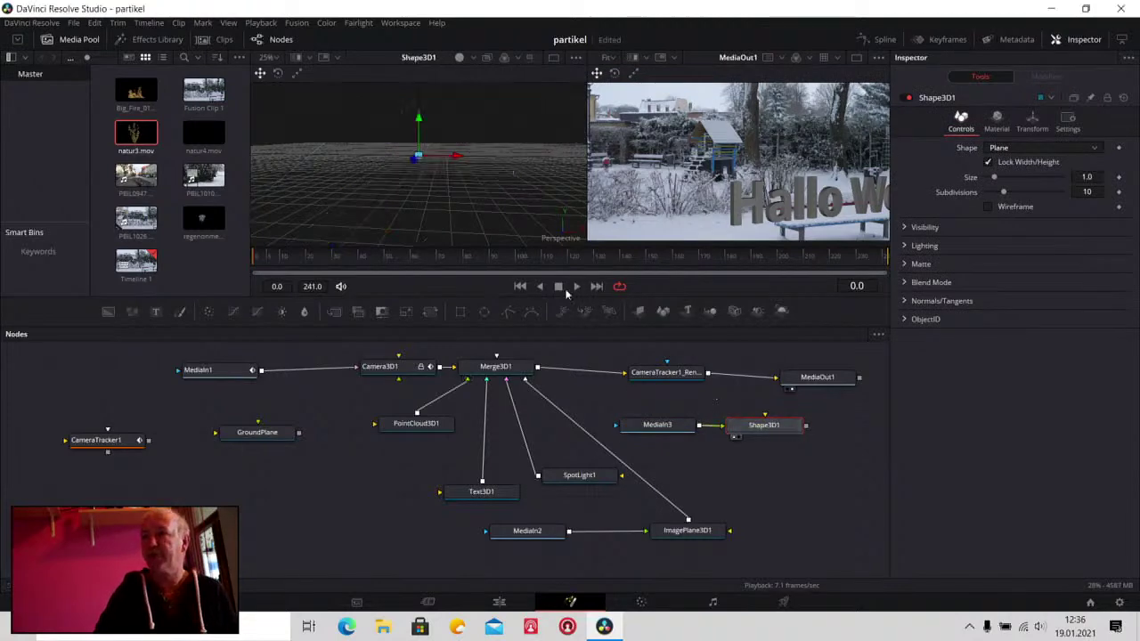
click(577, 287)
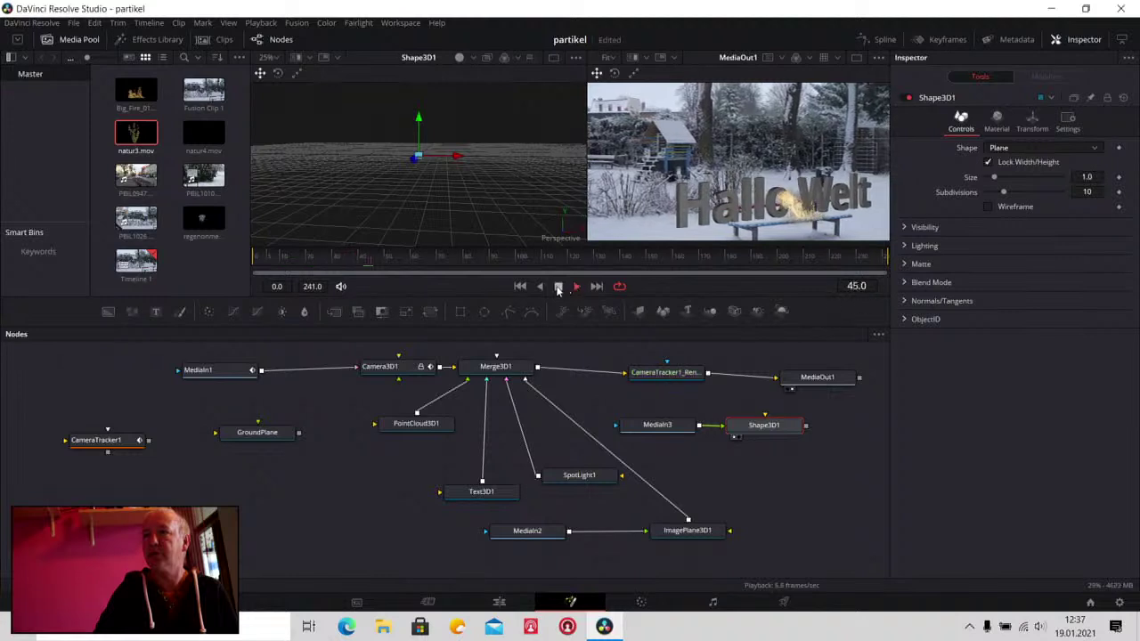
click(558, 287)
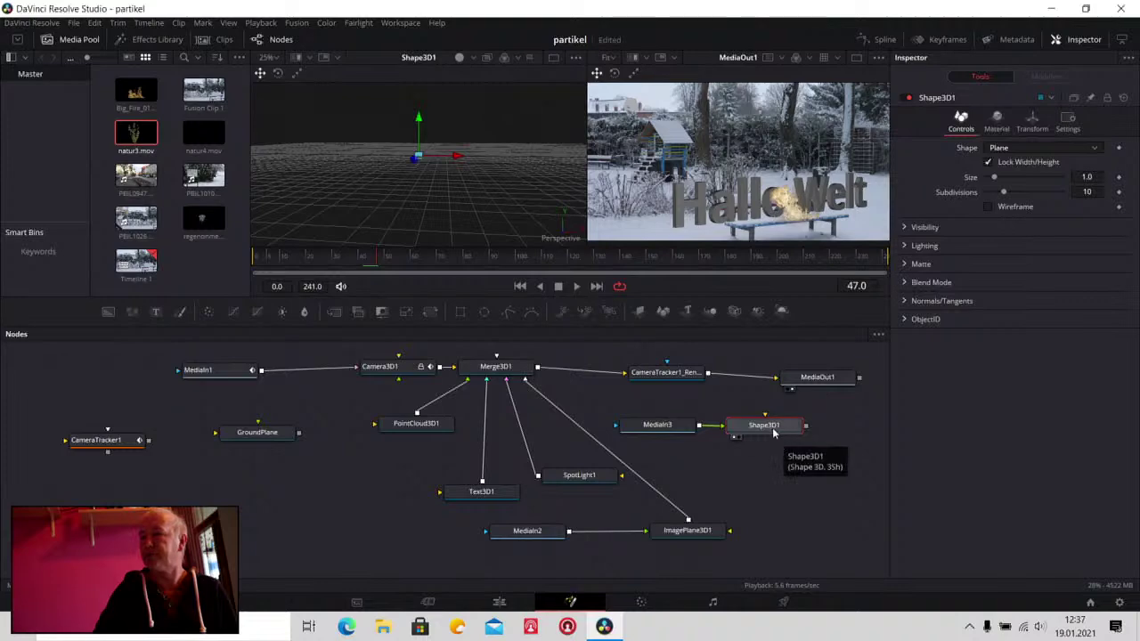
key(Delete)
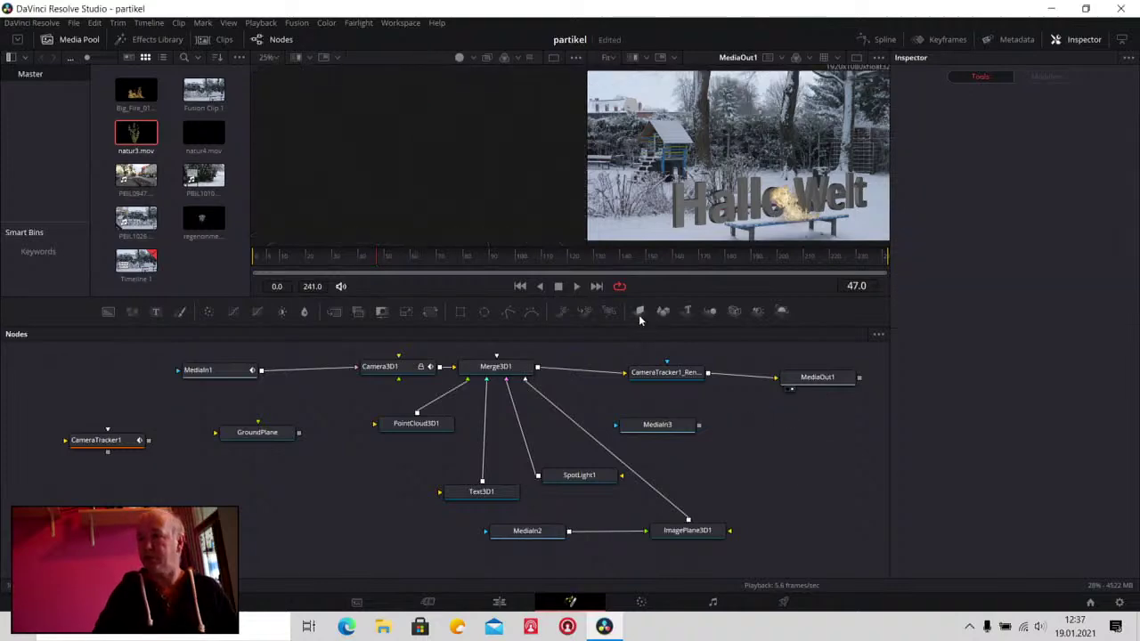
drag(746, 425, 501, 381)
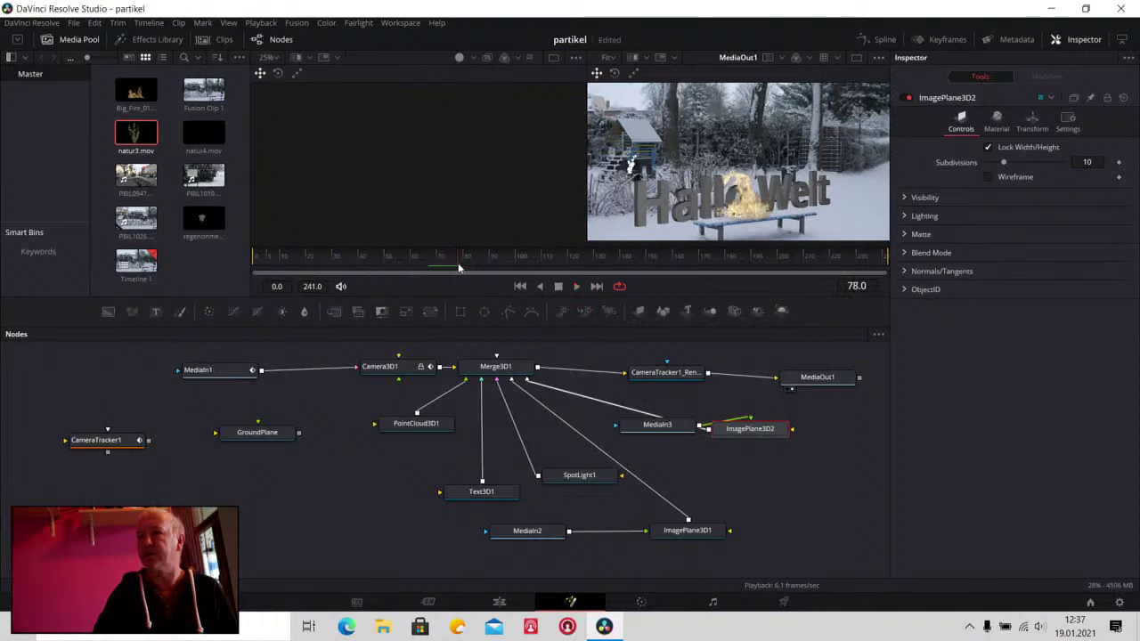
Delete the PointCloud3D1–Merge3D1 link and move the point cloud aside
drag(460, 267, 431, 267)
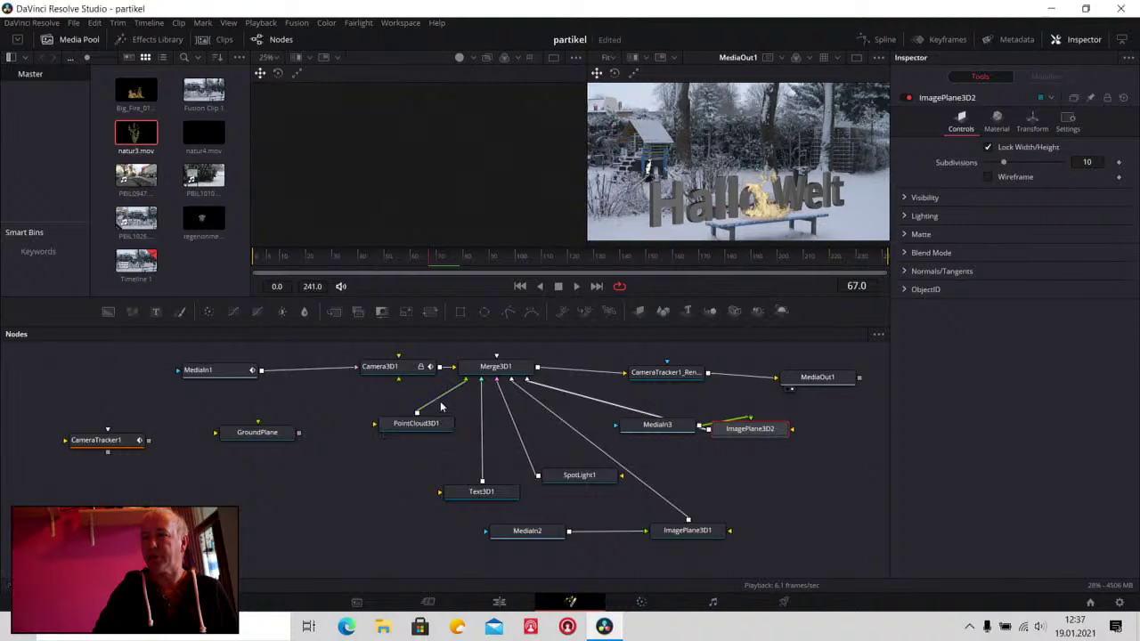
click(454, 391)
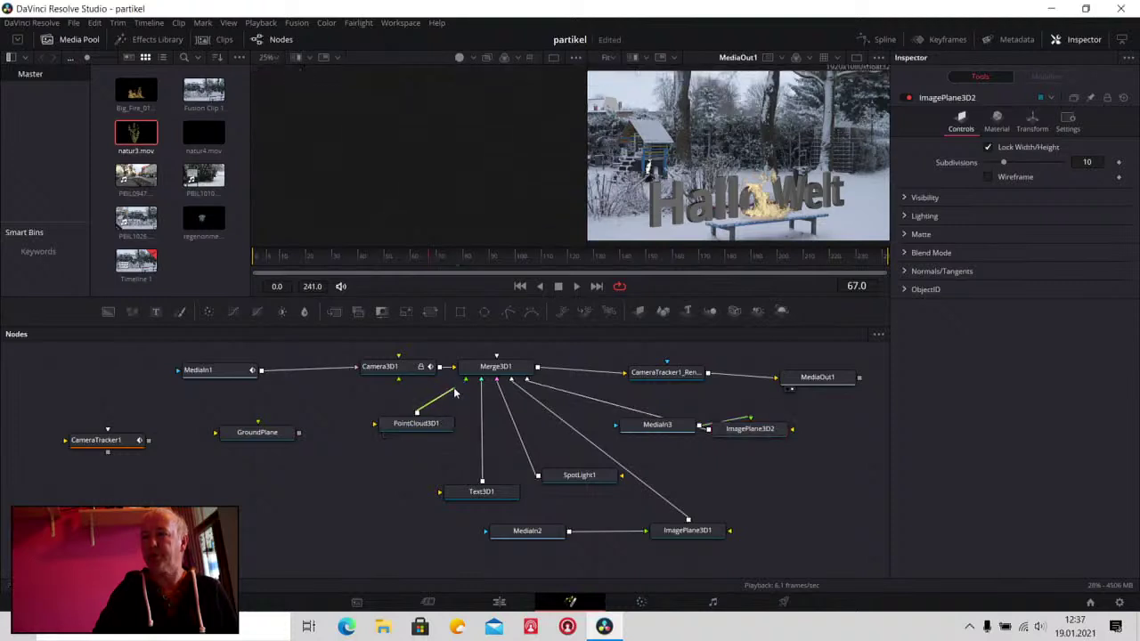
key(Delete)
drag(423, 423, 101, 390)
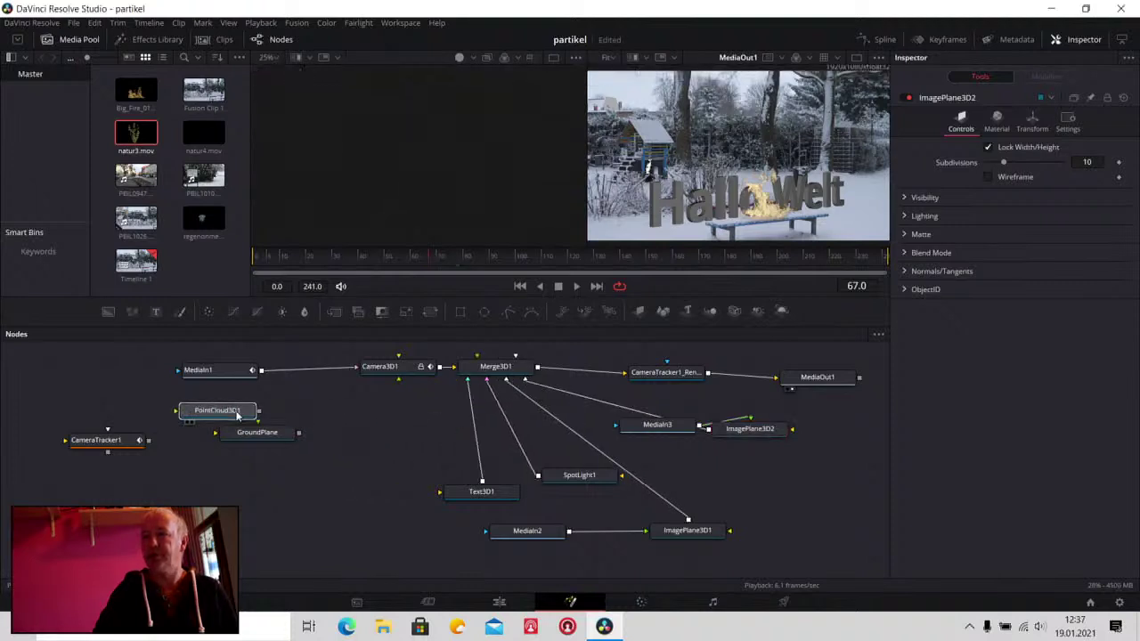
Rearrange Text3D1, SpotLight1 and both image planes under Merge3D1, each clip beneath its plane
drag(486, 491, 363, 439)
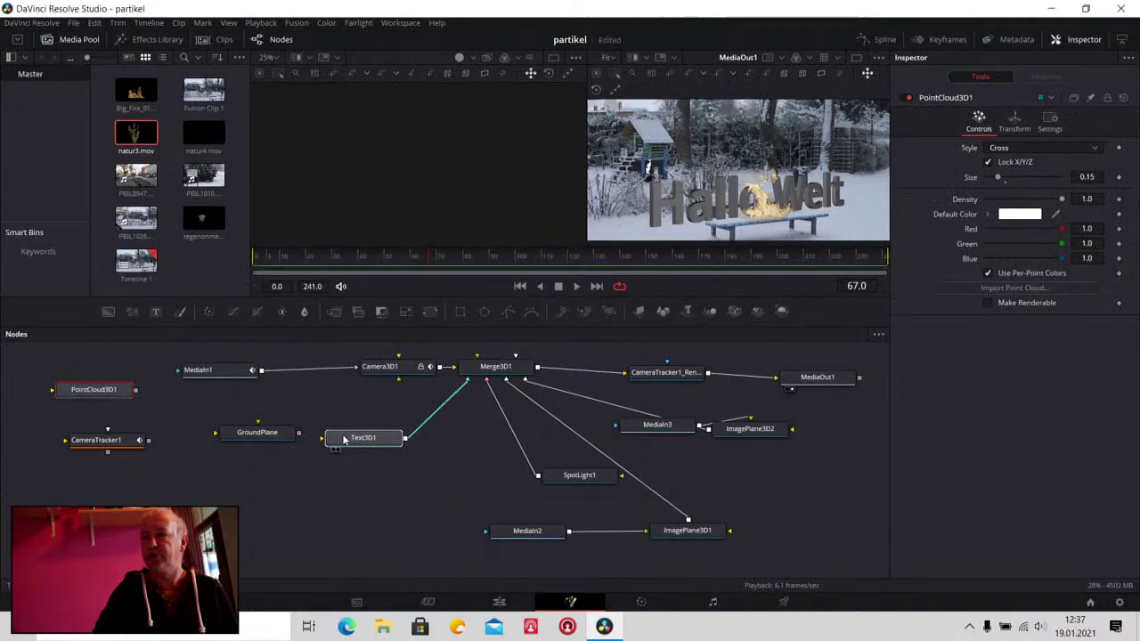
drag(574, 480, 311, 496)
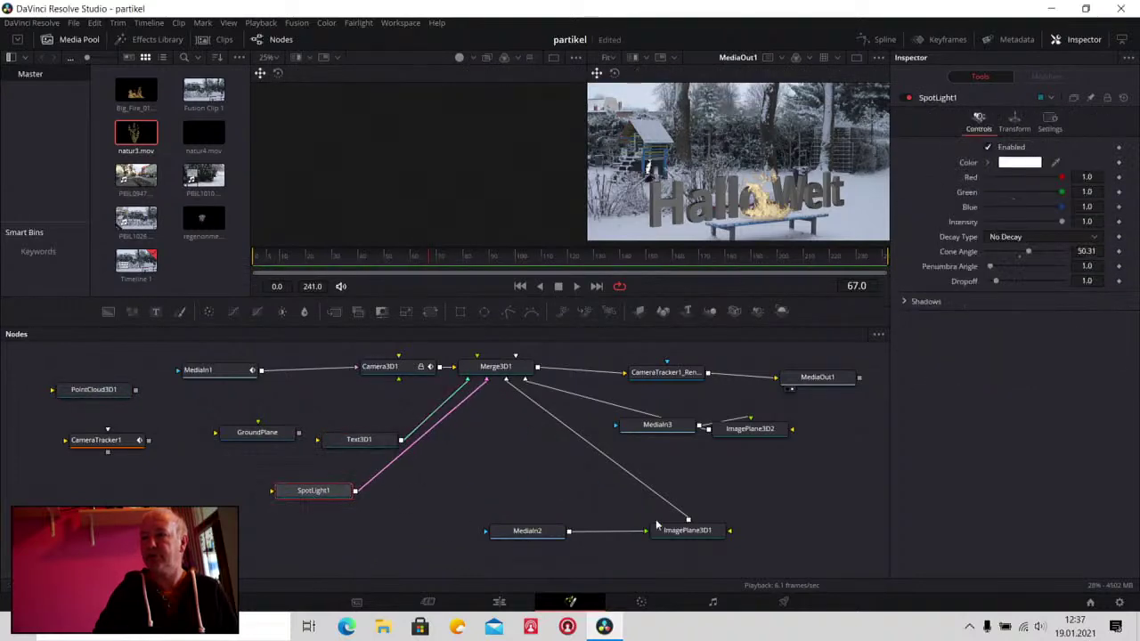
drag(710, 541, 485, 457)
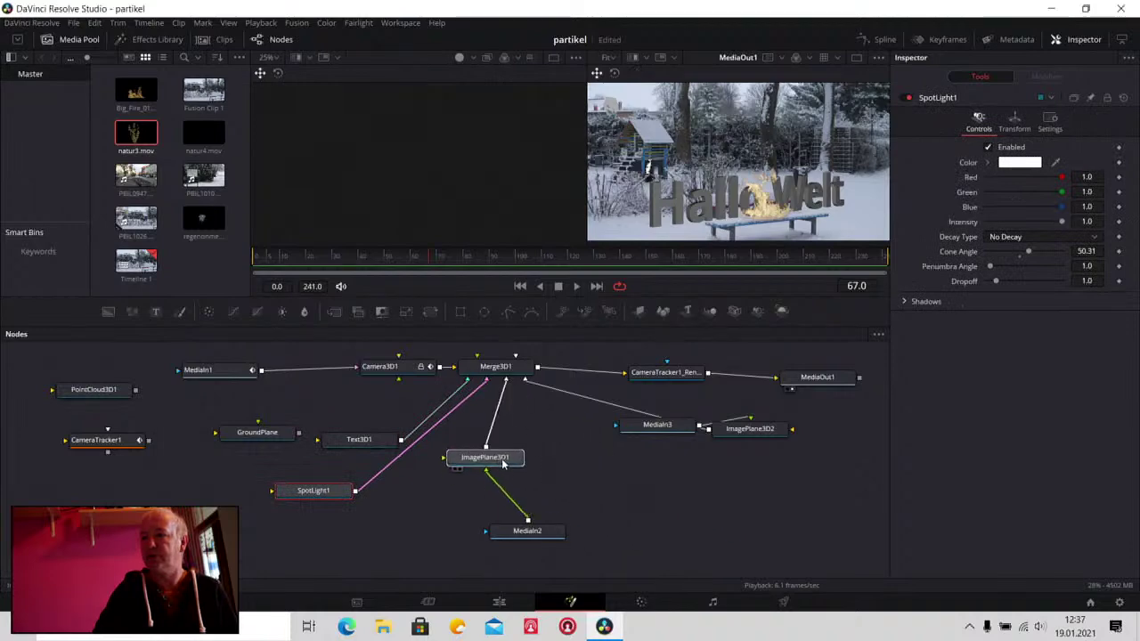
drag(537, 535, 490, 516)
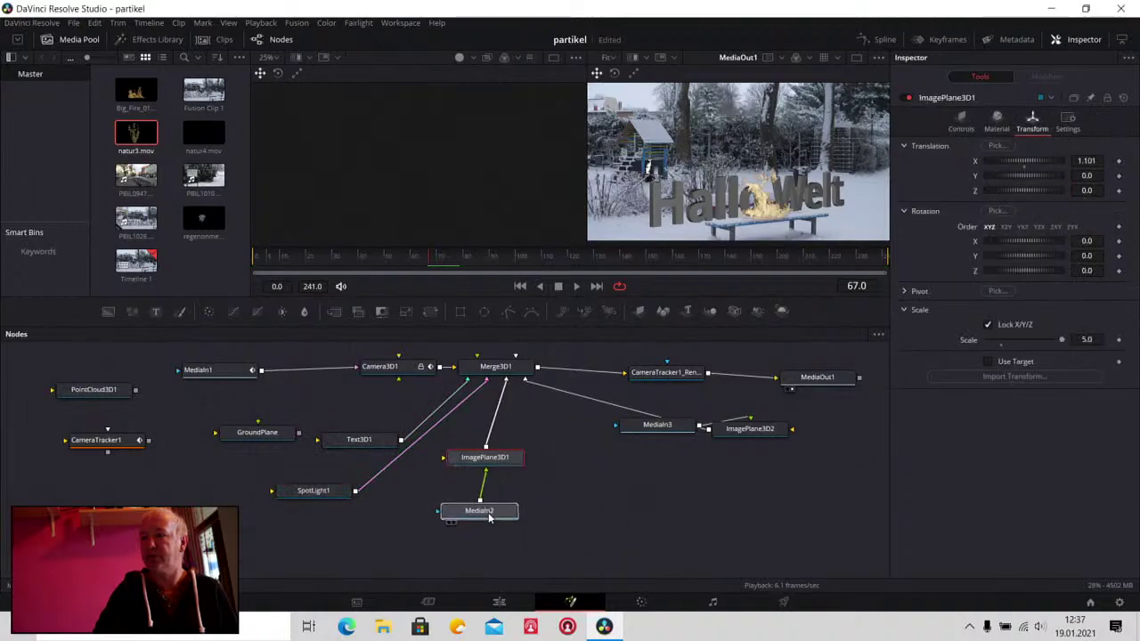
click(488, 517)
drag(672, 432, 620, 516)
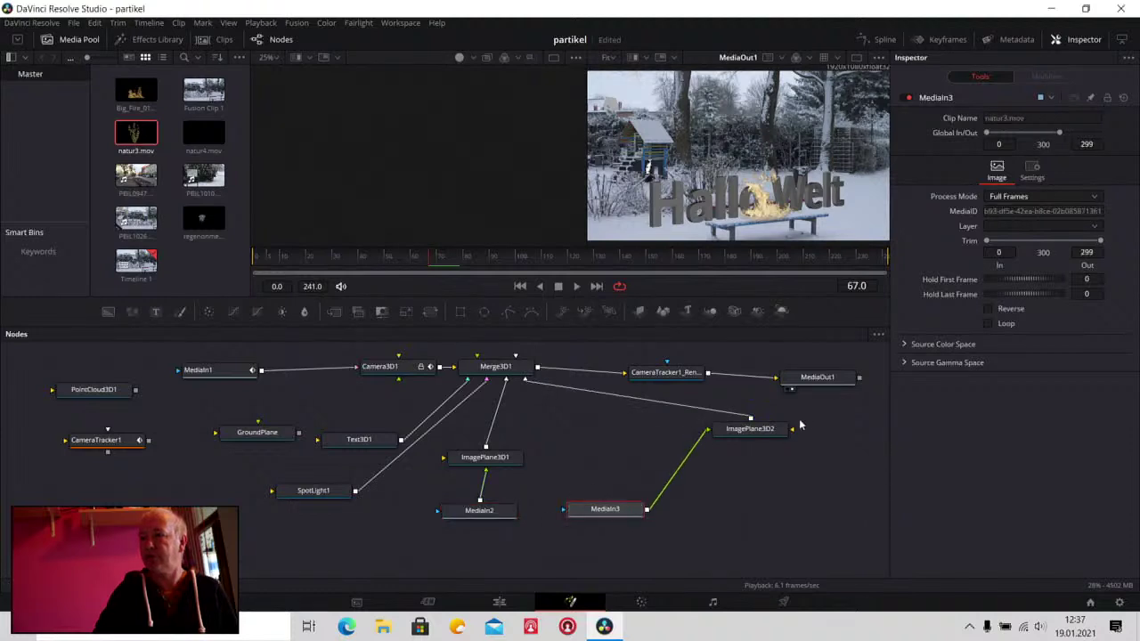
drag(773, 429, 594, 433)
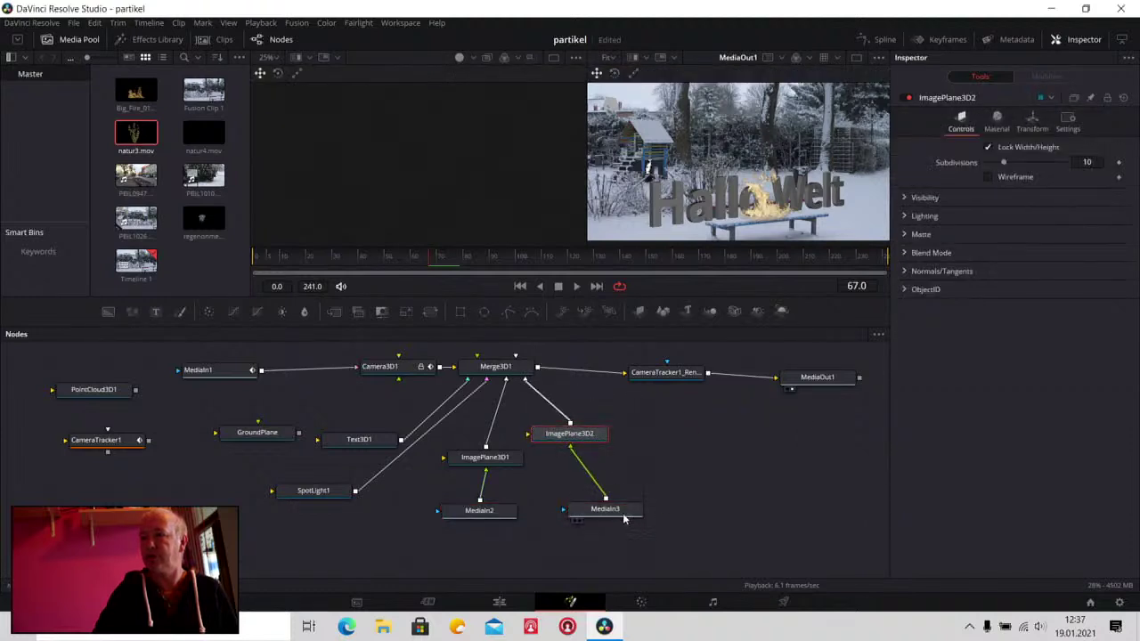
drag(624, 519, 589, 485)
click(584, 437)
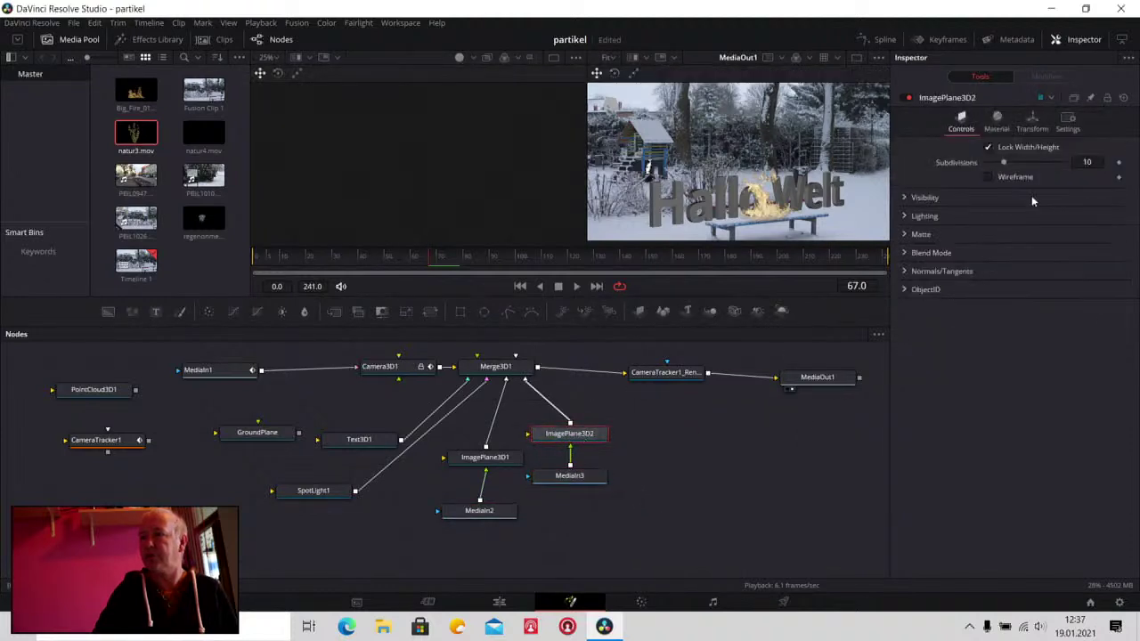
click(1031, 122)
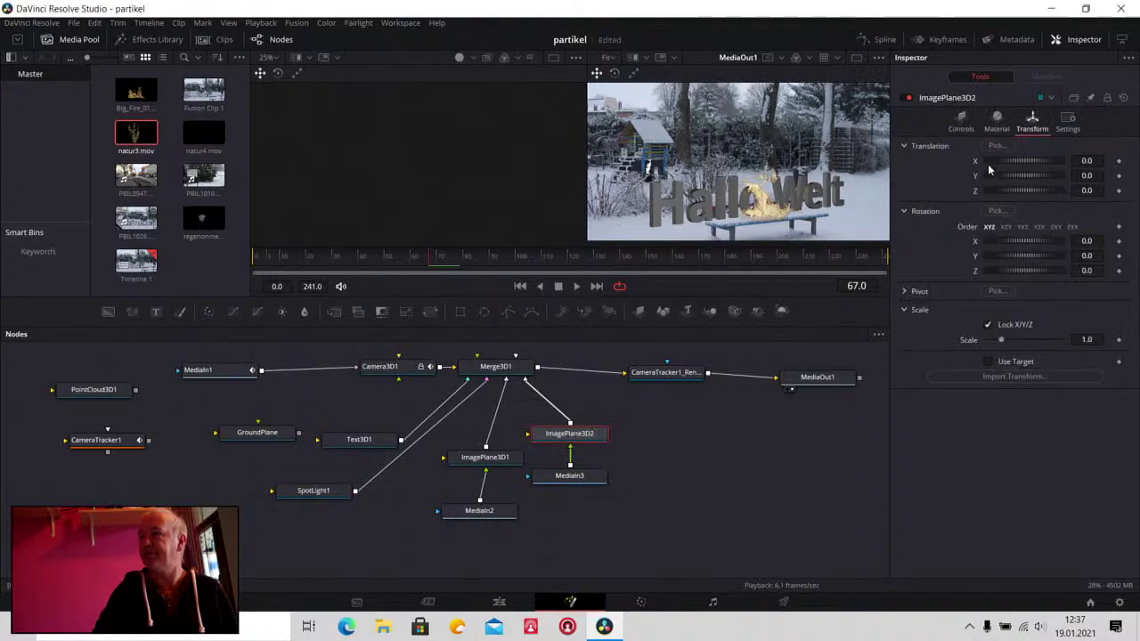
Set ImagePlane3D2's Translation to Z 4.78, Y -0.261 and X 1.768, checking with playback
drag(994, 190, 1028, 190)
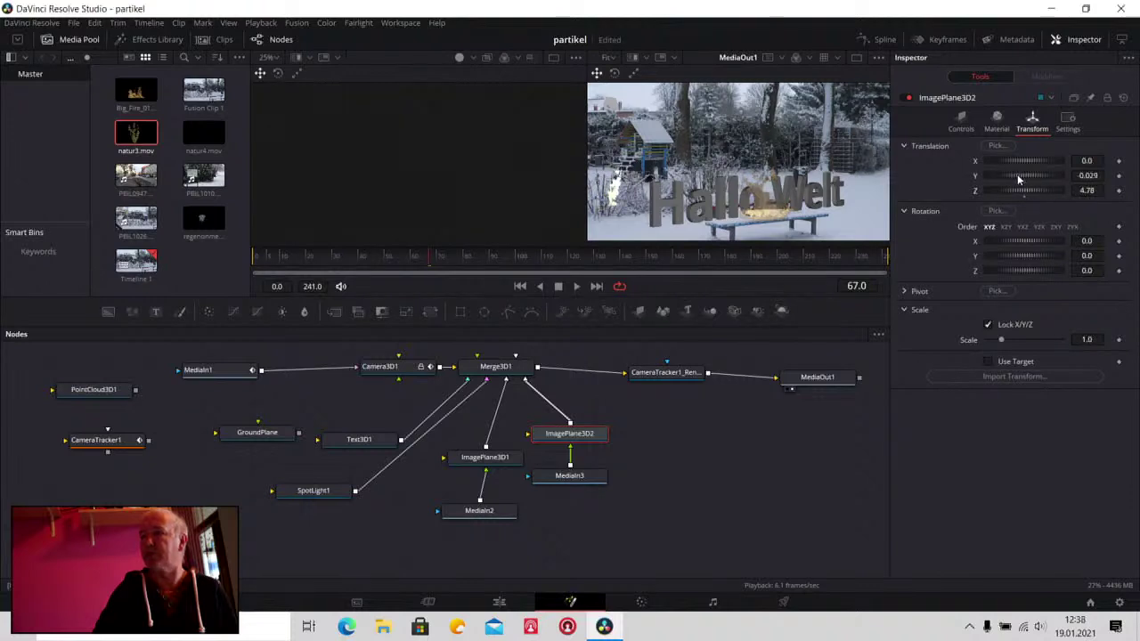
drag(1017, 175, 1011, 176)
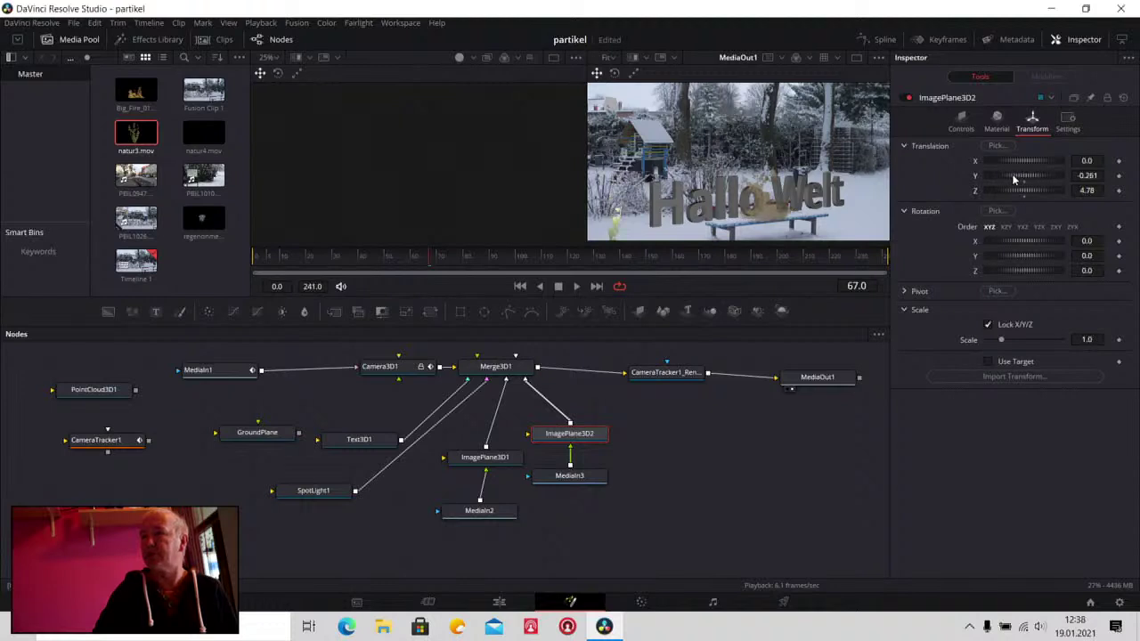
click(580, 286)
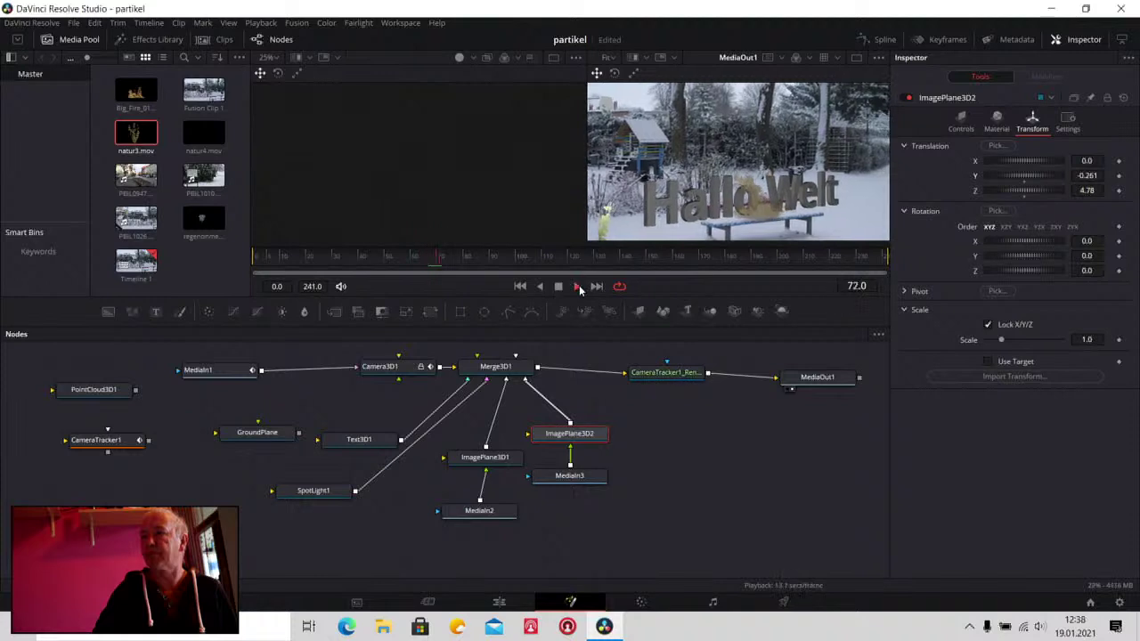
click(557, 286)
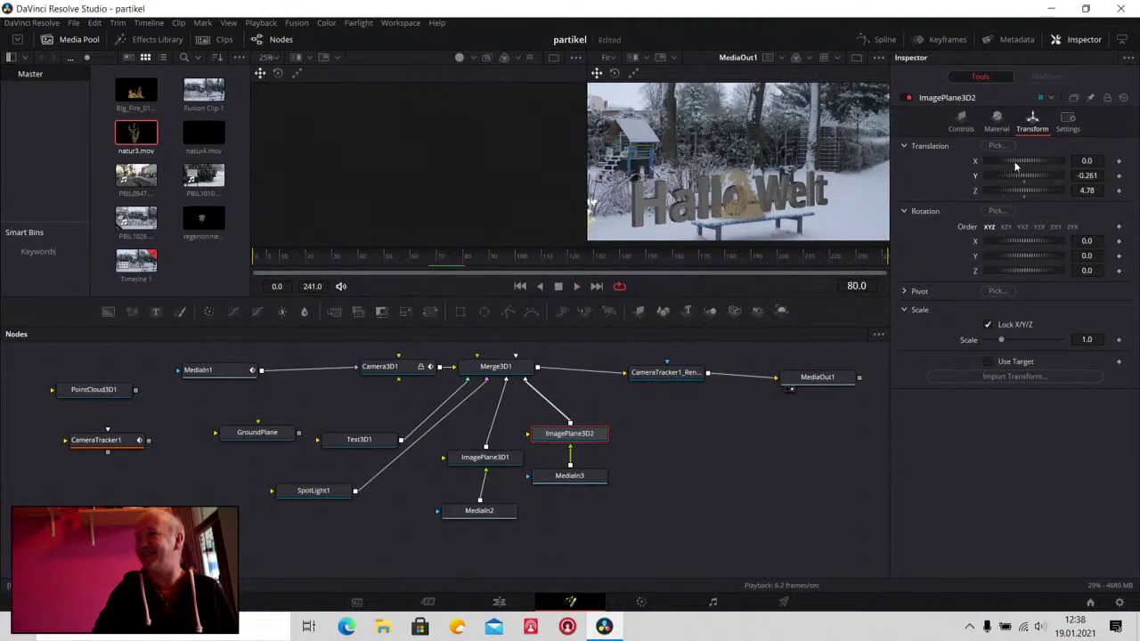
drag(1004, 161, 1041, 166)
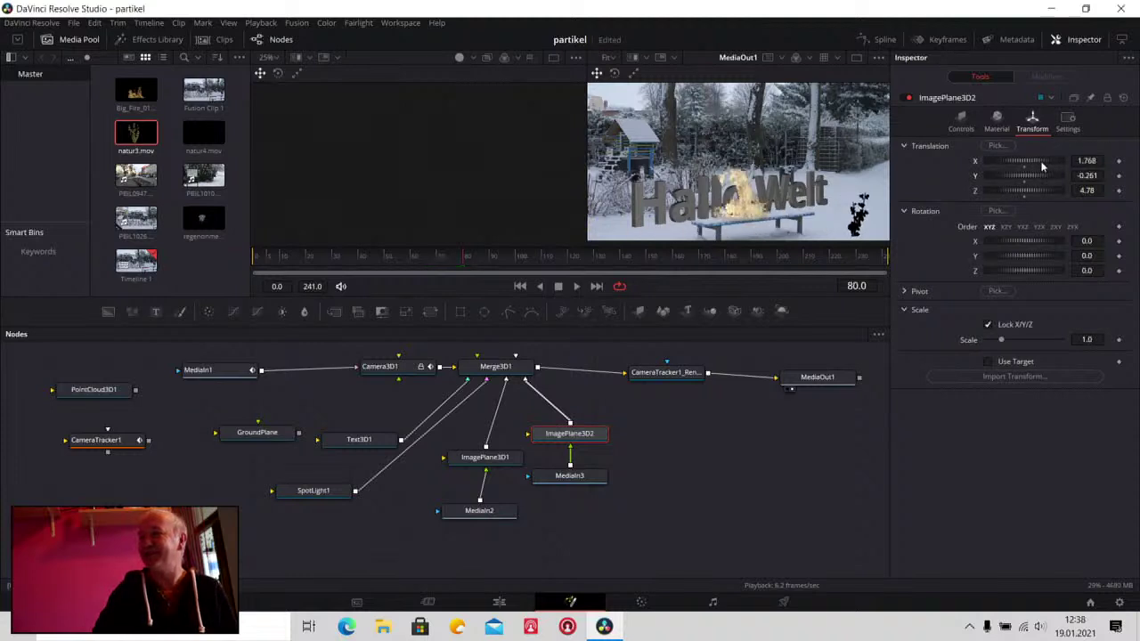
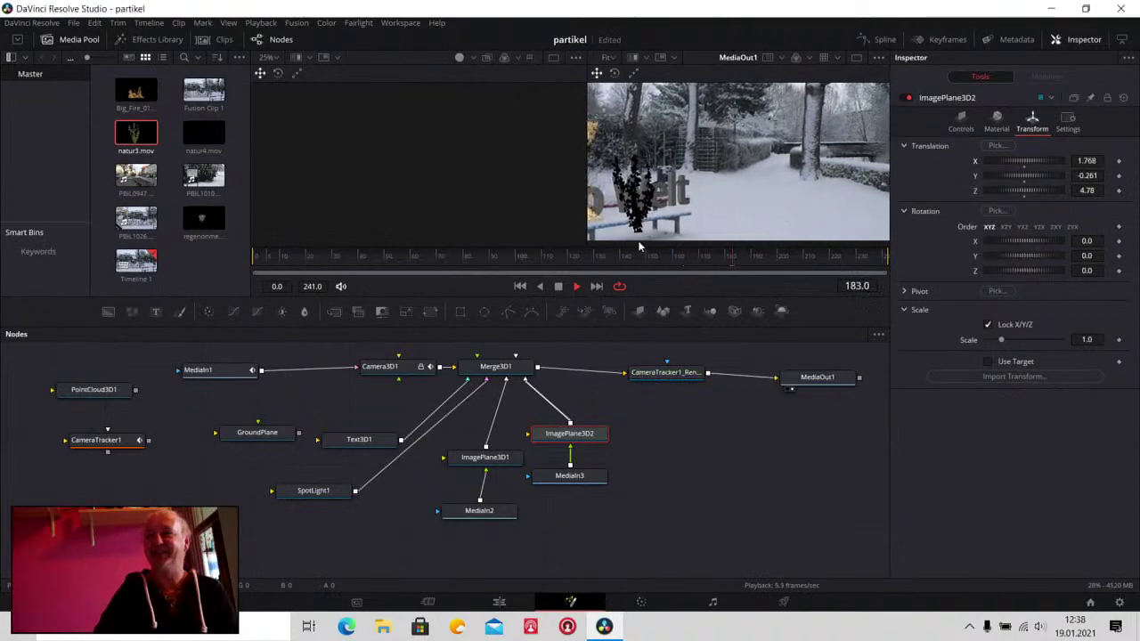
Stop playback and delete PointCloud3D1, CameraTracker1, MediaIn1, Camera3D1, Merge3D1 and the tracker render node
click(558, 286)
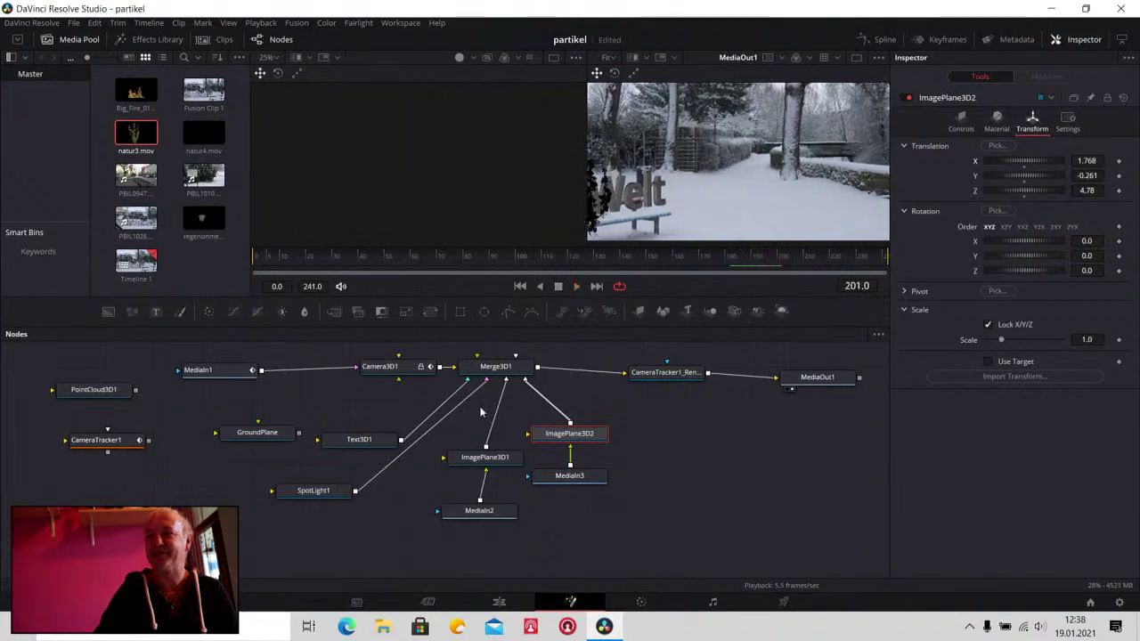
click(98, 389)
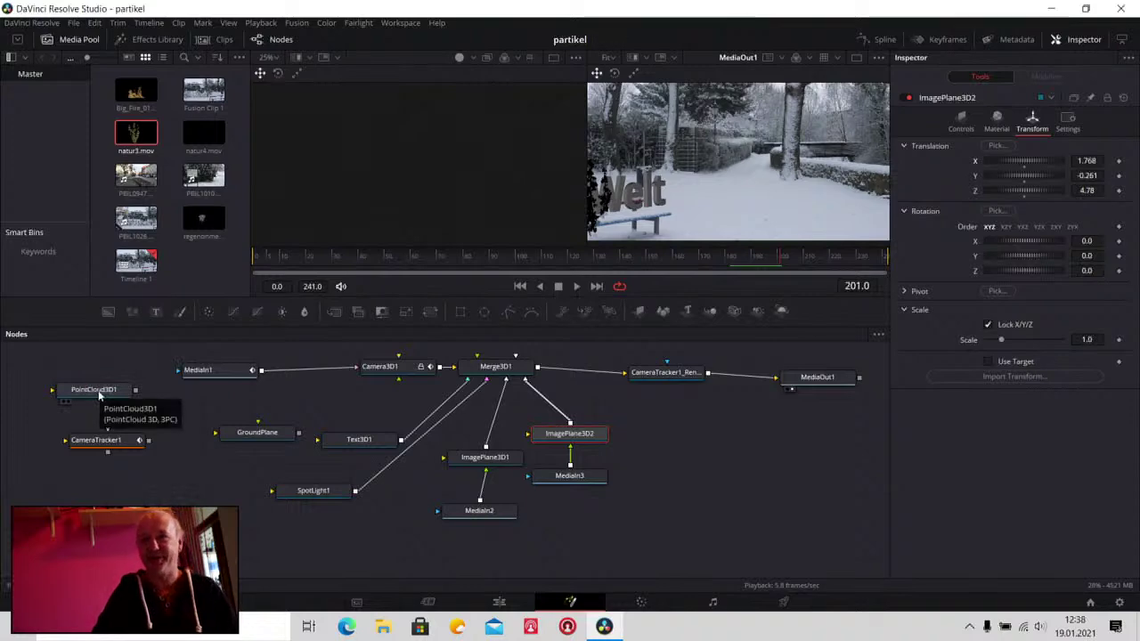
key(Delete)
click(98, 440)
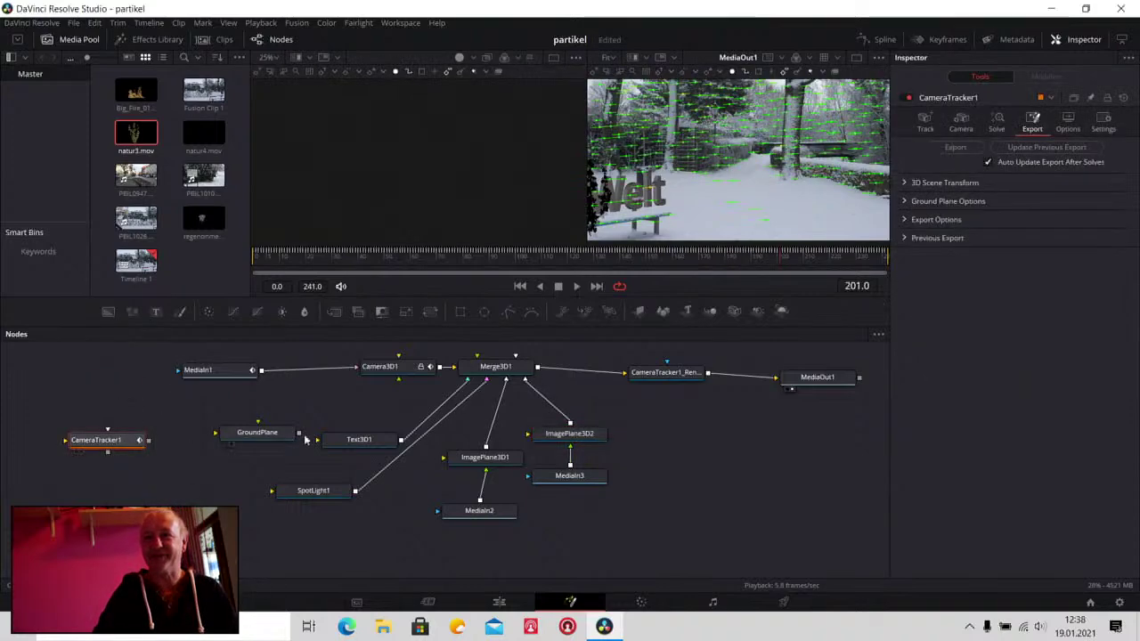
key(Delete)
click(213, 372)
key(Delete)
click(382, 367)
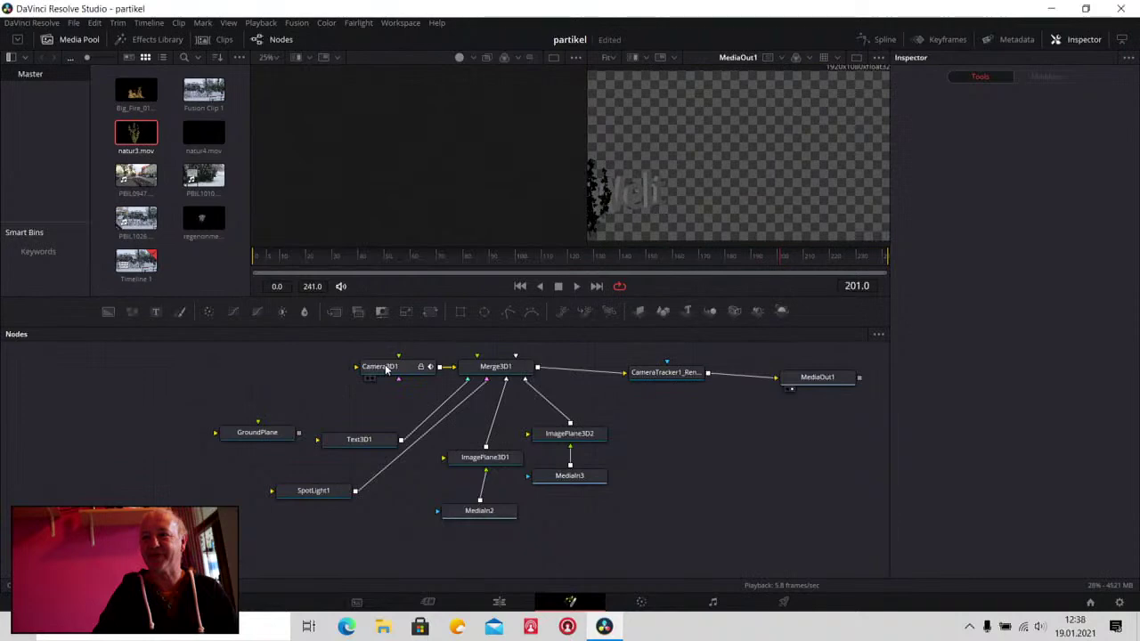
key(Delete)
click(493, 367)
key(Delete)
click(654, 374)
key(Delete)
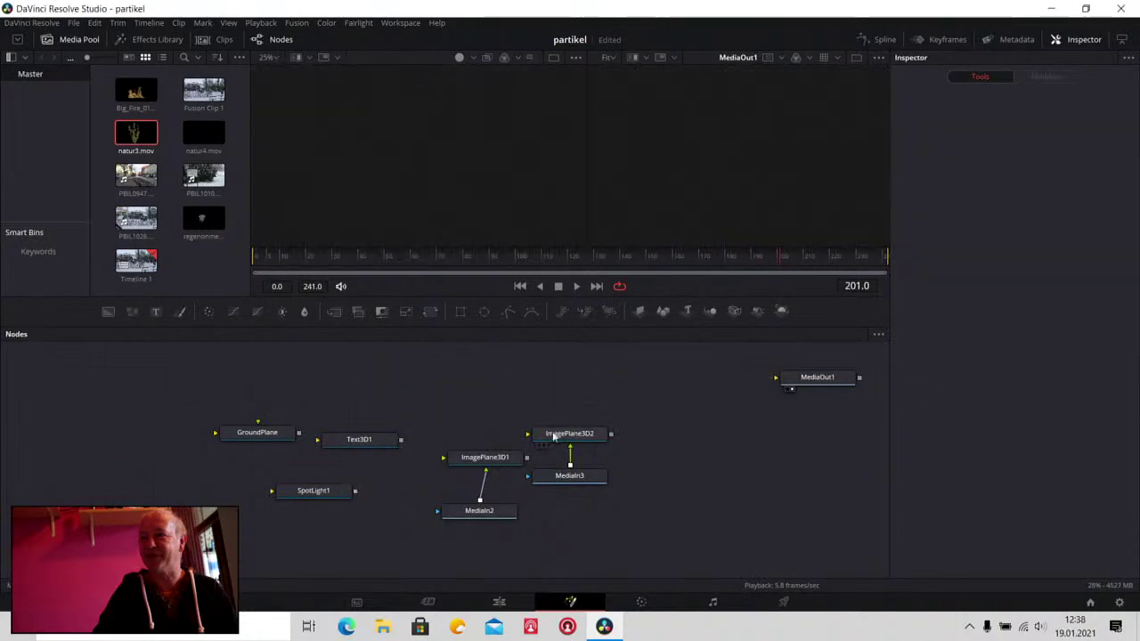
Delete ImagePlane3D2, MediaIn3, ImagePlane3D1, MediaIn2, Text3D1, SpotLight1 and GroundPlane, then centre MediaOut1
click(569, 435)
key(Delete)
click(561, 477)
key(Delete)
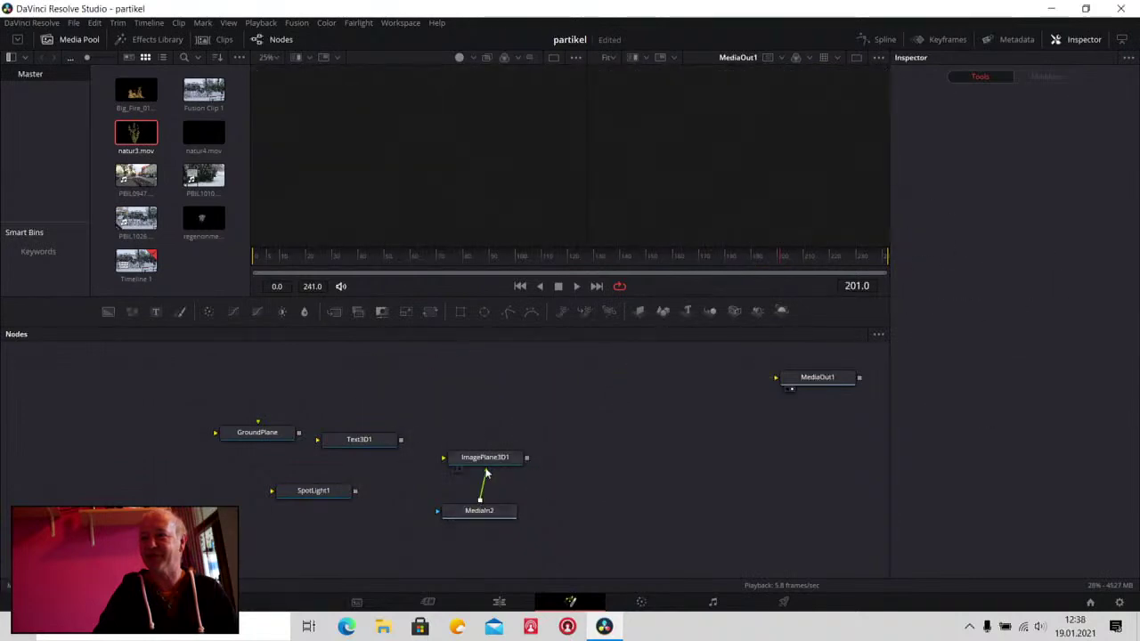
click(488, 462)
key(Delete)
click(478, 511)
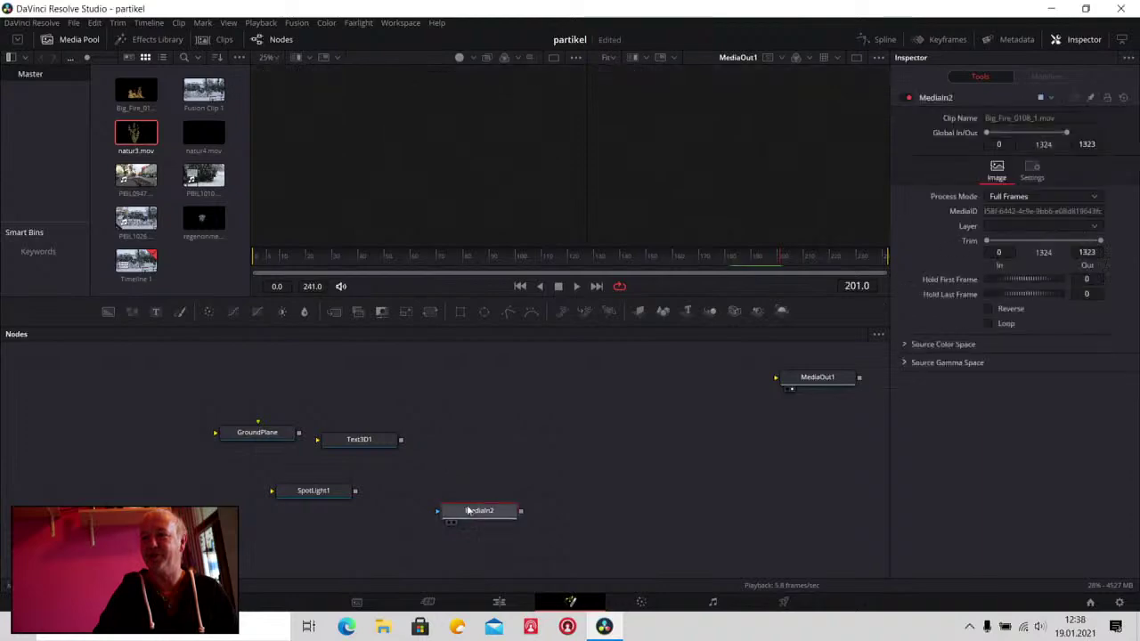
key(Delete)
click(368, 445)
key(Delete)
click(305, 493)
key(Delete)
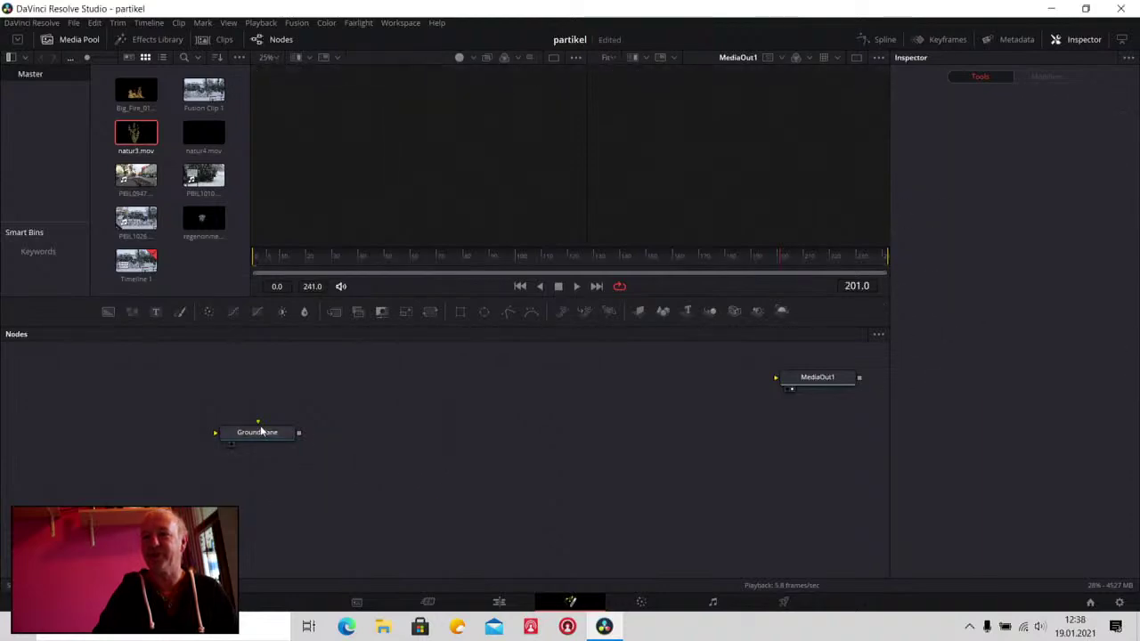
click(257, 430)
key(Delete)
drag(824, 377, 601, 402)
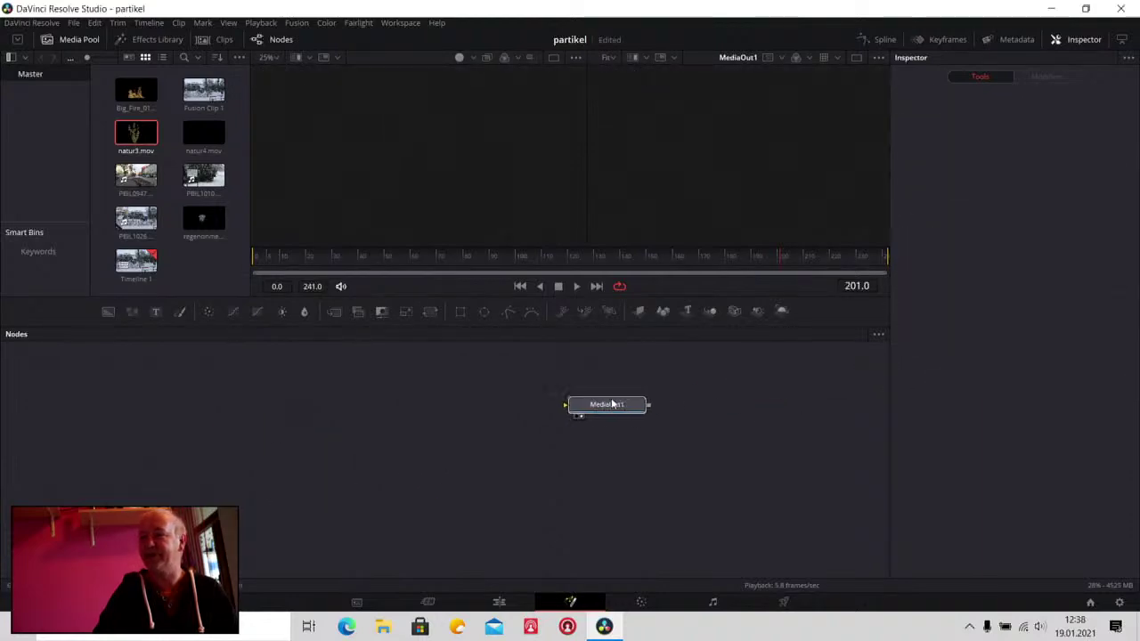
On the Edit page, delete Fusion Clip 1 and place a Fusion Composition at the timeline start
click(499, 603)
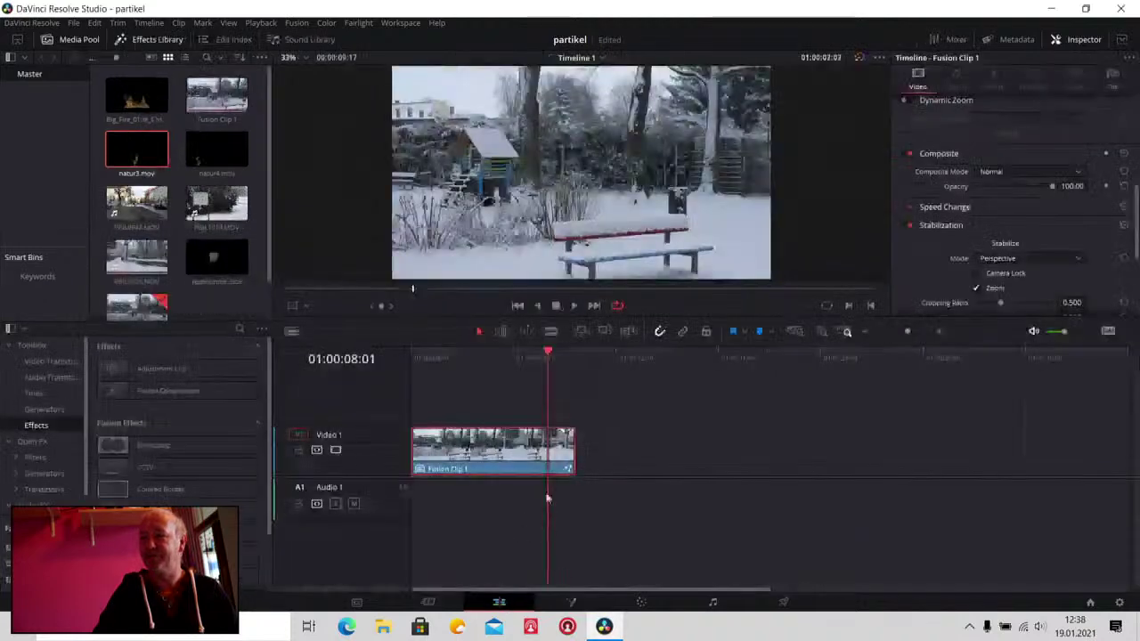
key(Delete)
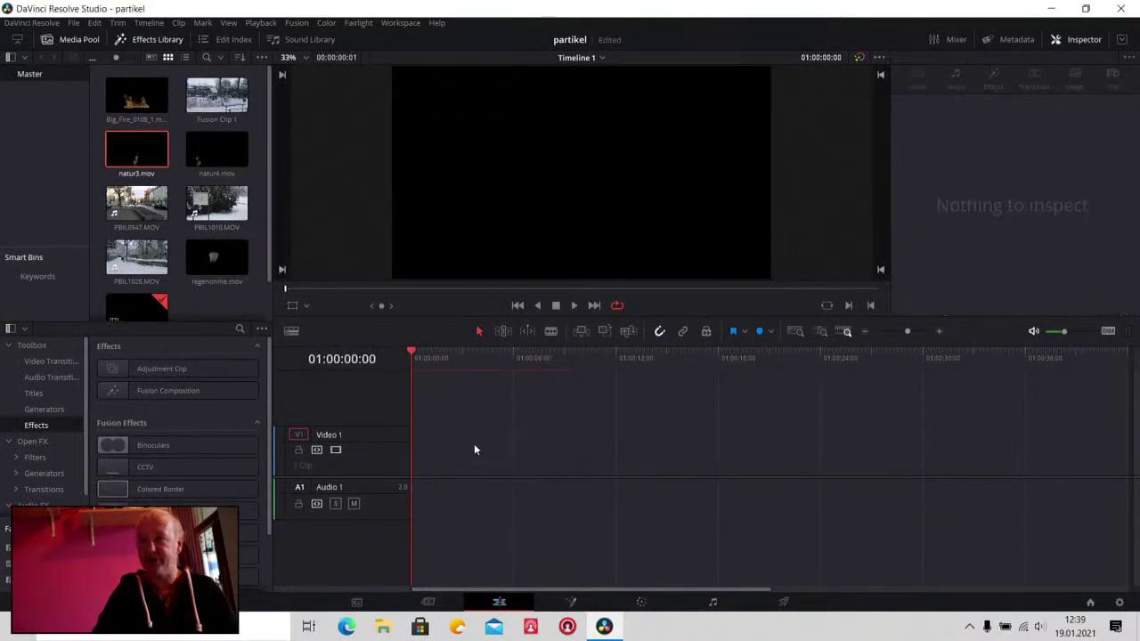
click(147, 397)
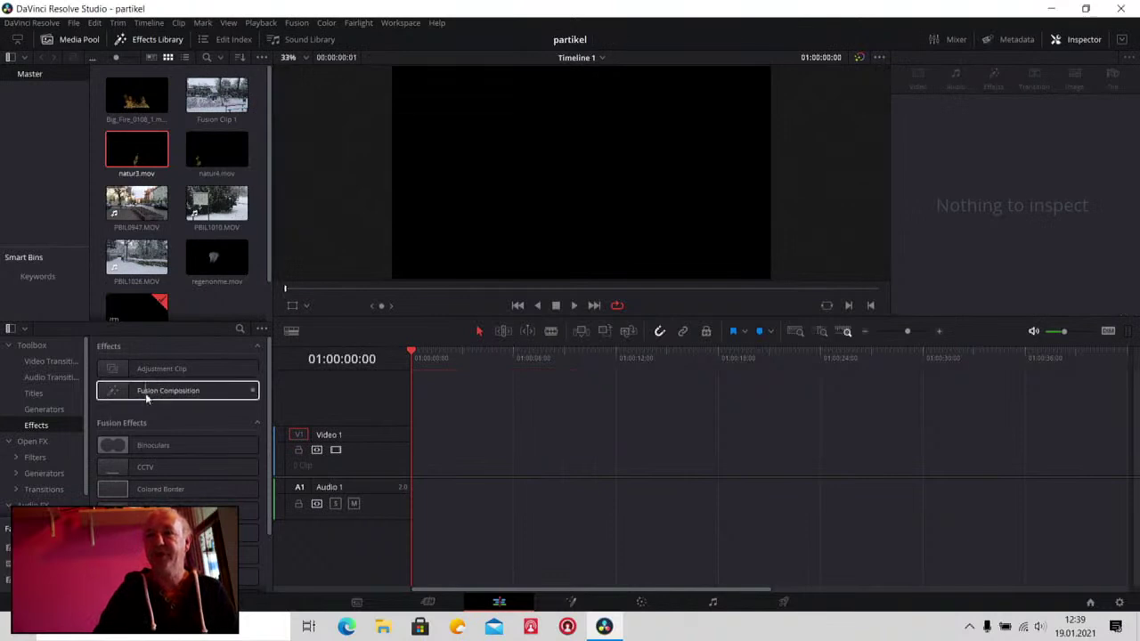
drag(152, 392, 419, 470)
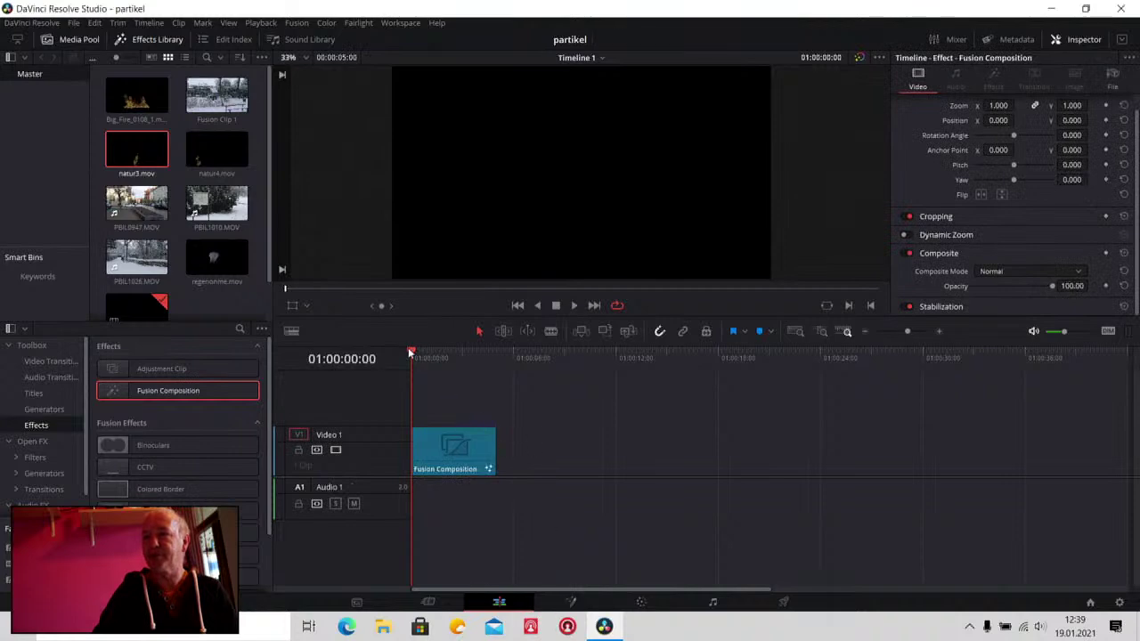
Extend the Fusion Composition clip's end to exactly 01:00:10:00
drag(411, 353, 662, 381)
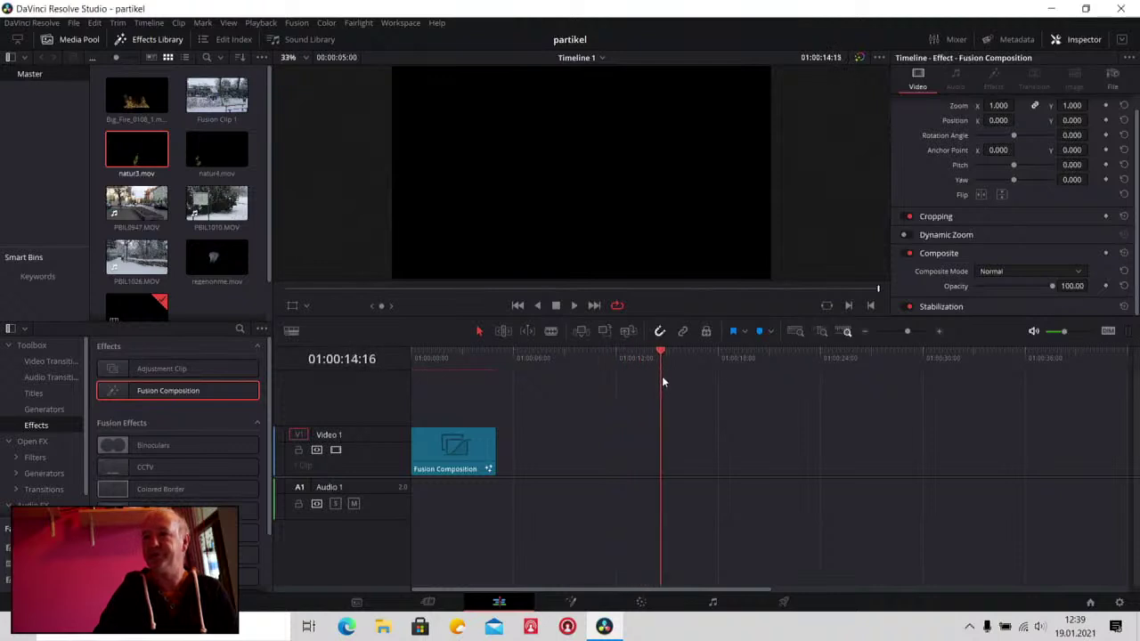
drag(661, 381, 593, 382)
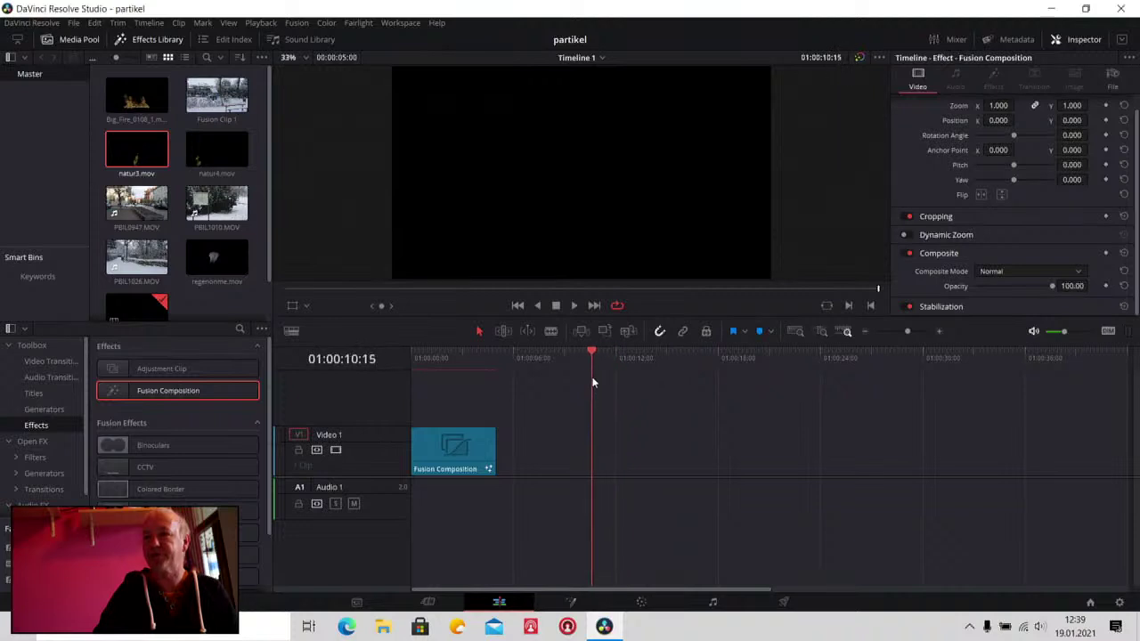
click(760, 385)
key(Left)
key(Left)
key(Left)
key(Left)
key(Left)
key(Left)
key(Left)
key(Left)
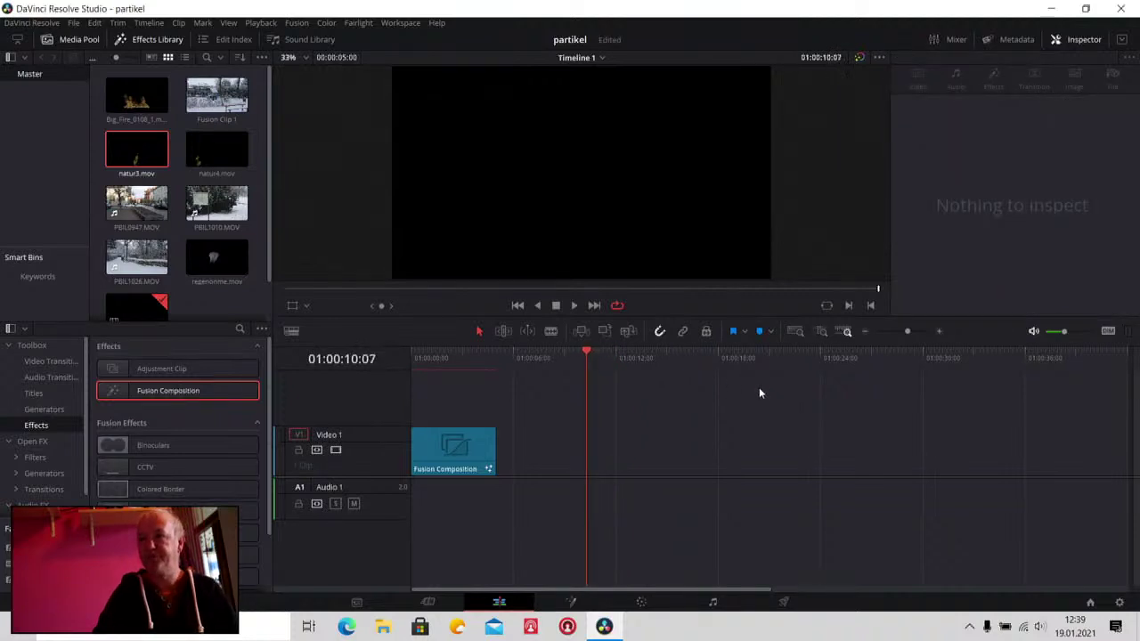
key(Left)
key(Left)
key(Left)
key(Left)
key(Left)
key(Left)
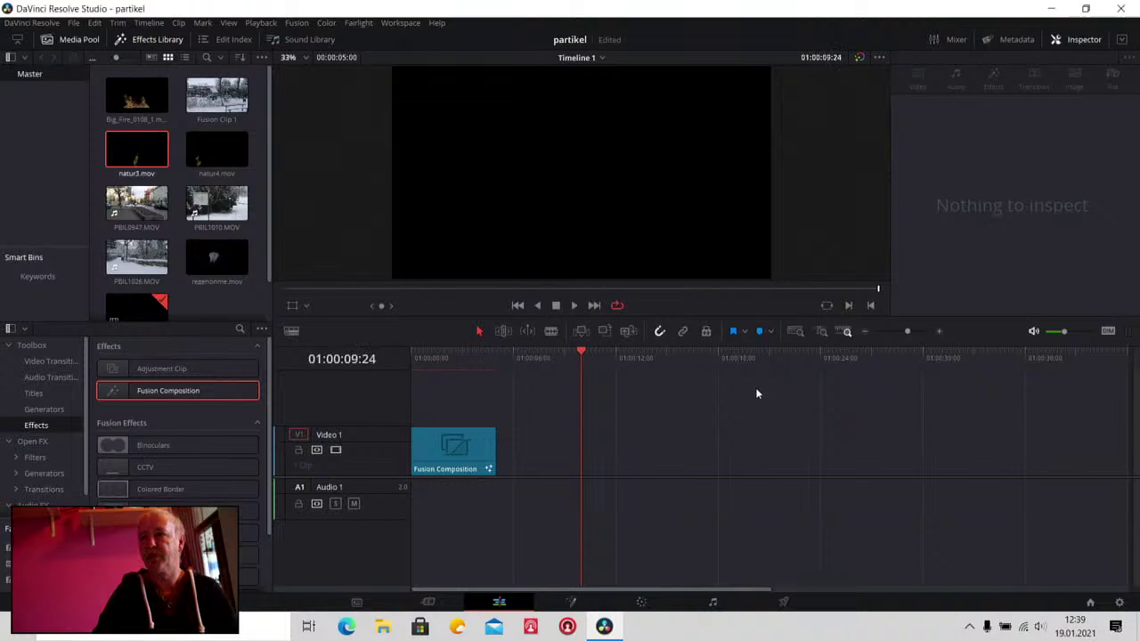
key(Right)
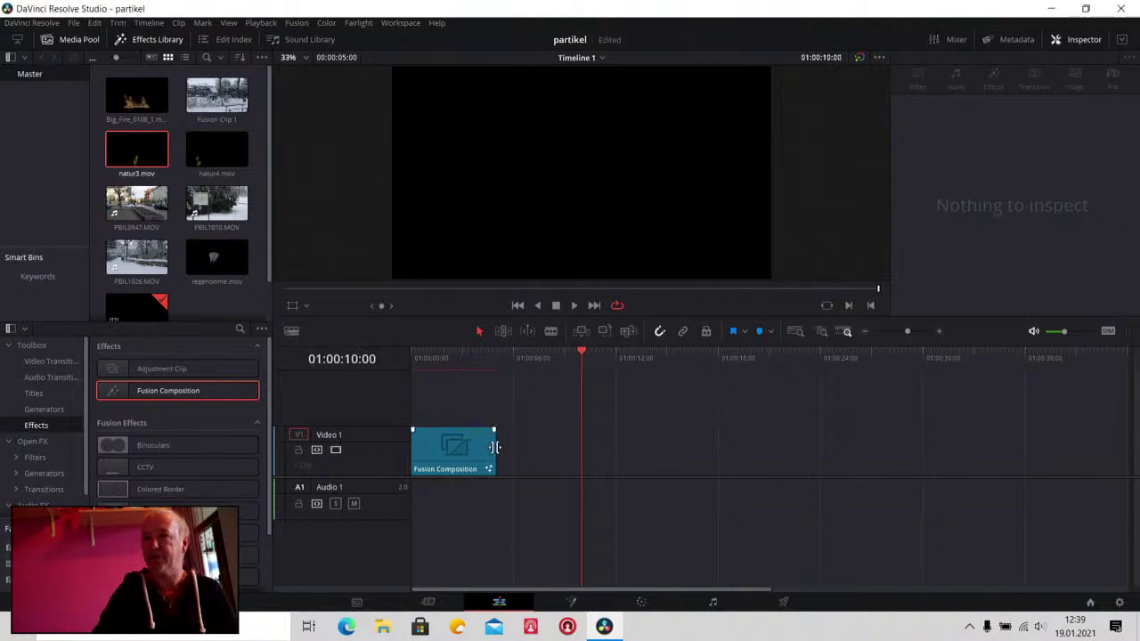
drag(495, 447, 581, 447)
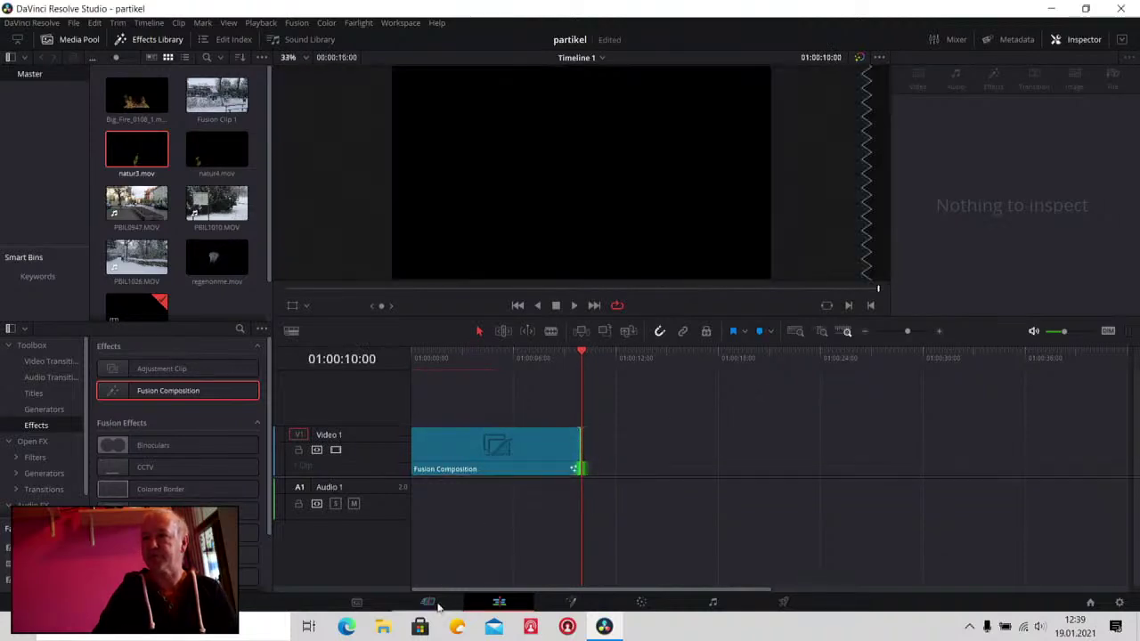
Add a Text3D node to the new composition with the text 'Hallo Welt'
click(572, 603)
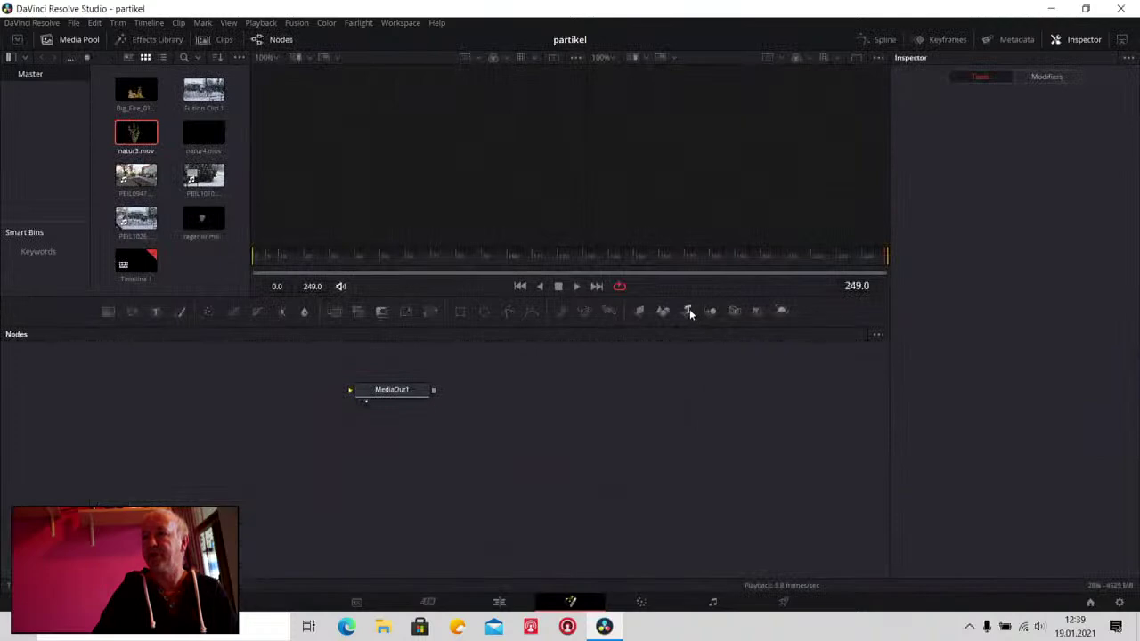
drag(386, 430, 383, 429)
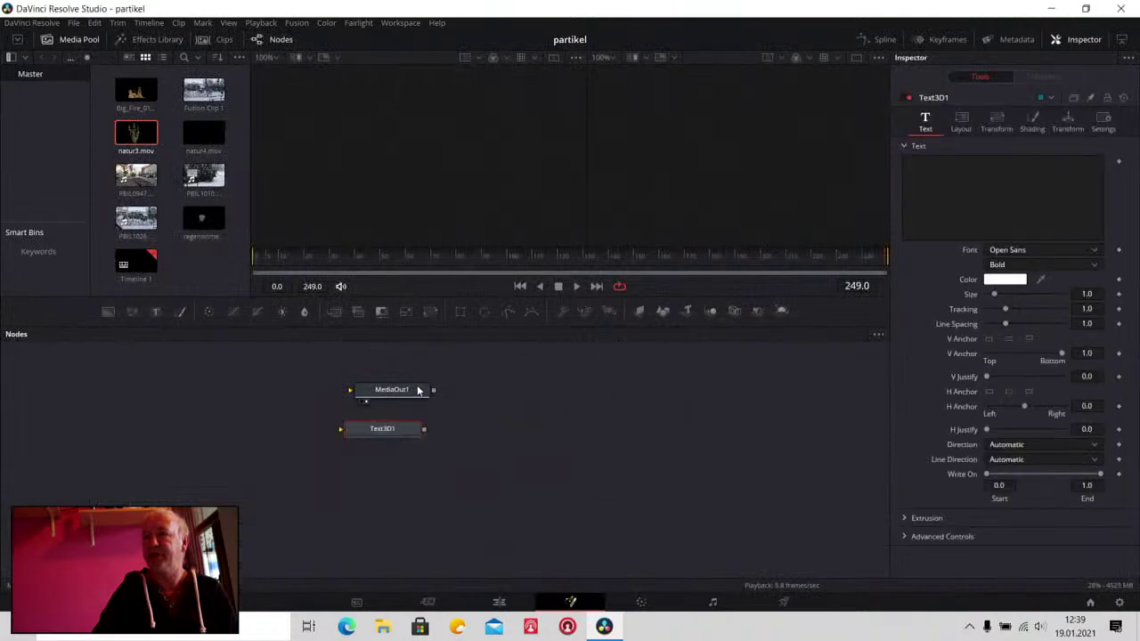
drag(392, 389, 560, 451)
click(374, 432)
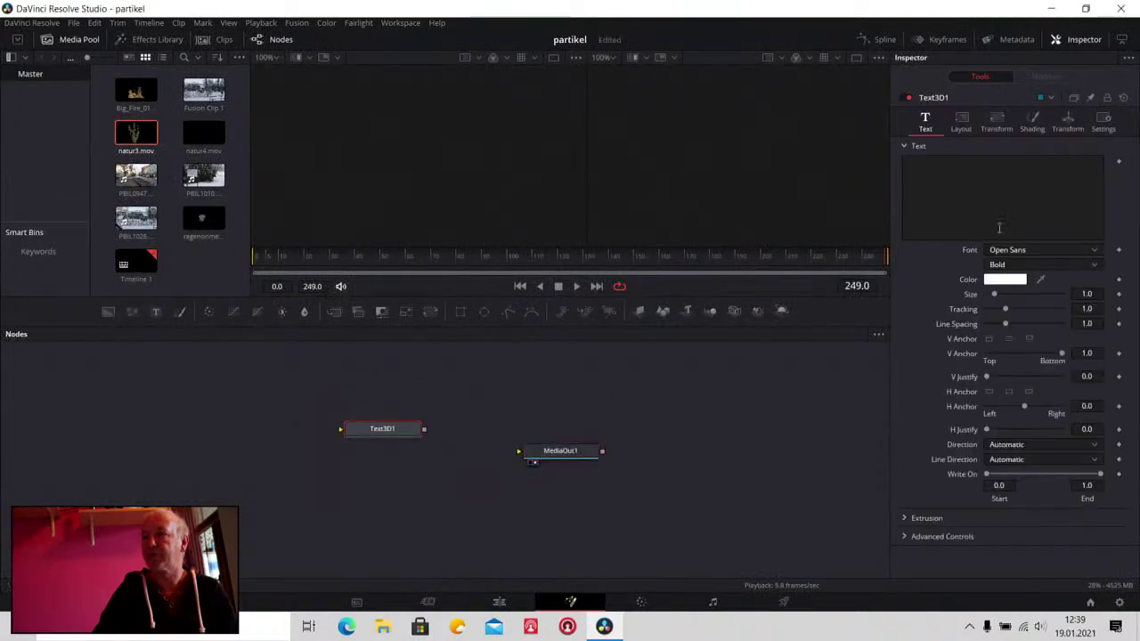
click(1002, 211)
text(Hallo)
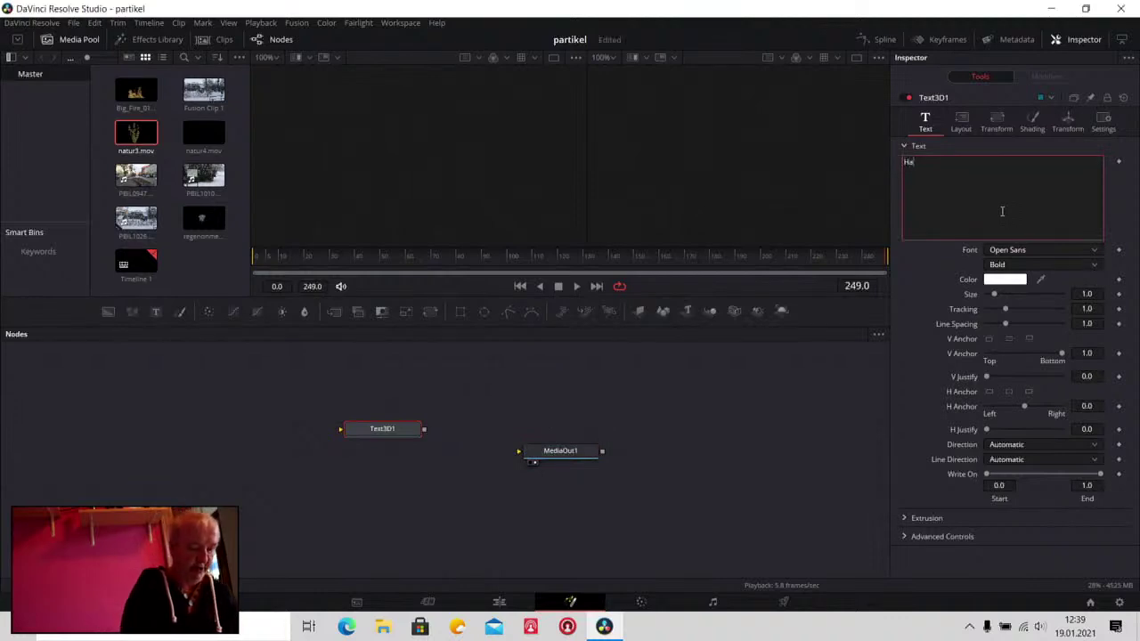
text( Welt)
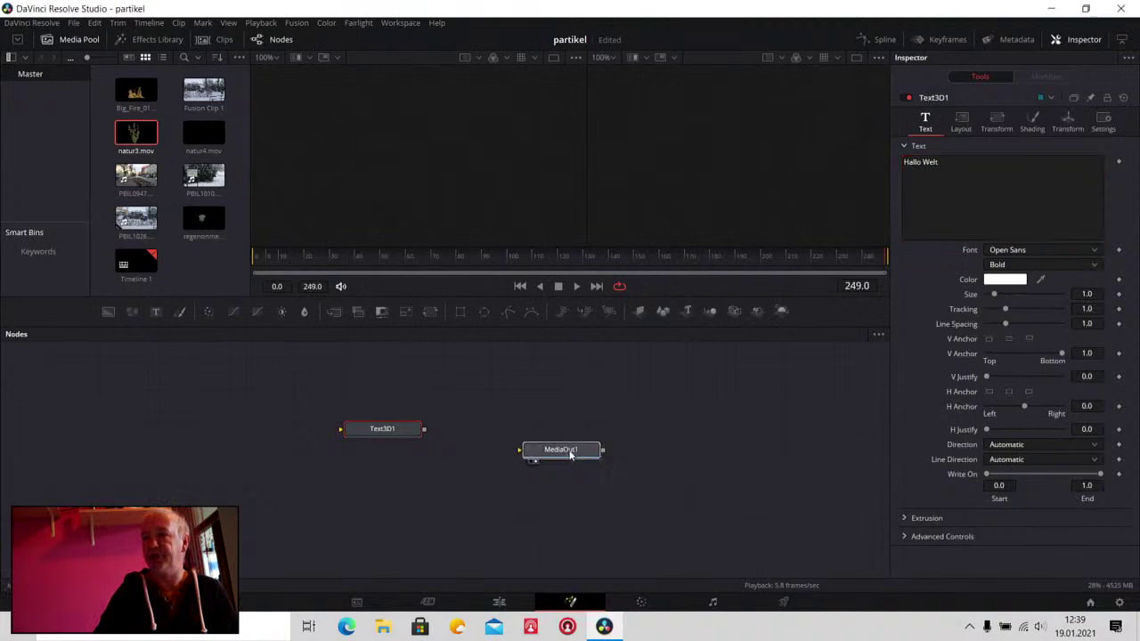
Chain Text3D1 through Merge3D1 and Renderer3D1 into MediaOut1, tidying the node positions
drag(561, 453, 803, 424)
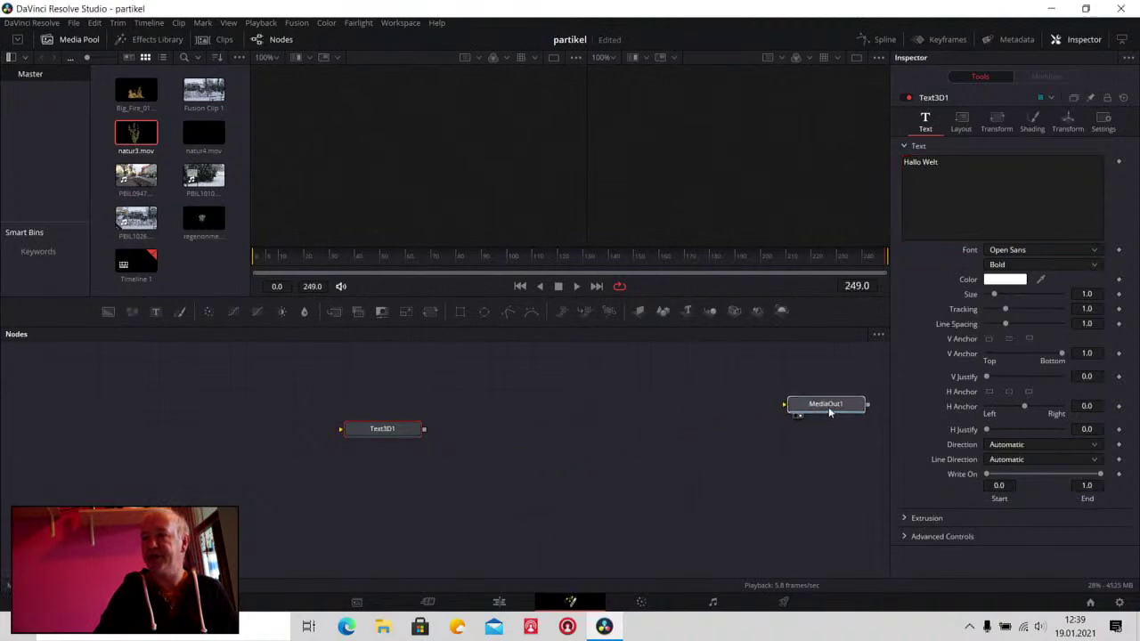
click(389, 431)
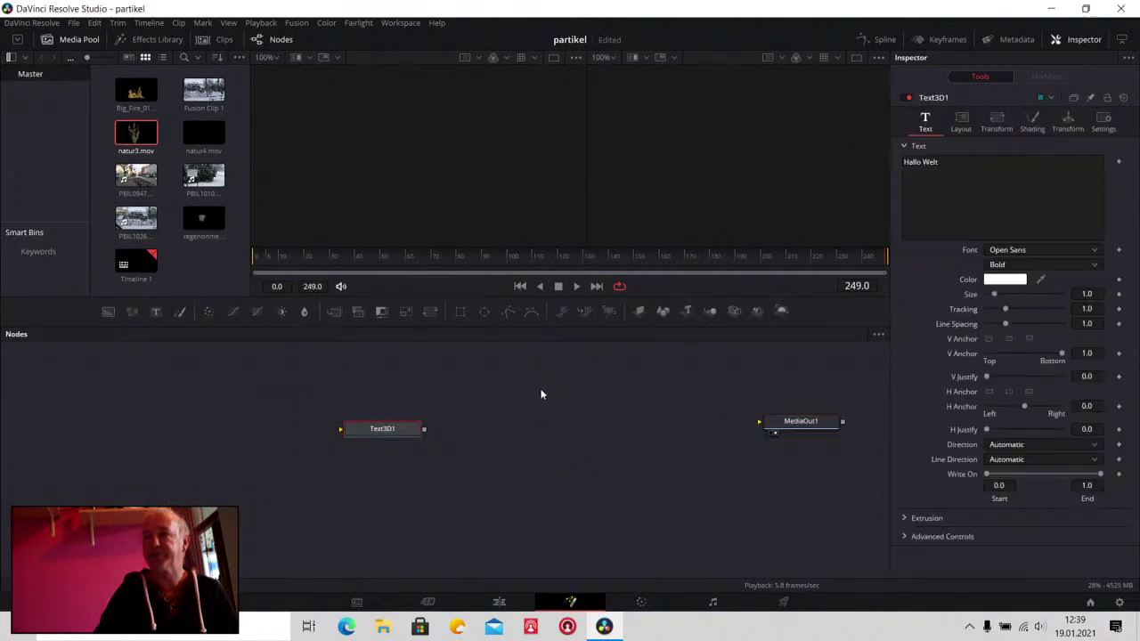
click(713, 312)
click(781, 310)
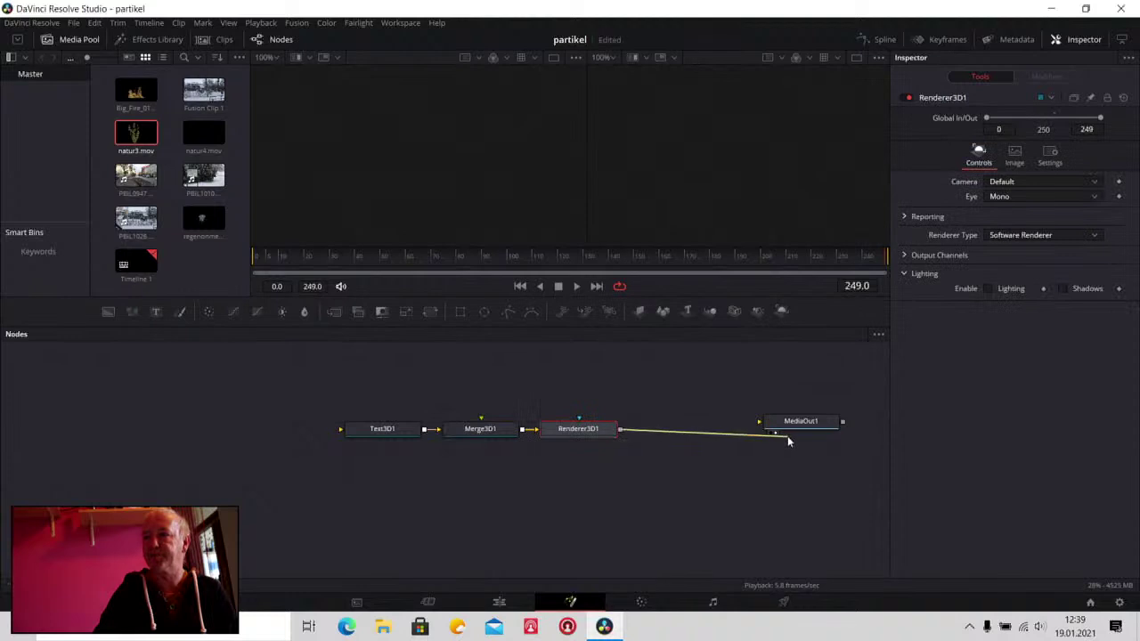
drag(621, 429, 797, 439)
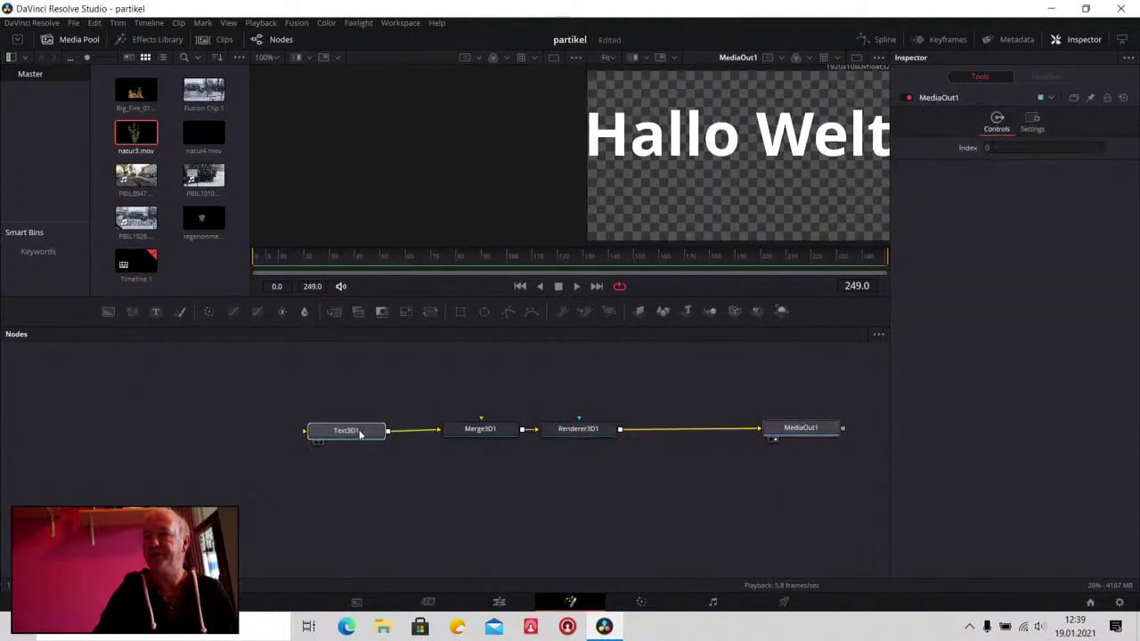
drag(397, 433, 360, 436)
drag(479, 433, 470, 433)
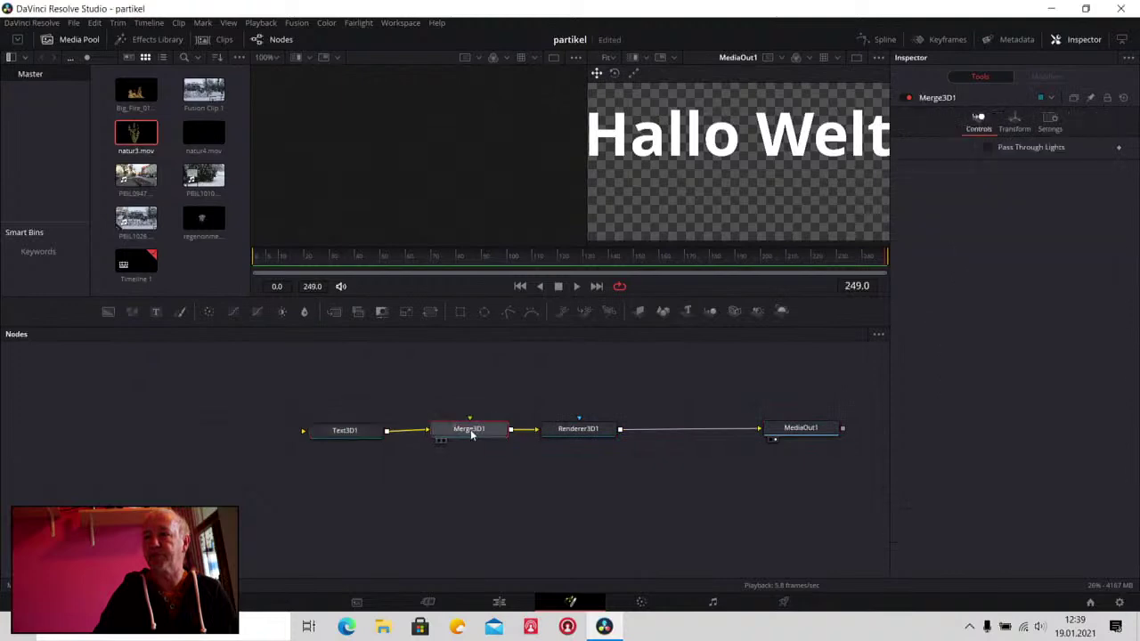
Give the text an extrusion depth of about 0.09 and add SpotLight1 to Merge3D1
click(347, 433)
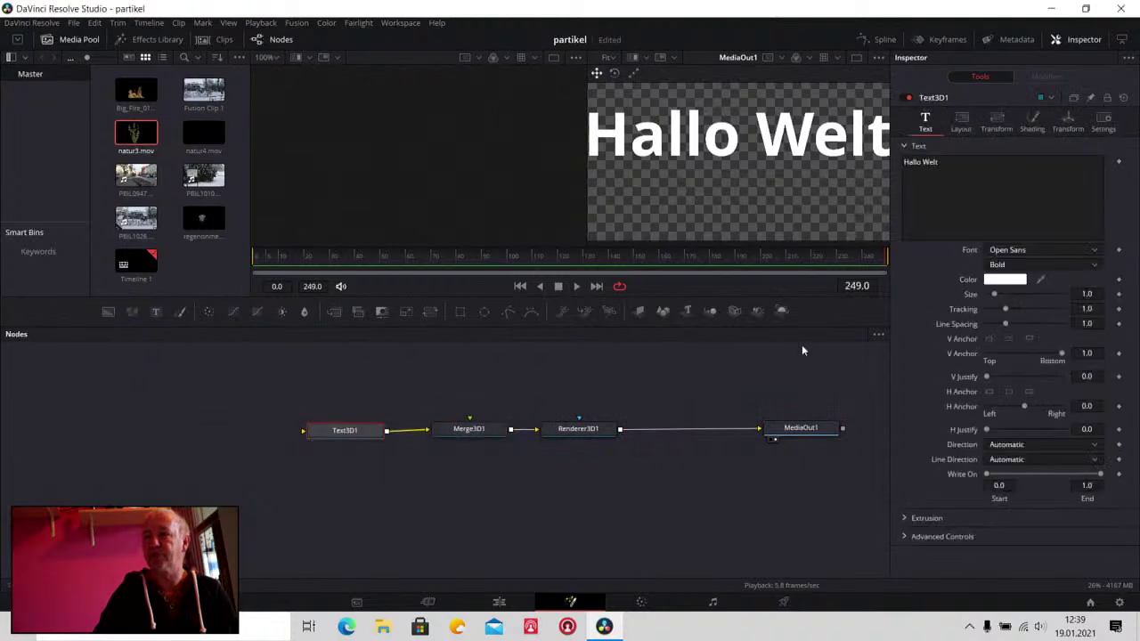
click(906, 519)
scroll(935, 440, down, 2)
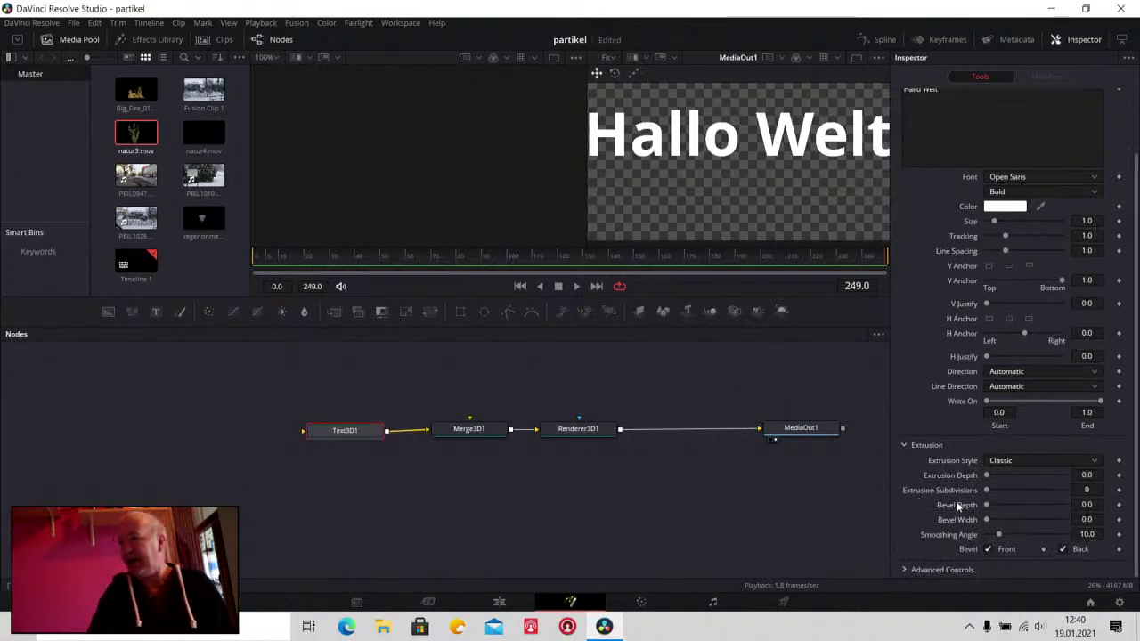
drag(986, 475, 1018, 473)
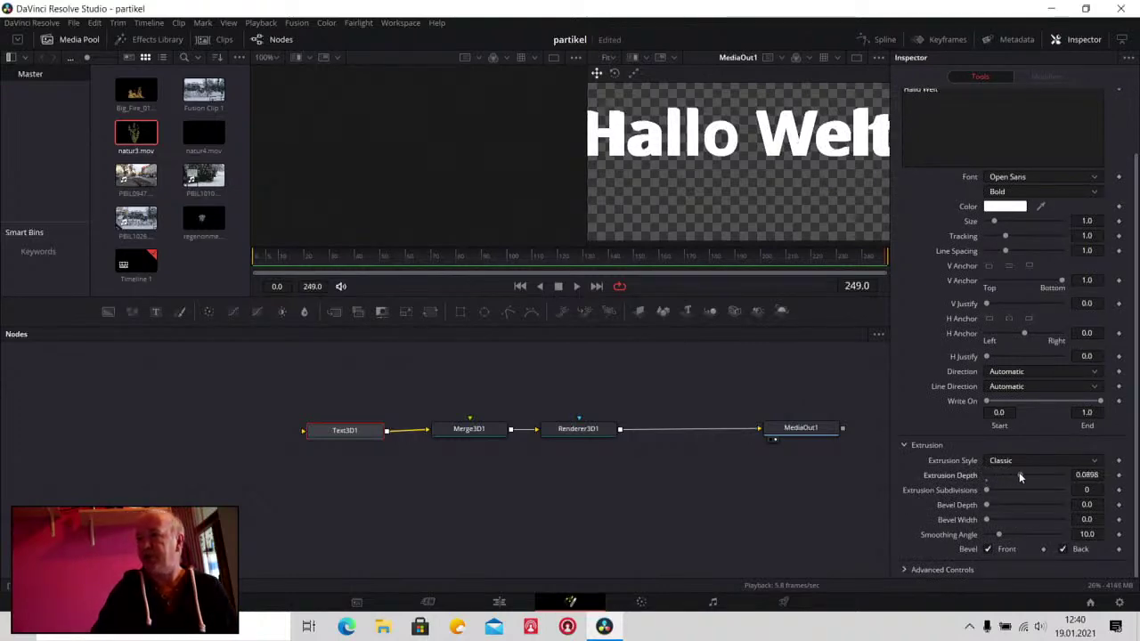
click(478, 434)
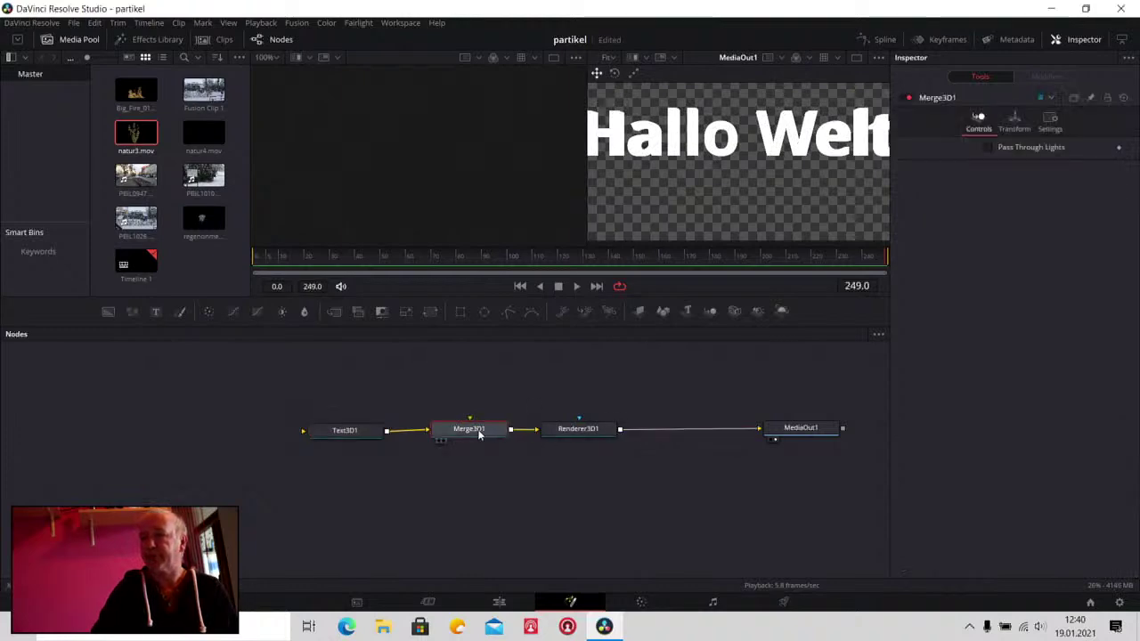
click(761, 314)
View the Merge3D1 scene in the left viewer and move the spotlight down in front of the text
drag(360, 470, 470, 374)
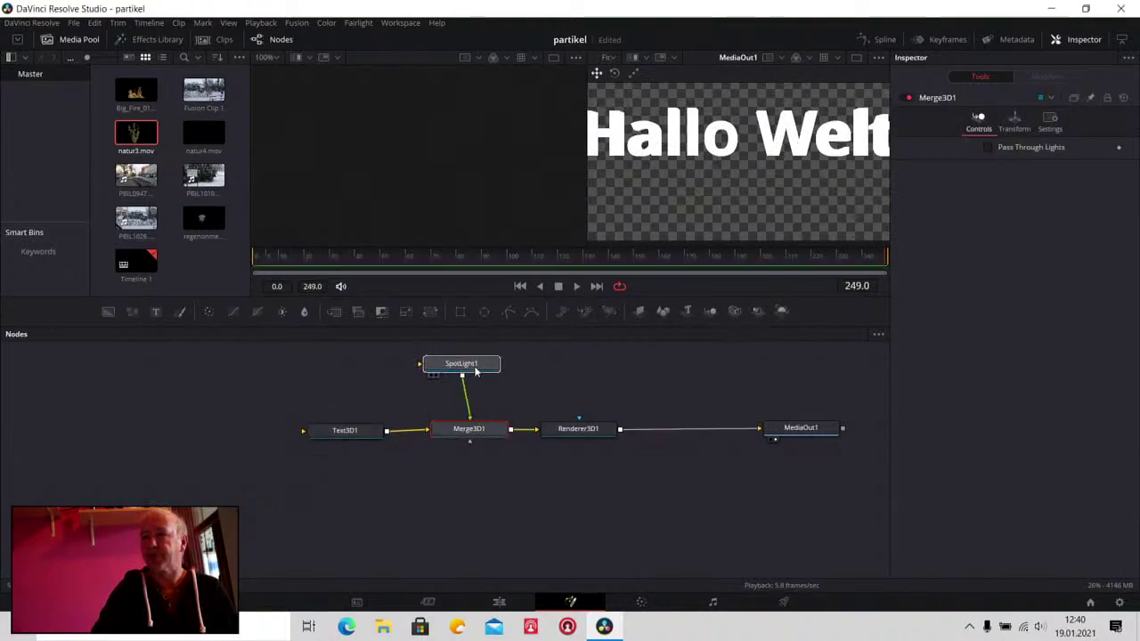
click(469, 431)
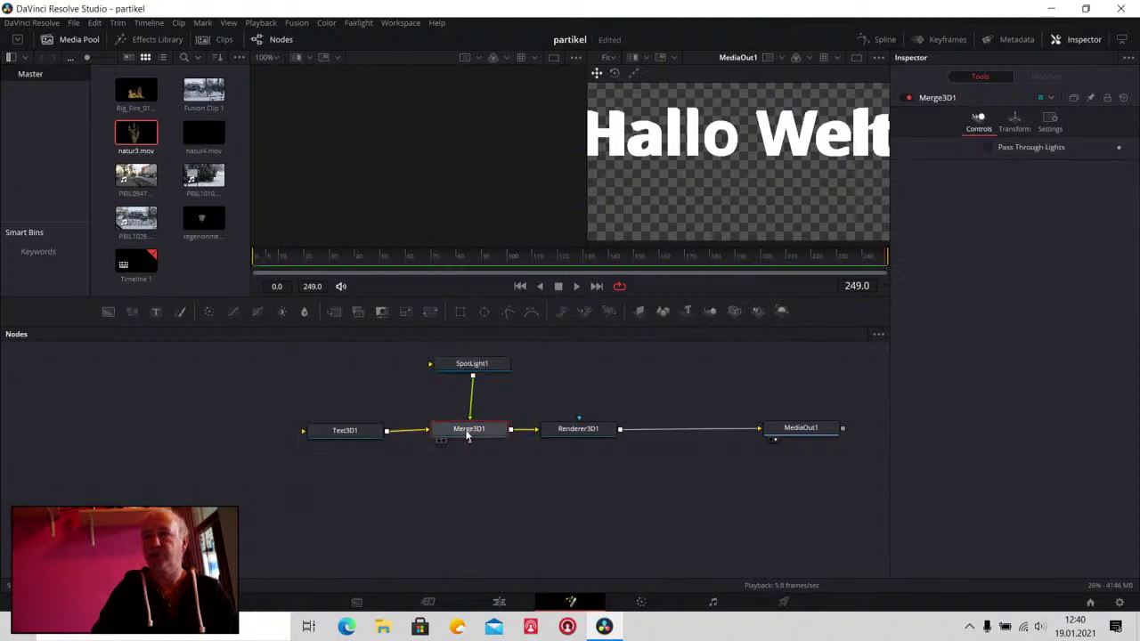
key(1)
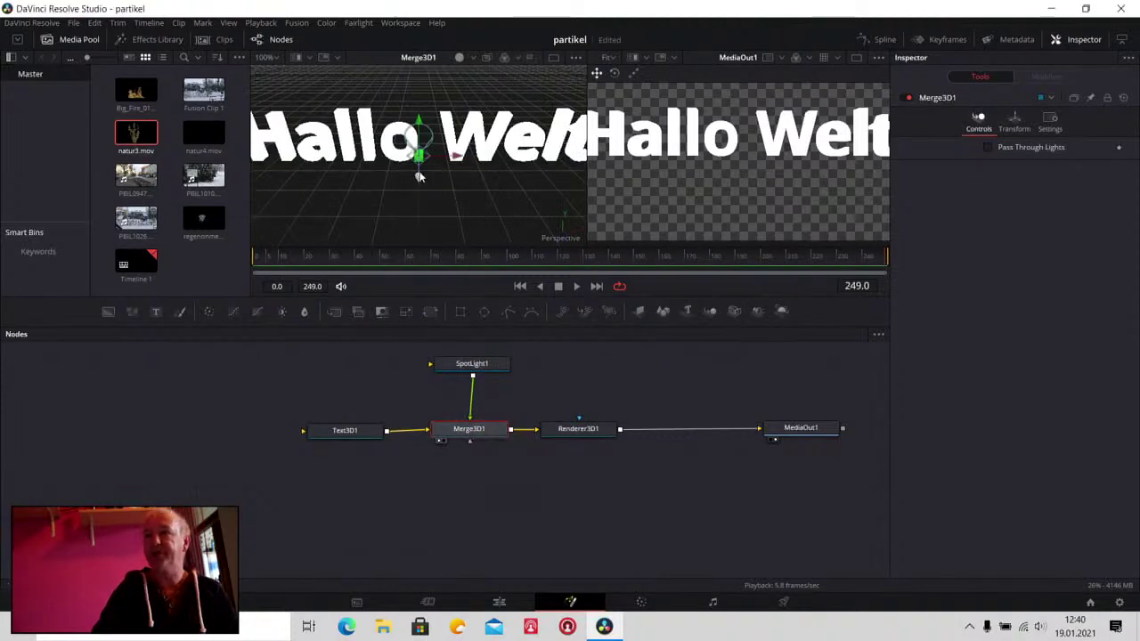
click(470, 364)
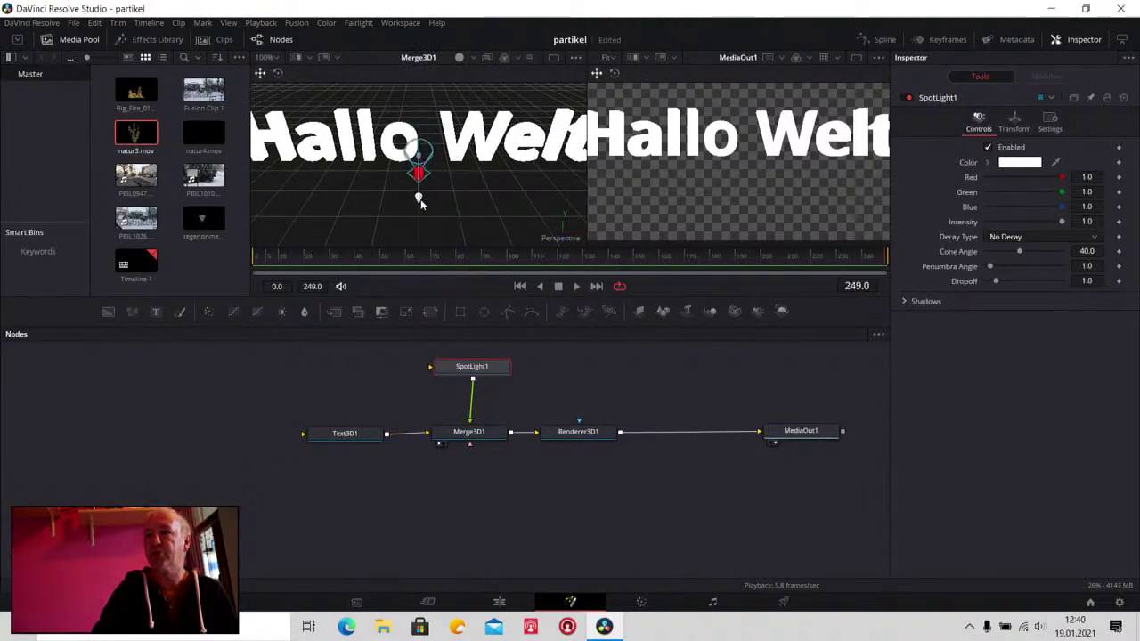
drag(421, 179, 420, 258)
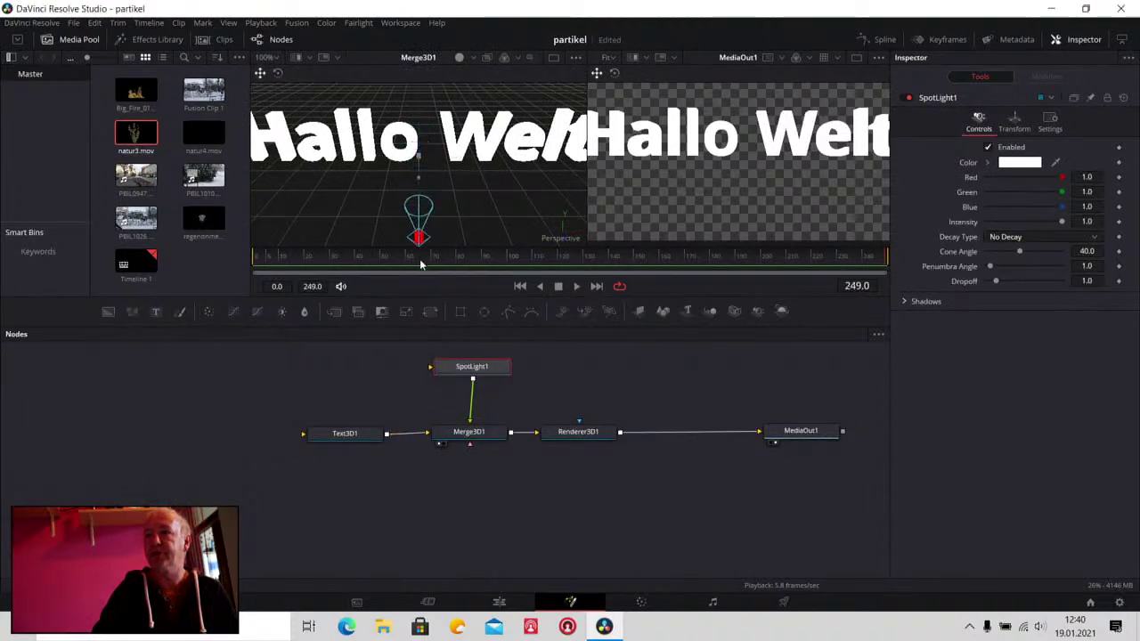
Enable Lighting and Shadows on Renderer3D1
click(588, 435)
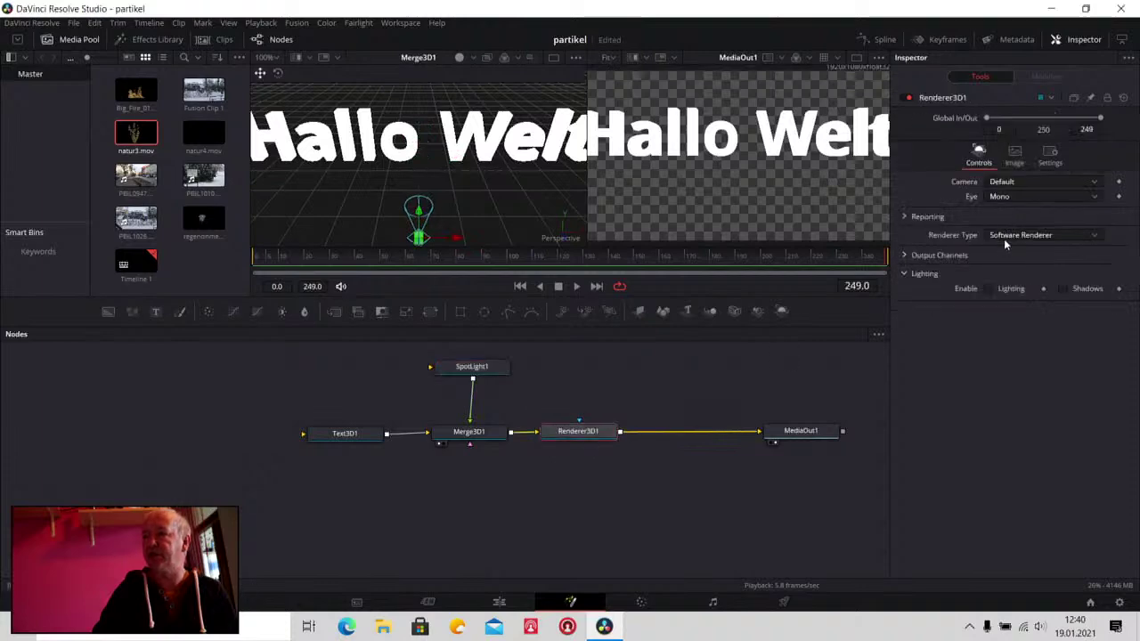
click(987, 288)
click(1061, 289)
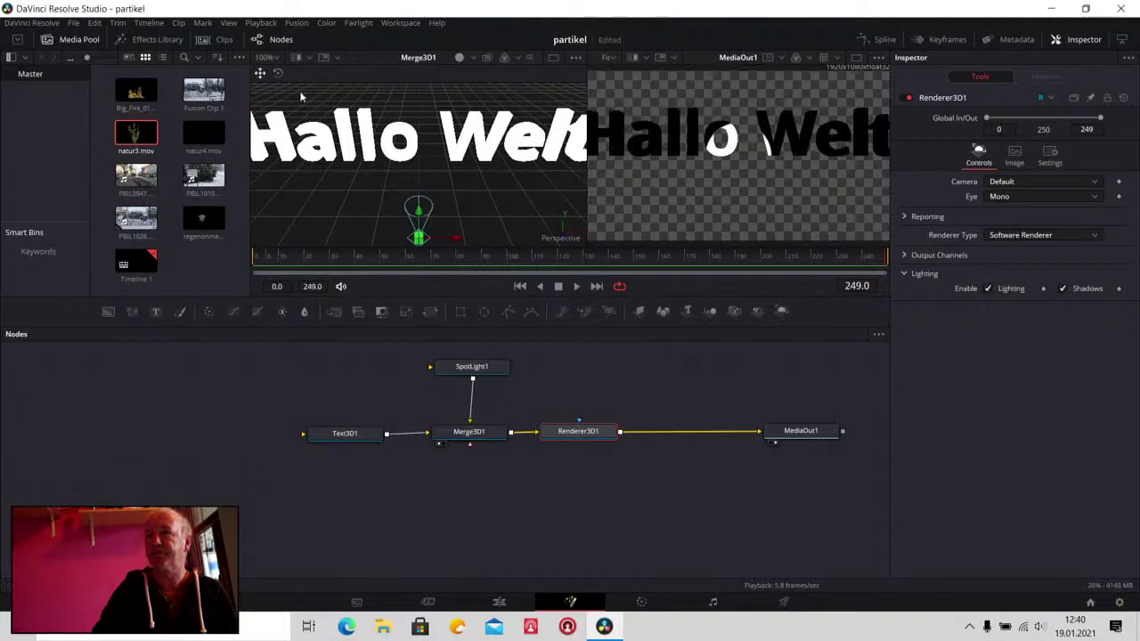
Set the 3D viewer zoom to 25% and lower the spotlight to brighten the text
click(275, 58)
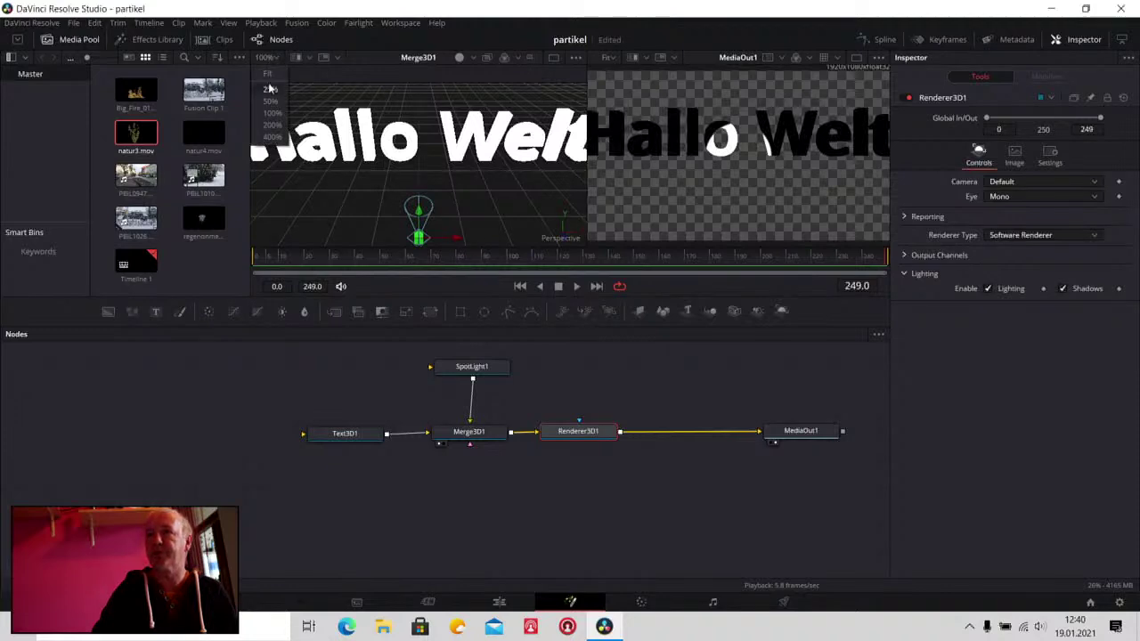
click(270, 90)
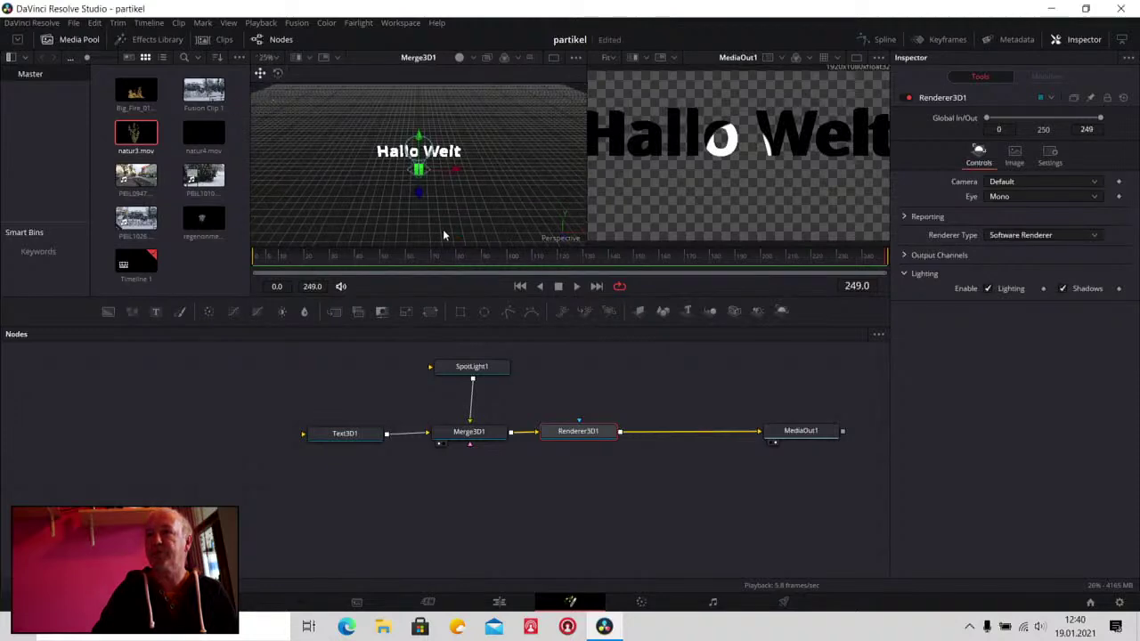
drag(421, 195, 418, 222)
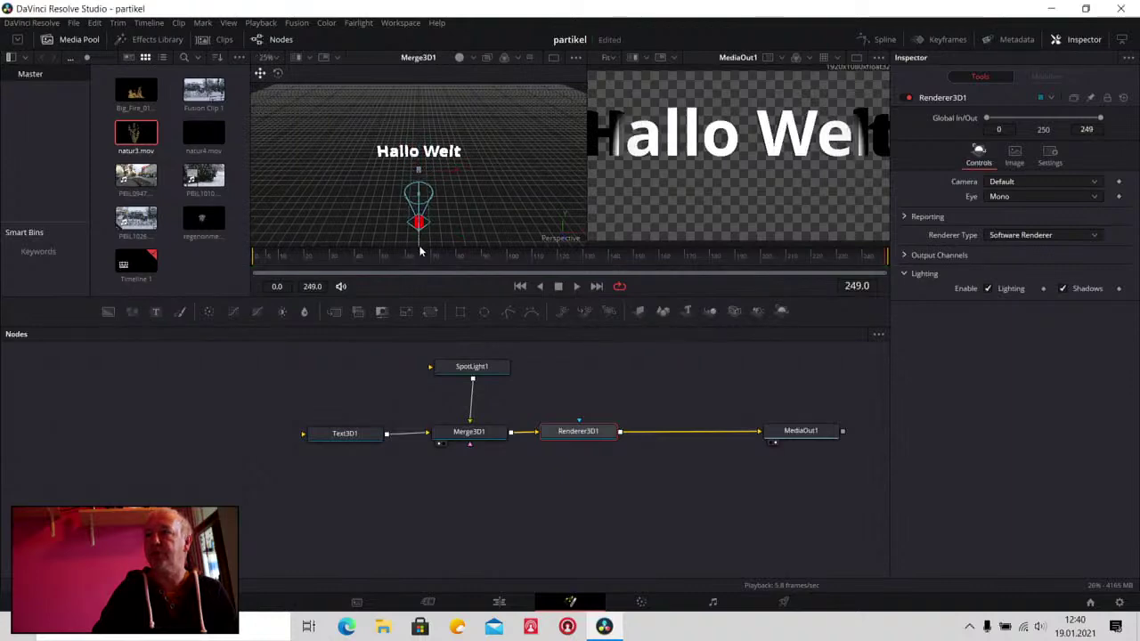
drag(514, 211, 497, 171)
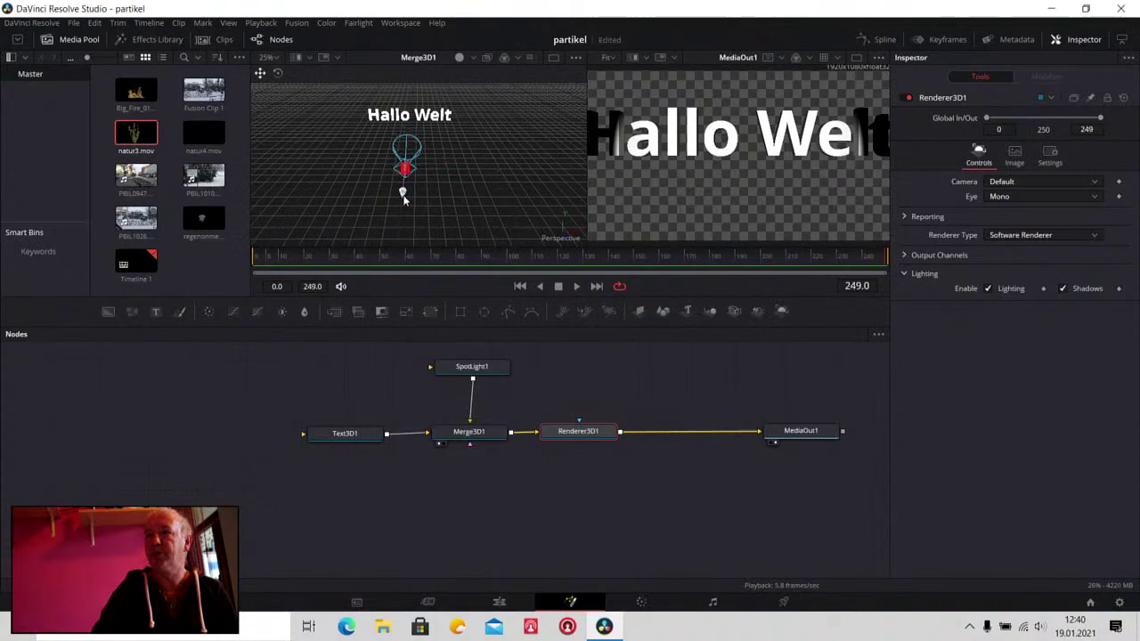
drag(402, 193, 399, 228)
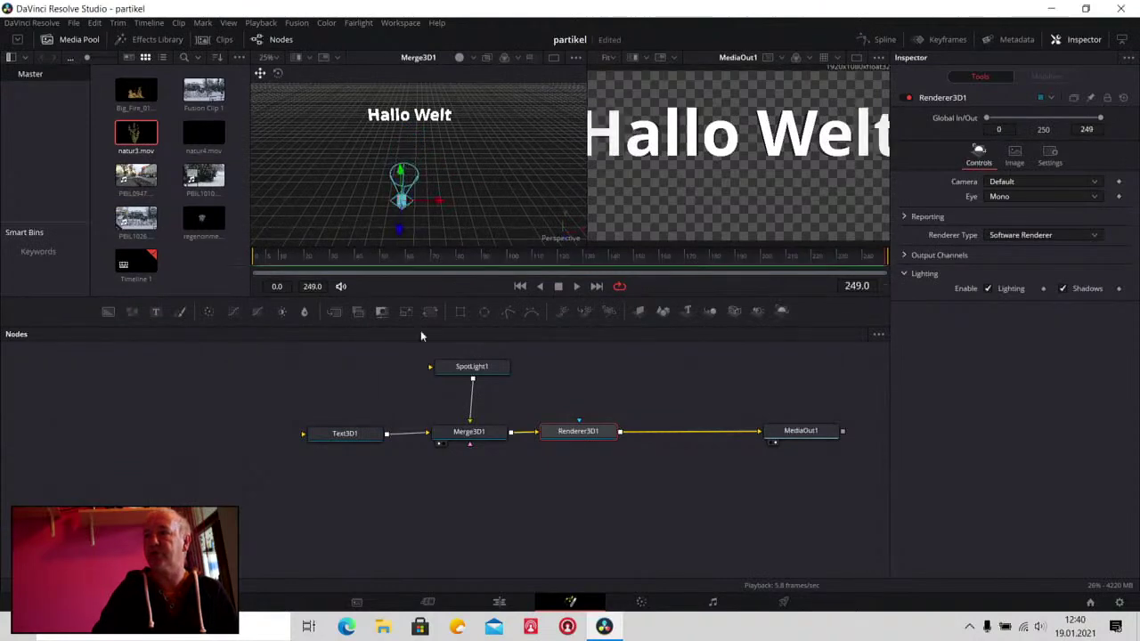
Set Text3D1's Scale to 0.749, Translation Y to -0.174 and Rotation Y to 26.1
click(344, 432)
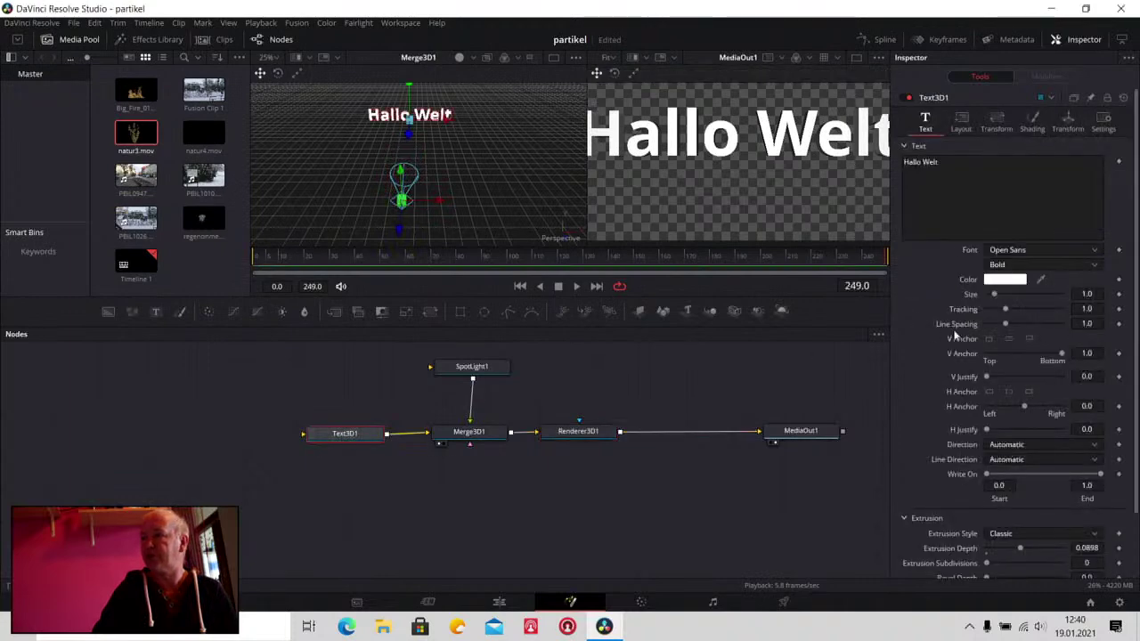
click(1068, 122)
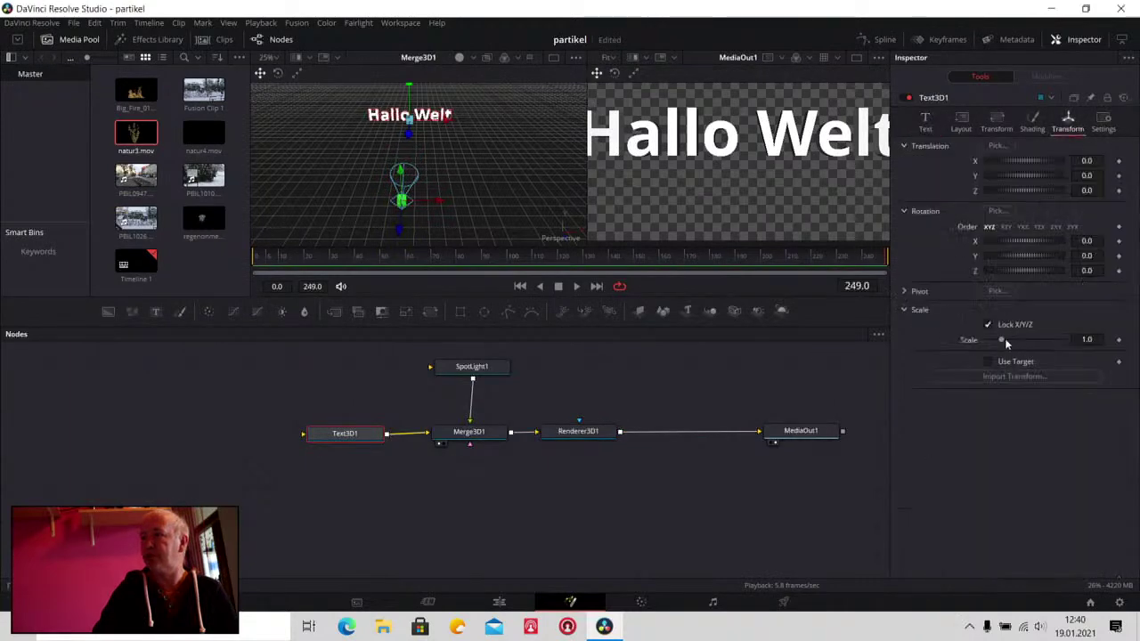
drag(1002, 341, 998, 342)
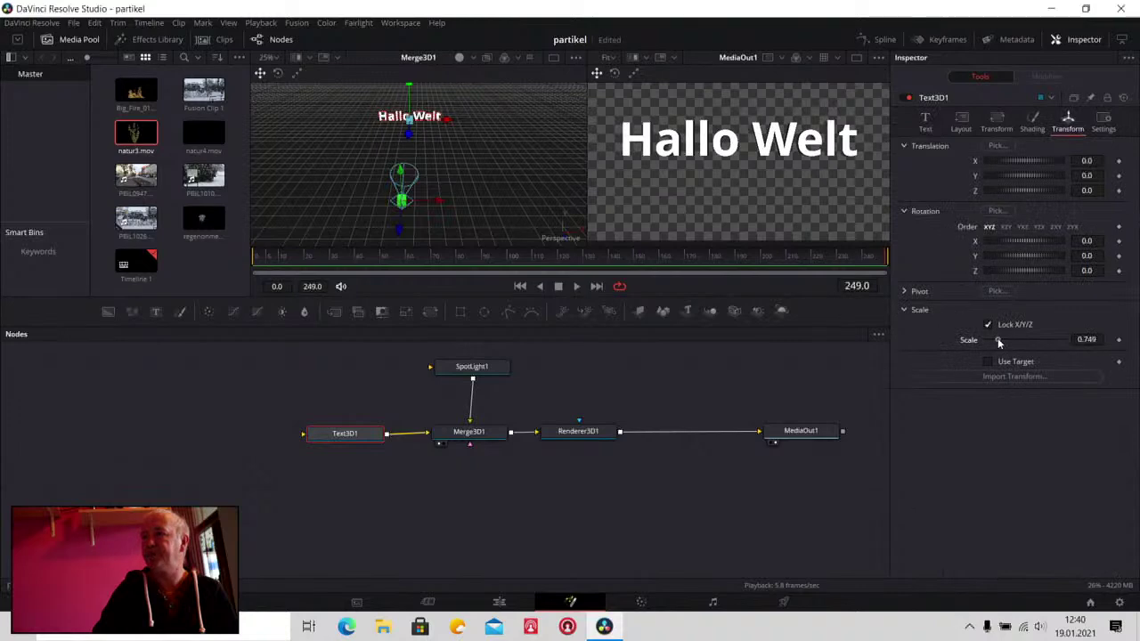
drag(1038, 178, 1031, 178)
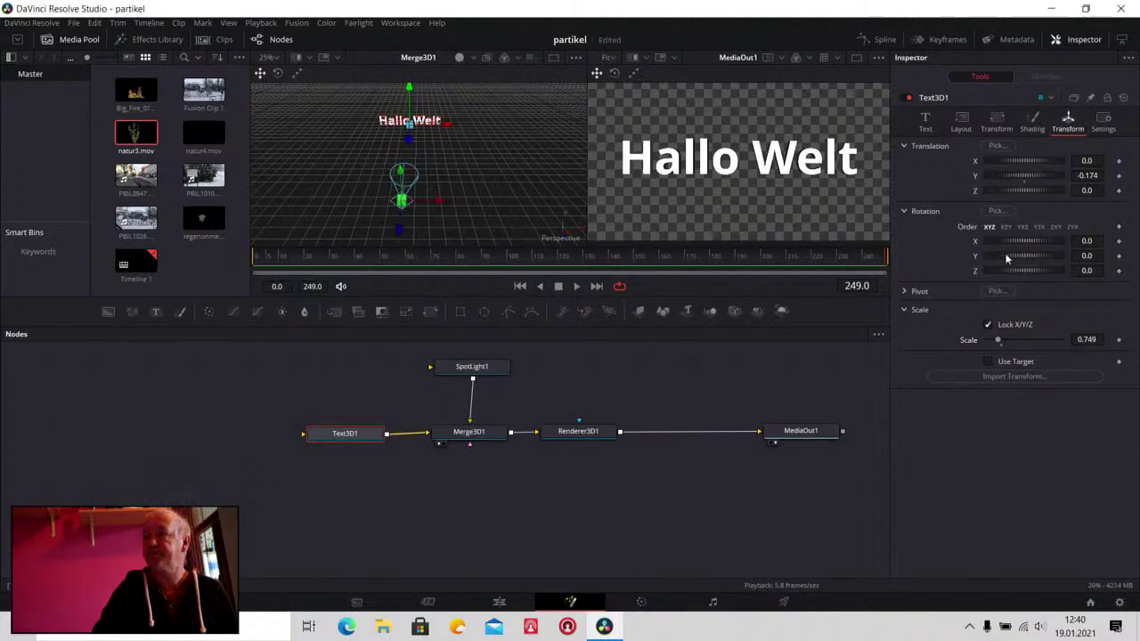
drag(1001, 257, 1006, 254)
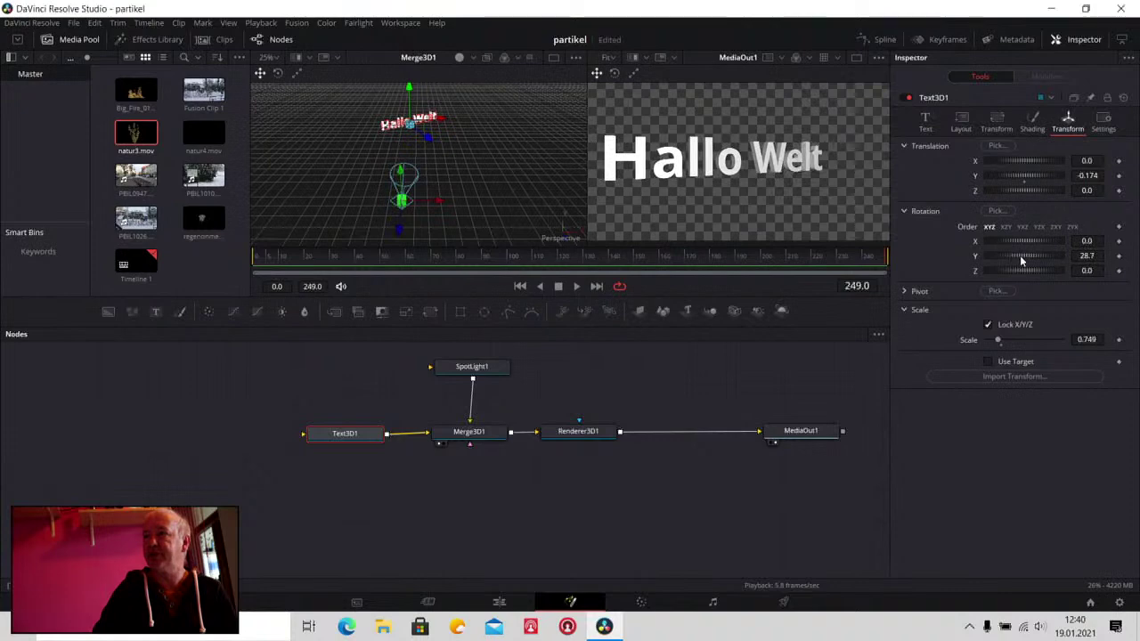
drag(1021, 256, 1018, 257)
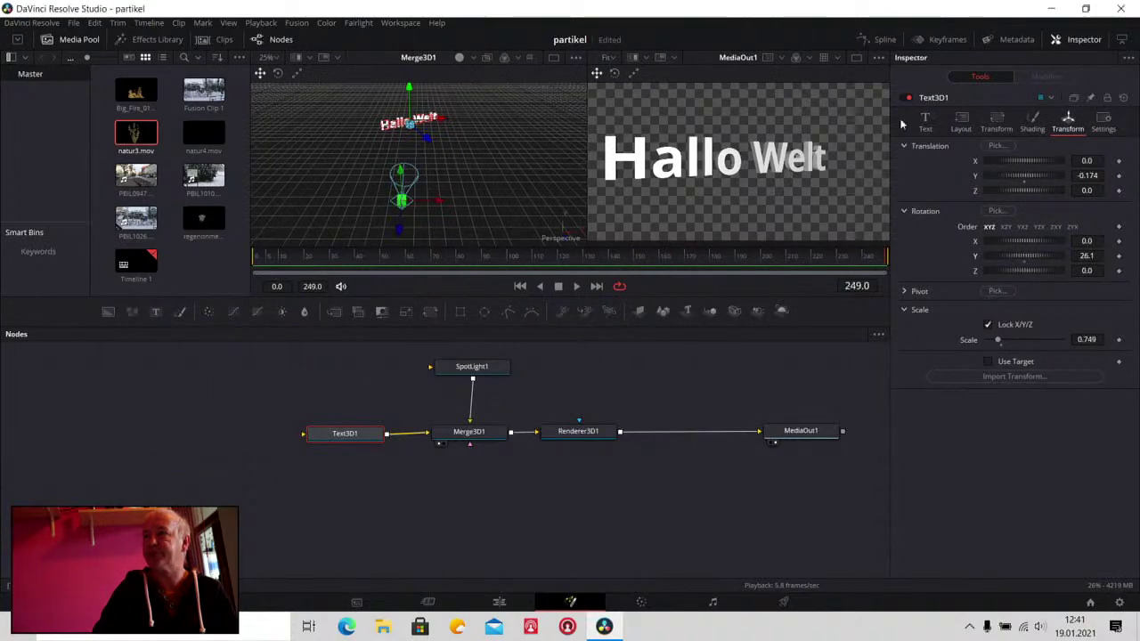
Turn off Show Checker Underlay in the MediaOut viewer's options
click(880, 60)
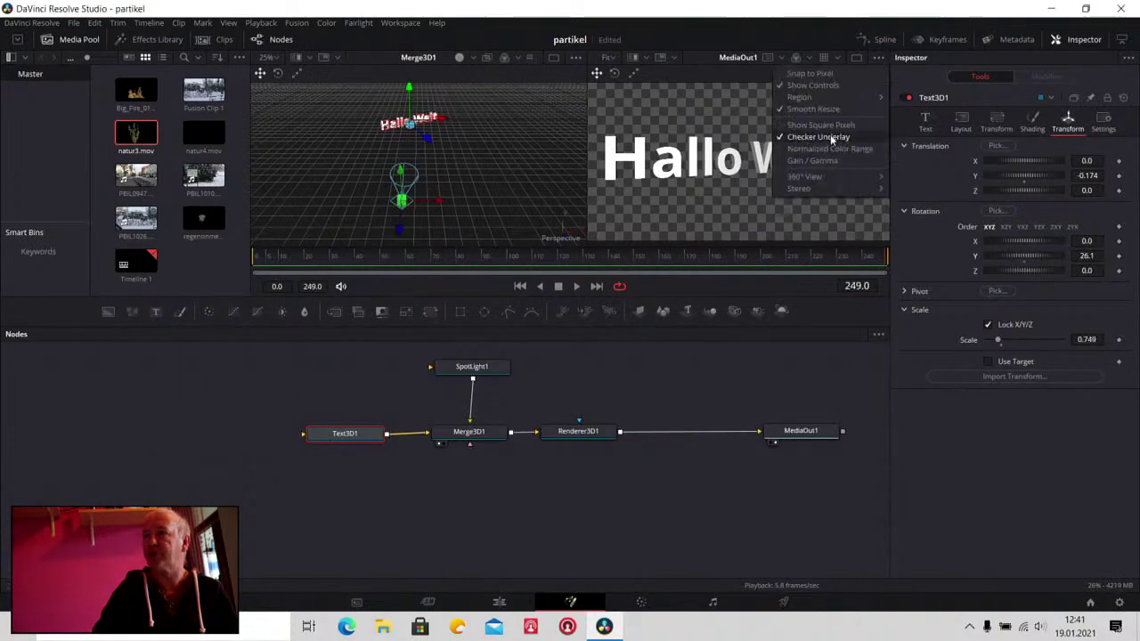
click(829, 135)
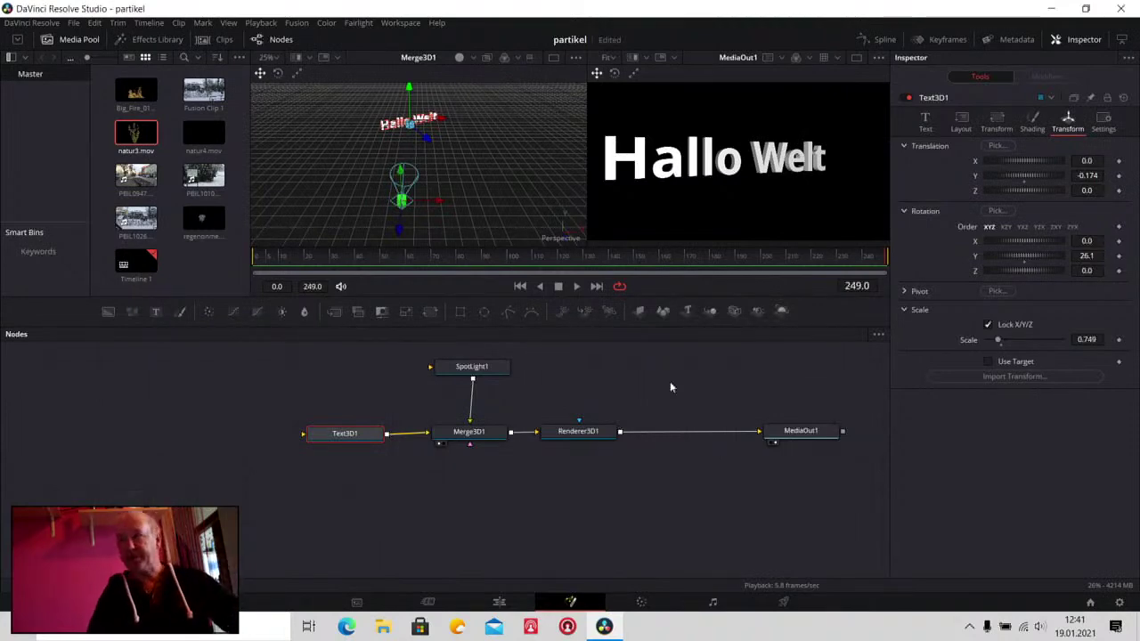
Add an ImagePlane3D1 to Merge3D1 and arrange it and SpotLight1 in the node graph
click(486, 436)
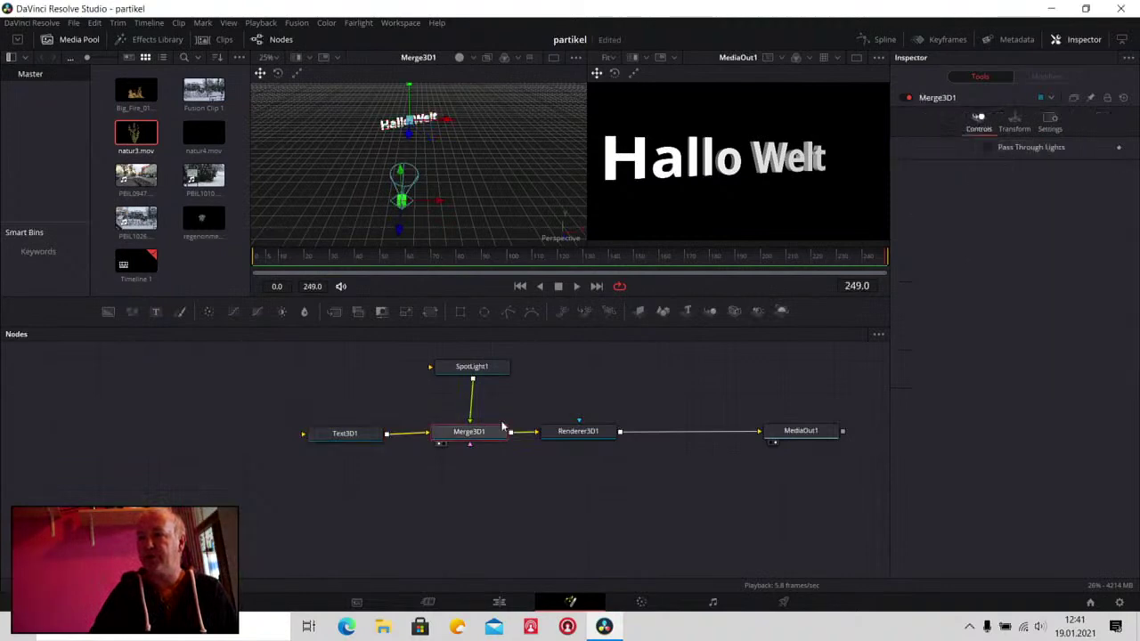
click(641, 311)
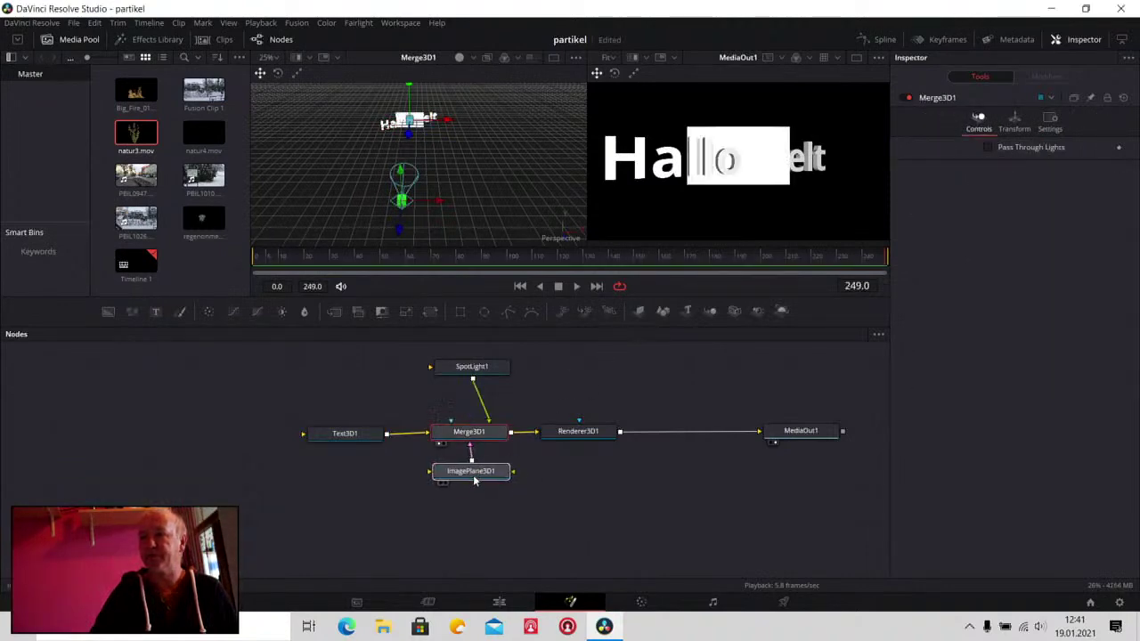
drag(477, 469, 465, 493)
drag(476, 370, 497, 370)
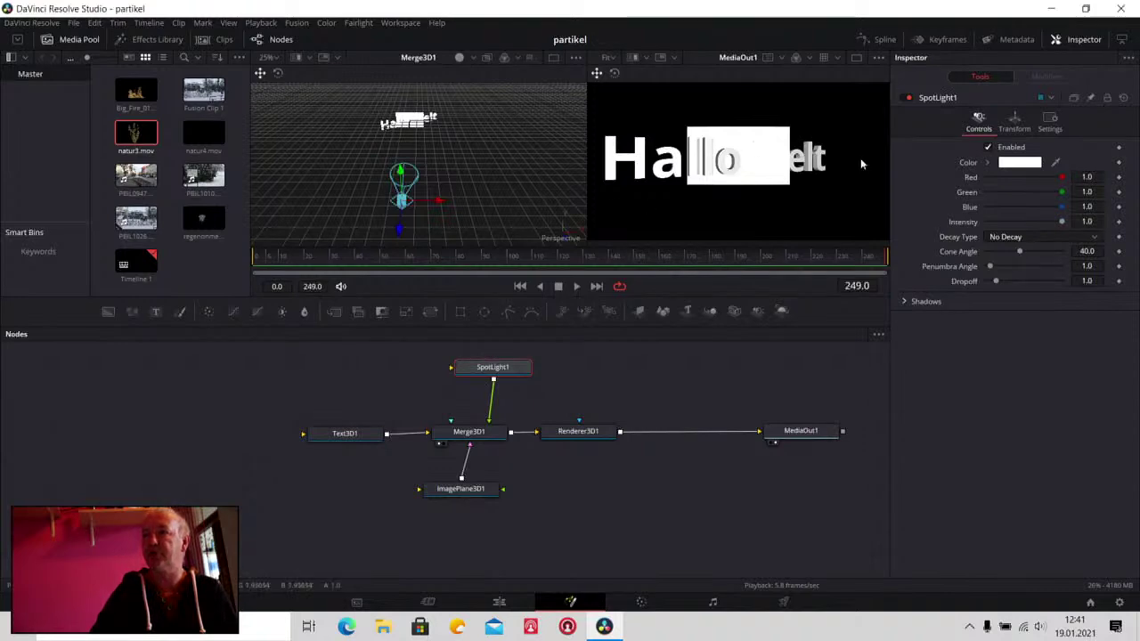
Place the image plane behind the text, enlarge it to 3.268, and tilt the view downward
click(476, 489)
click(1033, 123)
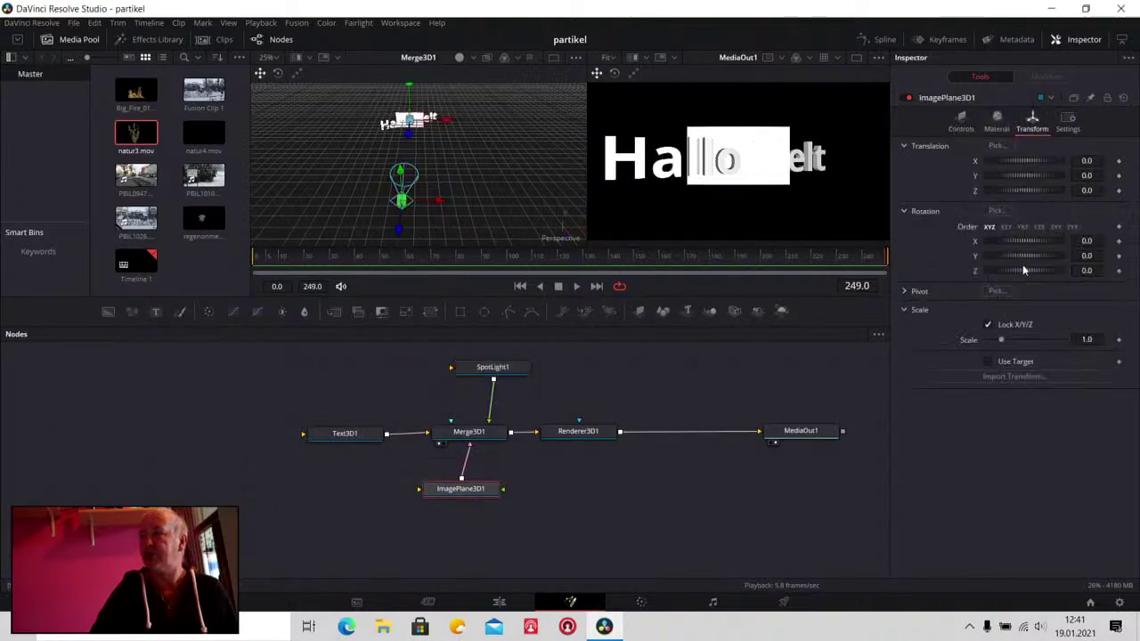
drag(1028, 188, 1024, 187)
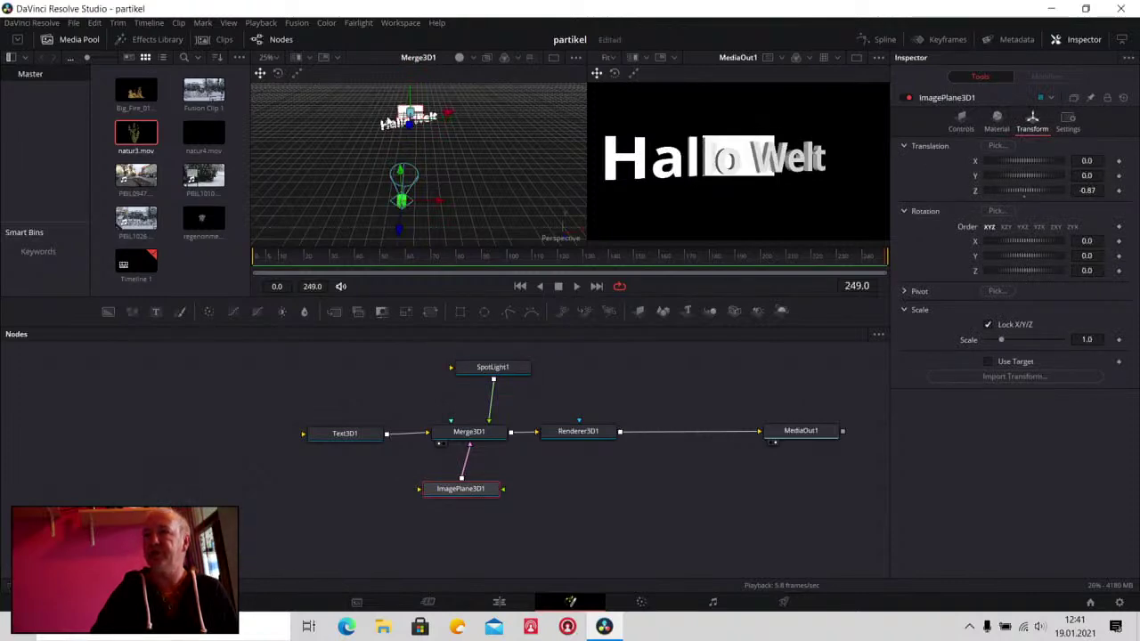
drag(403, 154, 474, 190)
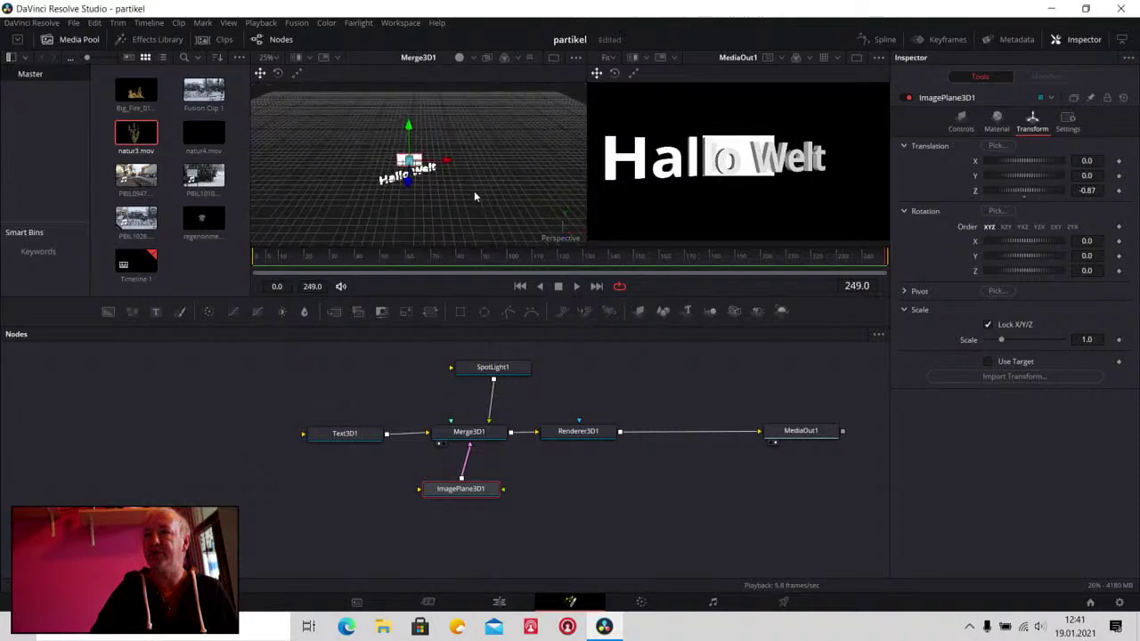
drag(408, 160, 405, 160)
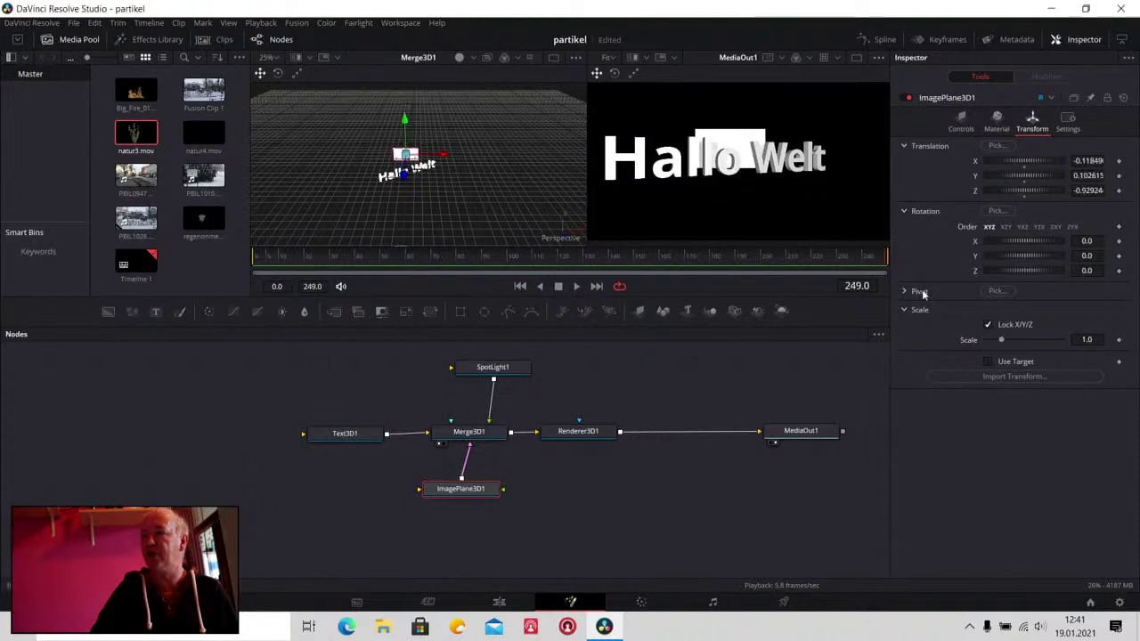
drag(1003, 340, 1036, 345)
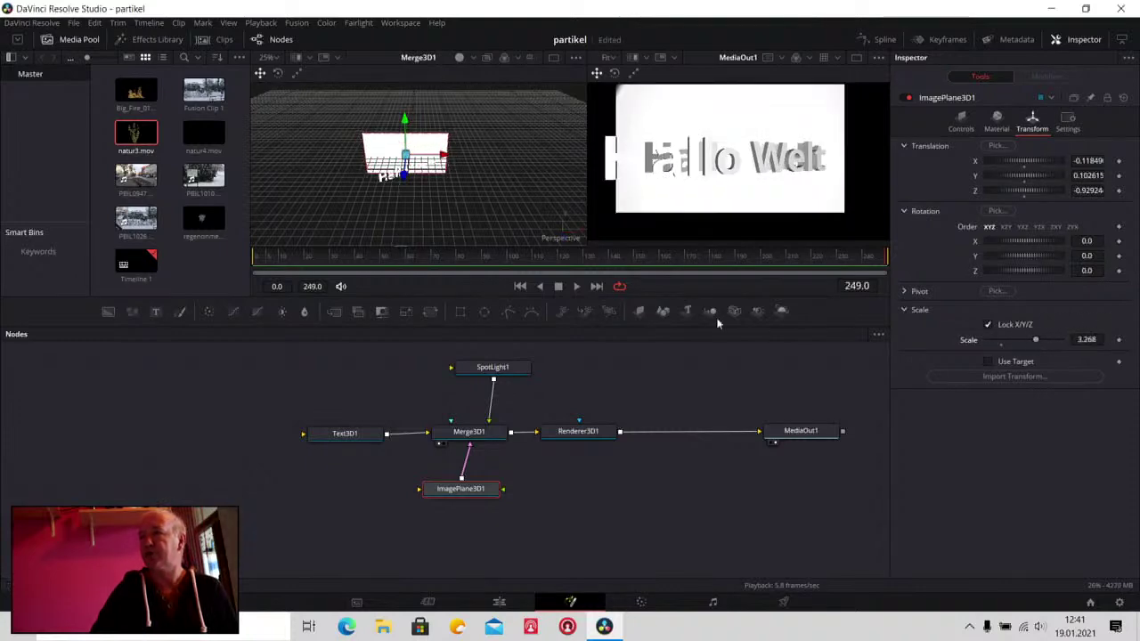
drag(495, 199, 498, 183)
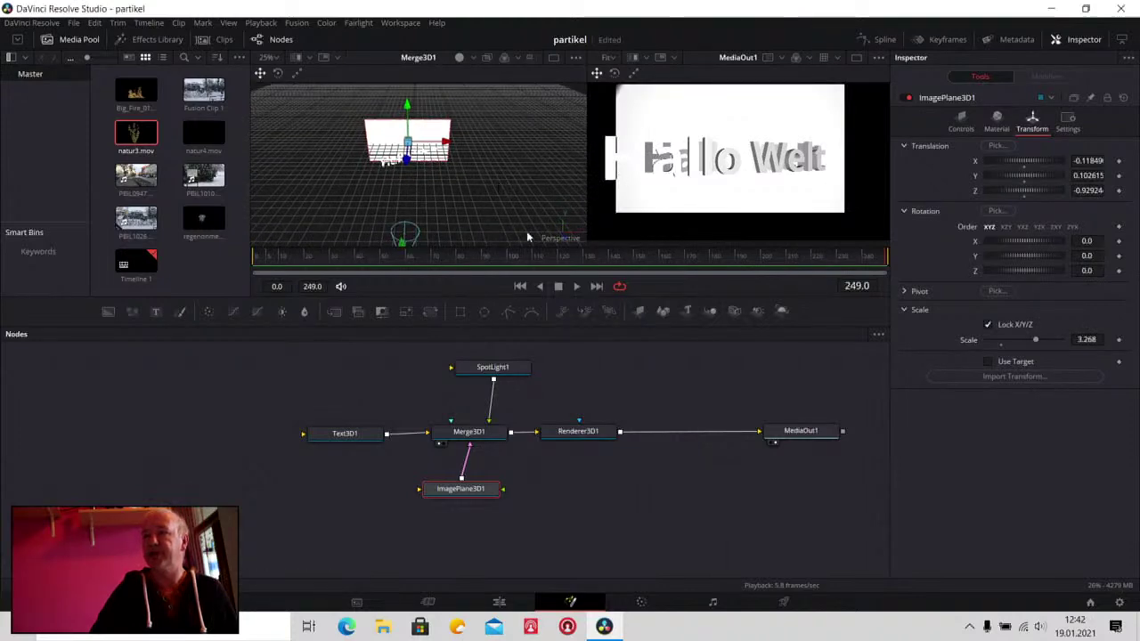
drag(510, 220, 513, 192)
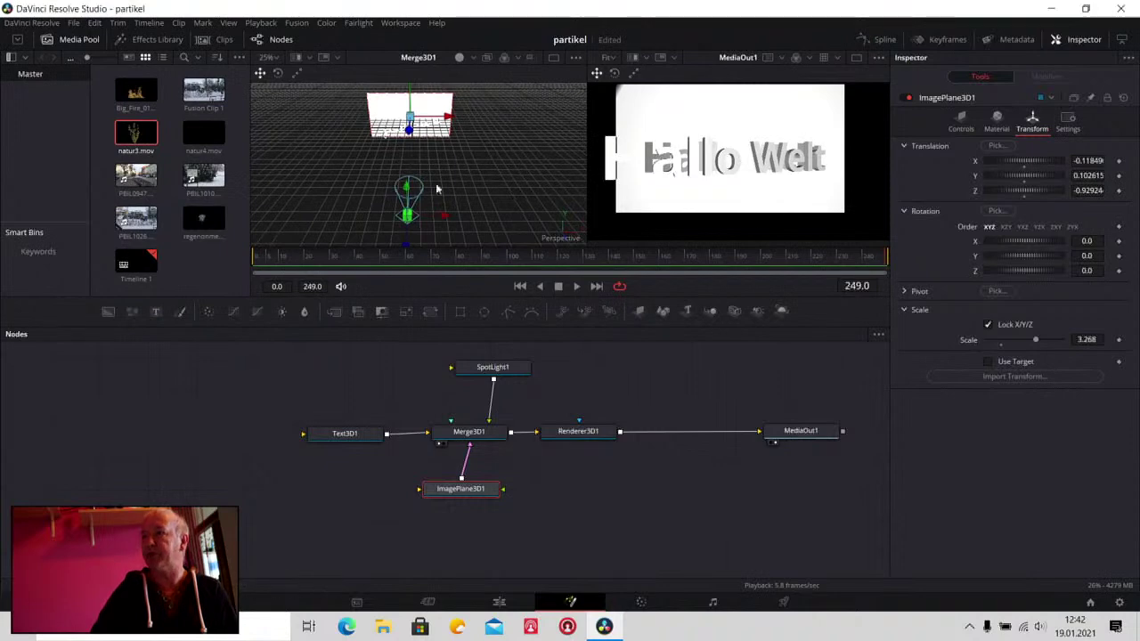
Widen SpotLight1's cone angle to 53.86 and try lowering its red value
click(498, 369)
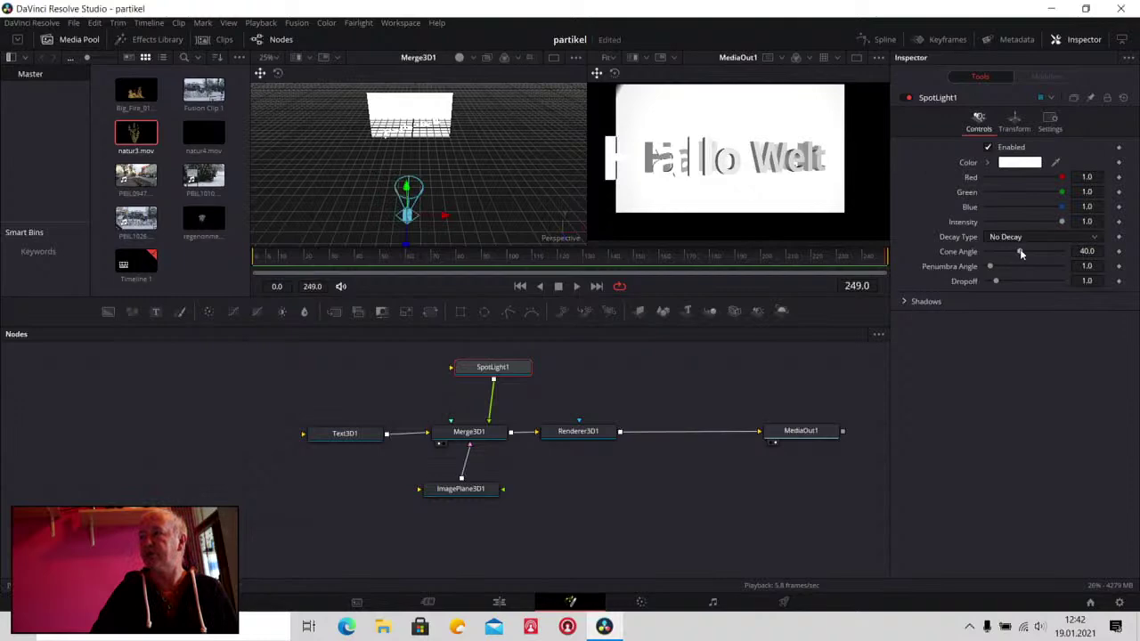
drag(1020, 252, 1031, 253)
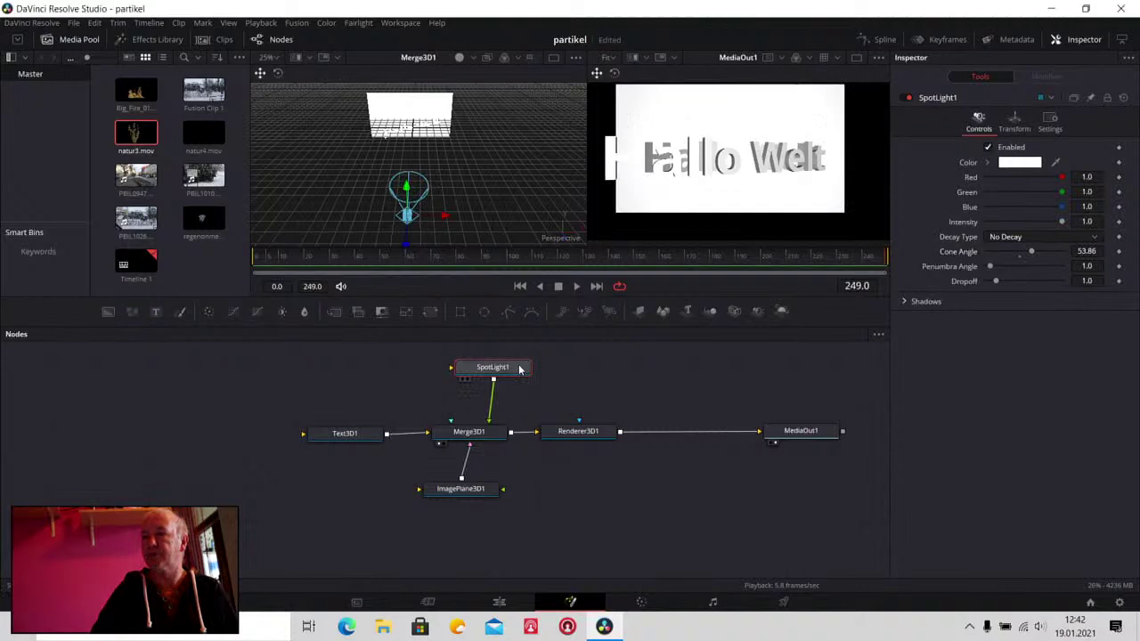
drag(1061, 178, 1000, 179)
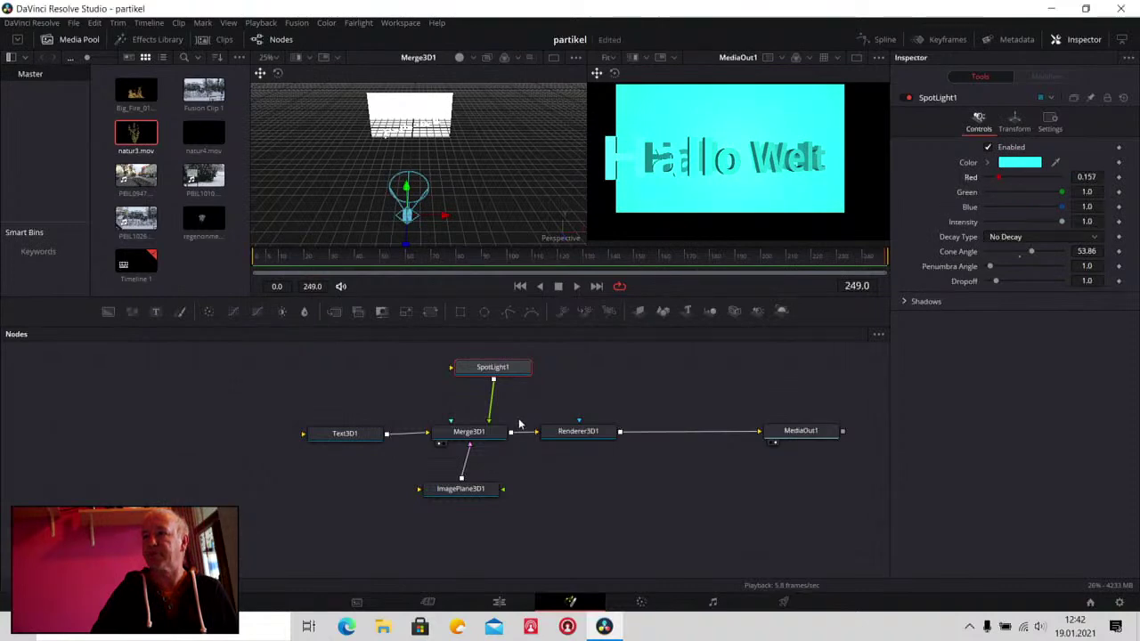
Set the spotlight colour to pure white in the colour picker
click(461, 492)
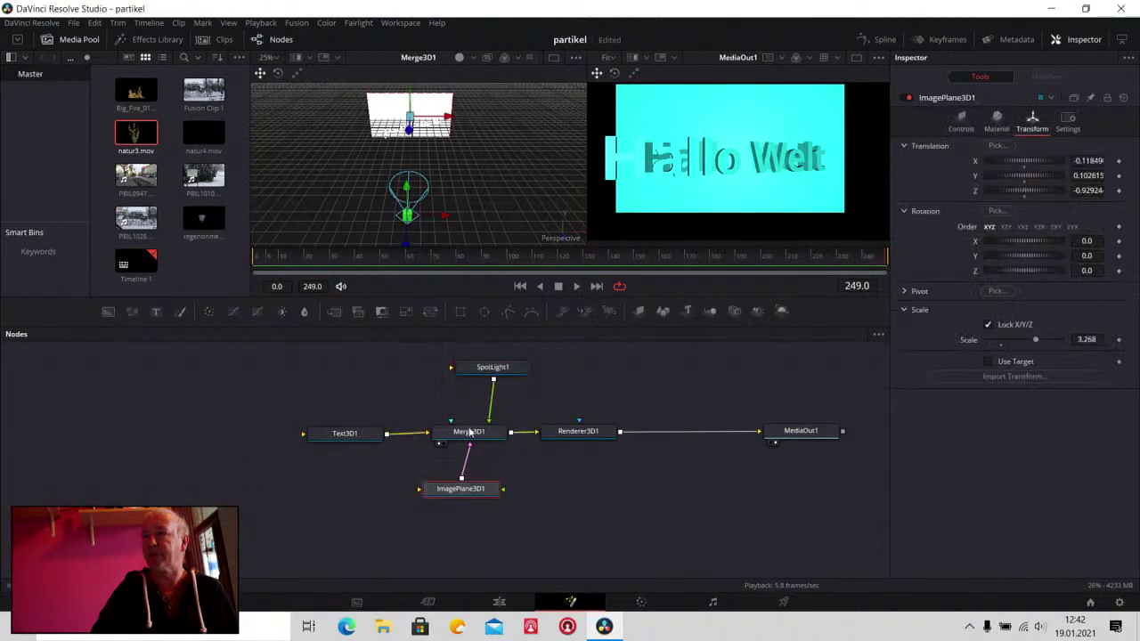
click(503, 372)
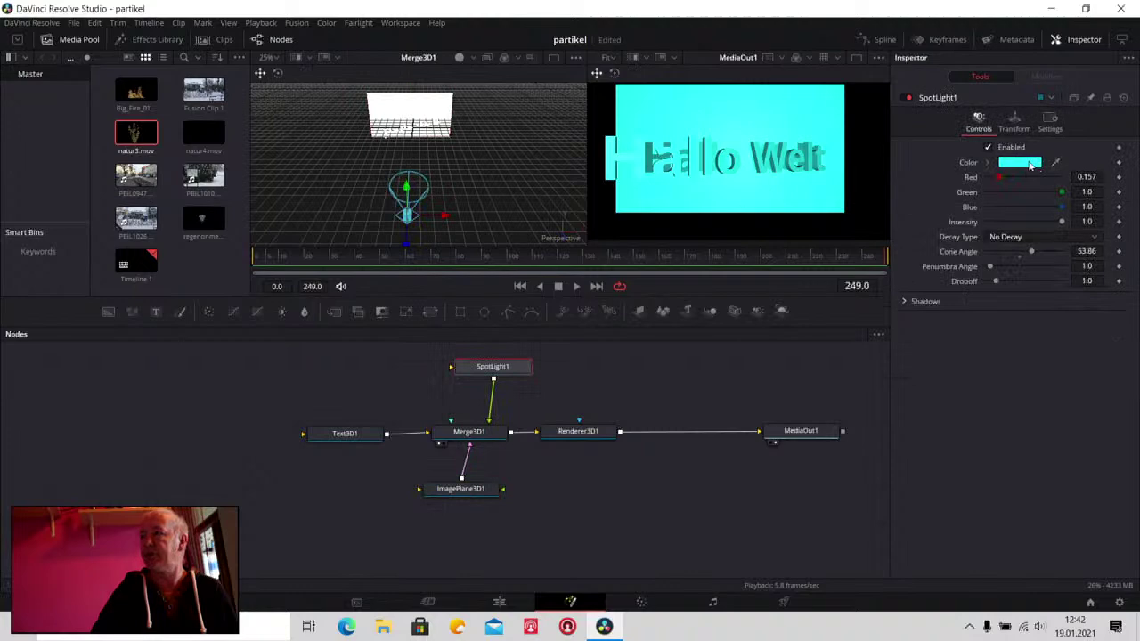
click(1030, 164)
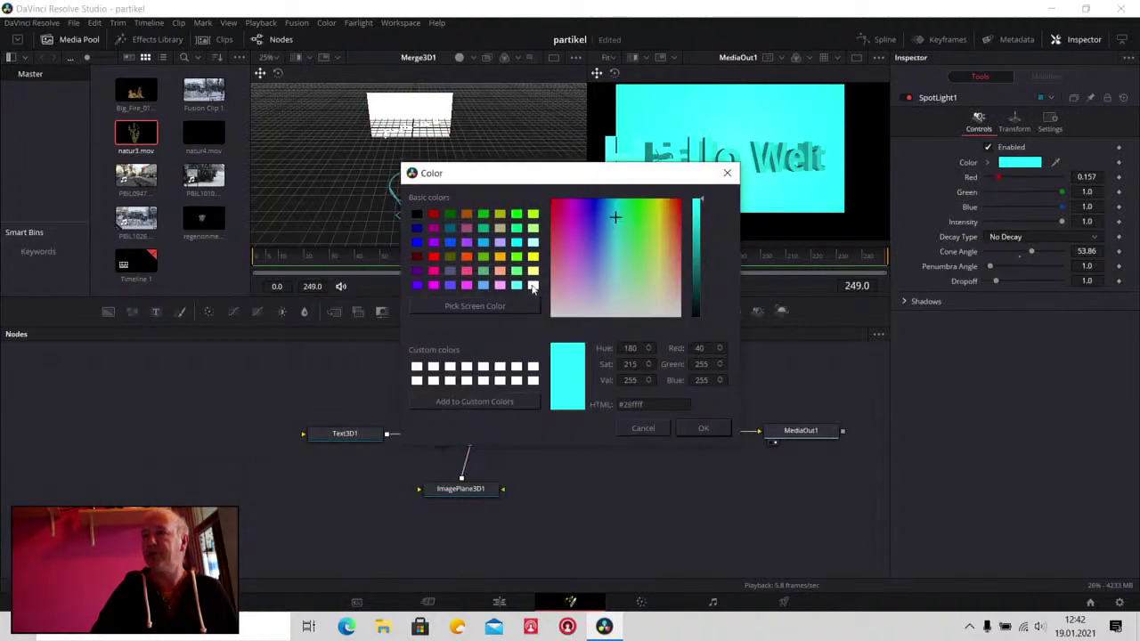
click(533, 286)
click(703, 430)
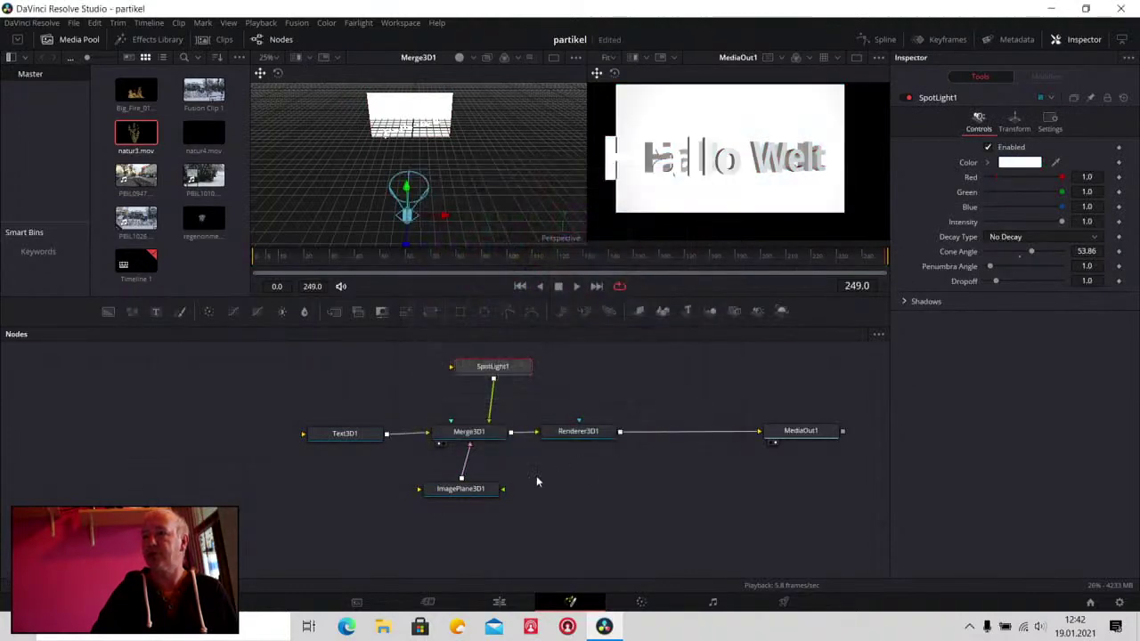
click(469, 490)
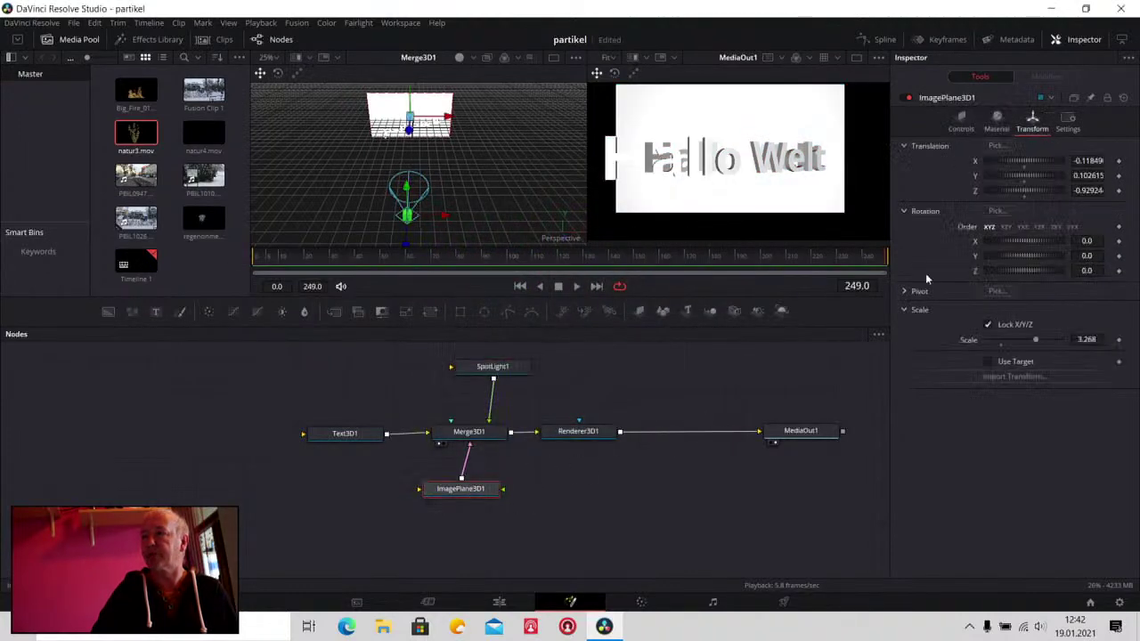
Set ImagePlane3D1's Diffuse Red to 0 and Specular Intensity to 0
click(997, 125)
drag(1058, 179, 944, 181)
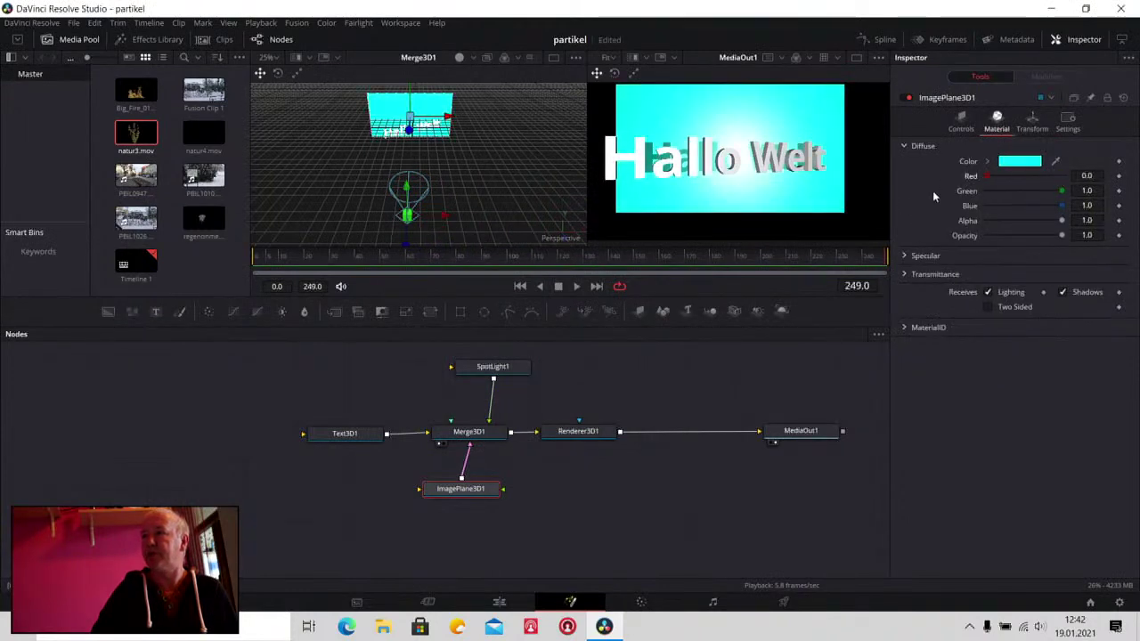
click(905, 257)
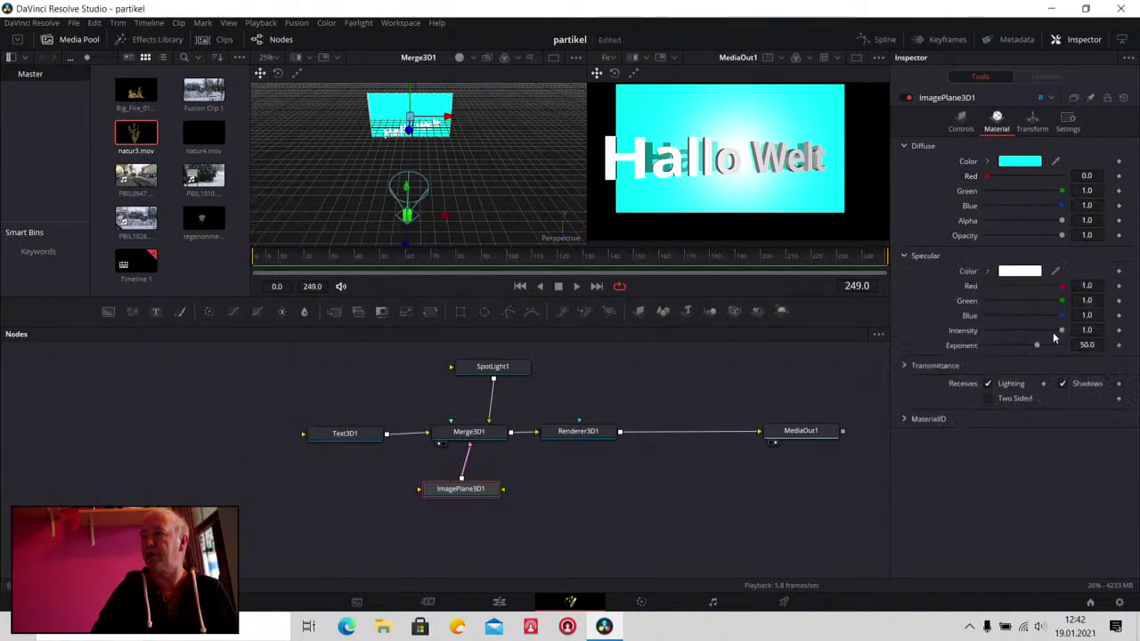
drag(1062, 331, 986, 332)
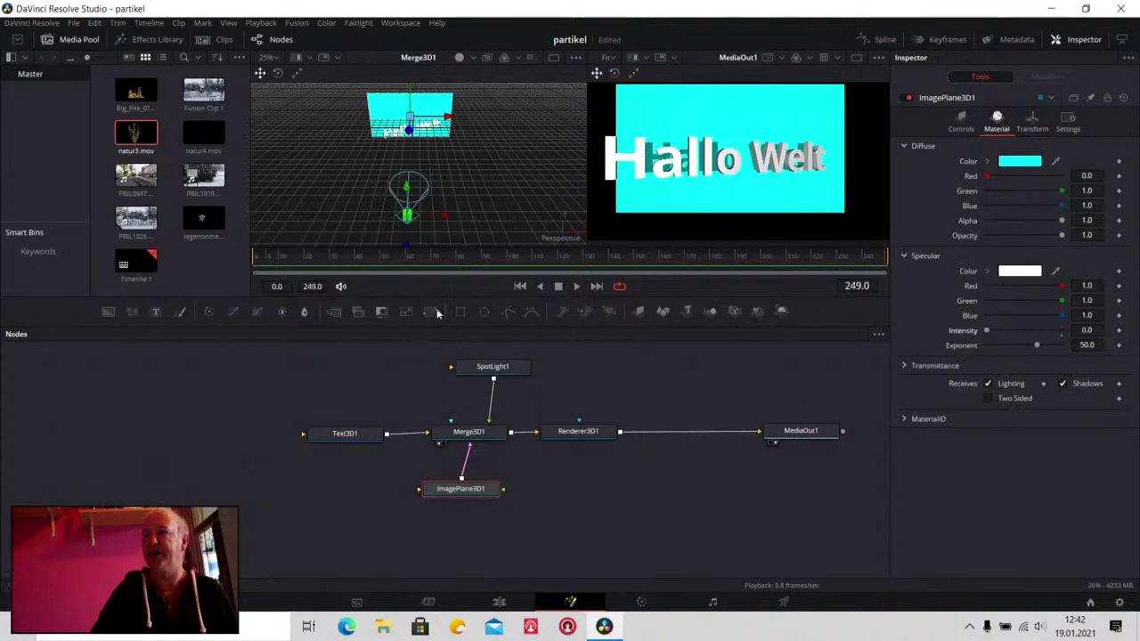
Shift the spotlight sideways to test the text lighting and tidy the ImagePlane3D1 node
mouse_move(447, 222)
mouse_down()
mouse_move(461, 218)
mouse_move(365, 208)
mouse_up()
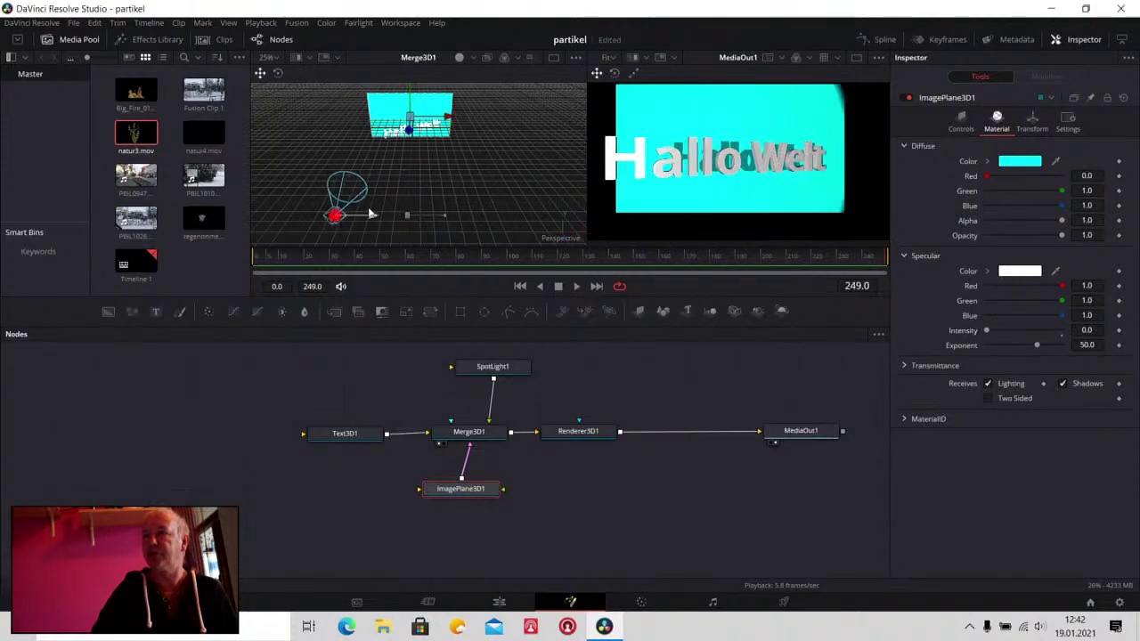
drag(443, 216, 472, 219)
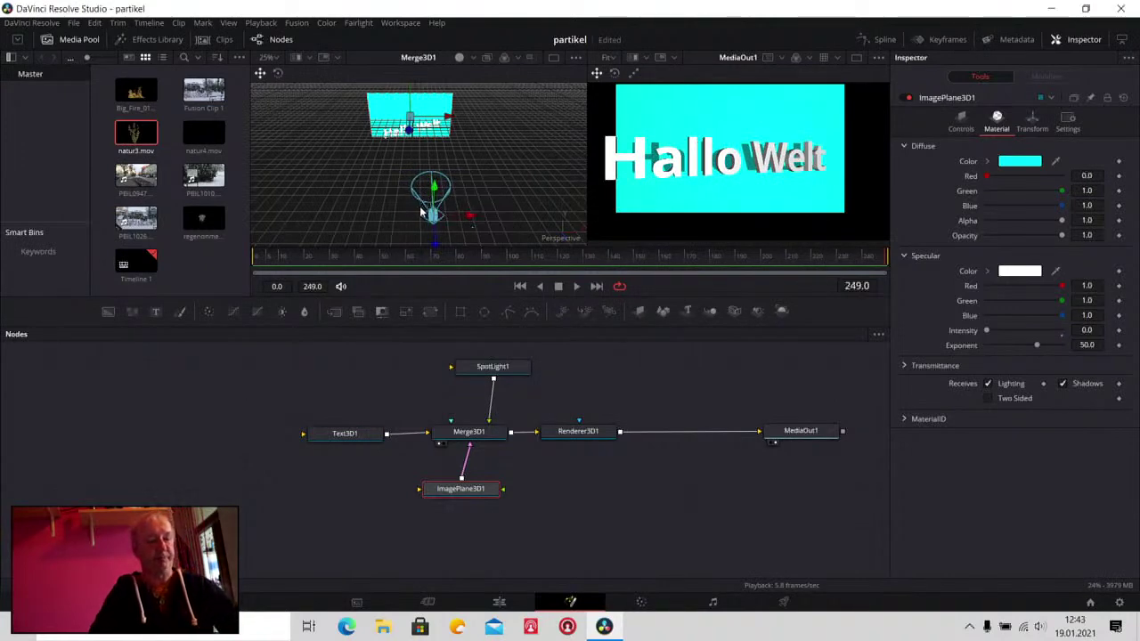
drag(464, 493, 485, 501)
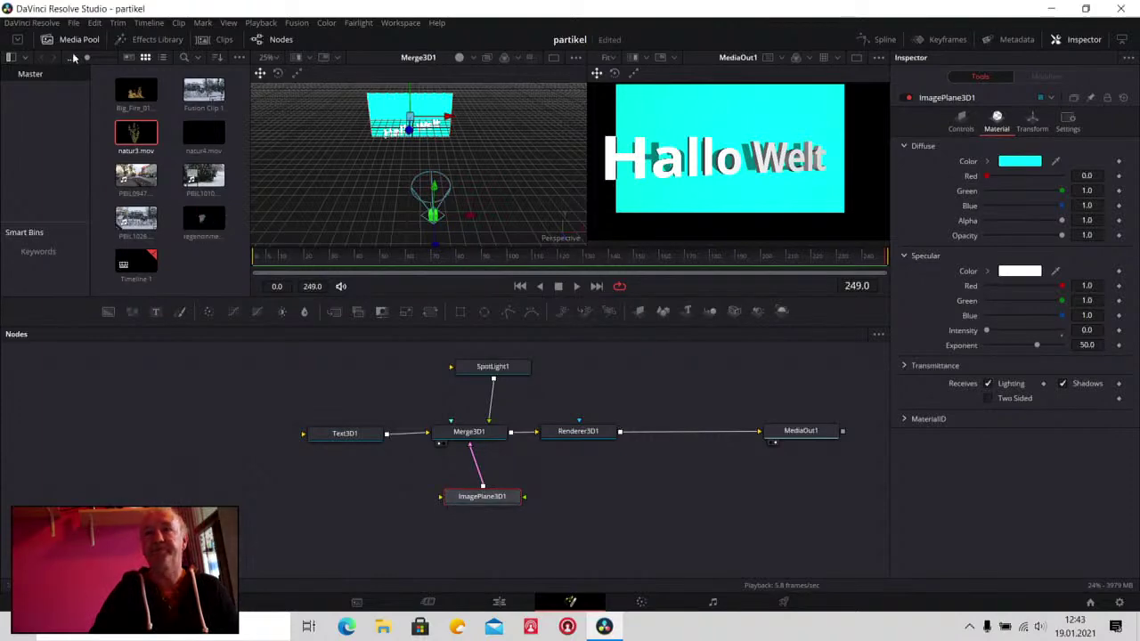
Feed Big_Fire_0108_1.mov via MediaIn1 into ImagePlane3D1, play the comp, and open the Diffuse colour picker
drag(133, 87, 380, 497)
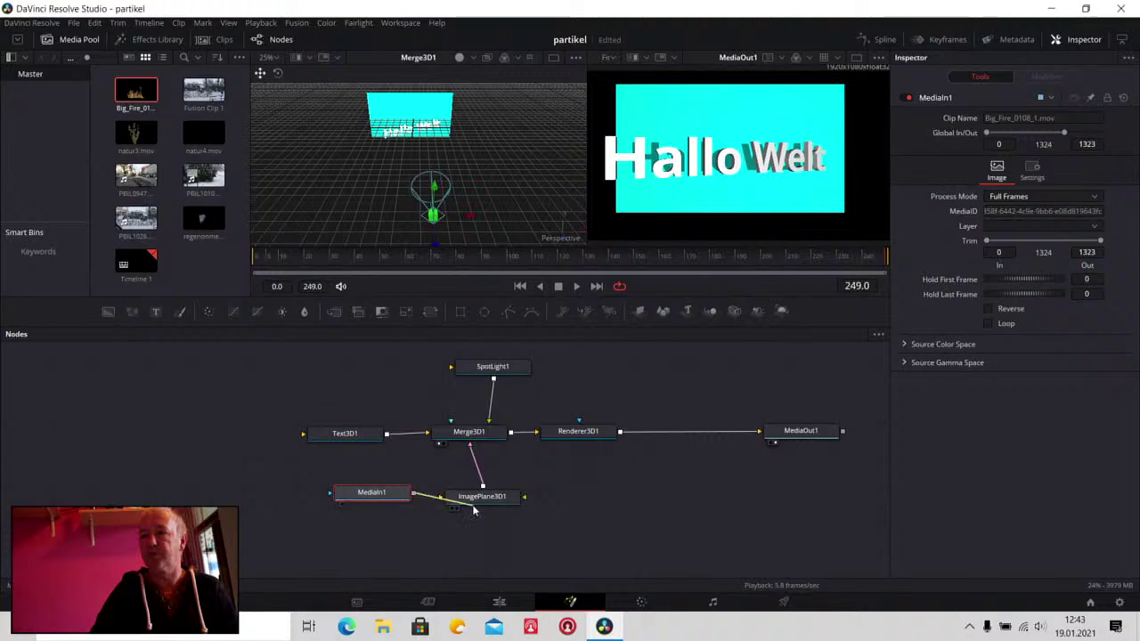
drag(473, 511, 470, 507)
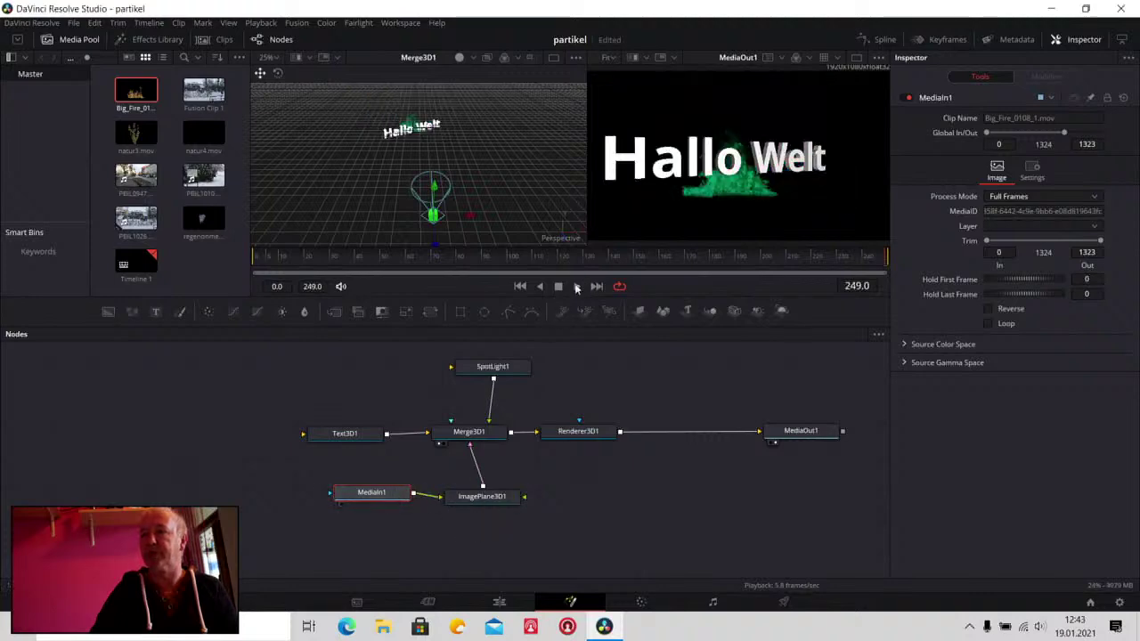
click(576, 286)
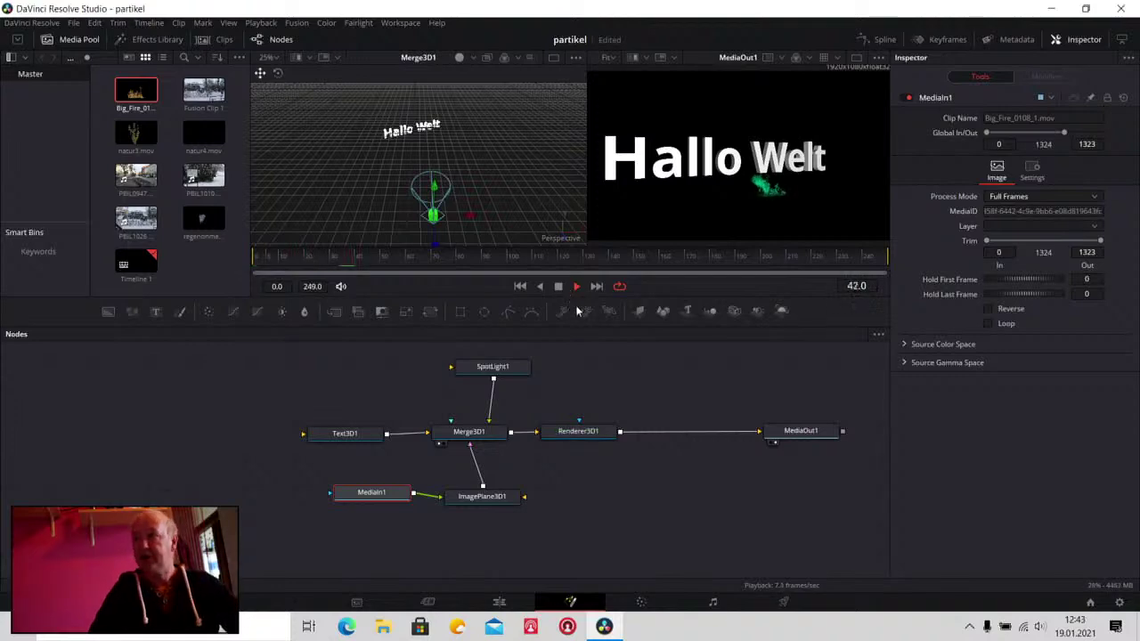
click(482, 496)
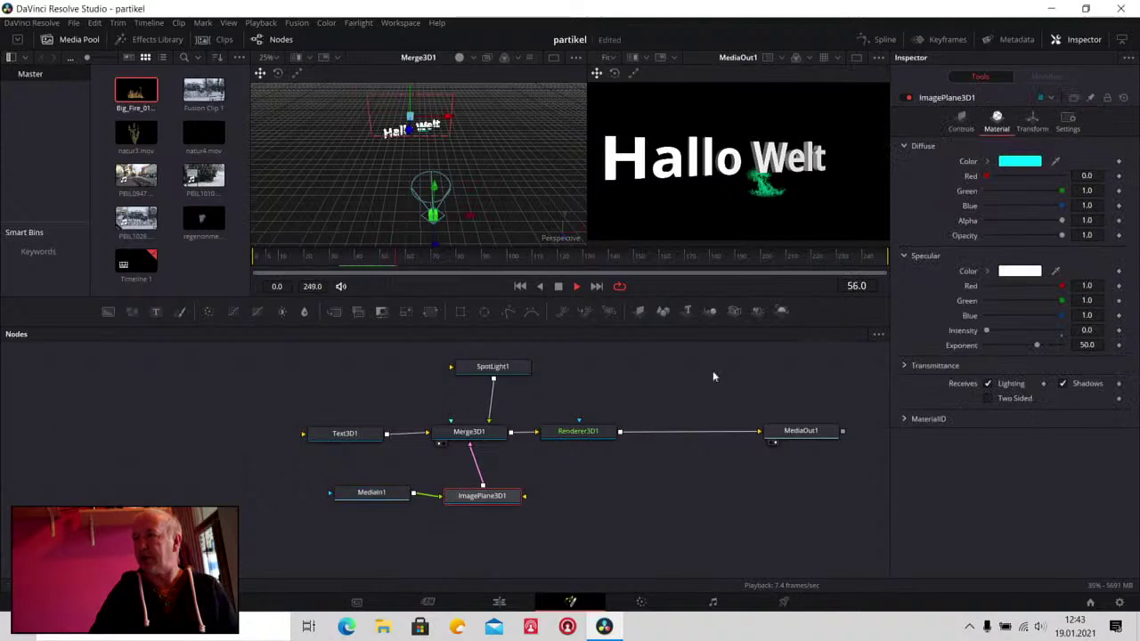
click(1008, 162)
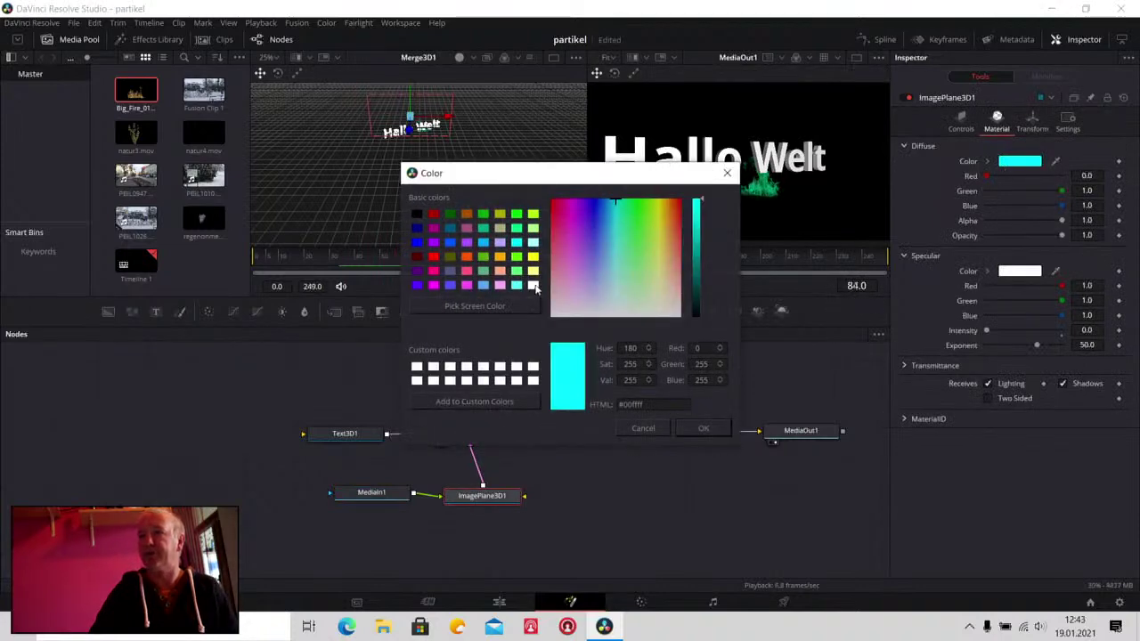
Set the image plane's diffuse colour to white, then shift the MediaIn1 node left
click(535, 286)
click(705, 429)
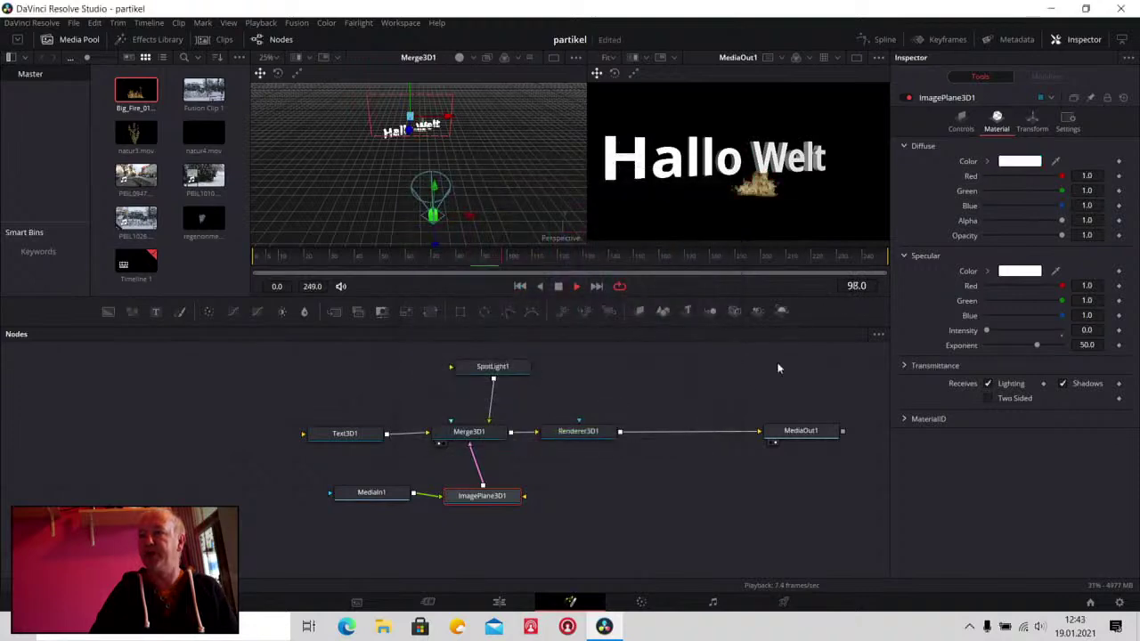
click(373, 503)
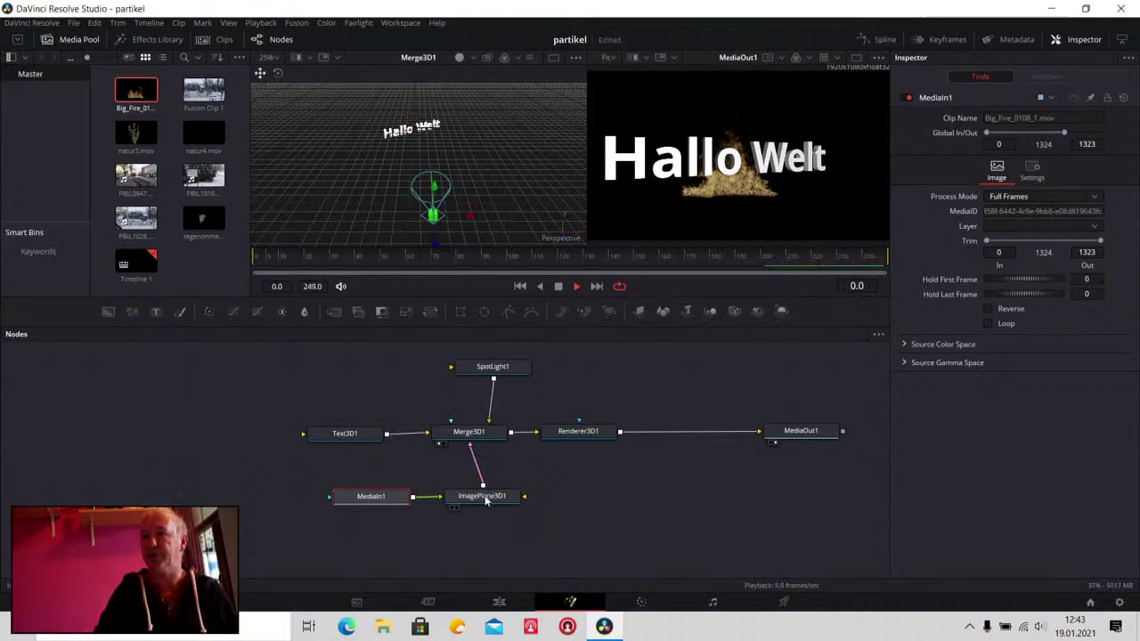
drag(373, 501, 330, 500)
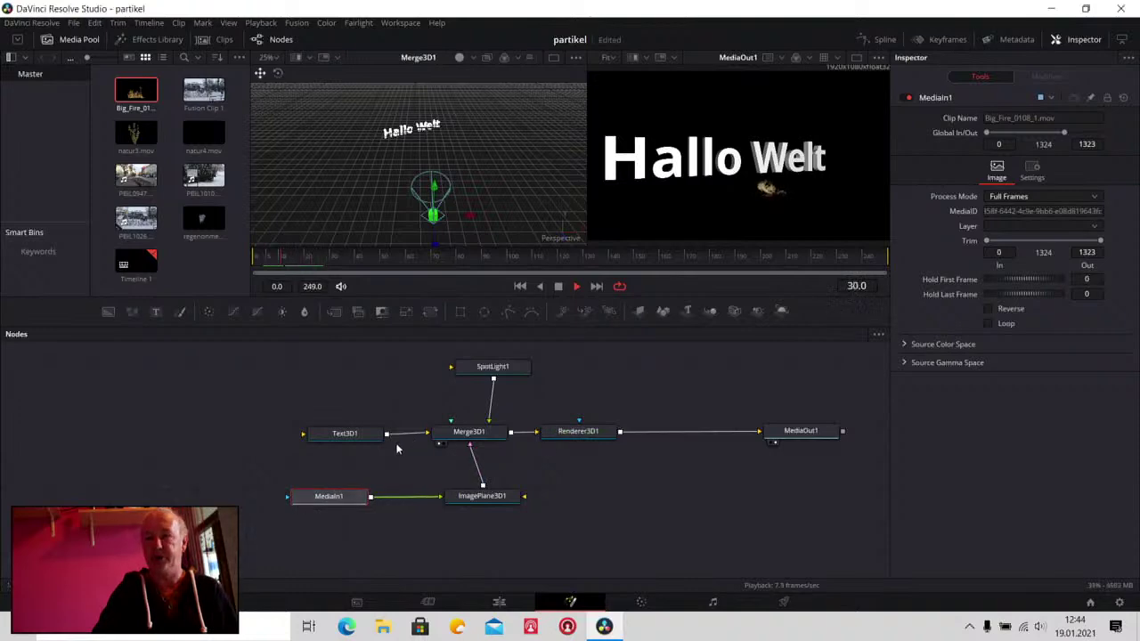
Add a Glow node after the MediaIn1 fire clip using the tool search for 'glow'
key(shift+space)
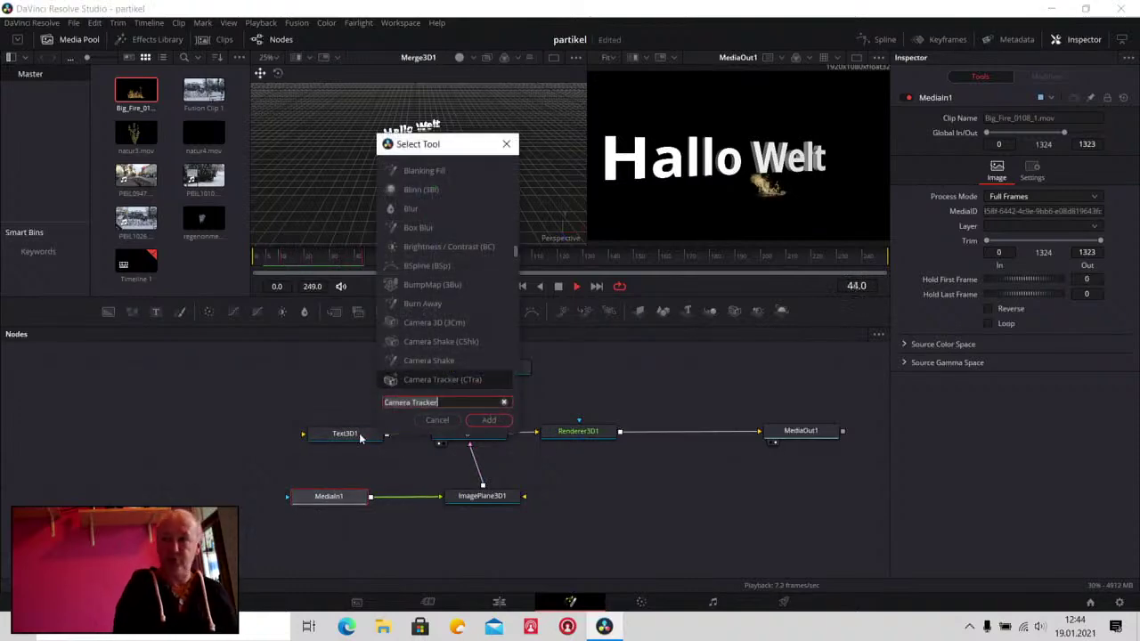
text(glow)
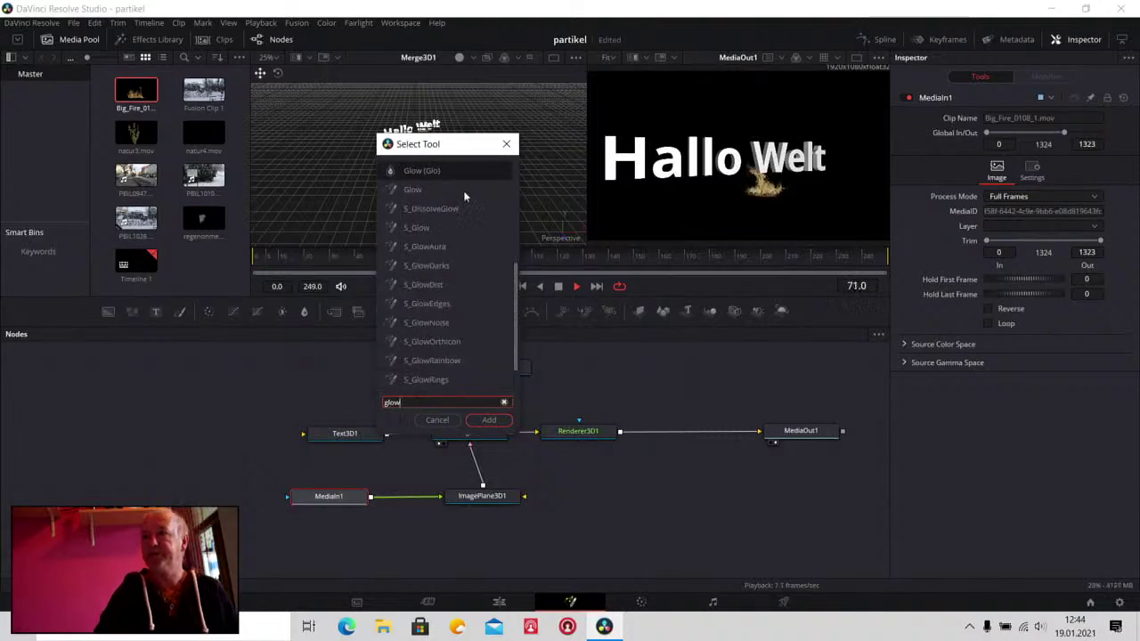
click(491, 420)
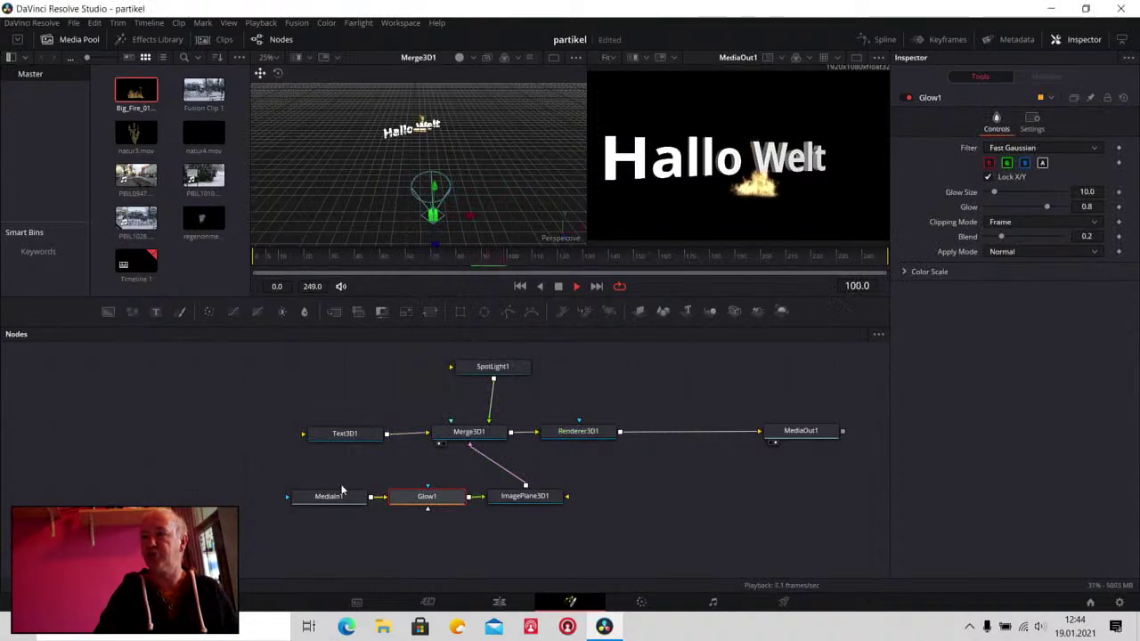
drag(326, 497, 301, 497)
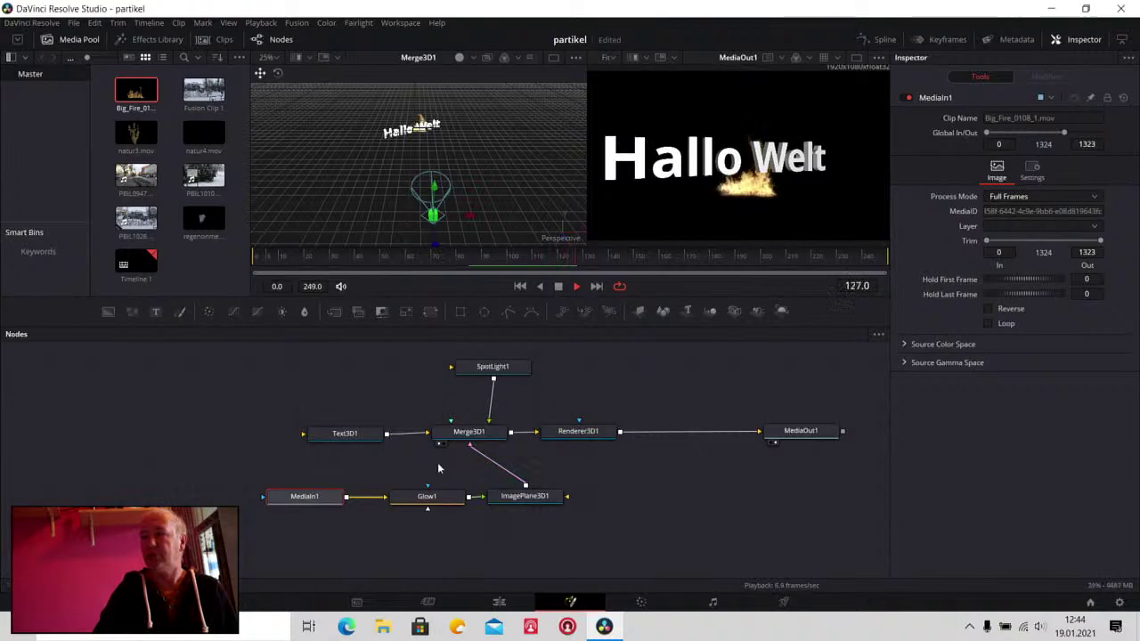
Set Glow1's Glow Size to about 30.7 and its Glow strength to 0.8
click(432, 499)
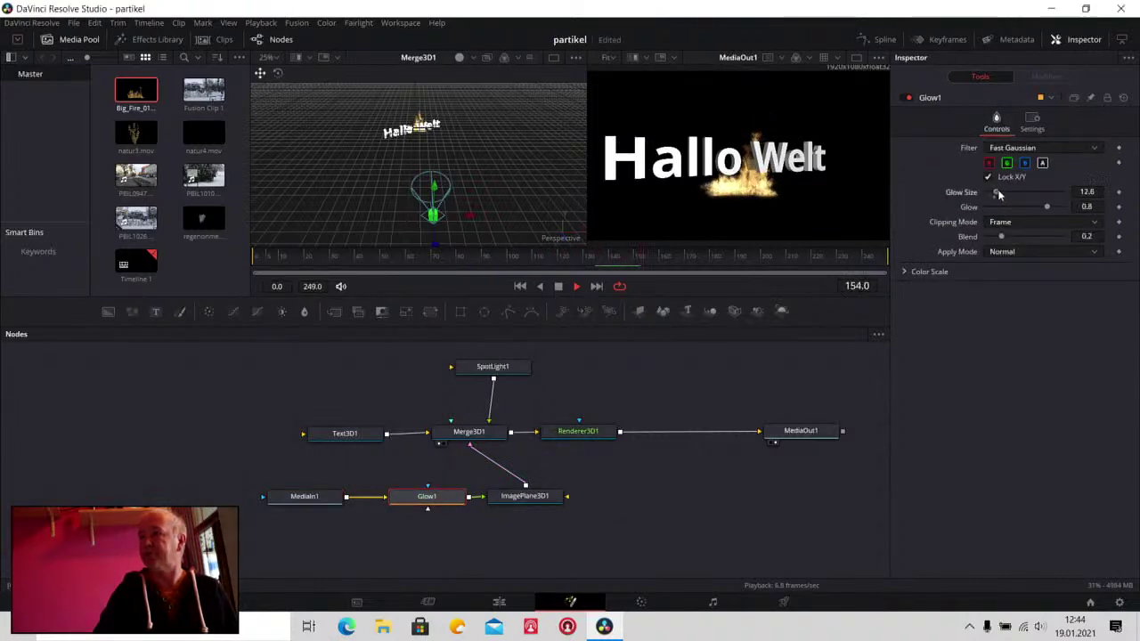
drag(998, 194, 1007, 194)
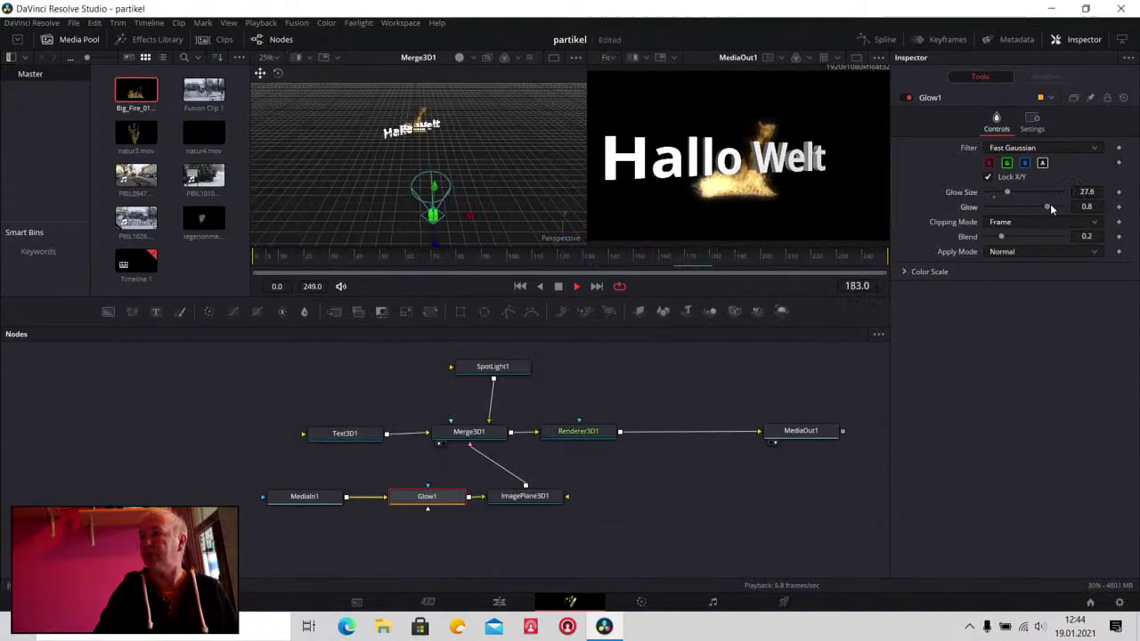
drag(1049, 206, 1058, 209)
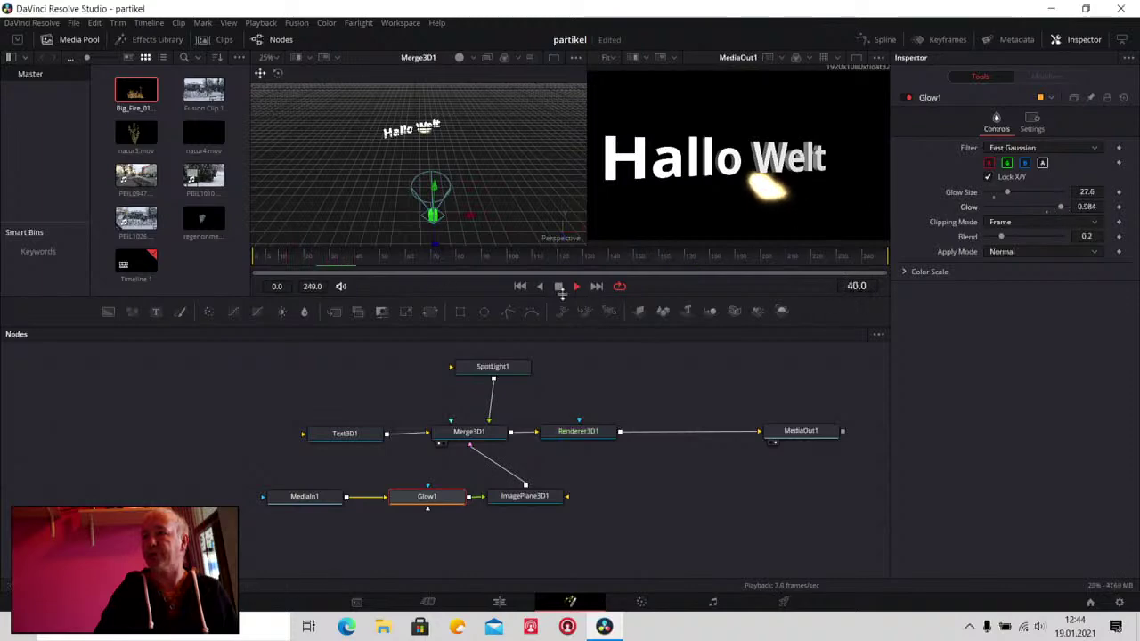
click(558, 286)
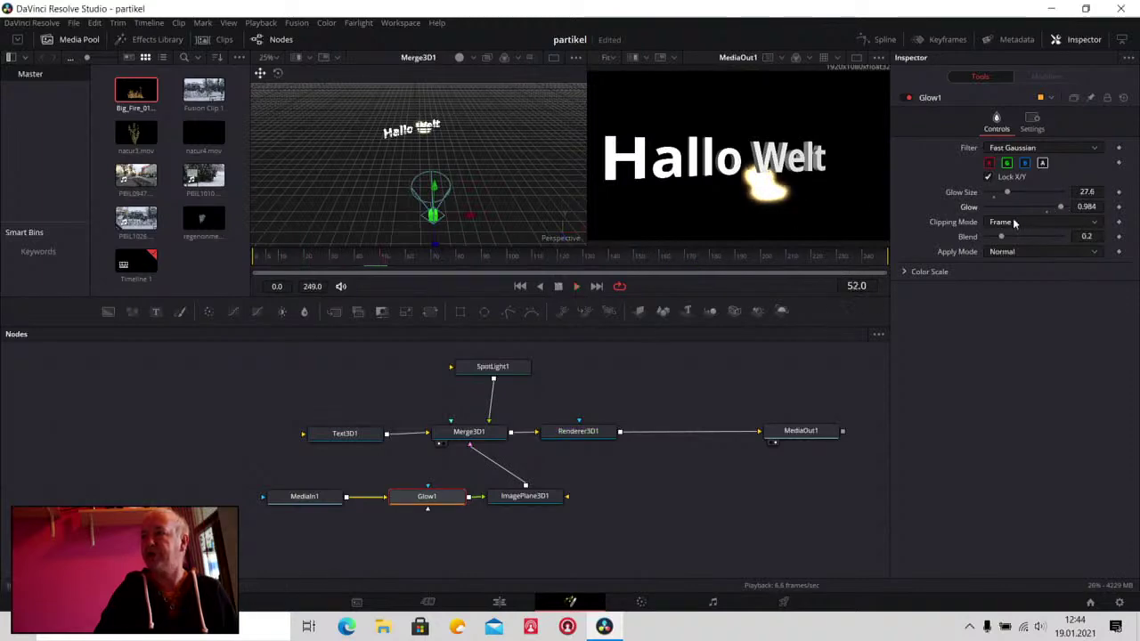
drag(1059, 206, 1042, 193)
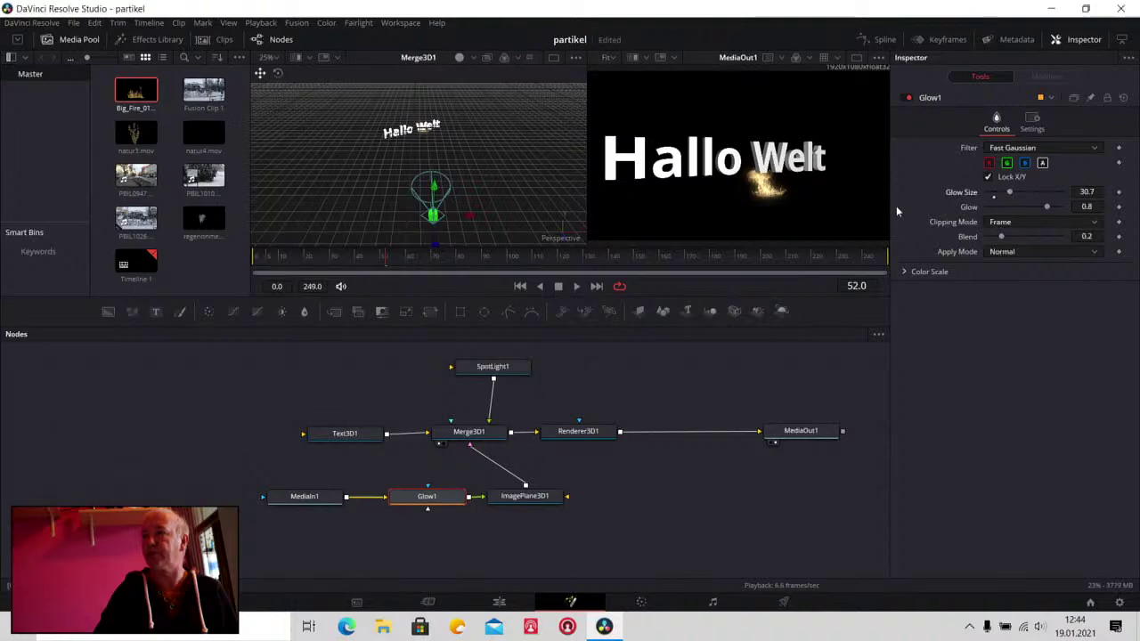
Insert a Transform node between MediaIn1 and Glow1 and set its Size to 1.7
drag(304, 497, 269, 488)
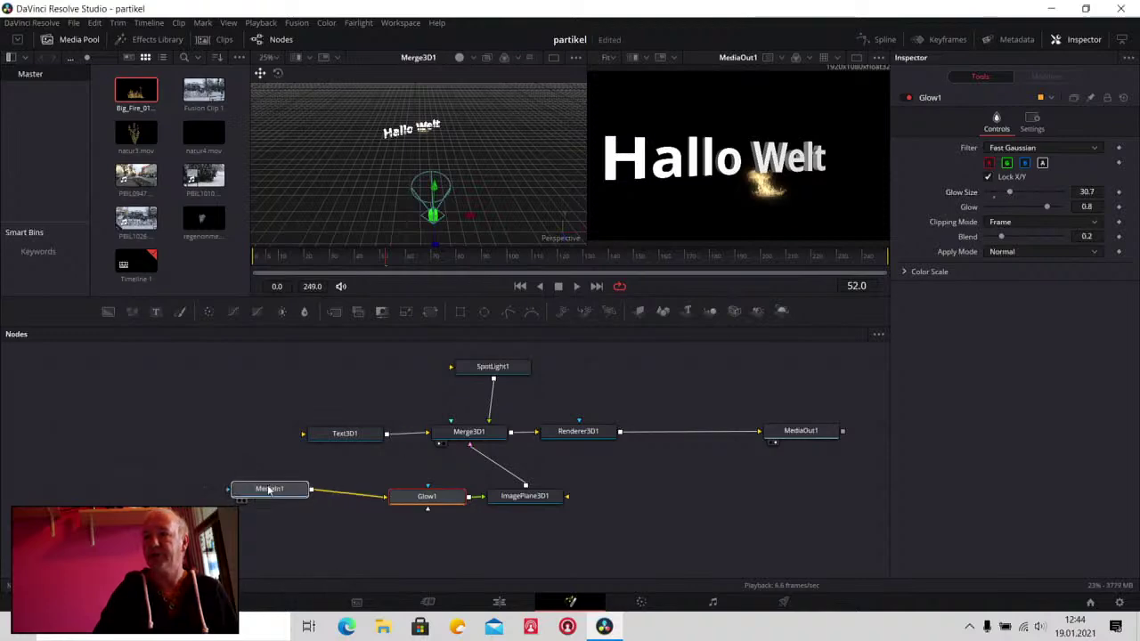
drag(430, 312, 349, 492)
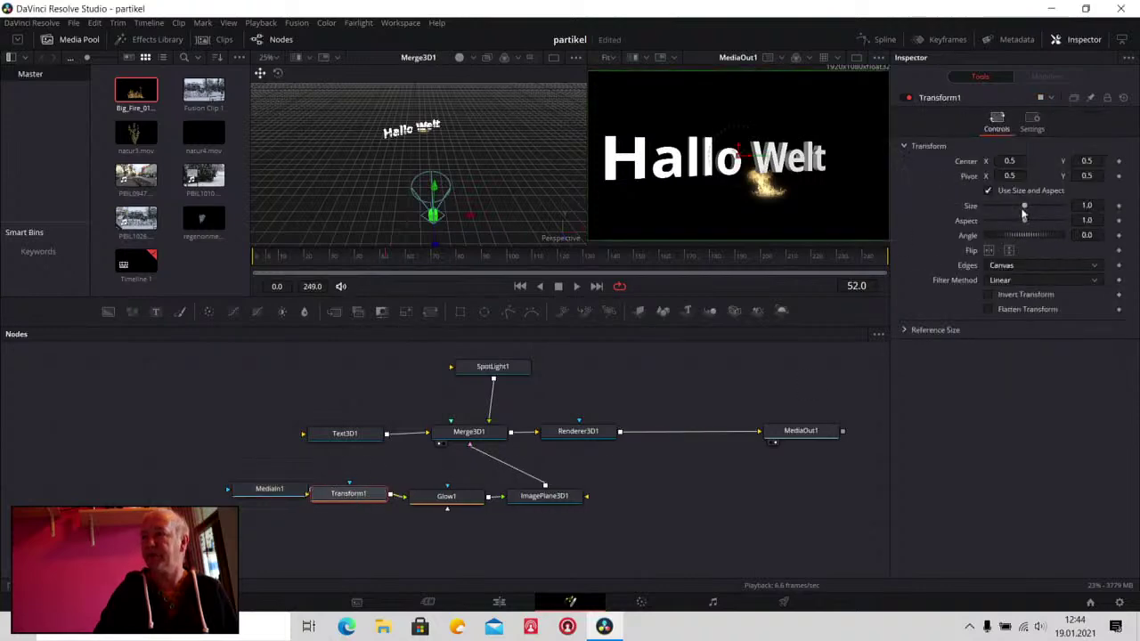
drag(1023, 205, 1031, 207)
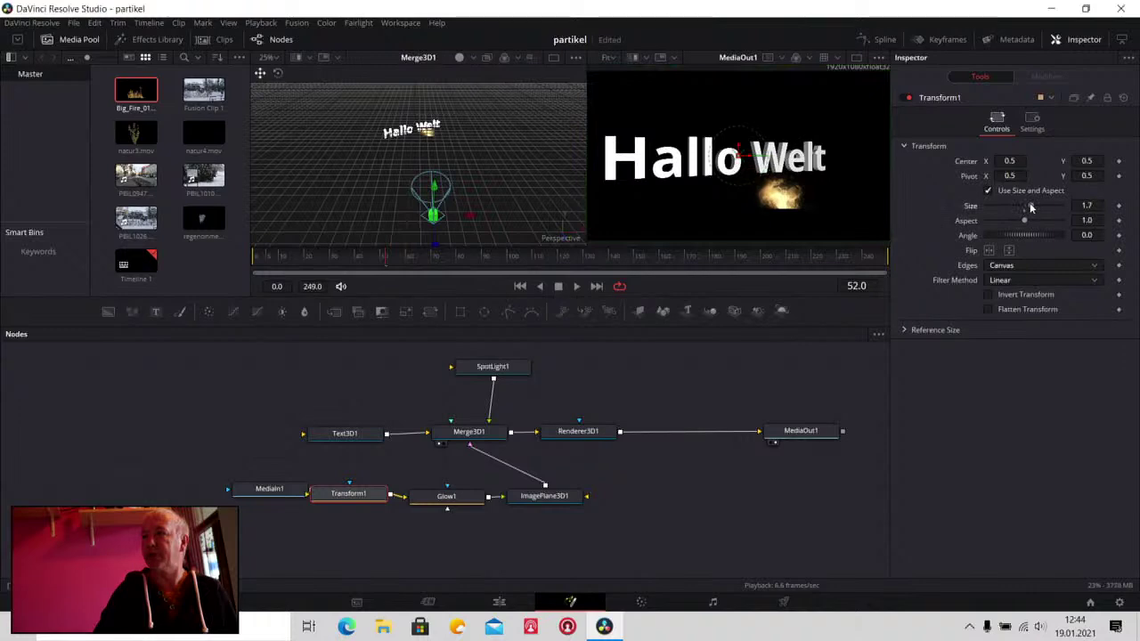
Move the fire's center up to 0.458742, 0.674825 so it burns behind 'Welt'
click(554, 500)
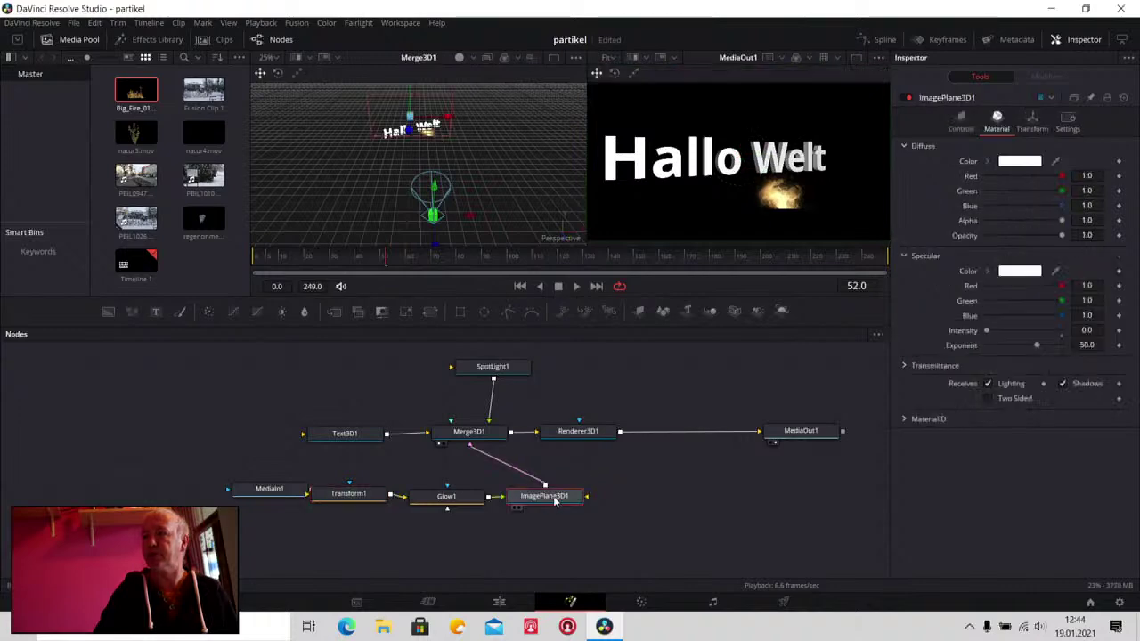
click(368, 500)
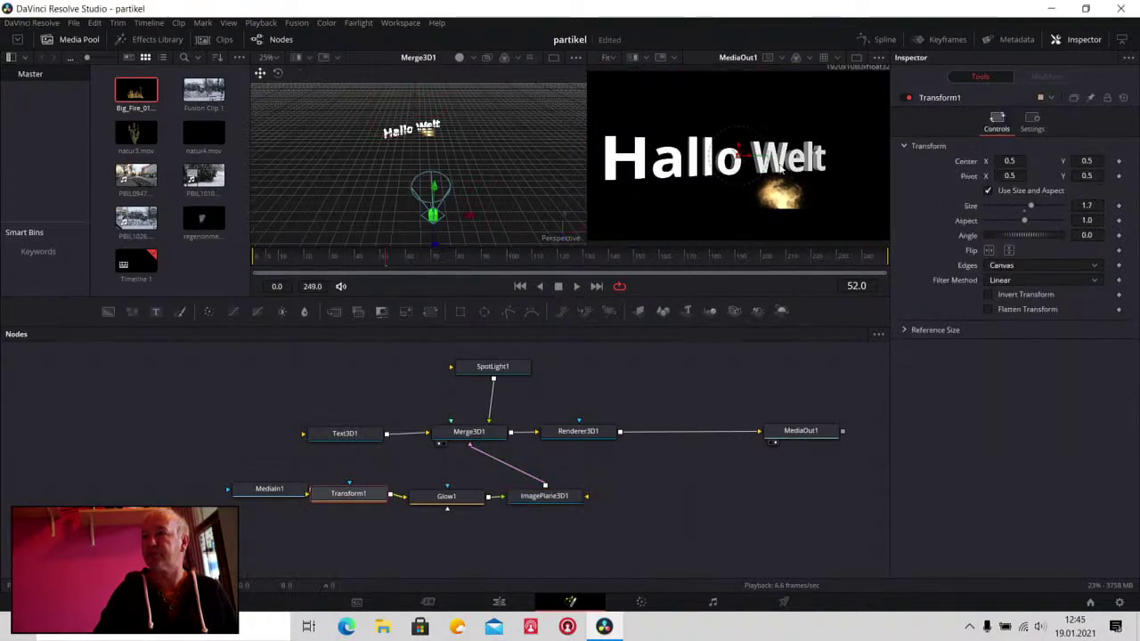
drag(739, 159, 728, 130)
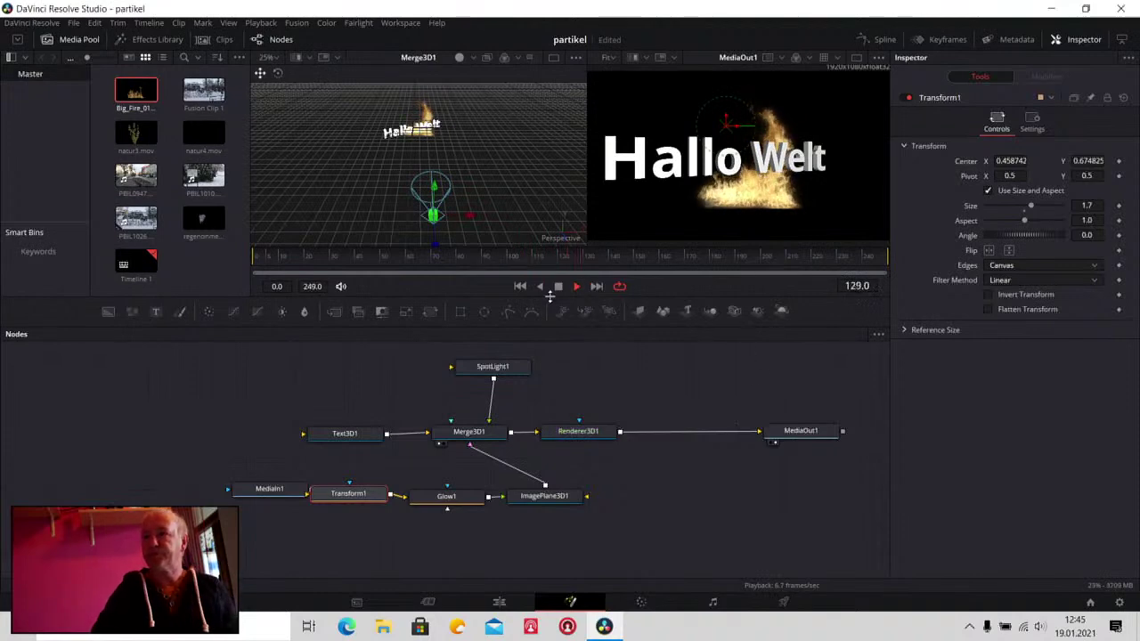
click(557, 286)
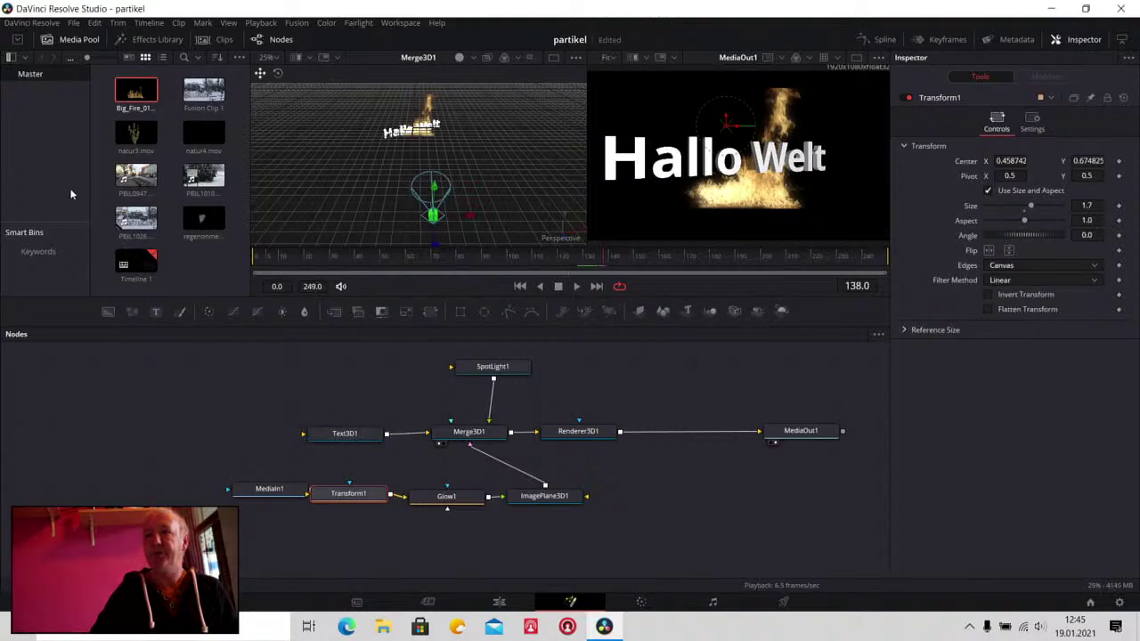
Start a media import and browse to the videoeffekte > 3D folder
click(149, 41)
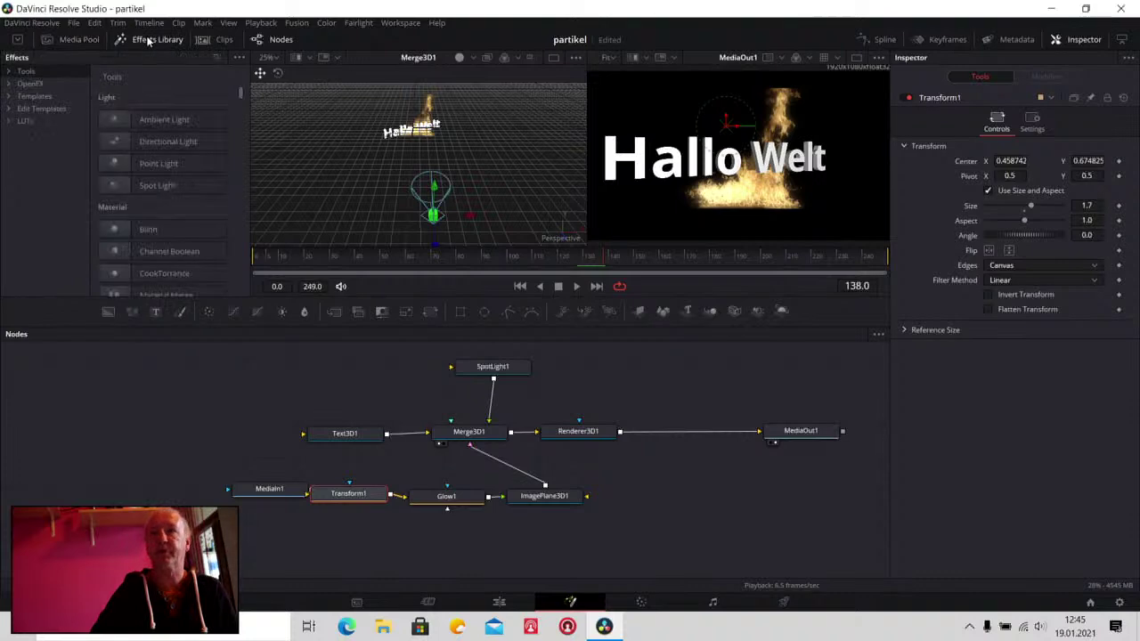
click(68, 43)
click(74, 23)
mouse_move(116, 142)
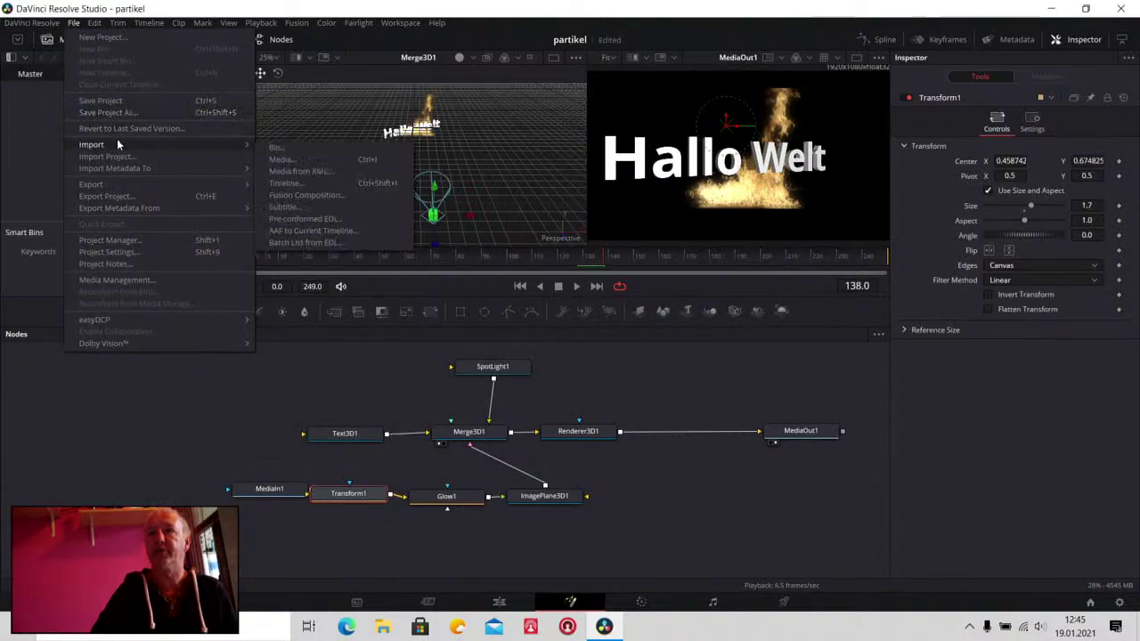
click(282, 159)
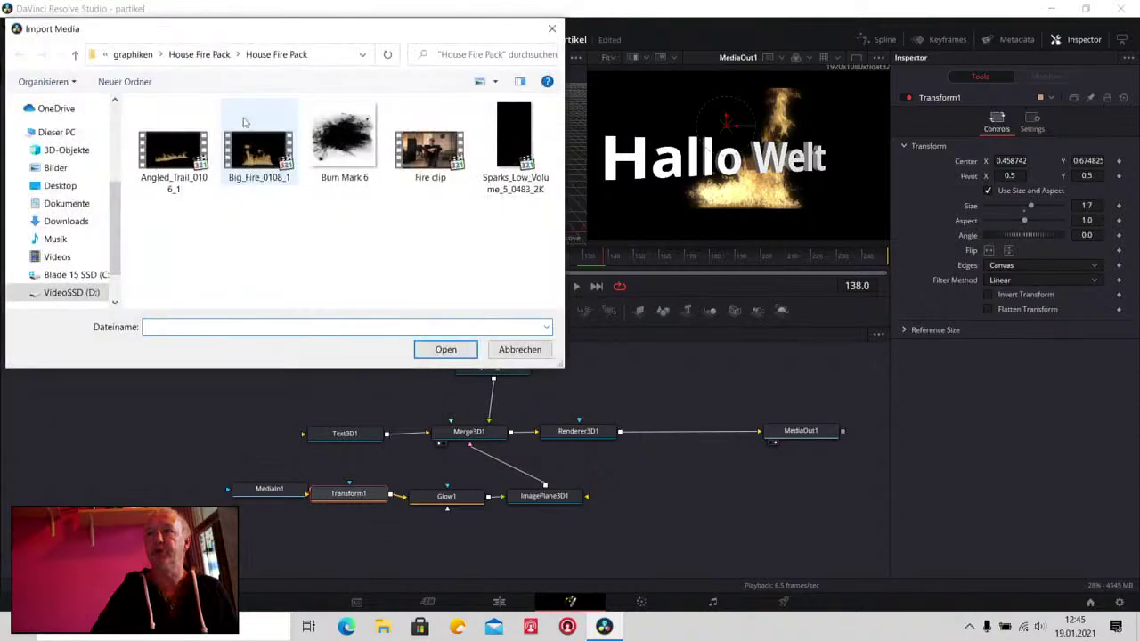
click(200, 54)
click(204, 55)
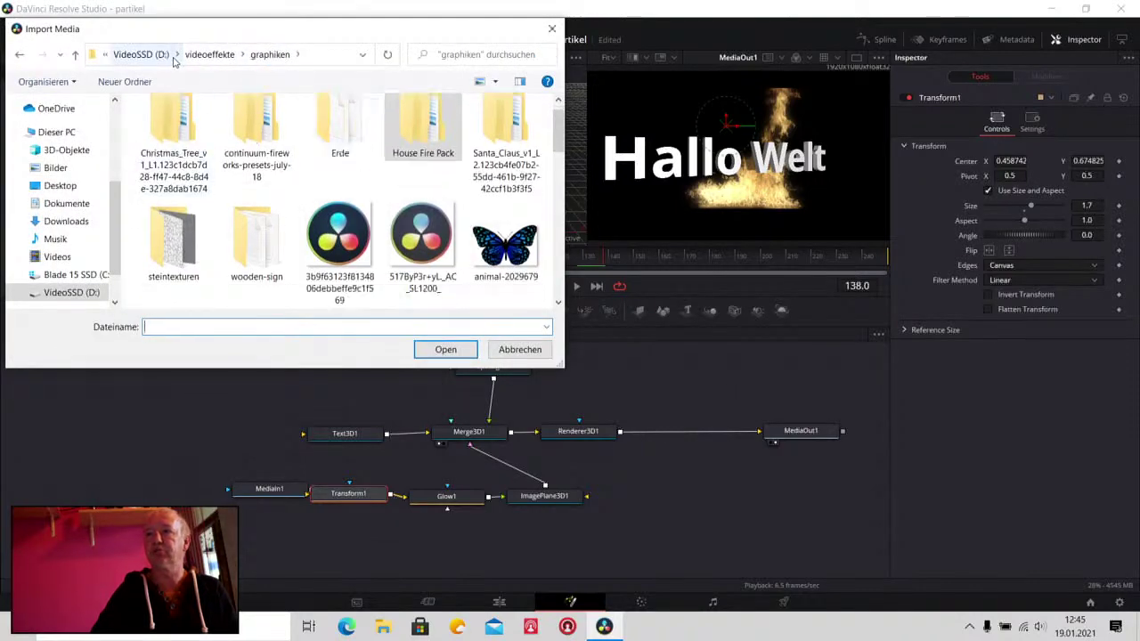
click(216, 56)
double_click(176, 143)
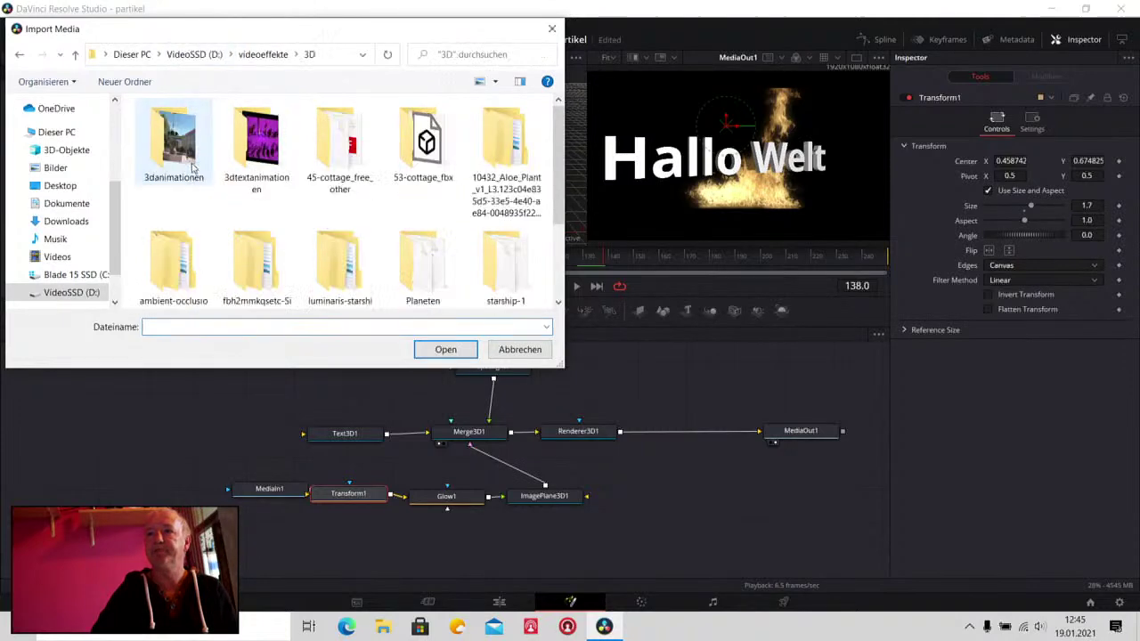
Import stone-3630911_1920 and drag it into the node graph as MediaIn2
scroll(211, 167, down, 2)
click(349, 262)
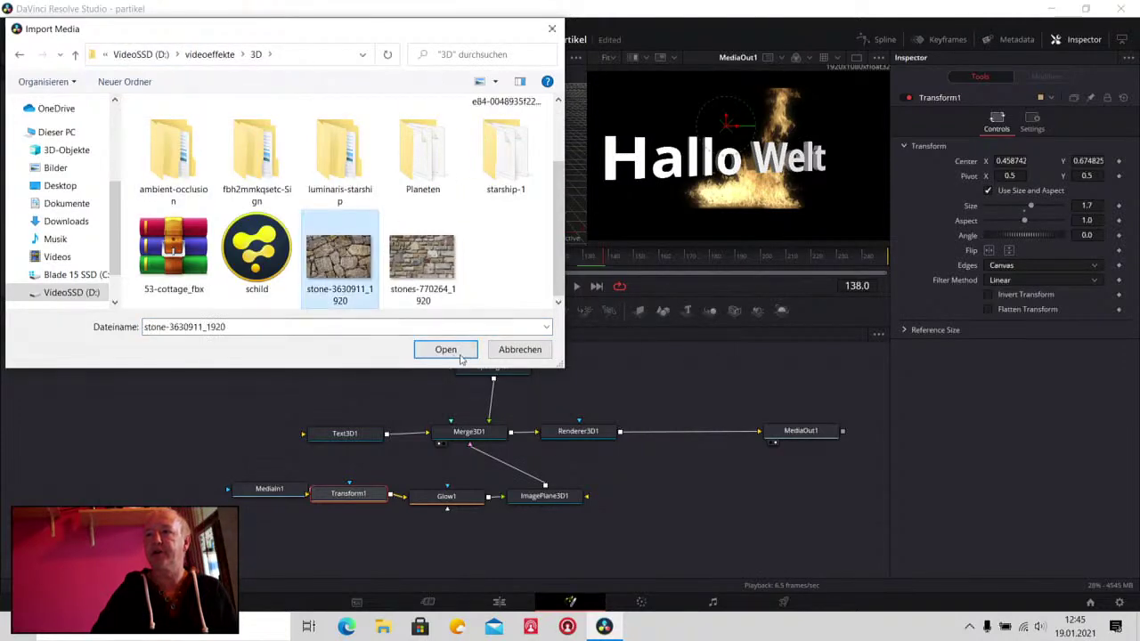
click(446, 349)
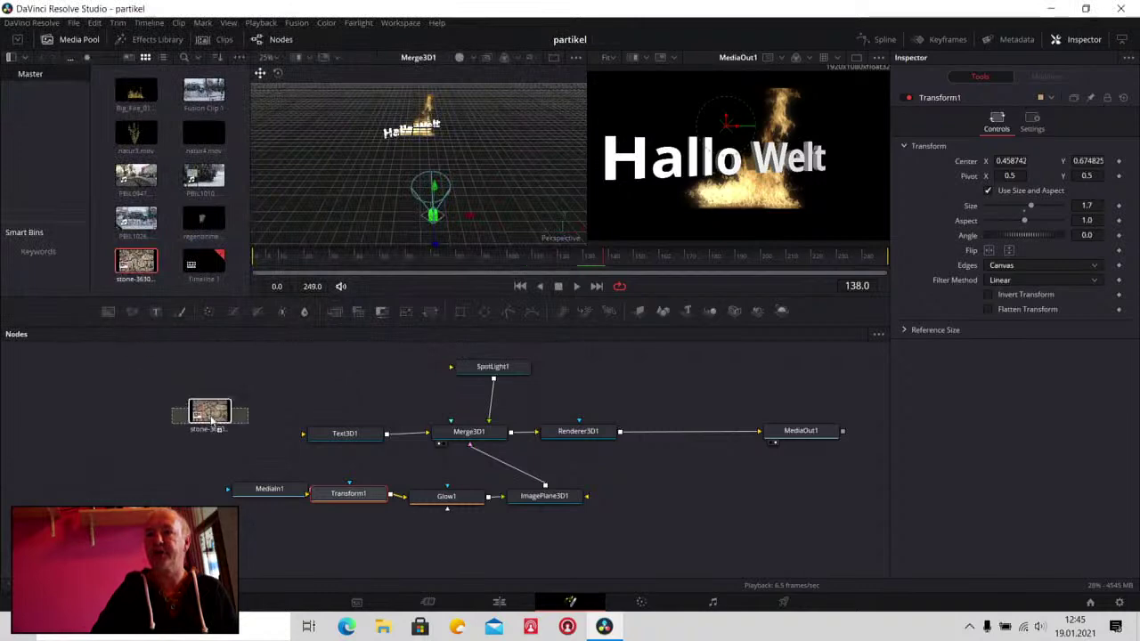
drag(127, 261, 212, 412)
Set Text3D1's Shading Material Type to Image
click(338, 436)
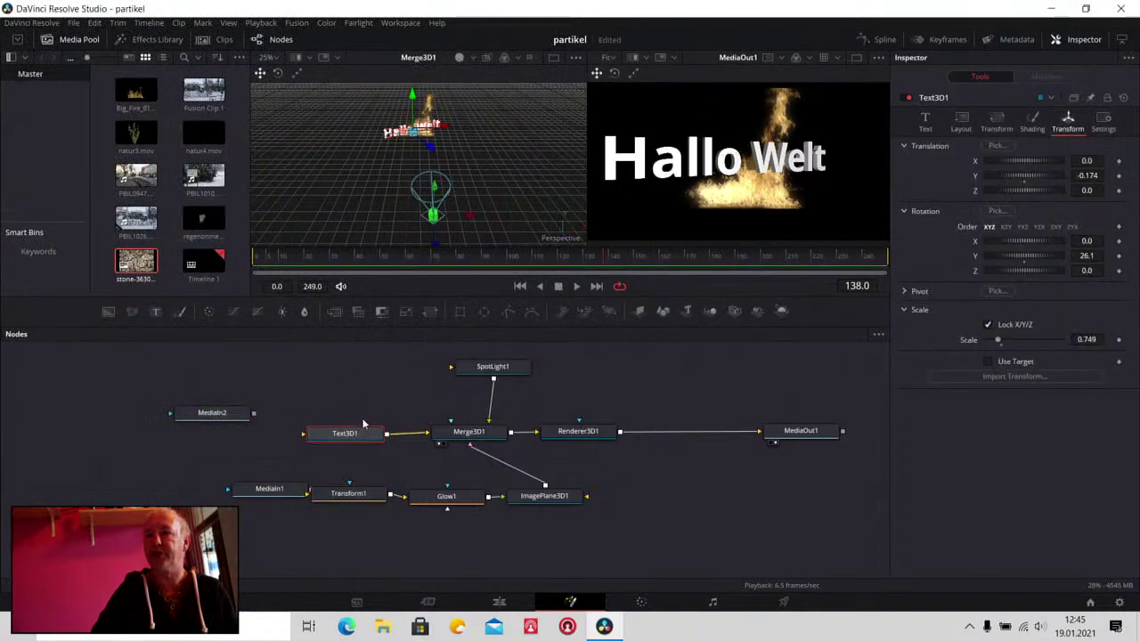
click(1038, 125)
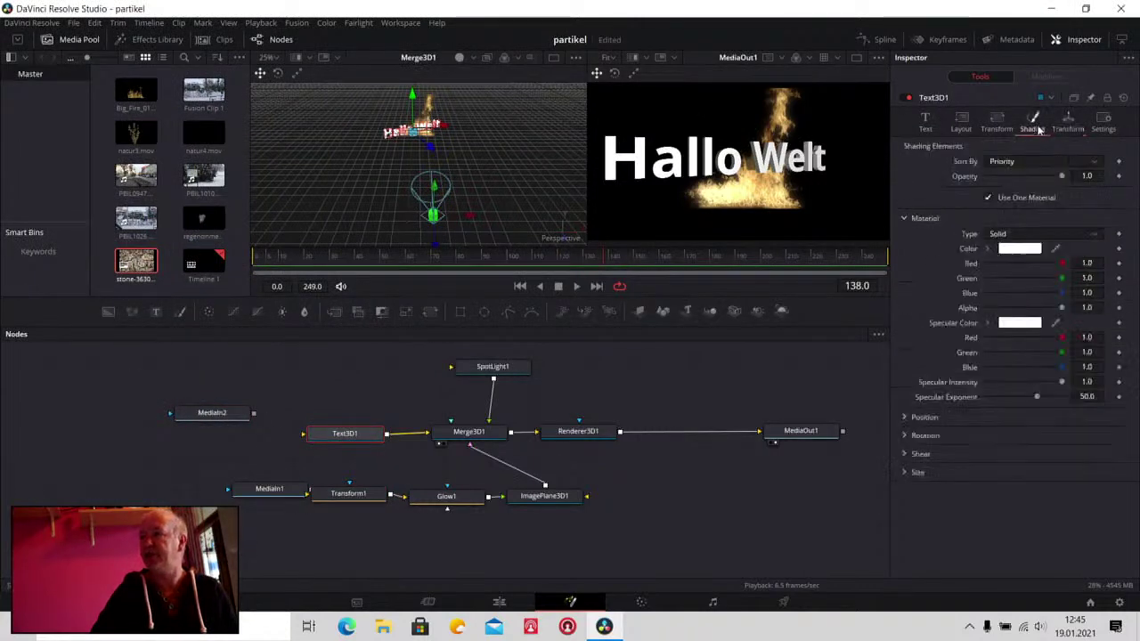
click(1003, 235)
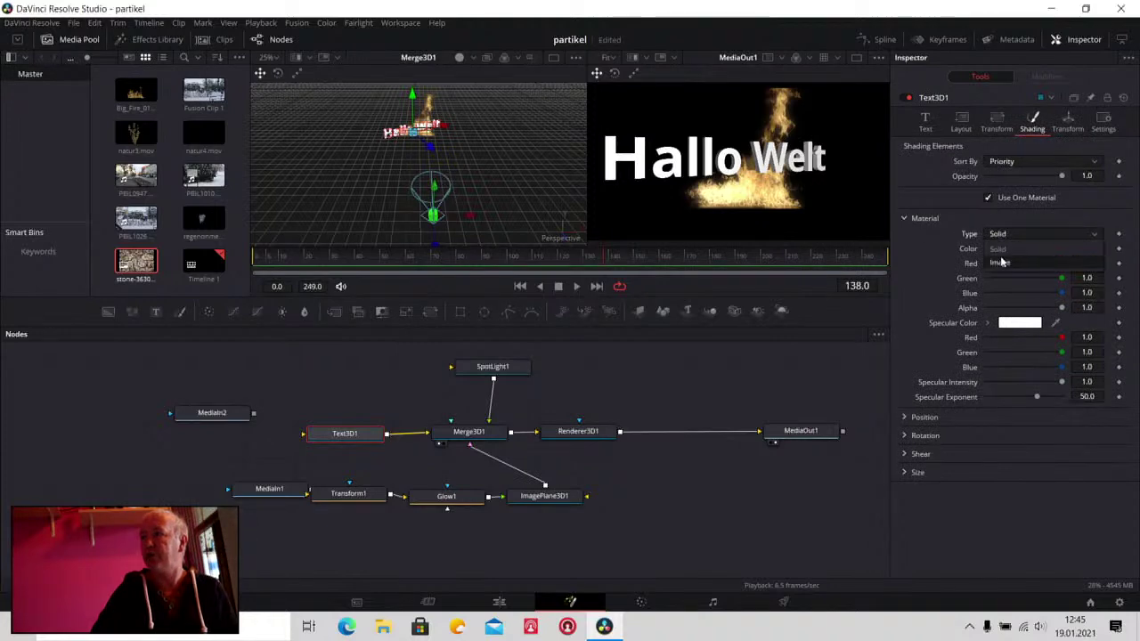
click(999, 263)
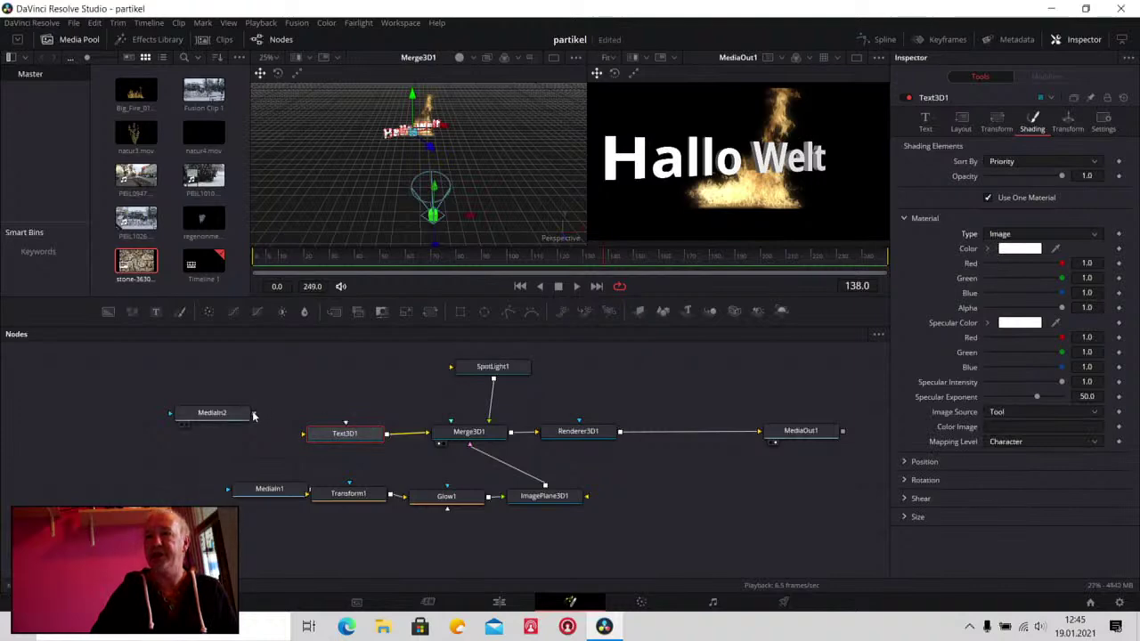
Connect MediaIn2's stone image to Text3D1, reposition it, then remove that link again
drag(336, 418, 343, 433)
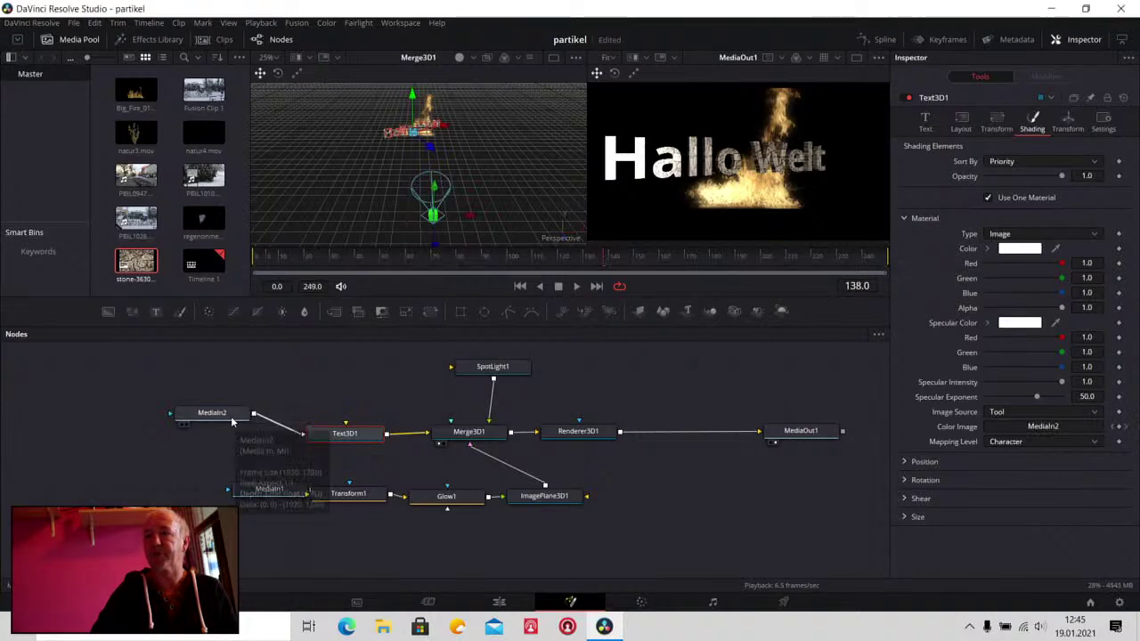
drag(212, 415, 343, 392)
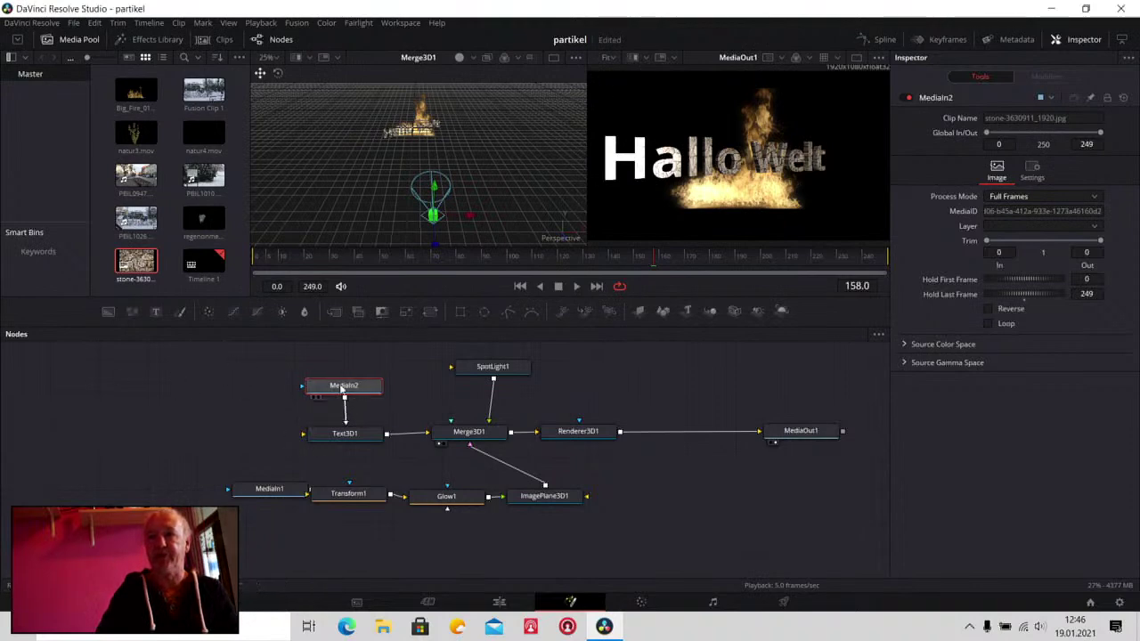
drag(352, 388, 219, 385)
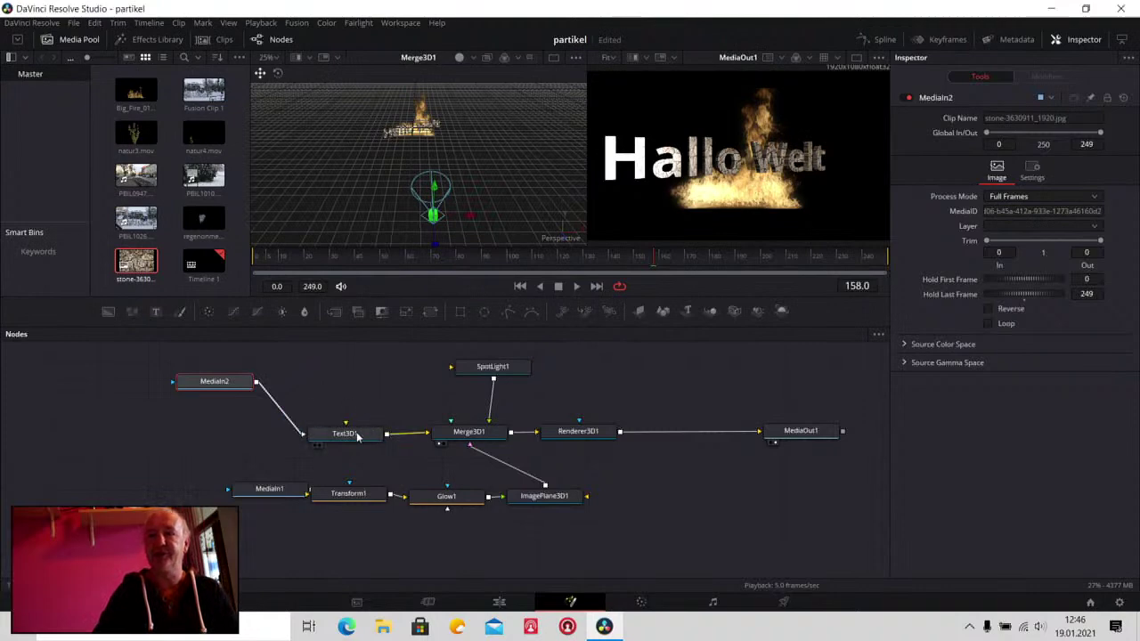
drag(294, 428, 339, 401)
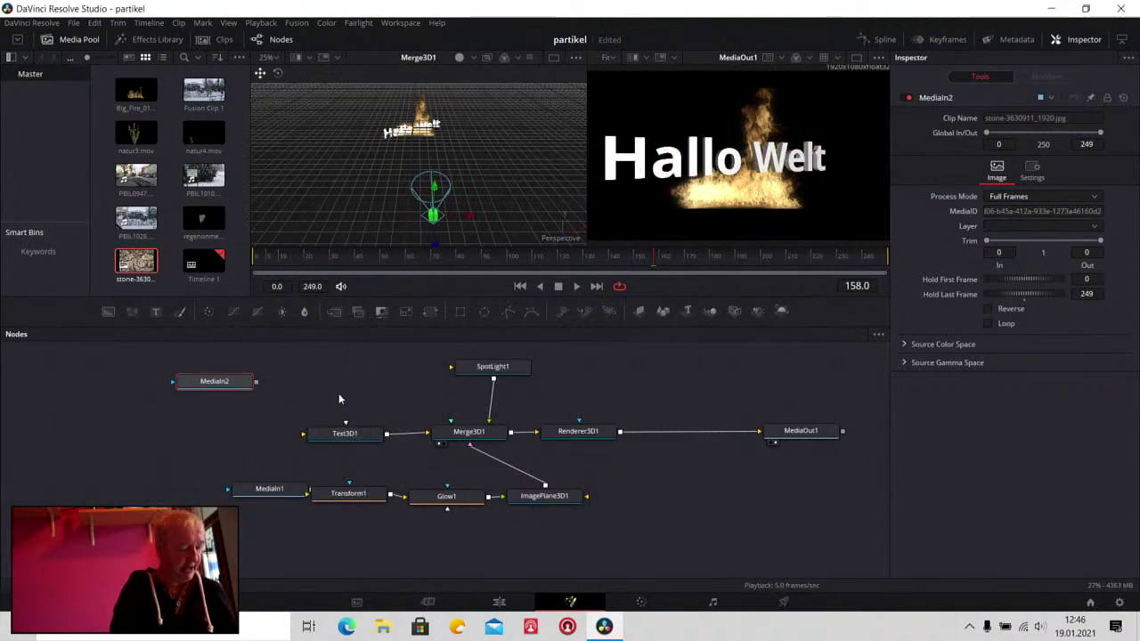
Add a Replace Material 3D node via the 'mat' tool search and position it beside MediaIn2
key(shift+space)
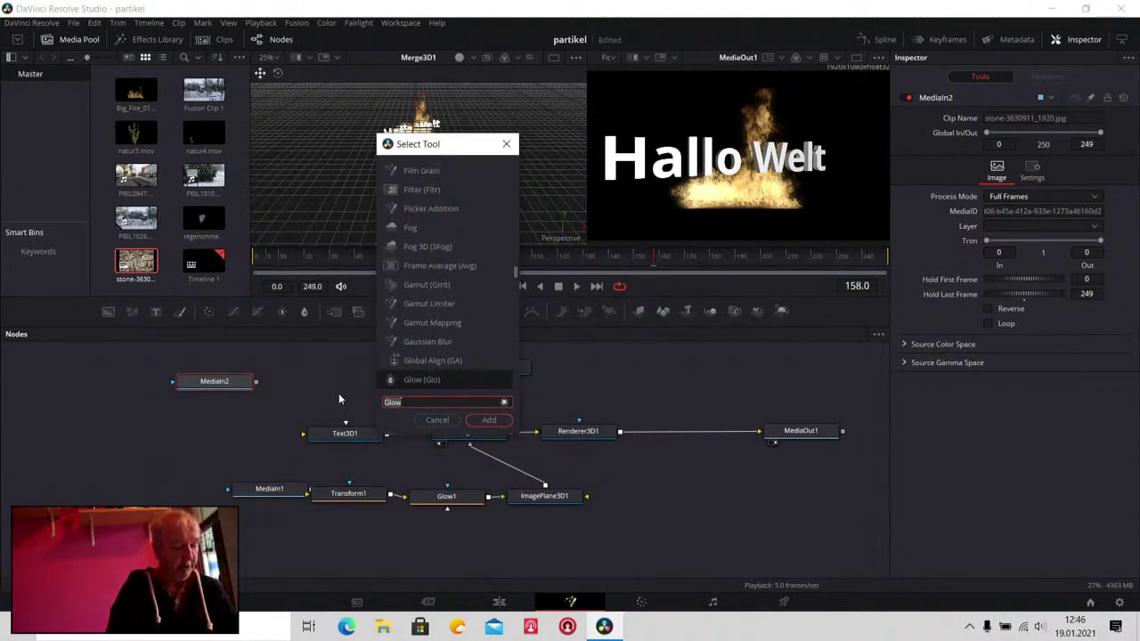
text(mat)
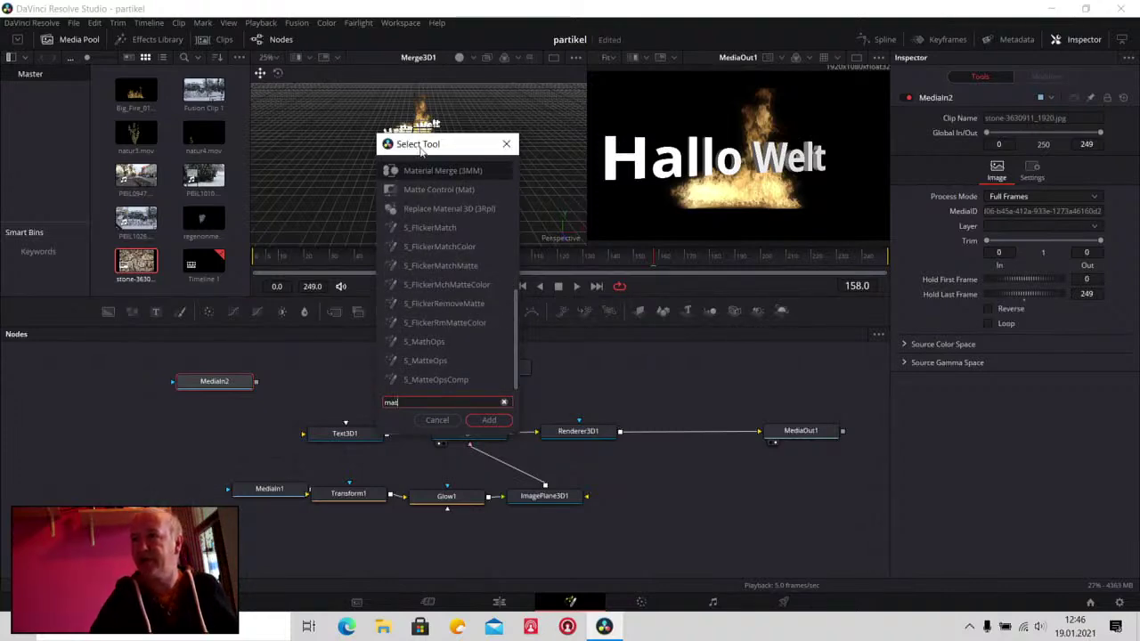
click(447, 209)
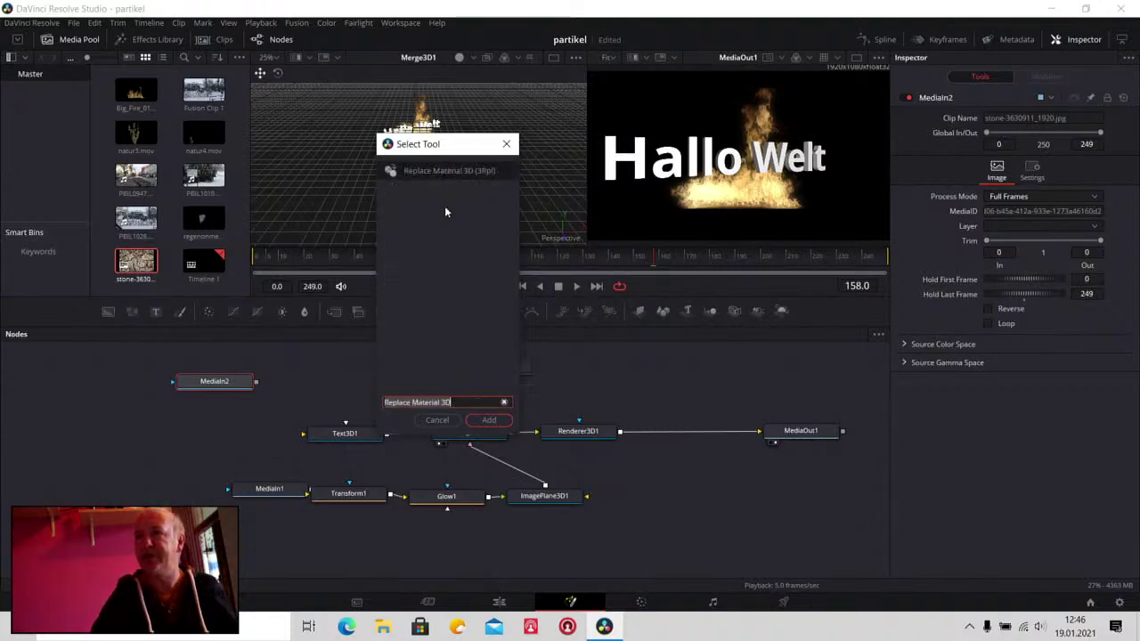
click(489, 419)
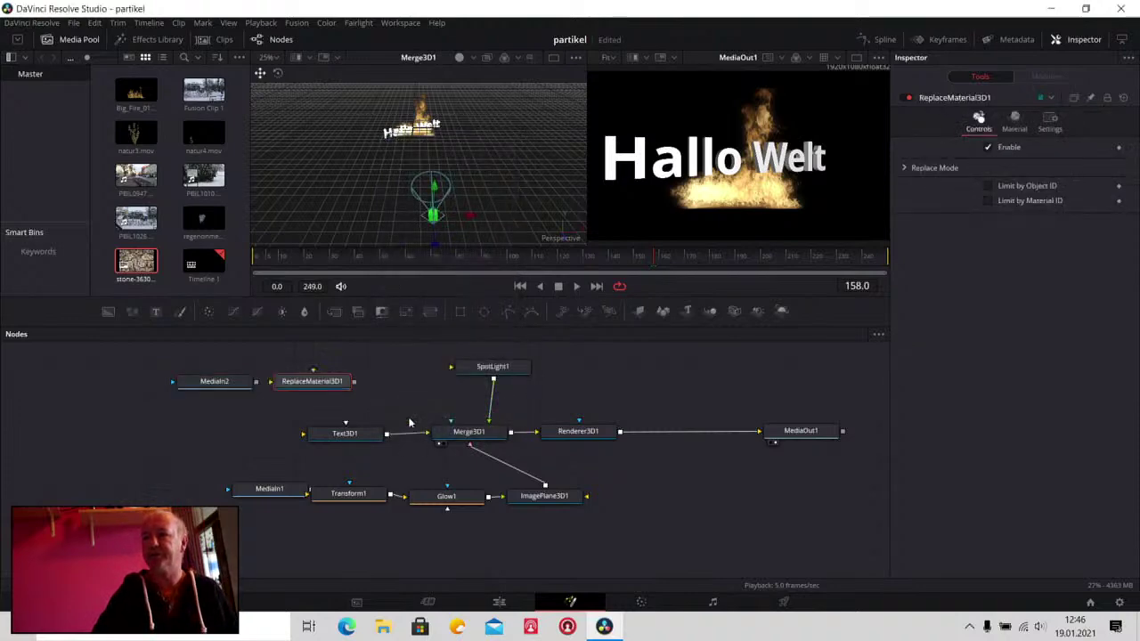
drag(300, 384, 327, 388)
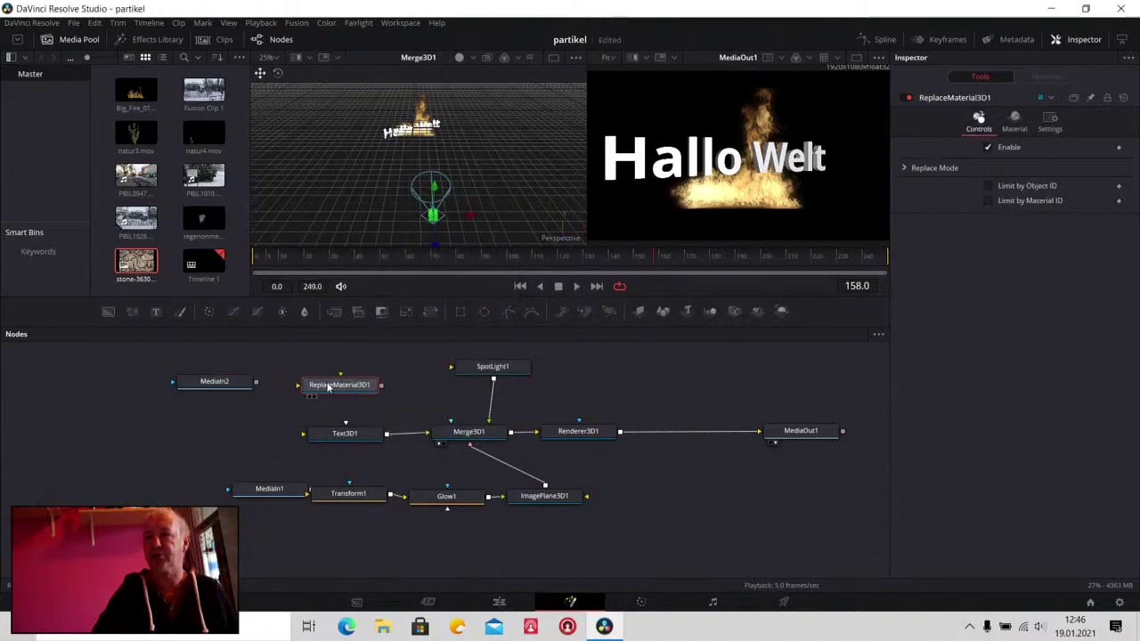
mouse_move(255, 384)
mouse_down()
mouse_move(339, 390)
mouse_move(347, 433)
mouse_move(345, 422)
mouse_up()
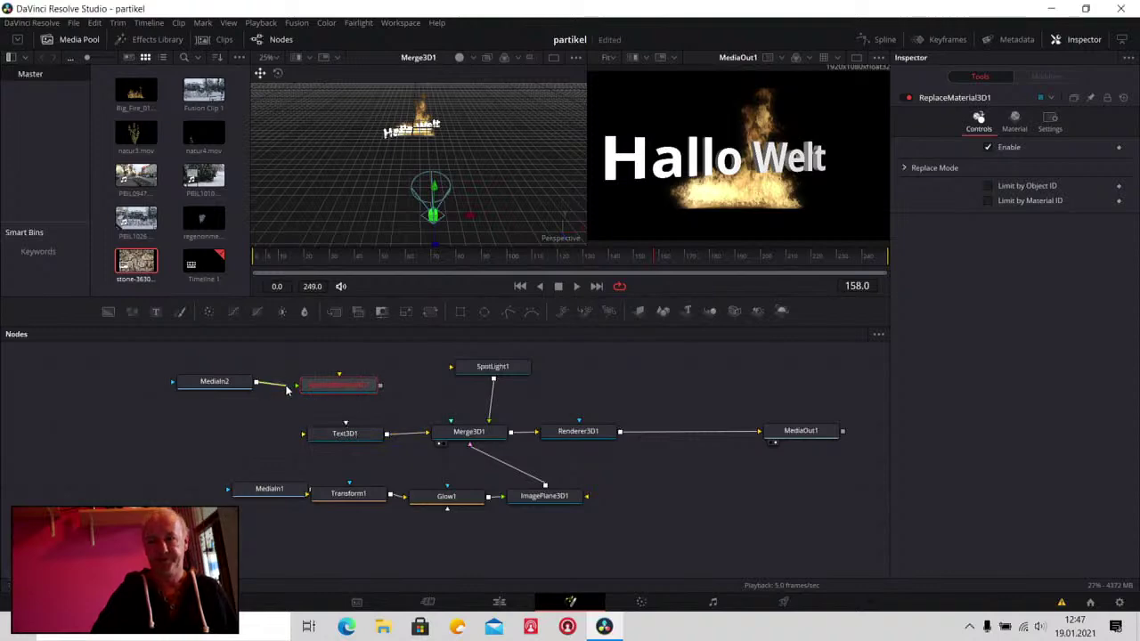
mouse_move(286, 389)
mouse_down()
mouse_move(340, 392)
mouse_move(81, 402)
mouse_up()
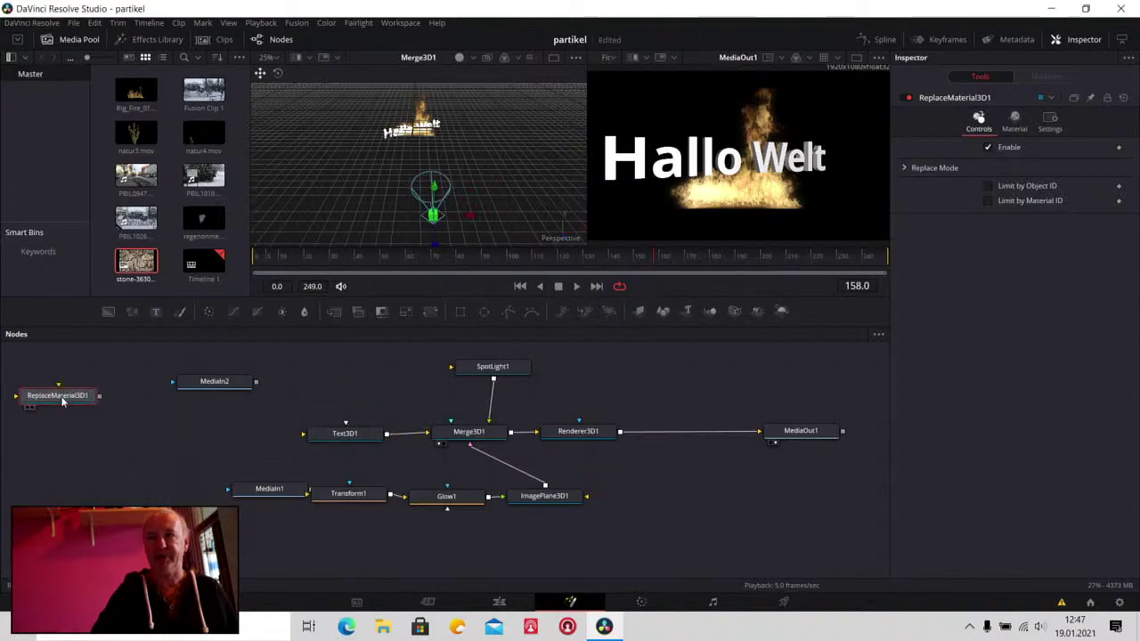
Connect MediaIn2's stone image to Text3D1's Color Image input and play the comp from the start
drag(363, 437, 306, 438)
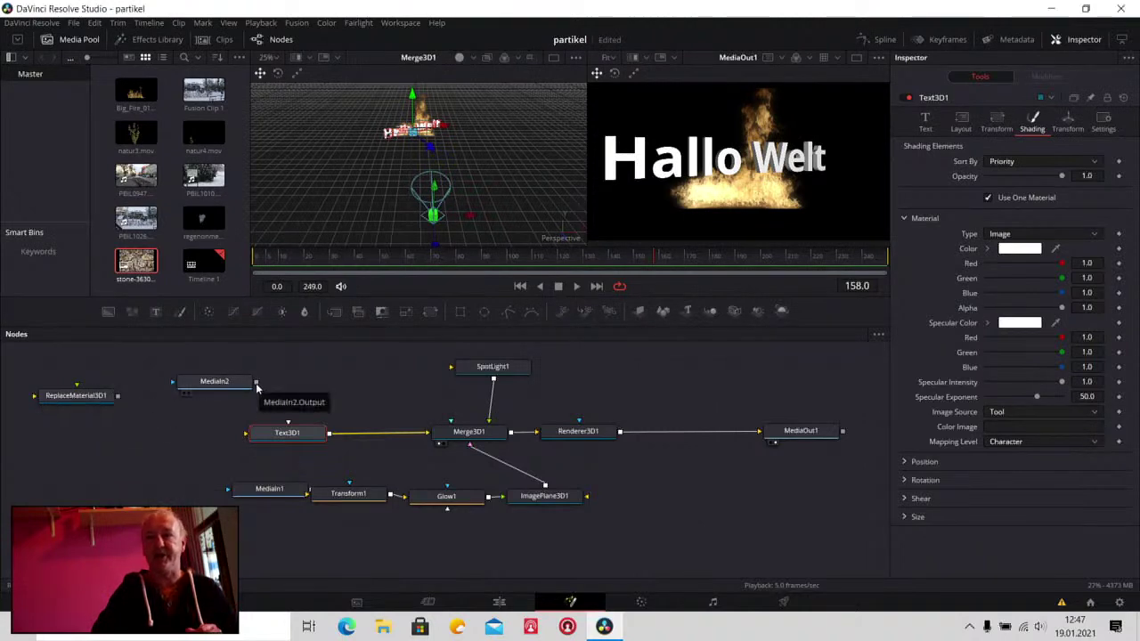
drag(255, 381, 289, 434)
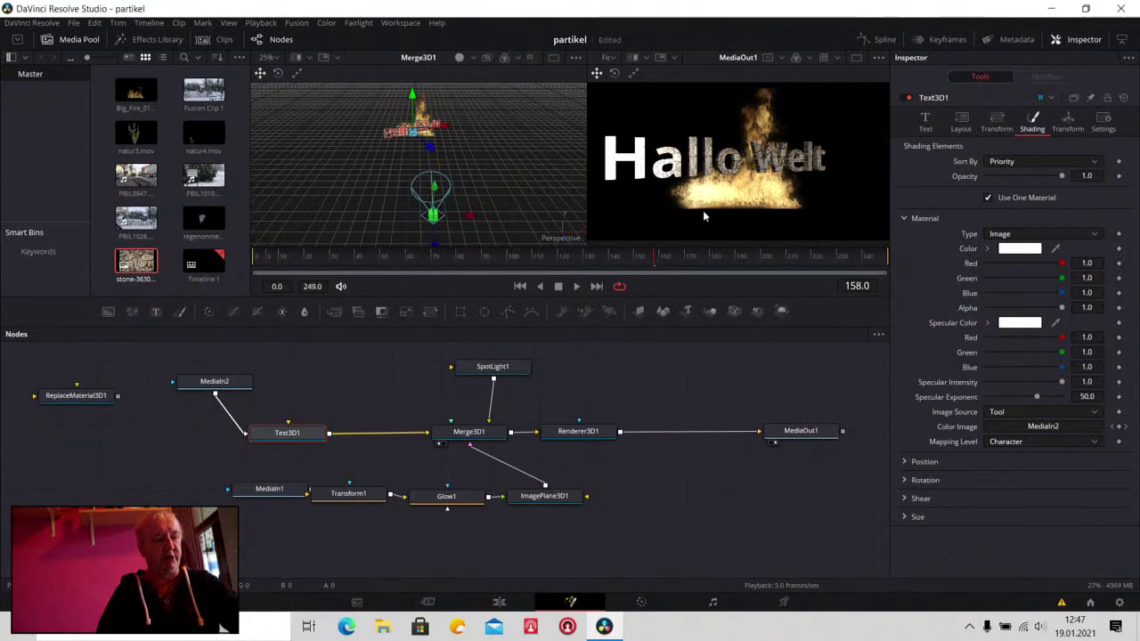
click(521, 286)
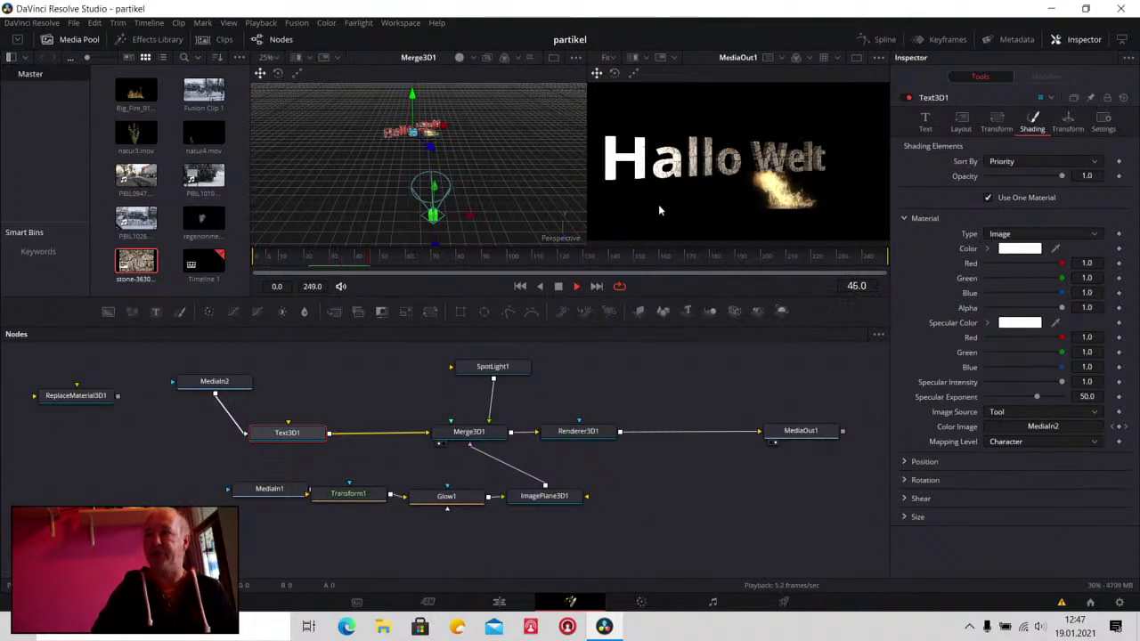
click(559, 286)
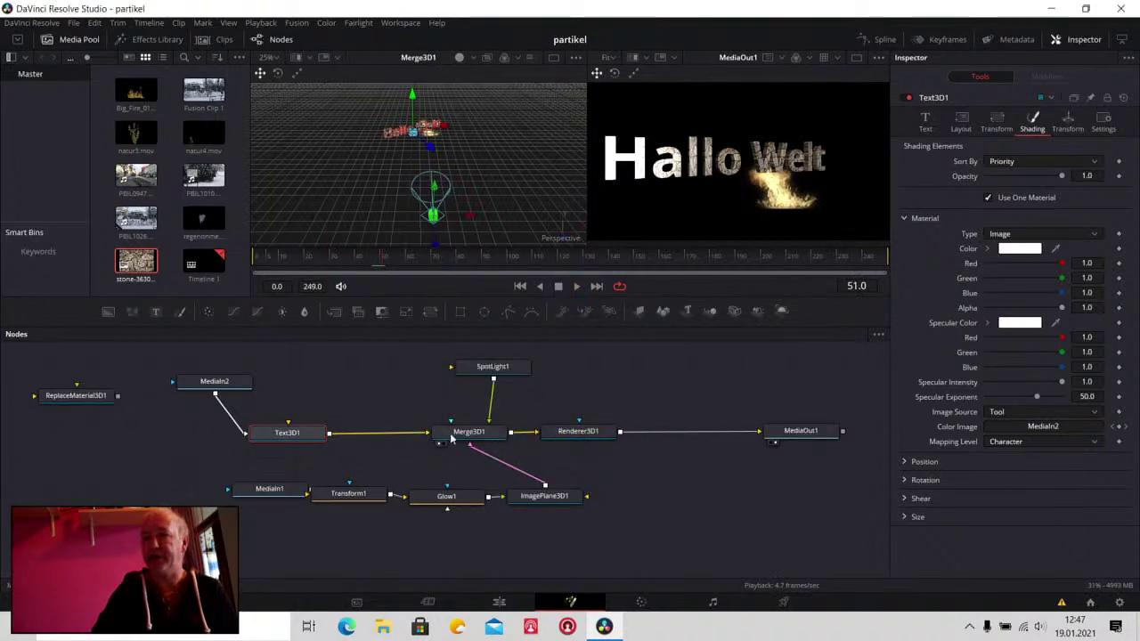
Give Text3D1 Rotation Y 36.5, Rotation X -18.3, Translation X 0.203 and Scale 0.828
click(1068, 120)
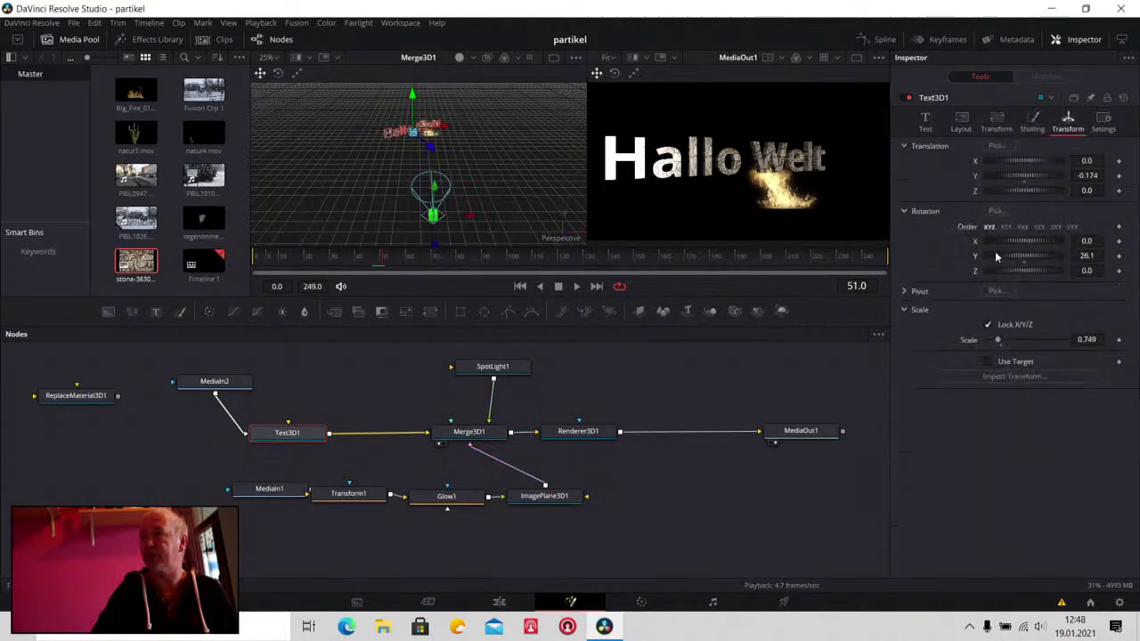
mouse_move(996, 256)
mouse_down()
mouse_move(1023, 257)
mouse_move(998, 257)
mouse_up()
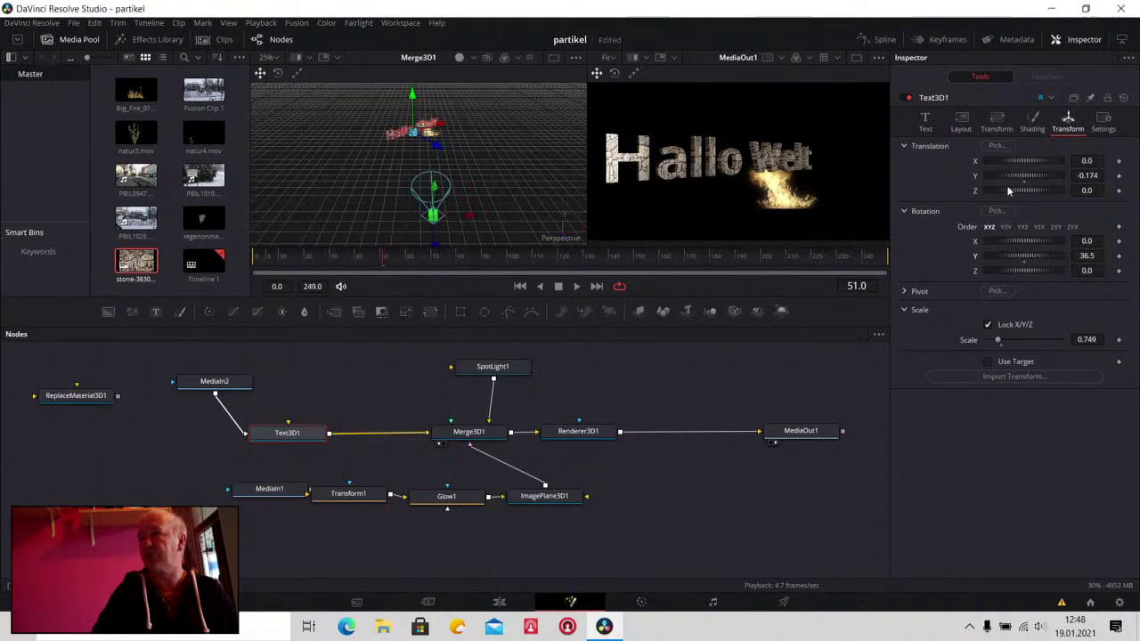
drag(1004, 160, 1011, 161)
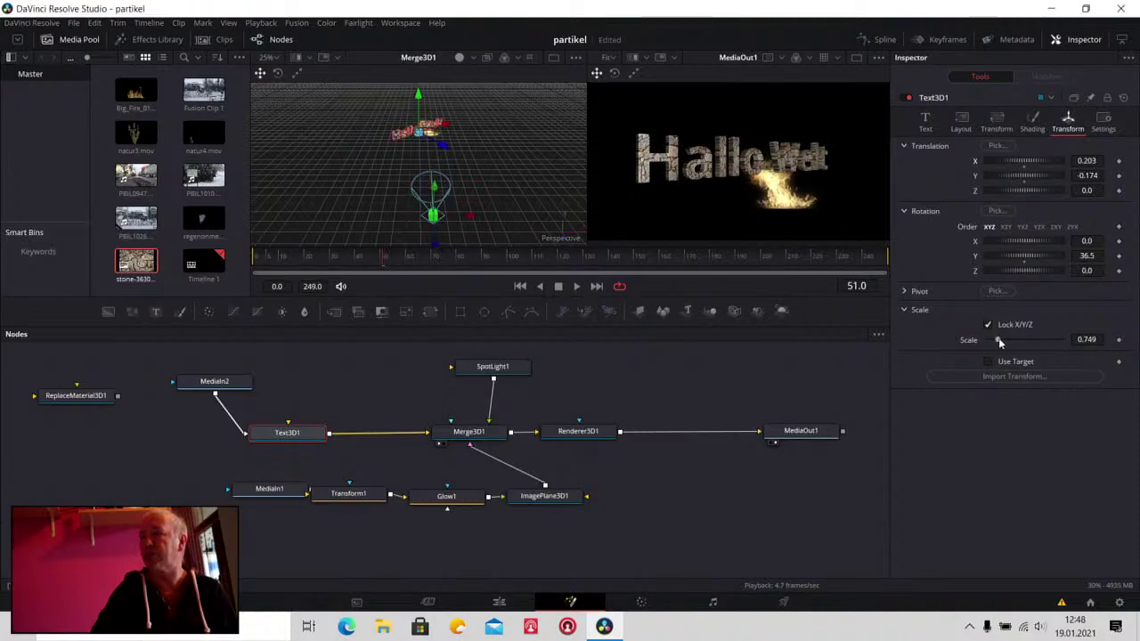
drag(999, 341, 1000, 344)
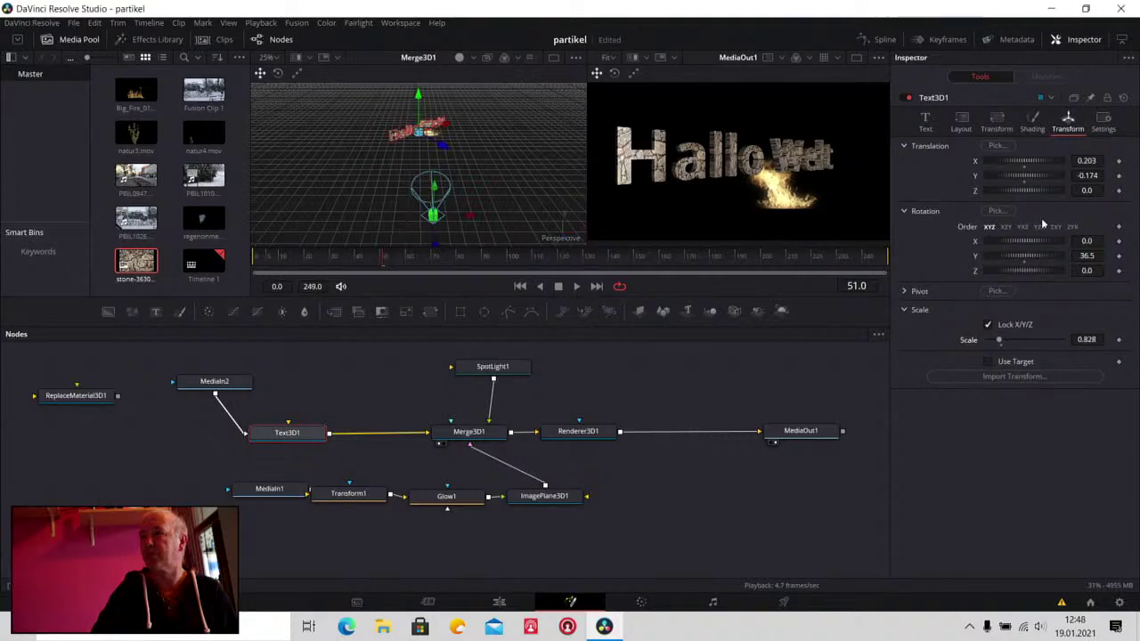
drag(1040, 244, 1035, 244)
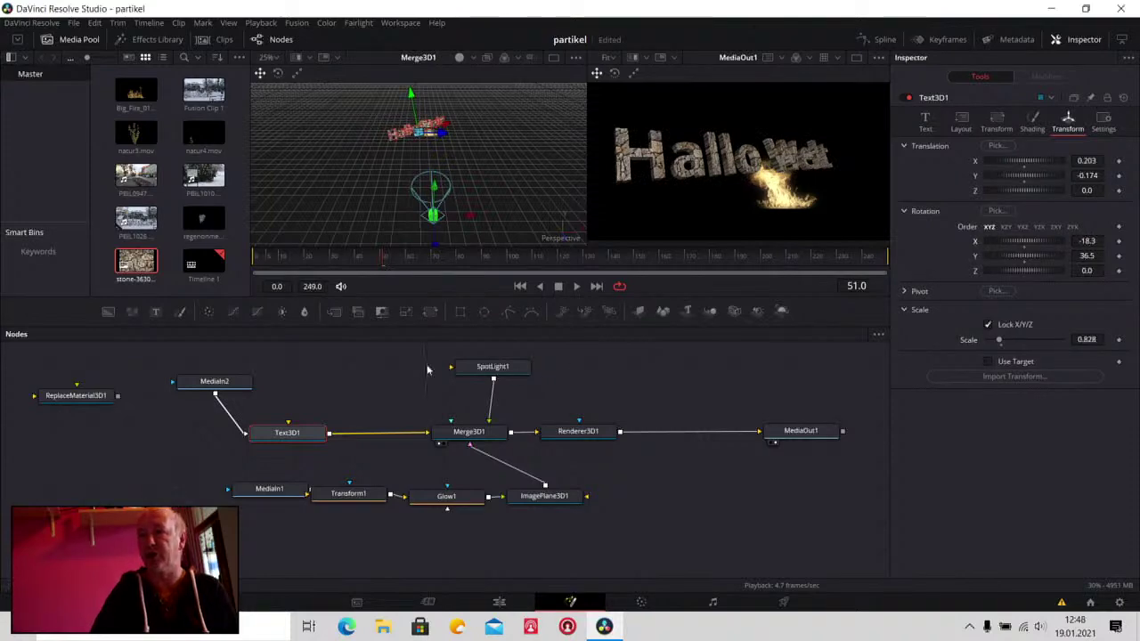
drag(299, 439, 381, 437)
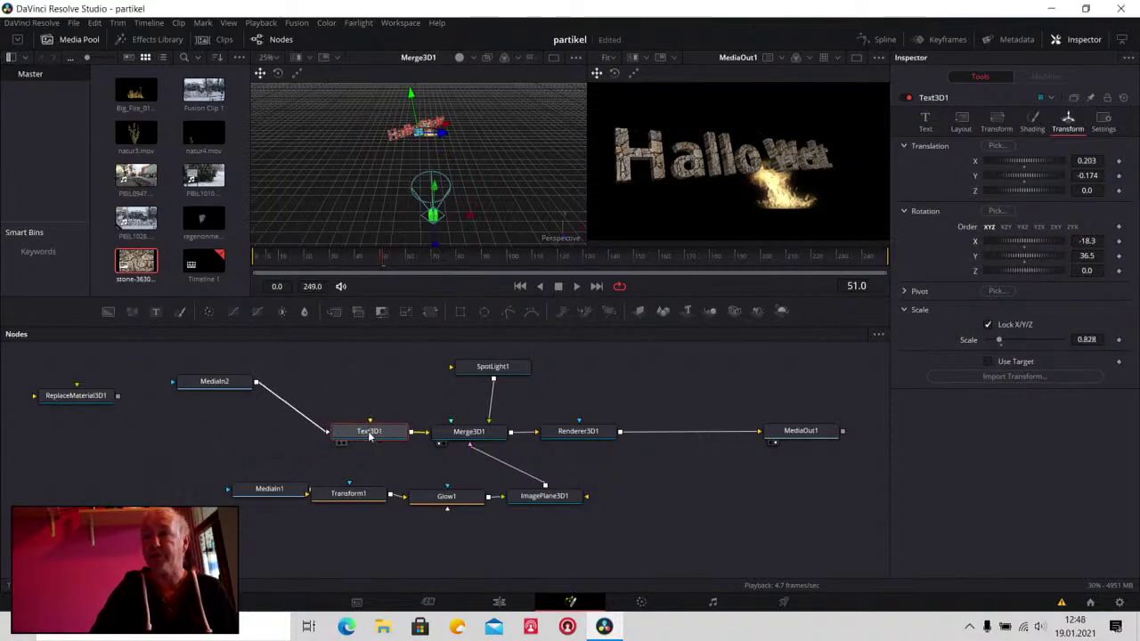
Insert a Transform2 node between the MediaIn2 stone image and Text3D1
click(209, 382)
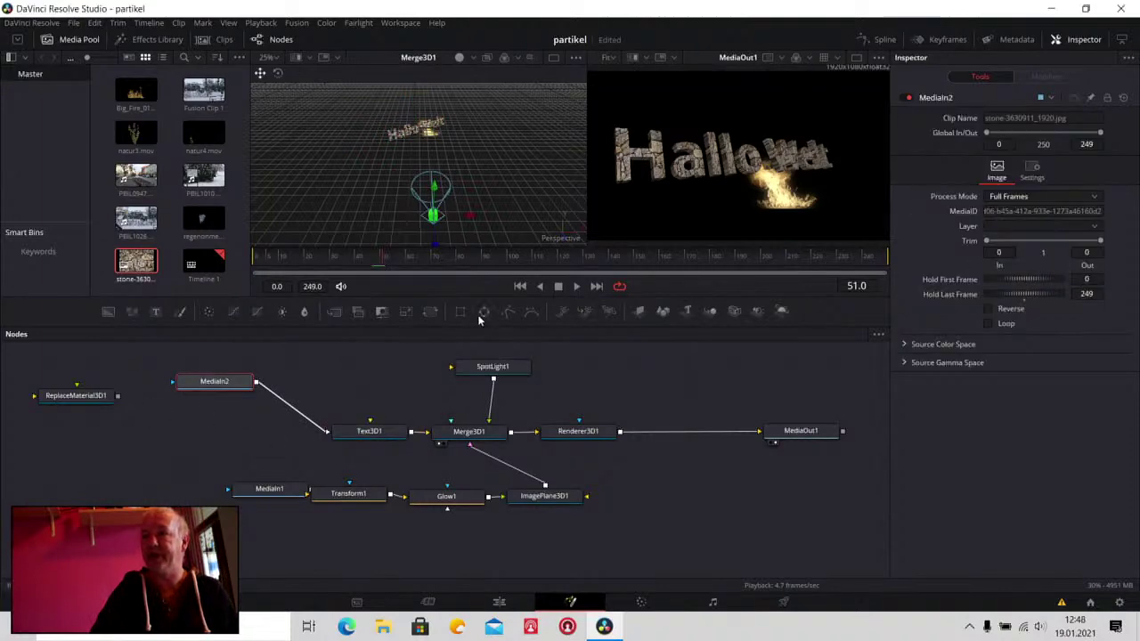
click(432, 314)
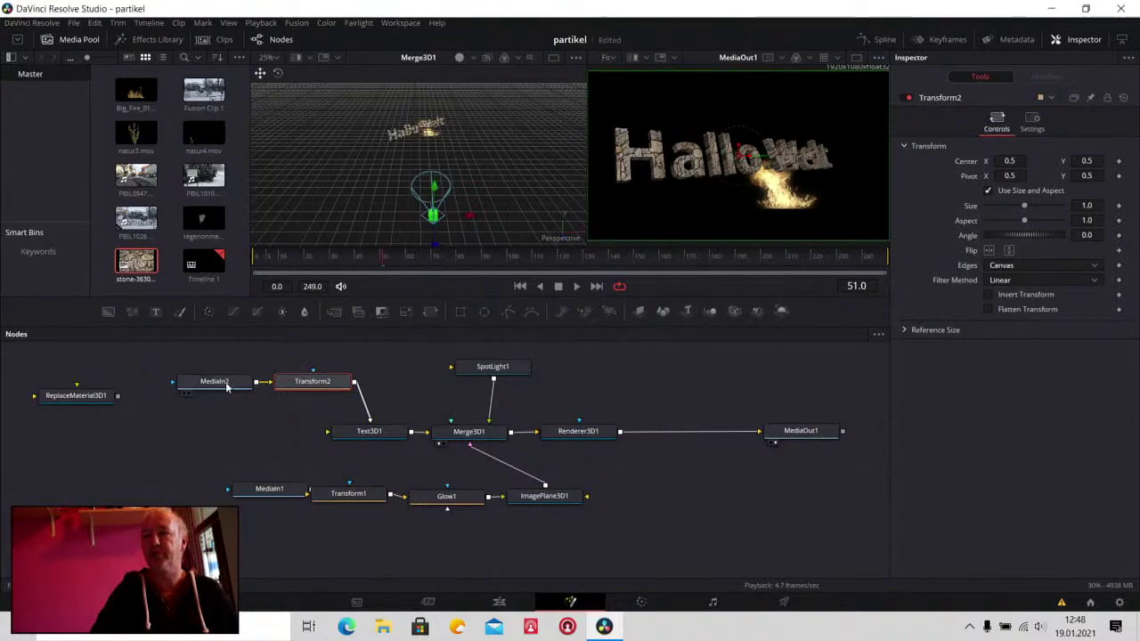
drag(233, 392, 216, 392)
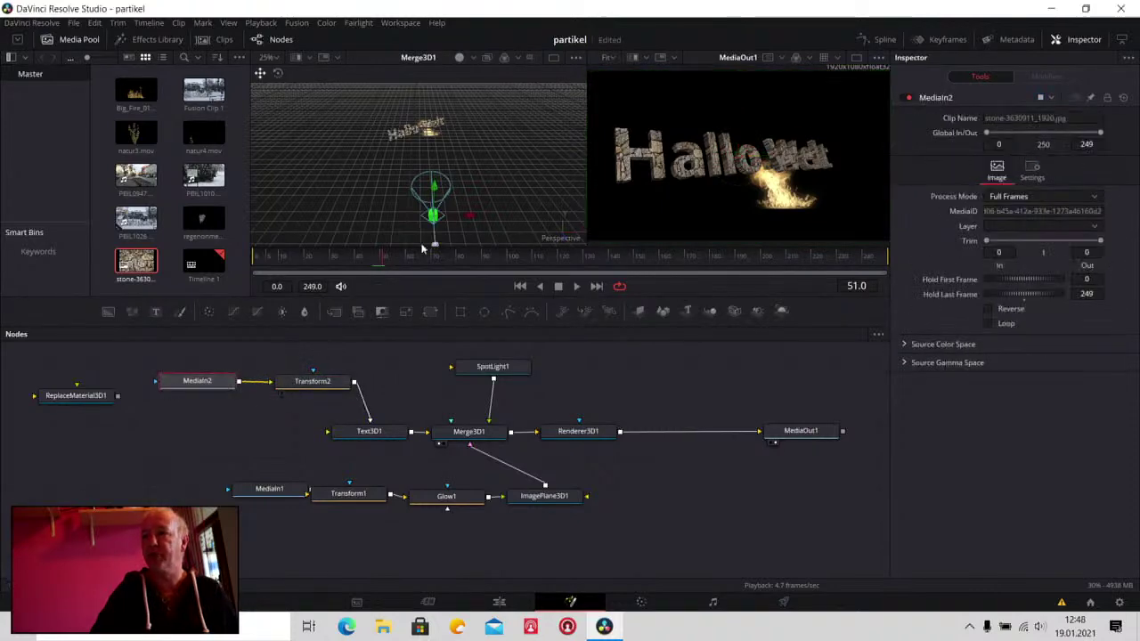
drag(381, 267, 358, 267)
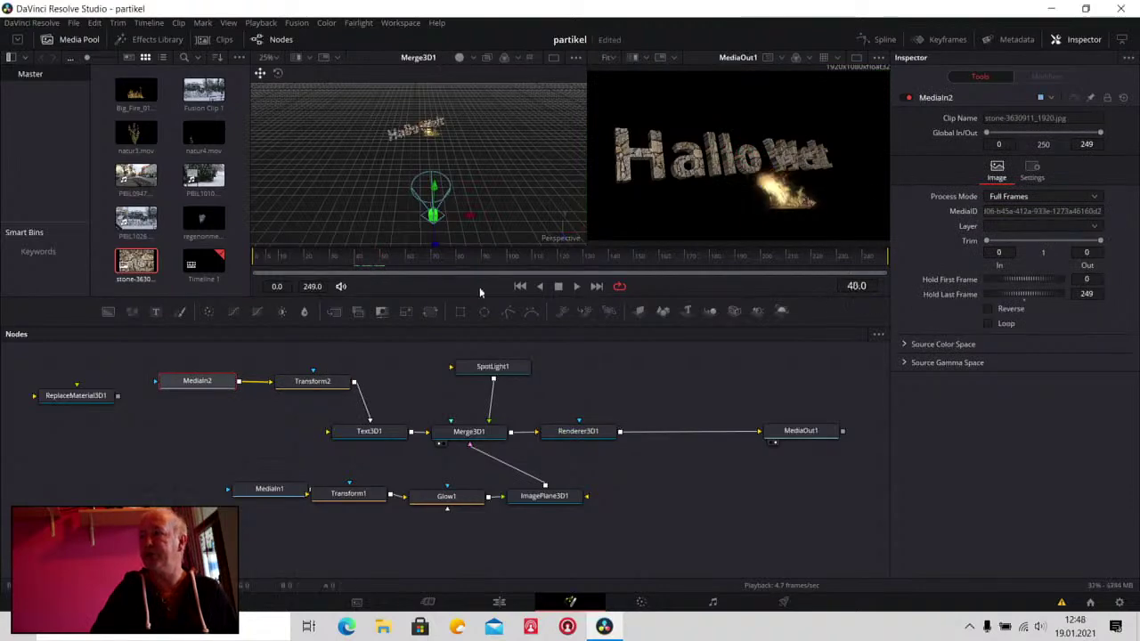
Test Transform2's Size at 0 to hide the texture, then restore it to 1.0
click(332, 387)
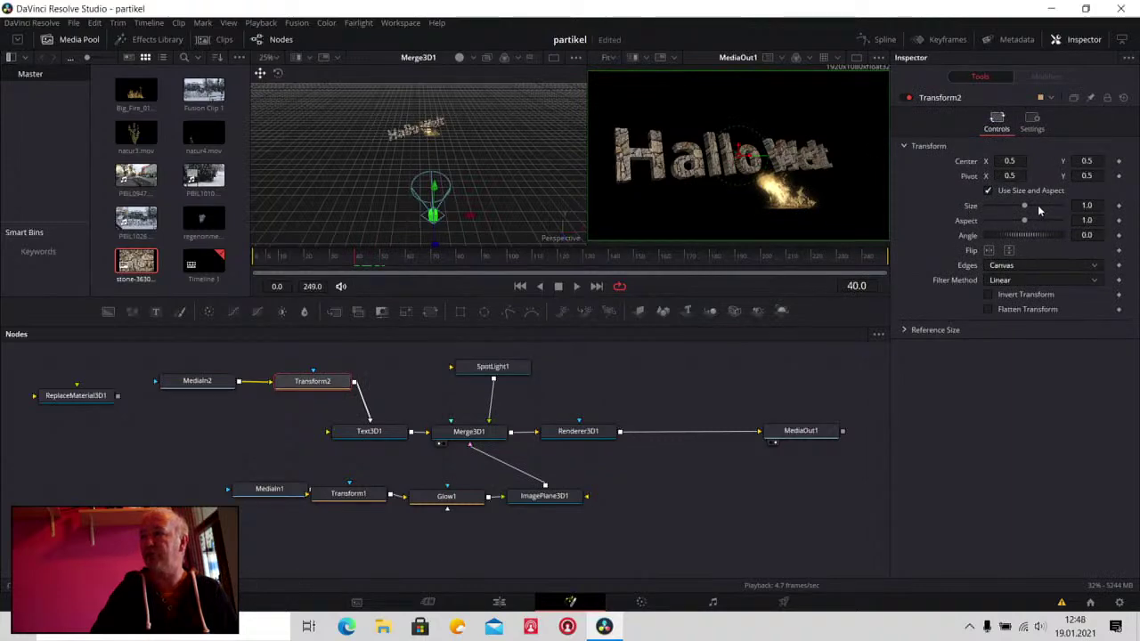
drag(1026, 207, 970, 208)
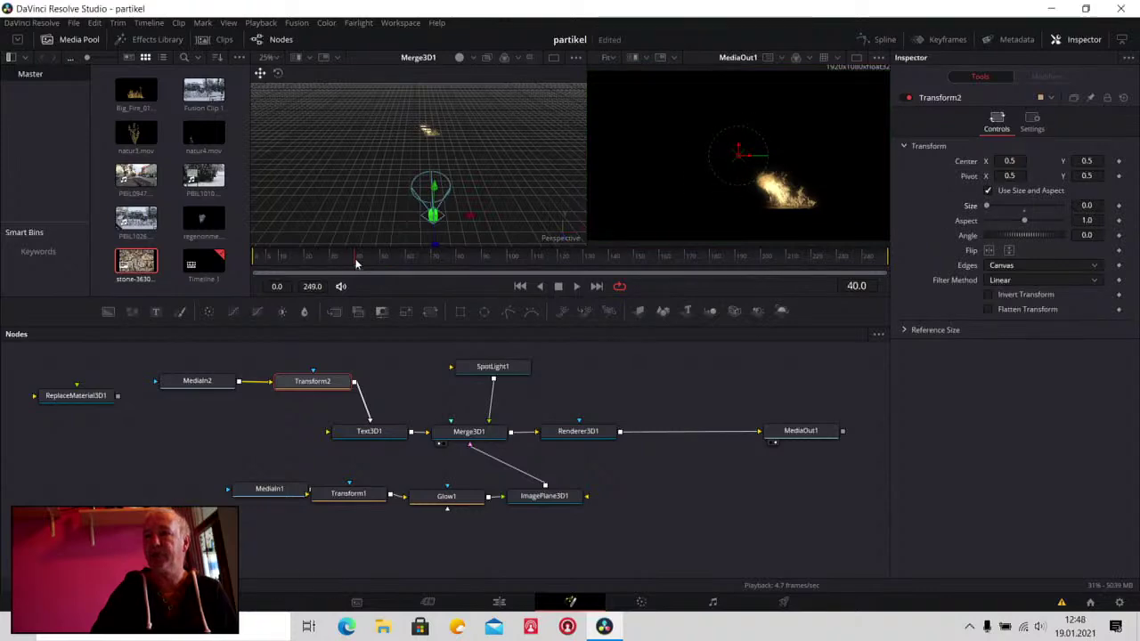
drag(355, 264, 584, 276)
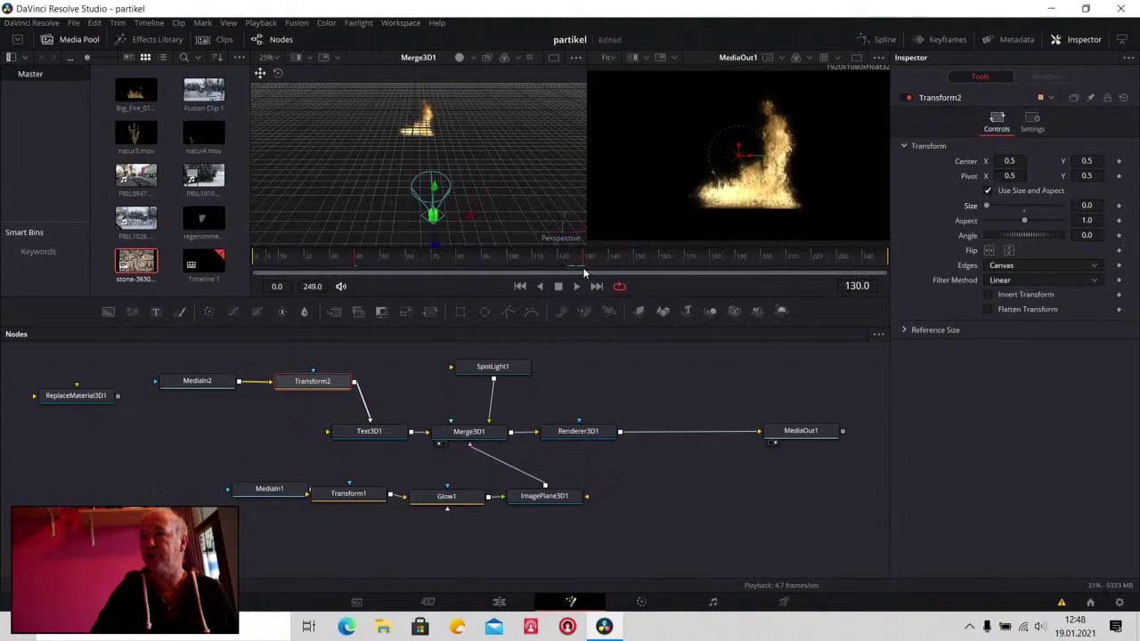
click(1024, 212)
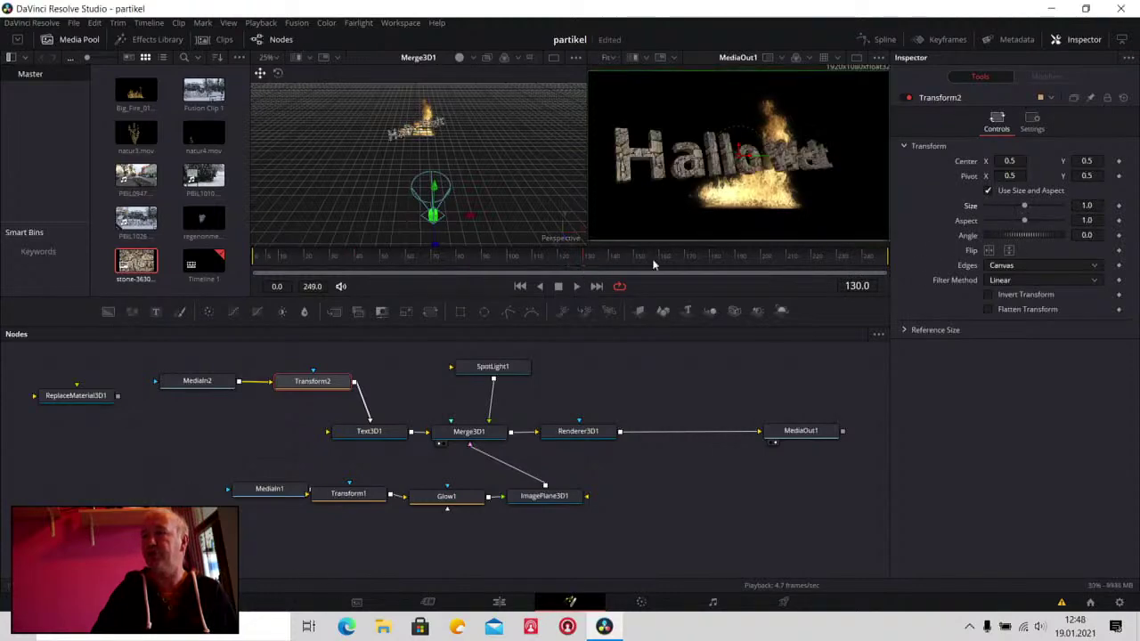
click(539, 287)
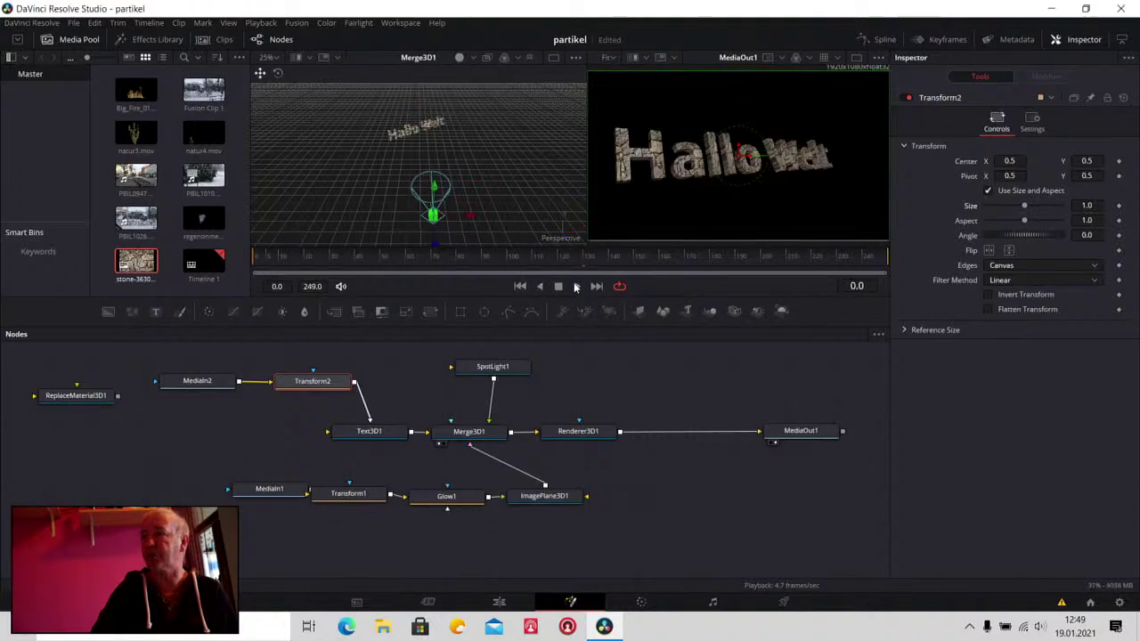
At frame 50, set Transform2 Size to 0 and add a keyframe
click(576, 286)
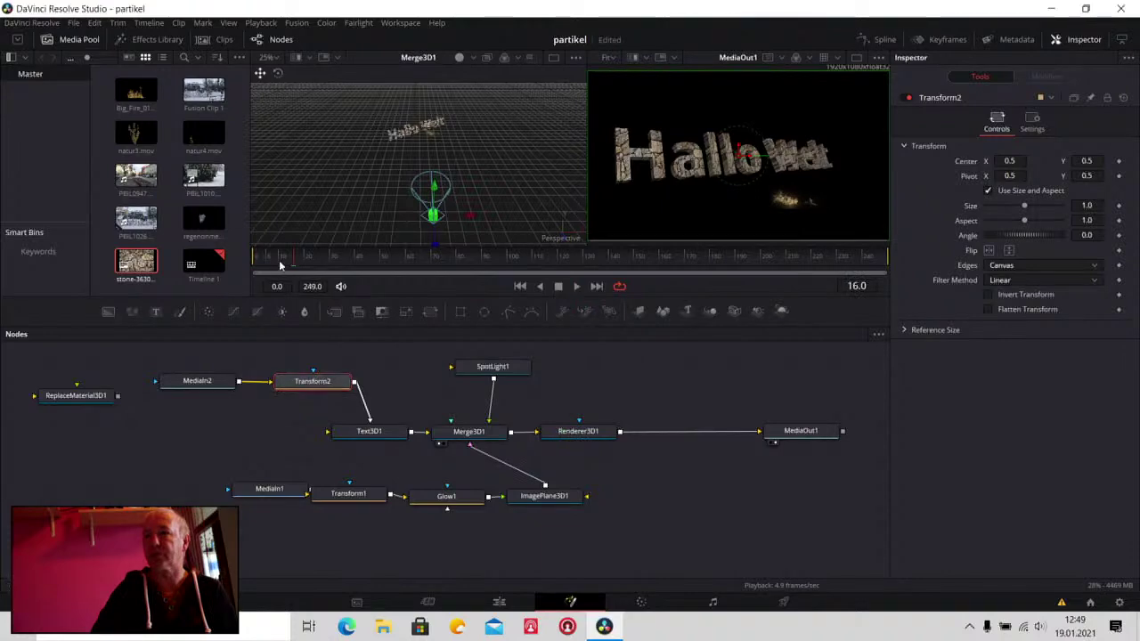
mouse_move(297, 264)
mouse_down()
mouse_move(397, 276)
mouse_move(383, 276)
mouse_up()
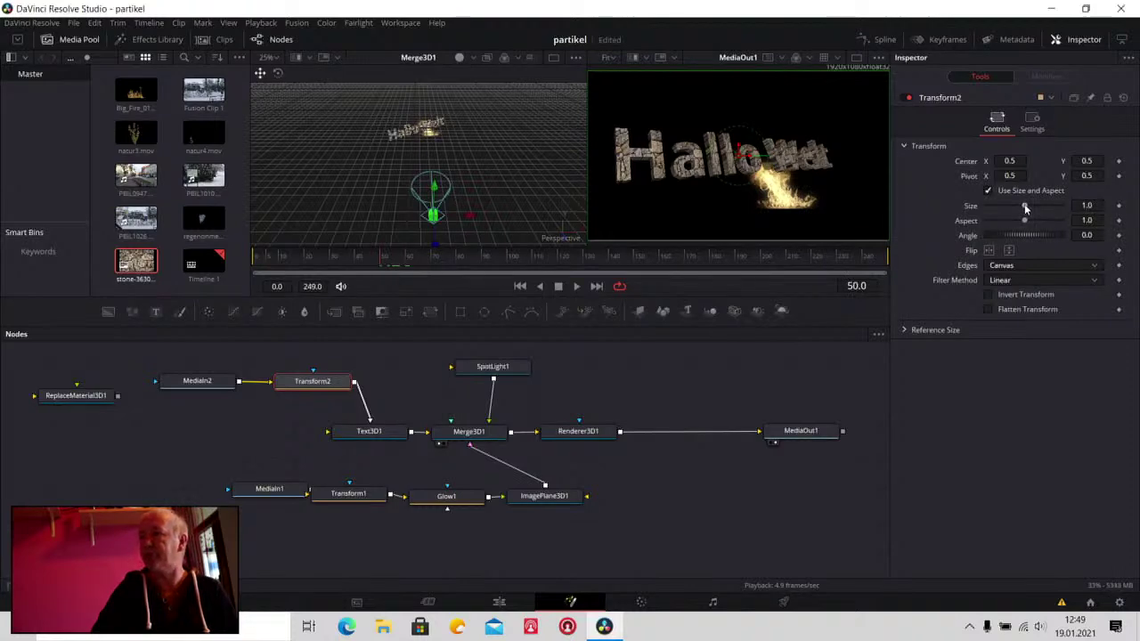
drag(1026, 207, 934, 204)
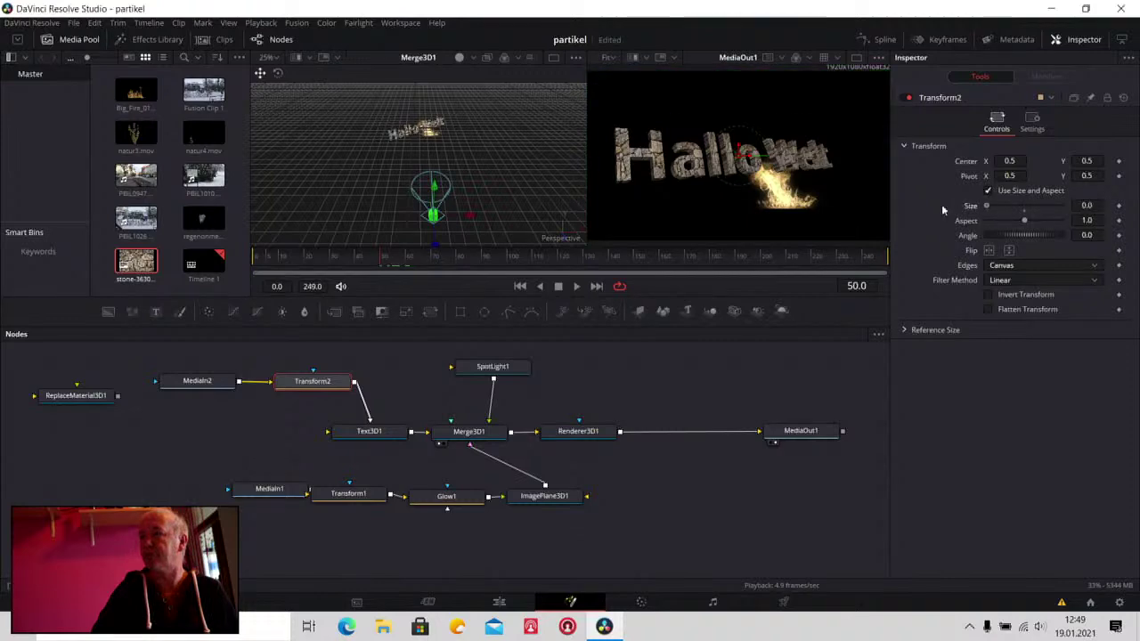
click(1119, 205)
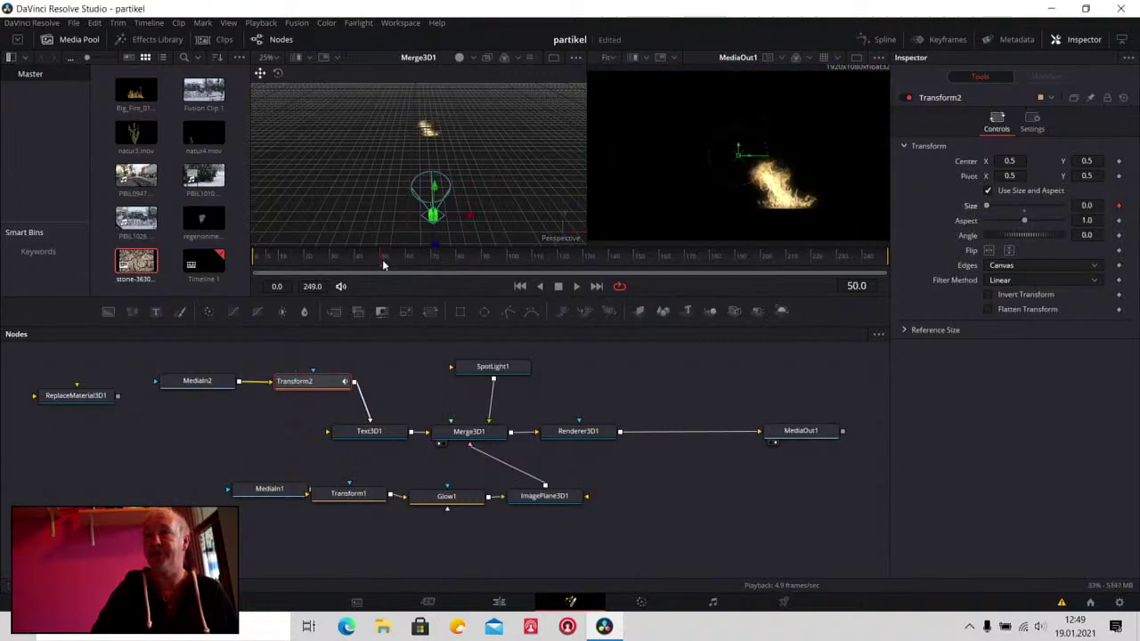
At frame 160, set Transform2 Size back to 1.0 and return to the start
drag(395, 265, 661, 275)
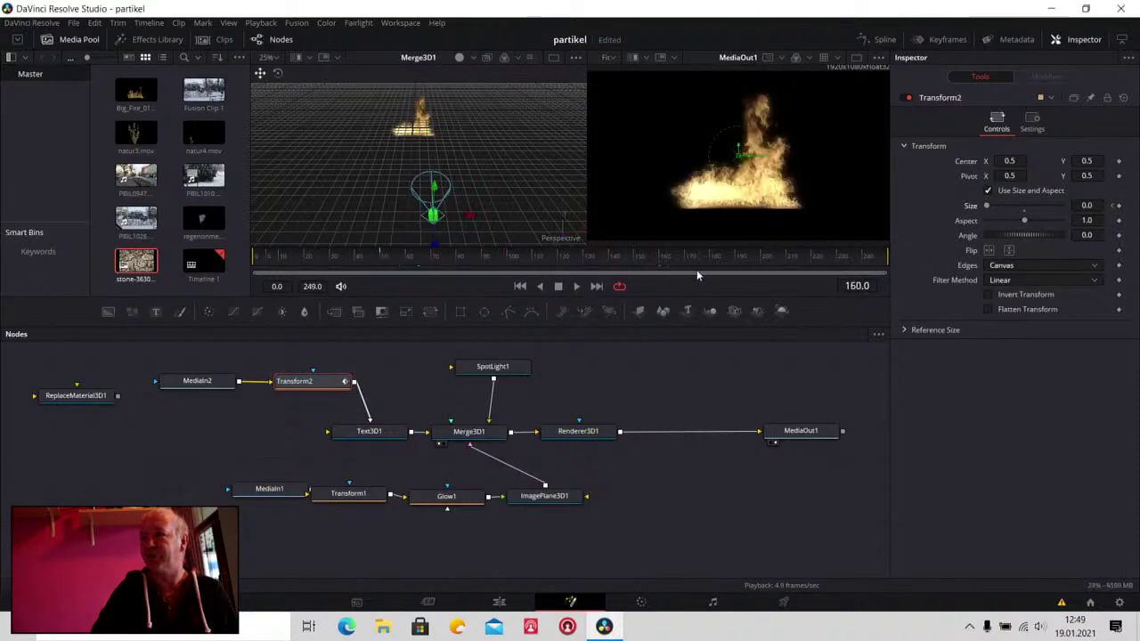
click(1022, 211)
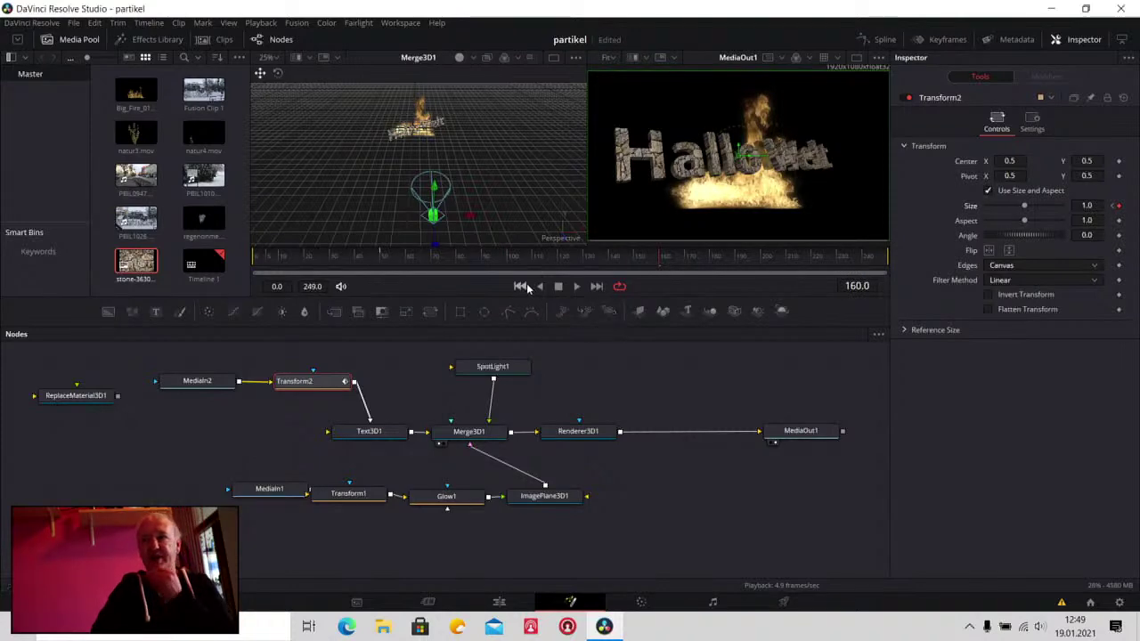
click(521, 286)
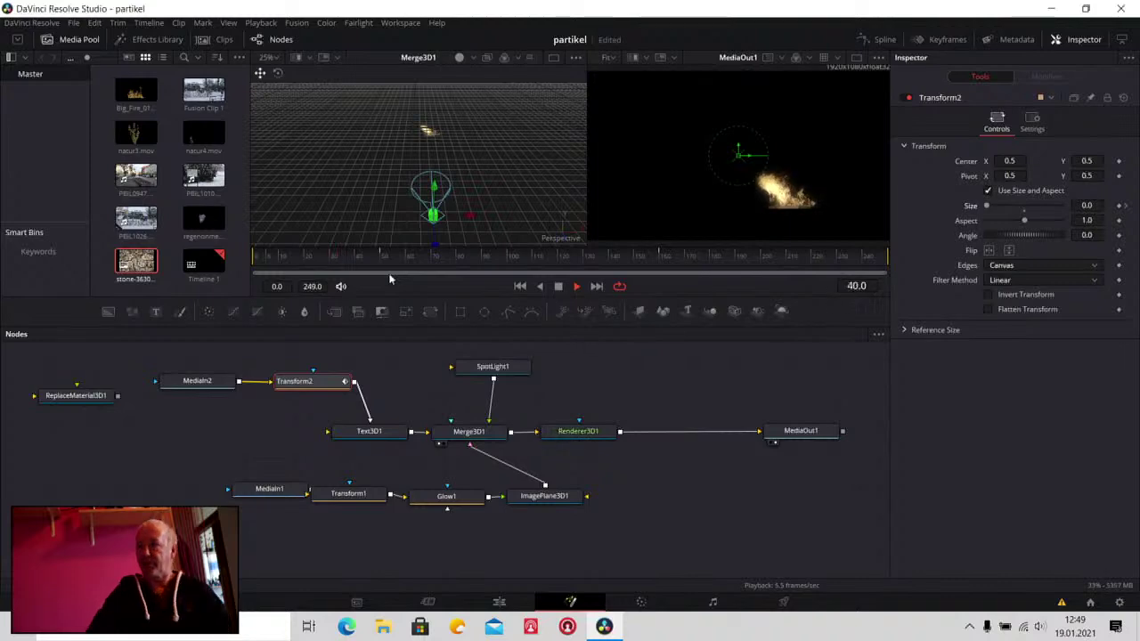
Stop the comp's playback with MediaOut1 selected and switch to the Edit page
click(810, 434)
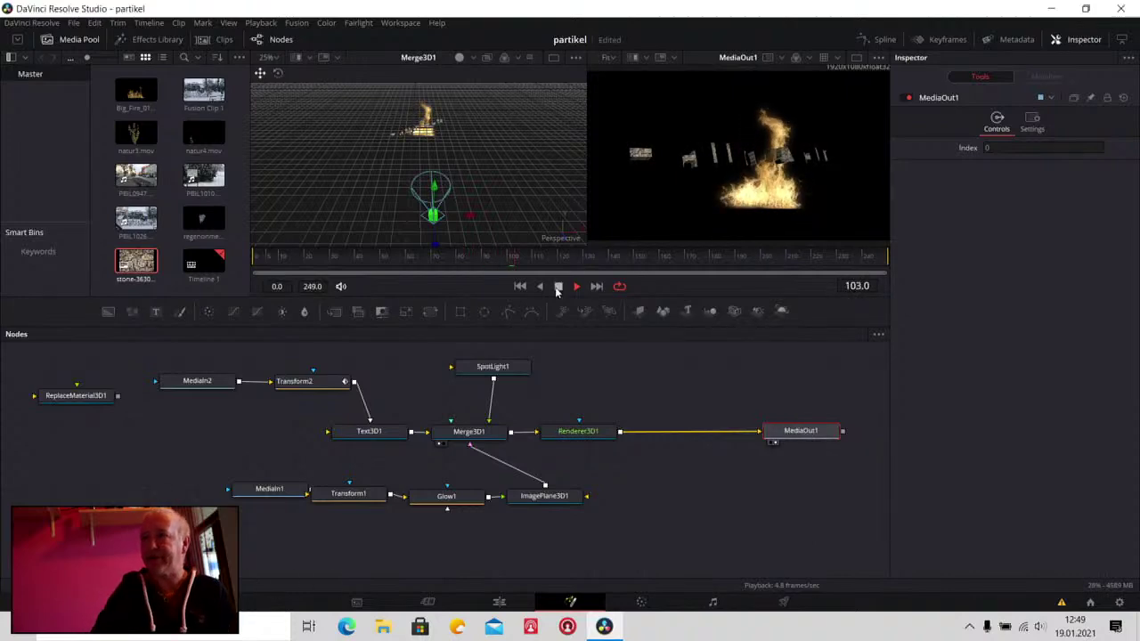
click(557, 286)
click(499, 602)
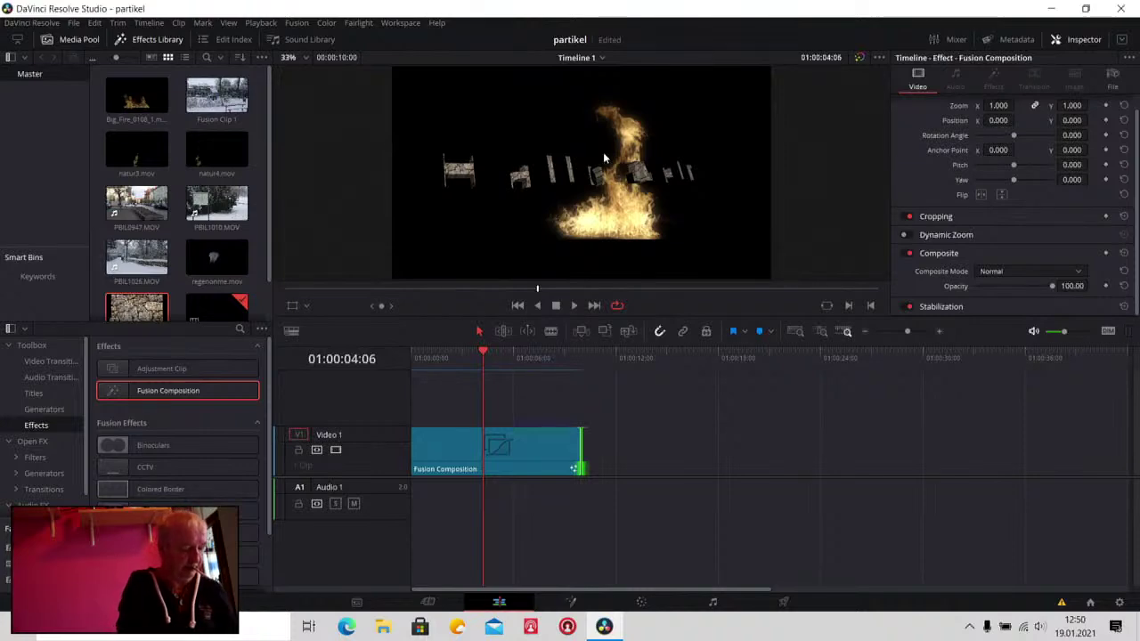
Play the fire-and-stone clip full screen with Ctrl+F, exit with Esc, then go back to Fusion
key(ctrl+f)
key(space)
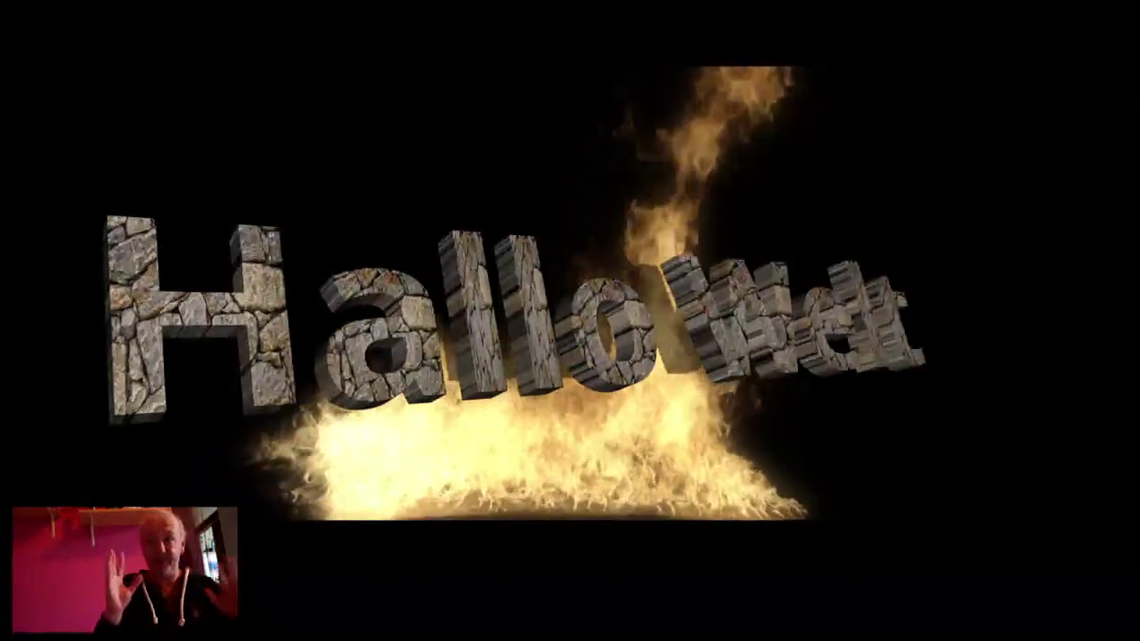
key(Escape)
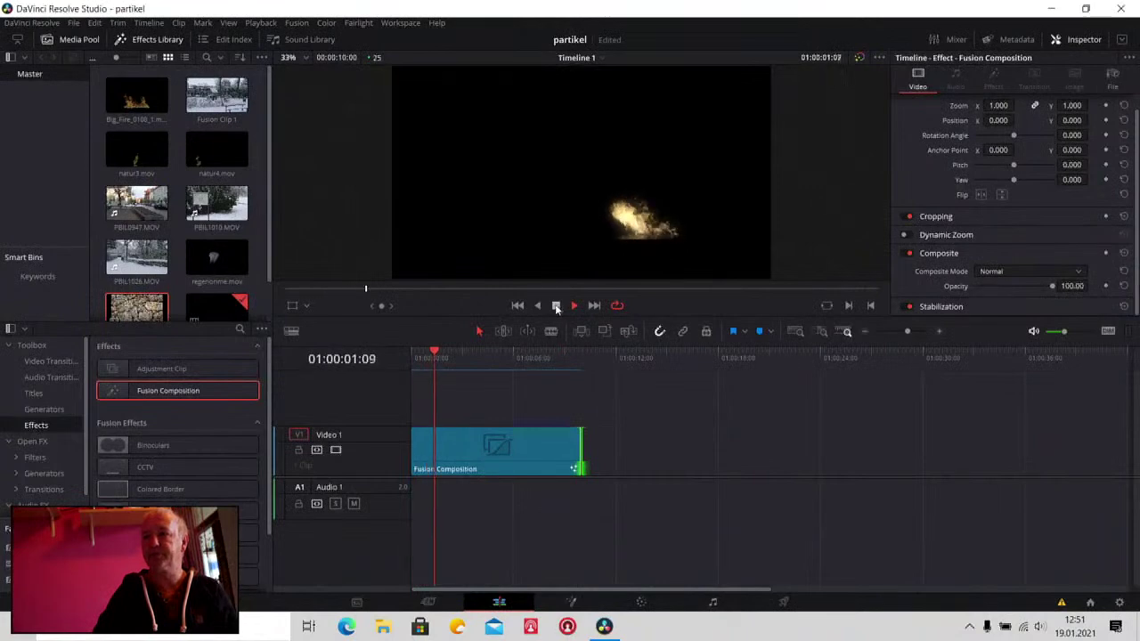
click(555, 305)
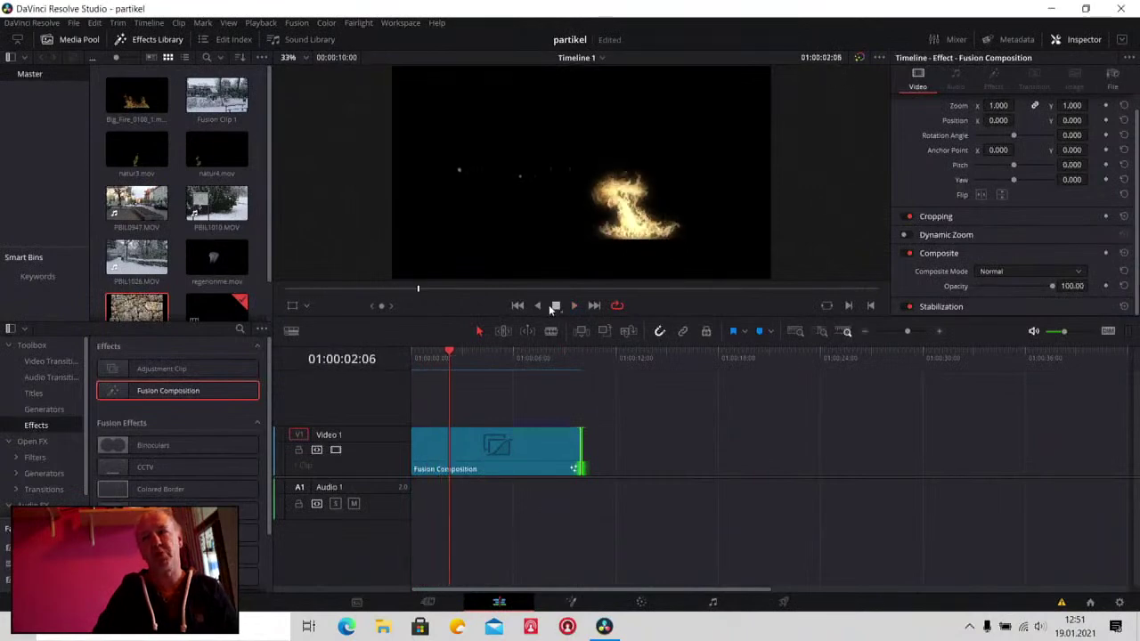
click(573, 602)
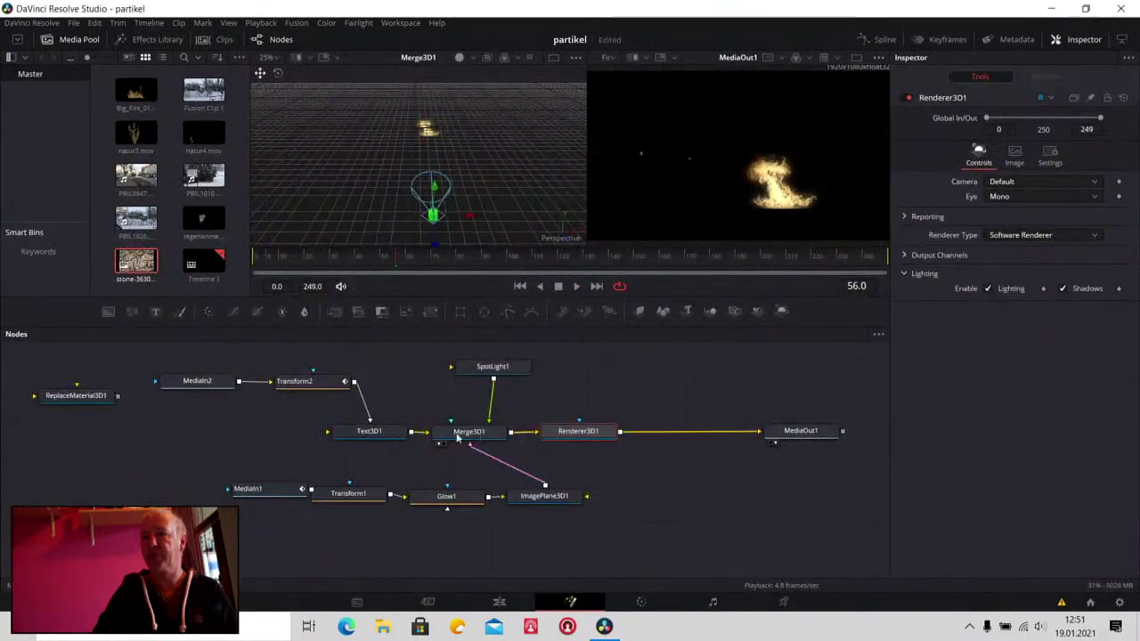
Rearrange the MediaIn1 and Transform1 nodes and show the MediaIn1 fire clip in the left viewer
drag(283, 493, 231, 477)
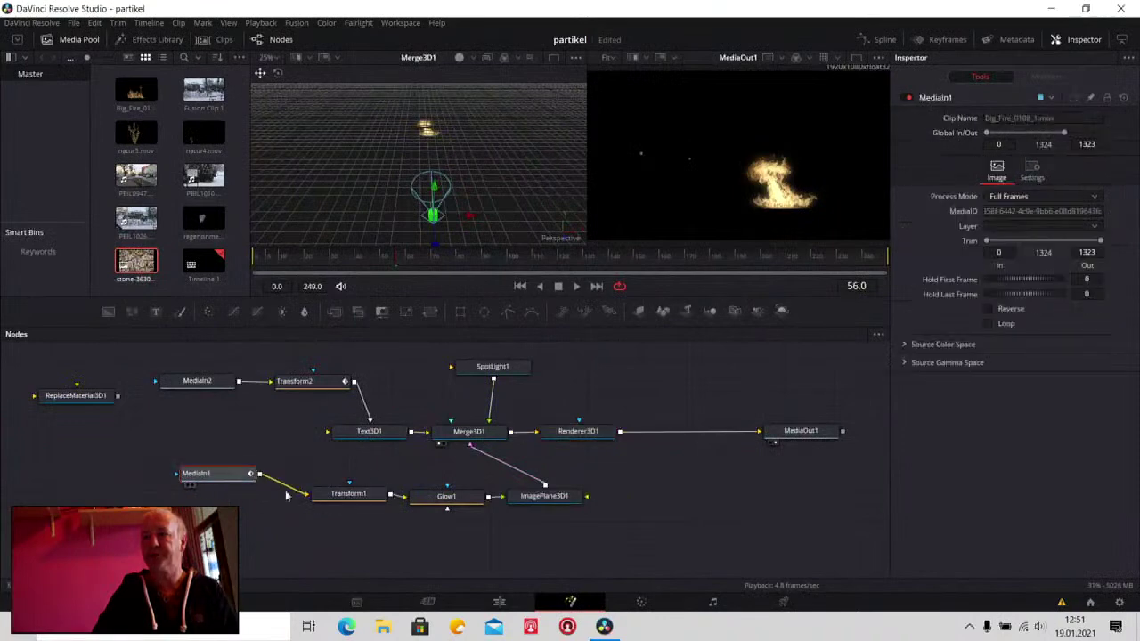
drag(365, 498, 348, 481)
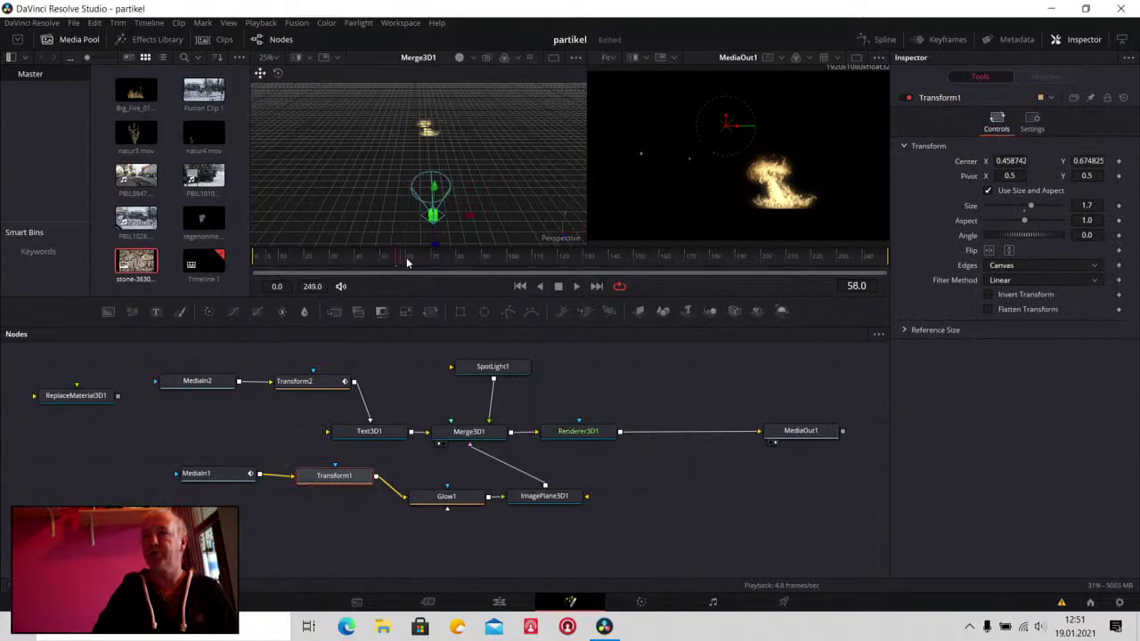
drag(406, 261, 801, 266)
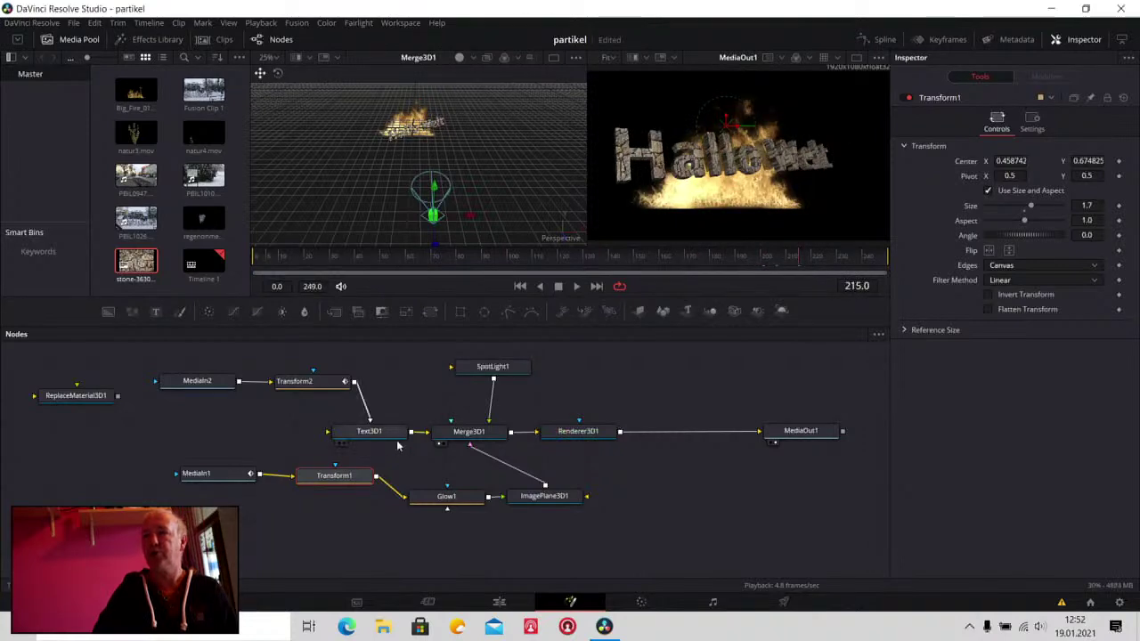
click(240, 479)
key(1)
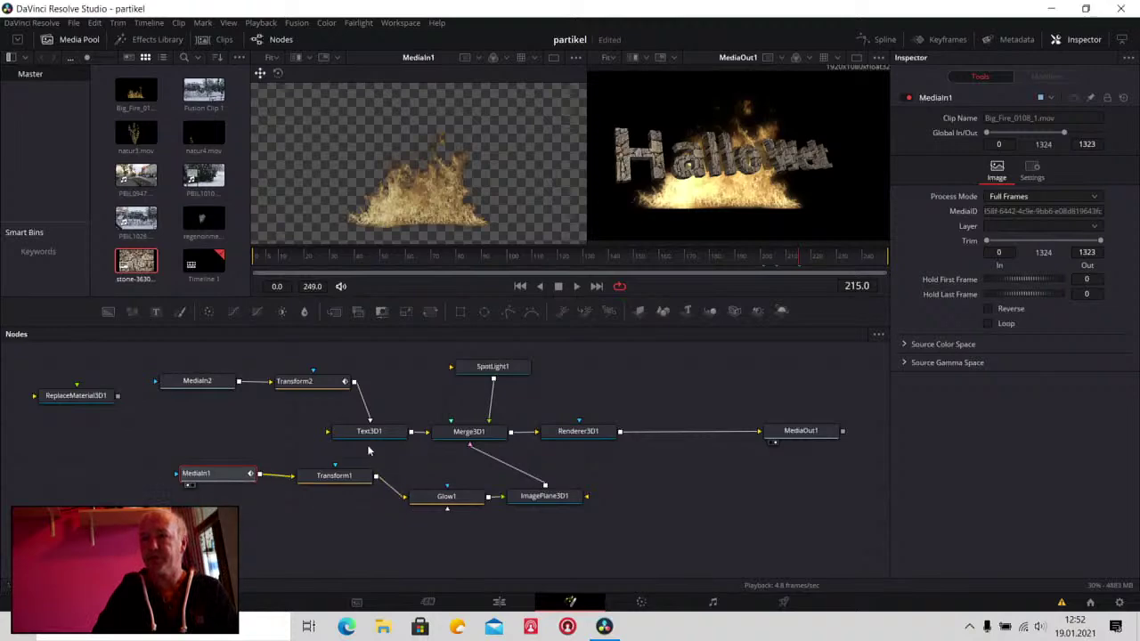
Inspect the Transform2, Transform1 and Renderer3D1 settings while replaying the animation from the first frame
click(293, 387)
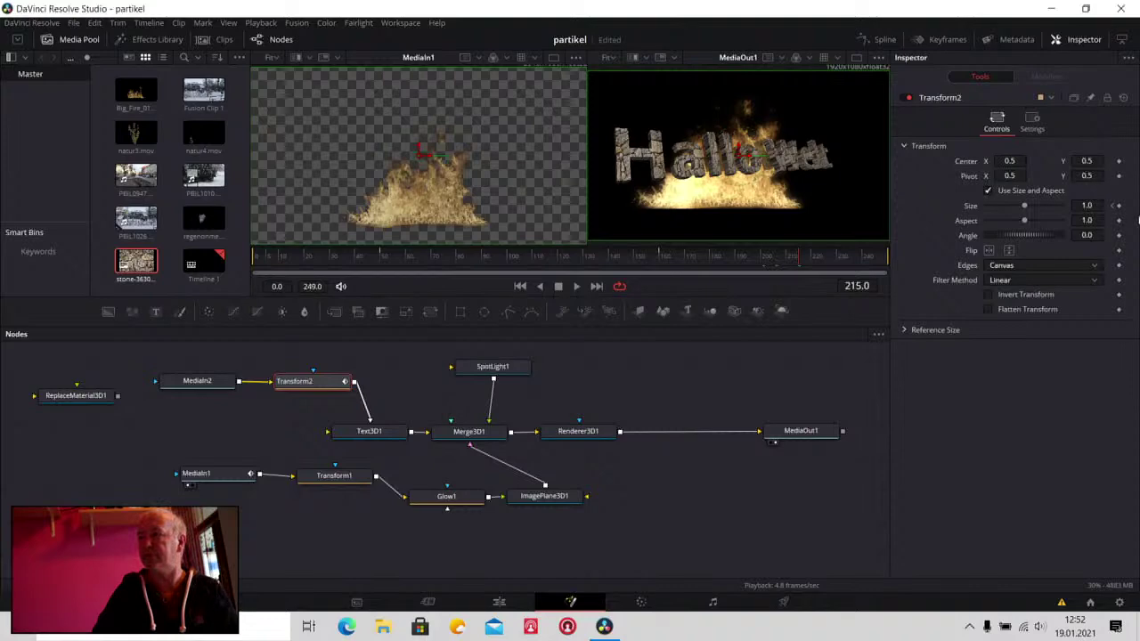
click(331, 482)
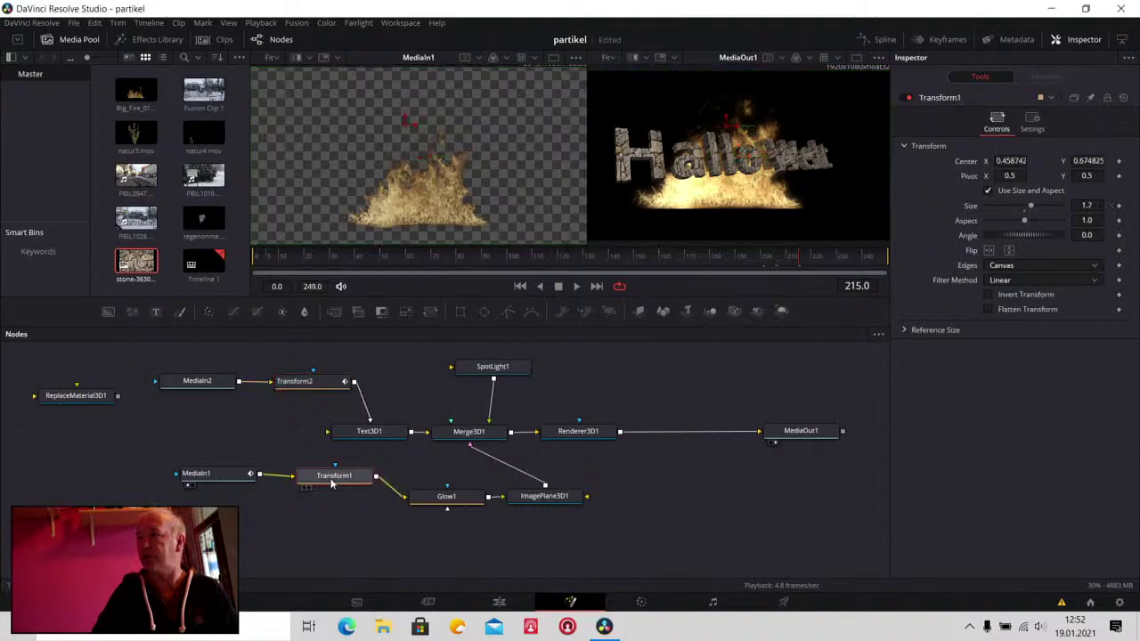
click(322, 389)
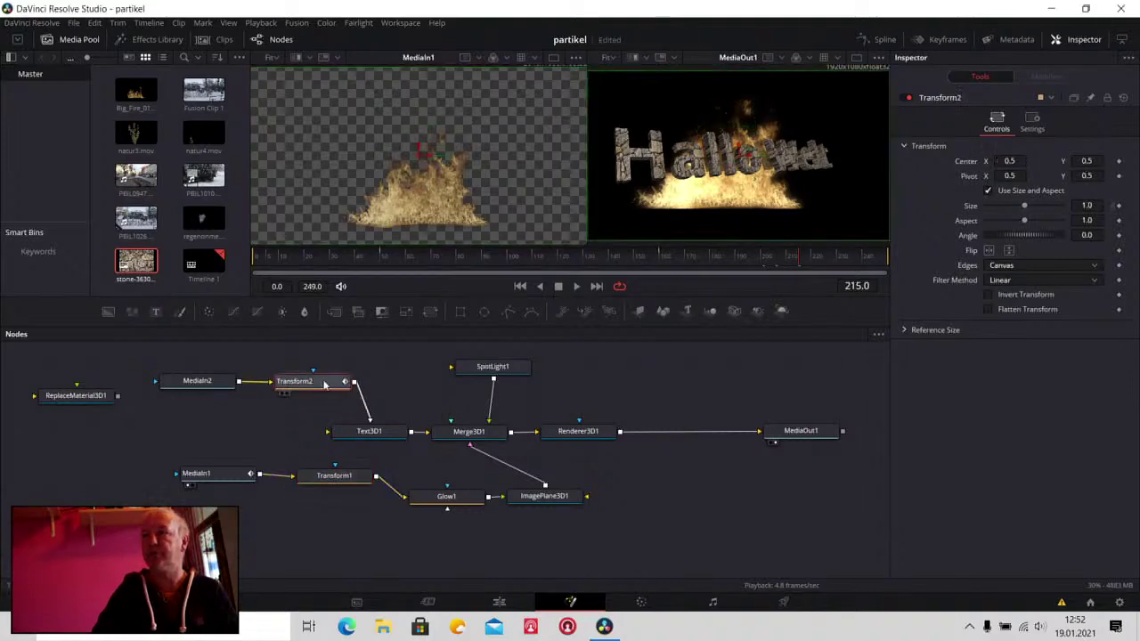
click(520, 286)
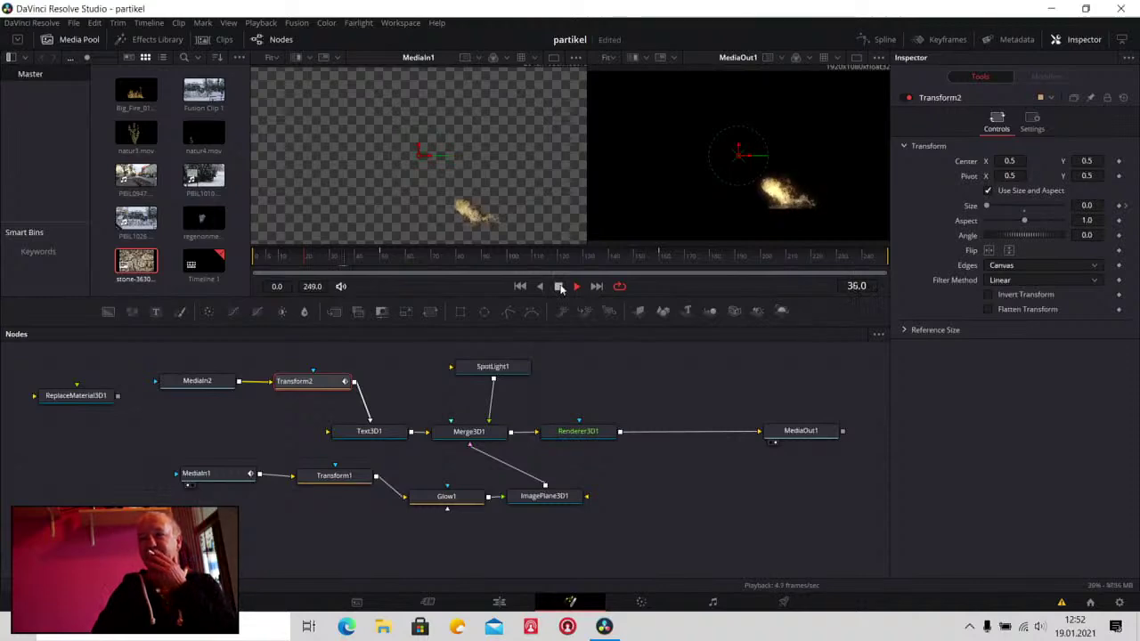
click(559, 285)
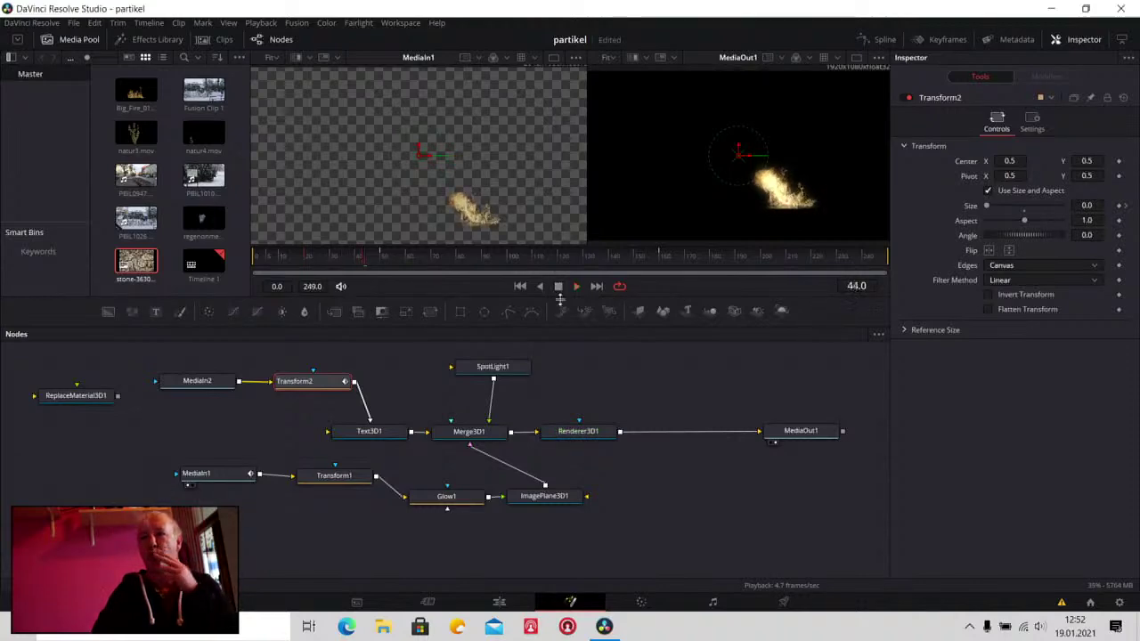
click(585, 436)
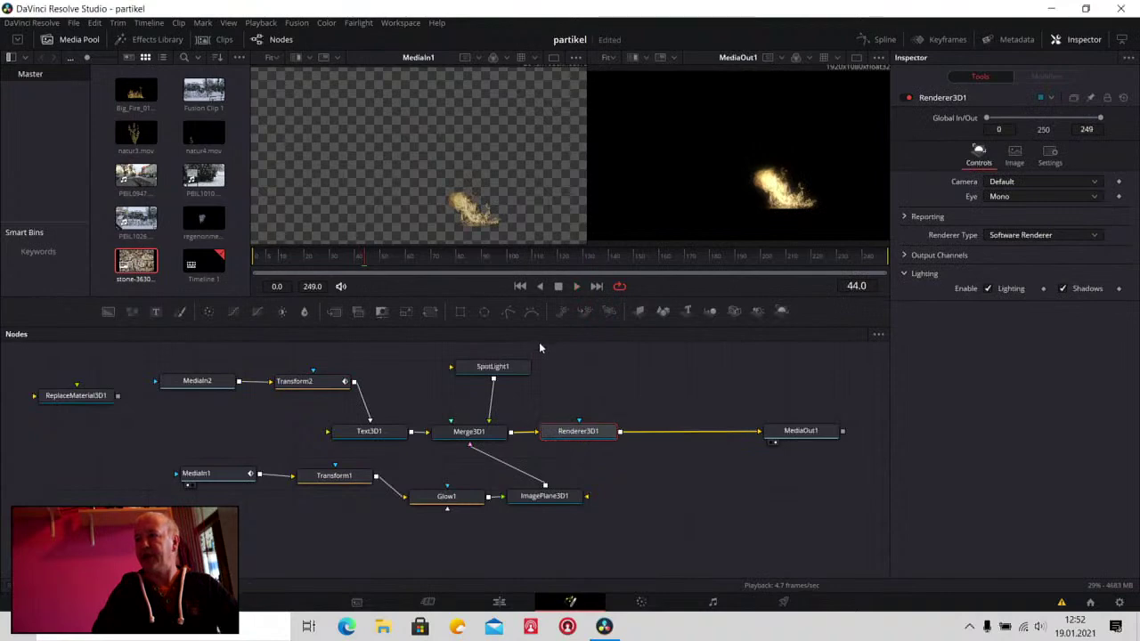
click(577, 287)
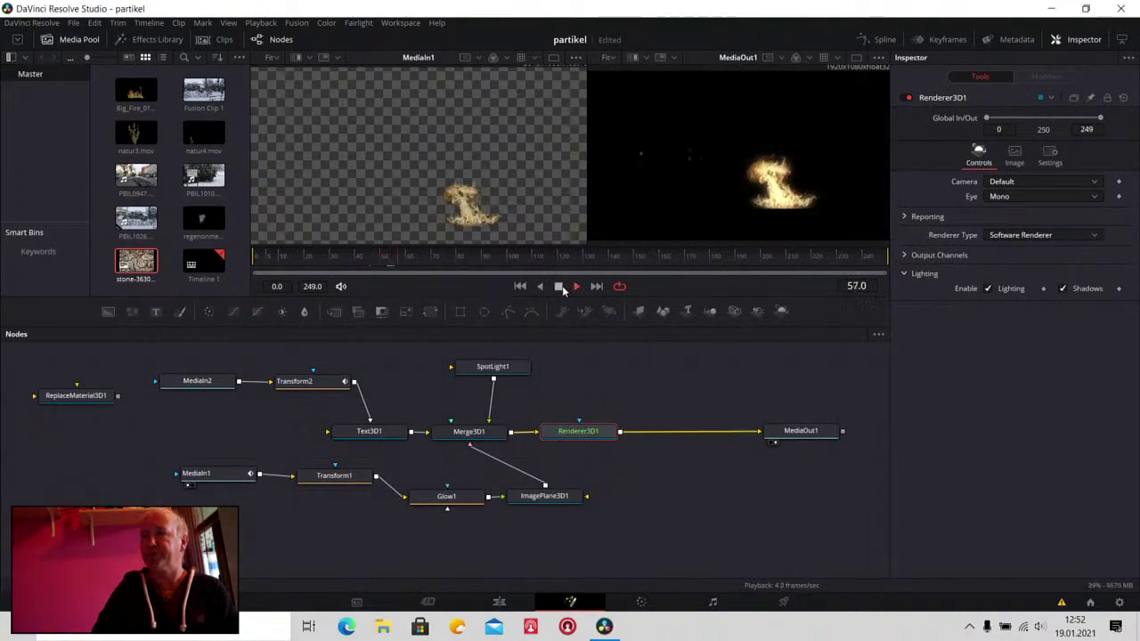
click(559, 287)
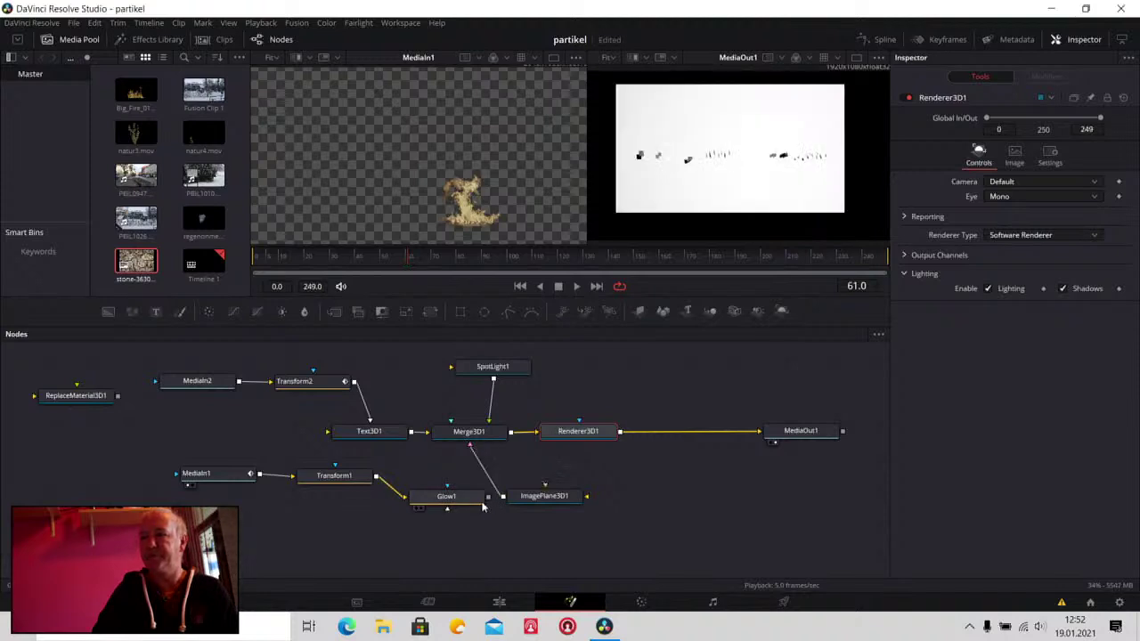
Disconnect Glow1 from ImagePlane3D1, then play and scrub the animation to frame 195
drag(488, 496, 467, 496)
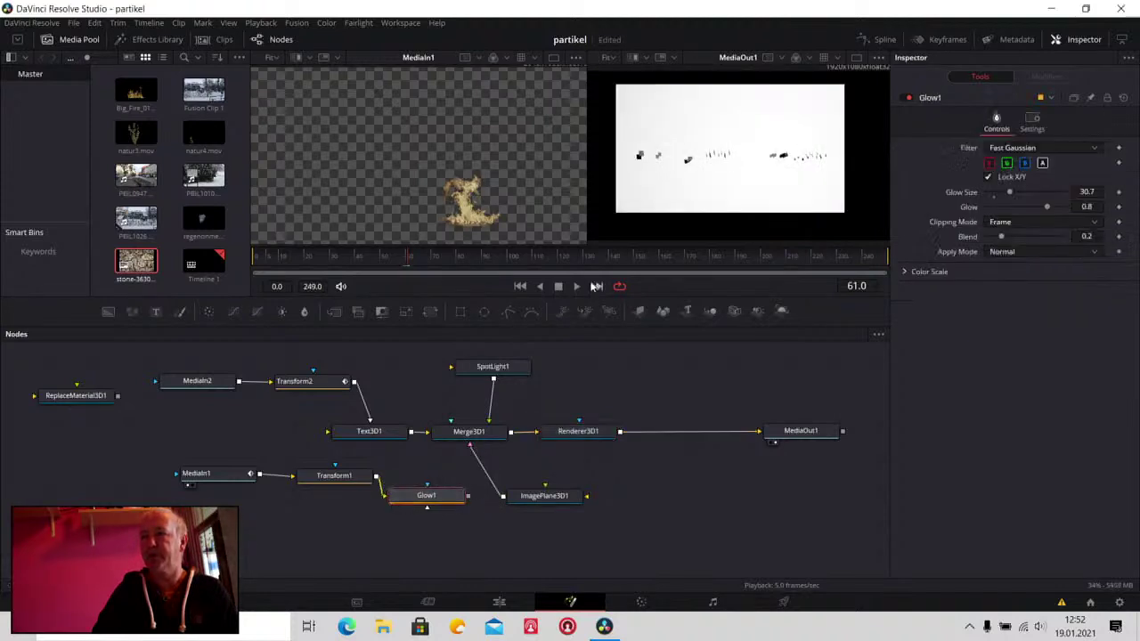
click(574, 287)
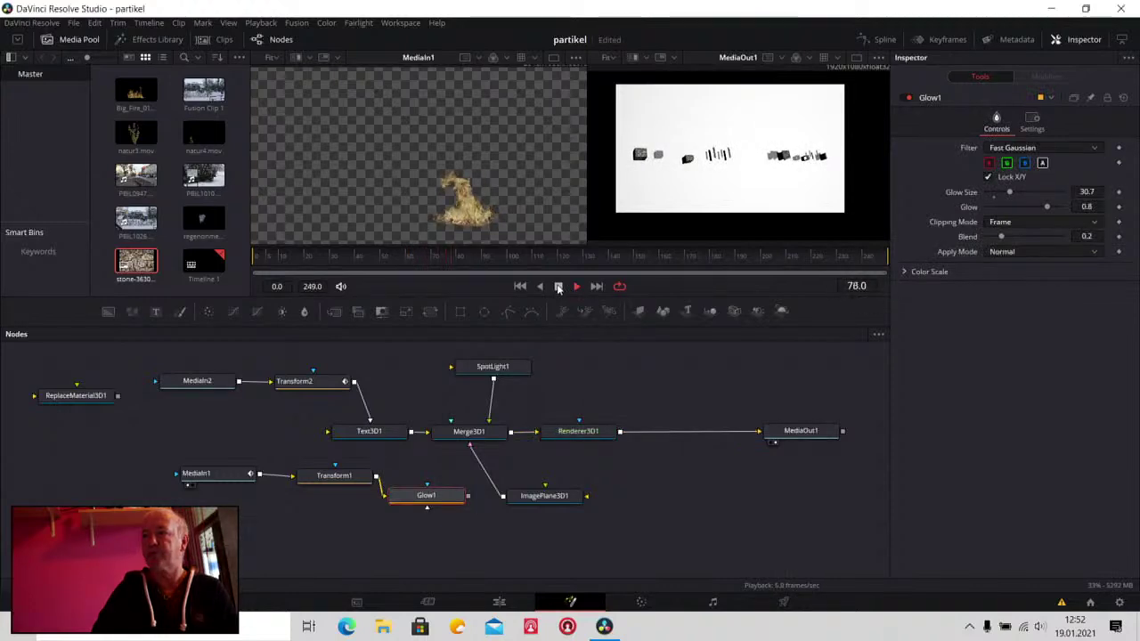
click(559, 287)
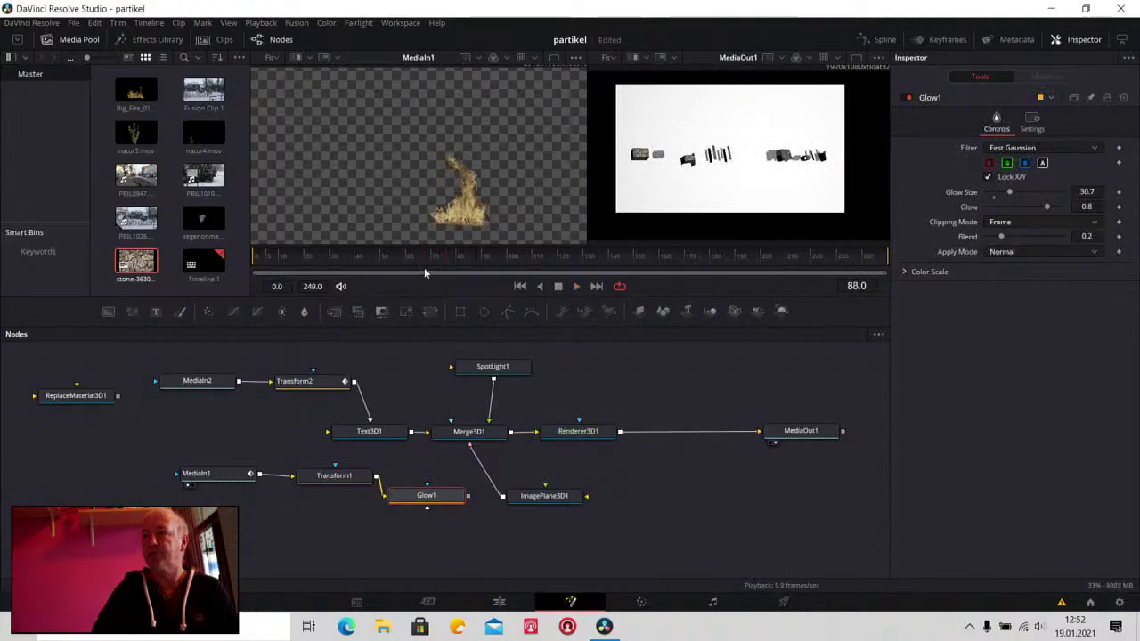
drag(475, 266, 700, 269)
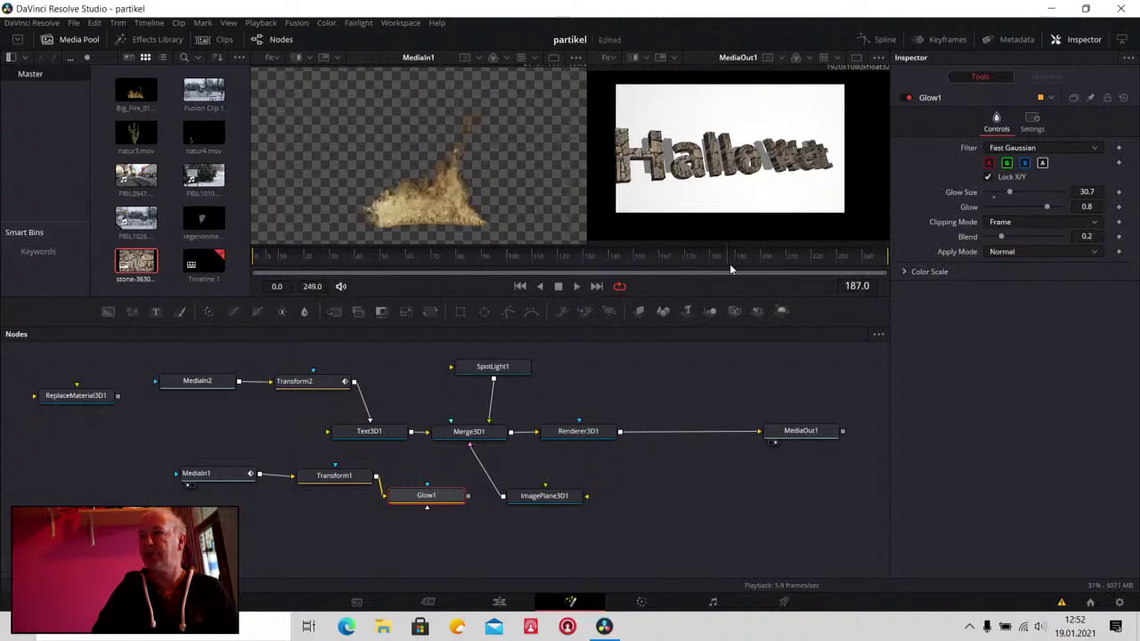
drag(700, 269, 654, 269)
drag(664, 269, 749, 275)
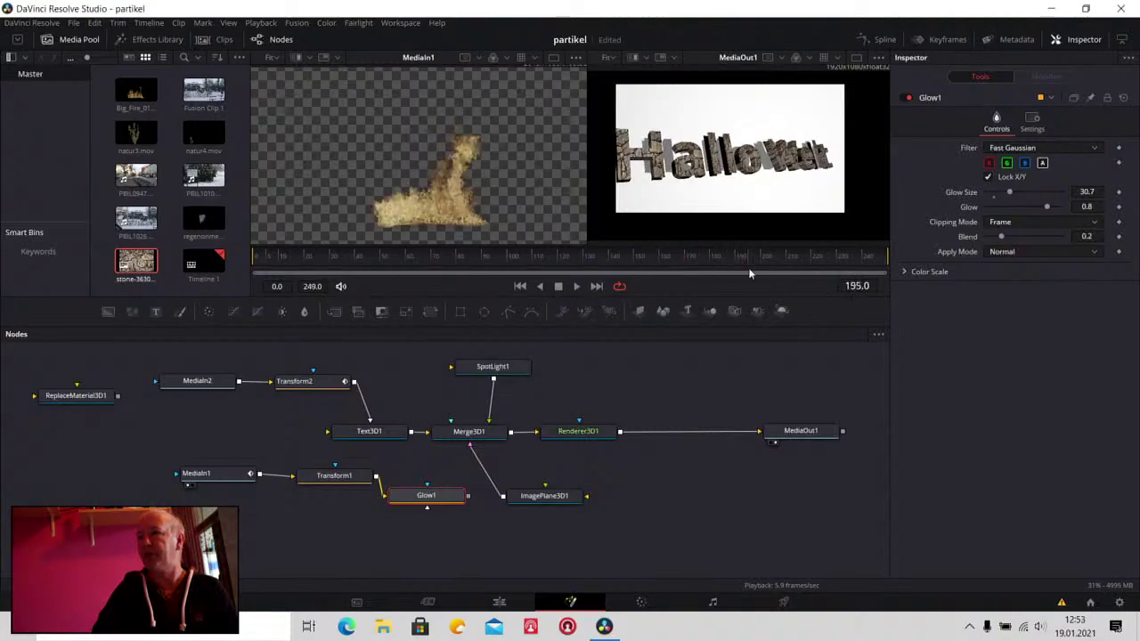
Set Text3D1's Translation X to 0.638 and Scale to 1.103, then park Glow1 below Transform1
click(369, 431)
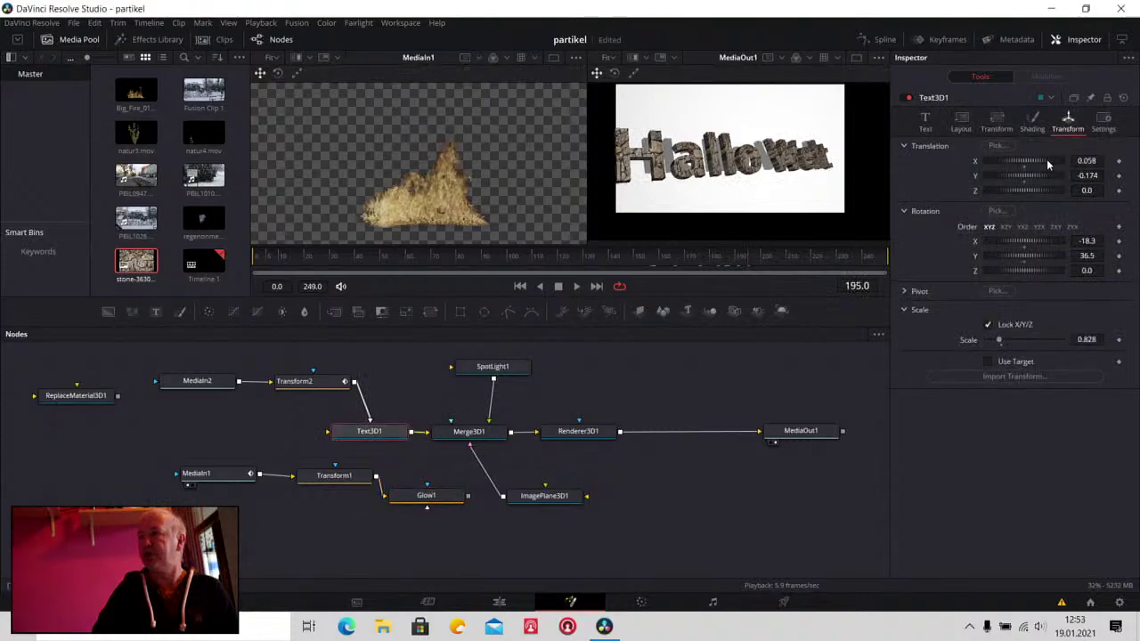
drag(1047, 165, 1053, 165)
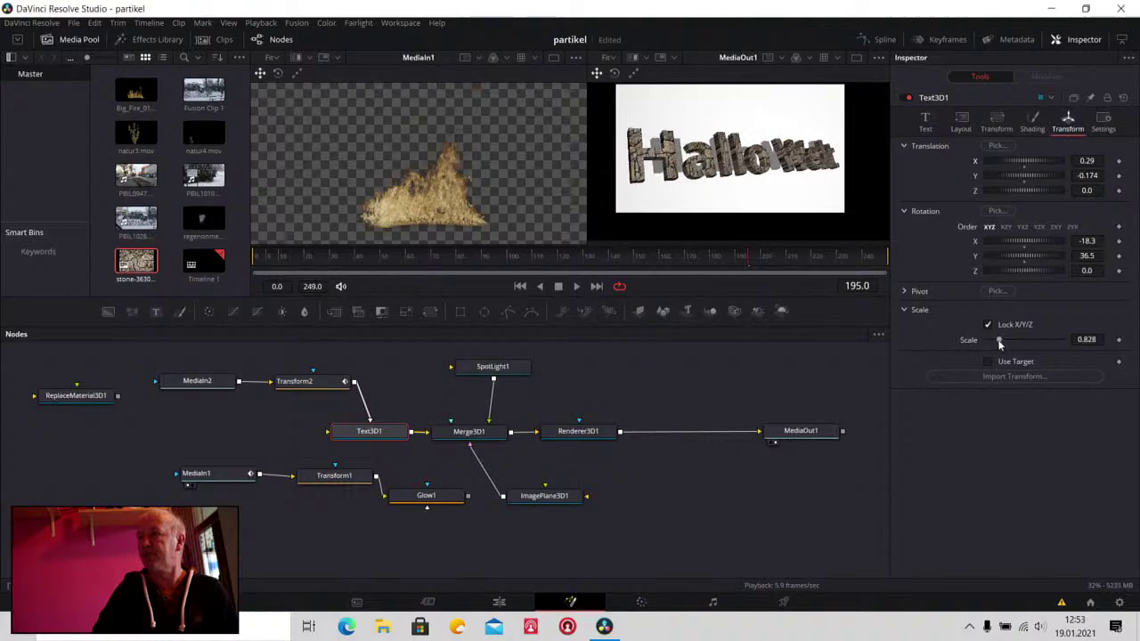
drag(1000, 345, 1000, 345)
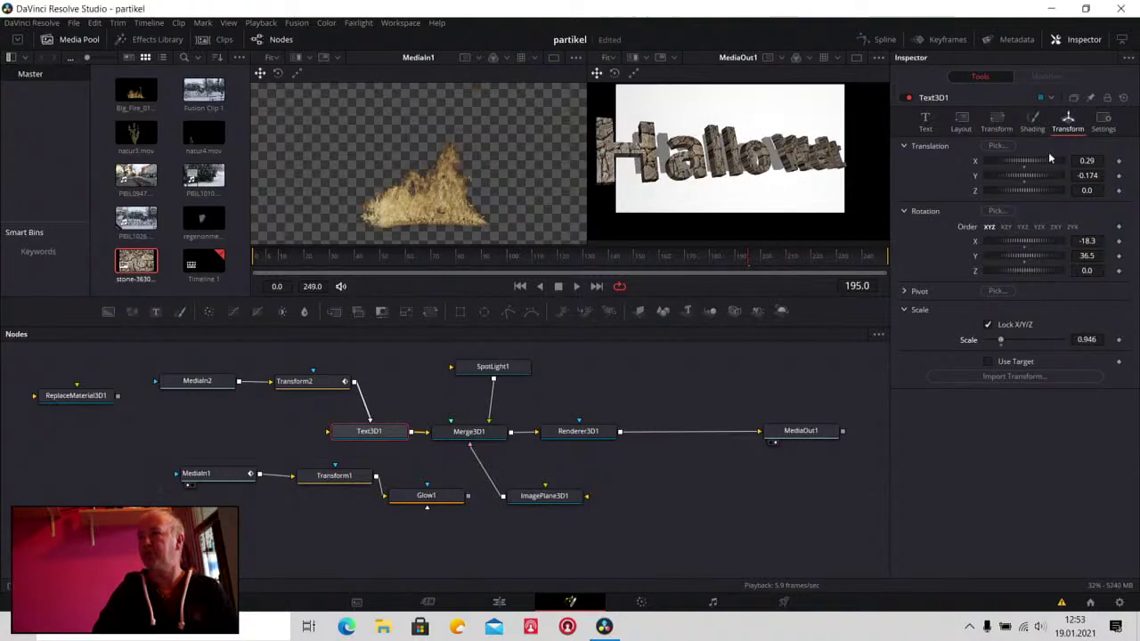
drag(1013, 162, 1014, 167)
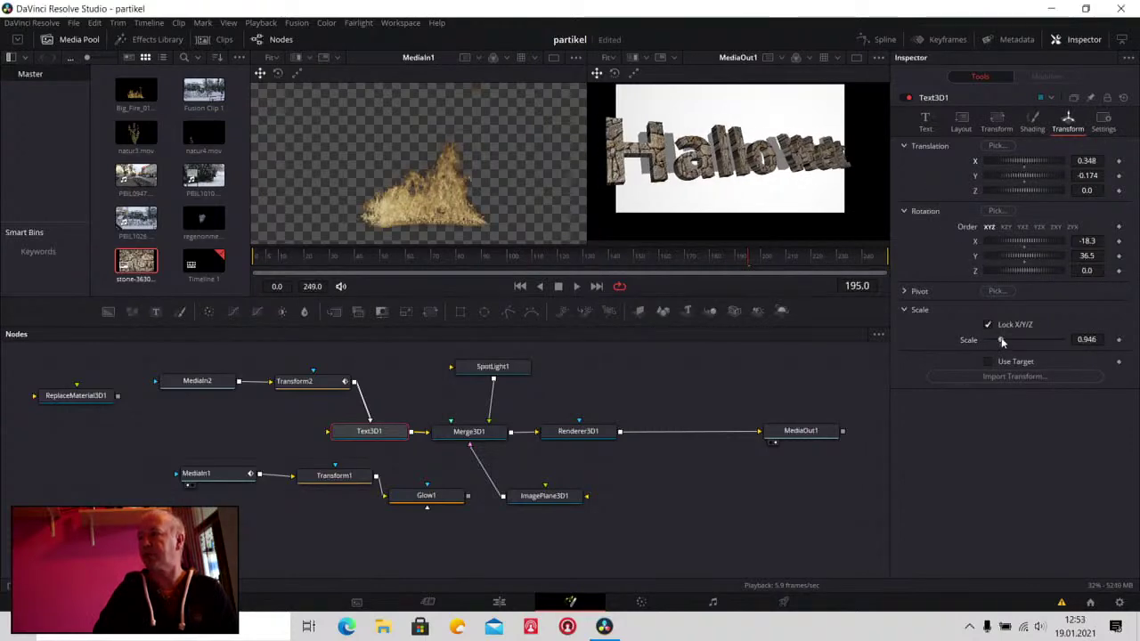
drag(1000, 339, 1004, 339)
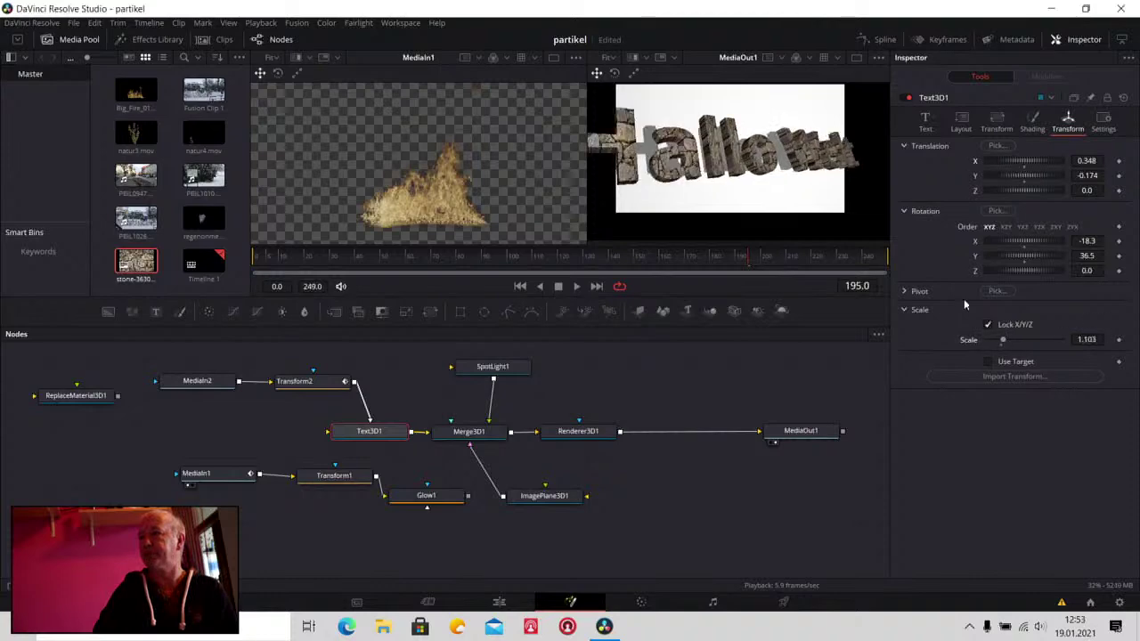
drag(1012, 162, 1016, 162)
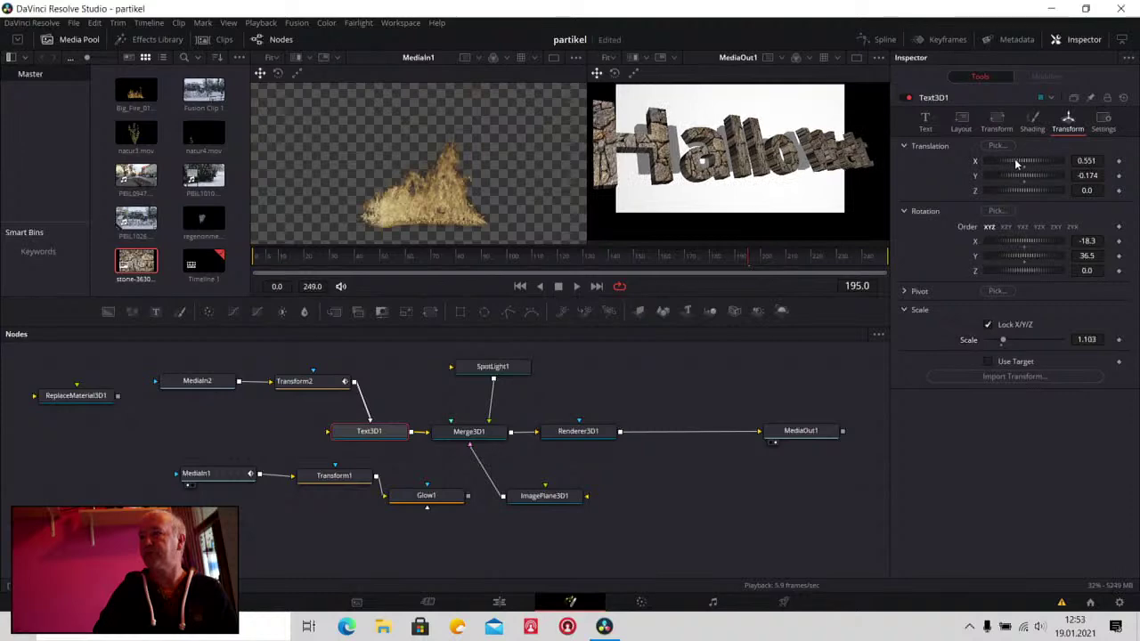
drag(1016, 162, 1019, 161)
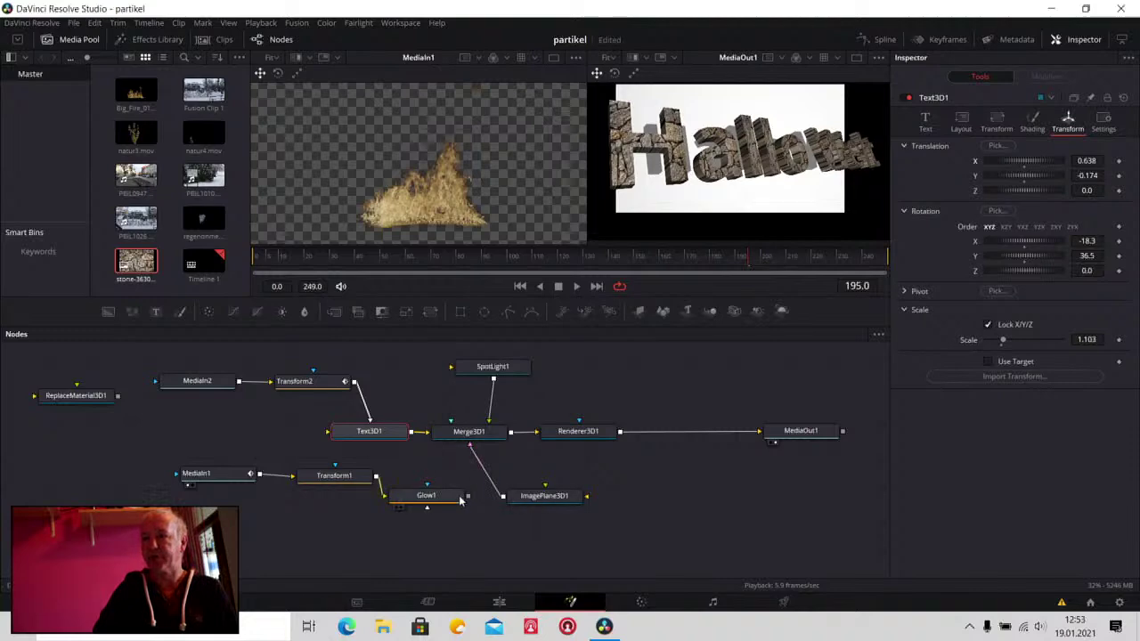
drag(442, 503, 330, 509)
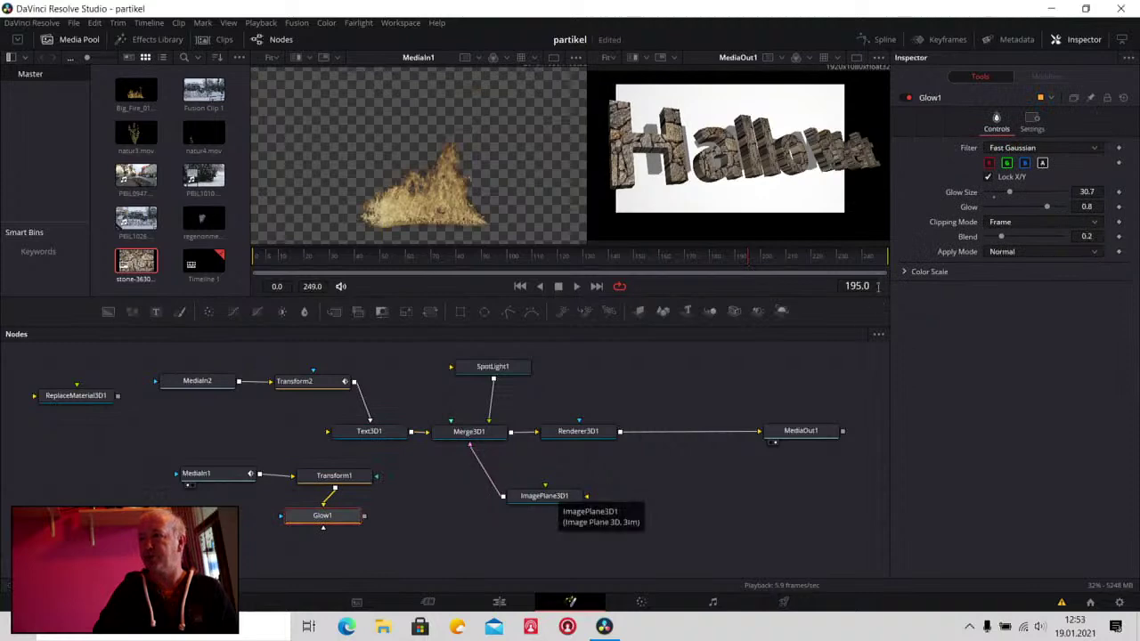
Give ImagePlane3D1 a blue diffuse colour, set its Translation Y to -0.071, and replay from frame 0
click(548, 496)
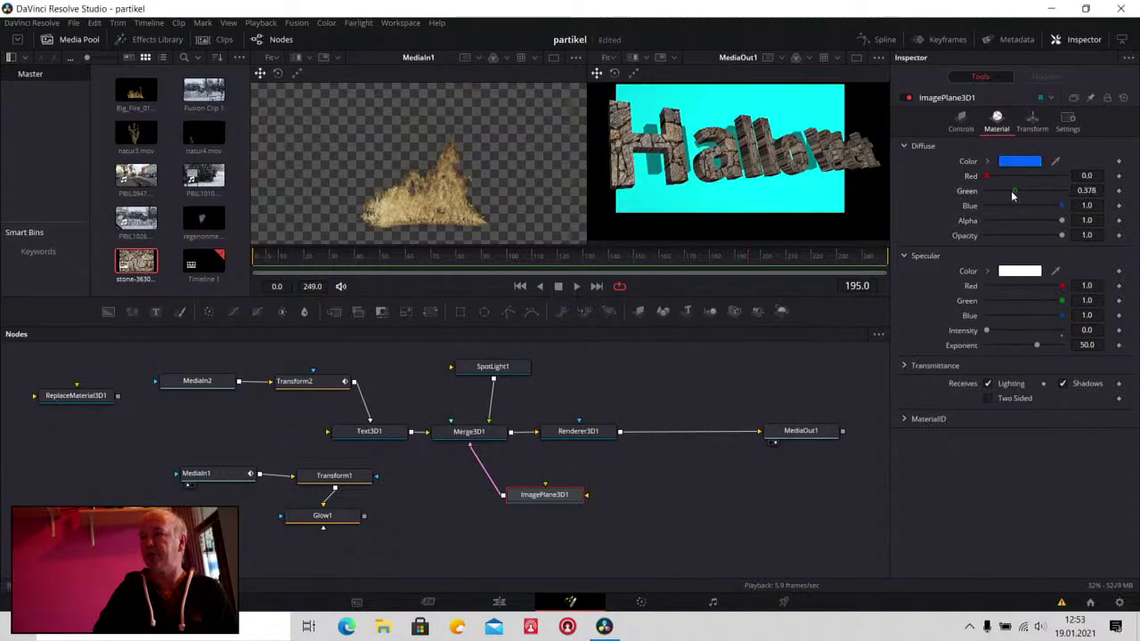
drag(1011, 191, 1010, 190)
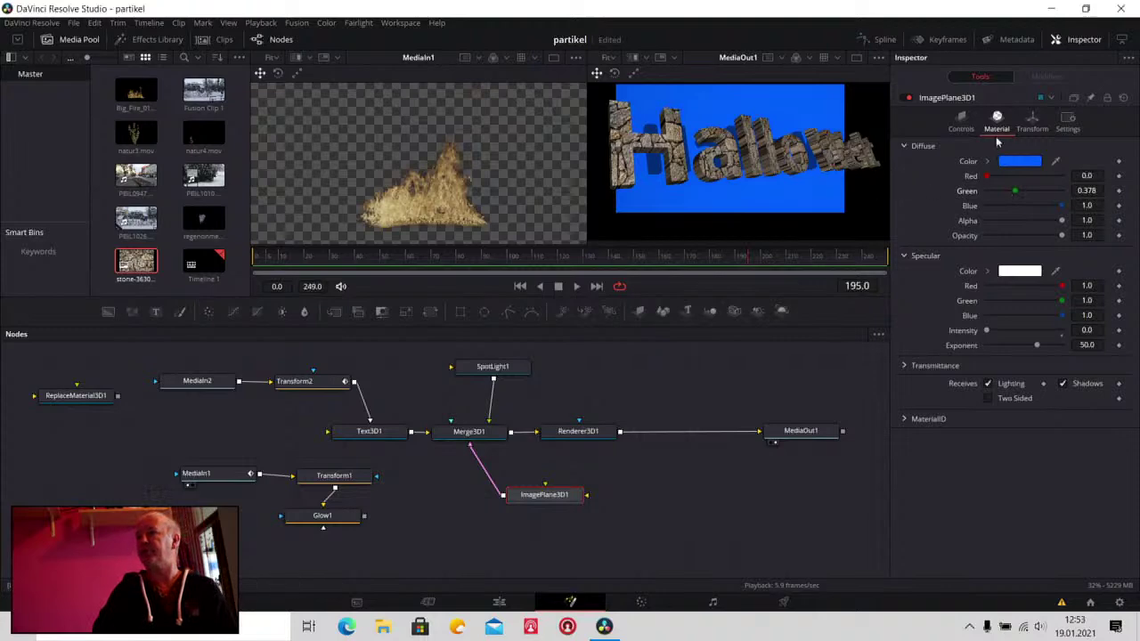
click(1031, 123)
drag(1033, 179, 1028, 177)
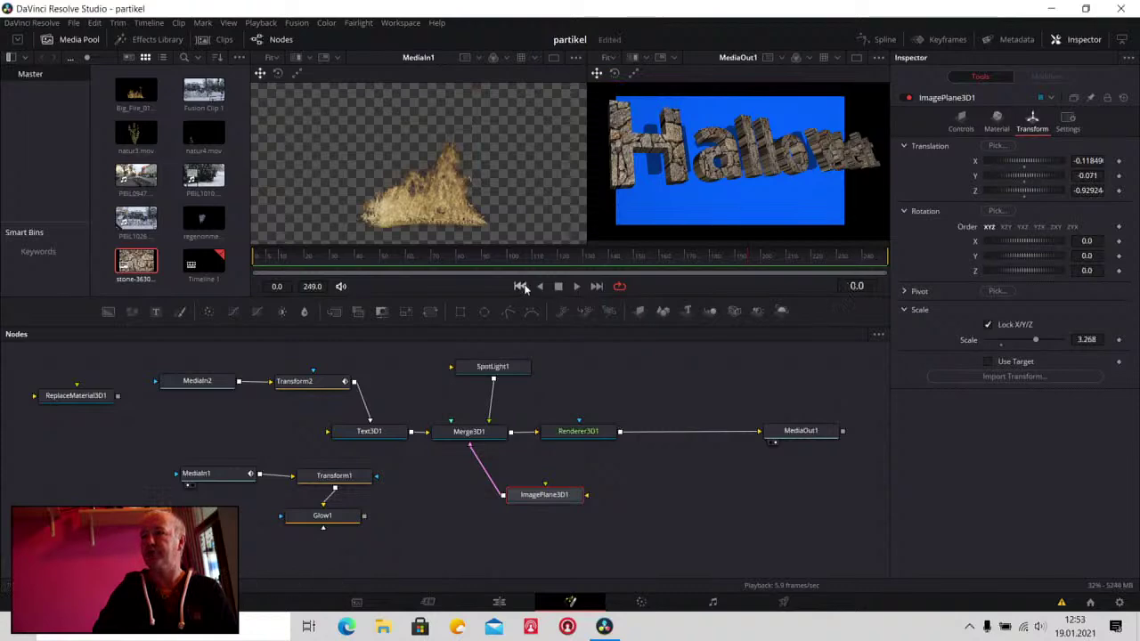
click(523, 287)
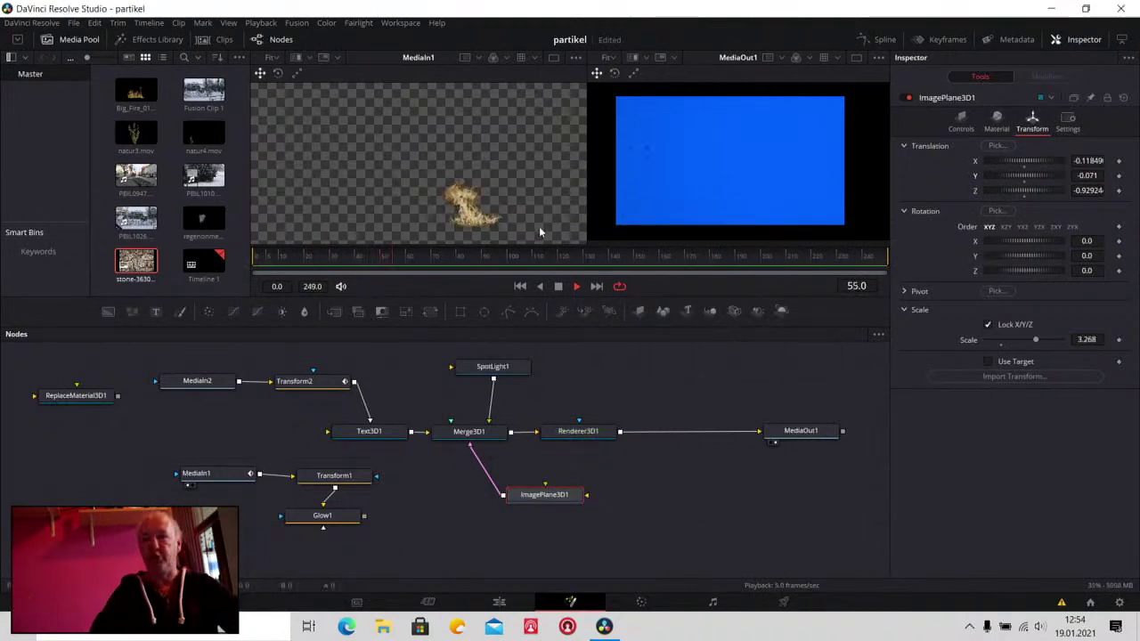
Delete the fire-clip nodes MediaIn1 and Glow1 from the graph, then stop playback at frame 150
click(320, 475)
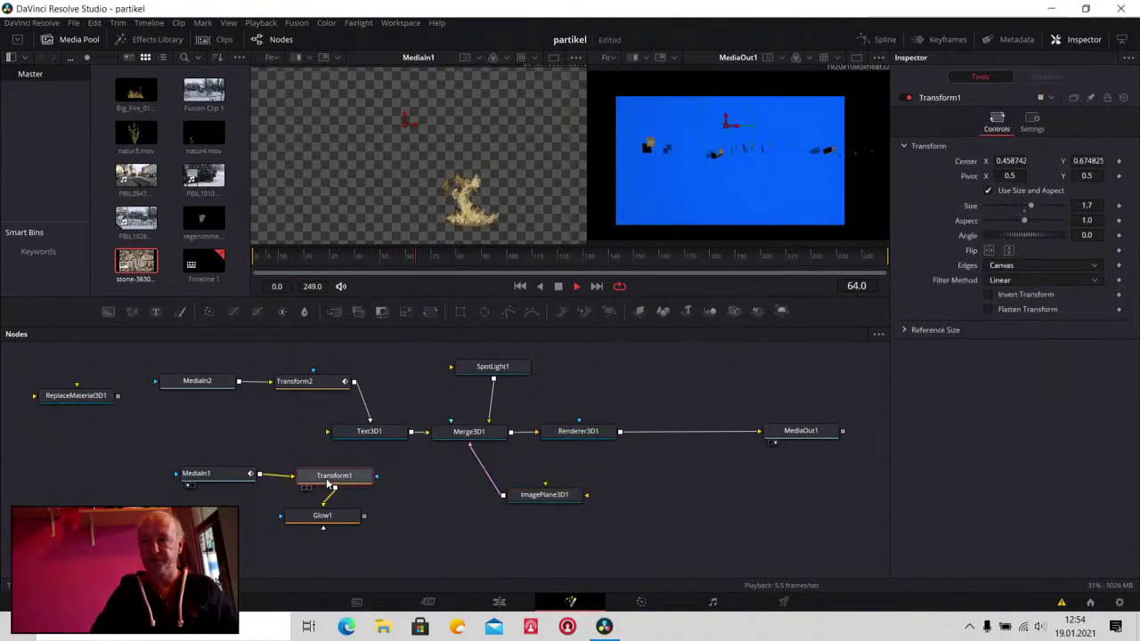
key(Delete)
key(Delete)
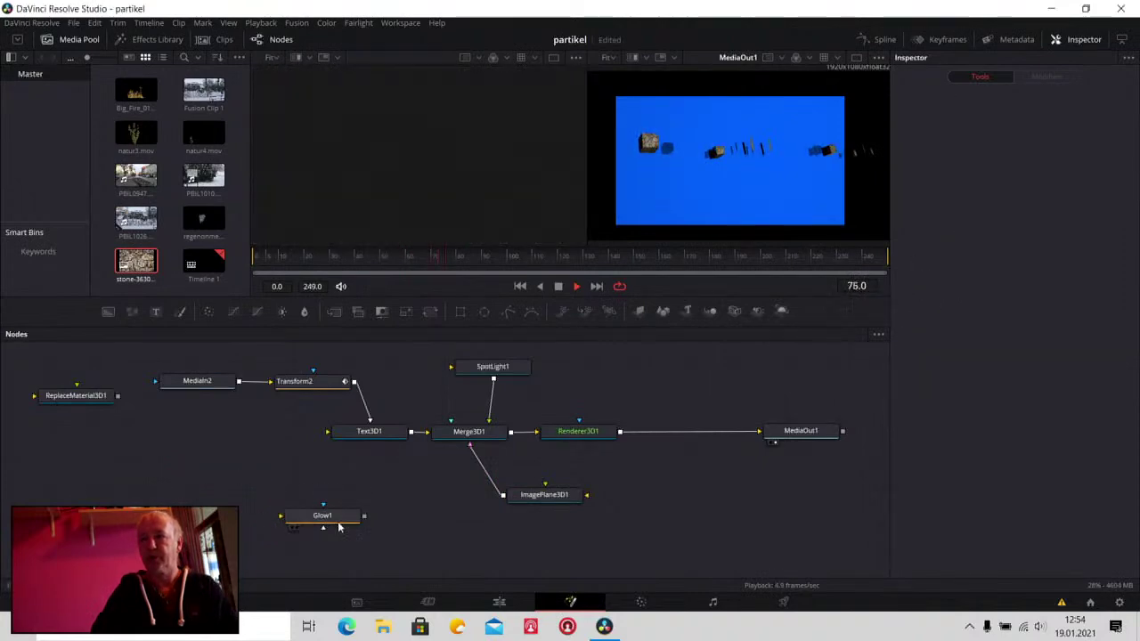
click(337, 526)
key(Delete)
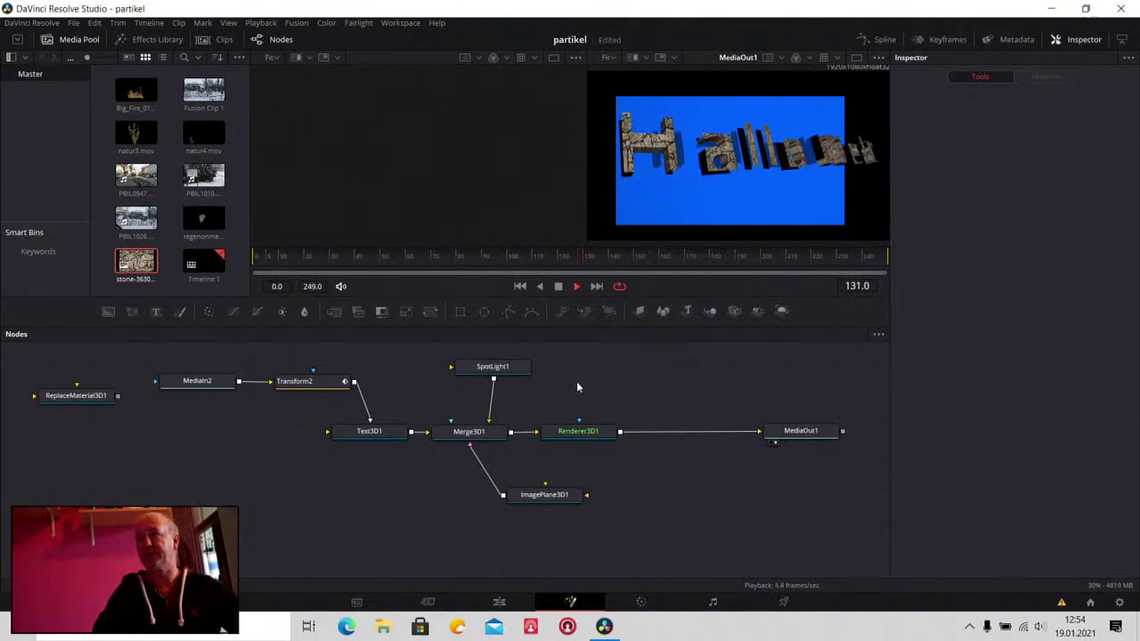
click(559, 287)
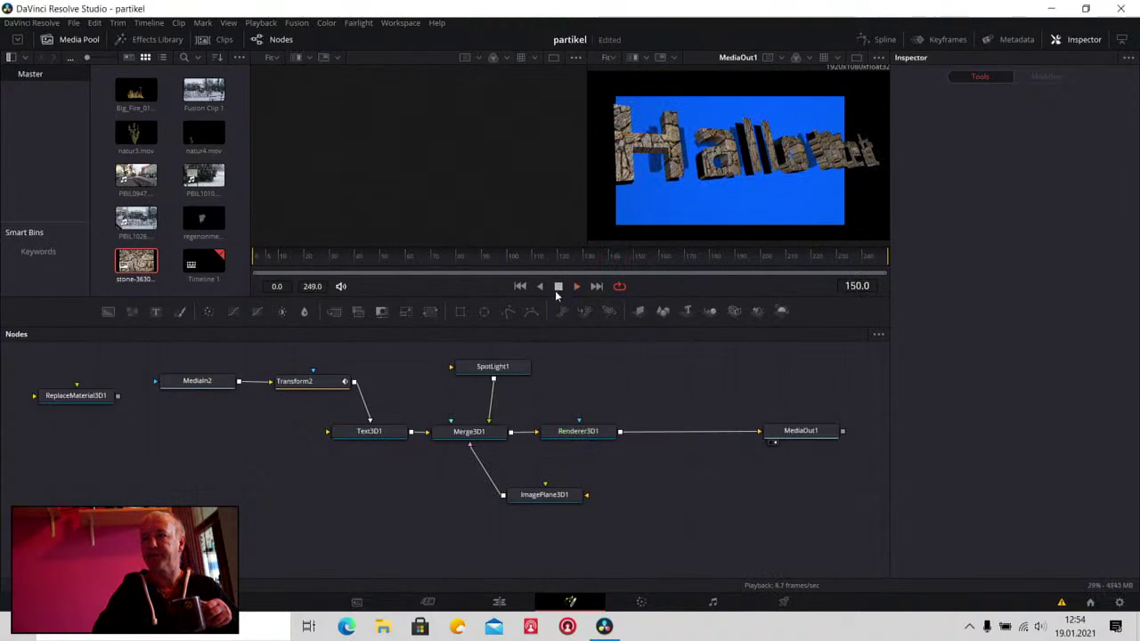
Open File Explorer and navigate to D:\videoeffekte\3D\3dtextanimationen
click(382, 627)
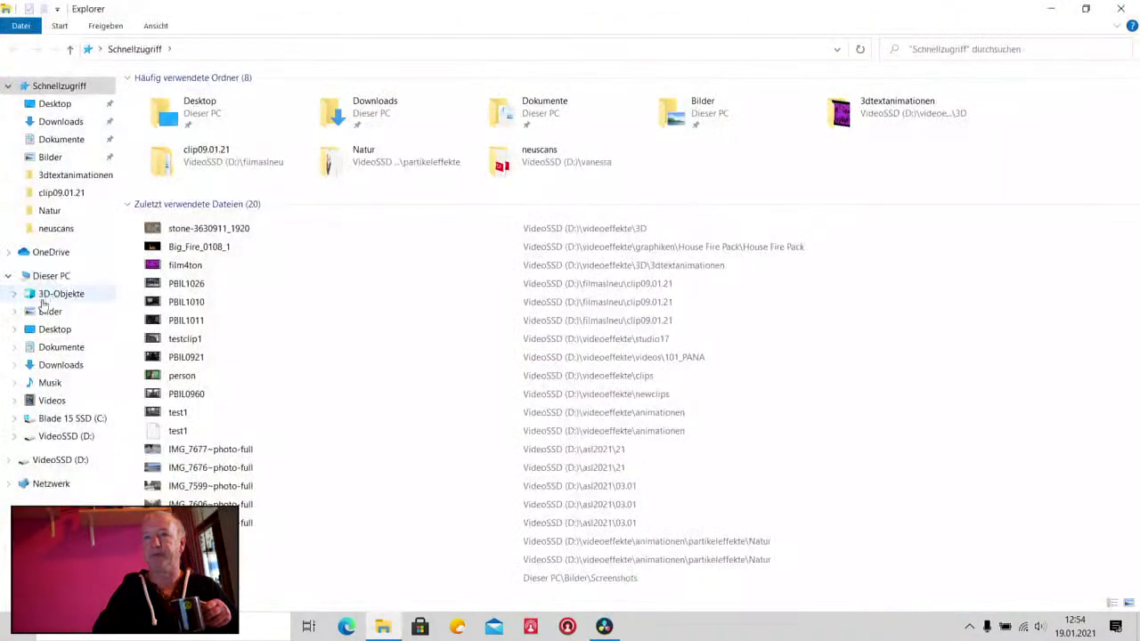
click(67, 435)
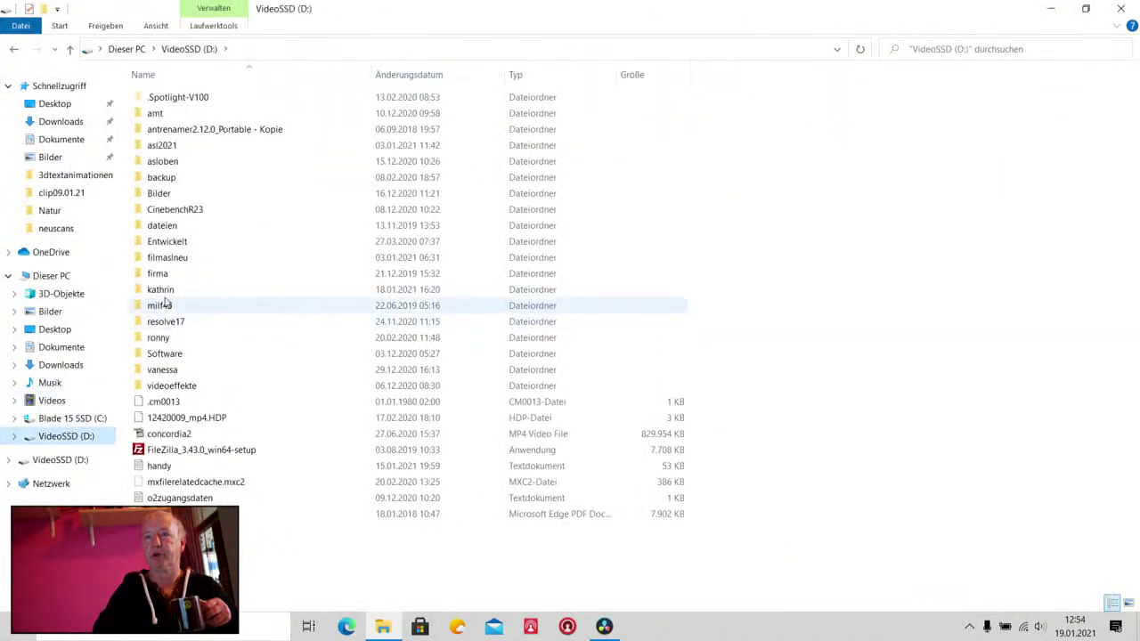
double_click(172, 386)
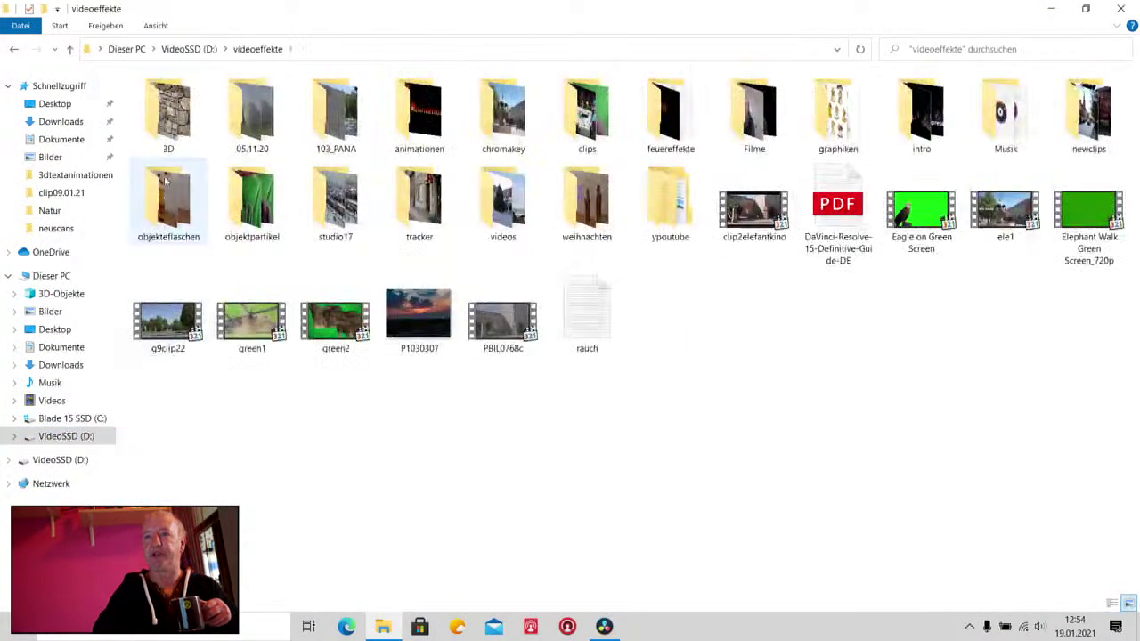
double_click(170, 111)
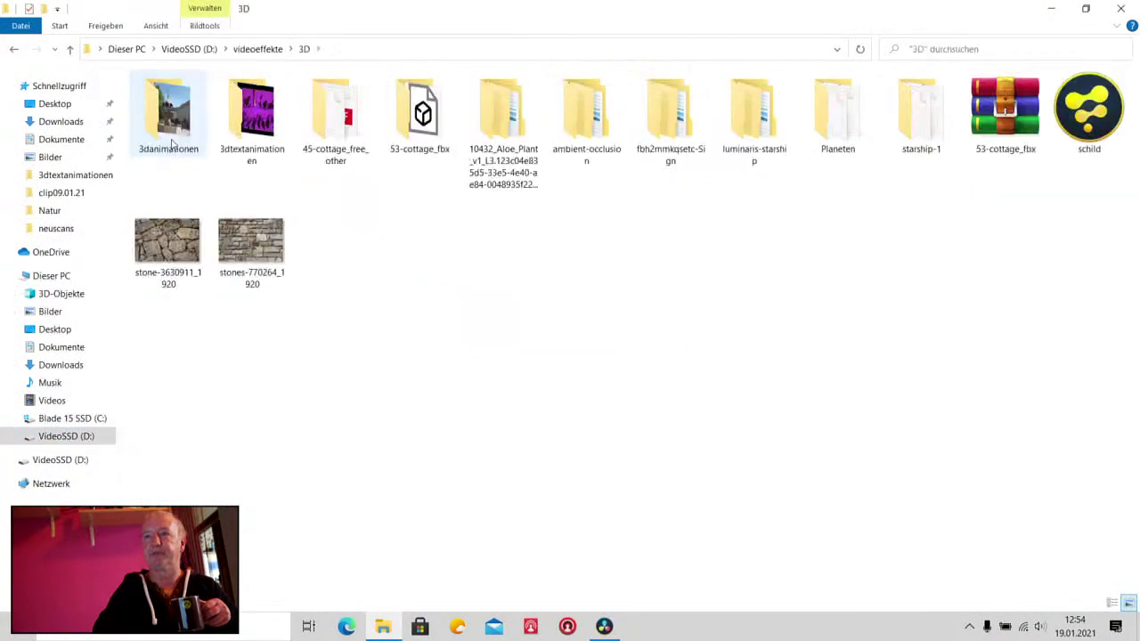
double_click(259, 128)
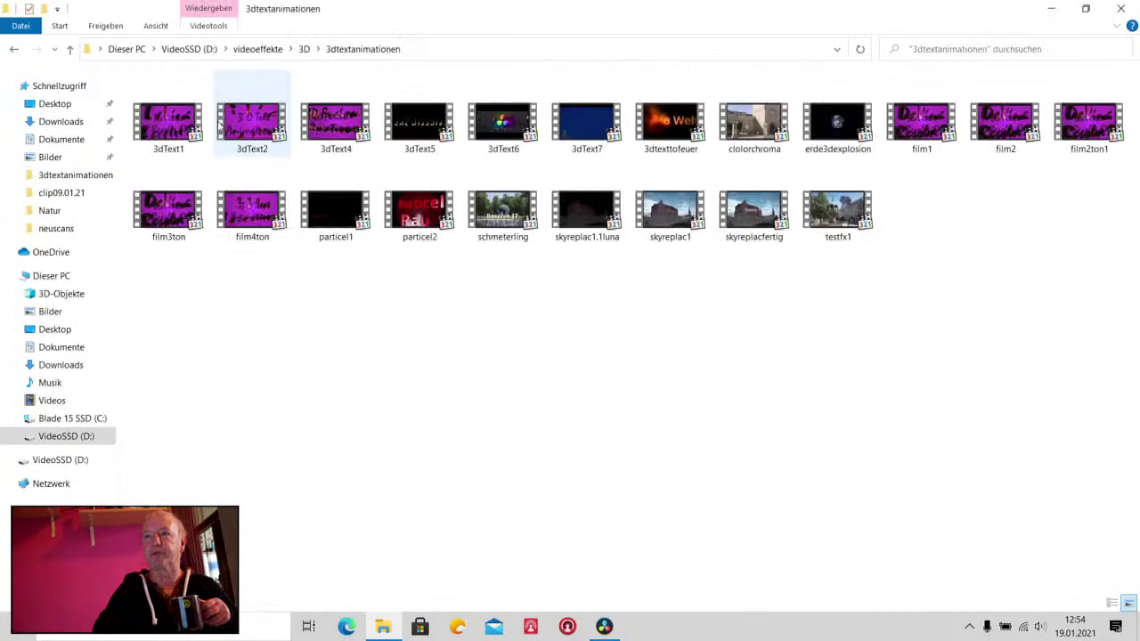
Play 3dText1, 3dText2, 3dText4 and 3dText5 in Media Player Classic, closing the player after each
double_click(165, 121)
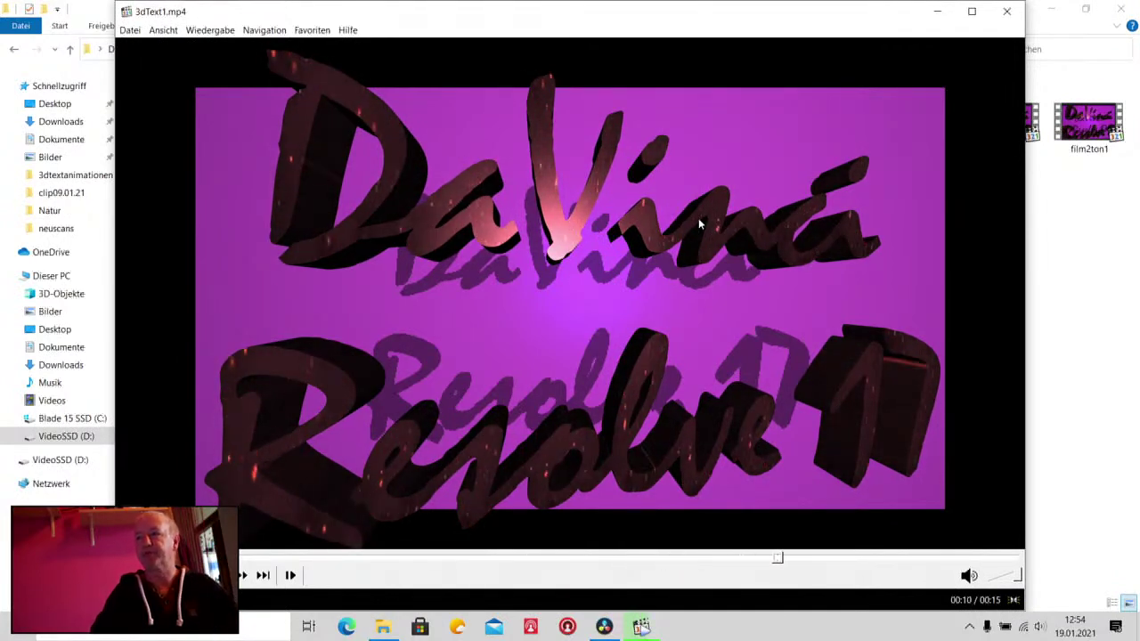
click(1006, 10)
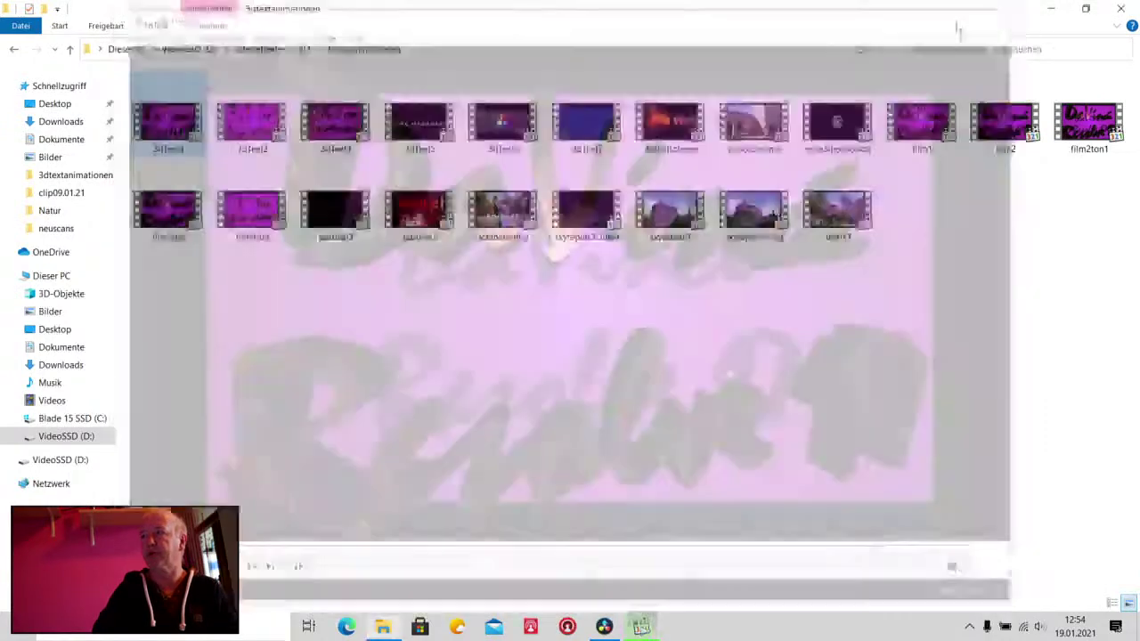
double_click(251, 133)
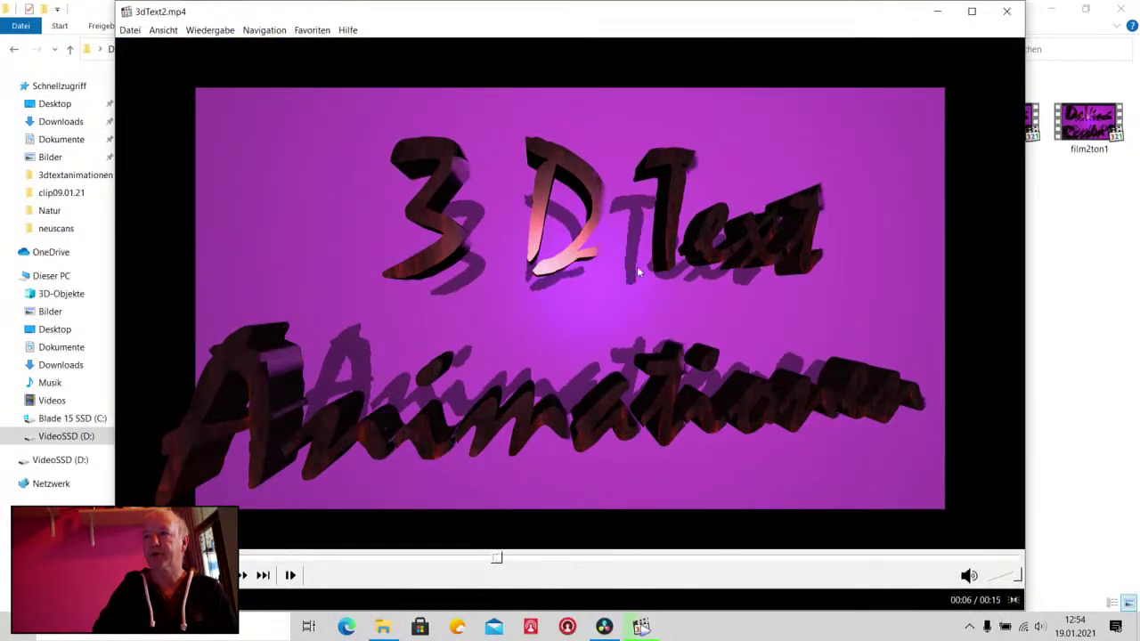
click(1006, 12)
double_click(345, 126)
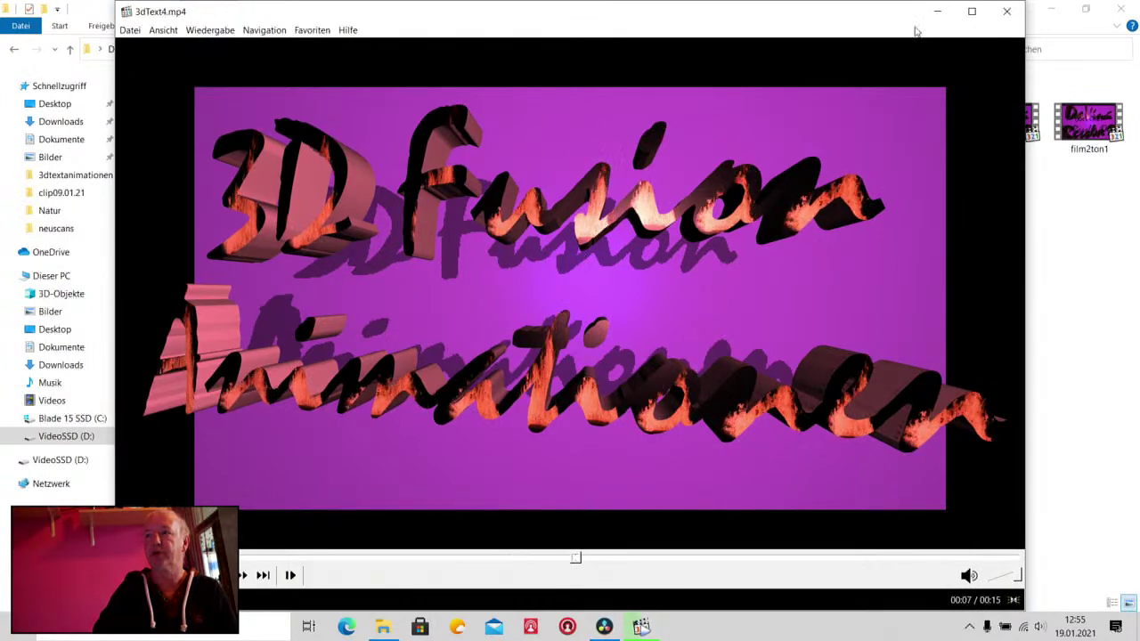
click(1007, 12)
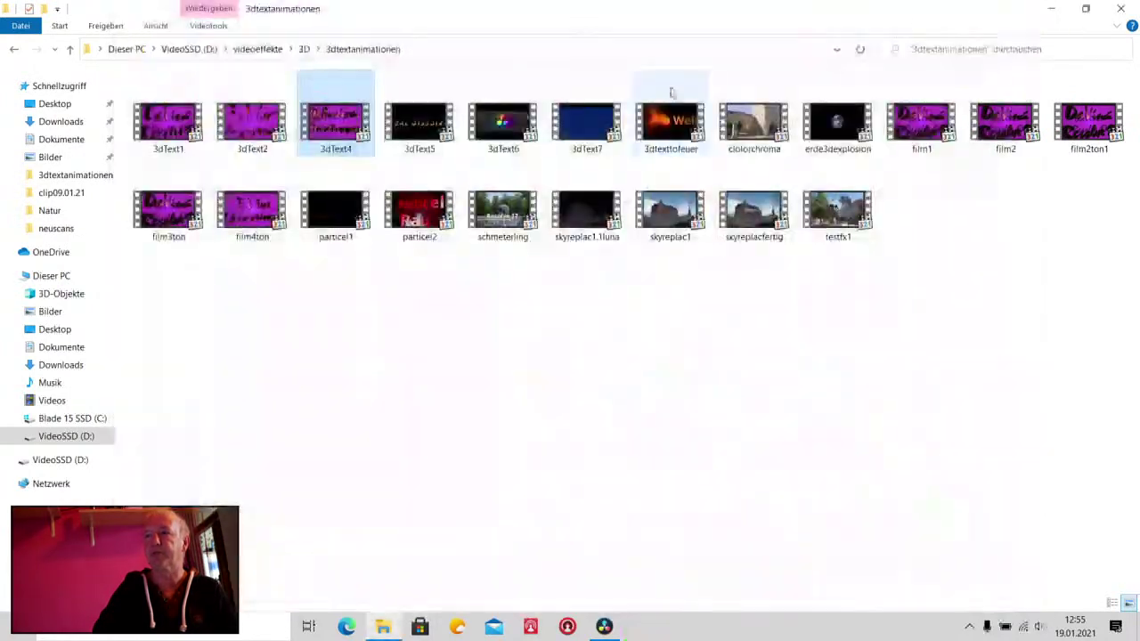
double_click(421, 133)
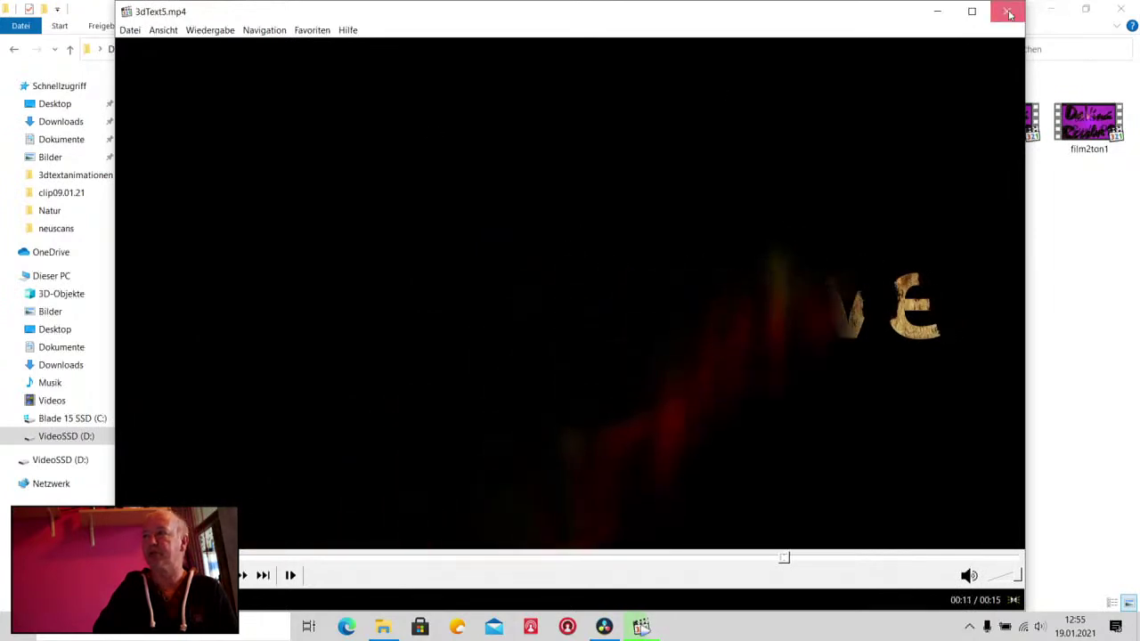
click(1009, 14)
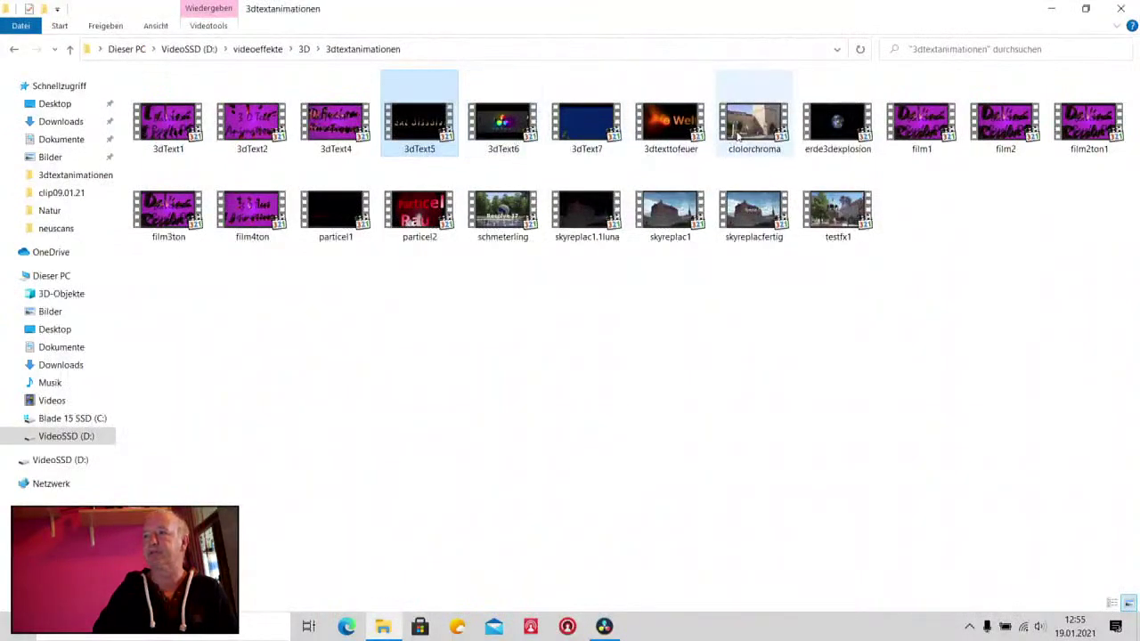
Minimize Explorer, check Text3D1's Transform settings in Resolve, then show the desktop and open Windows search
click(1120, 8)
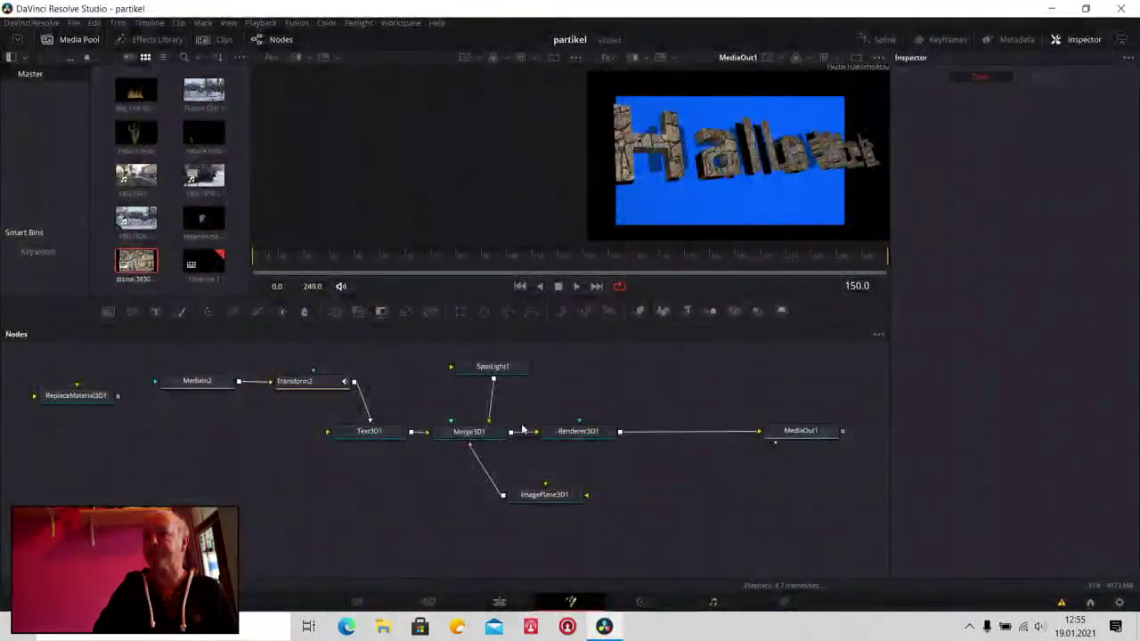
drag(553, 389, 585, 386)
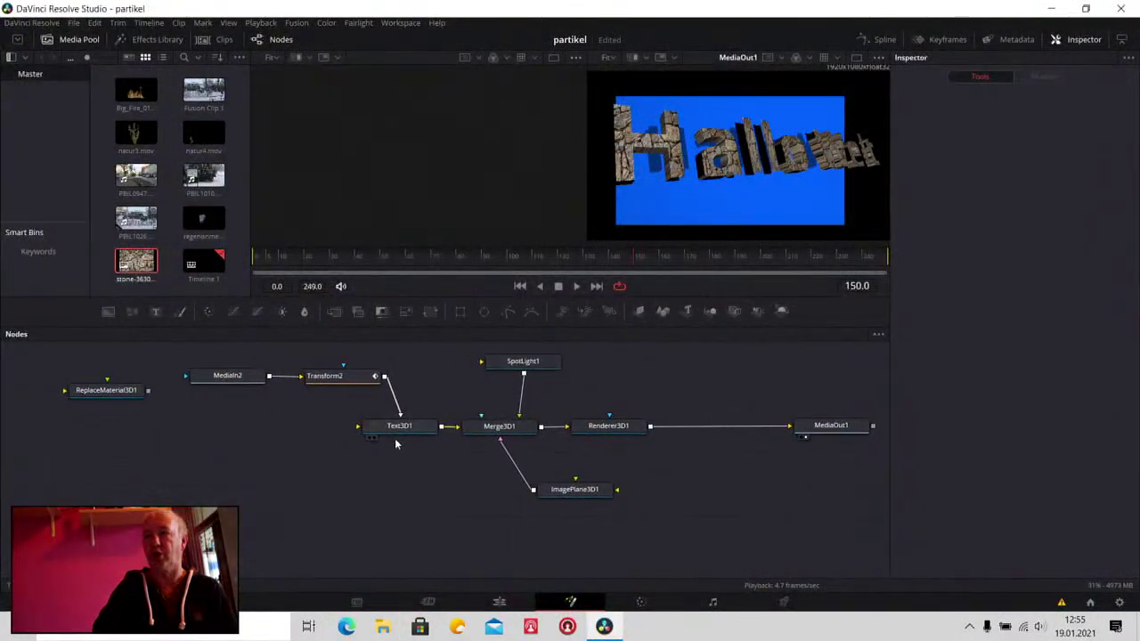
click(422, 426)
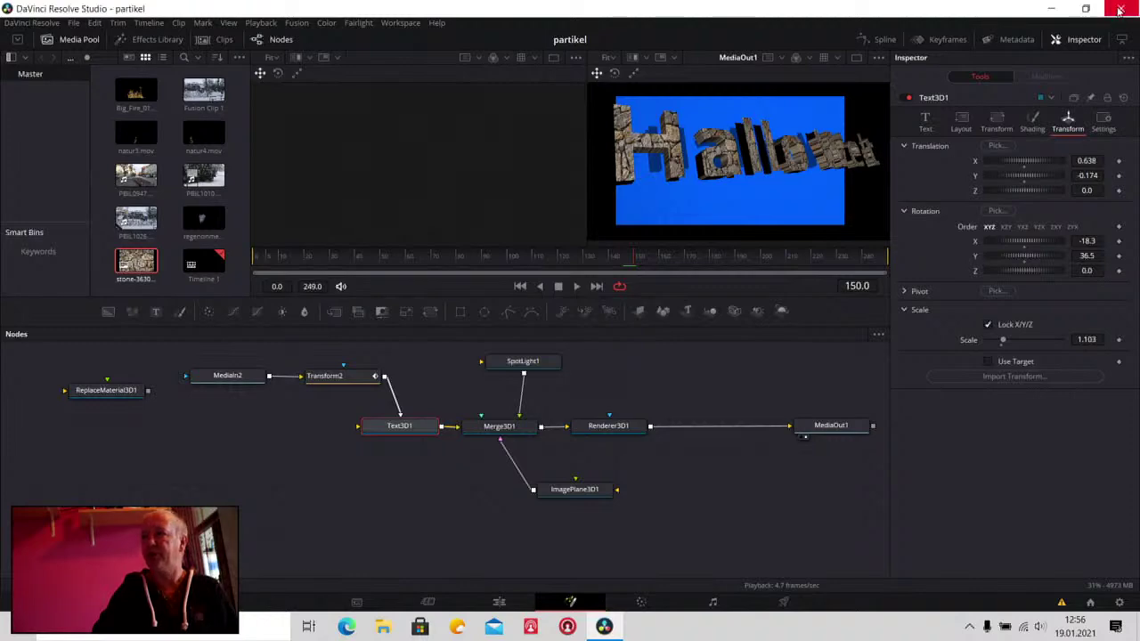
key(super+d)
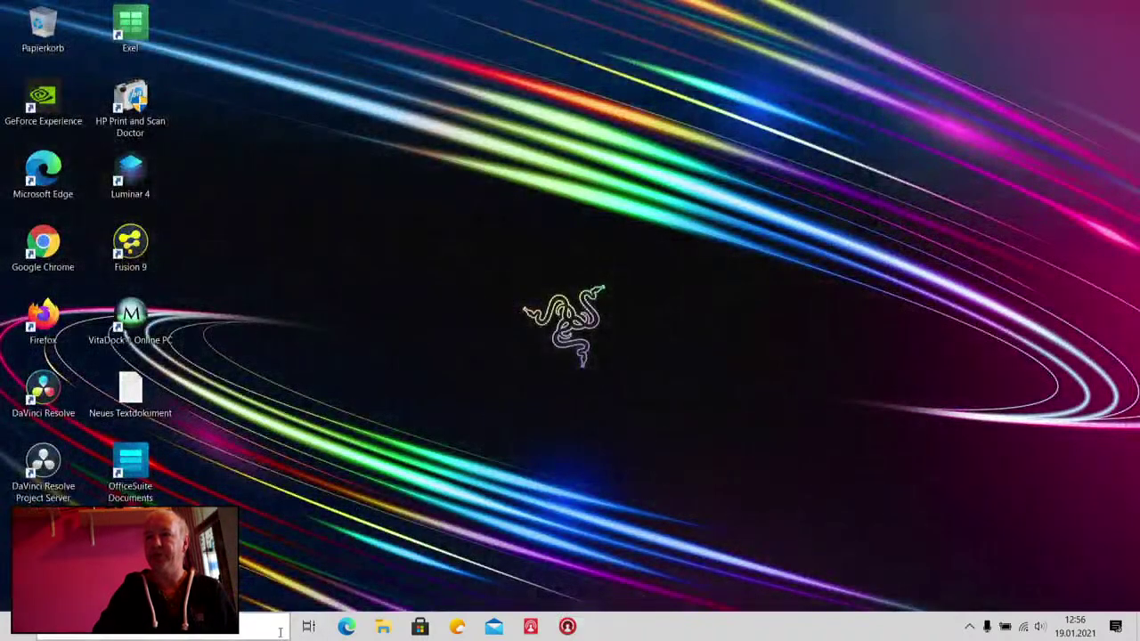
click(272, 634)
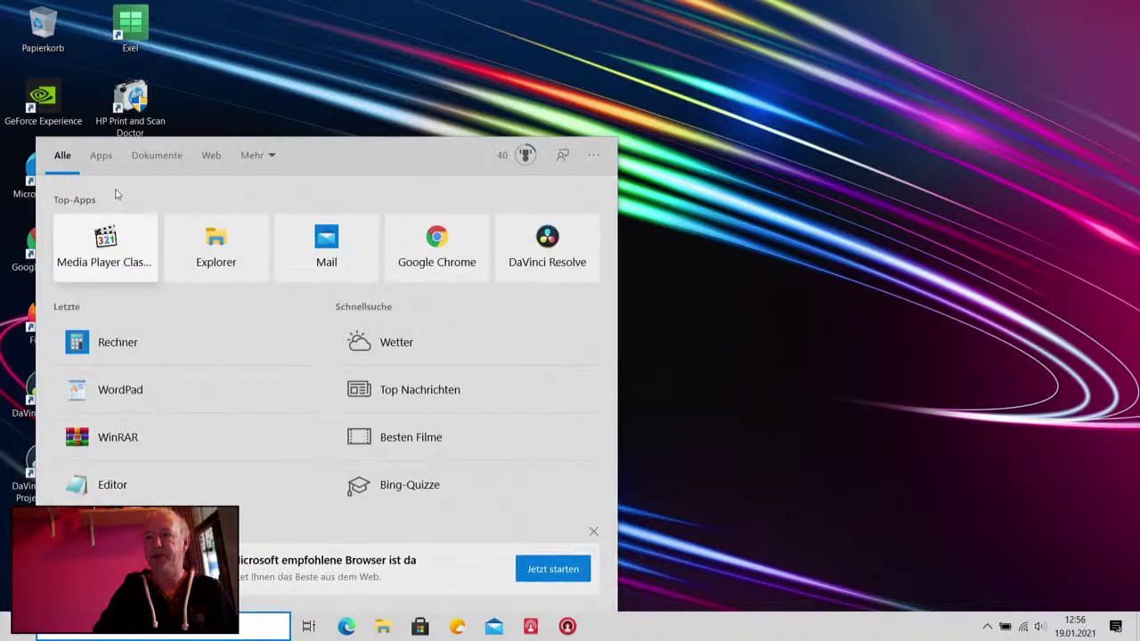
Open Screenshot (78) of the Particle Illusion download page from Bilder > Bildschirmfotos
click(795, 326)
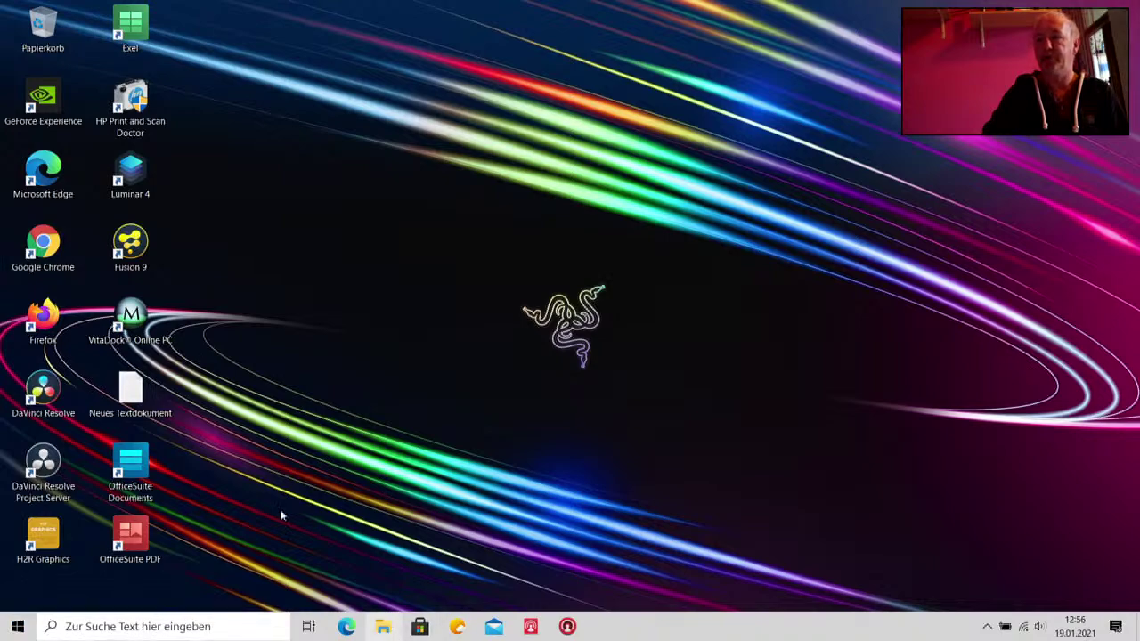
key(super+e)
click(53, 161)
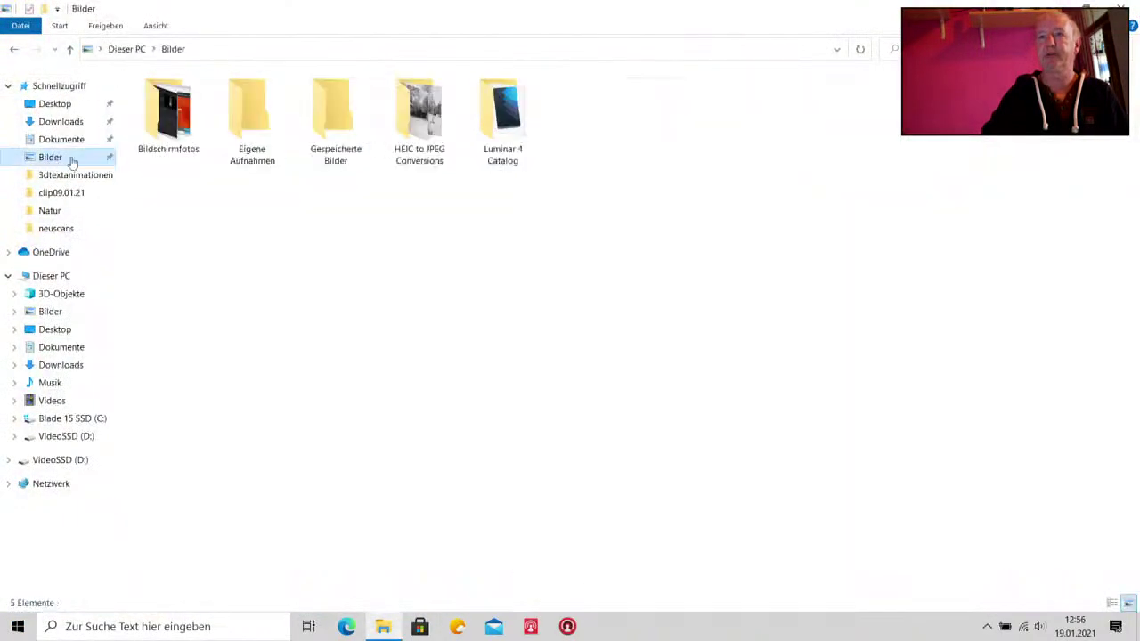
double_click(149, 137)
double_click(746, 484)
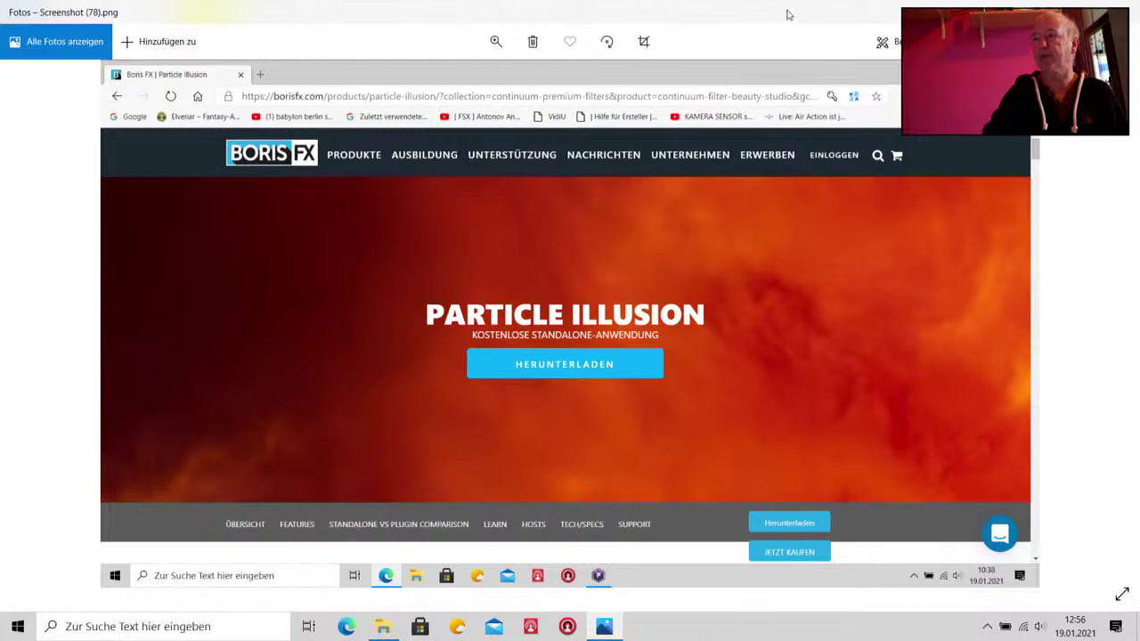
Close the Photos viewer and the Bildschirmfotos Explorer window
drag(787, 14, 594, 132)
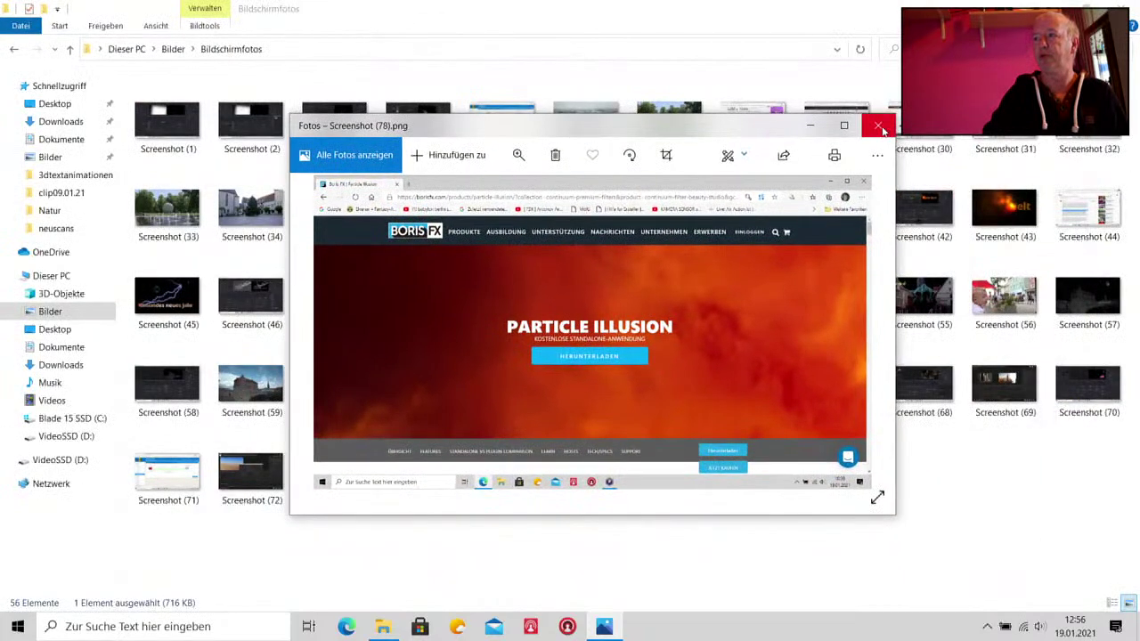
click(879, 127)
drag(579, 9, 579, 178)
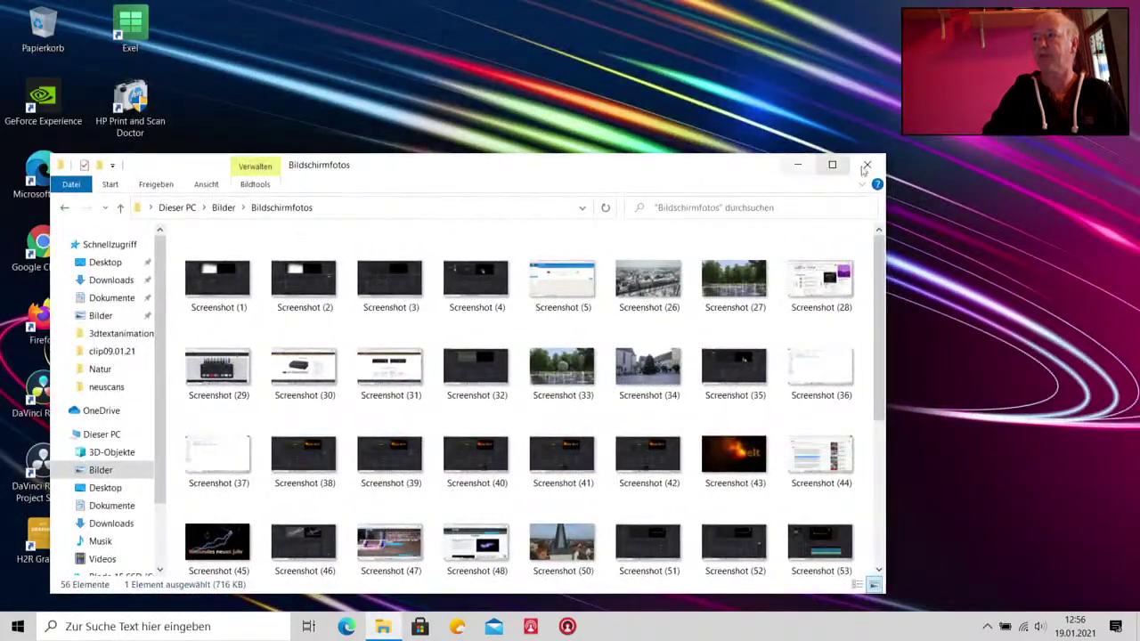
click(865, 166)
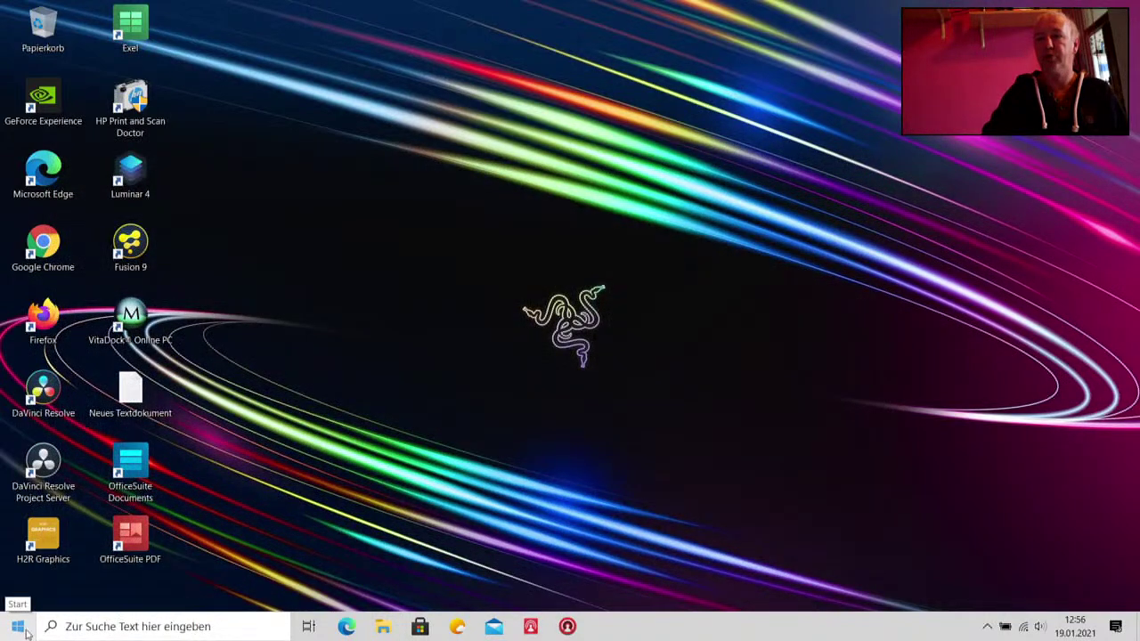
Launch Particle Illusion, preview the Leaves with Daisies 01 emitter, and switch the scene to 3D
click(18, 626)
click(17, 626)
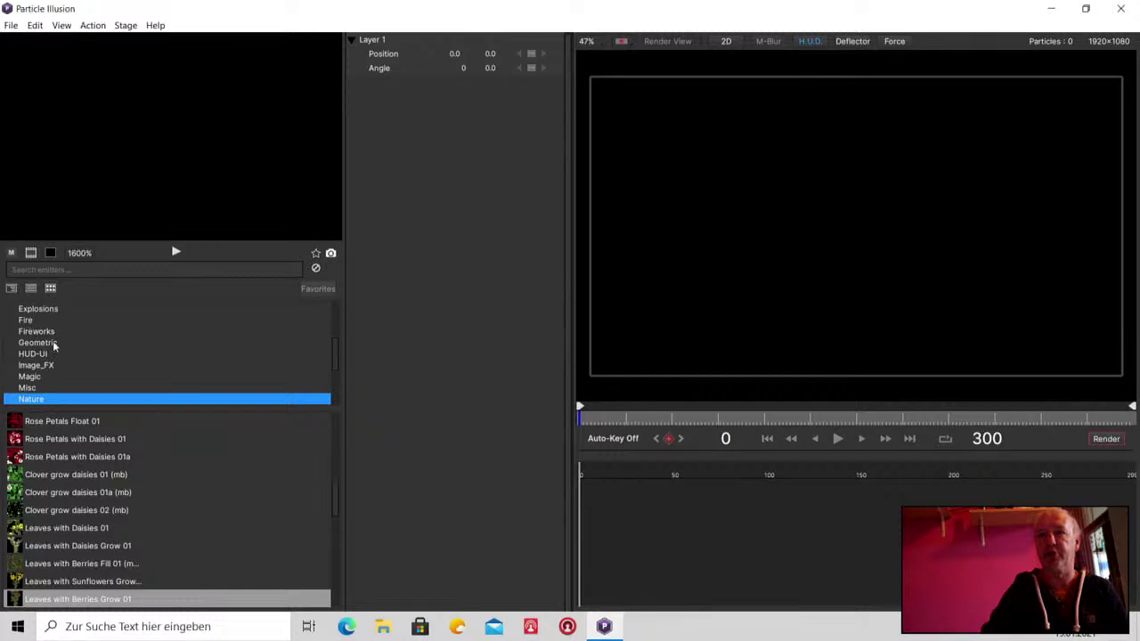
scroll(73, 342, down, 2)
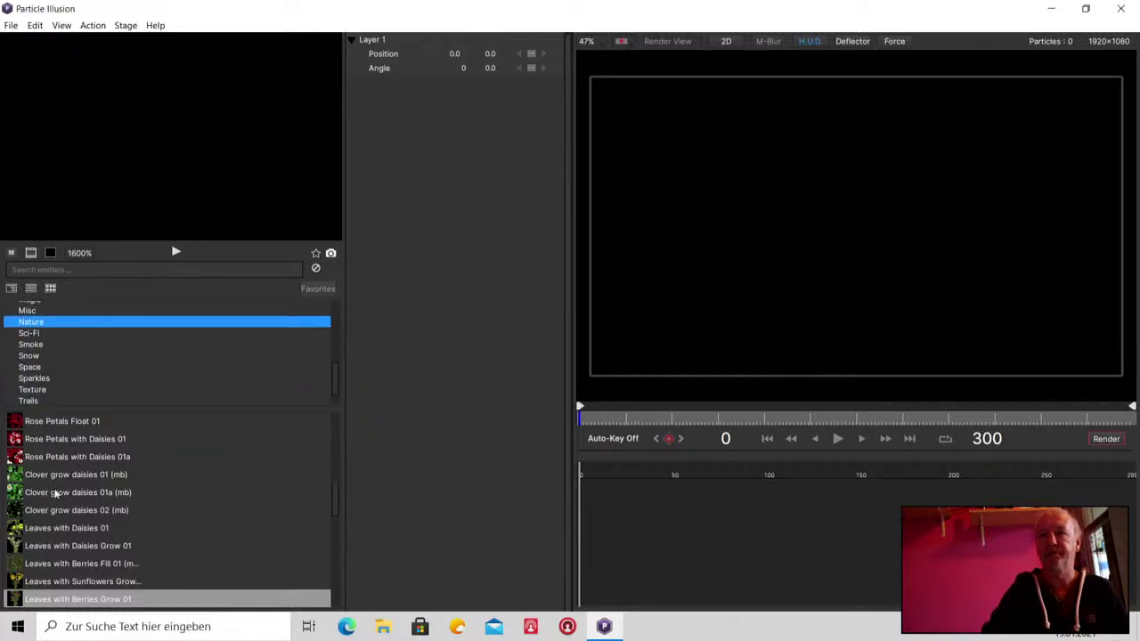
scroll(55, 492, down, 2)
click(55, 454)
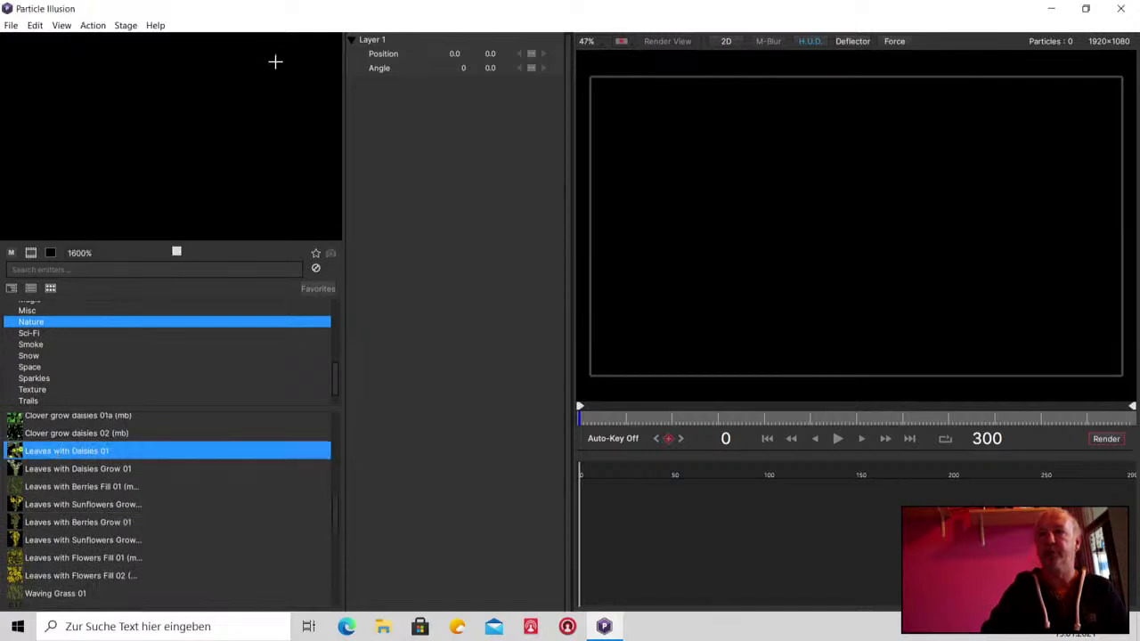
click(724, 42)
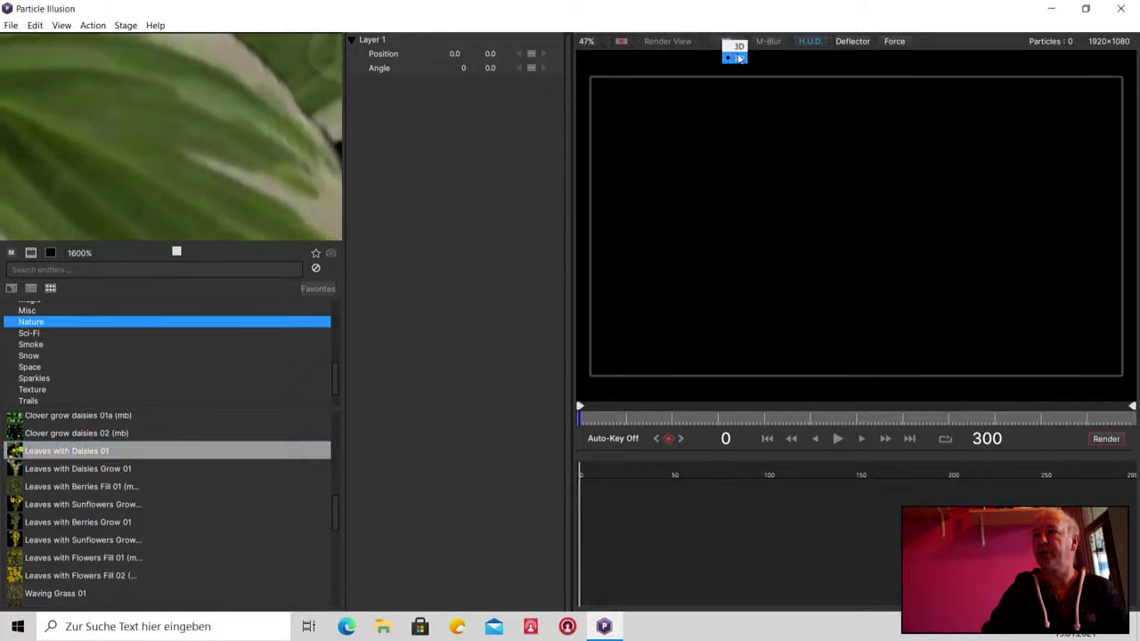
click(738, 47)
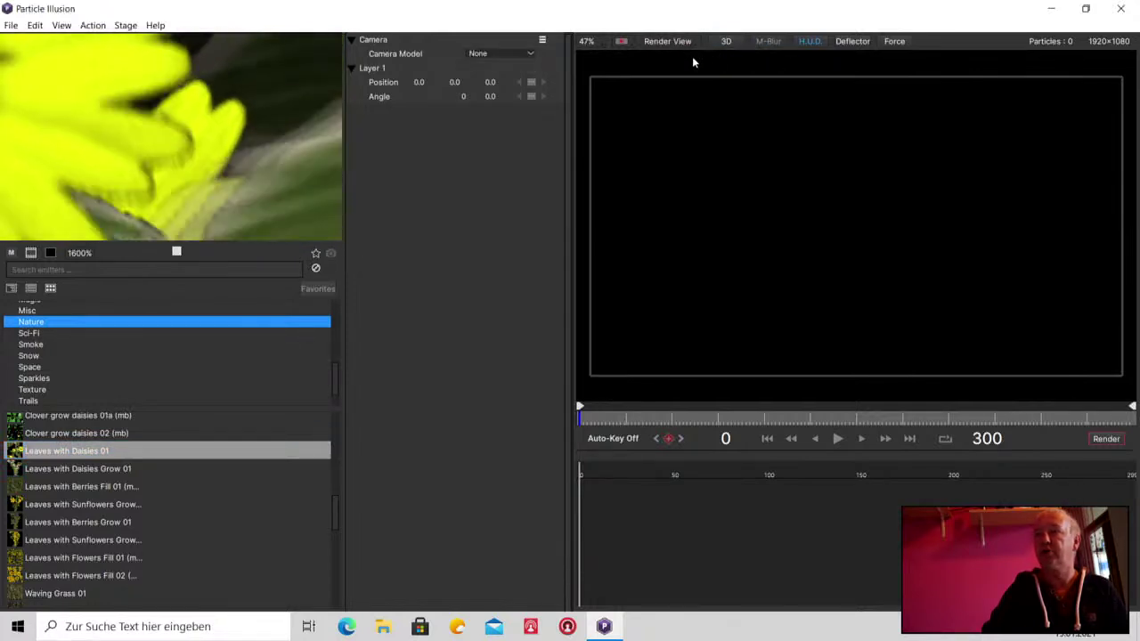
Quit Particle Illusion, discarding changes with Verwerfen, and bring up the Start menu
key(ctrl+n)
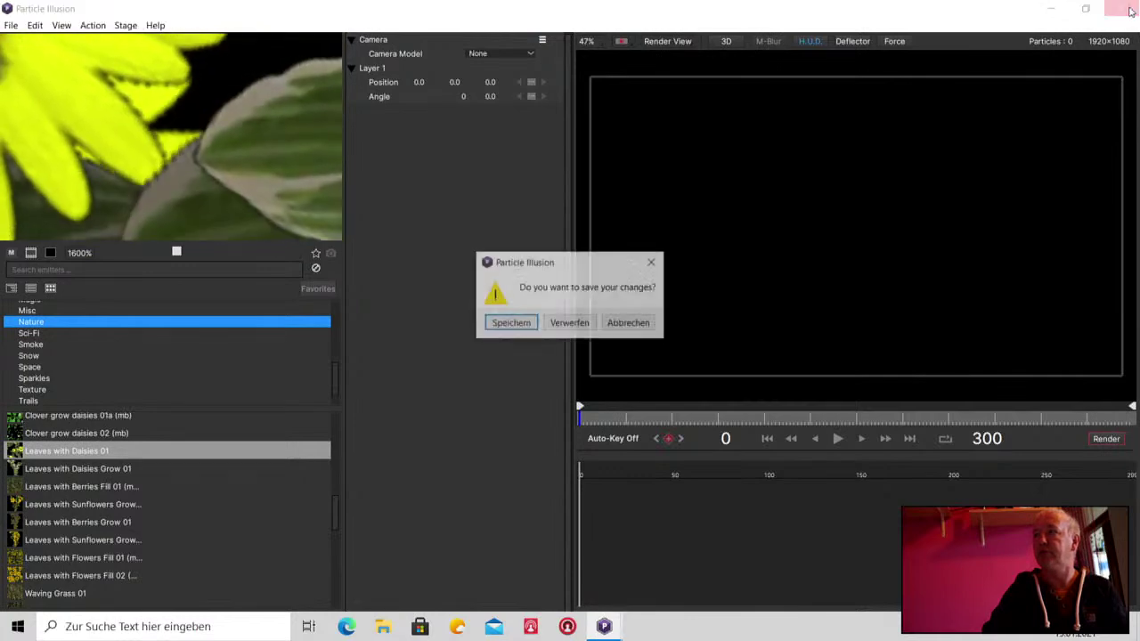
click(570, 324)
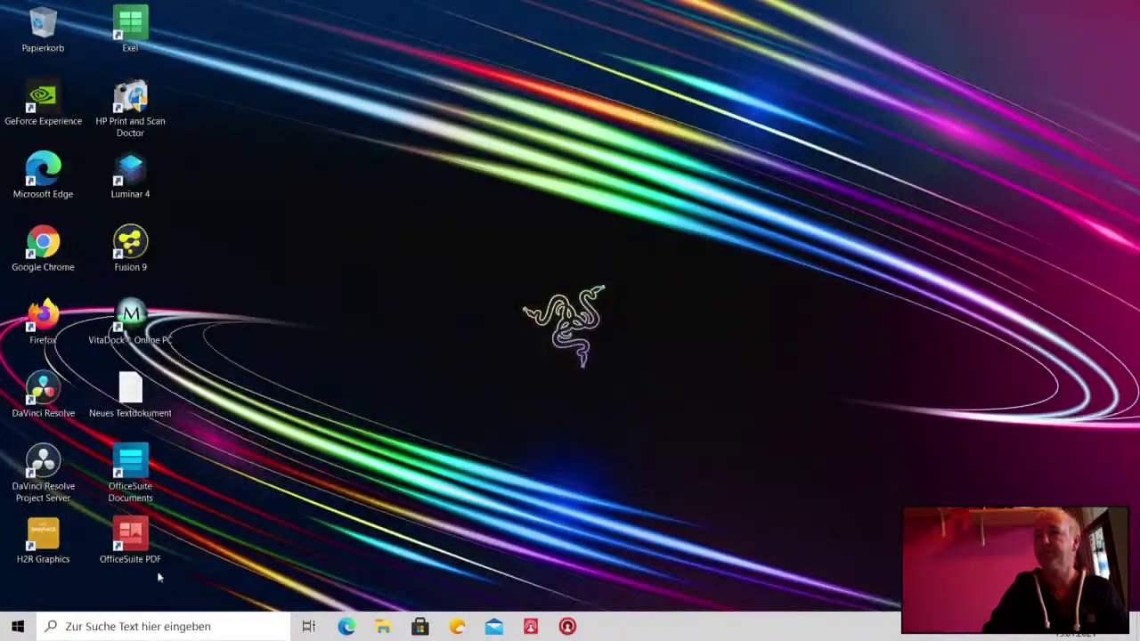
click(32, 627)
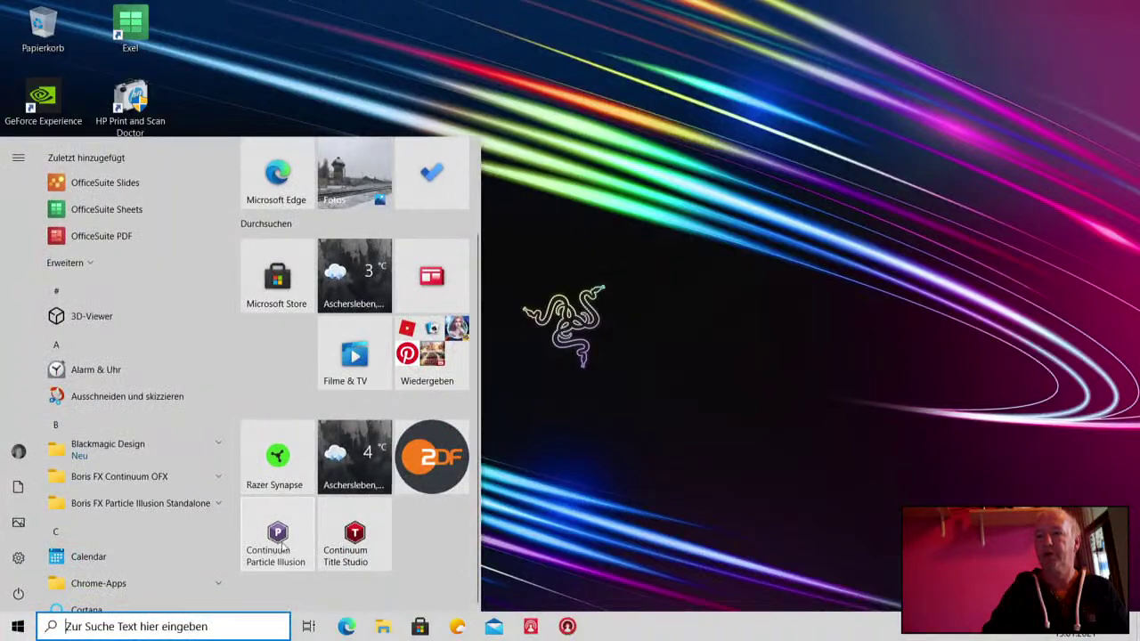
Relaunch Particle Illusion, preview Rose Petals Fall 01, and switch the stage to 2D
click(281, 547)
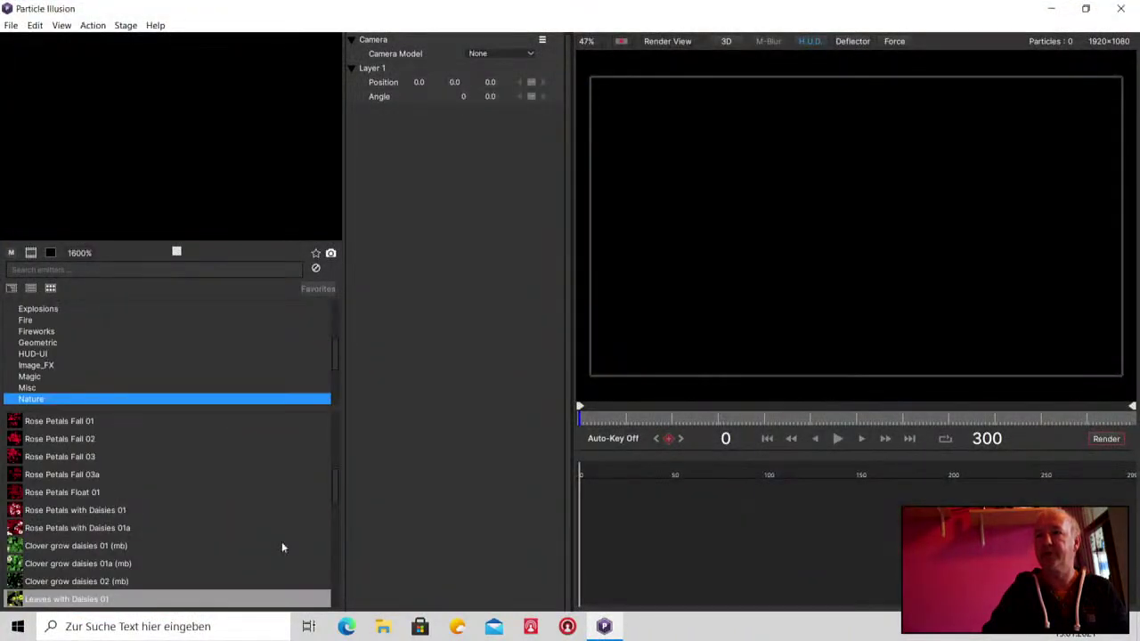
click(44, 422)
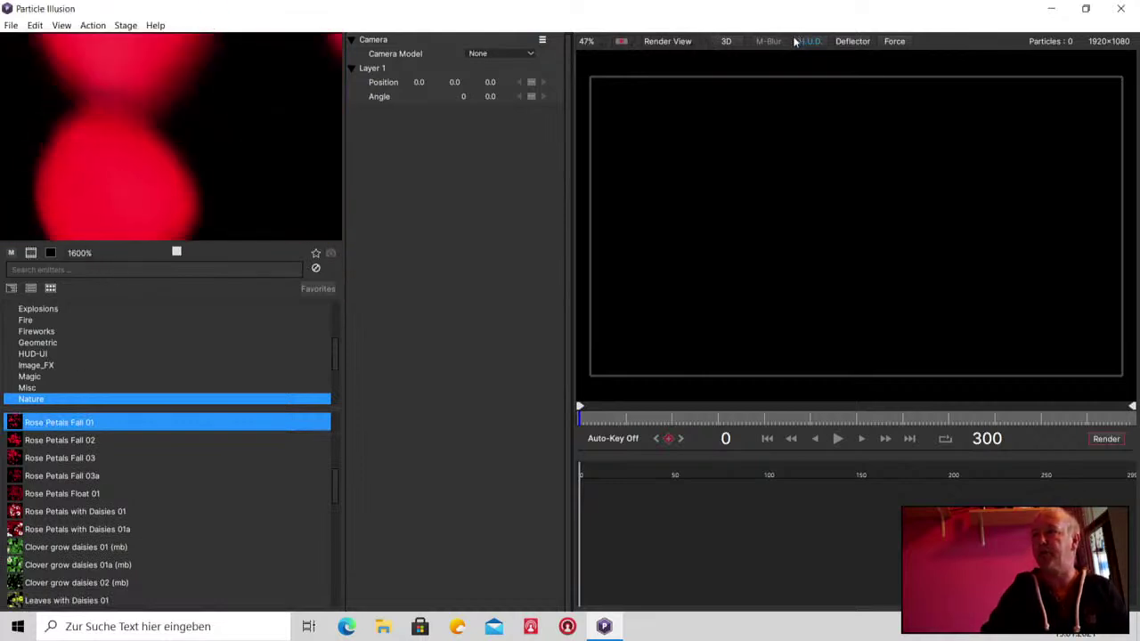
click(727, 41)
click(740, 56)
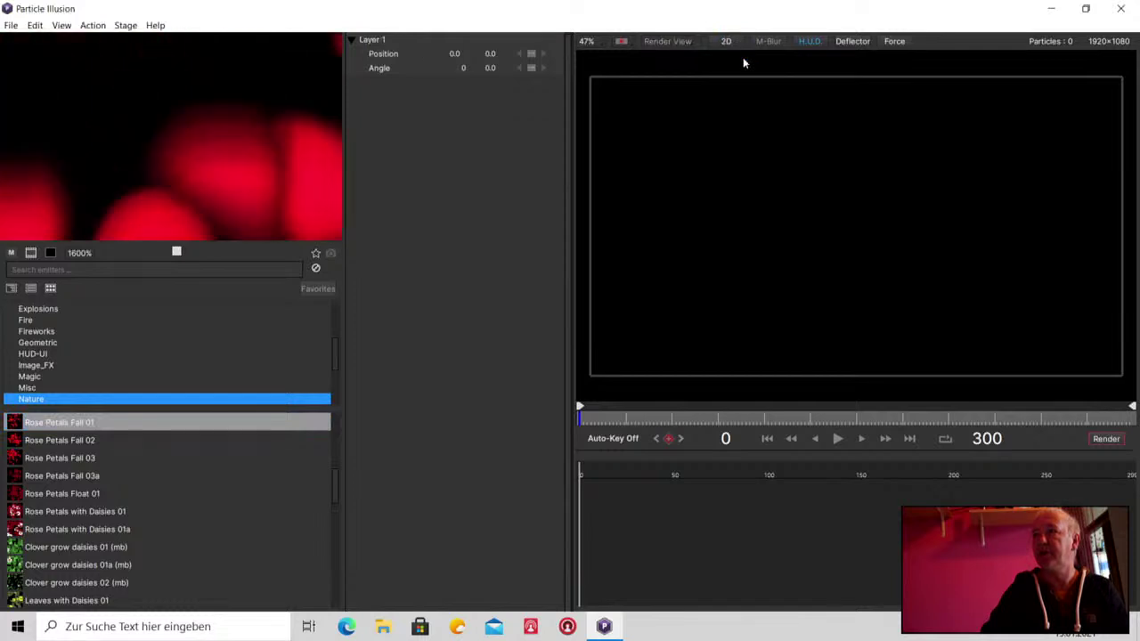
Restart the emitter preview, toggle its motion blur, and hide the background image
click(50, 252)
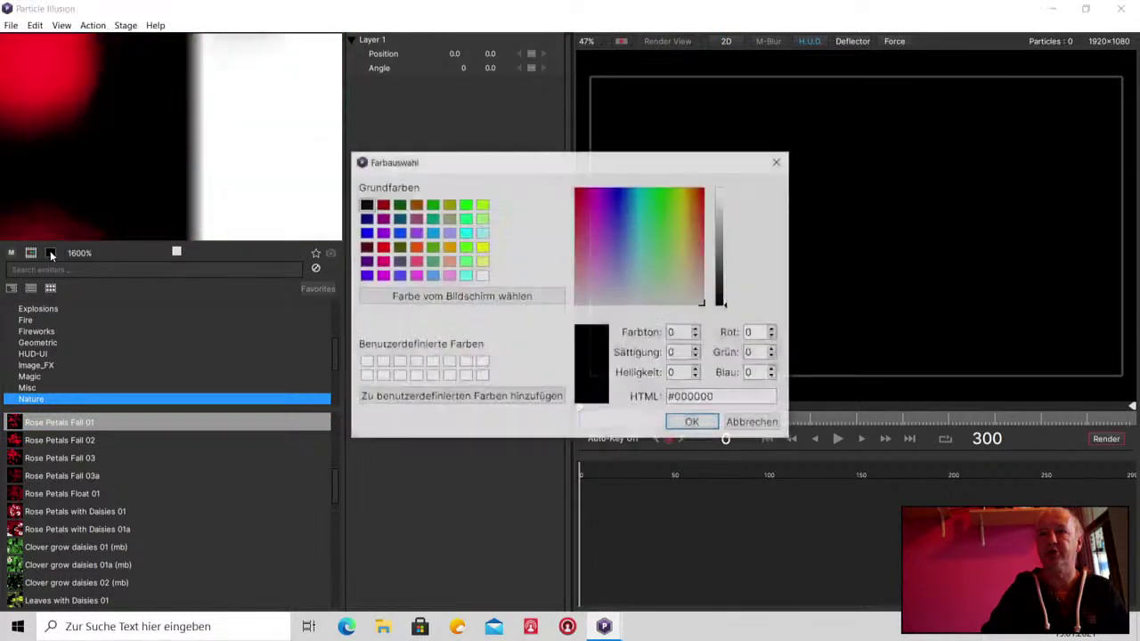
click(771, 424)
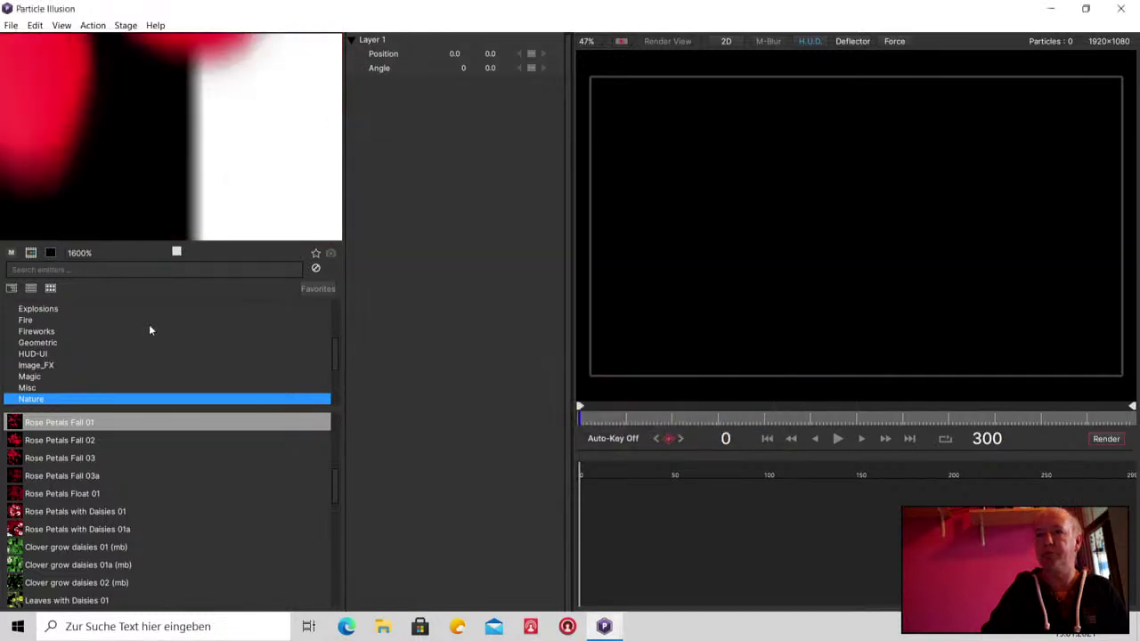
click(177, 253)
click(177, 253)
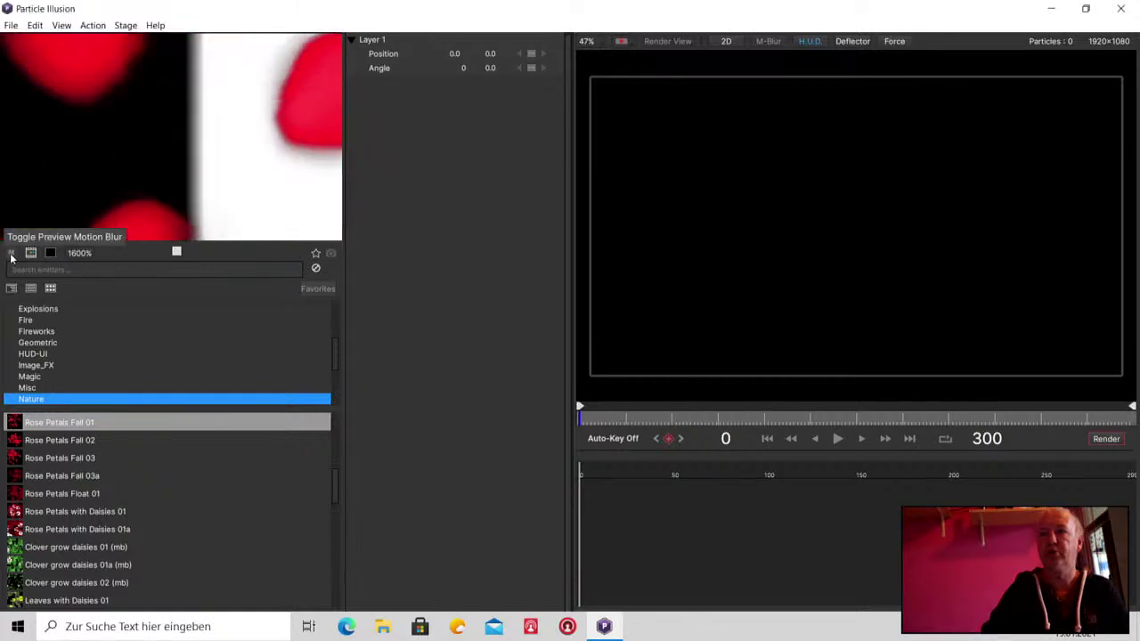
click(12, 255)
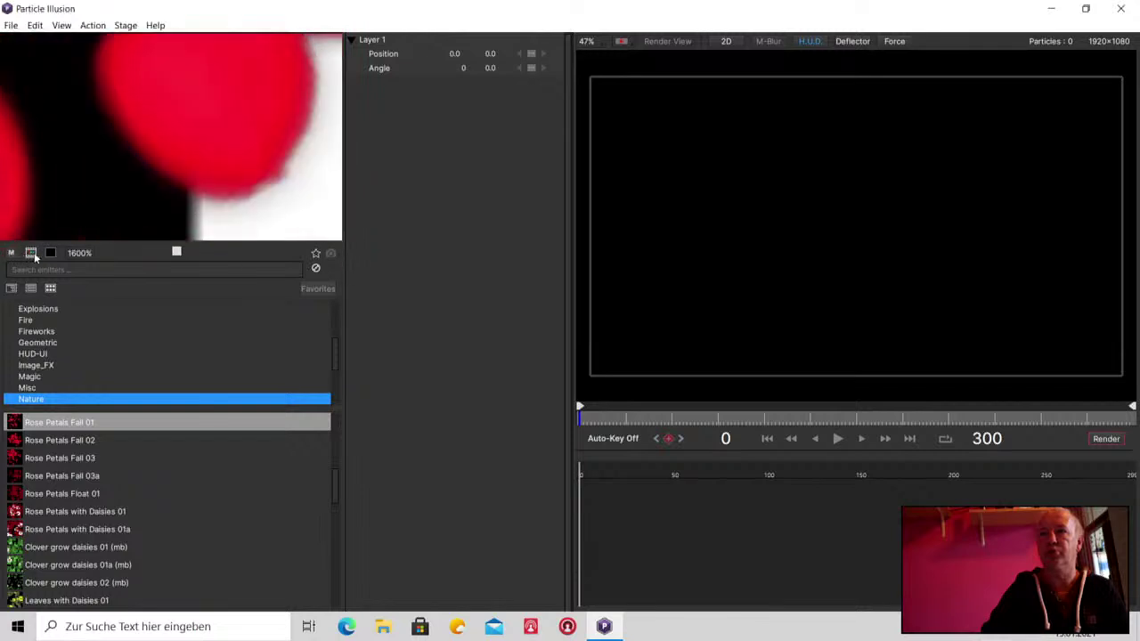
click(31, 255)
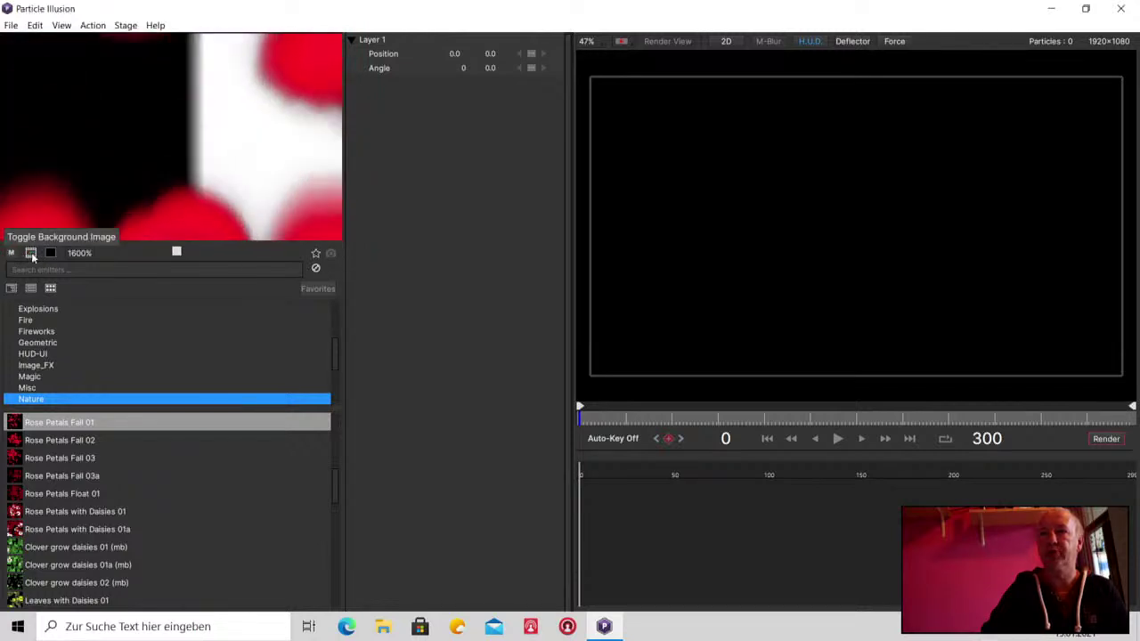
Set the preview background to yellow-green #aaff00 and preview Rose Petals Fall 03a
click(49, 254)
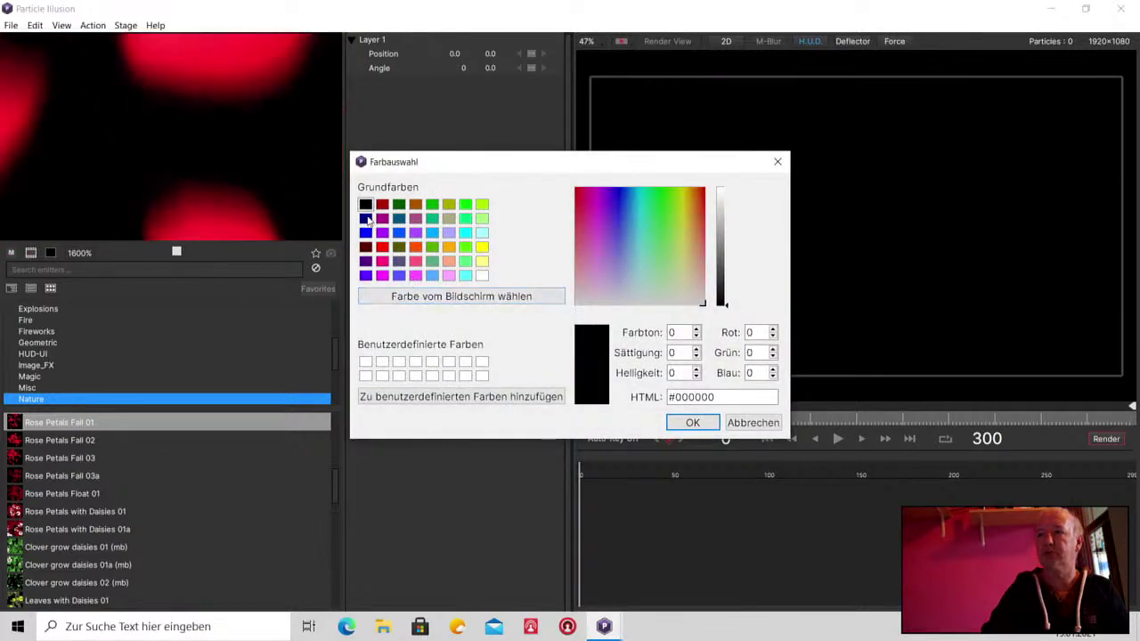
click(481, 204)
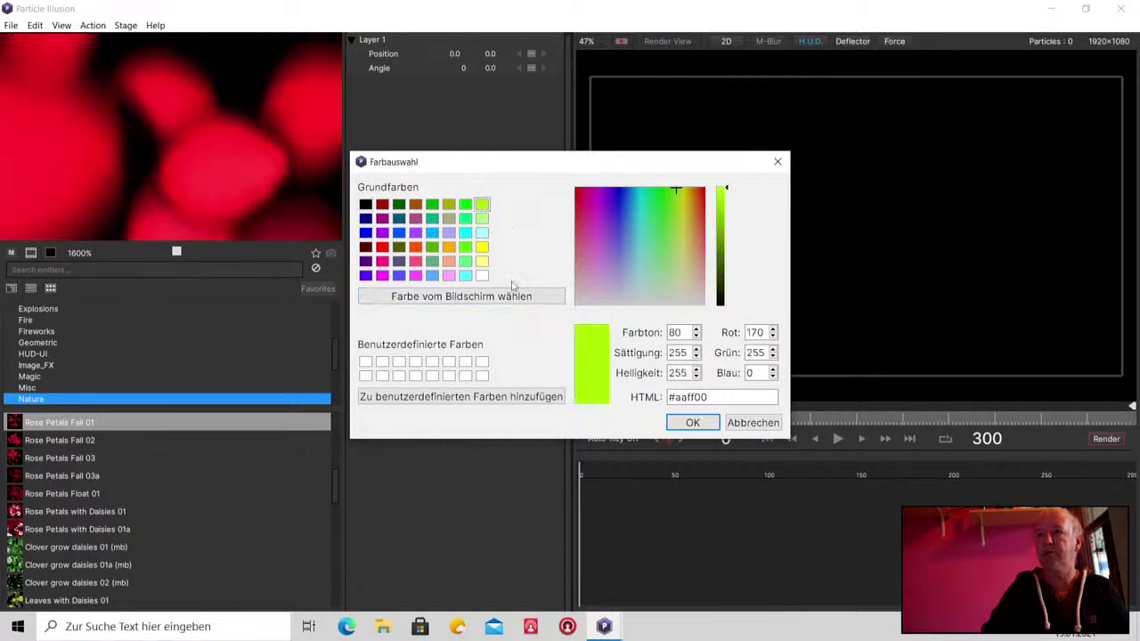
click(691, 421)
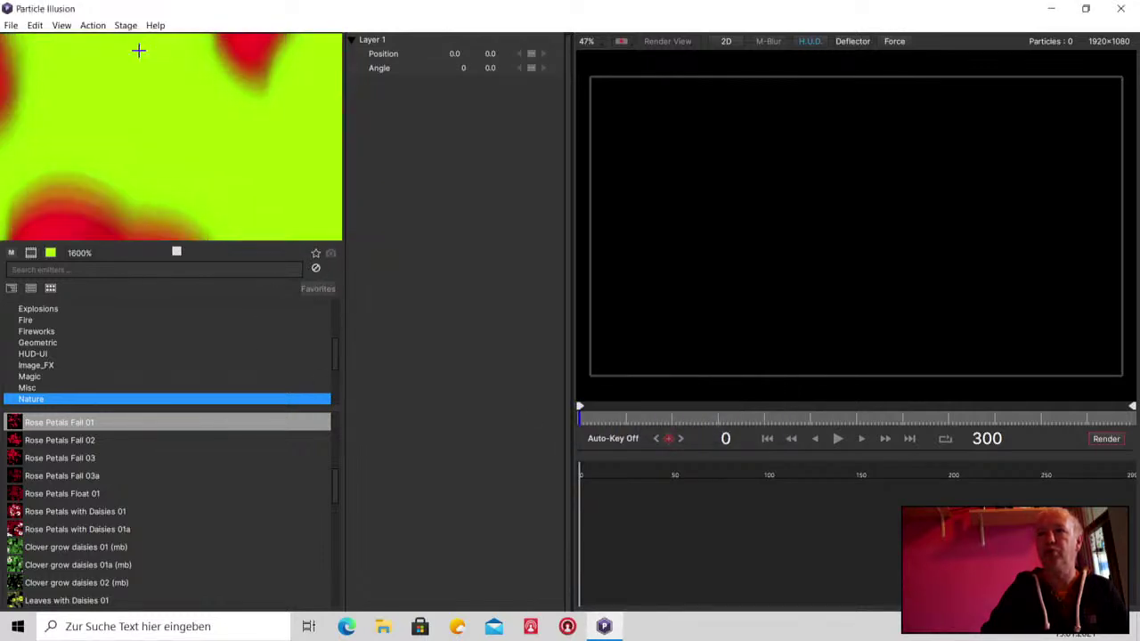
click(54, 475)
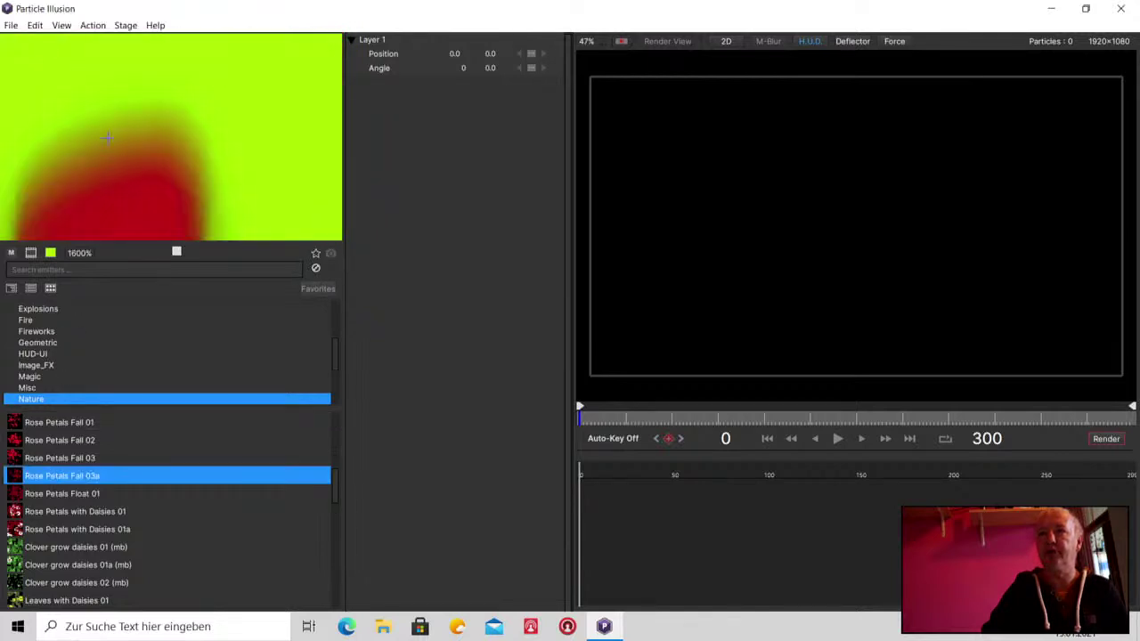
click(61, 26)
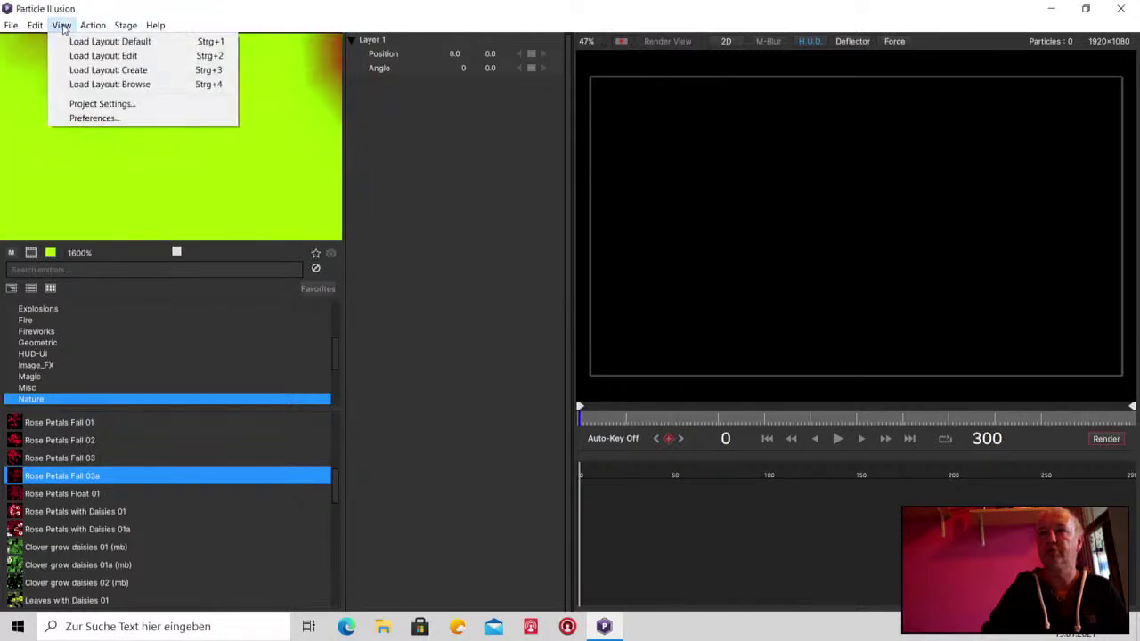
click(9, 26)
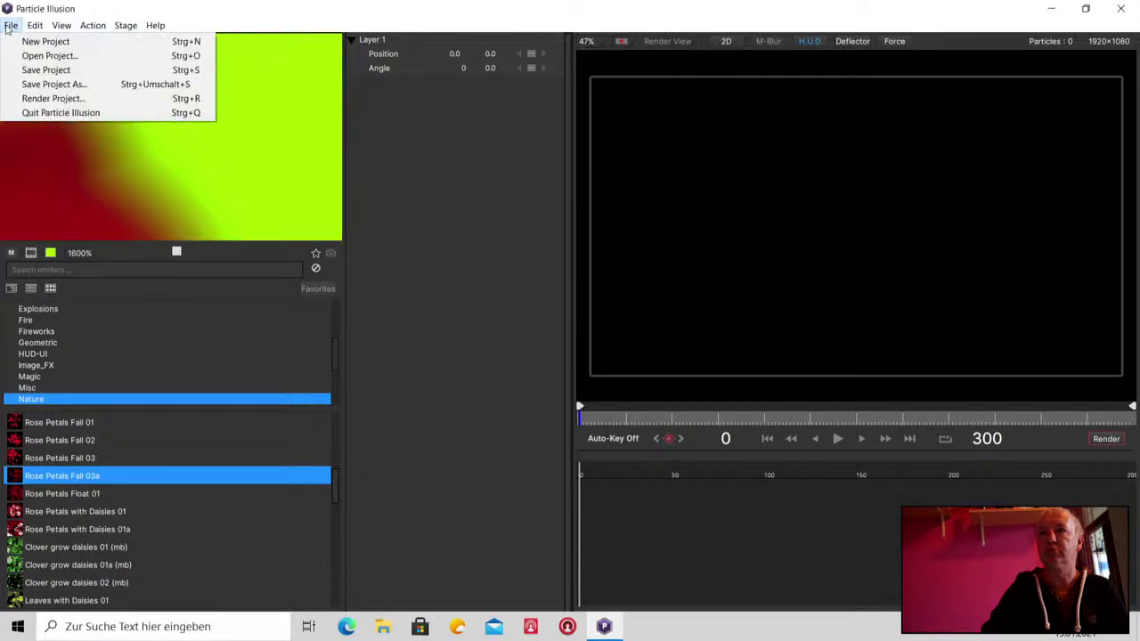
mouse_move(35, 25)
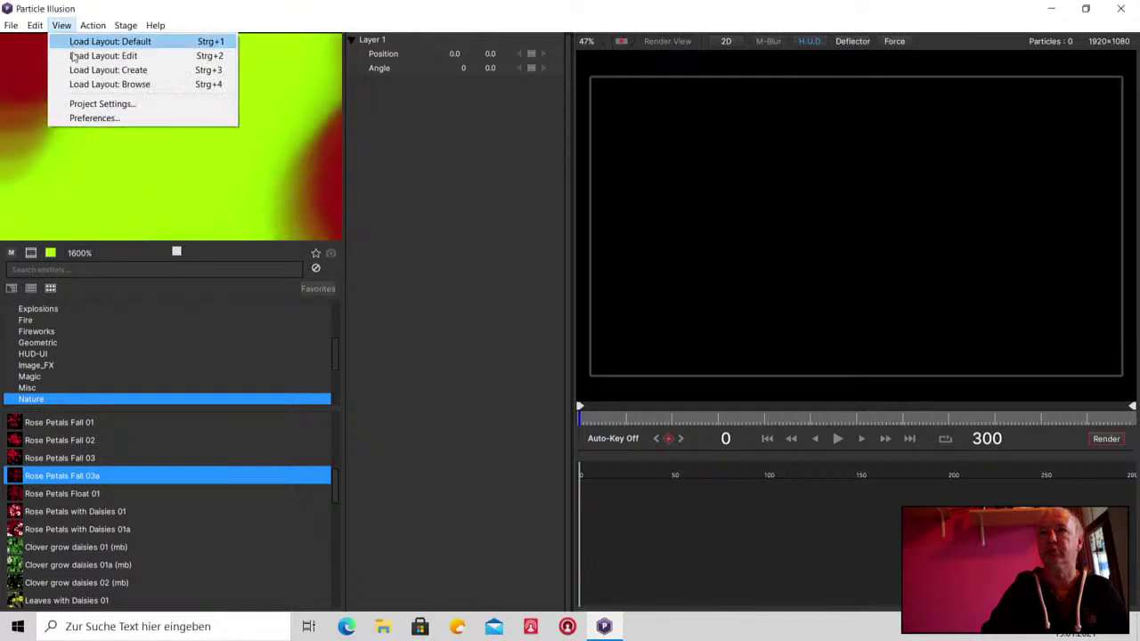
click(90, 105)
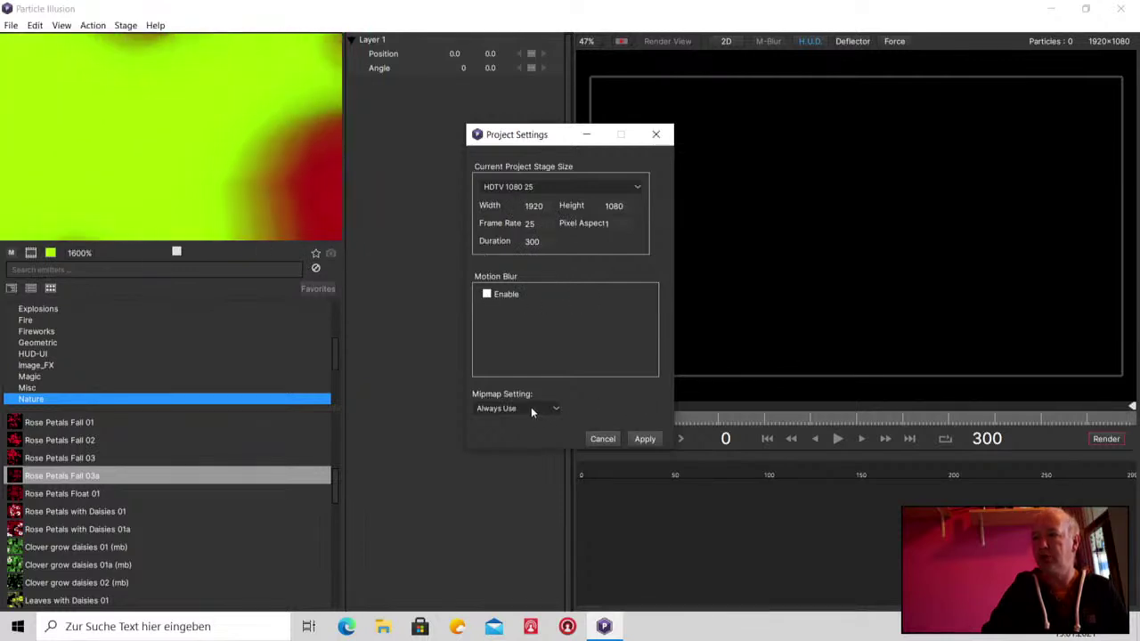
click(530, 407)
click(521, 417)
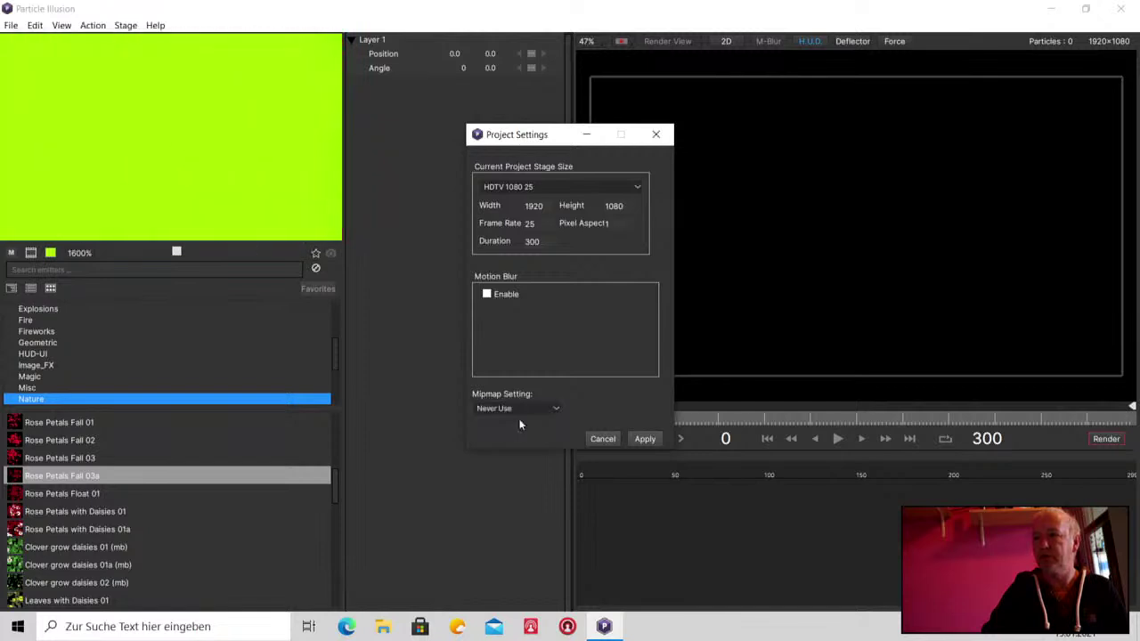
click(517, 408)
click(522, 416)
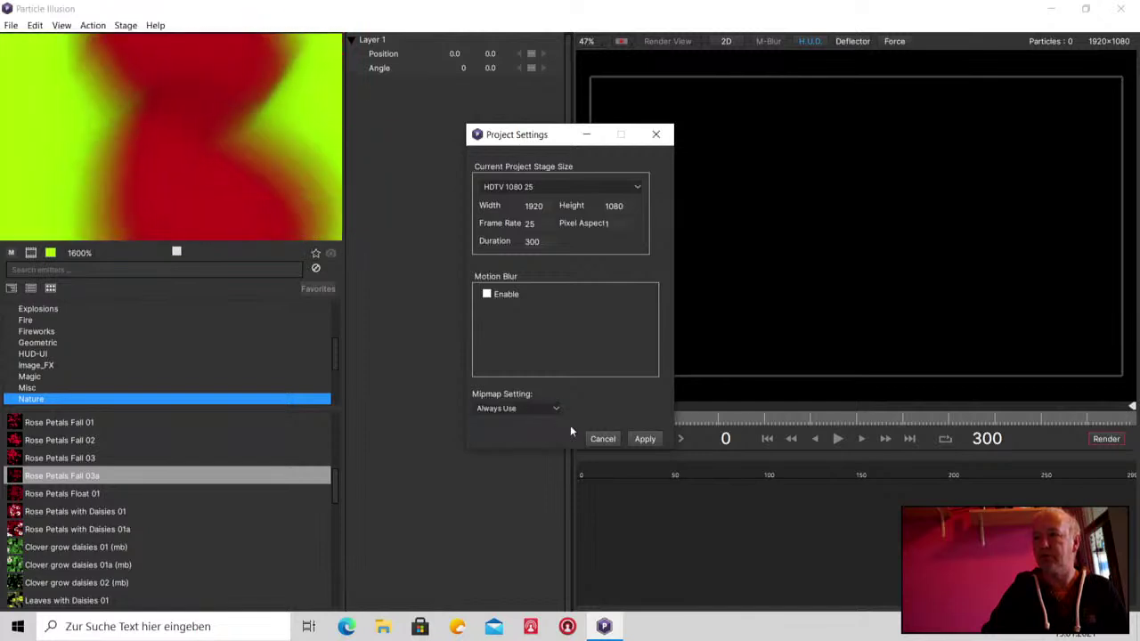
click(602, 439)
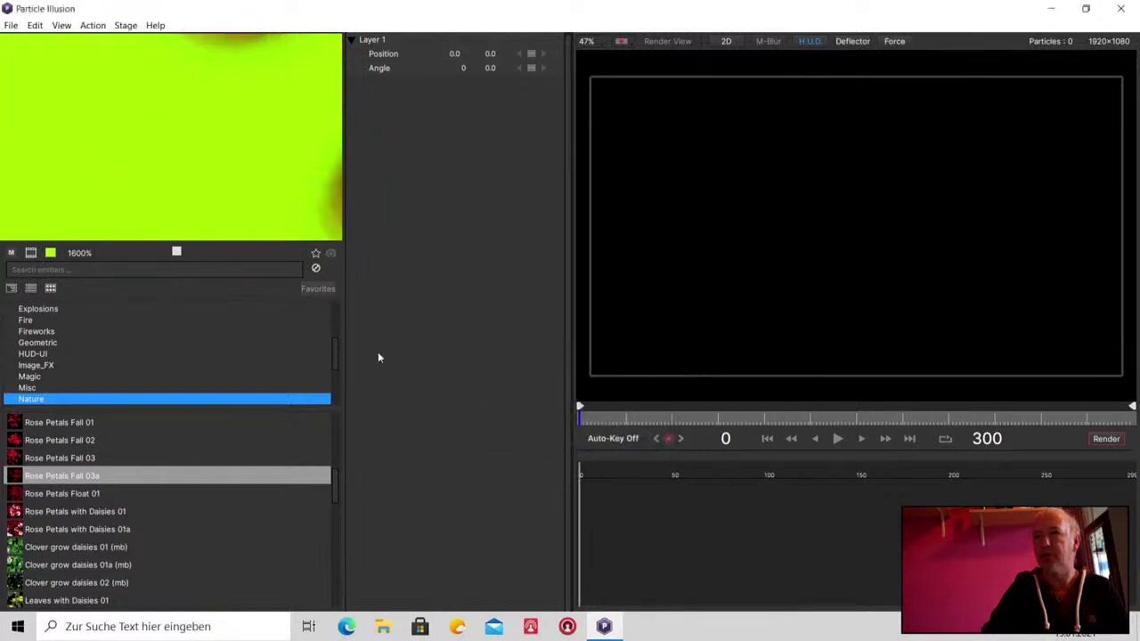
click(92, 25)
Start stage playback, show the Explosions emitters, and set the preview zoom to 100%
click(100, 42)
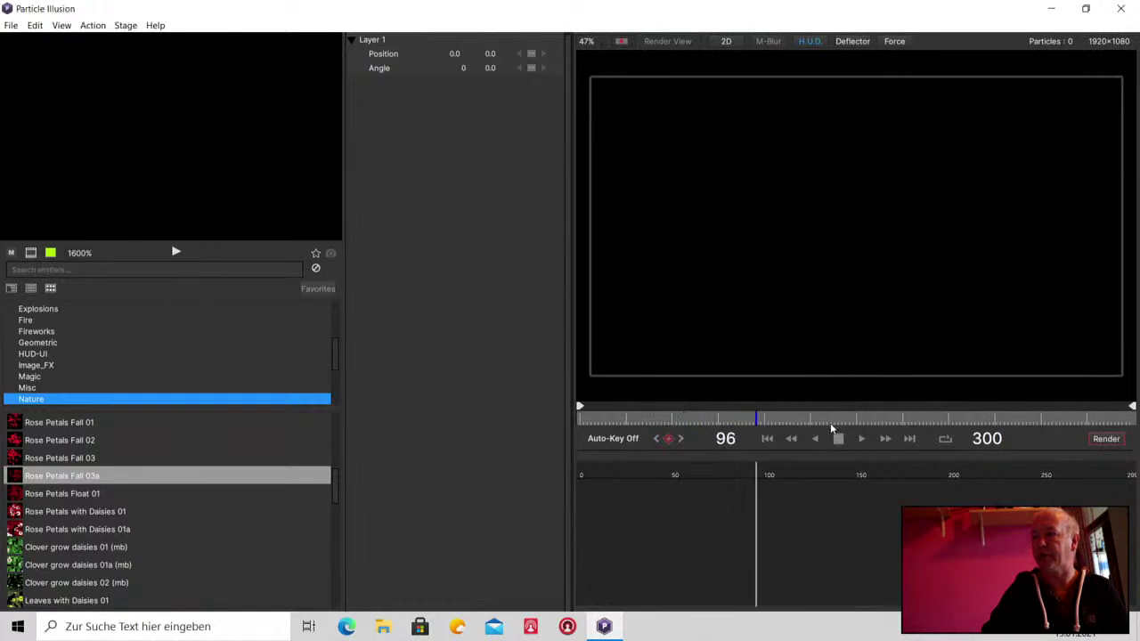
click(38, 309)
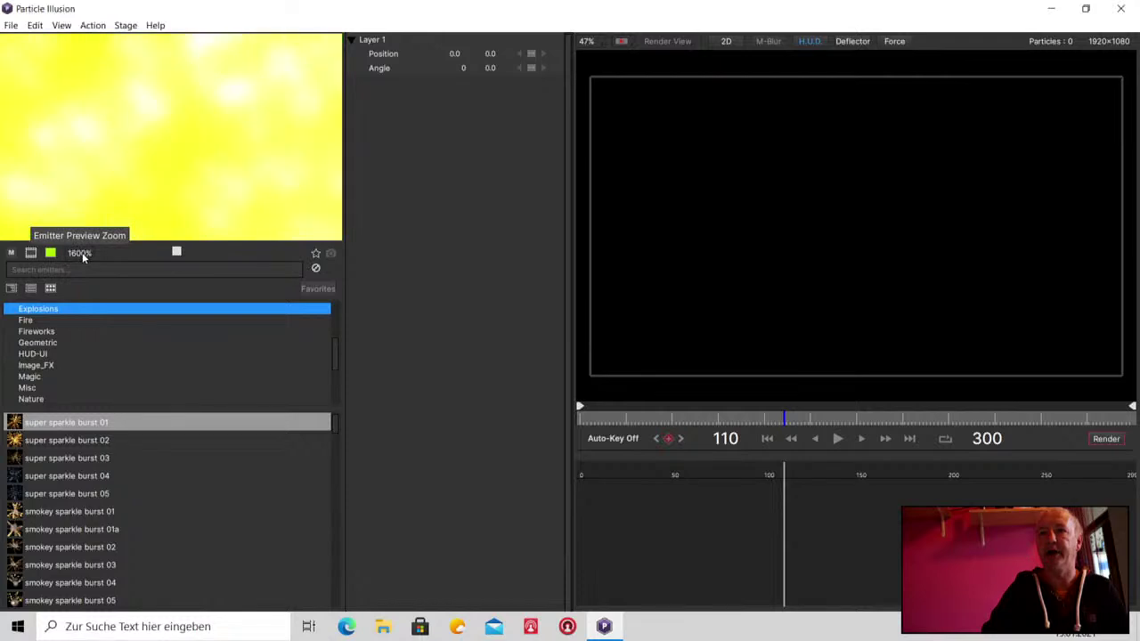
click(80, 253)
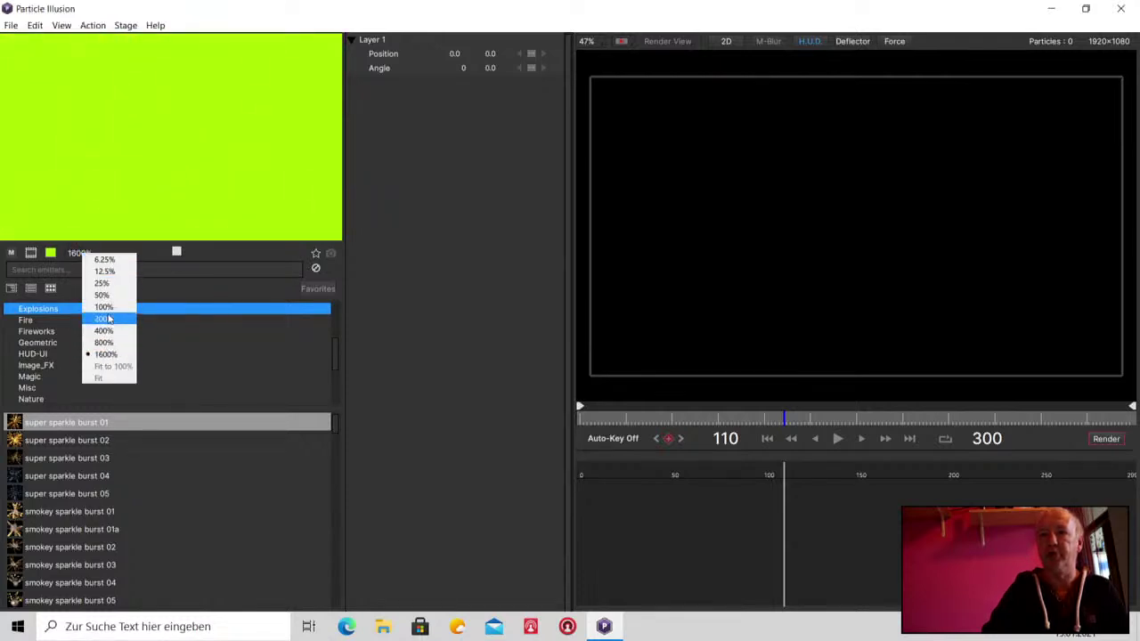
click(117, 308)
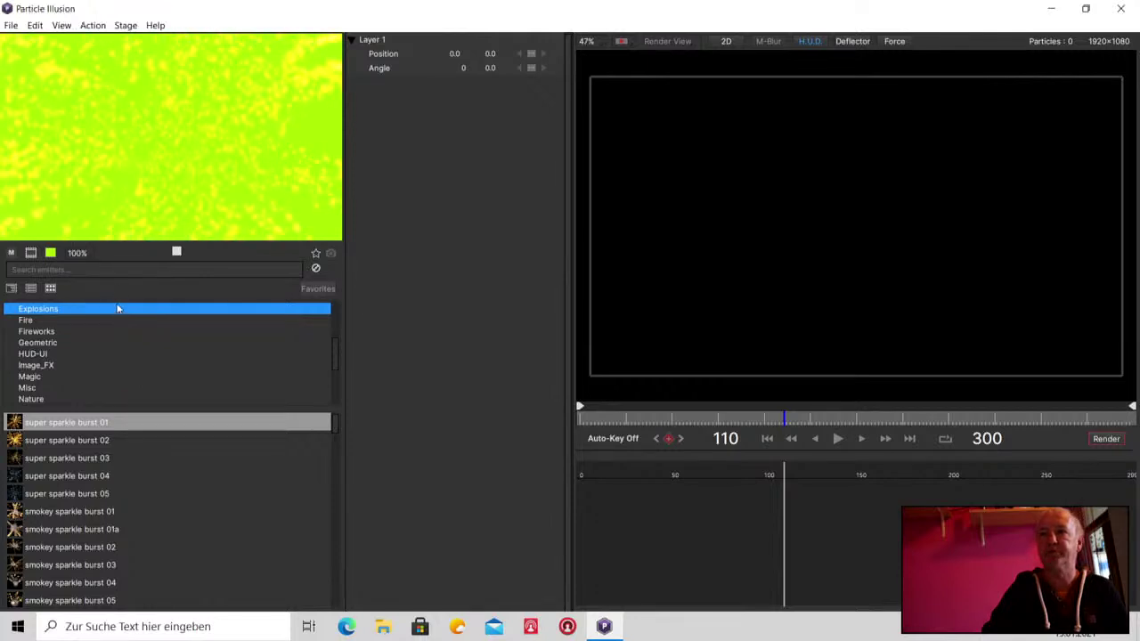
Set the emitter preview background to black #000000
click(51, 252)
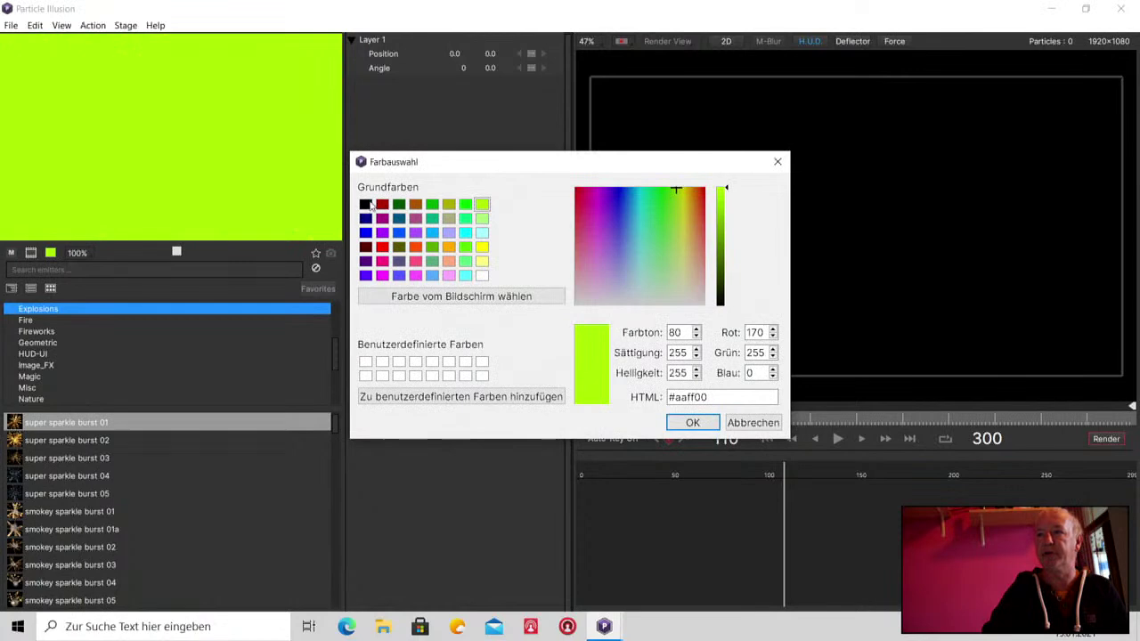
click(365, 204)
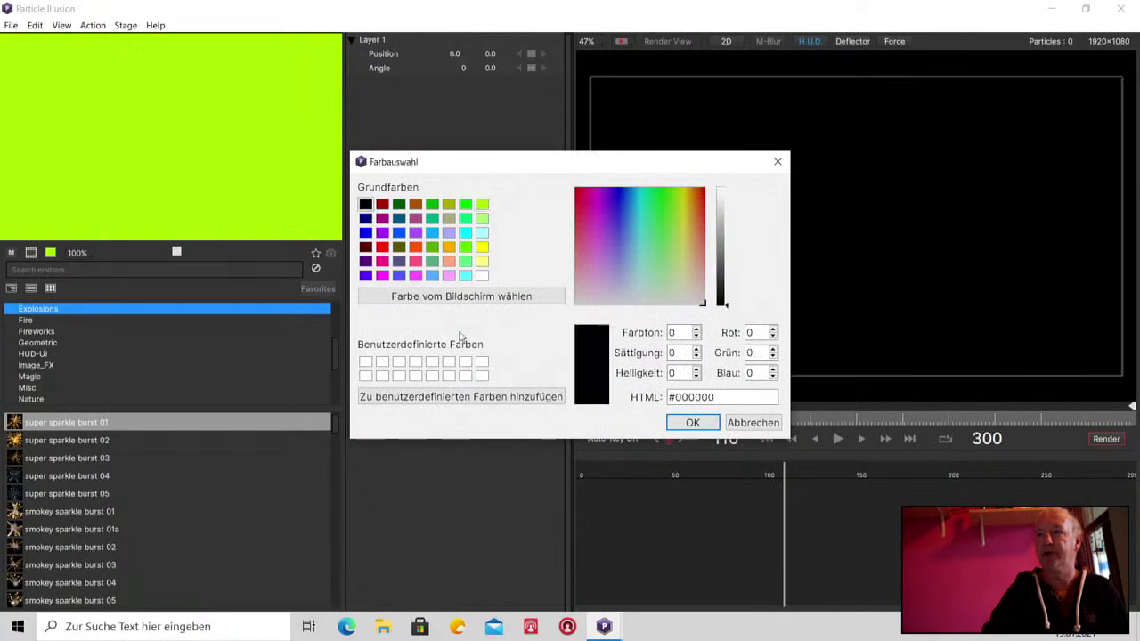
click(693, 423)
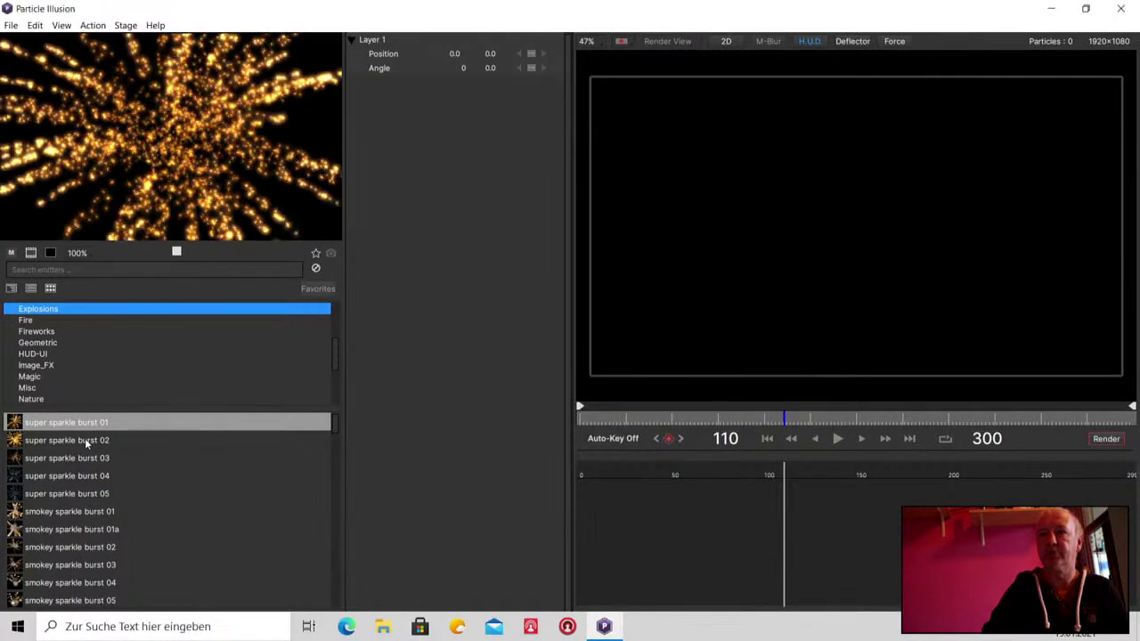
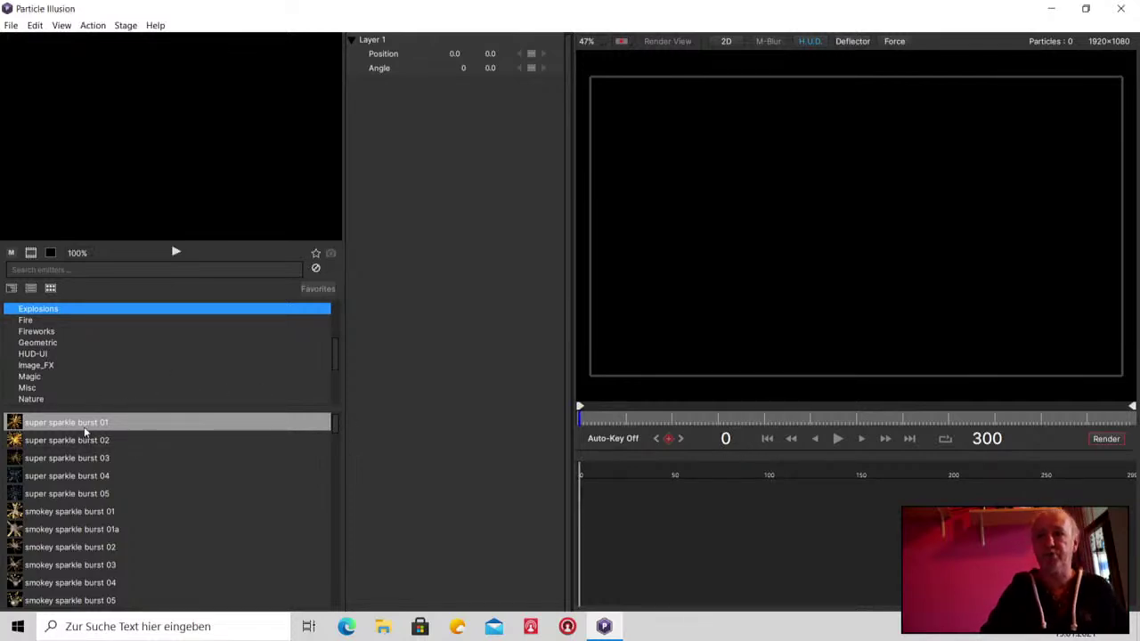
Preview the super sparkle and smokey sparkle burst emitters in the Explosions library
key(Down)
key(Down)
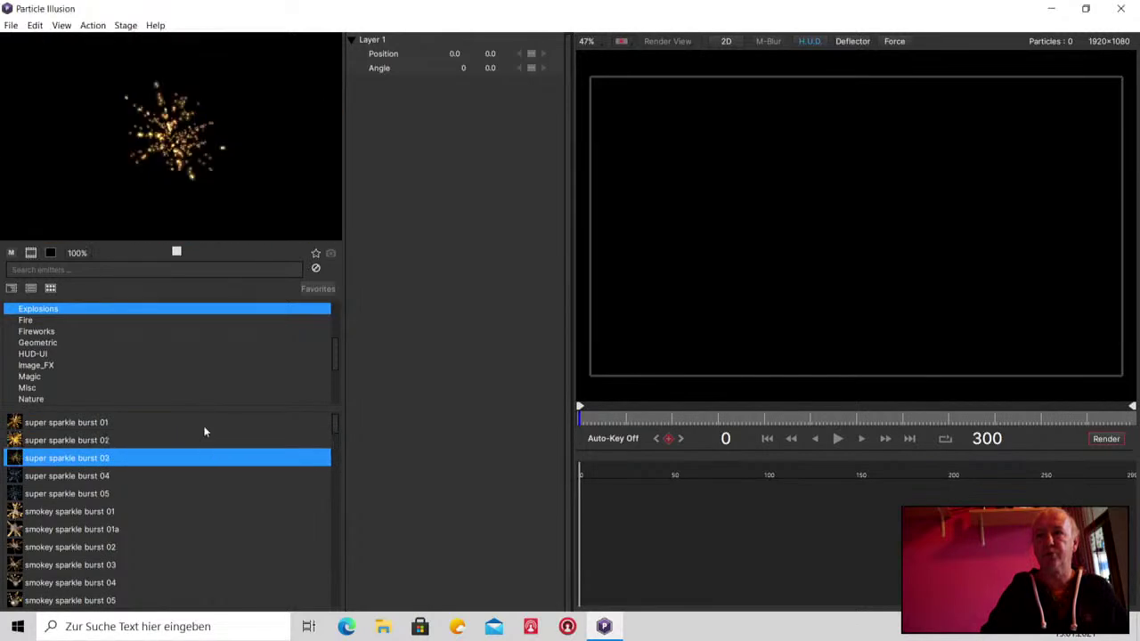
key(Down)
key(Down)
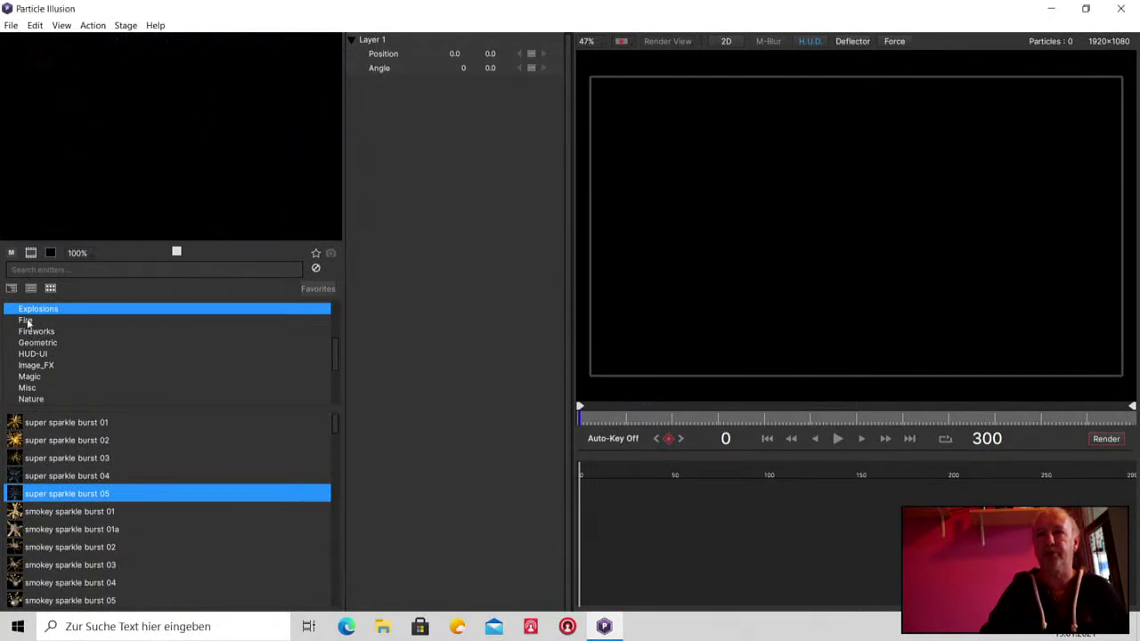
key(Down)
key(Down)
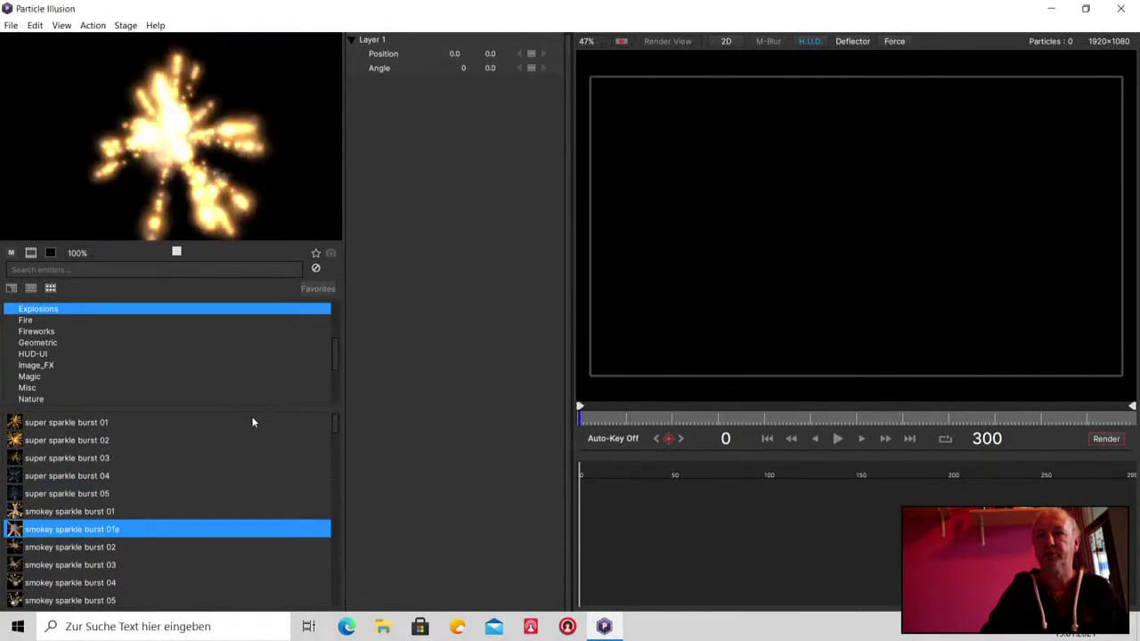
key(Down)
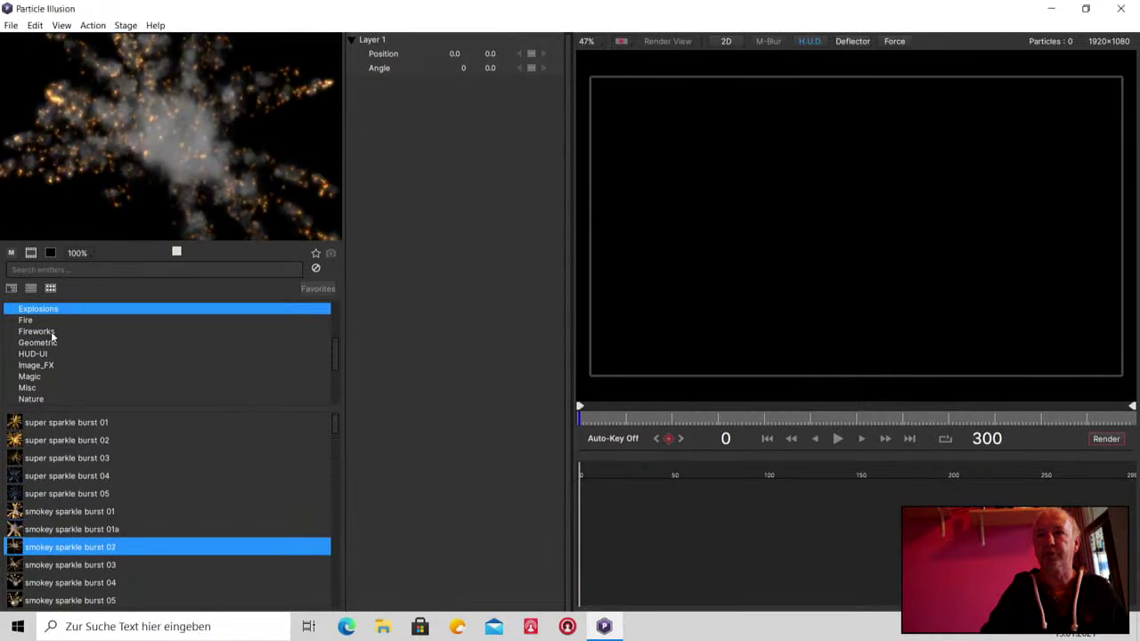
Preview Fireworks emitters firework burst 05, 5b and the blue fireworks bursts
click(41, 332)
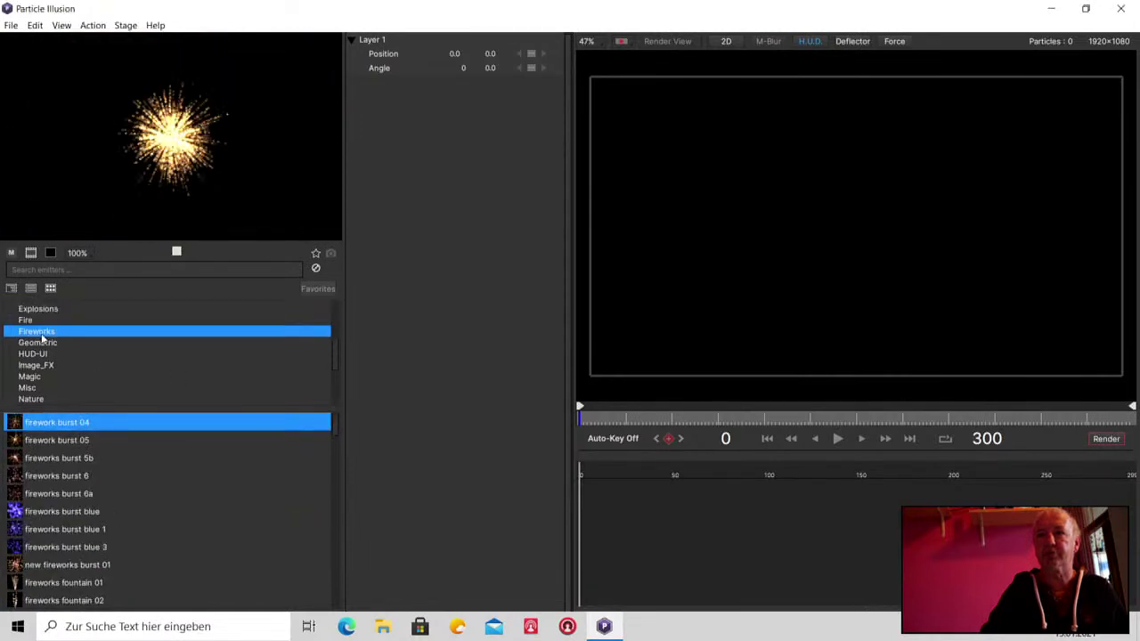
key(Down)
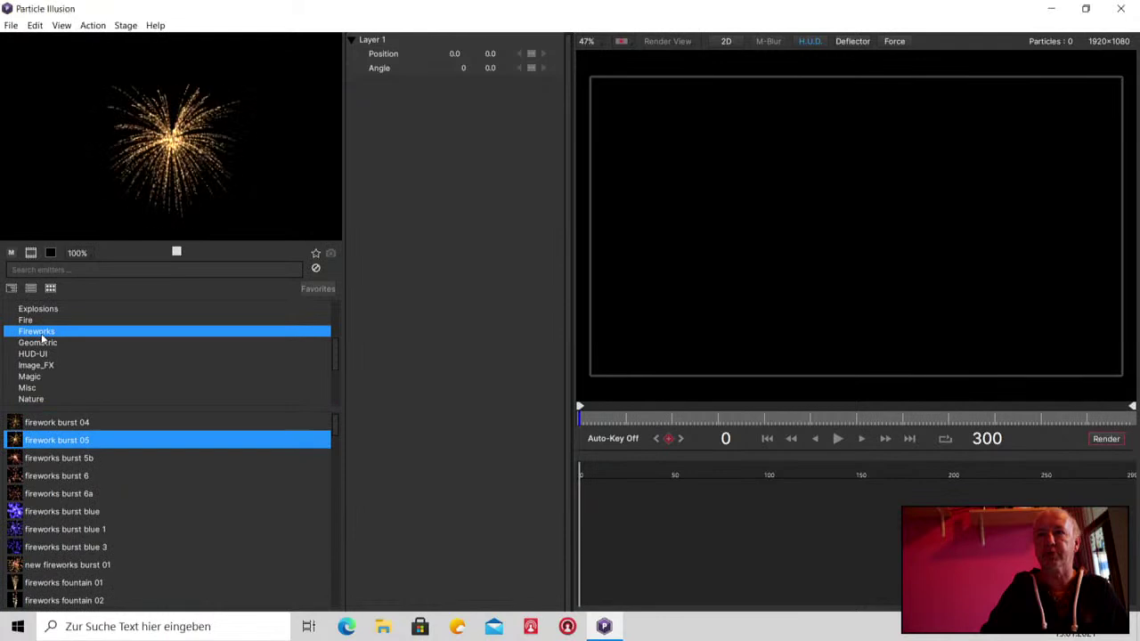
key(Down)
key(Down)
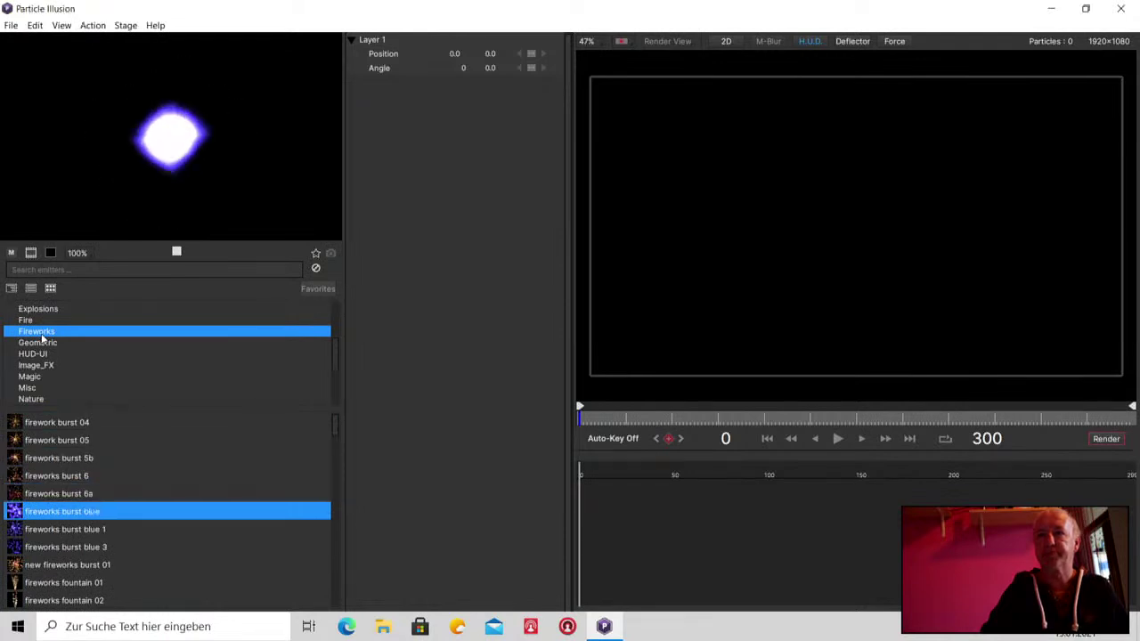
key(Down)
Preview Geometric emitters Rings 01-03, Wheels 01, Rings Shadows 01 and Dot Rings 01
click(43, 344)
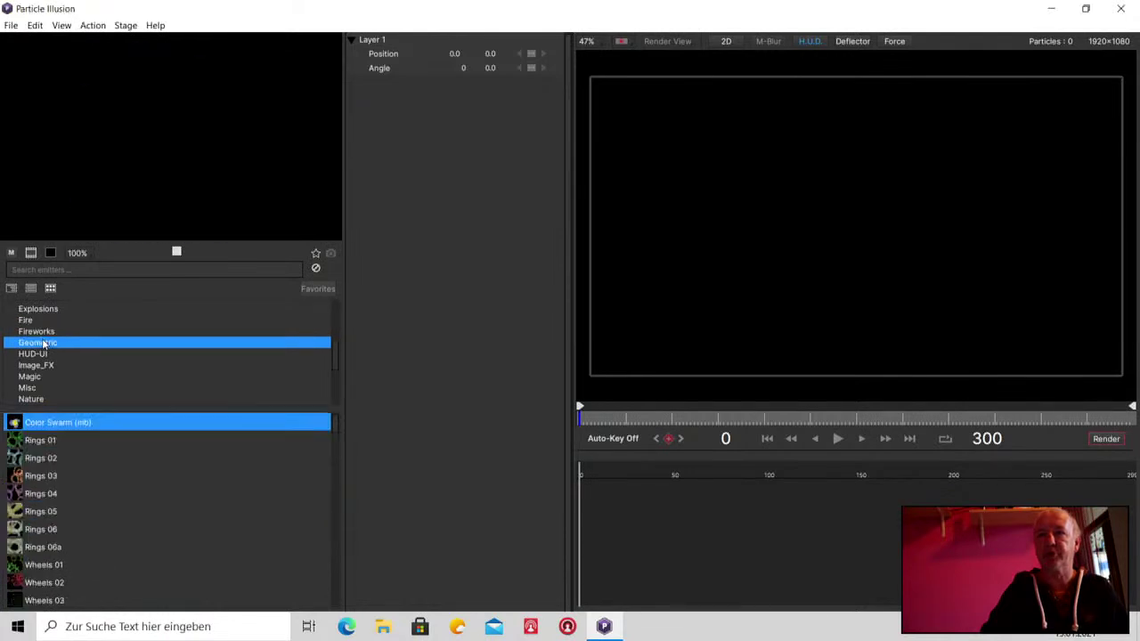
key(Down)
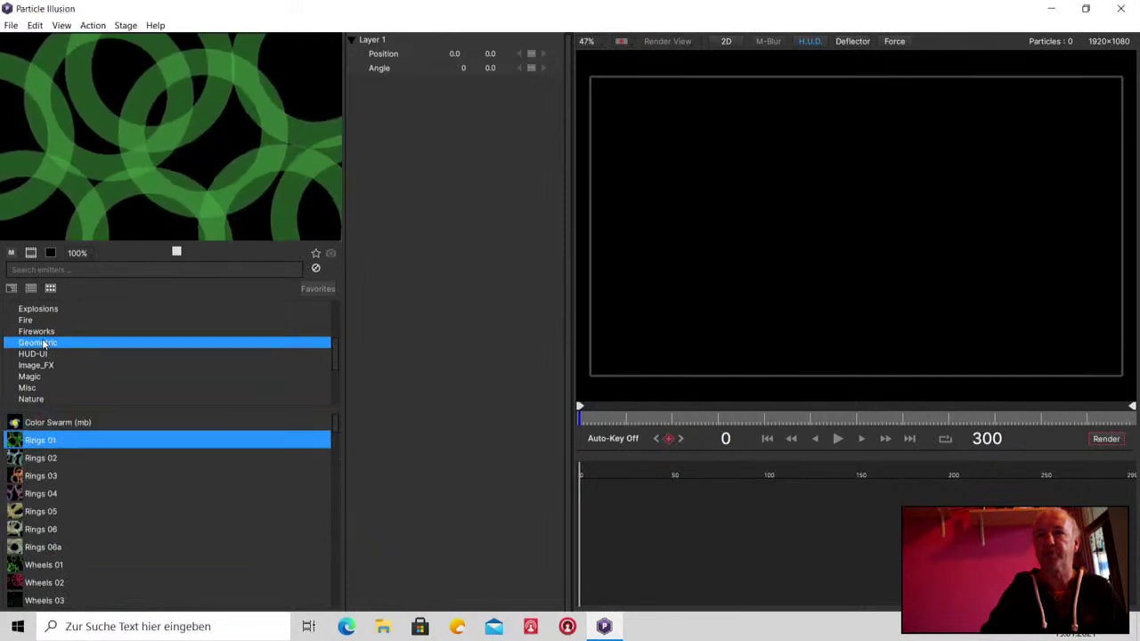
key(Down)
key(Down)
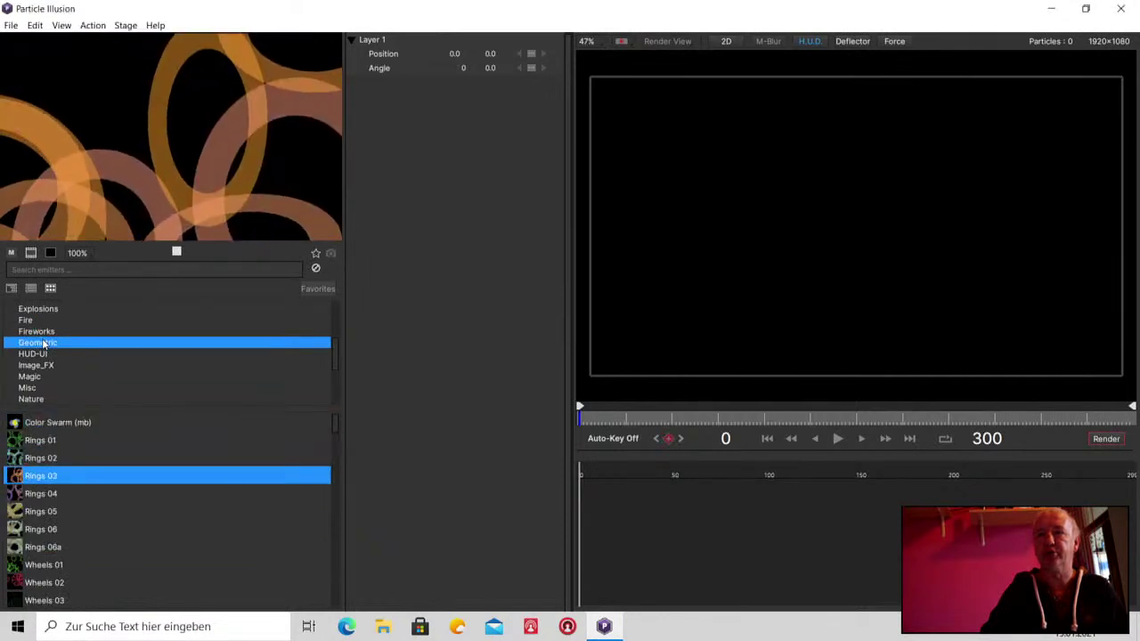
key(Down)
key(Down)
key(Down)
key(Down)
key(Down)
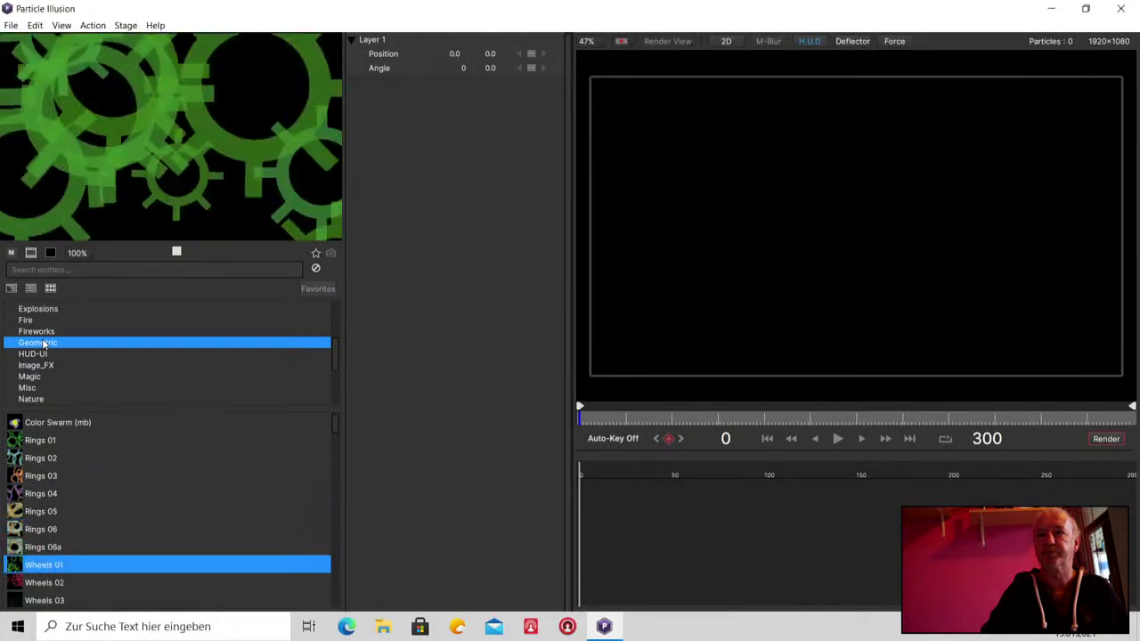
key(Down)
key(Down)
key(Down)
key(Down)
key(Down)
key(Down)
key(Down)
key(Down)
key(Down)
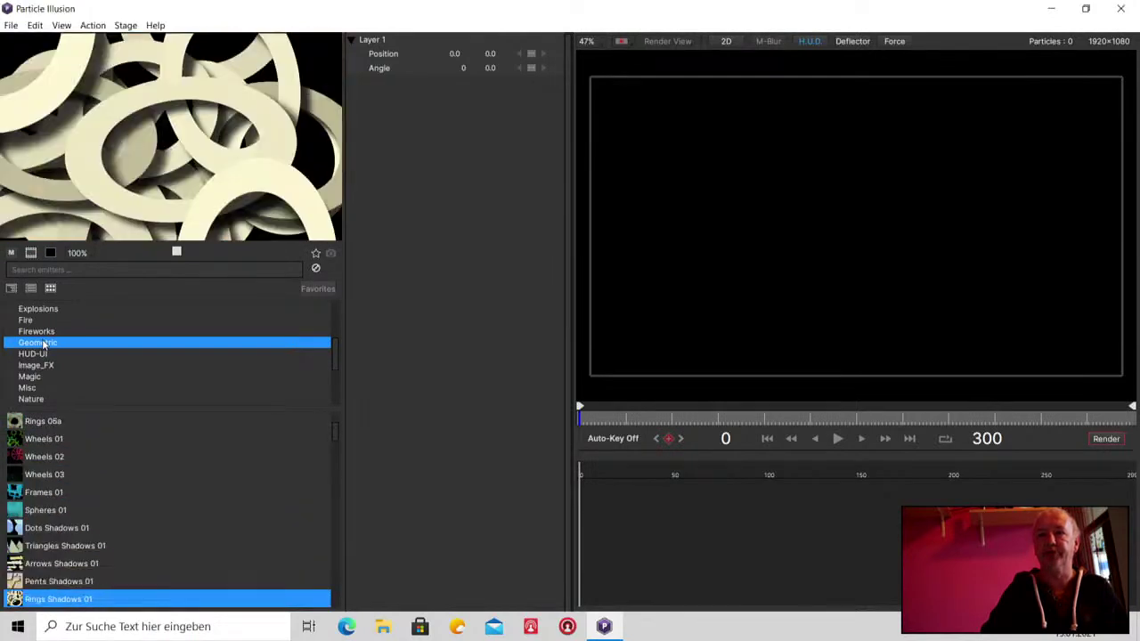
key(Down)
key(Down)
key(Down)
key(Down)
key(Down)
key(Down)
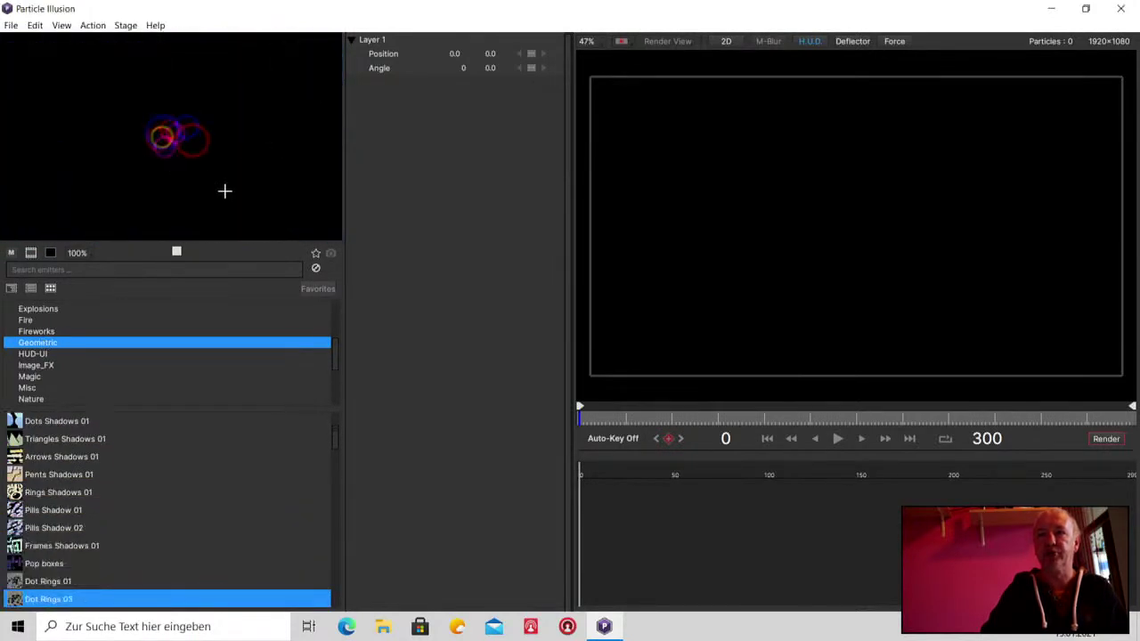
key(Down)
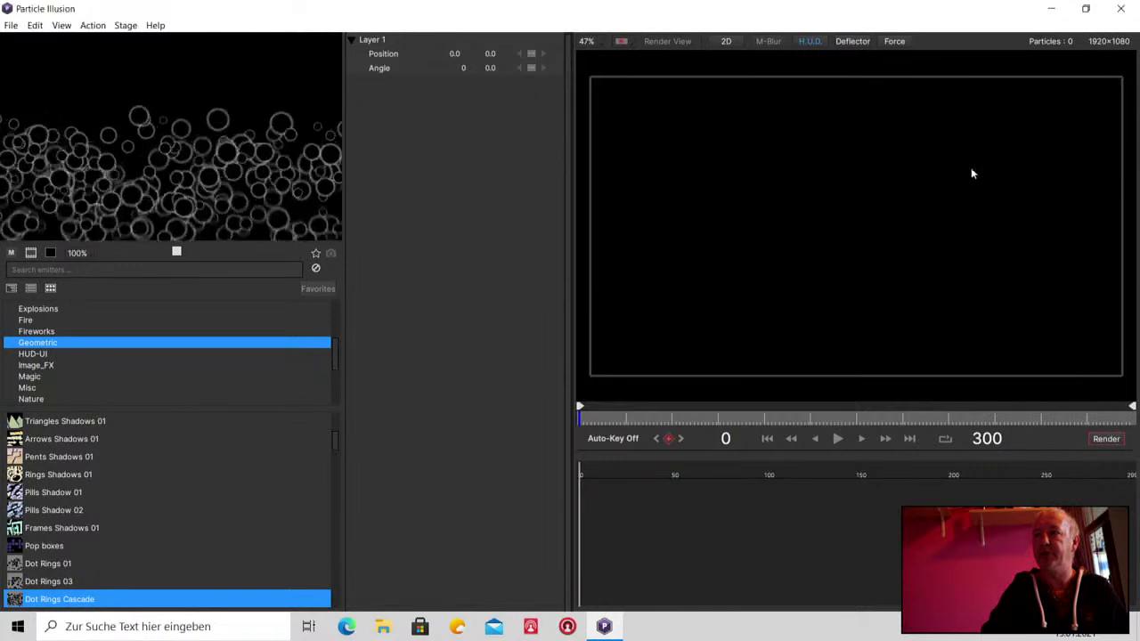
Switch the stage background from Composite over Black to Composite over Checkerboard
click(623, 41)
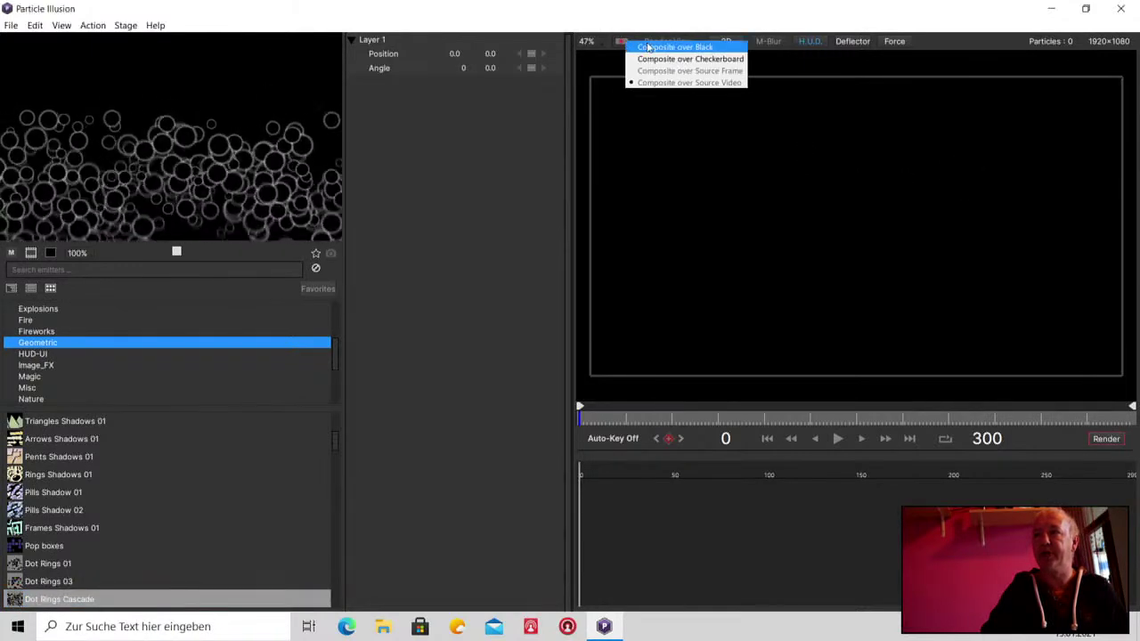
click(692, 59)
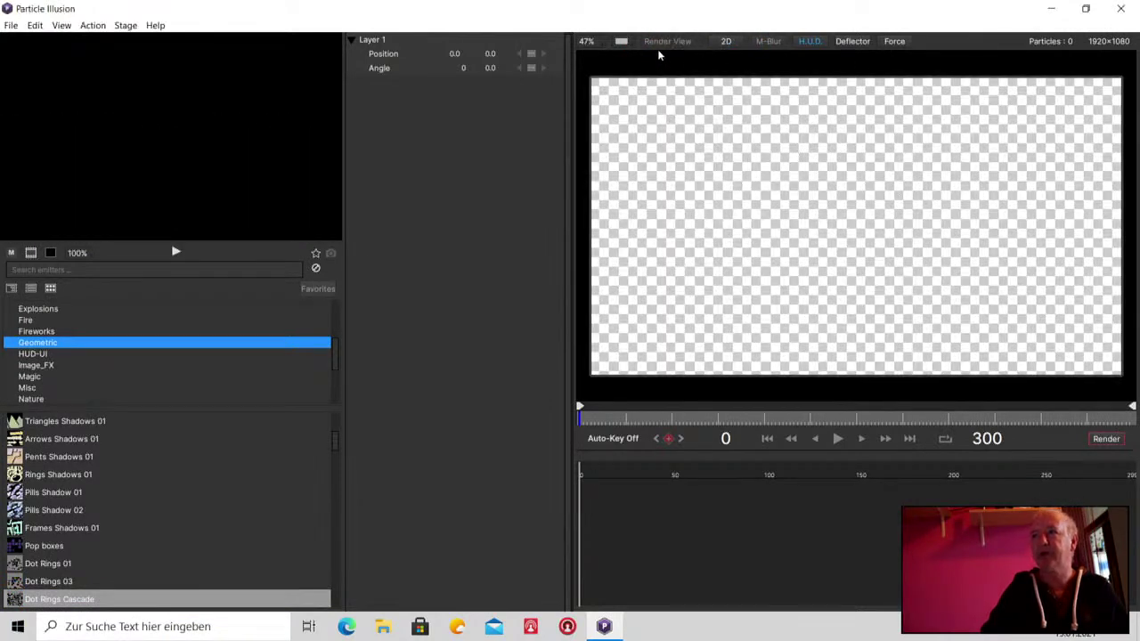
click(623, 42)
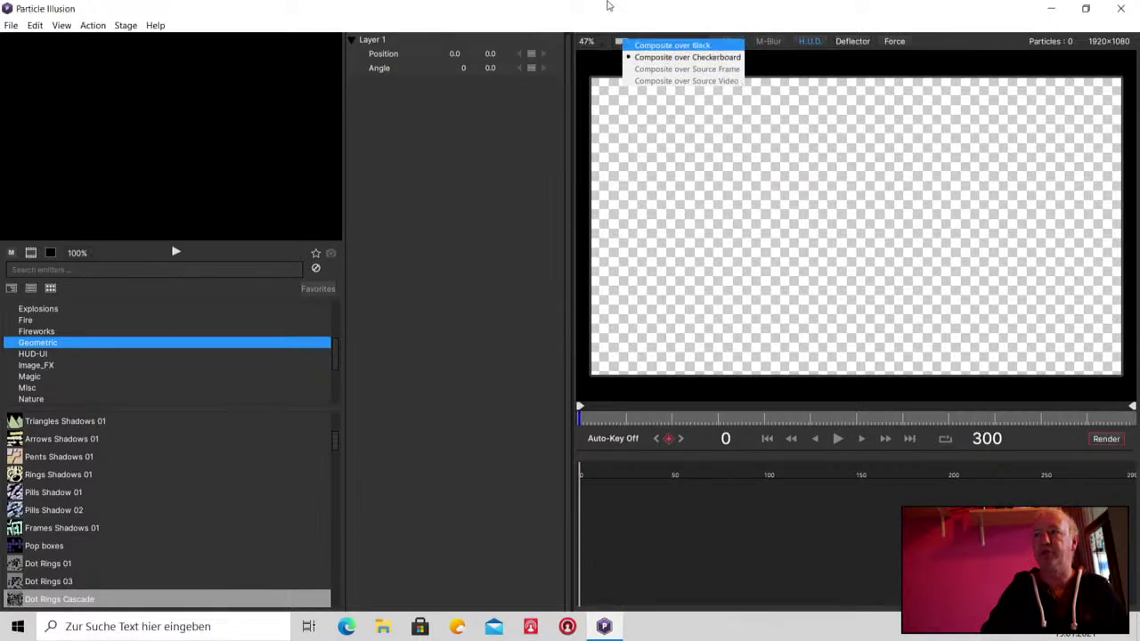
click(442, 213)
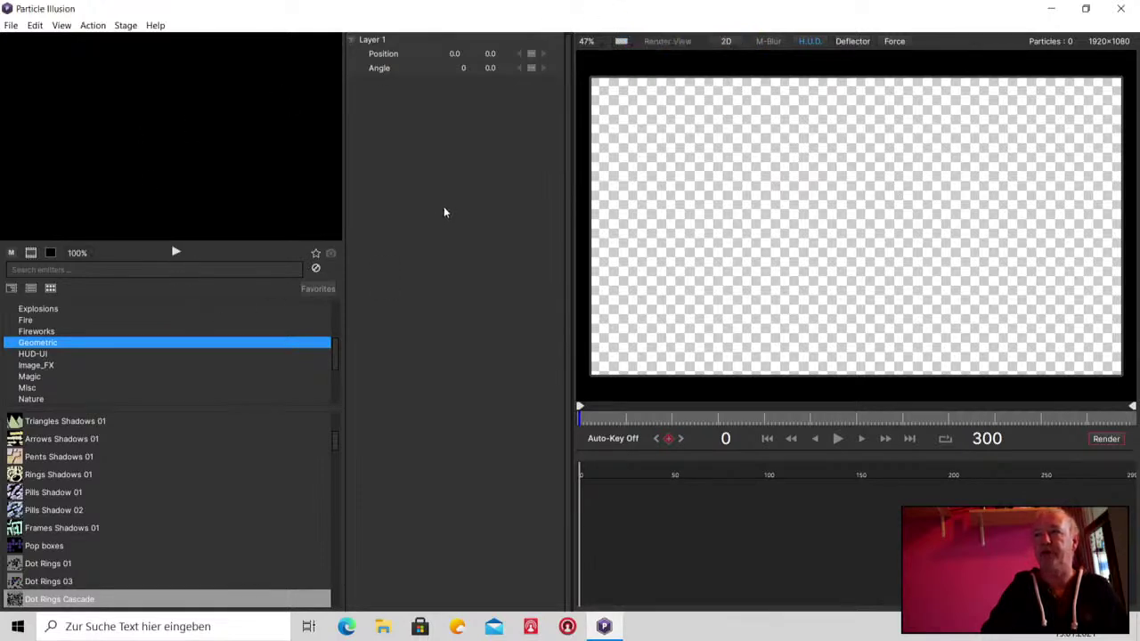
List the HUD-UI emitters (Matrixy, Star Trek Computer, Radar, Oscilloscope), stepping through Layer 1's properties, then deselecting it
click(35, 355)
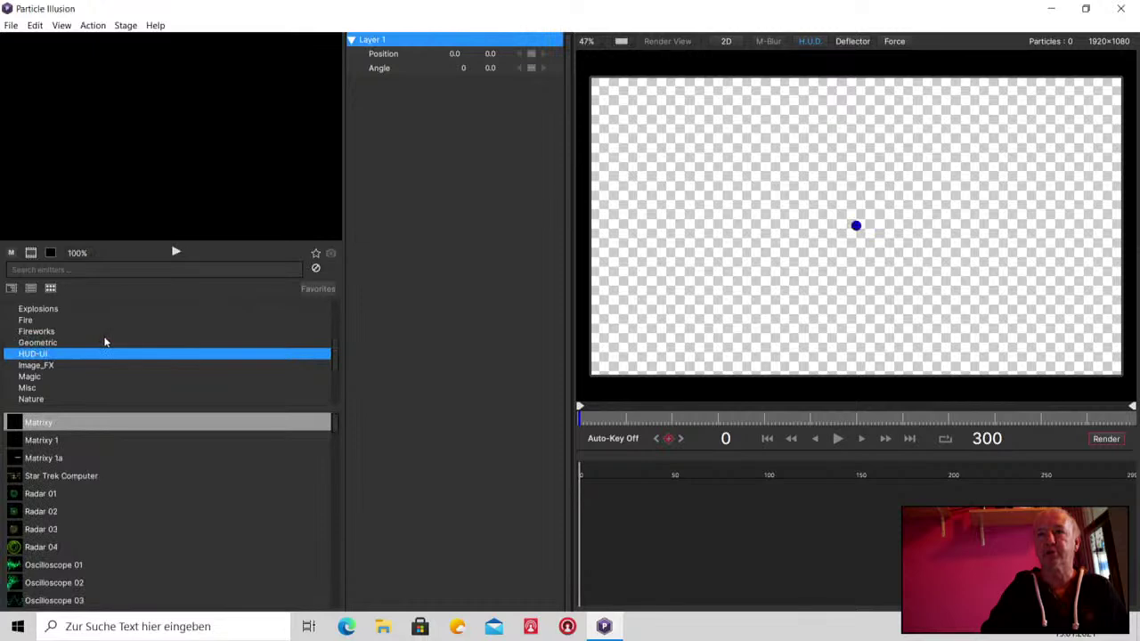
key(Down)
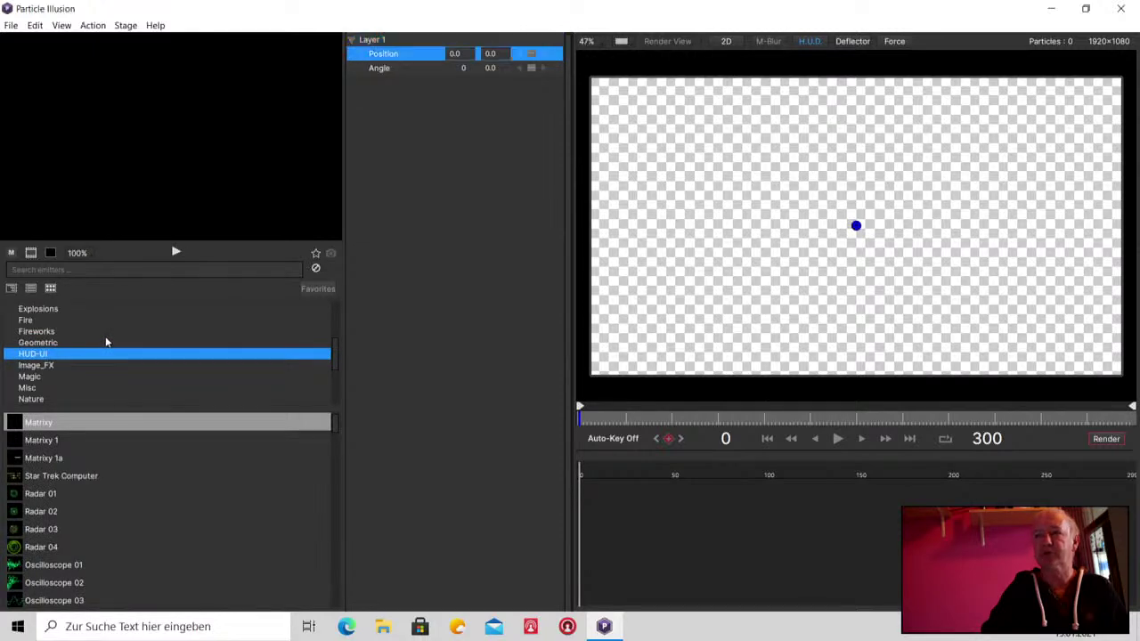
key(Down)
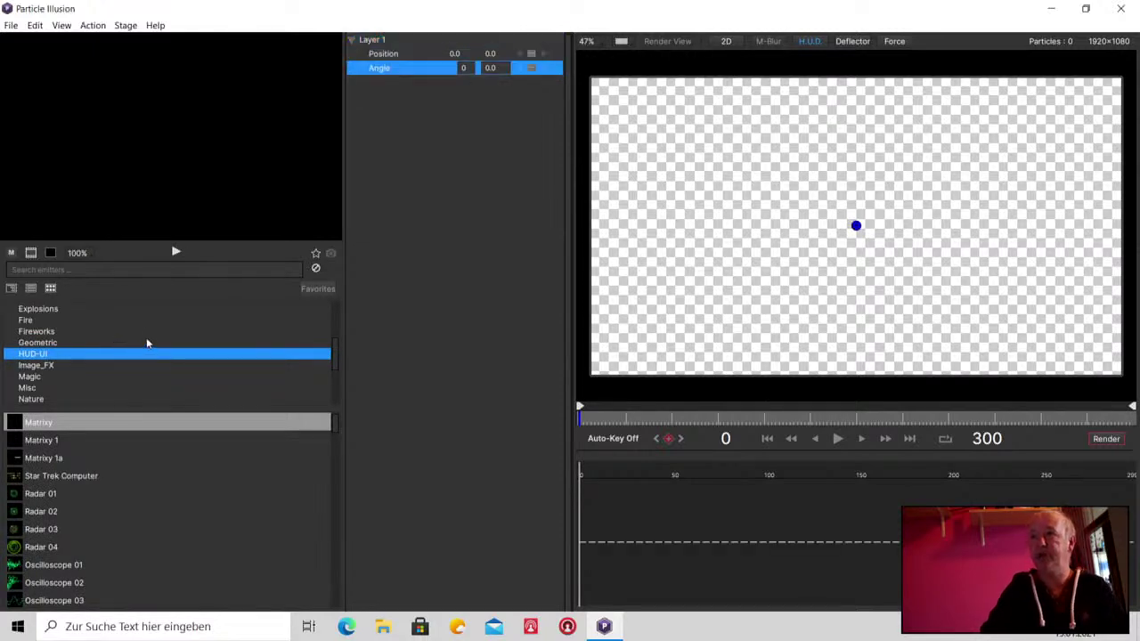
key(Up)
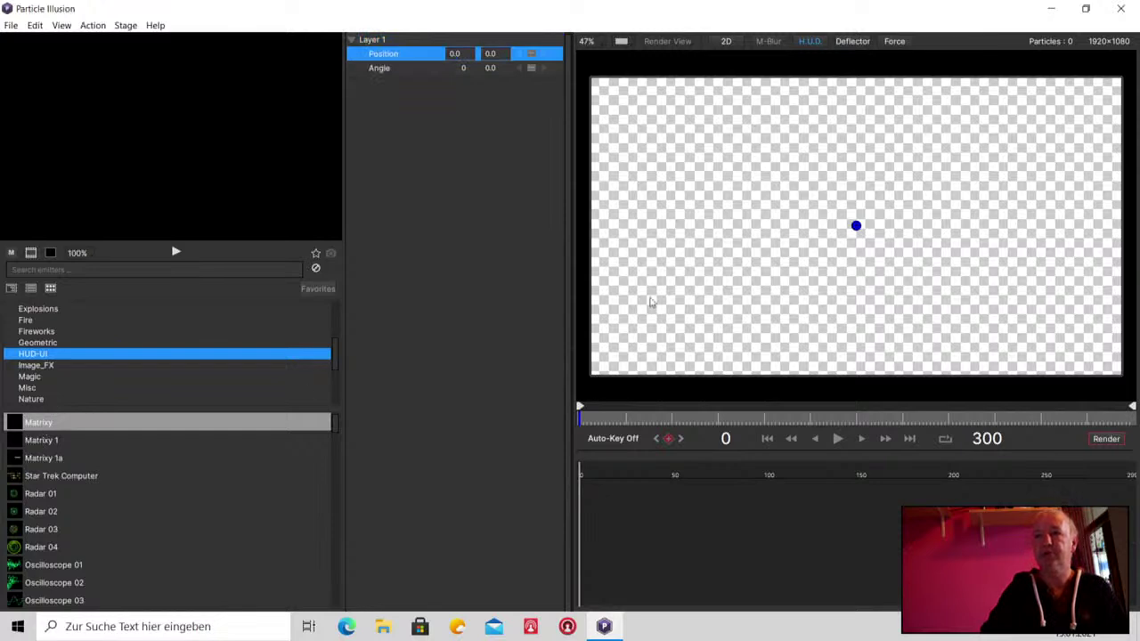
key(Up)
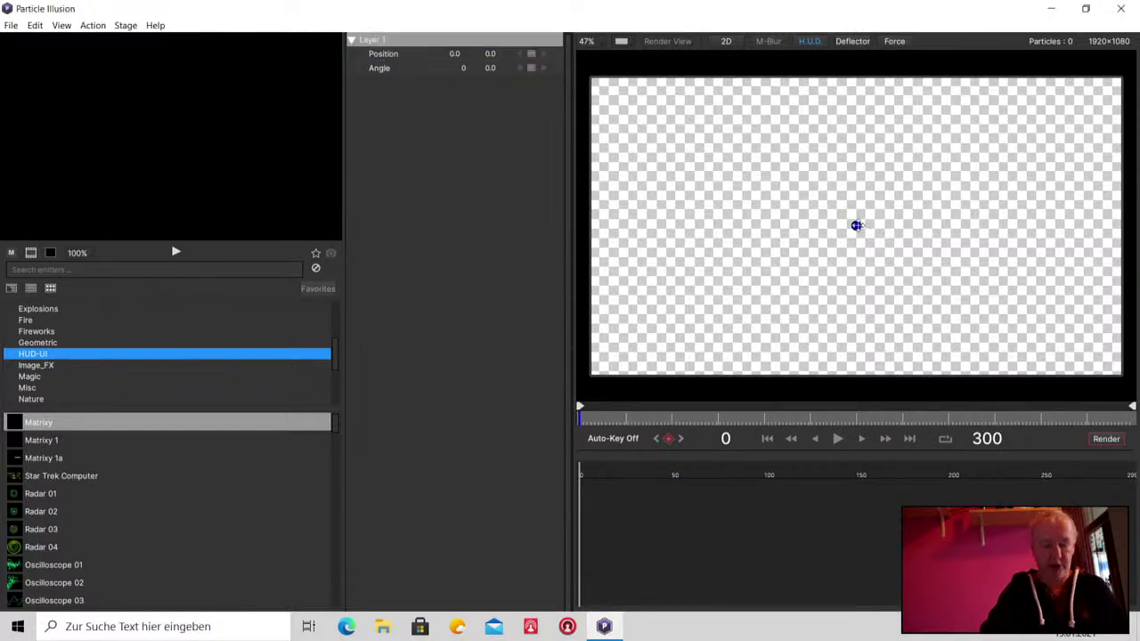
click(782, 256)
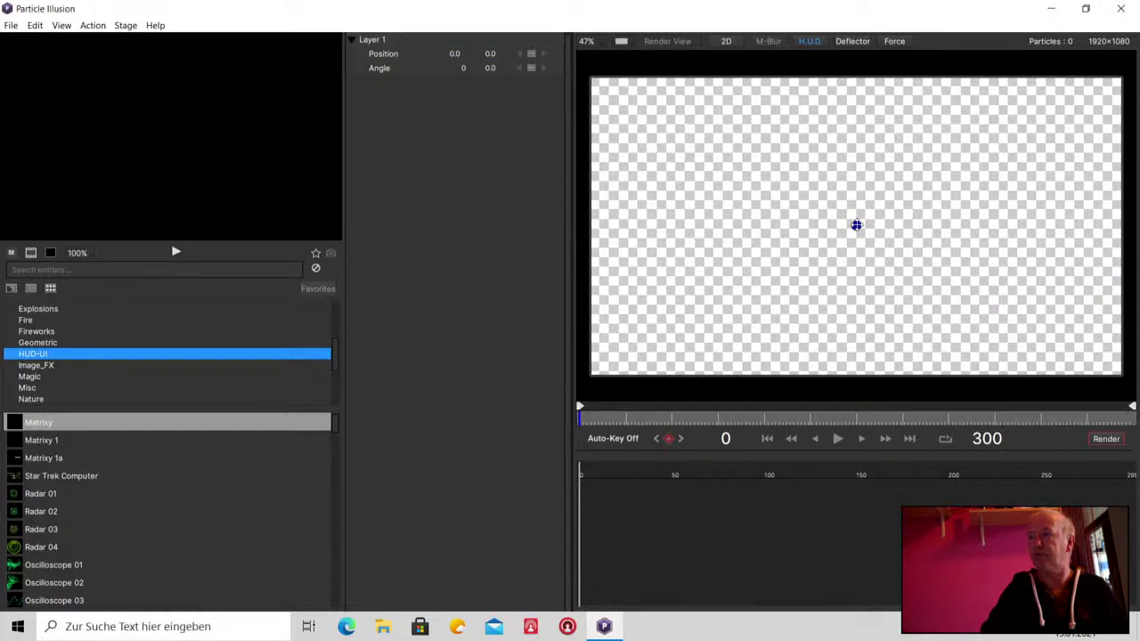
Preview Matrixy 1 and Matrixy 1a, then the Magic emitters down to shining light
click(46, 442)
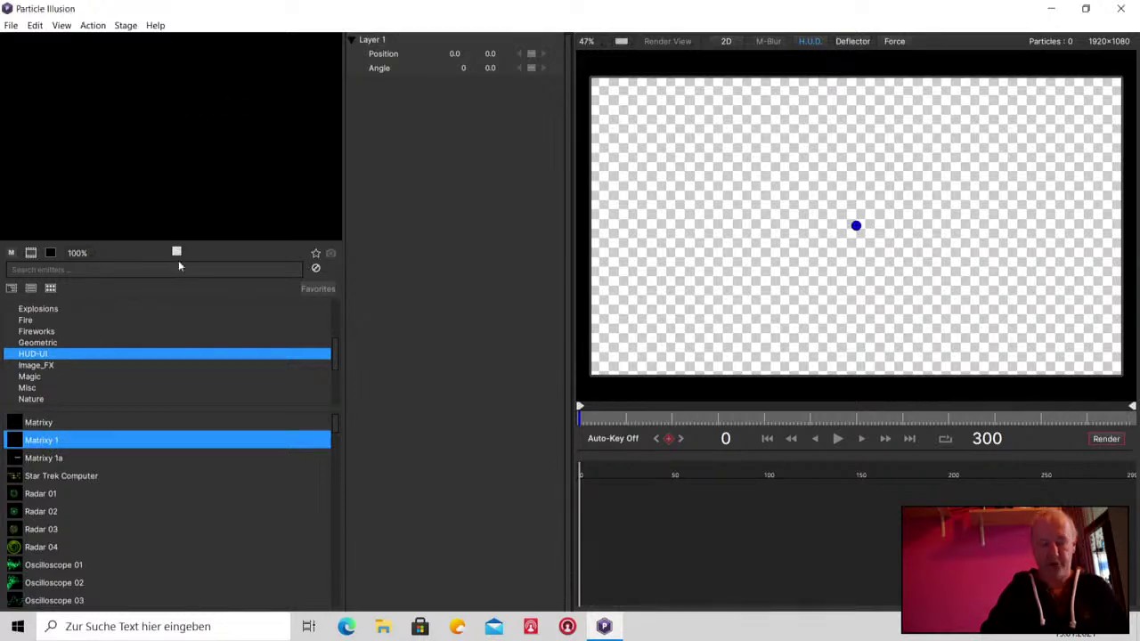
key(Down)
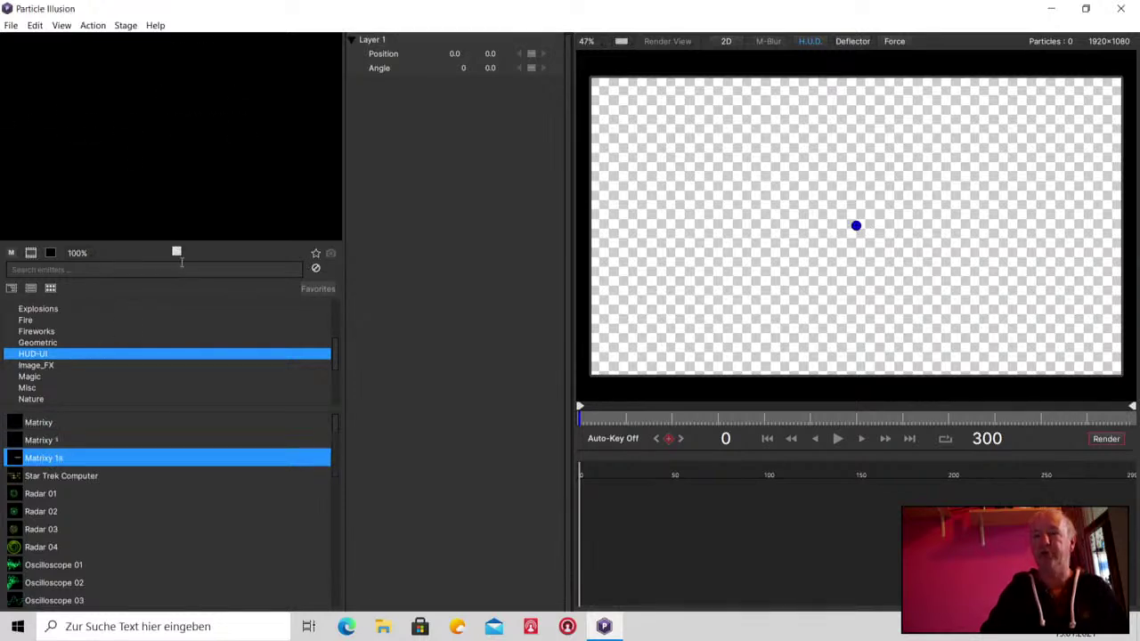
click(31, 378)
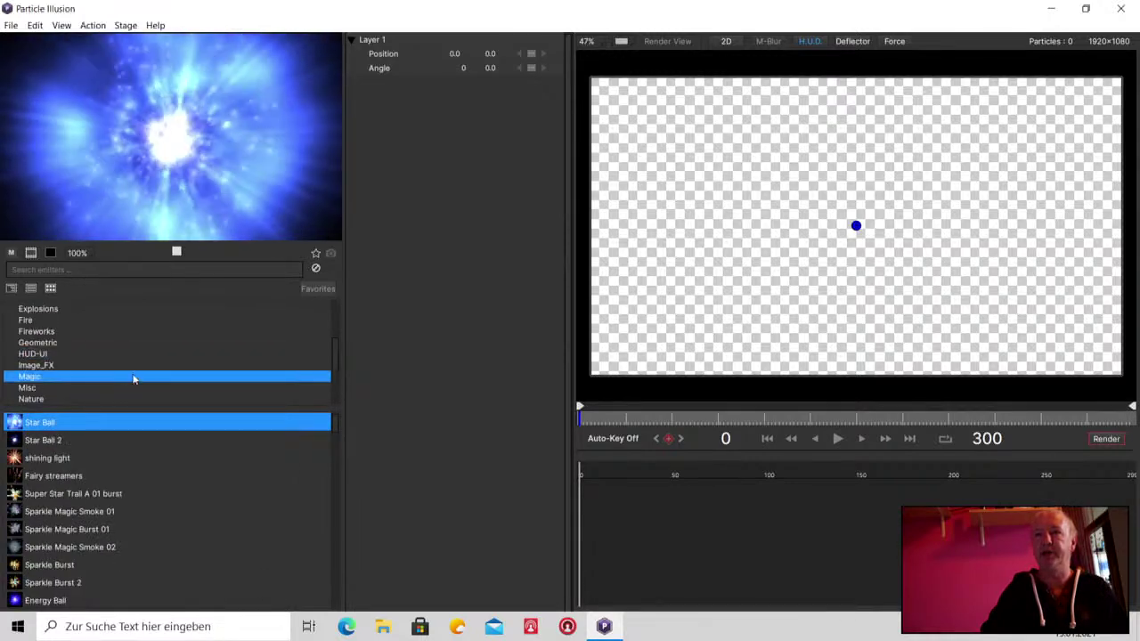
key(Down)
key(Down)
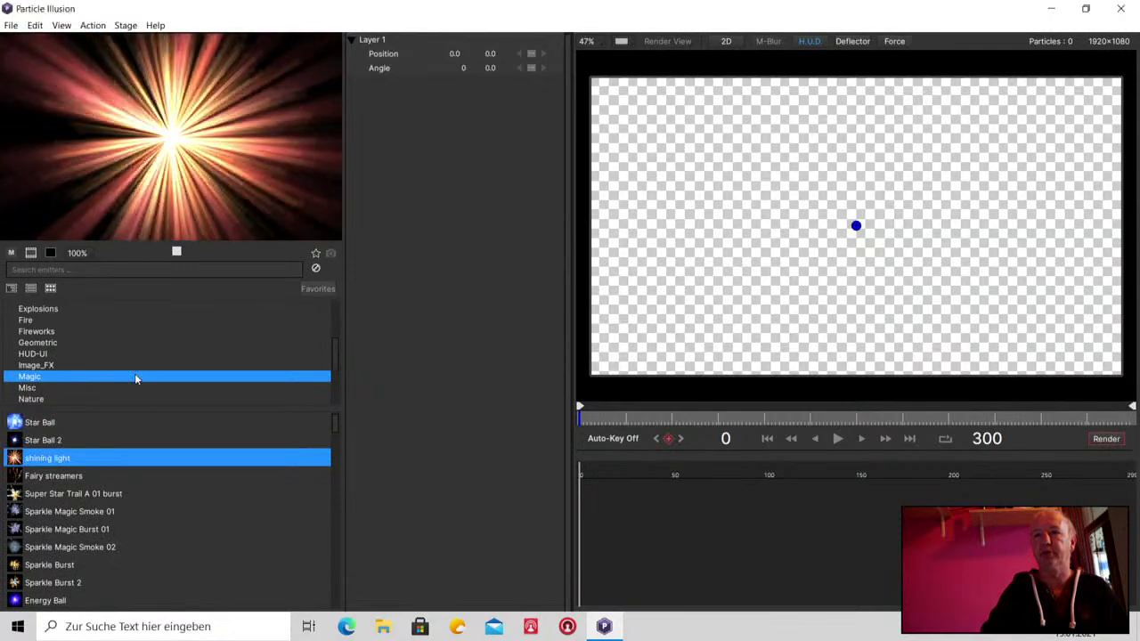
key(Down)
key(Down)
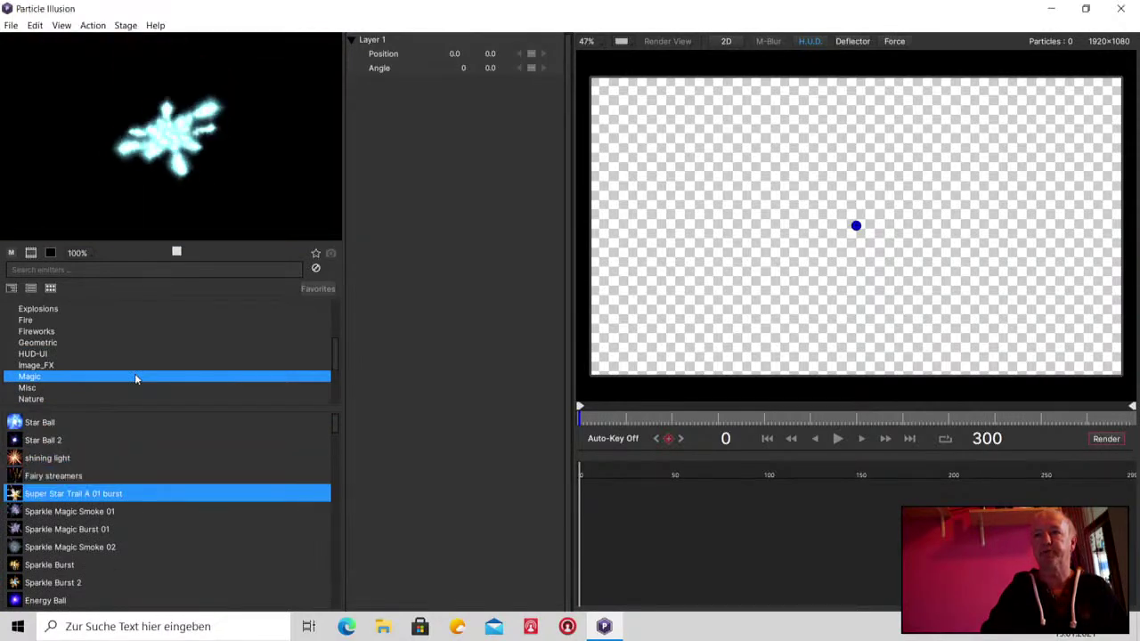
Set the stage to Composite over Black, stop playback and rewind to frame 0
click(627, 42)
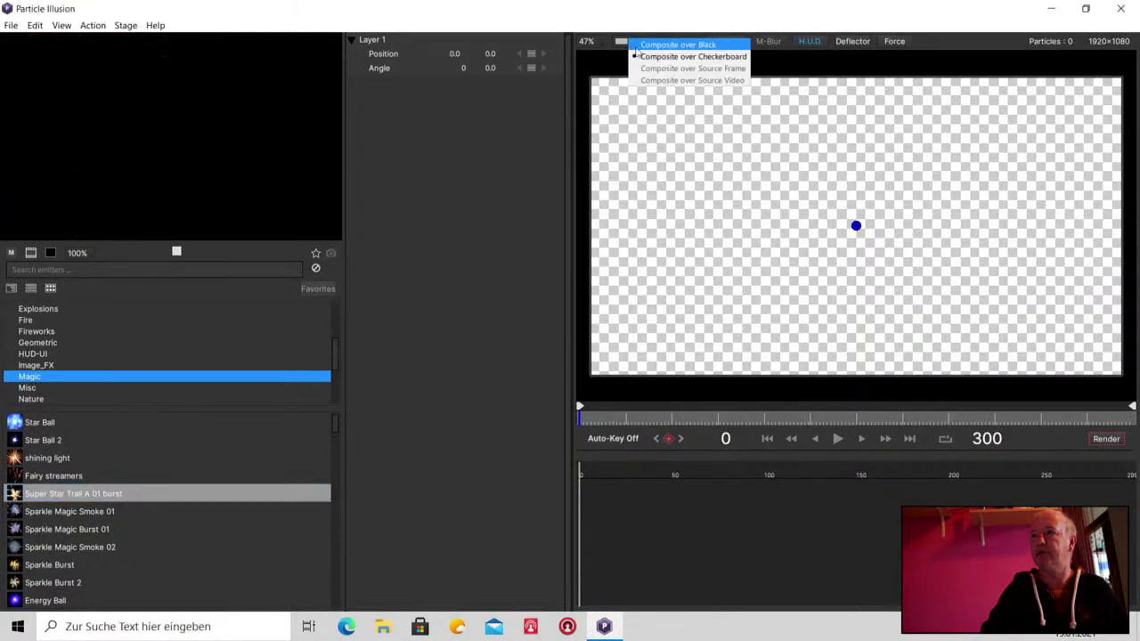
click(652, 47)
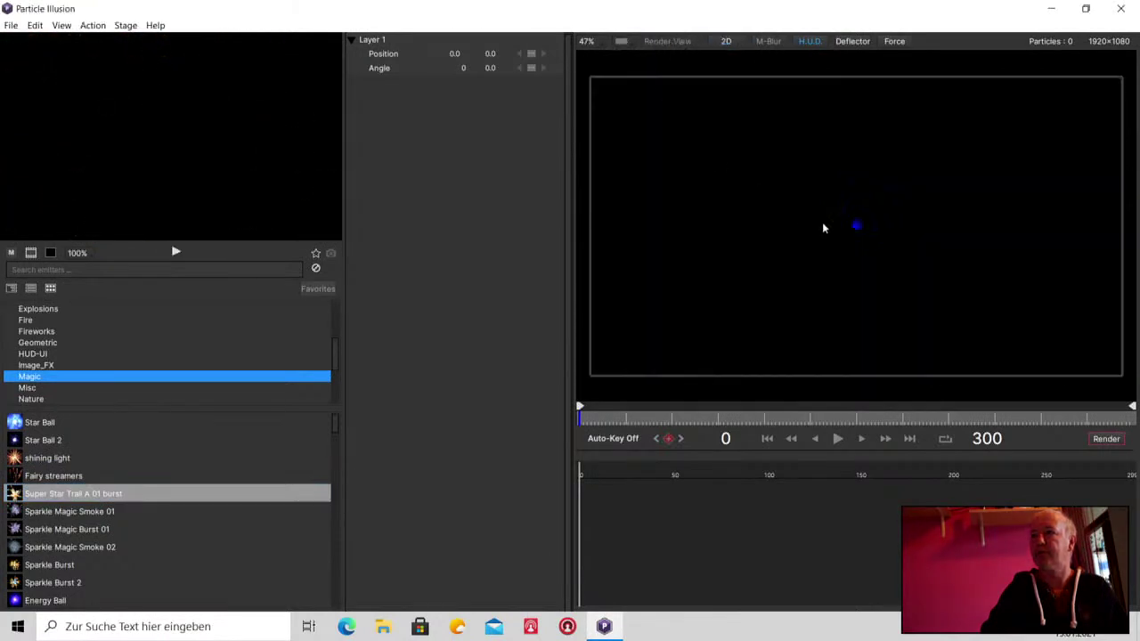
click(838, 440)
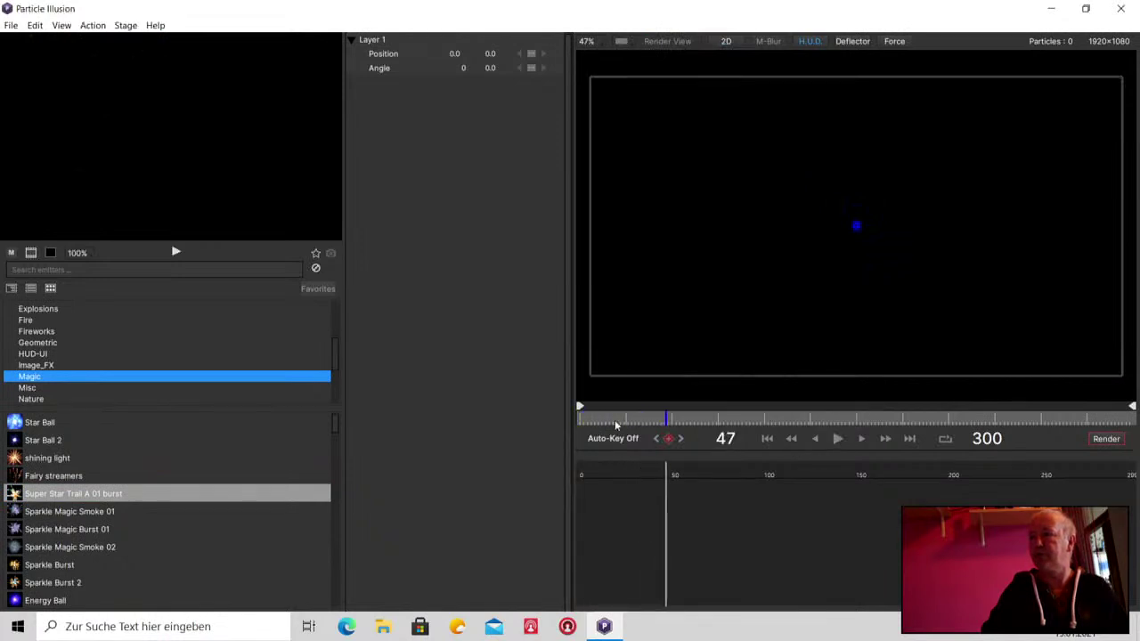
drag(666, 420, 534, 423)
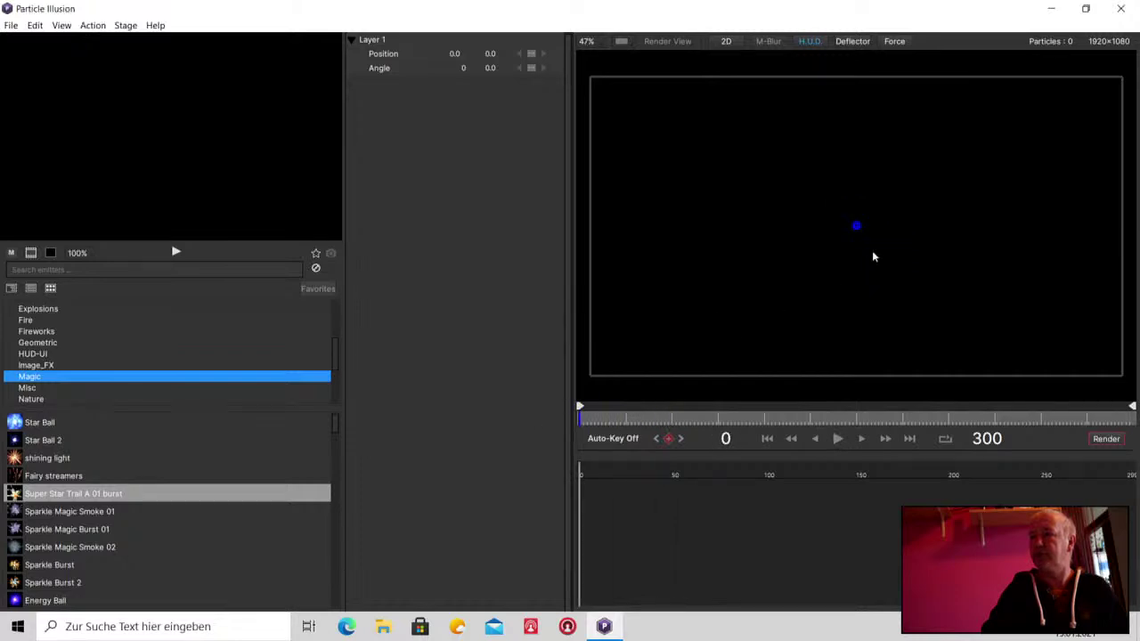
Add a shining light emitter to Layer 1 at -30.0, -166.9 and play from the first frame
click(855, 223)
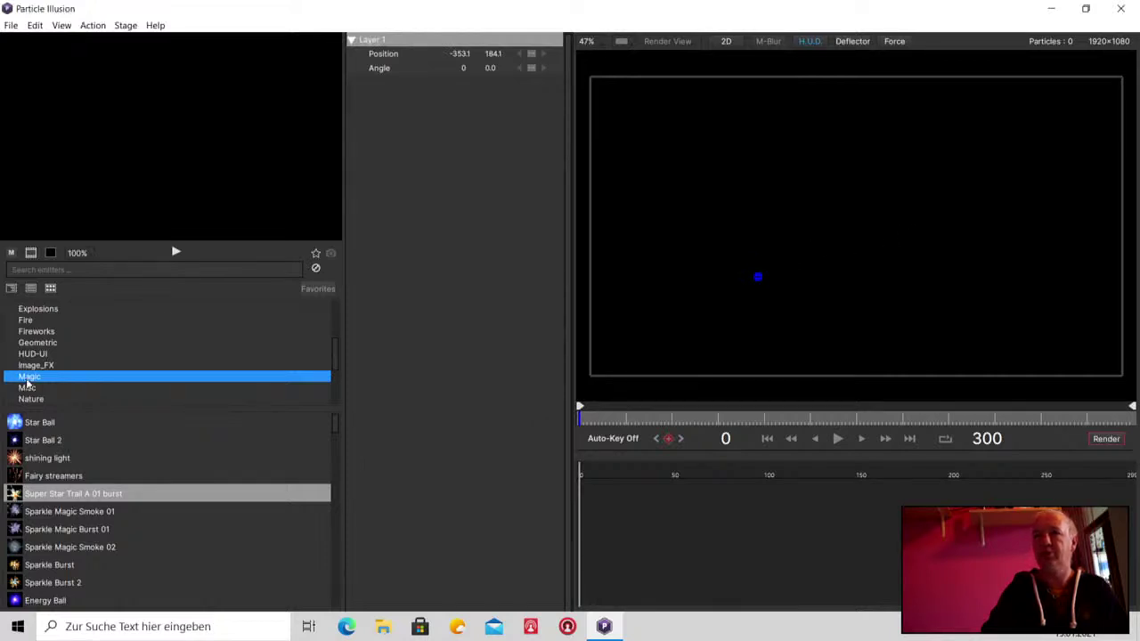
double_click(40, 461)
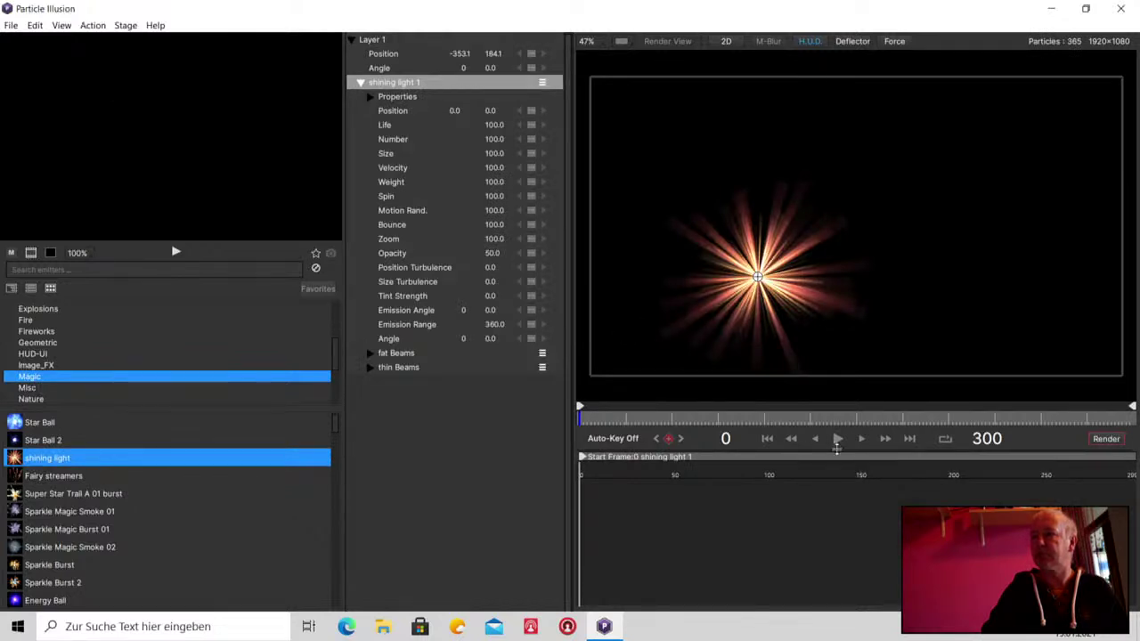
click(837, 440)
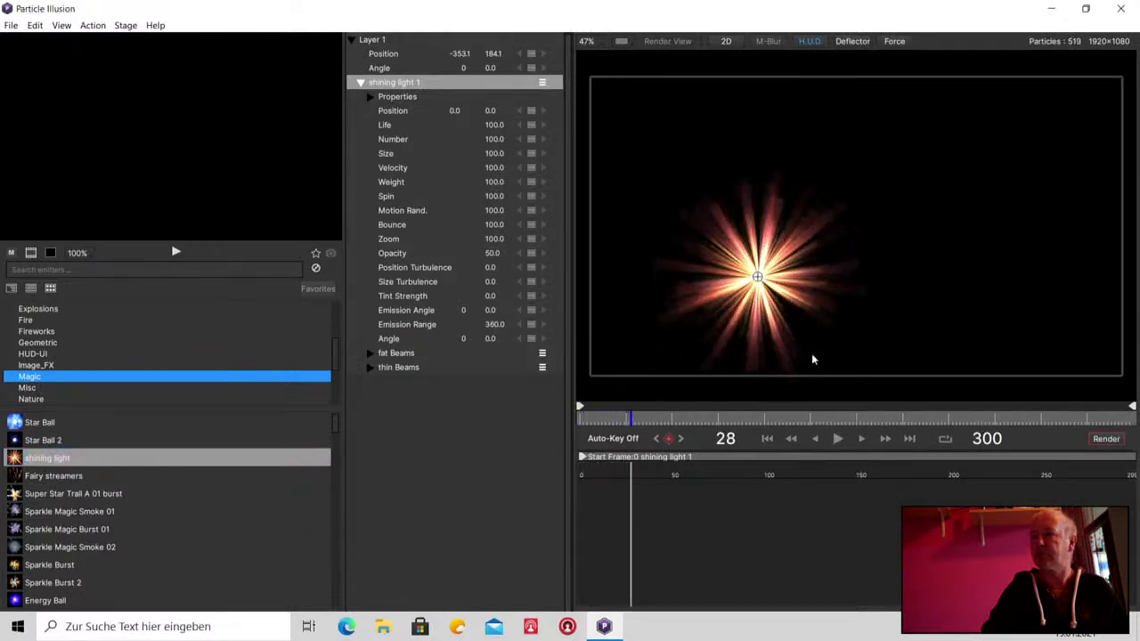
mouse_move(758, 277)
mouse_down()
mouse_move(933, 187)
mouse_move(988, 174)
mouse_up()
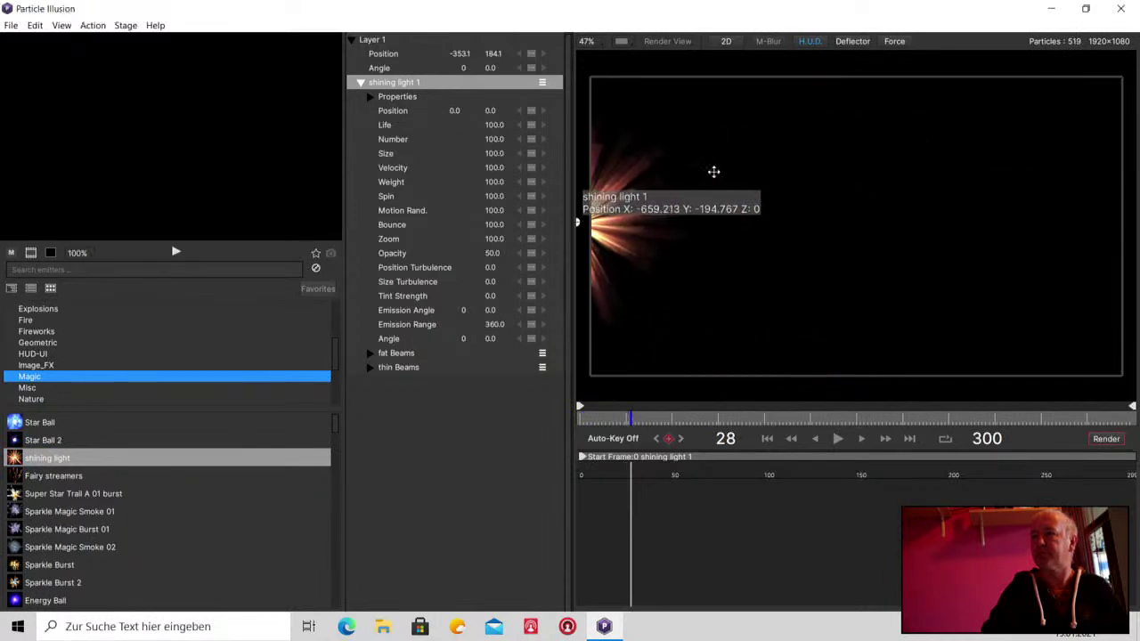
drag(988, 174, 846, 179)
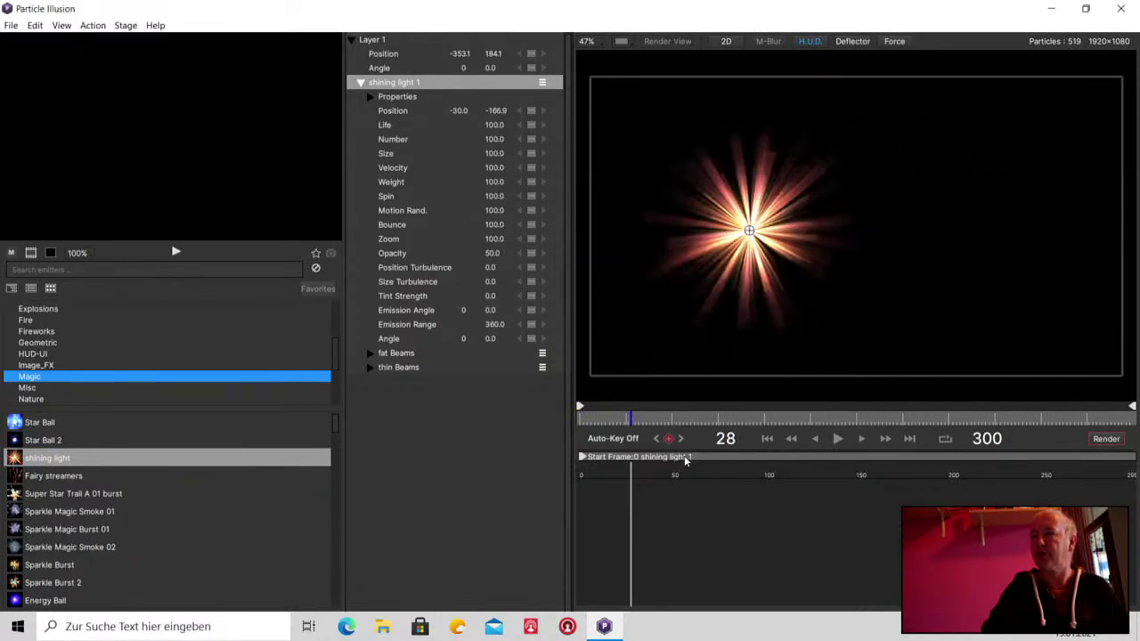
click(770, 438)
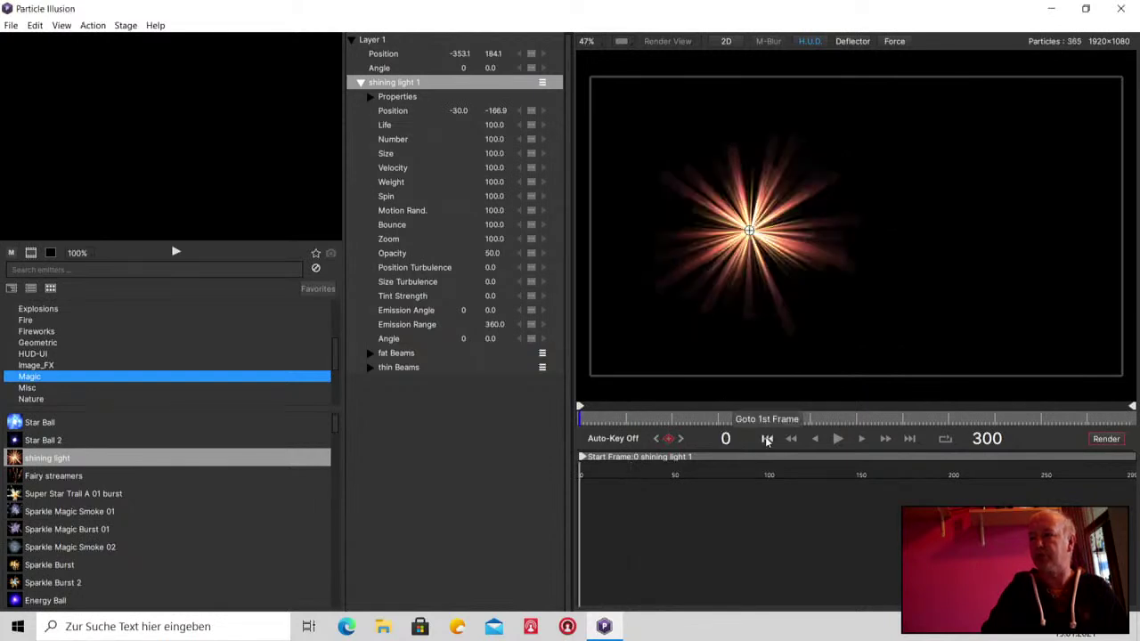
click(837, 439)
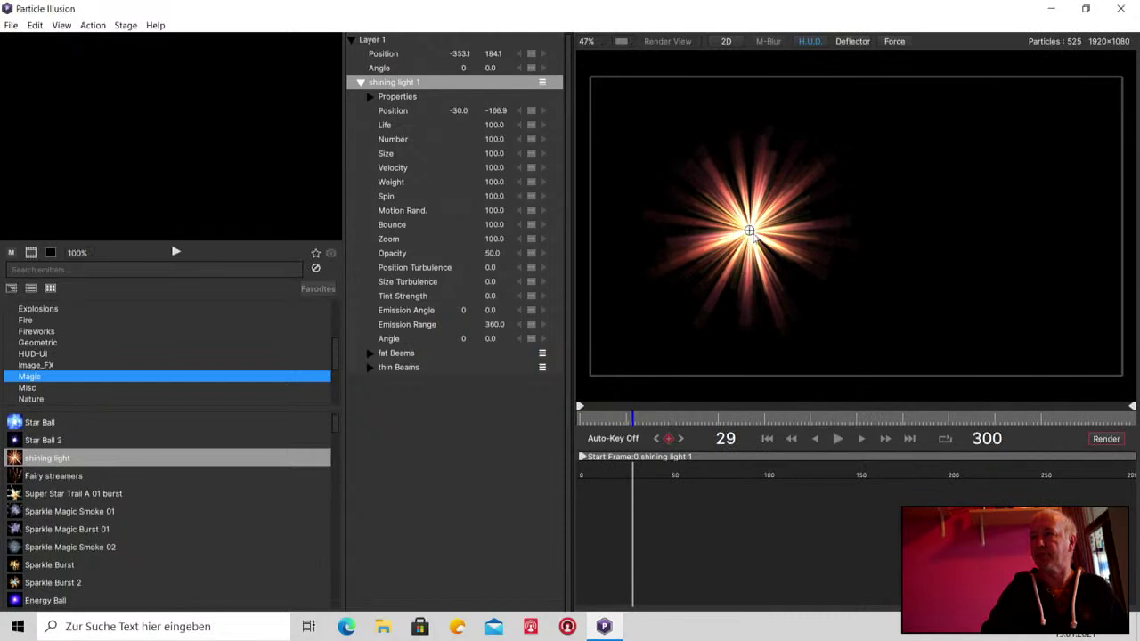
Delete the shining light emitter and preview Nature emitters Pouring Sand 01 (mb) and Tornado 01a
key(Delete)
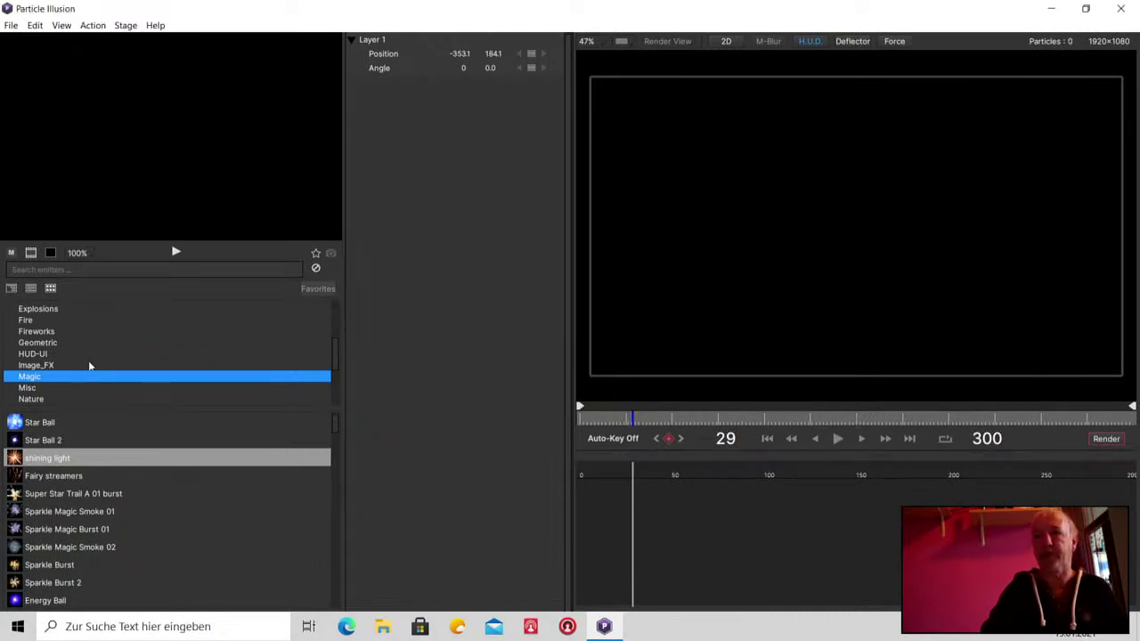
click(32, 399)
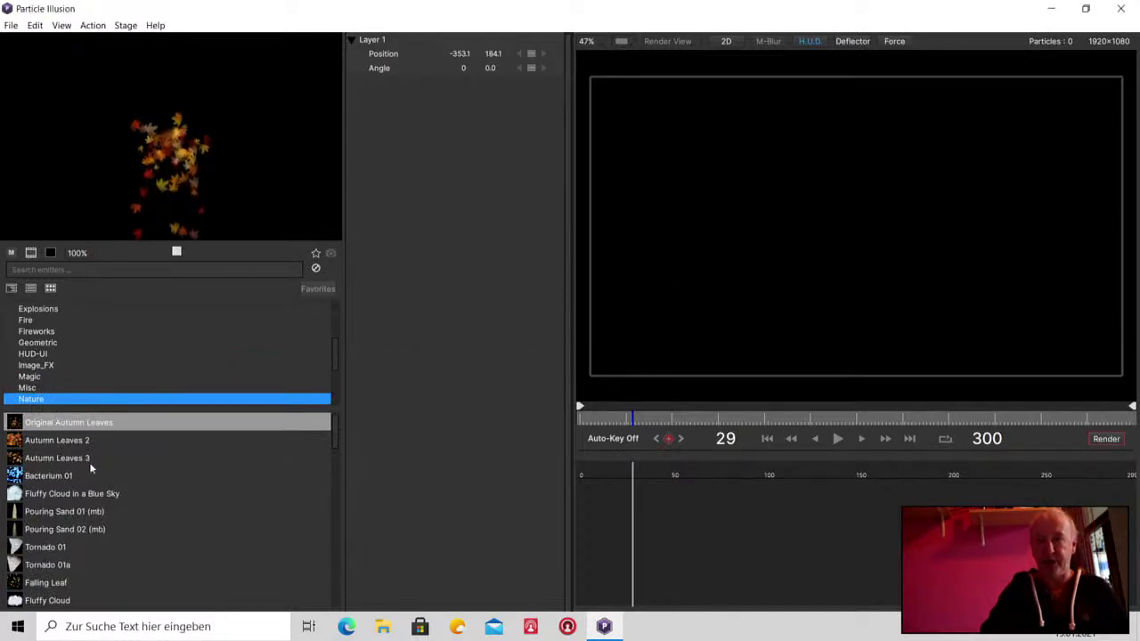
click(55, 511)
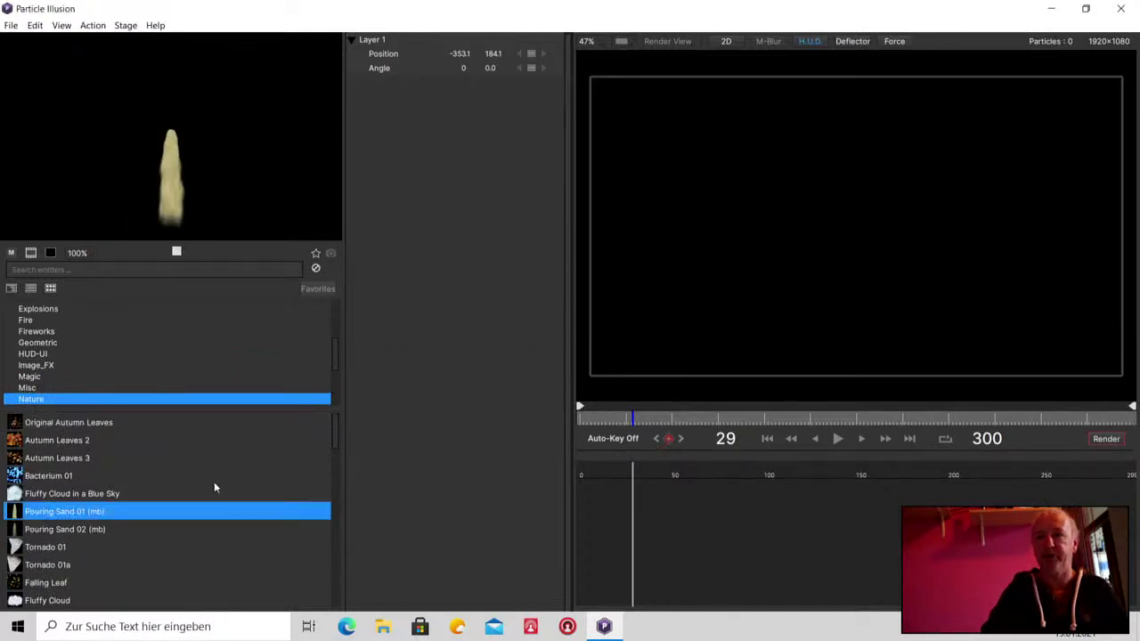
scroll(214, 482, down, 5)
scroll(129, 487, up, 2)
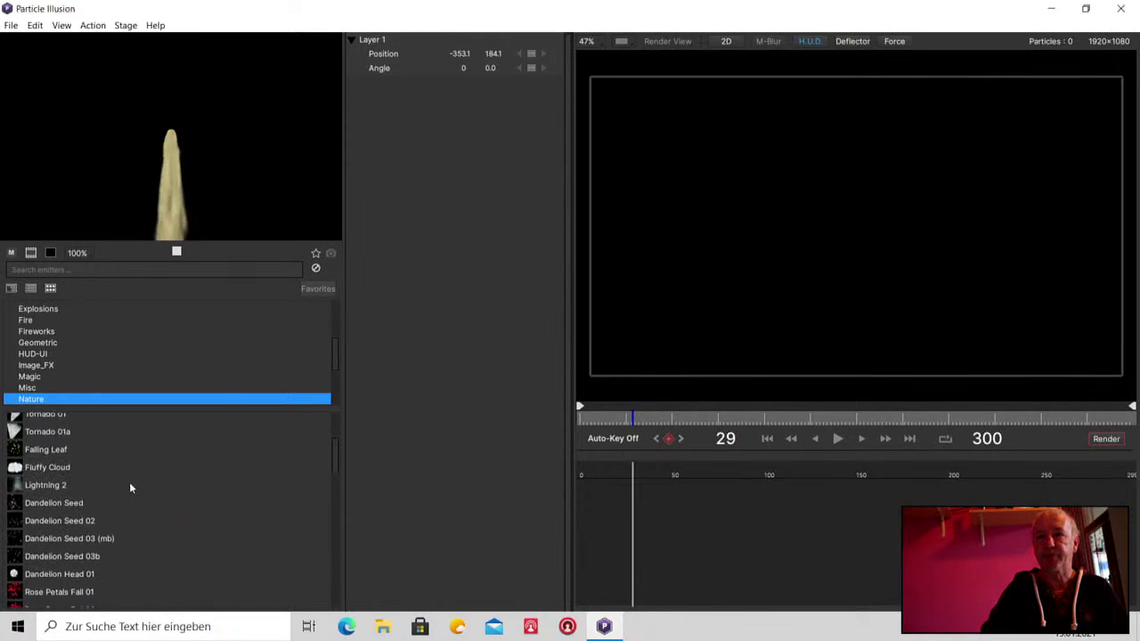
click(57, 439)
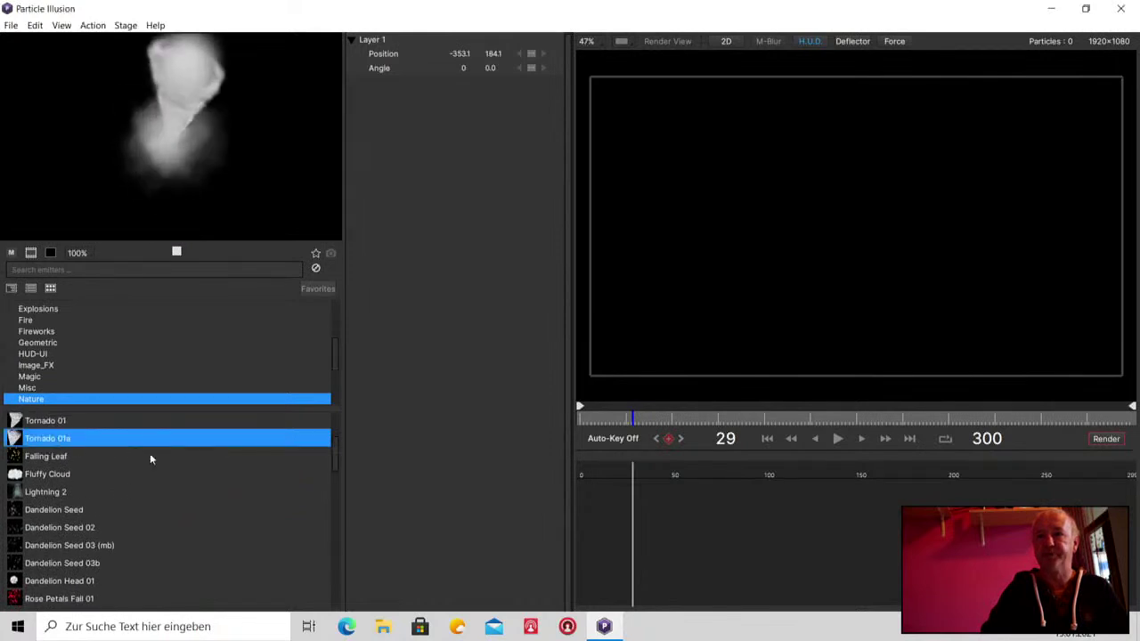
Preview Dandelion Head 01, Leaves with Daisies 01 and Leaves with Berries Grow 01
scroll(150, 453, down, 2)
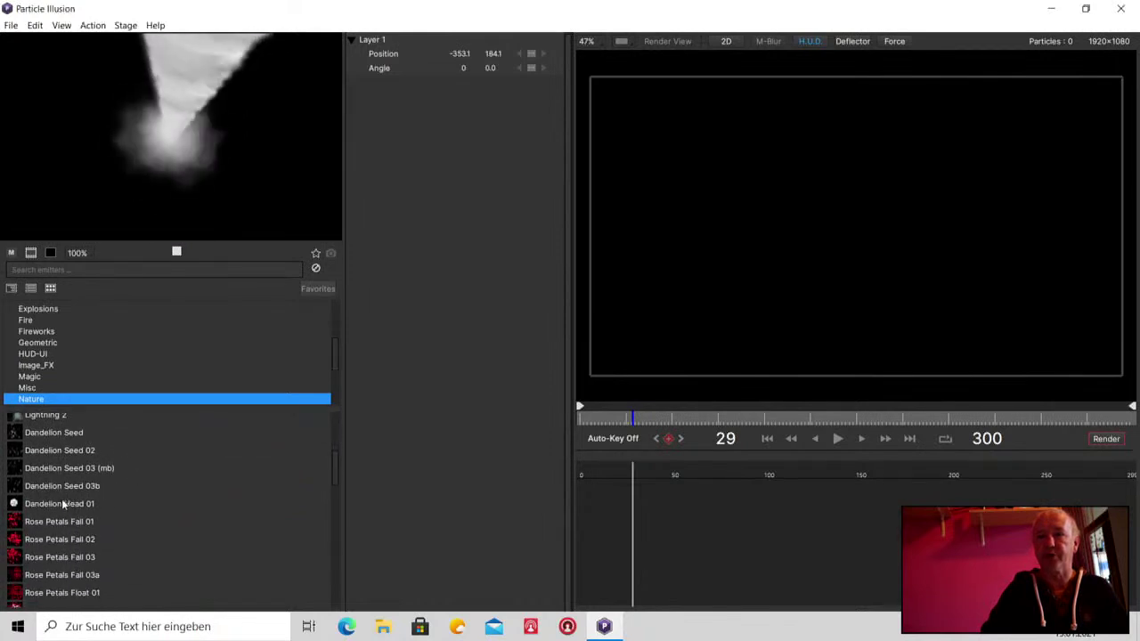
click(104, 504)
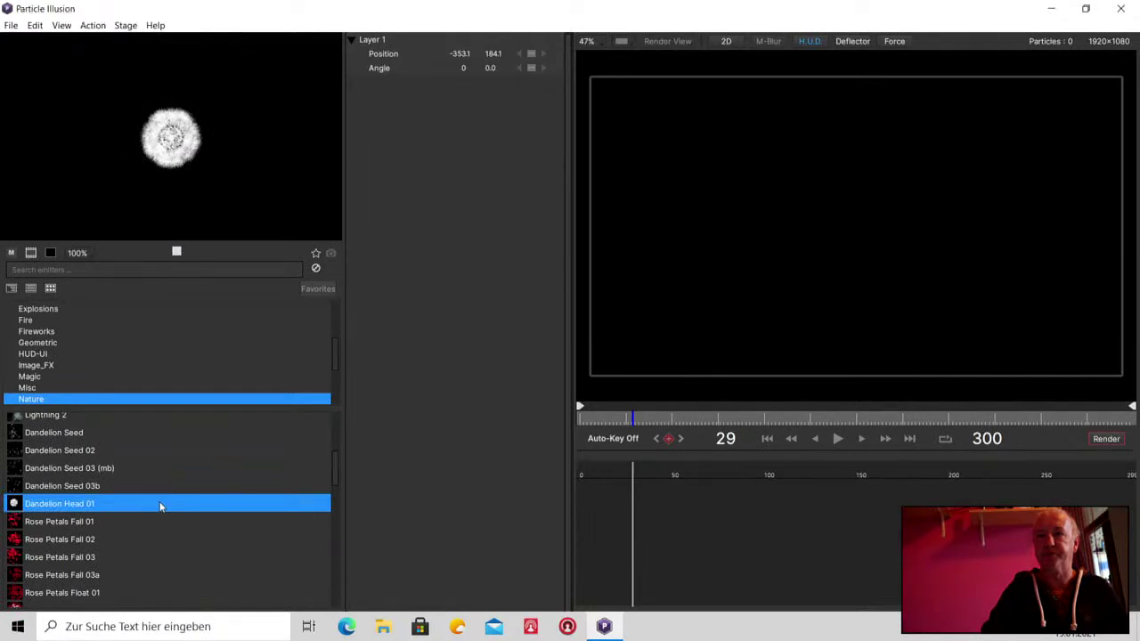
scroll(160, 505, down, 5)
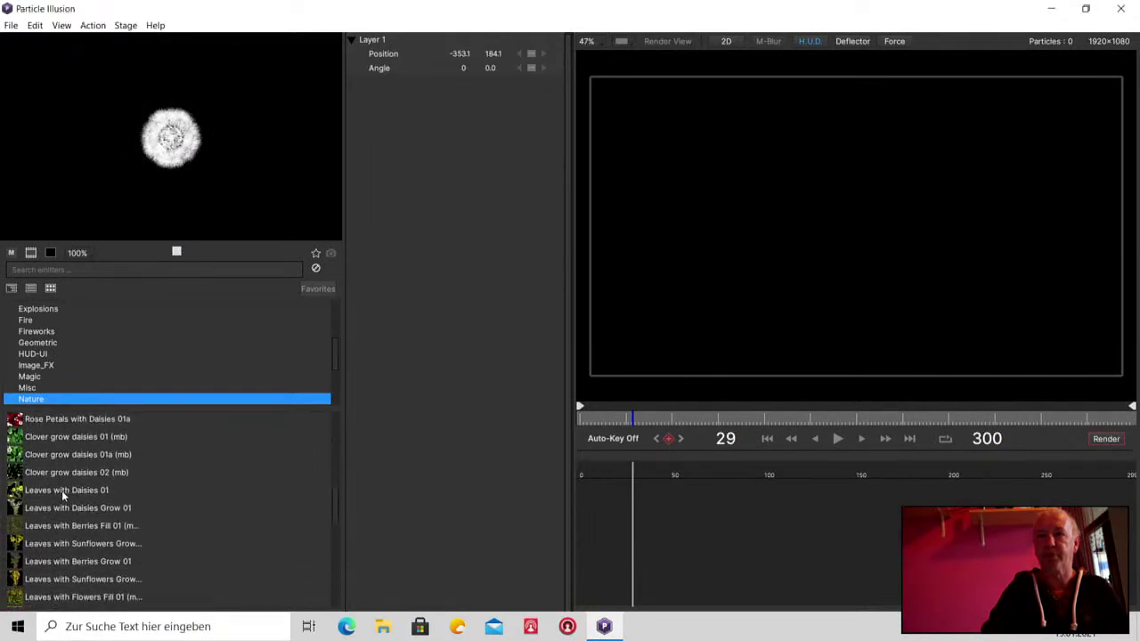
click(61, 490)
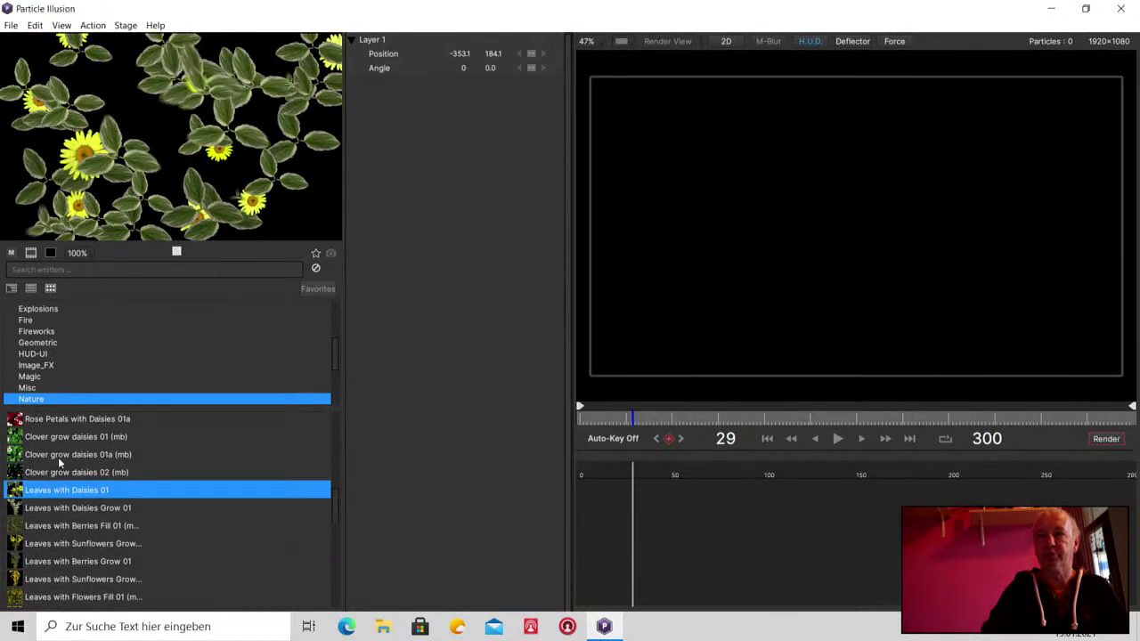
click(47, 562)
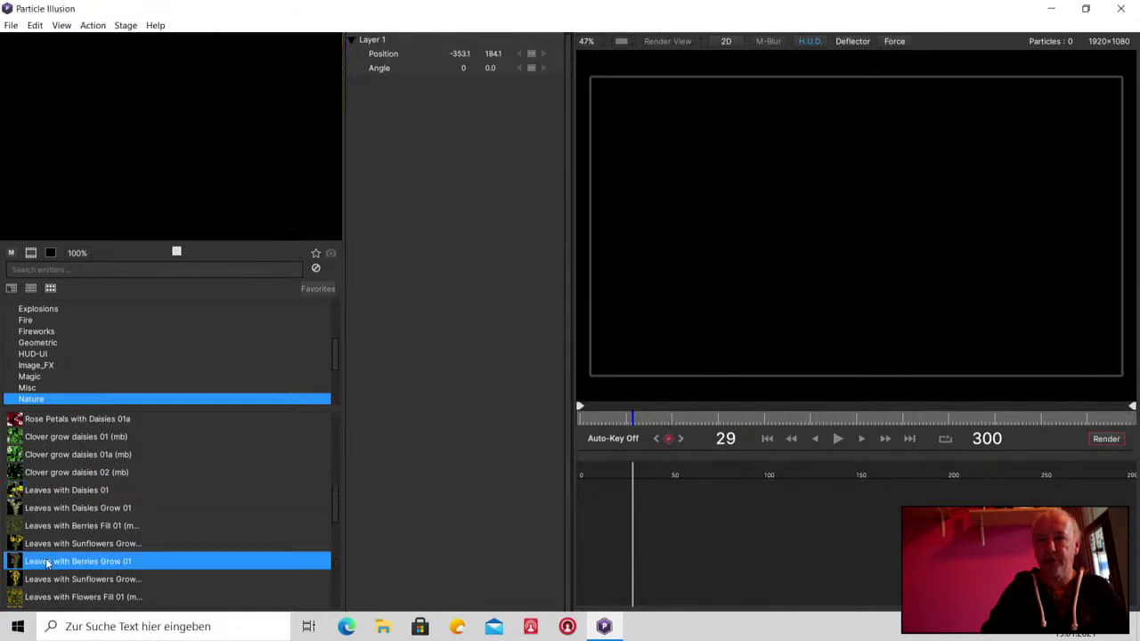
Place a Leaves with Berries Grow 01 emitter on Layer 1 at -419.5, 291.1, bottom-left
double_click(58, 559)
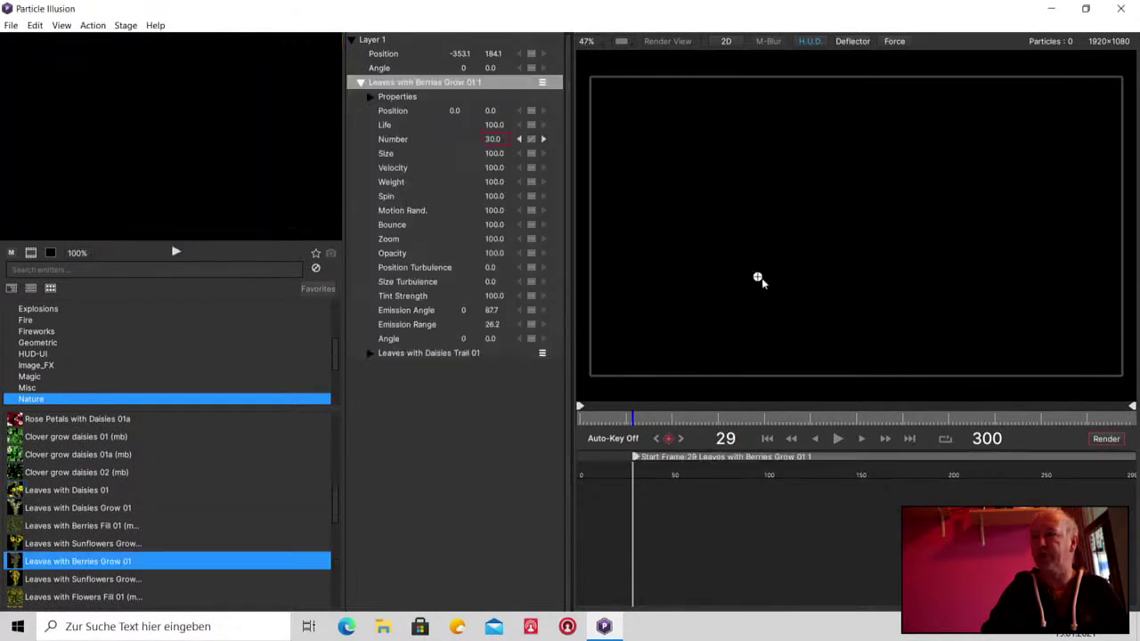
mouse_move(757, 278)
mouse_down()
mouse_move(702, 348)
mouse_move(753, 328)
mouse_move(763, 308)
mouse_up()
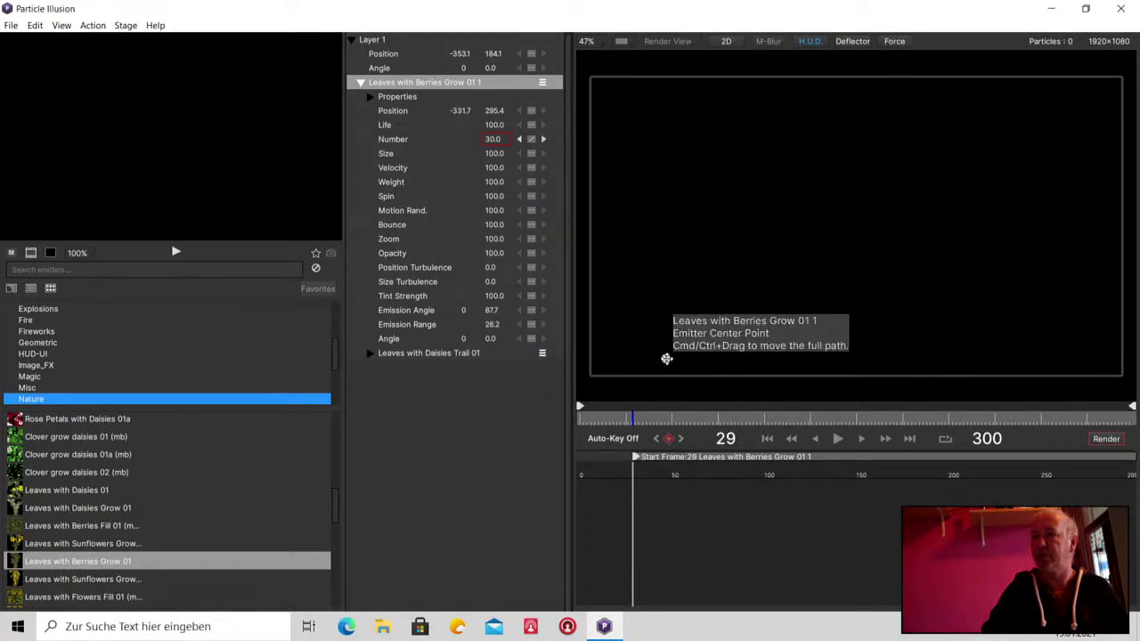
drag(666, 358, 803, 302)
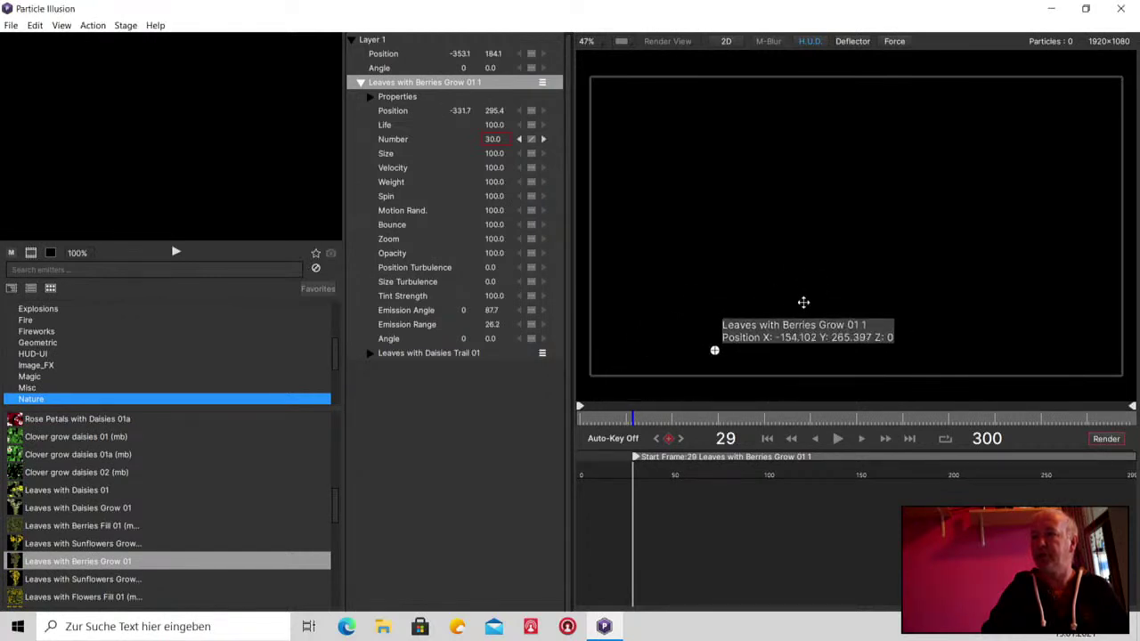
drag(803, 302, 764, 311)
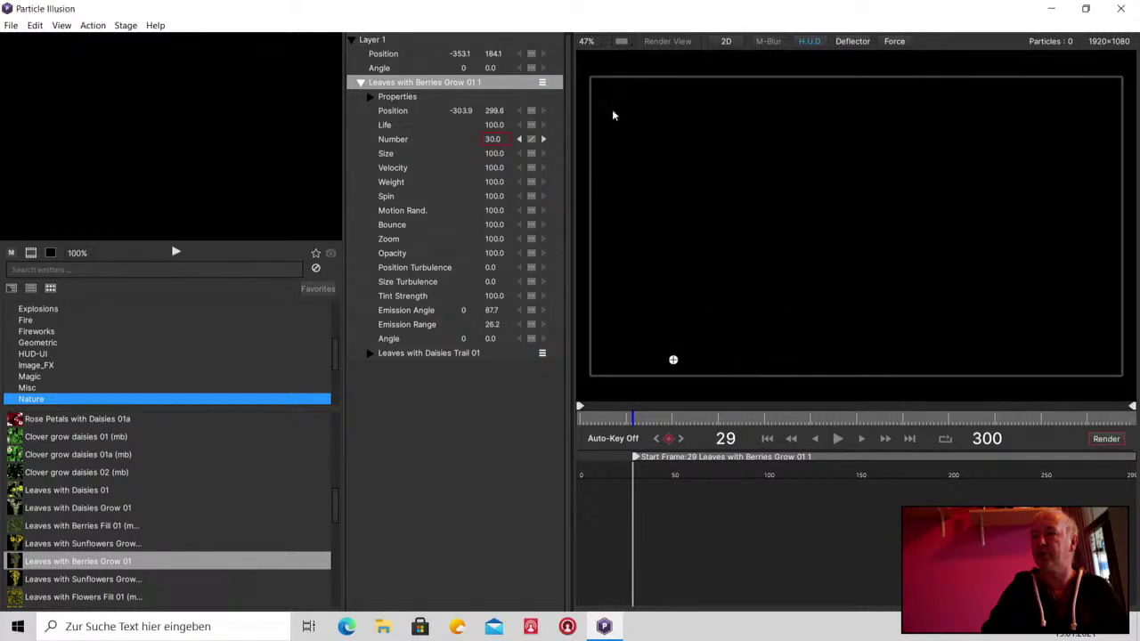
click(587, 41)
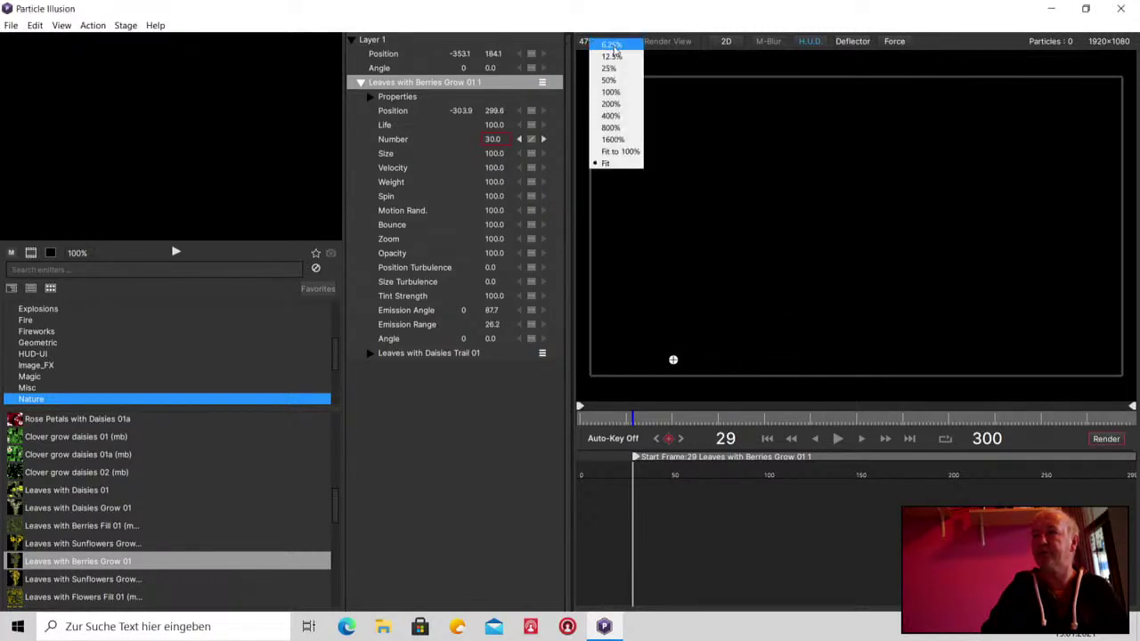
click(617, 92)
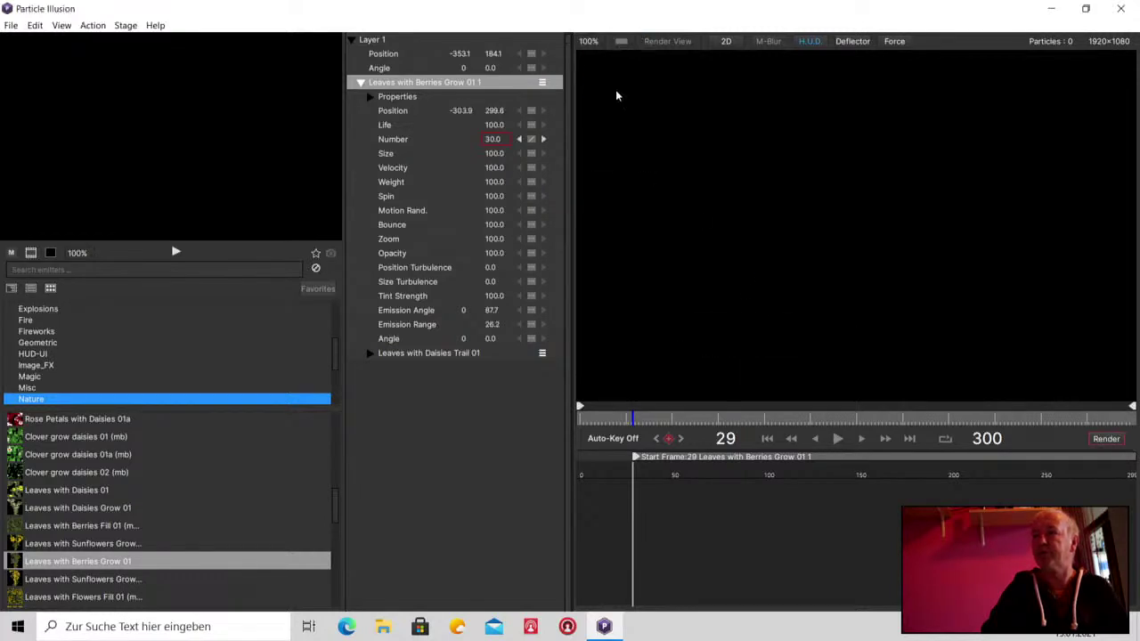
click(596, 42)
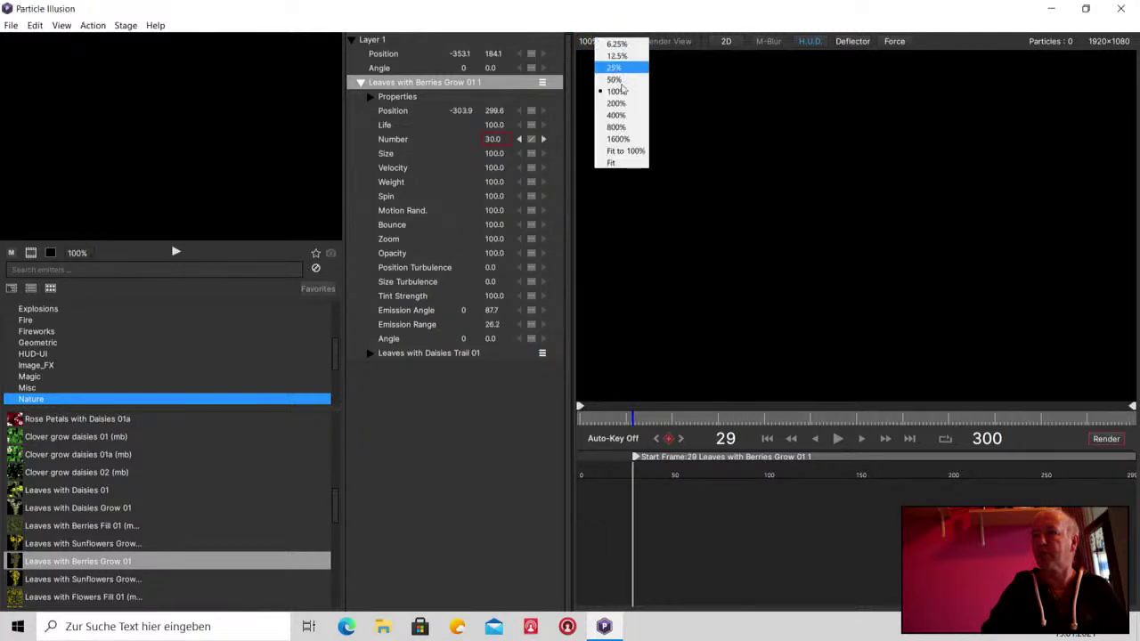
click(614, 163)
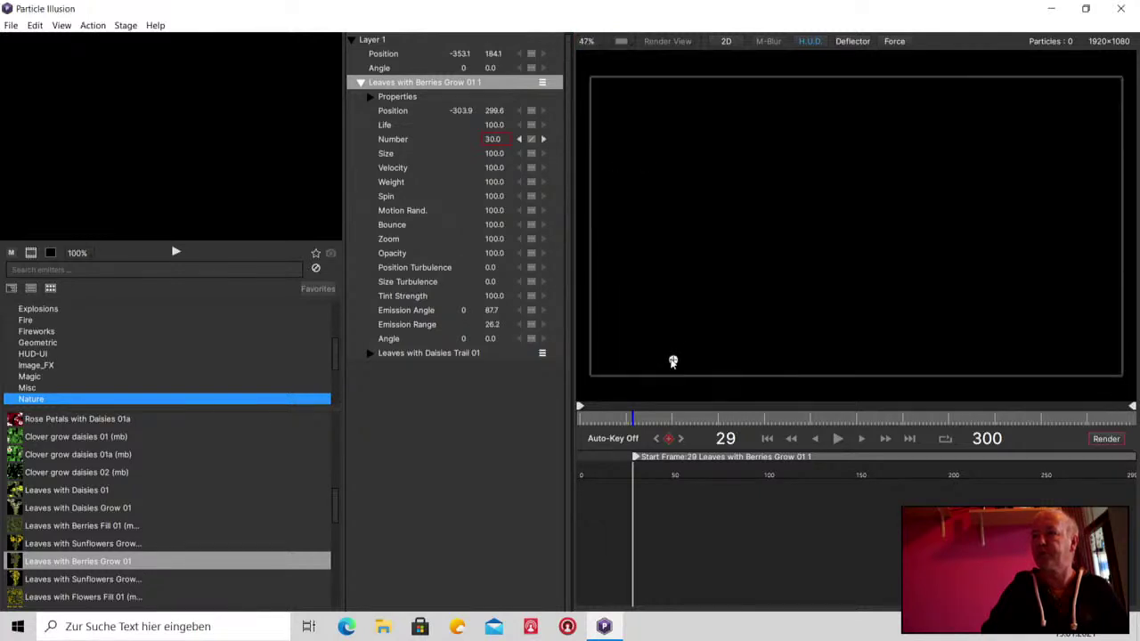
drag(674, 361, 826, 260)
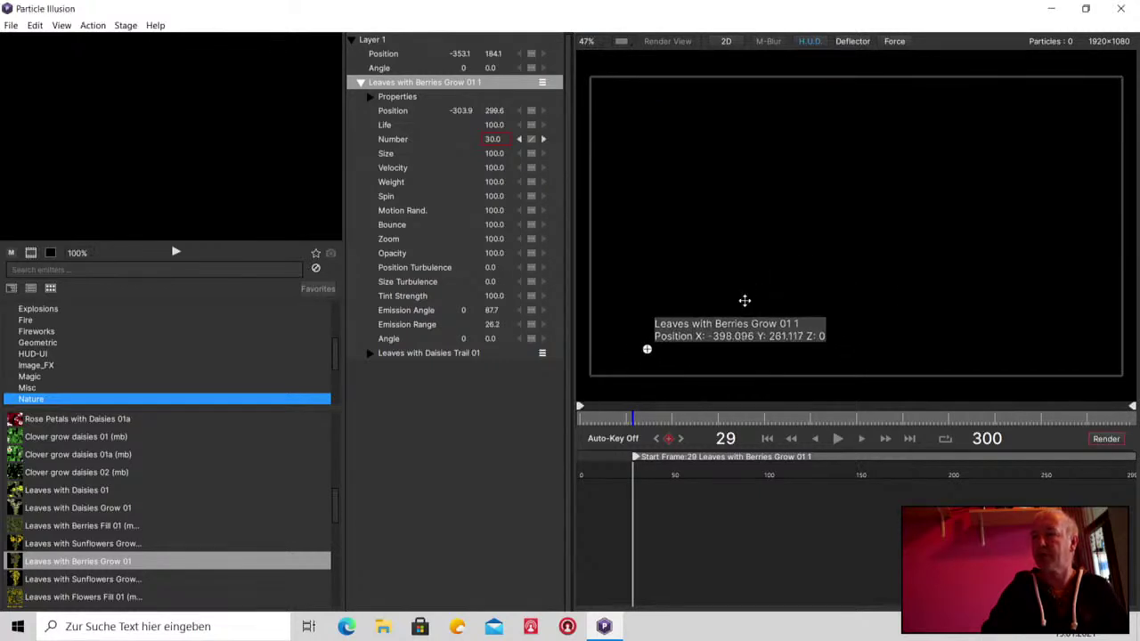
drag(825, 260, 741, 308)
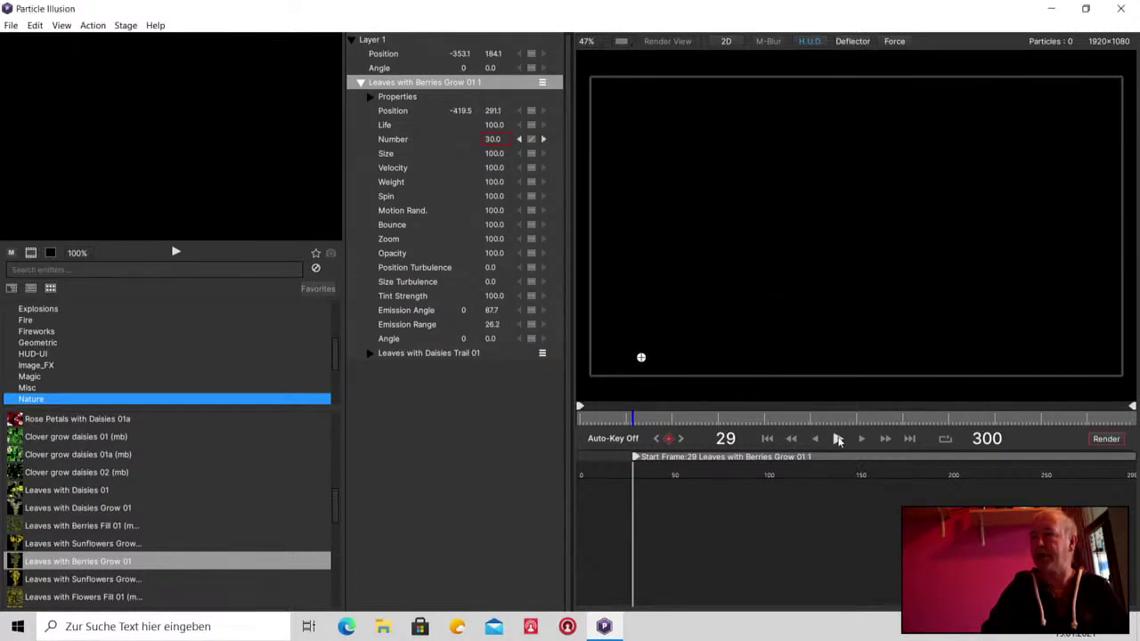
Play the growth animation and drag the berry emitter's Velocity down to 59.0
click(838, 440)
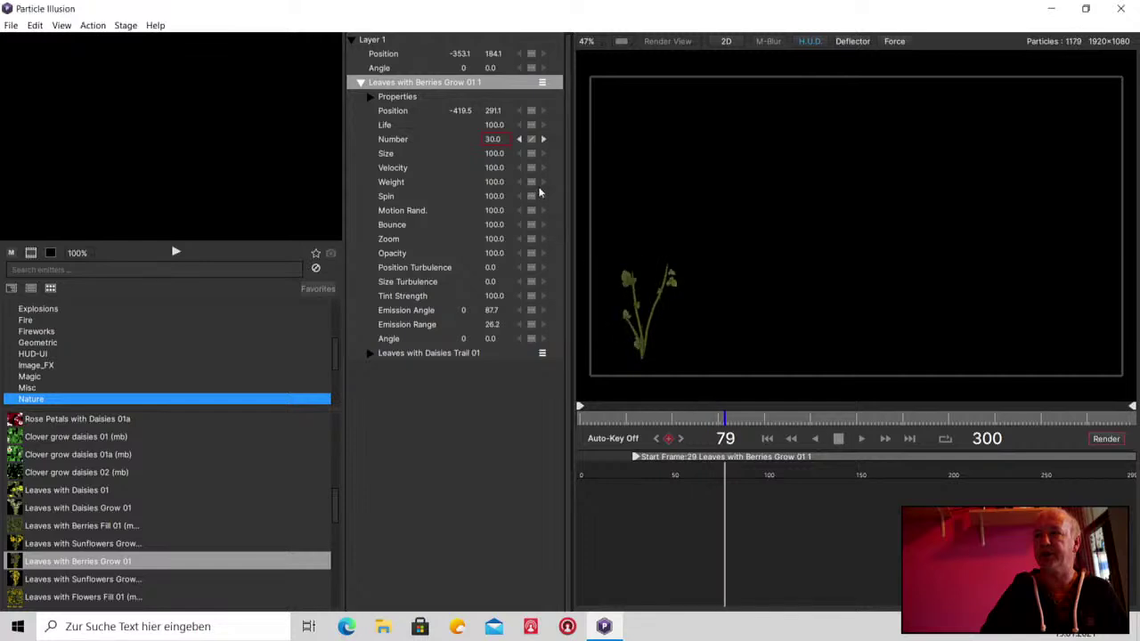
click(494, 168)
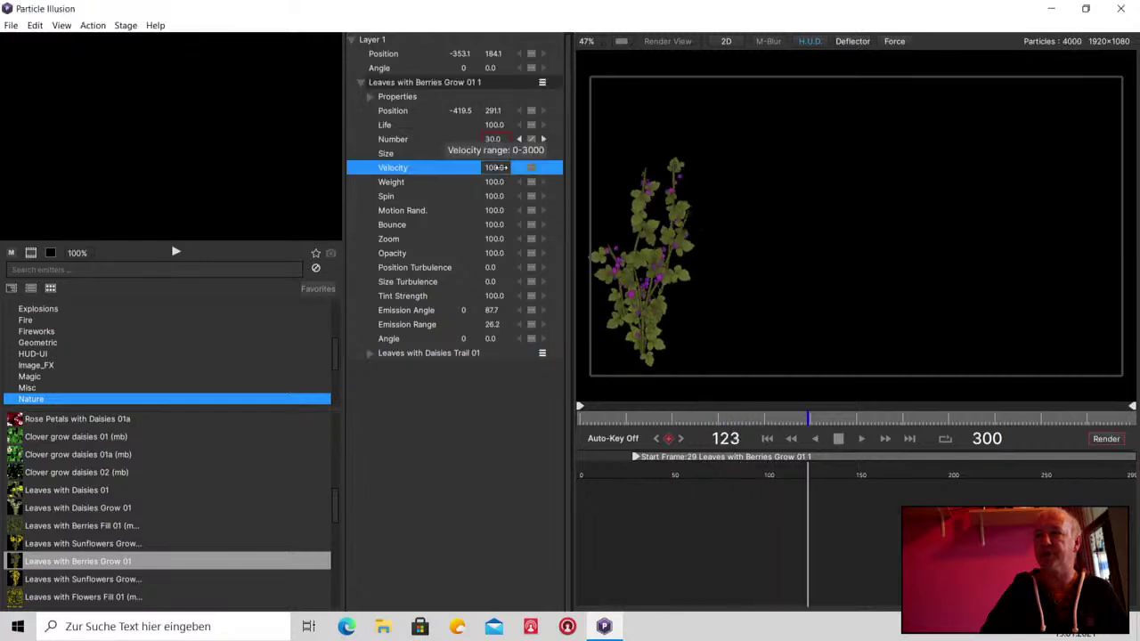
drag(492, 167, 476, 166)
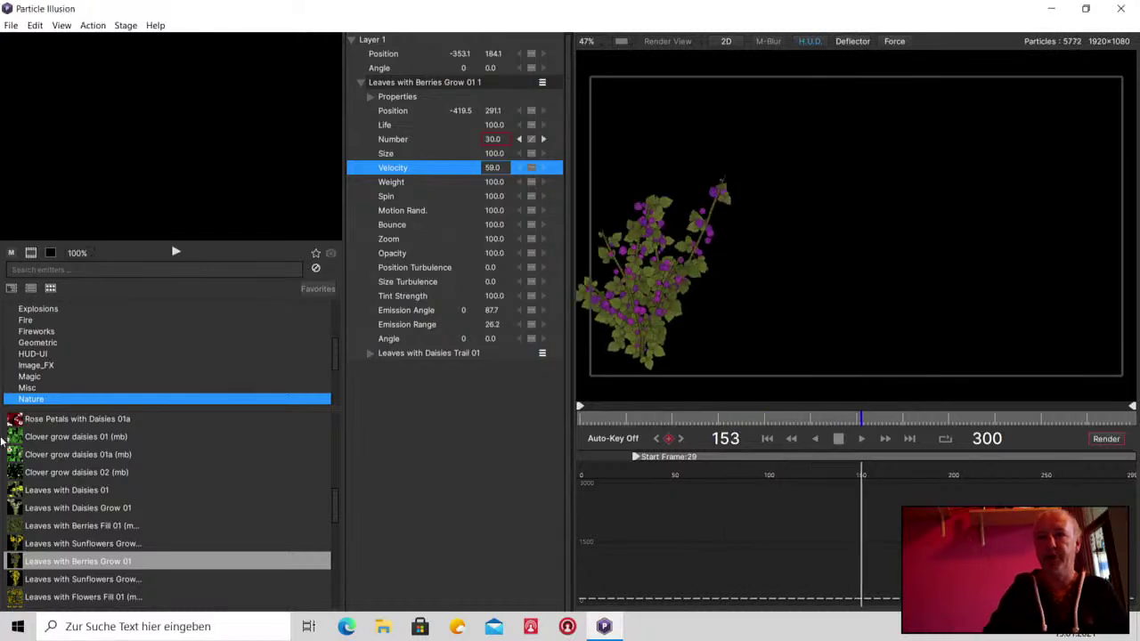
Add a Leaves with Sunflowers Grow 02 emitter starting at frame 181 and stop playback
double_click(69, 580)
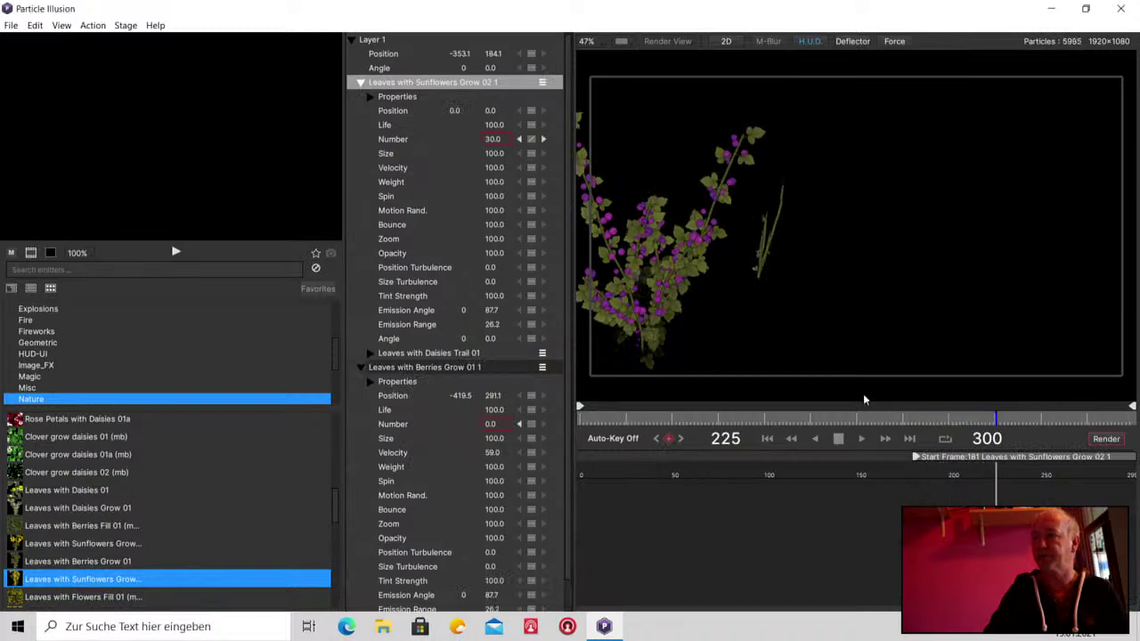
click(839, 440)
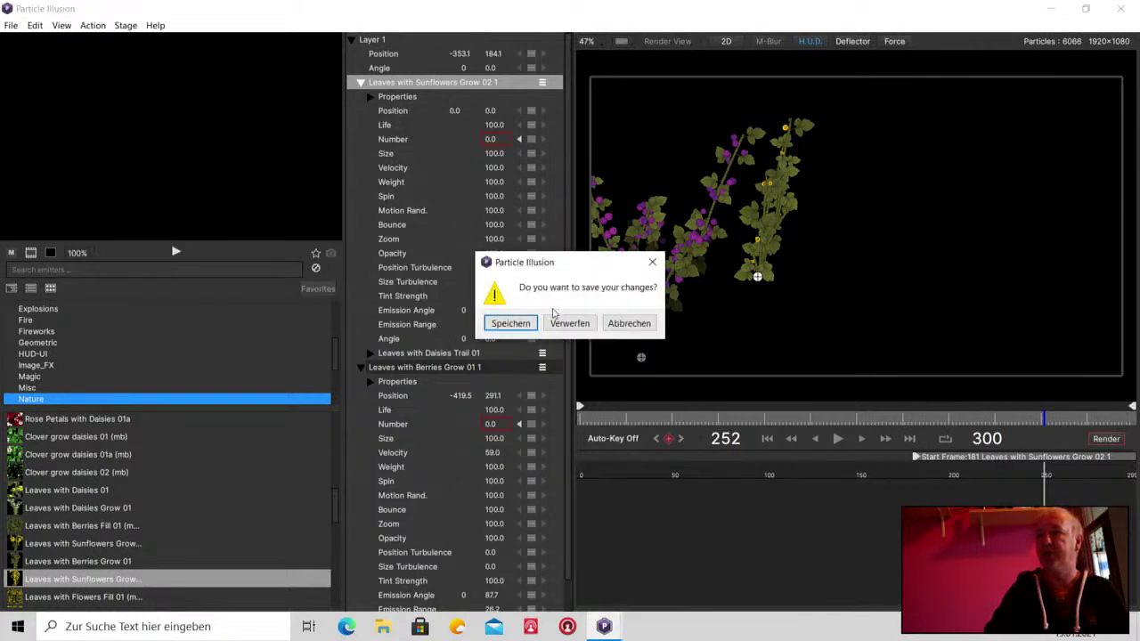
Discard Particle Illusion's changes and open the VidiU page at 192.168.1.100 in Edge
click(569, 323)
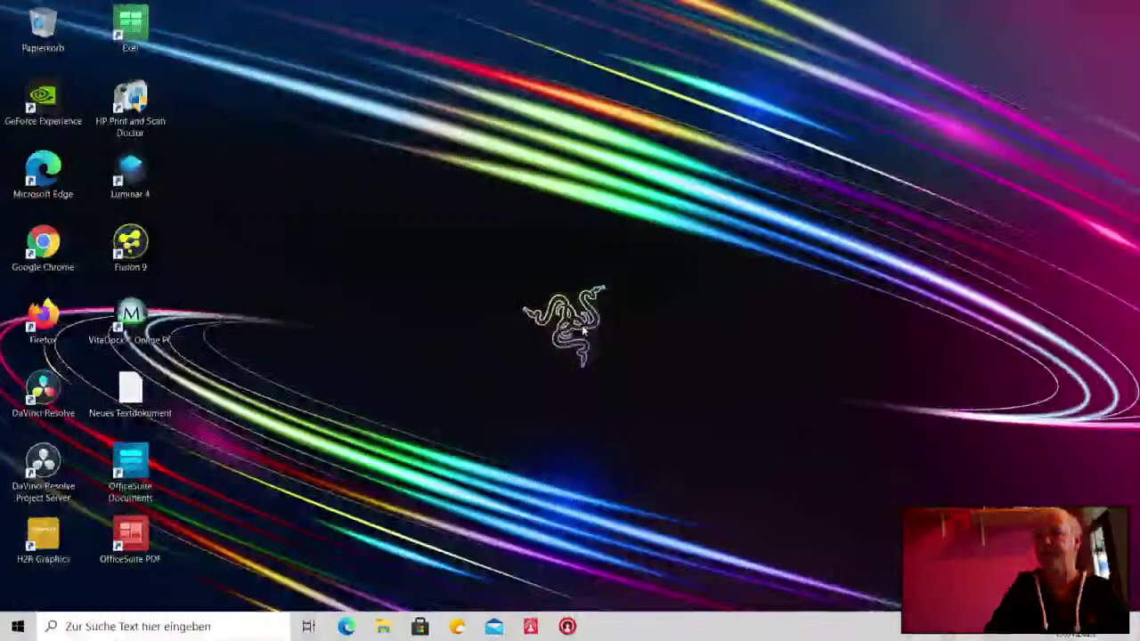
click(349, 628)
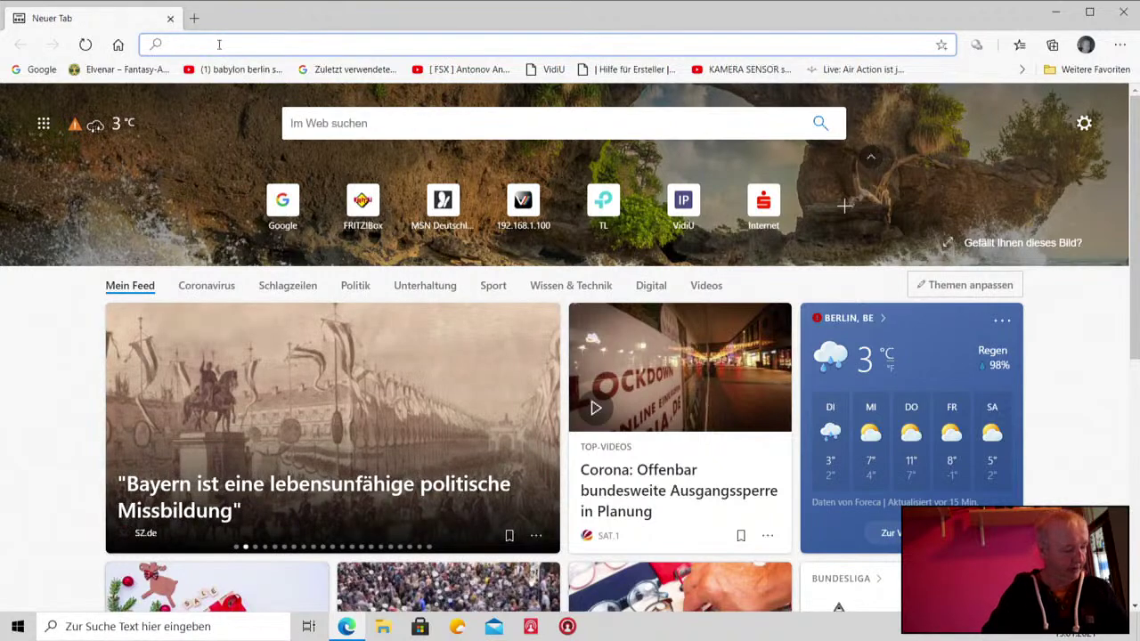
text(192.168.1.100)
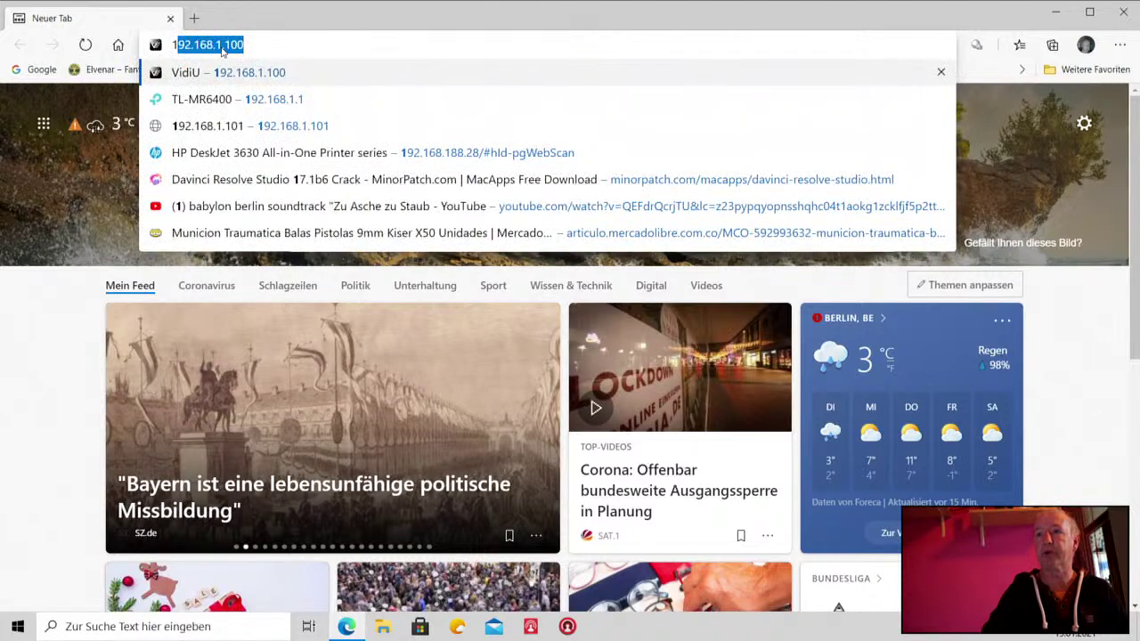
click(217, 72)
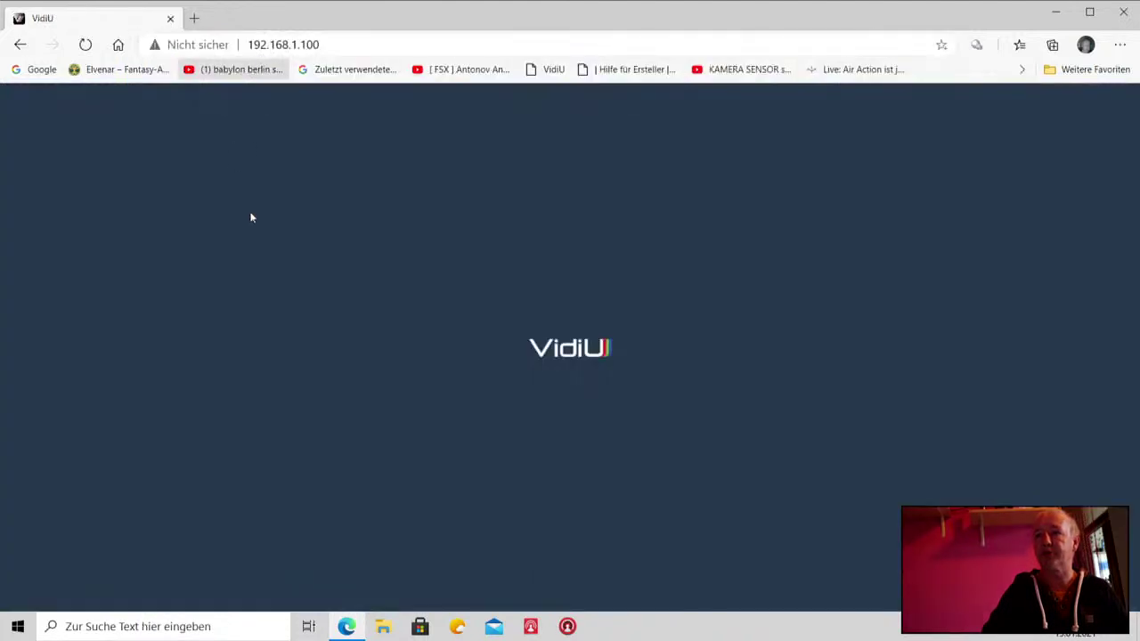